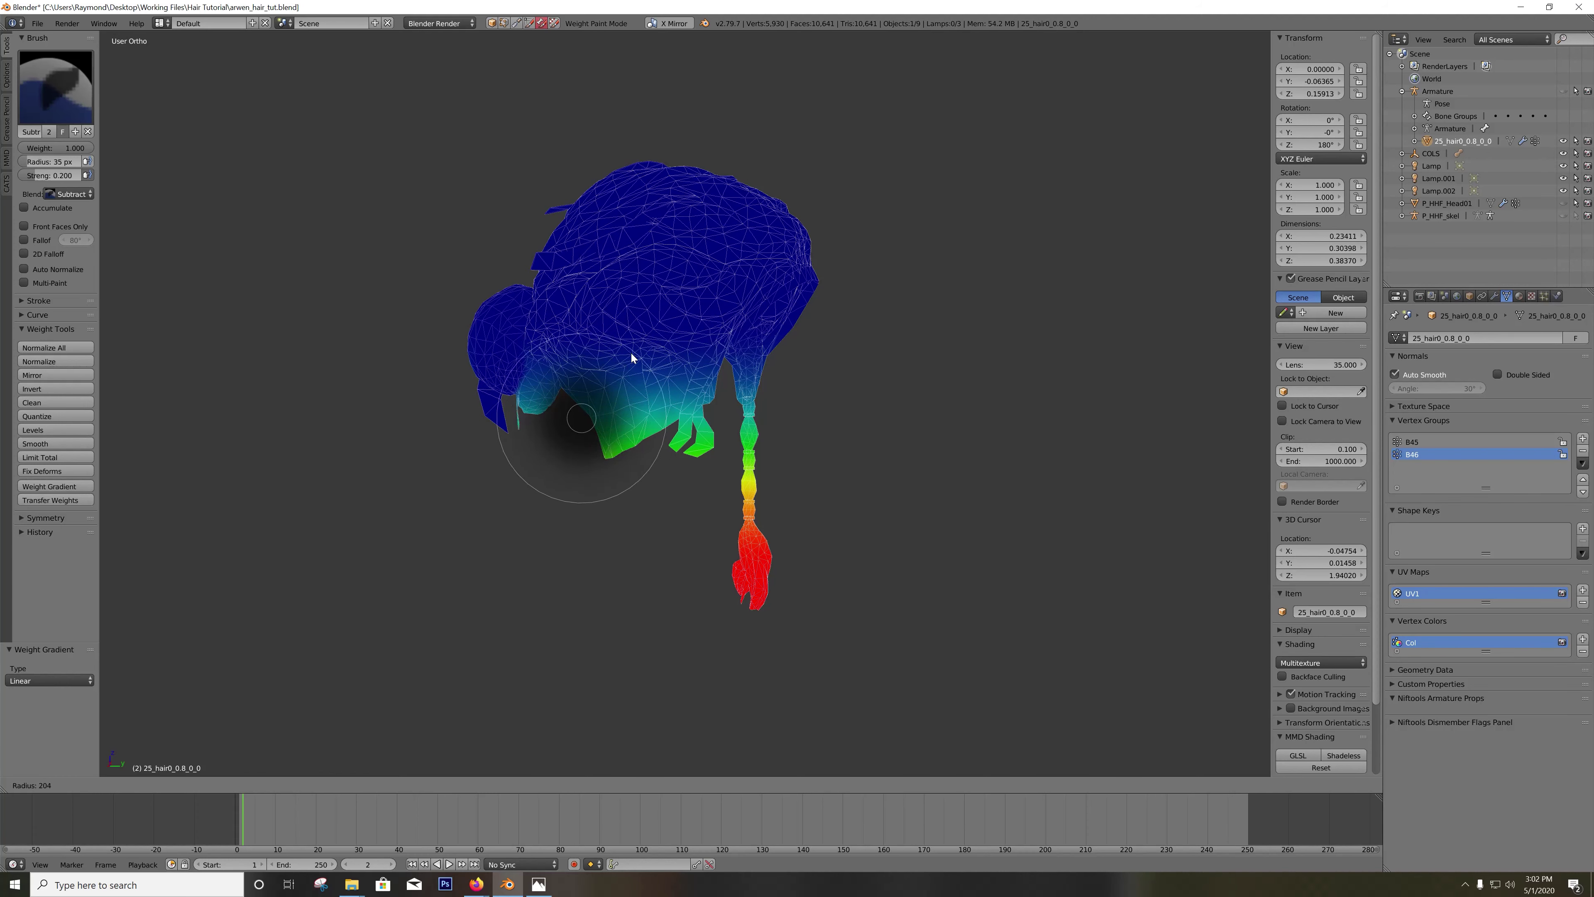
Step: Subtract the B46 weight from the hair's lower edge, loose strands and back with a 142 px brush, sparing the long braid
left_click(613, 374)
mouse_move(604, 394)
left_mouse_down()
mouse_move(536, 427)
mouse_move(519, 408)
mouse_move(547, 365)
mouse_move(586, 351)
mouse_move(621, 423)
mouse_move(643, 414)
mouse_move(627, 493)
mouse_move(601, 468)
mouse_move(670, 382)
left_mouse_up()
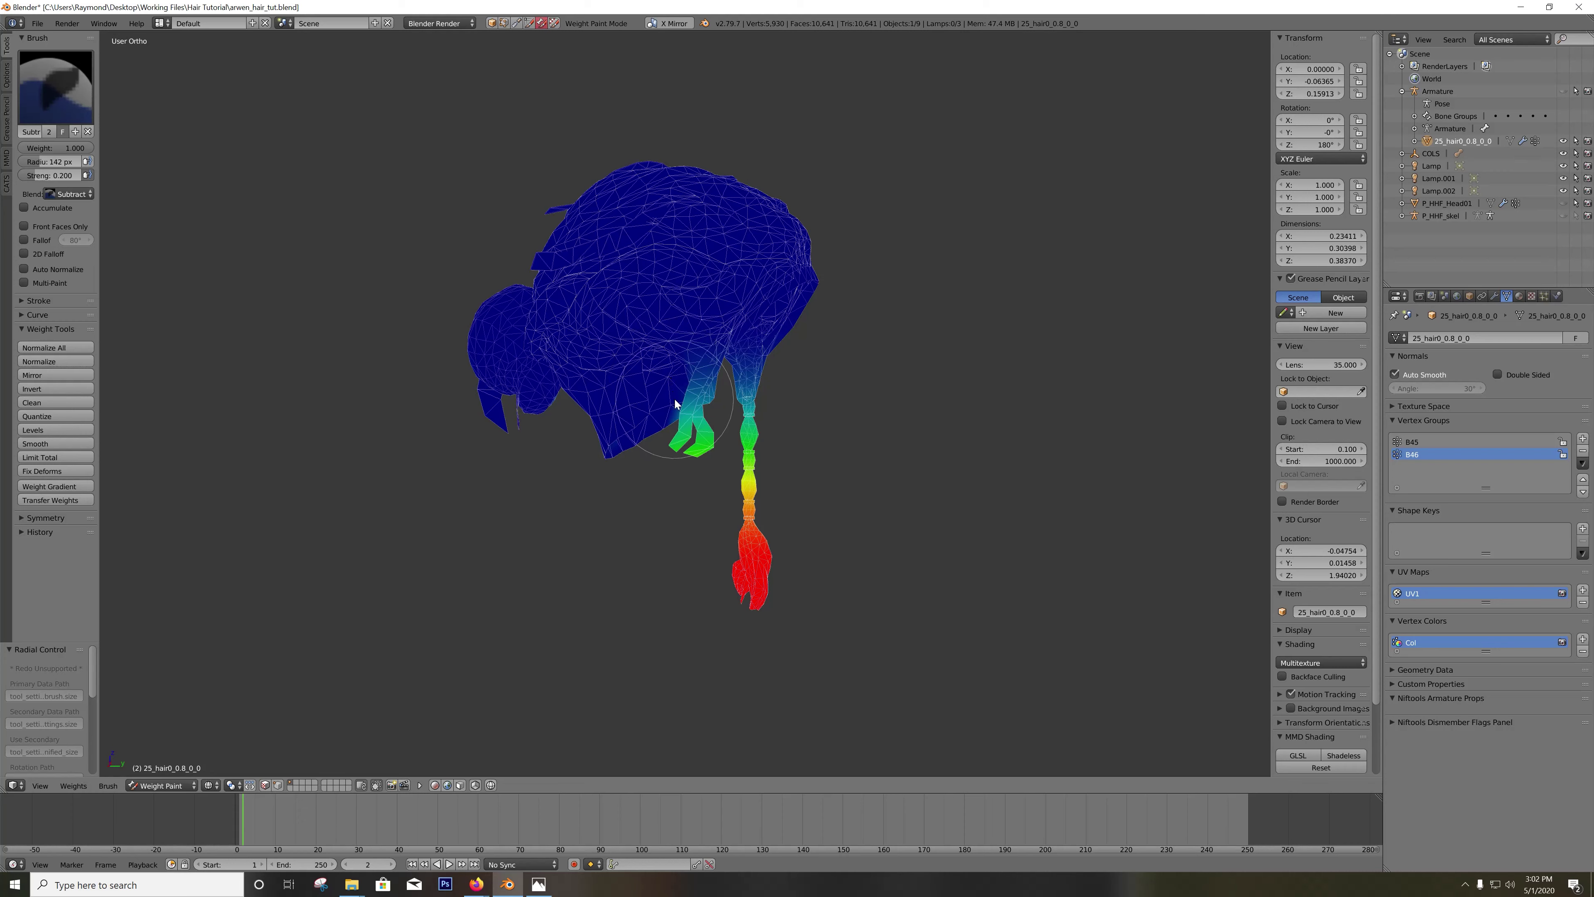
scroll(648, 397, "down", 4)
scroll(648, 397, "down", 3)
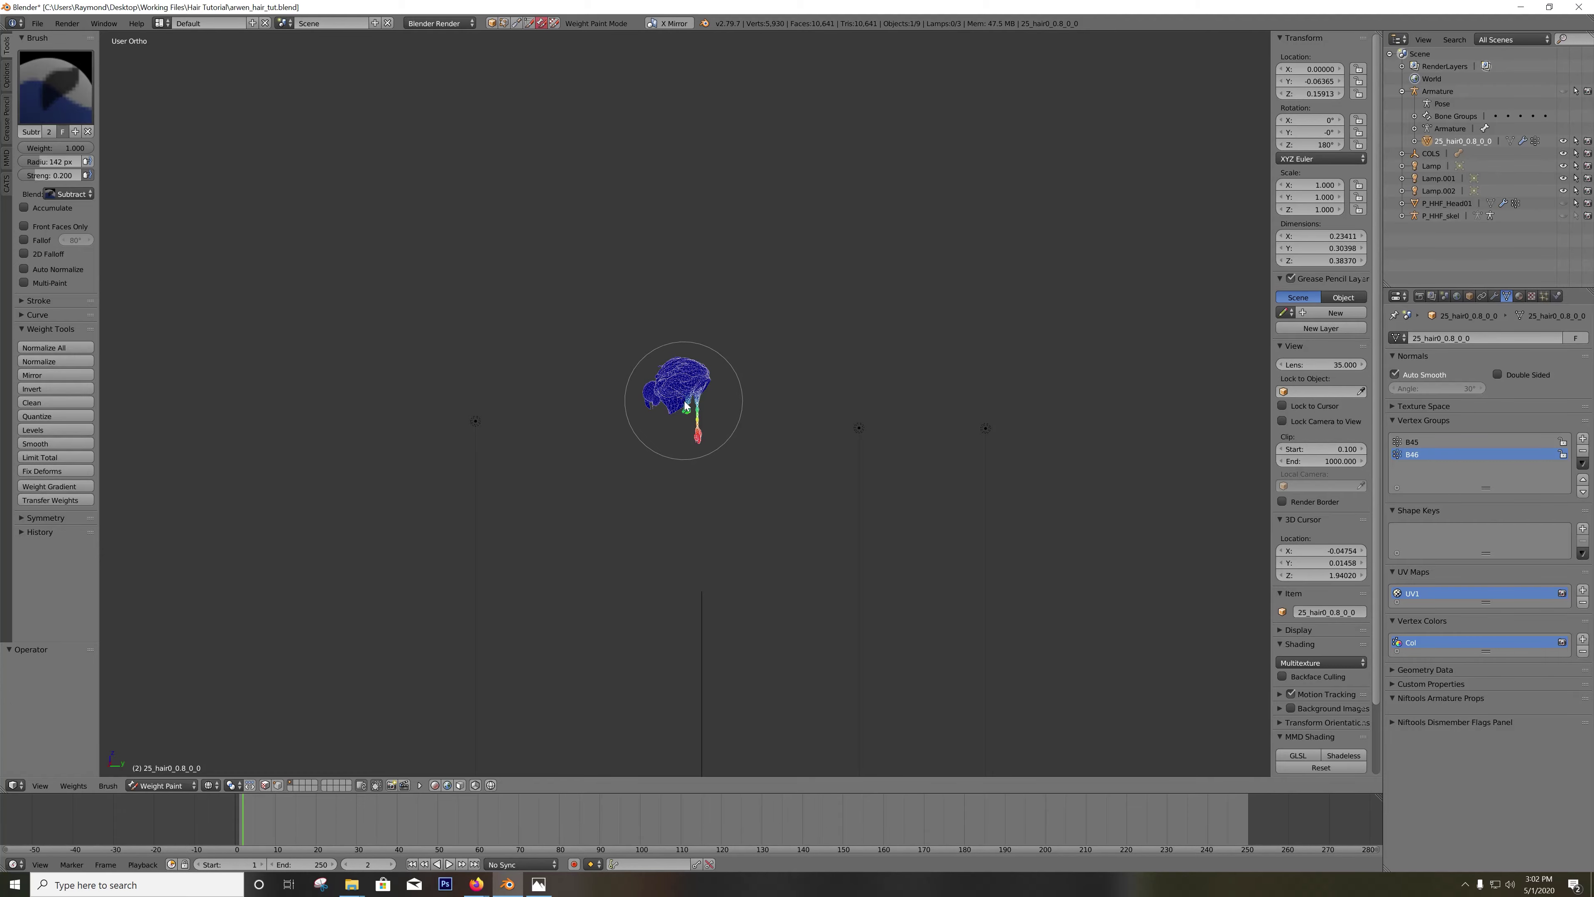
scroll(679, 398, "up", 10)
mouse_move(655, 562)
left_mouse_down()
mouse_move(644, 518)
mouse_move(646, 549)
mouse_move(694, 589)
mouse_move(745, 479)
mouse_move(765, 557)
mouse_move(746, 239)
mouse_move(693, 345)
left_mouse_up()
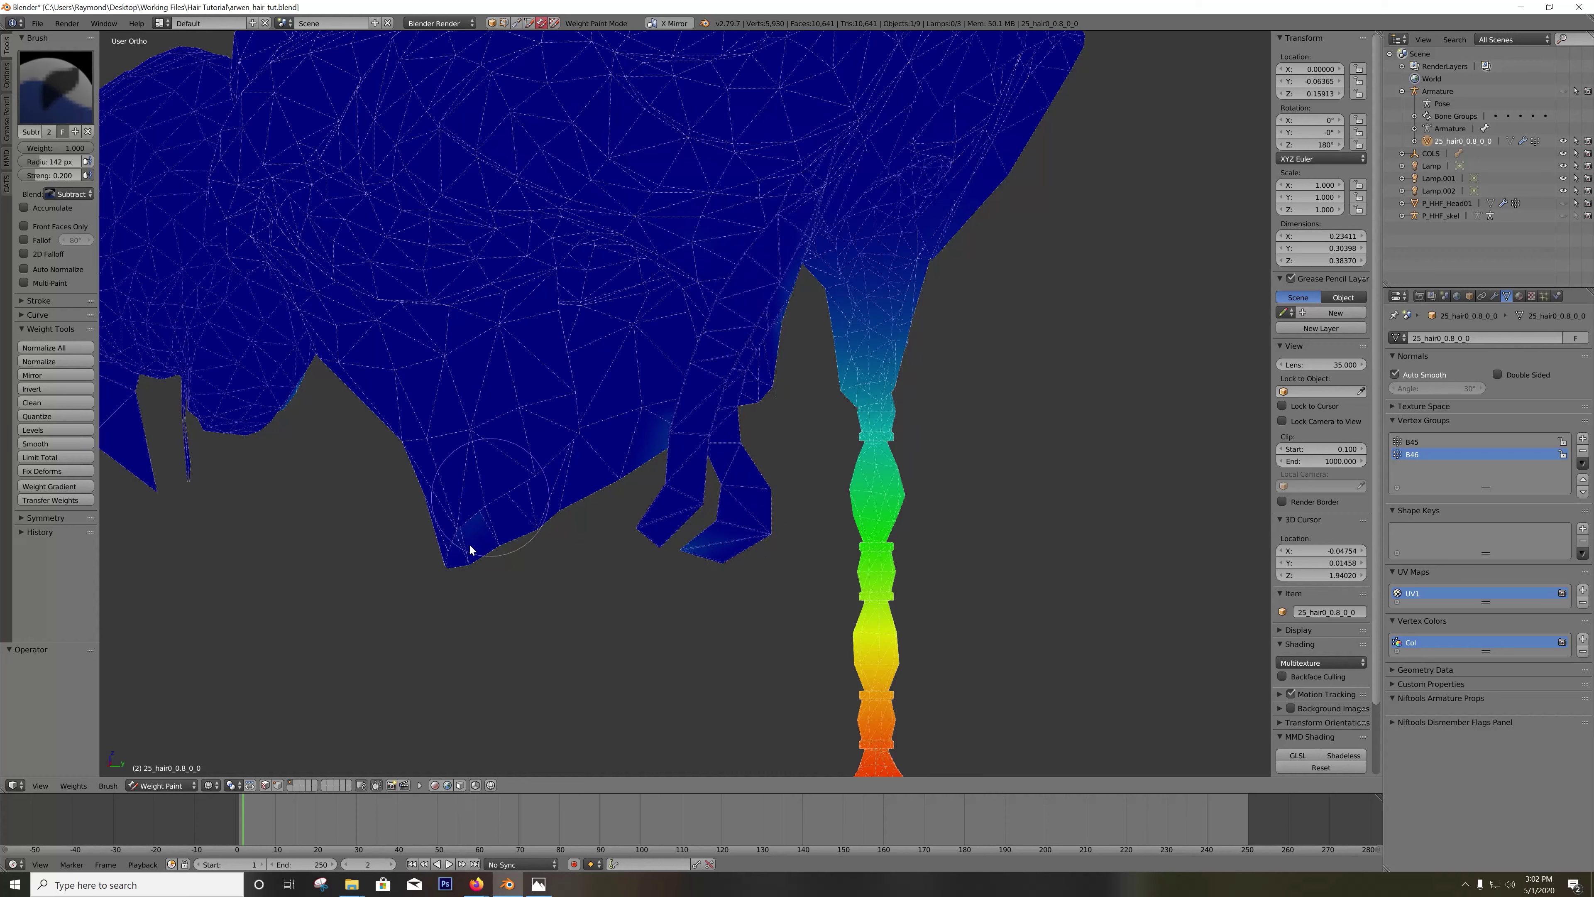
mouse_move(759, 295)
left_mouse_down()
mouse_move(776, 314)
mouse_move(811, 242)
left_mouse_up()
mouse_move(667, 431)
left_mouse_down()
mouse_move(665, 480)
mouse_move(628, 435)
mouse_move(561, 444)
mouse_move(581, 430)
mouse_move(544, 496)
mouse_move(525, 478)
mouse_move(511, 489)
mouse_move(586, 518)
mouse_move(596, 509)
mouse_move(571, 516)
mouse_move(731, 493)
mouse_move(676, 510)
mouse_move(833, 390)
mouse_move(831, 362)
mouse_move(763, 341)
mouse_move(837, 300)
mouse_move(734, 355)
mouse_move(929, 308)
mouse_move(739, 371)
mouse_move(569, 274)
left_mouse_up()
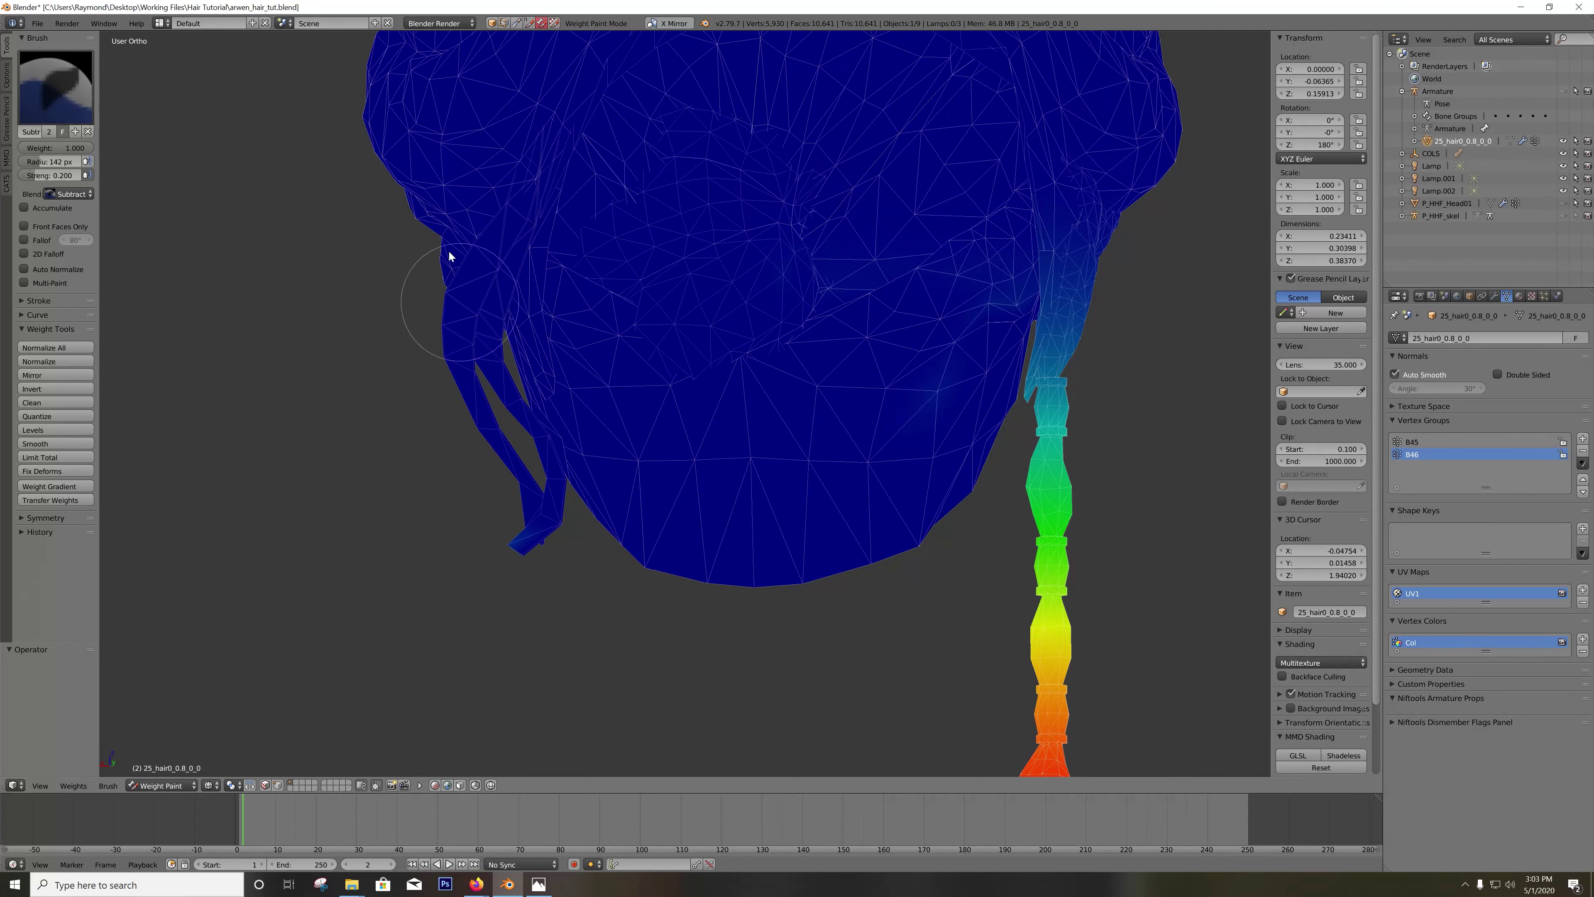
mouse_move(448, 256)
left_mouse_down()
mouse_move(719, 392)
mouse_move(908, 214)
left_mouse_up()
mouse_move(870, 344)
left_mouse_down()
mouse_move(863, 379)
mouse_move(950, 365)
mouse_move(876, 358)
mouse_move(749, 268)
mouse_move(688, 251)
mouse_move(721, 229)
mouse_move(781, 263)
mouse_move(900, 275)
left_mouse_up()
Step: Inspect the B46 weights around the whole hair mesh for paint remaining outside the braid, finishing in the right side view
scroll(635, 270, "down", 4)
left_click_drag(635, 270, 754, 345)
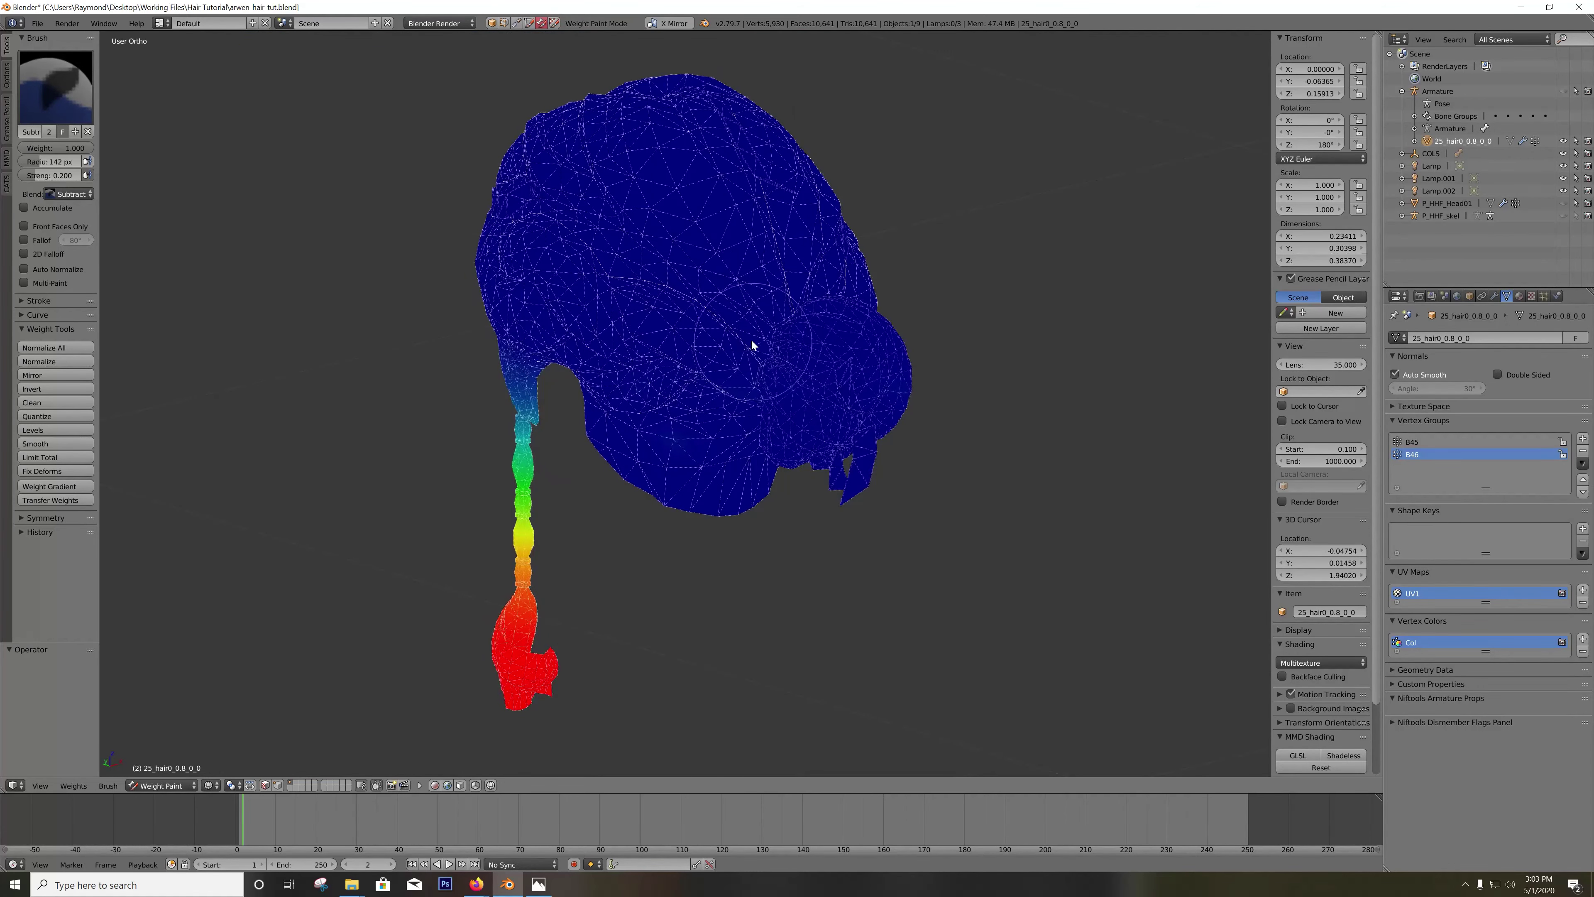
mouse_move(701, 466)
left_mouse_down()
mouse_move(826, 355)
mouse_move(857, 385)
mouse_move(899, 326)
mouse_move(660, 316)
left_mouse_up()
mouse_move(940, 344)
left_mouse_down()
mouse_move(711, 357)
mouse_move(765, 342)
mouse_move(722, 327)
left_mouse_up()
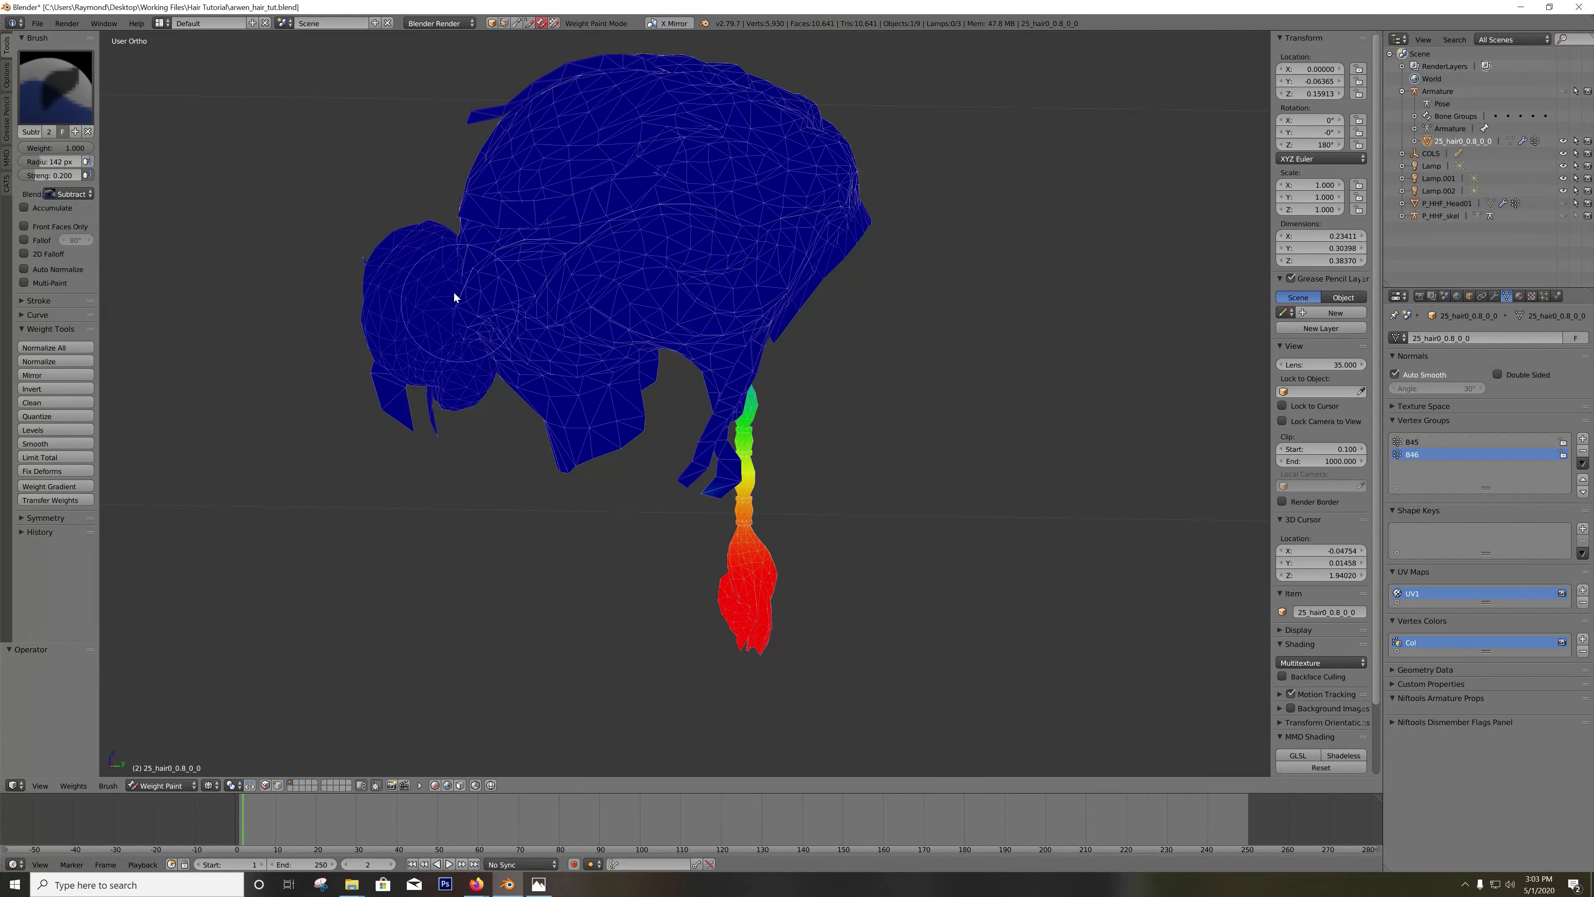
left_click_drag(580, 405, 576, 336)
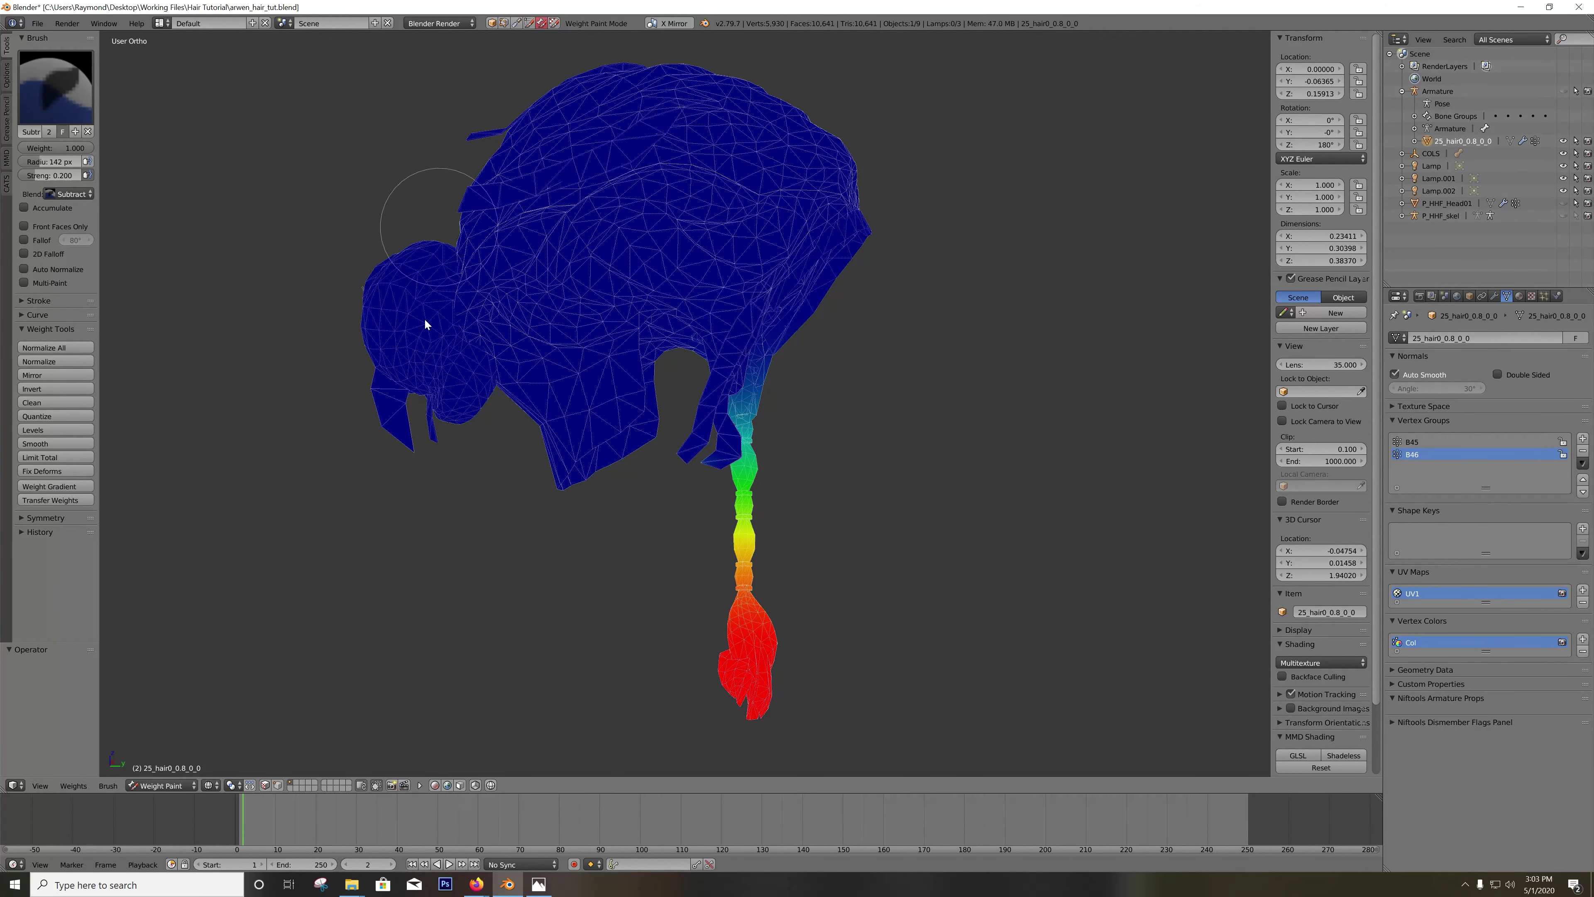
mouse_move(662, 324)
left_mouse_down()
mouse_move(639, 330)
mouse_move(822, 313)
left_mouse_up()
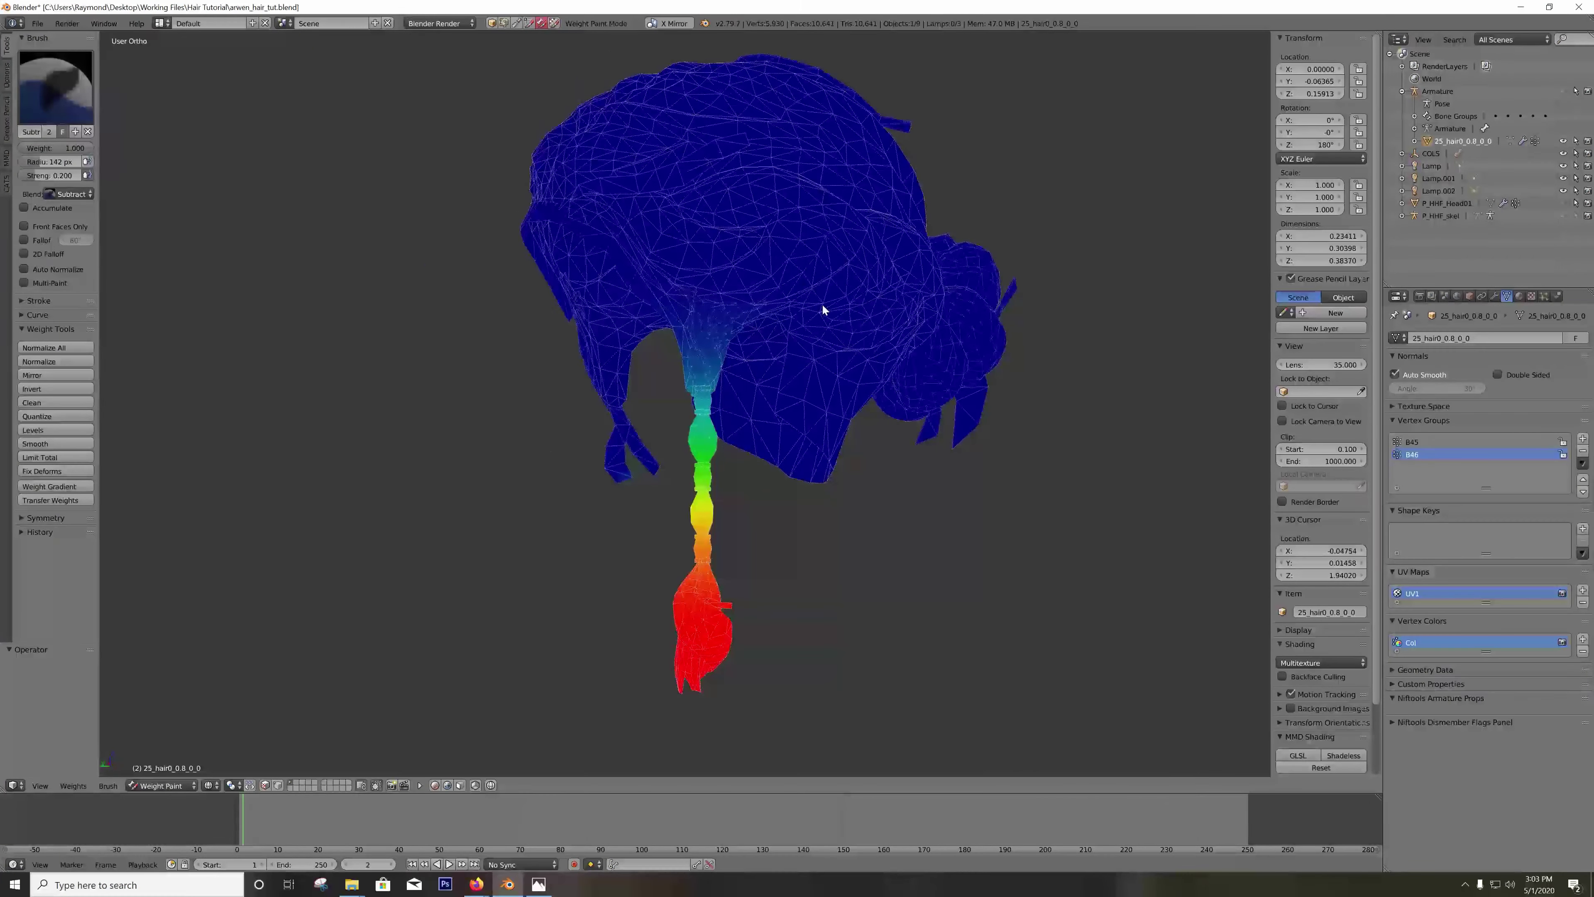
mouse_move(945, 363)
left_mouse_down()
mouse_move(899, 364)
mouse_move(935, 388)
left_mouse_up()
key("KP_3")
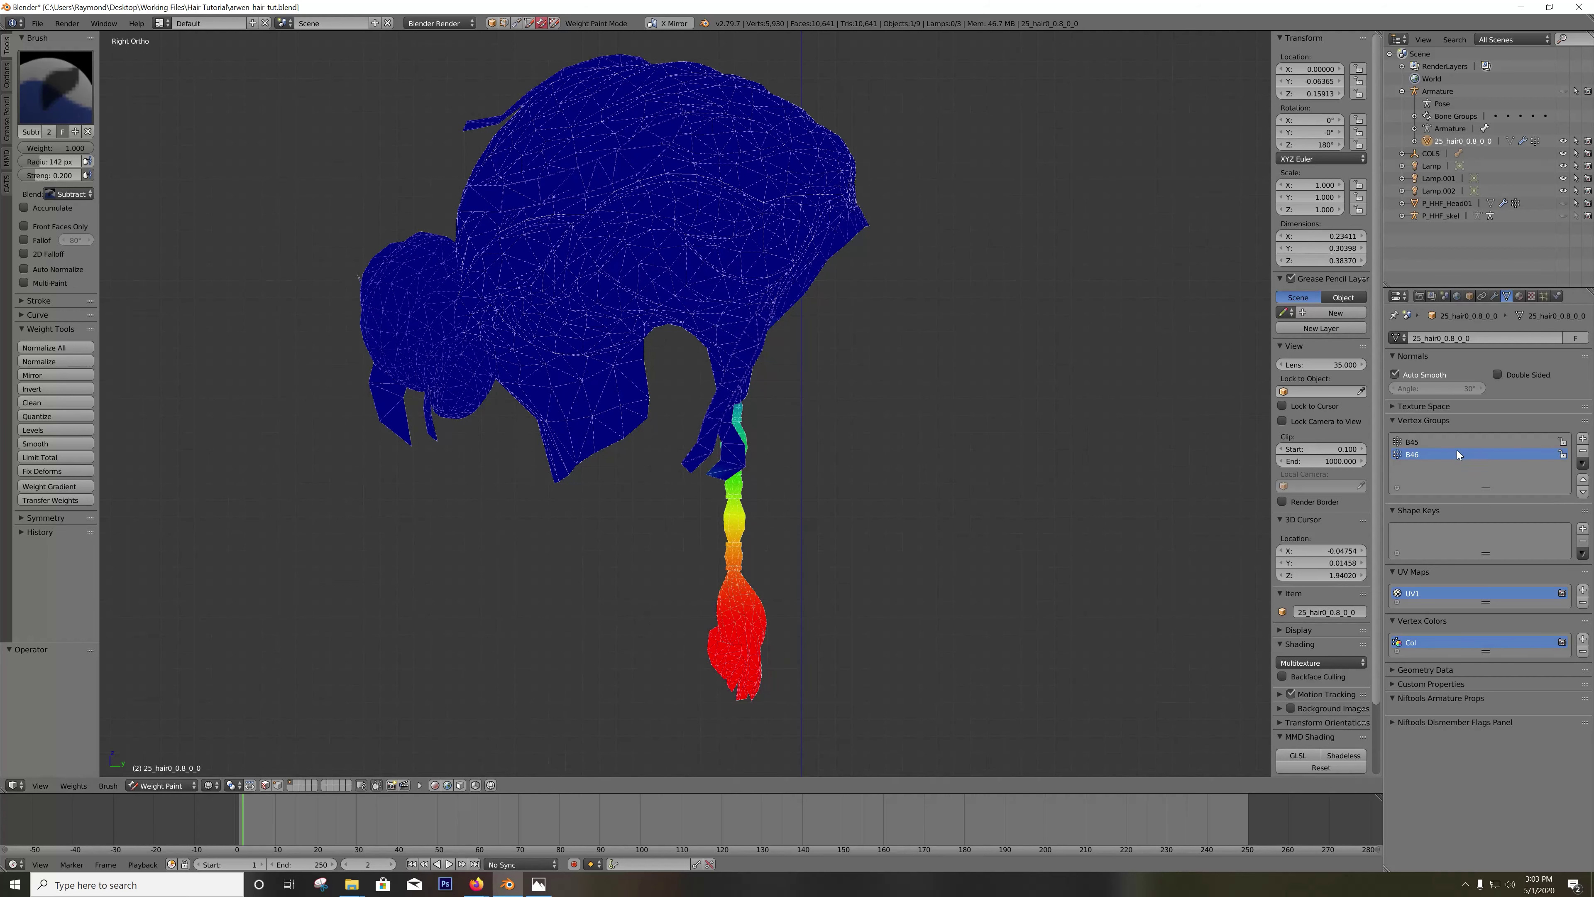
Step: Compare the weight distribution of vertex groups B45 and B46, finishing with B45 active
left_click(1414, 442)
left_click(1412, 454)
left_click(1415, 447)
left_click(1412, 455)
left_click(1414, 443)
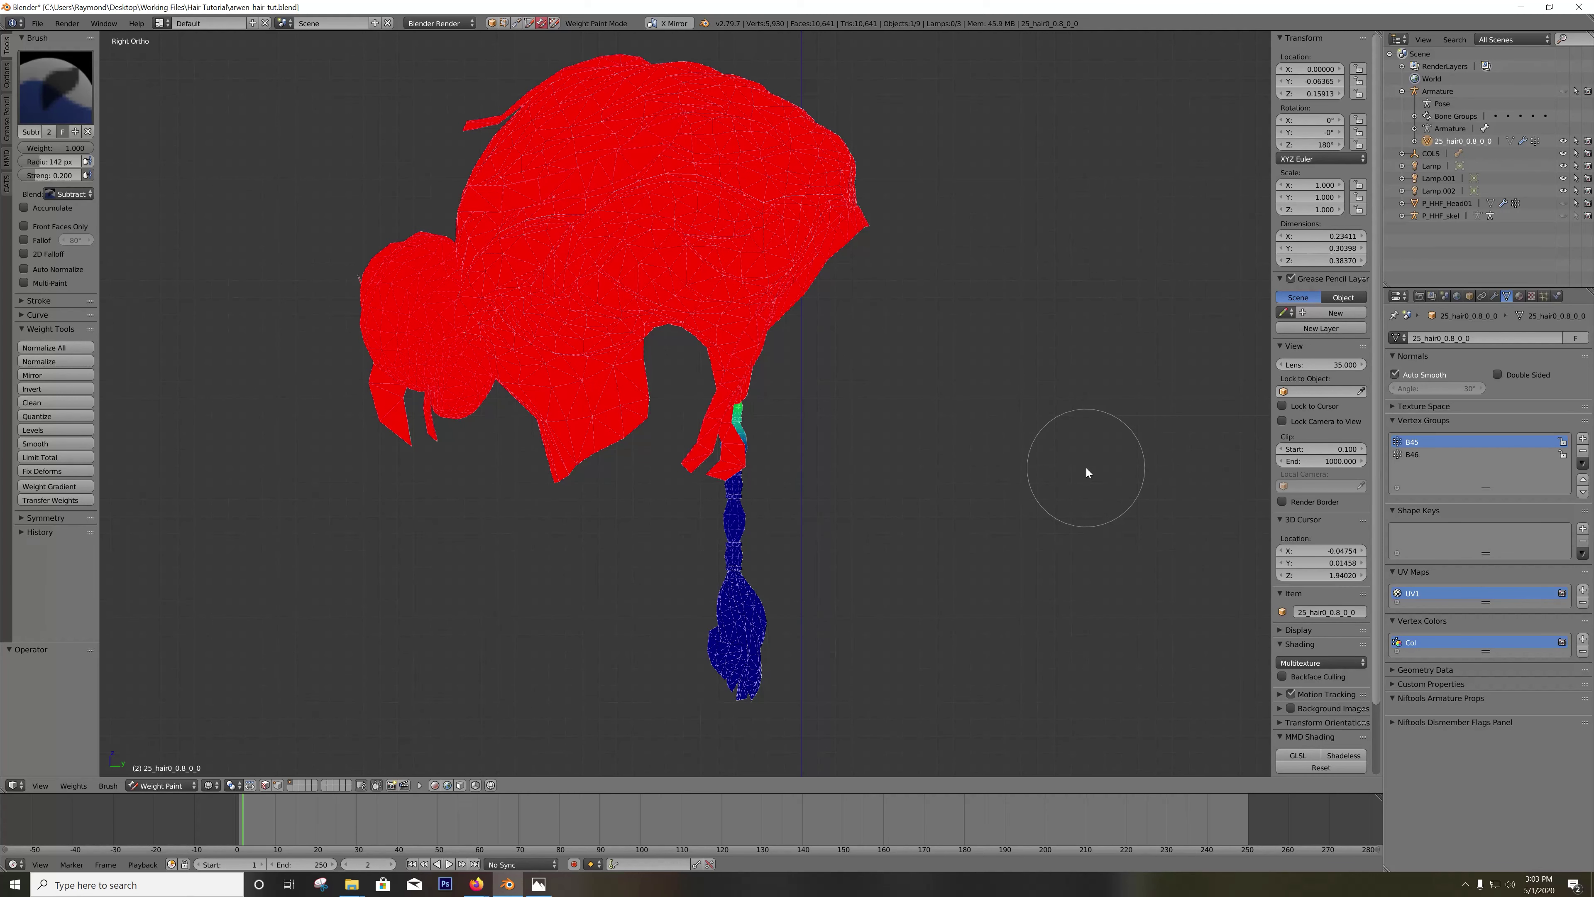
Step: Remove the Col vertex color layer from the hair mesh and check its armature modifier
left_click(1582, 652)
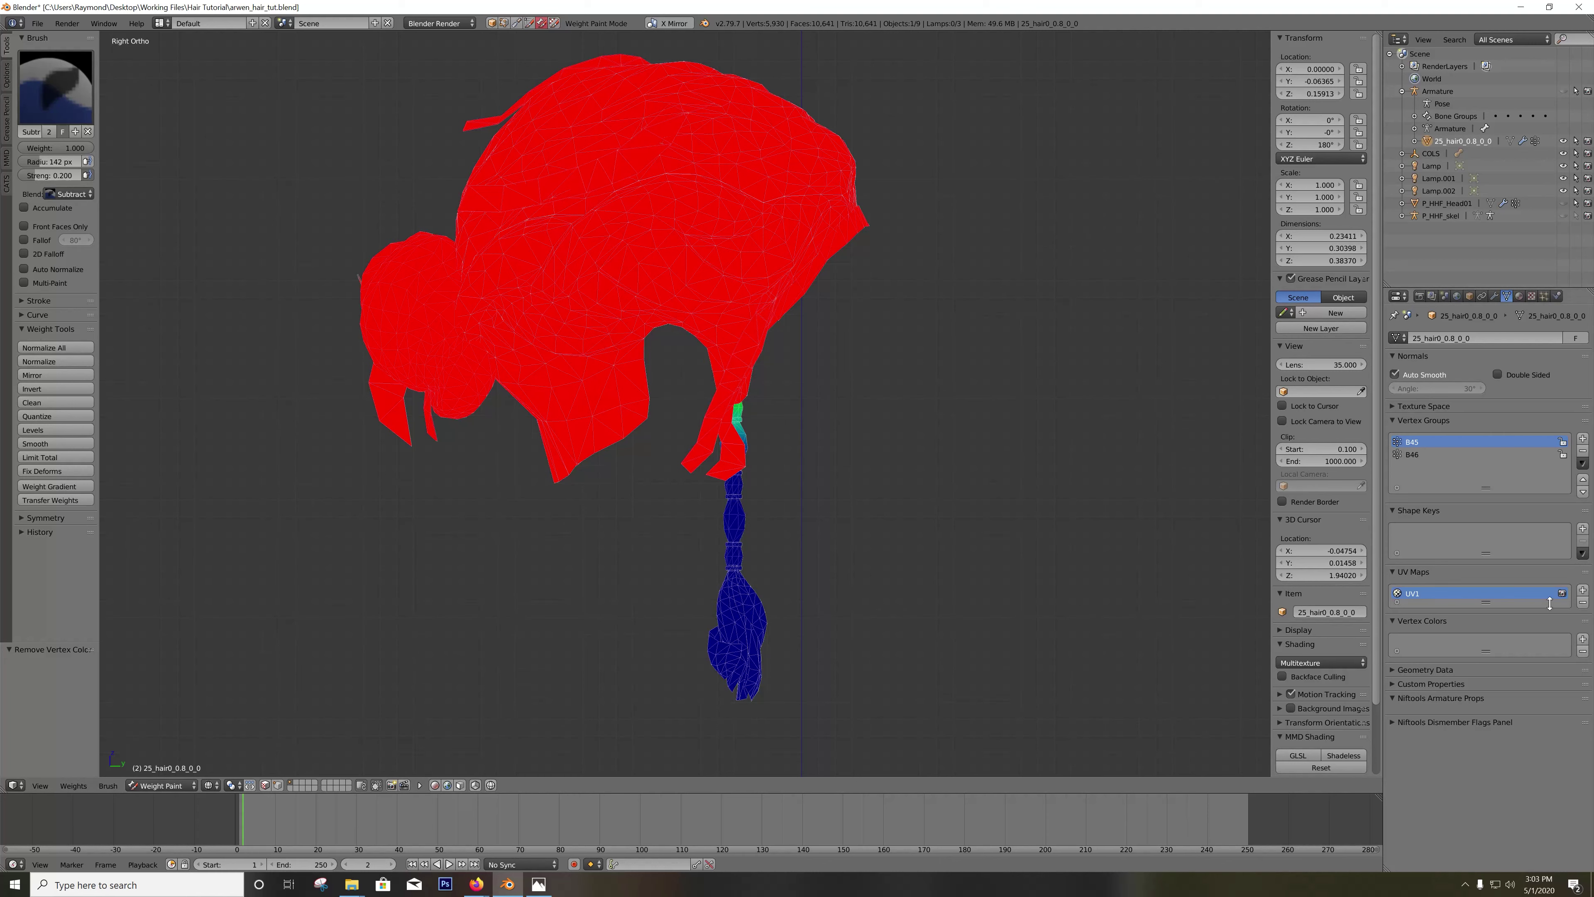
left_click(1495, 295)
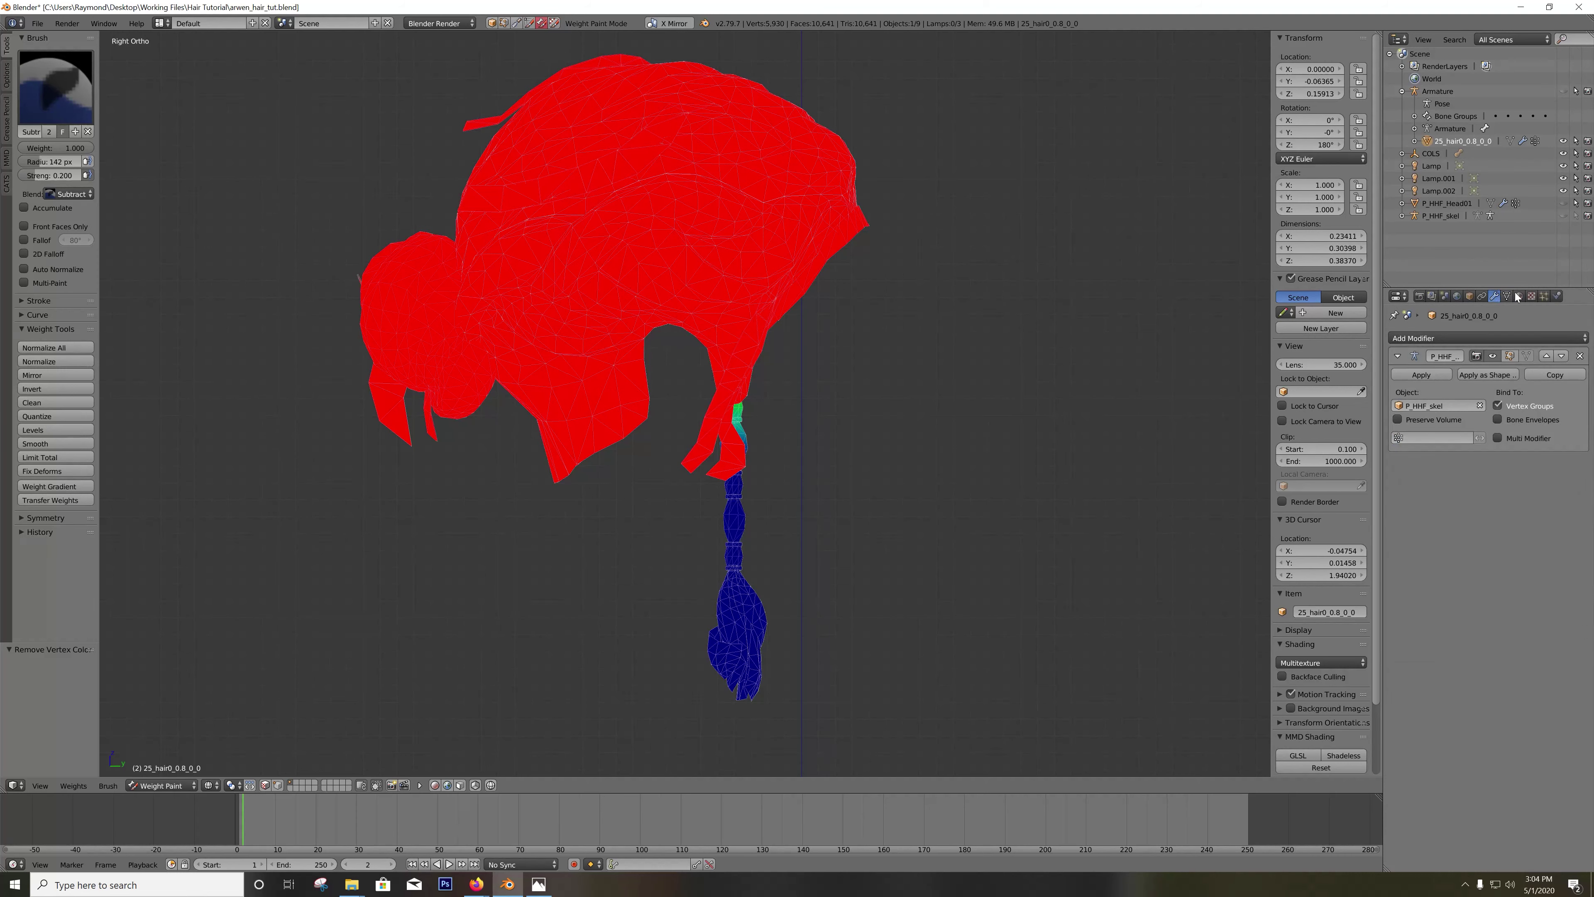
left_click(1512, 296)
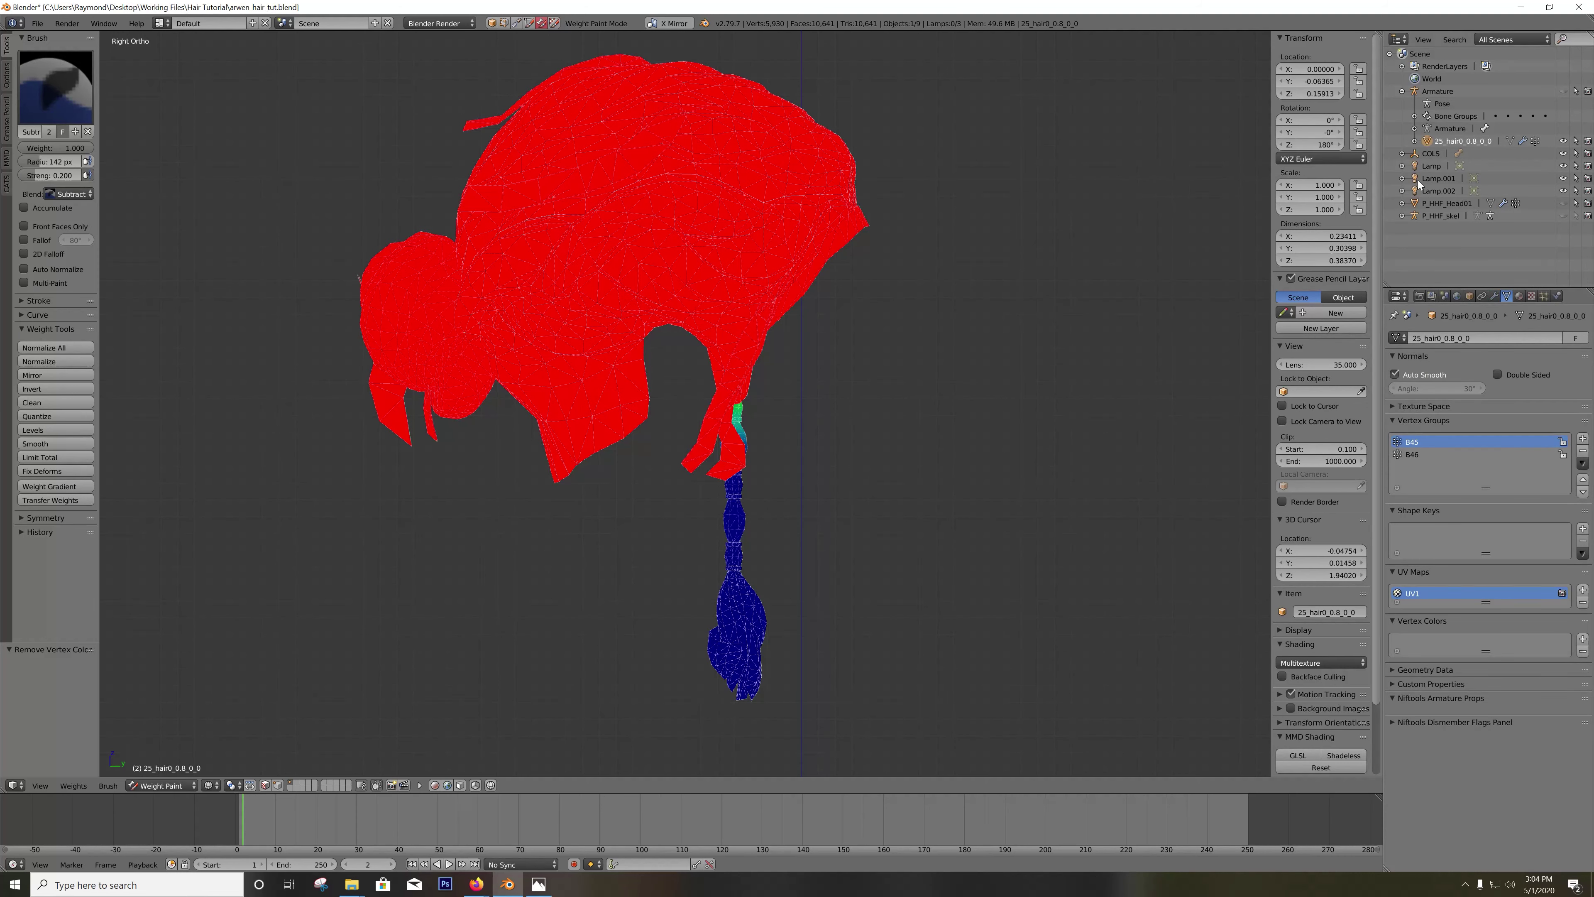
Step: Remove all material slots from the hair mesh except 25_hair0_0.8_0_0, starting with 24_hairmetal_1.0_0_0
left_click(1519, 296)
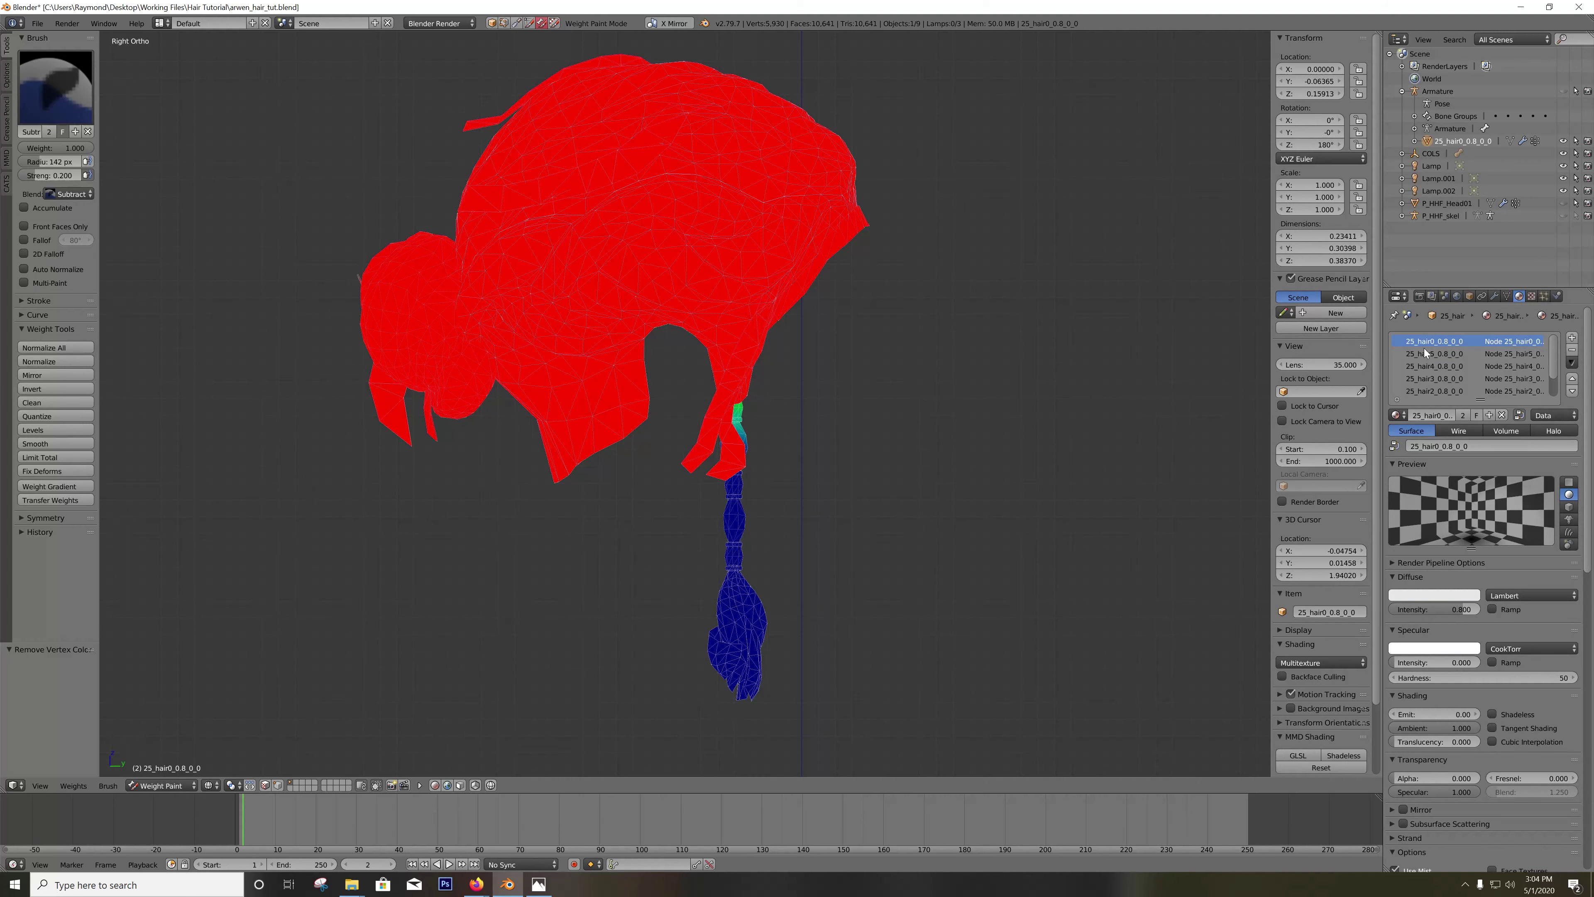
scroll(1443, 352, "down", 2)
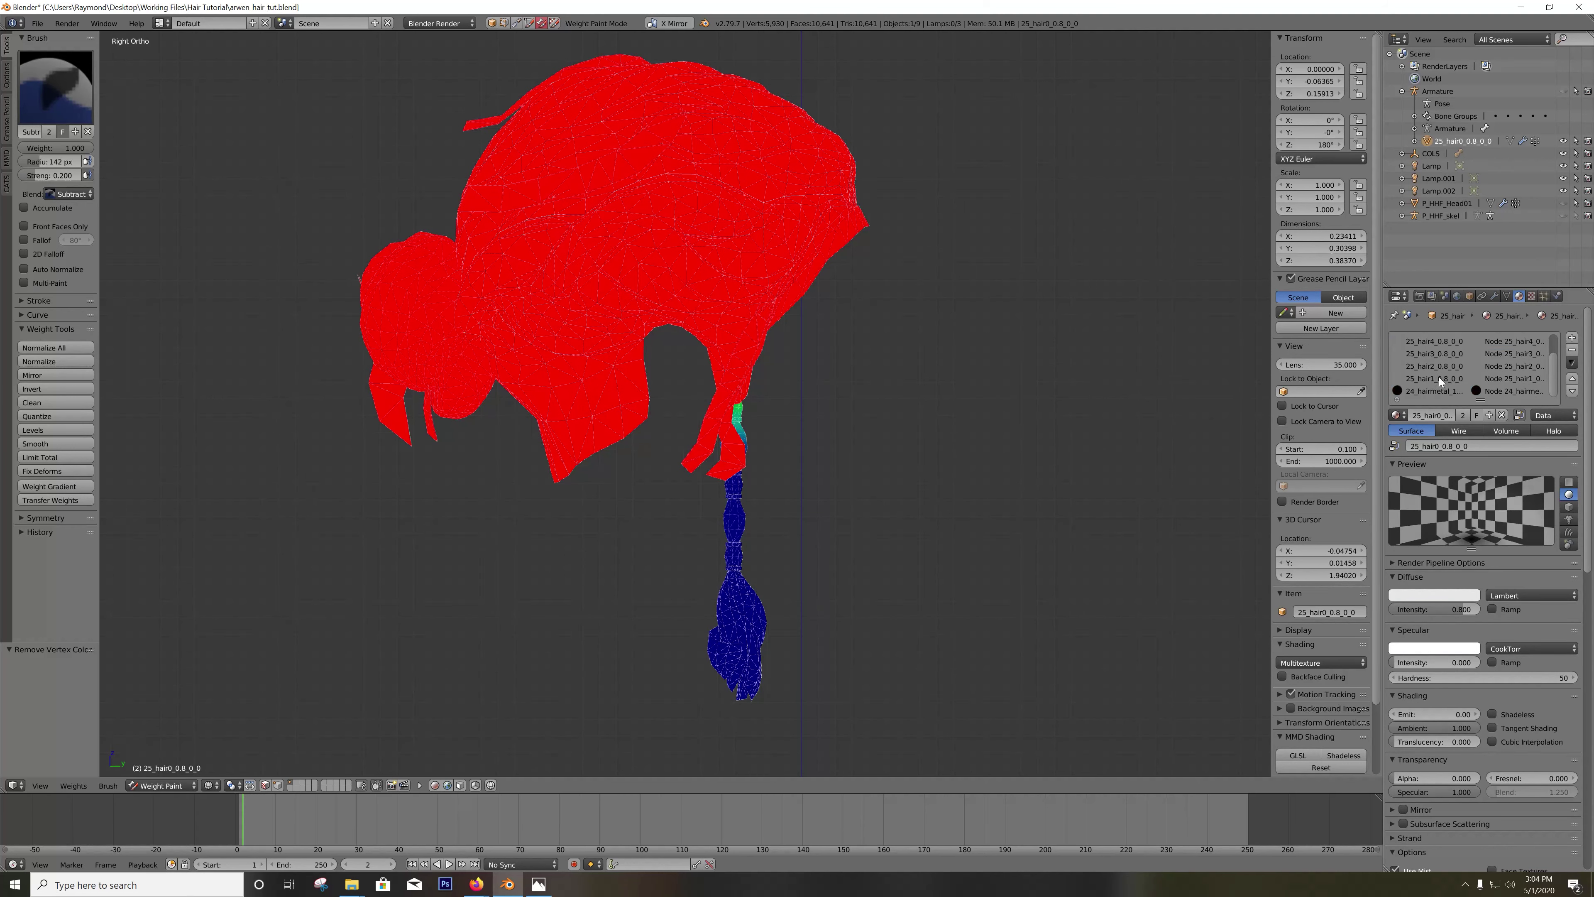
left_click(1437, 390)
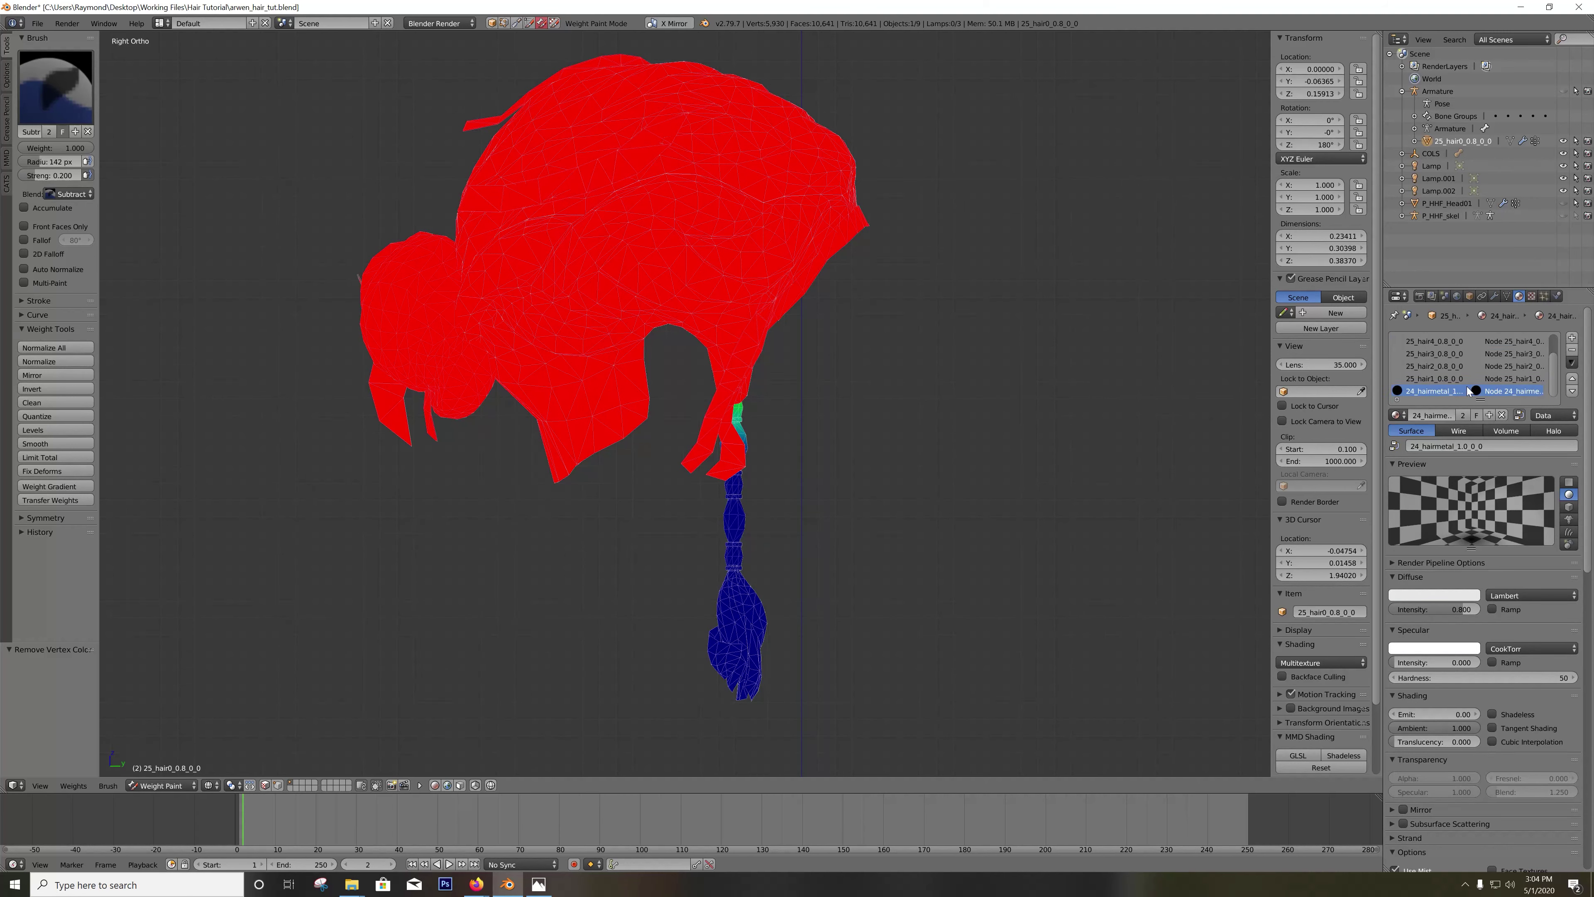
left_click(1572, 349)
left_click(1572, 350)
left_click(1572, 350)
left_click(1572, 350)
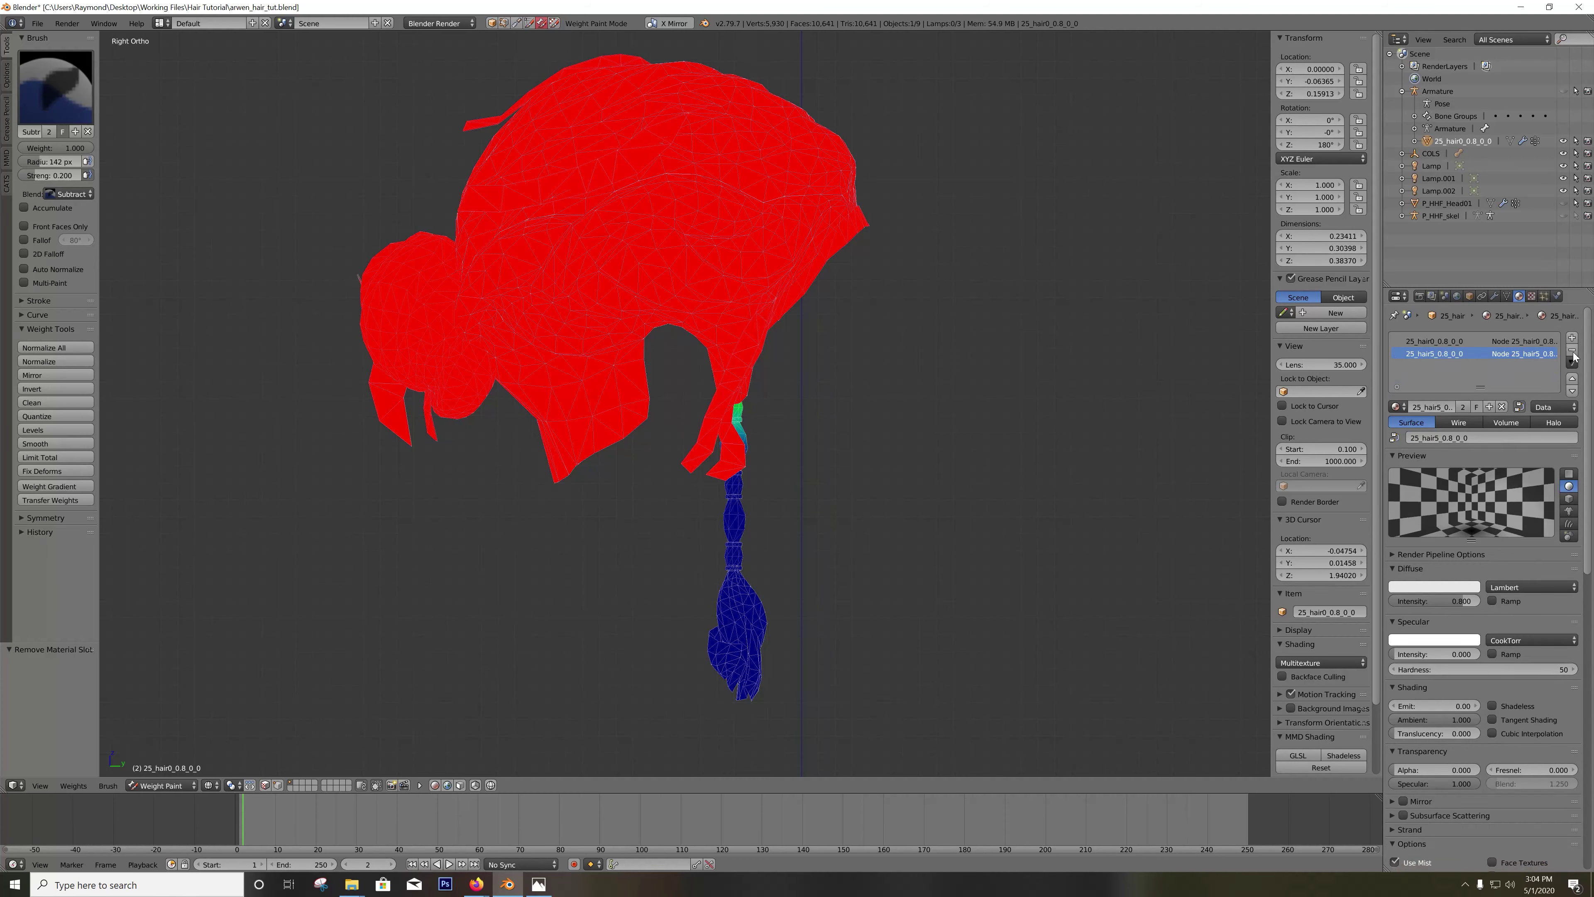
left_click(1572, 350)
left_click(1572, 350)
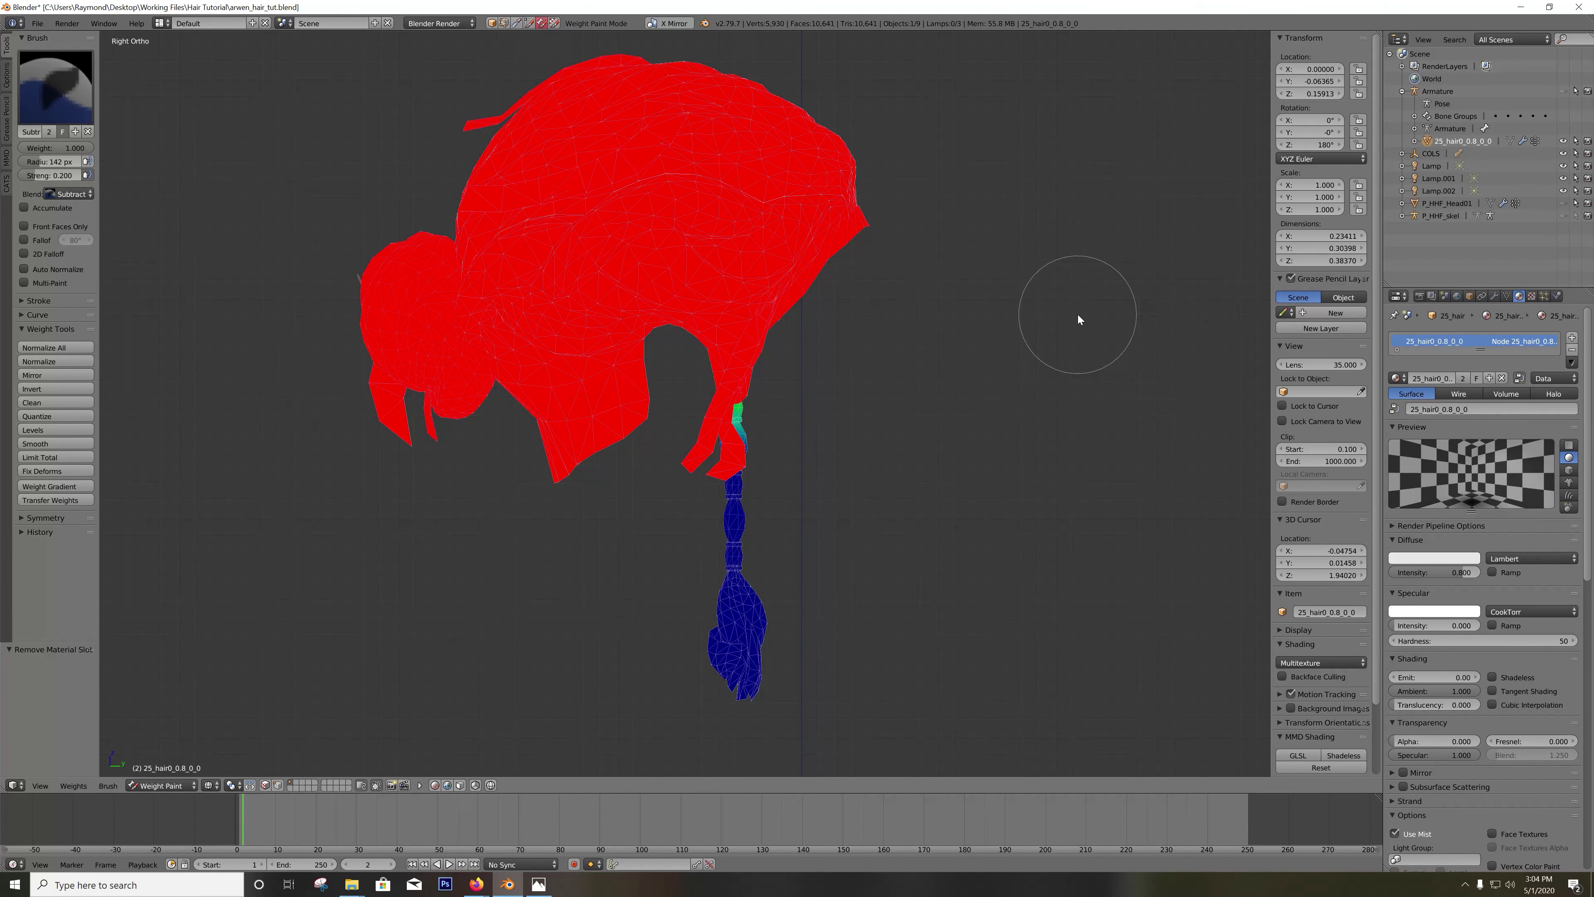
Step: Unlink the lightmap.png.006 and hair_spec.tga.001 textures from the hair material, keeping the diffuse and normal textures
left_click(1531, 295)
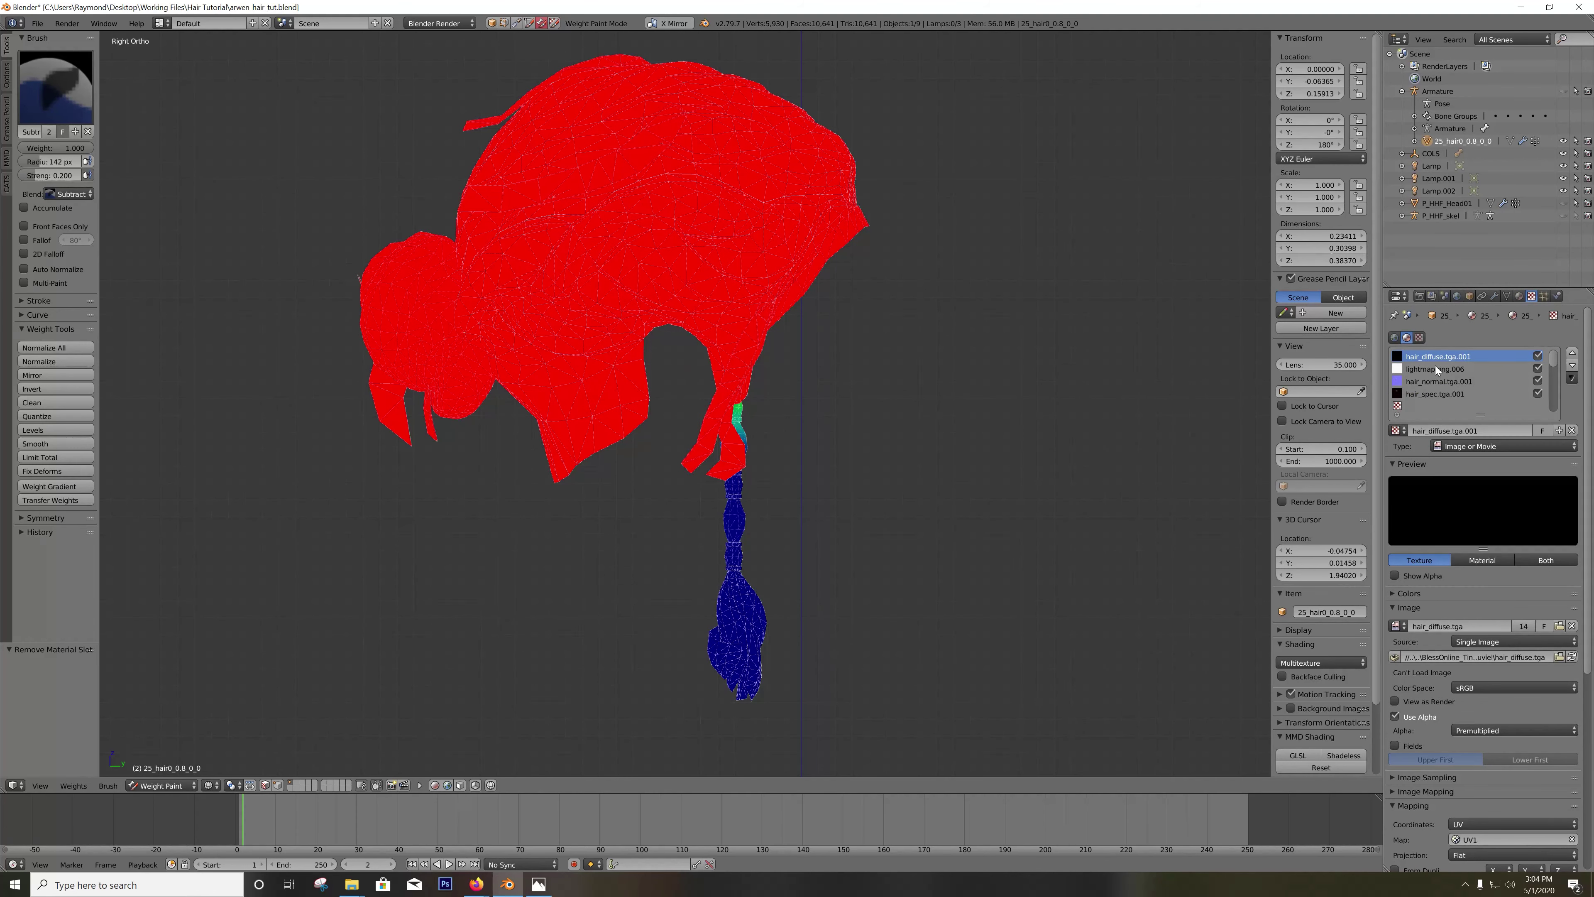
left_click(1421, 369)
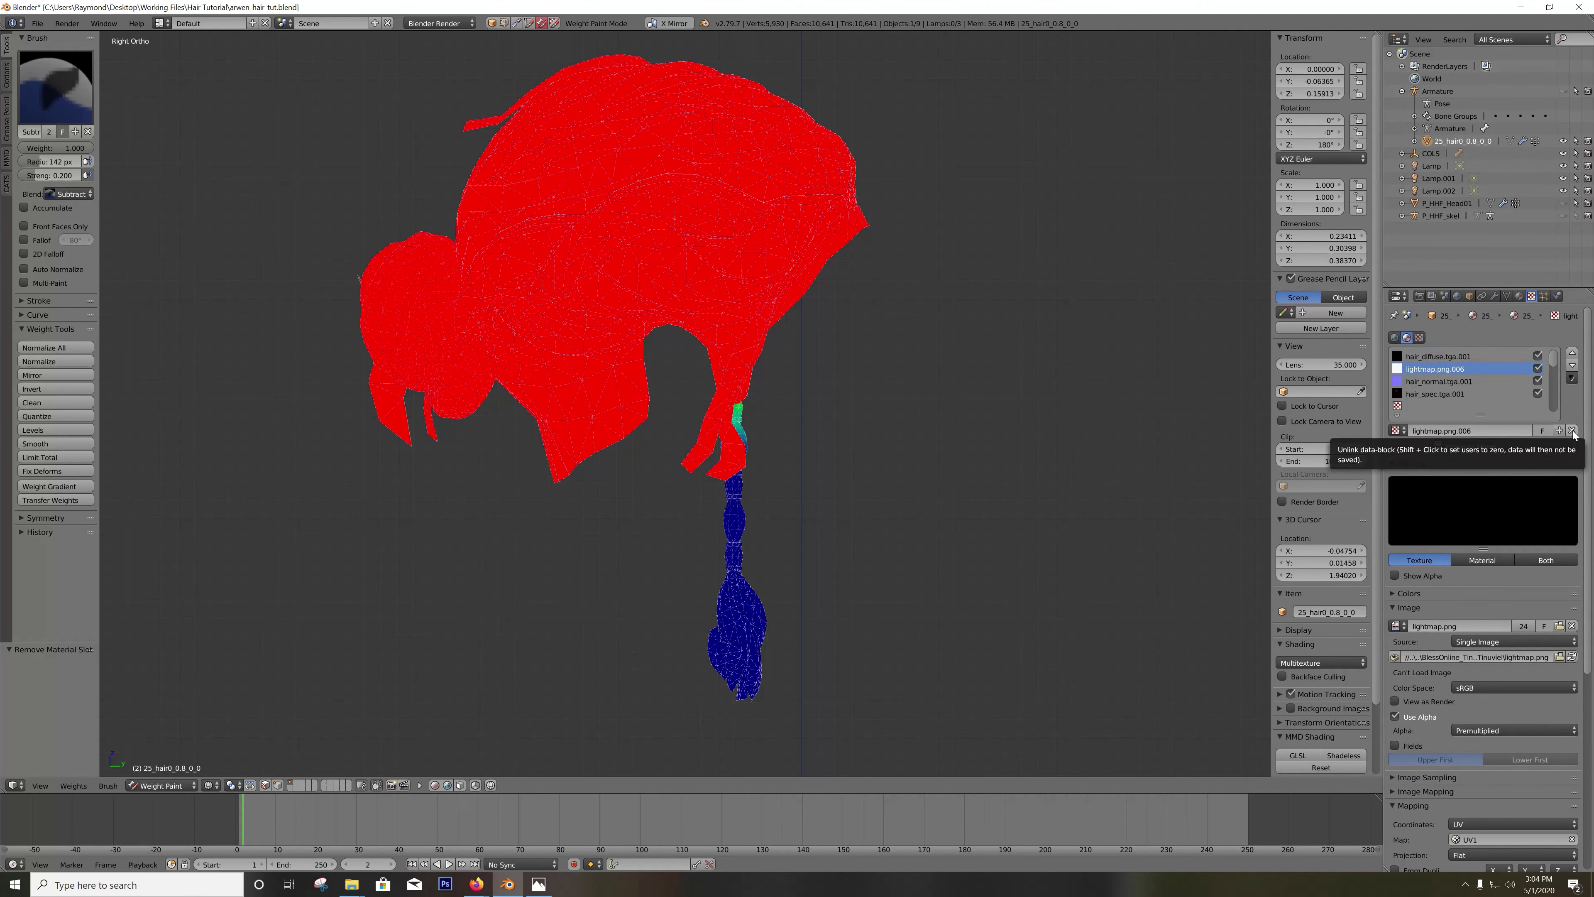
left_click(1439, 356)
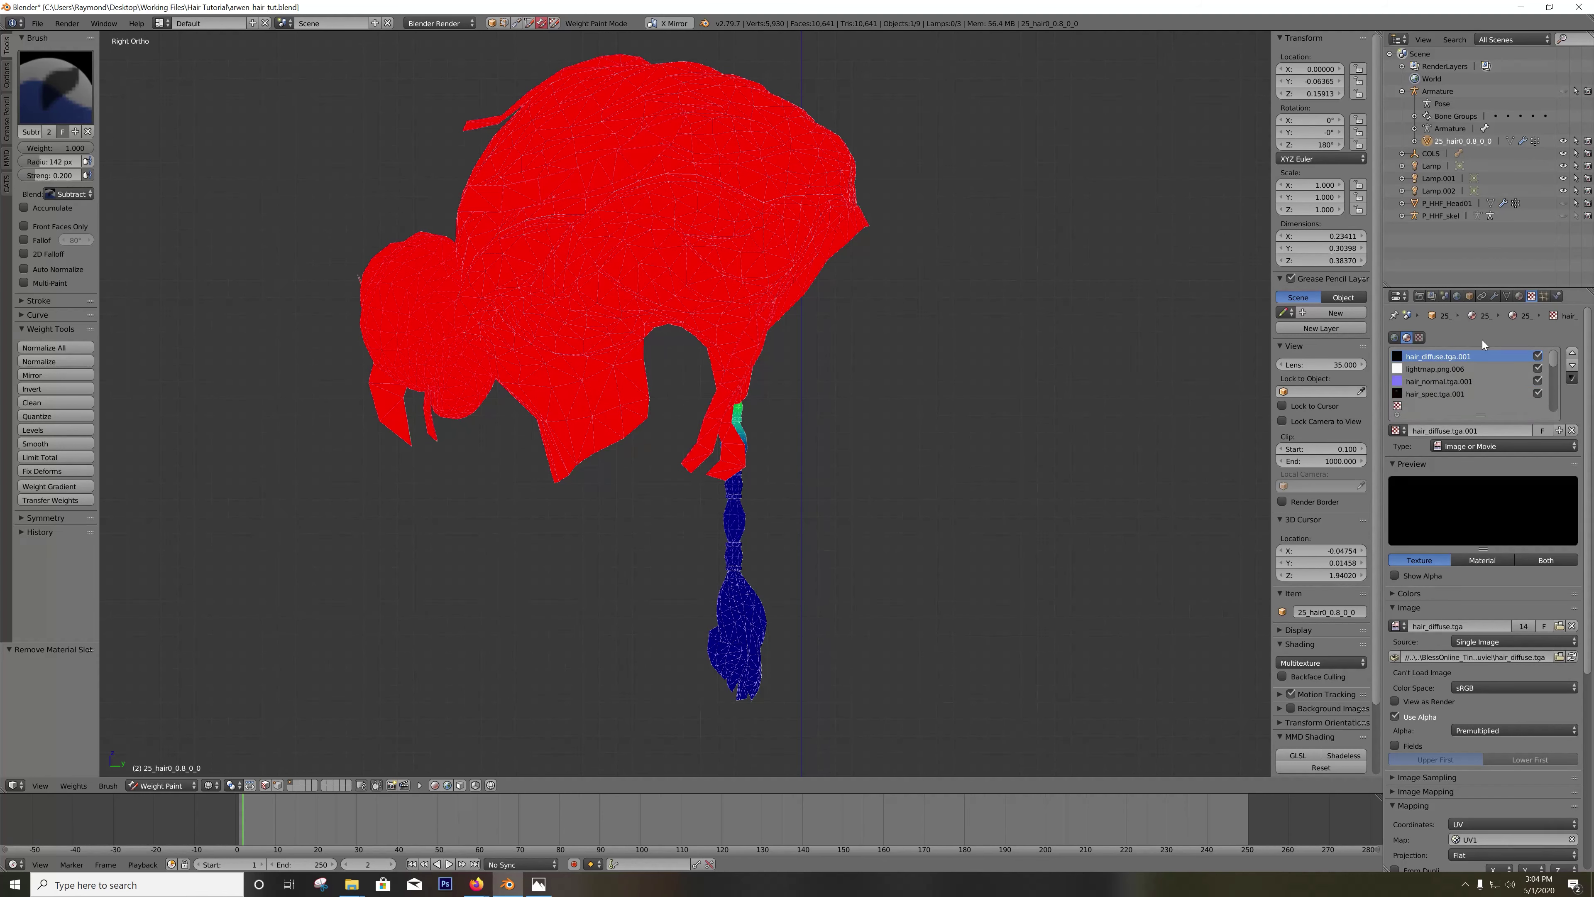
left_click(1438, 371)
left_click(1572, 430)
left_click(1433, 394)
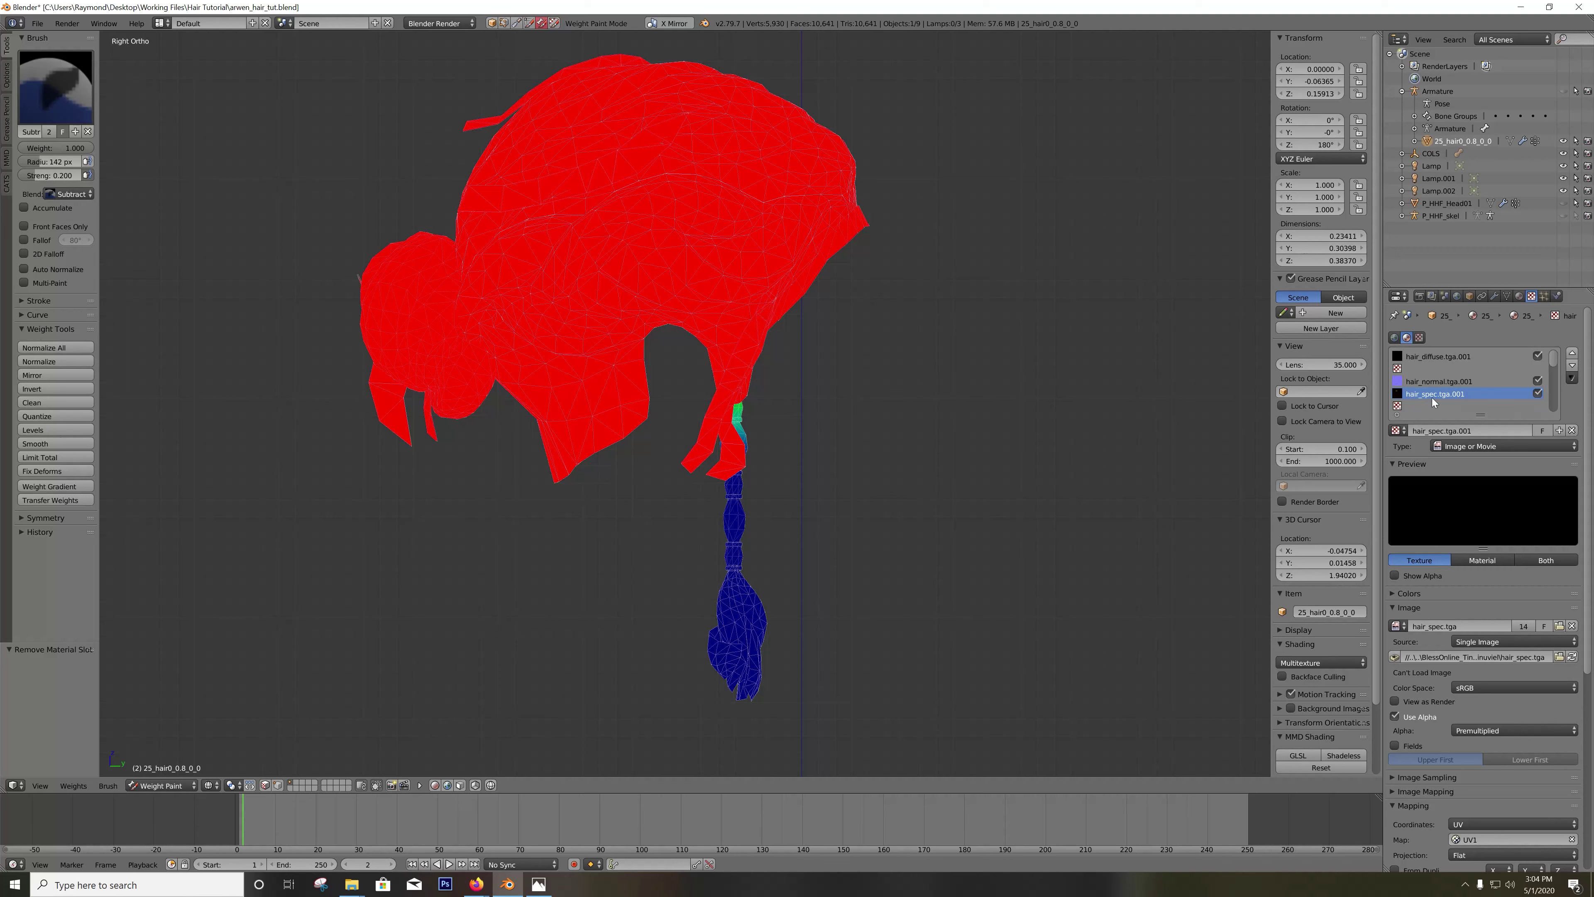
left_click(1572, 430)
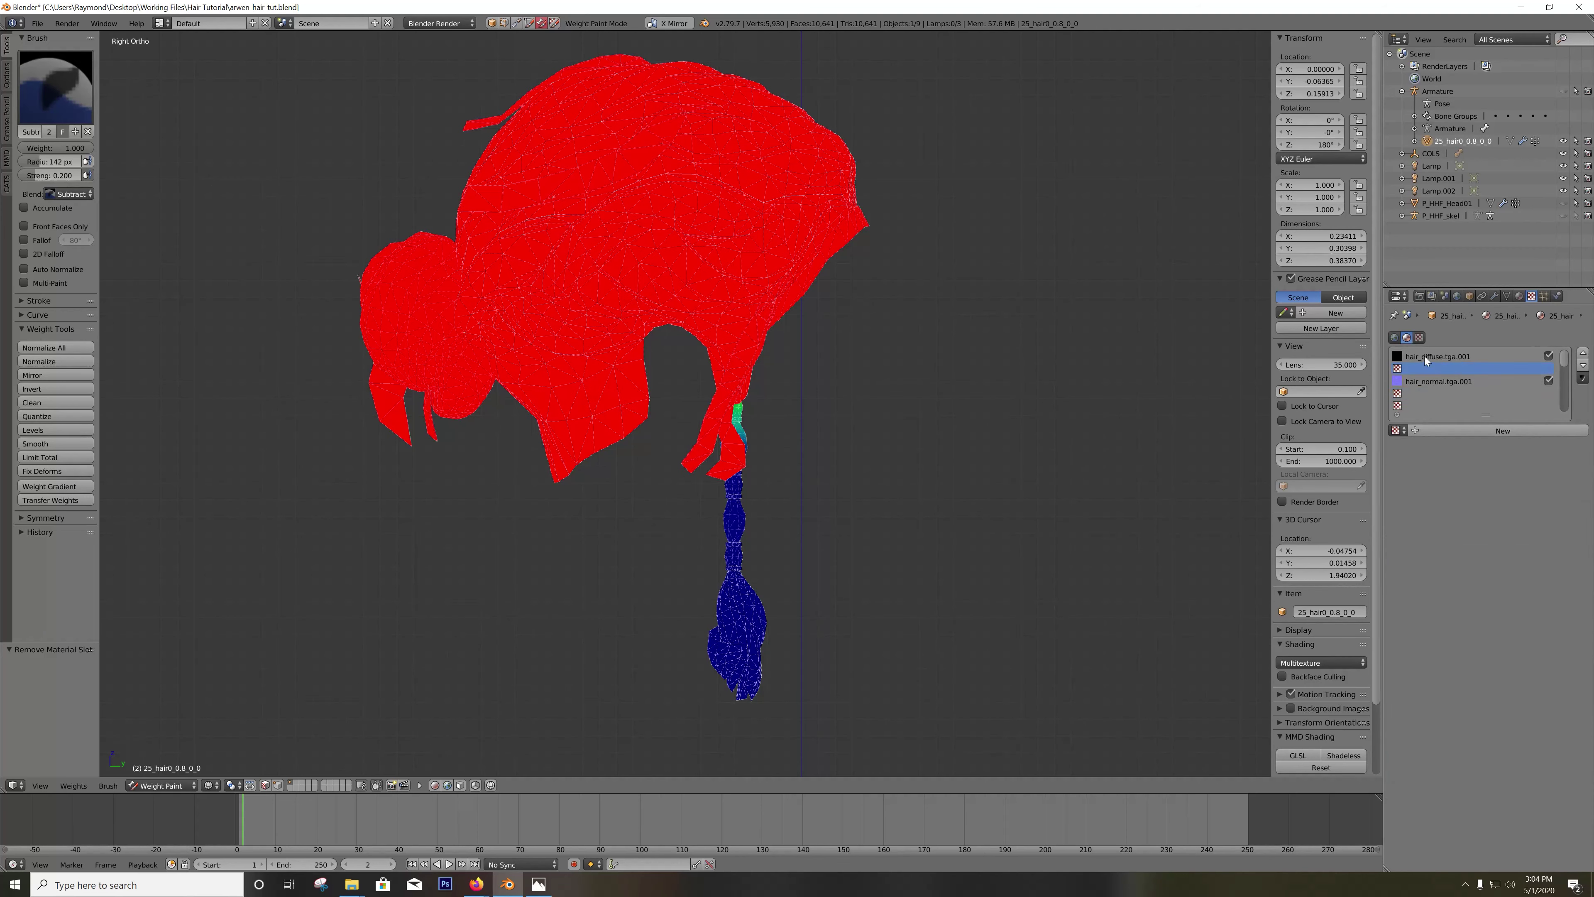
left_click(1437, 356)
left_click(1451, 379)
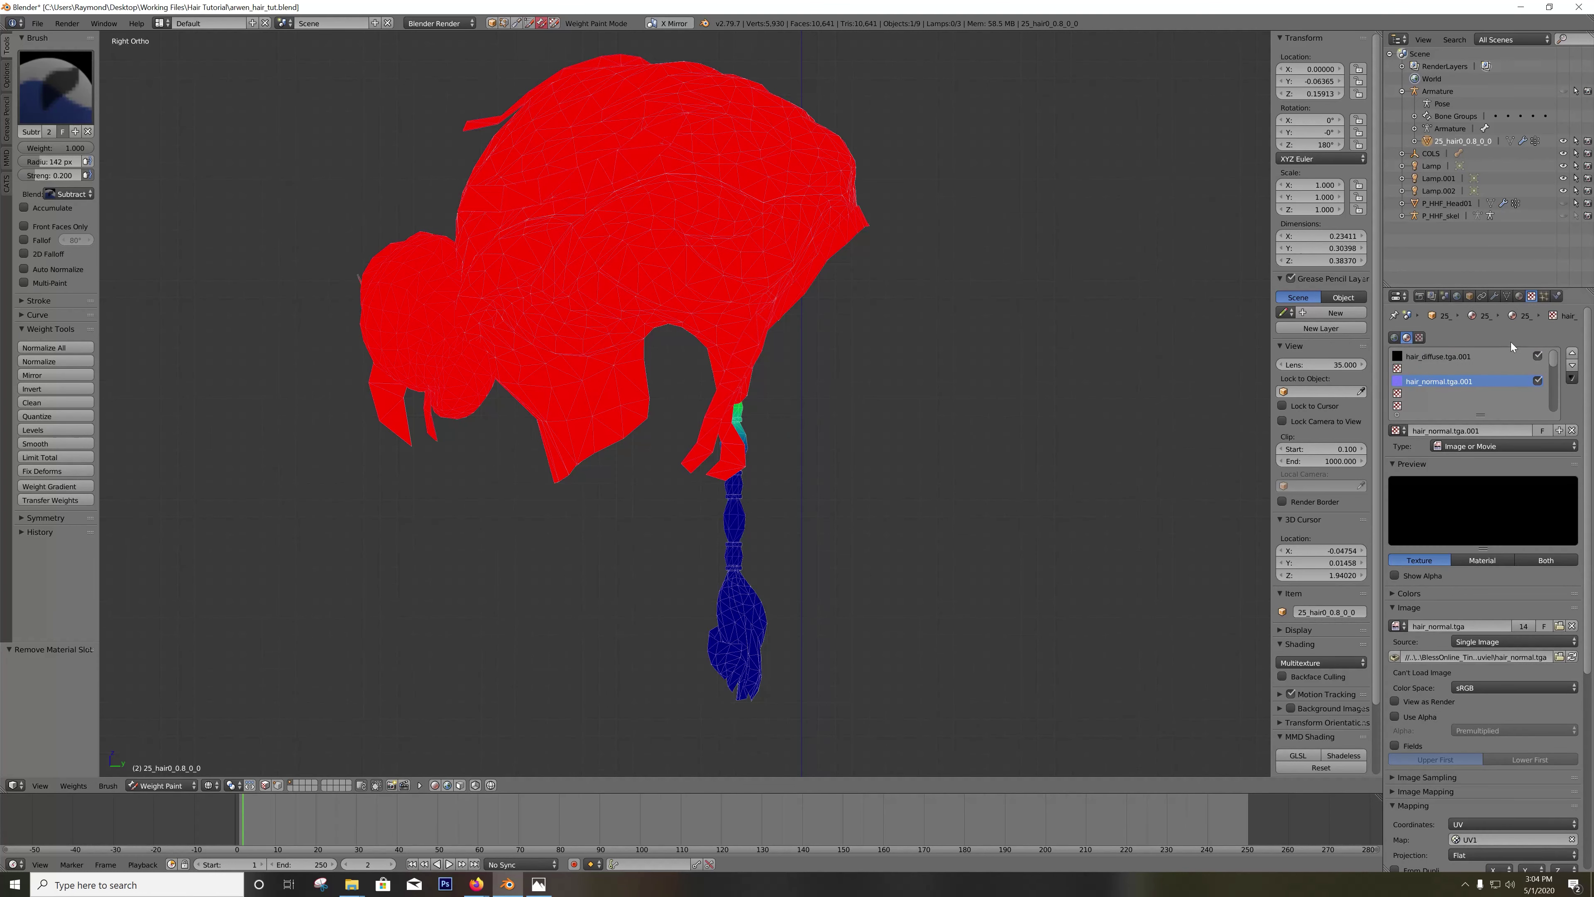
left_click(1520, 296)
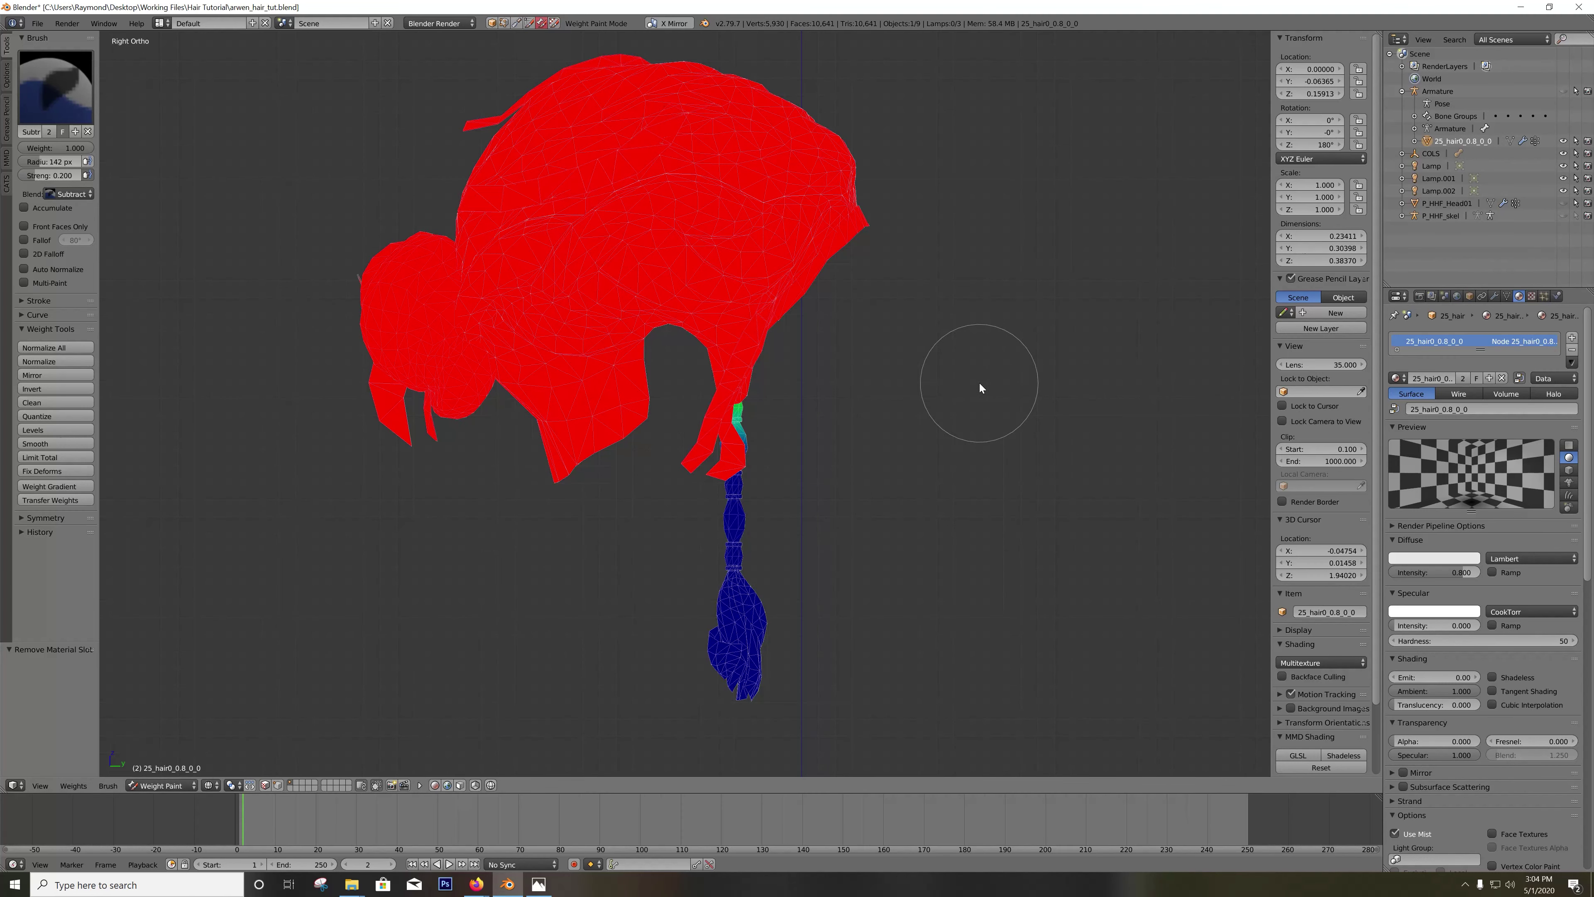
Step: Delete the P_HHF_Head01 head mesh from the scene
key("ctrl+KP_1")
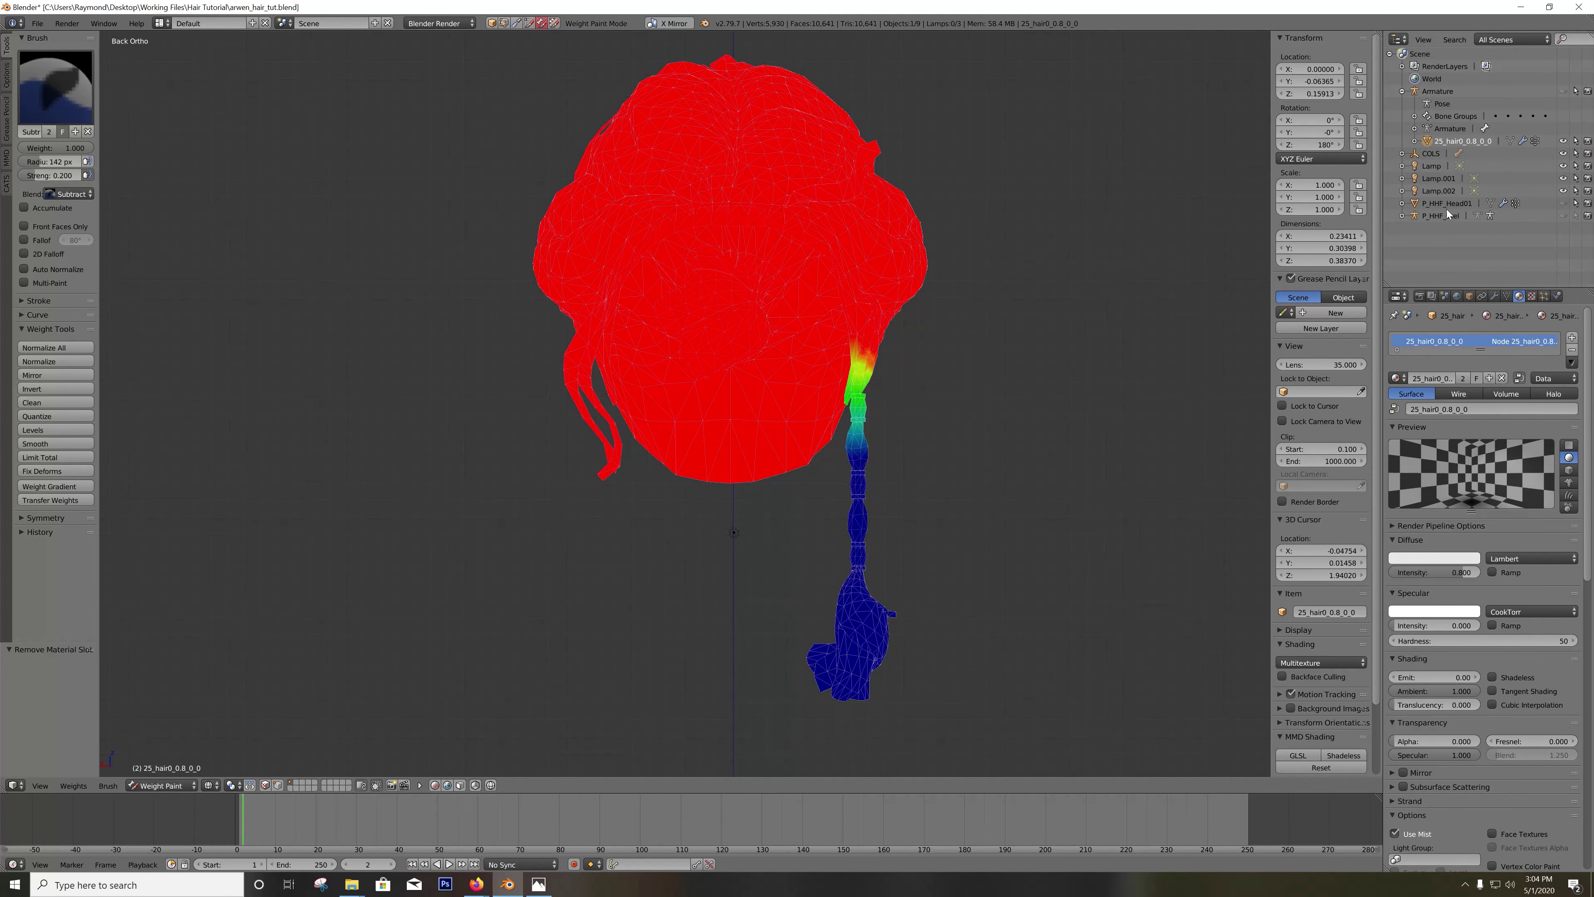
left_click(1456, 203)
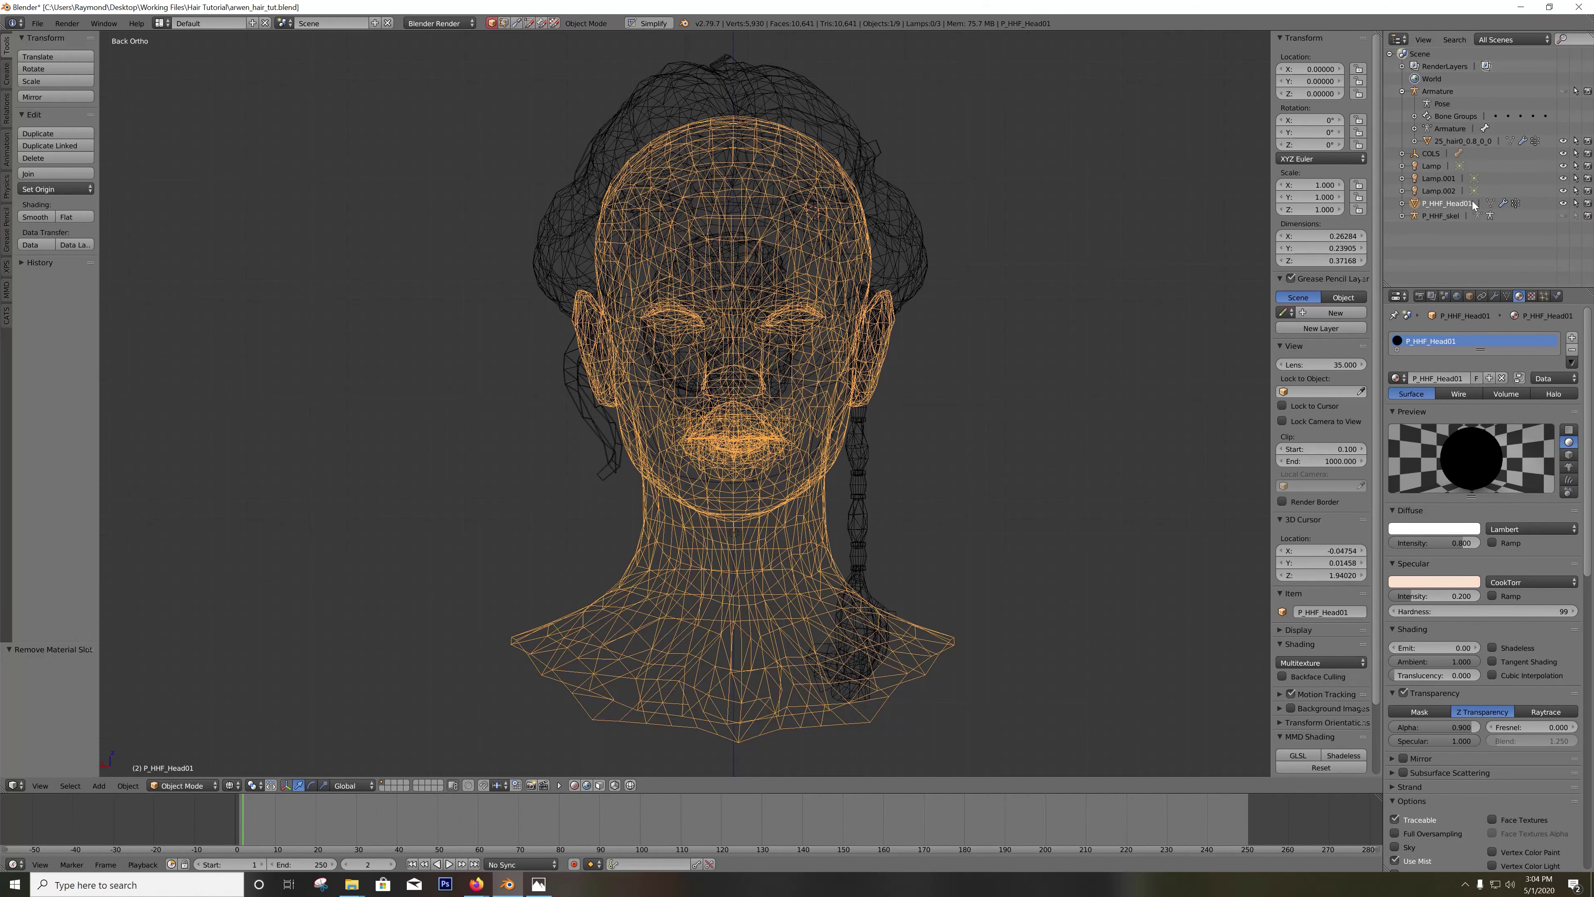
right_click(1472, 204)
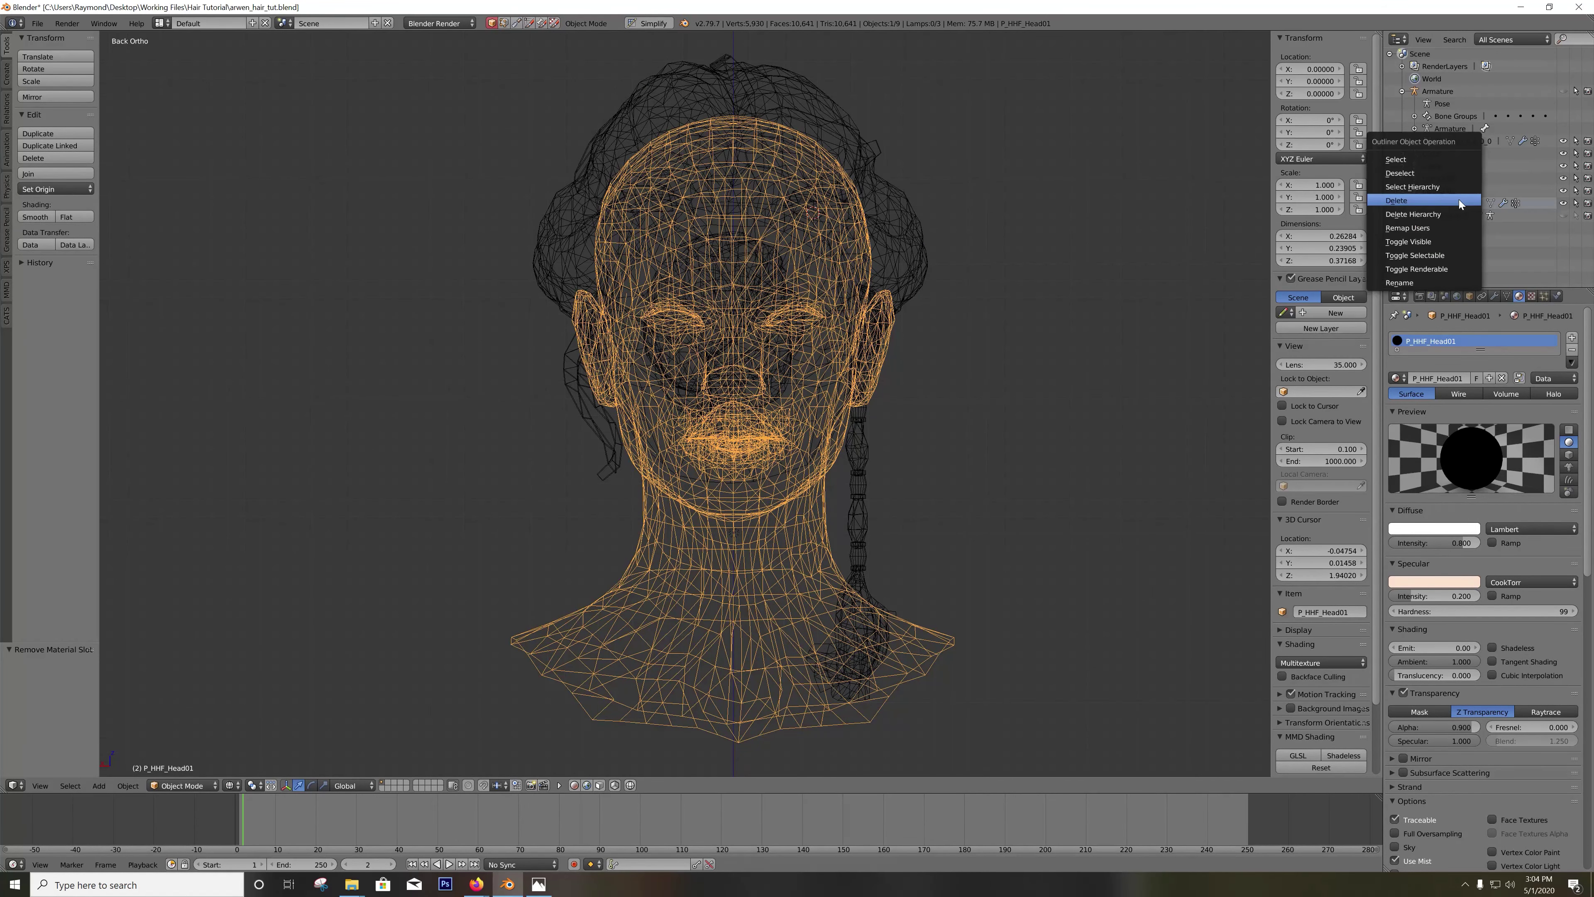
left_click(1420, 199)
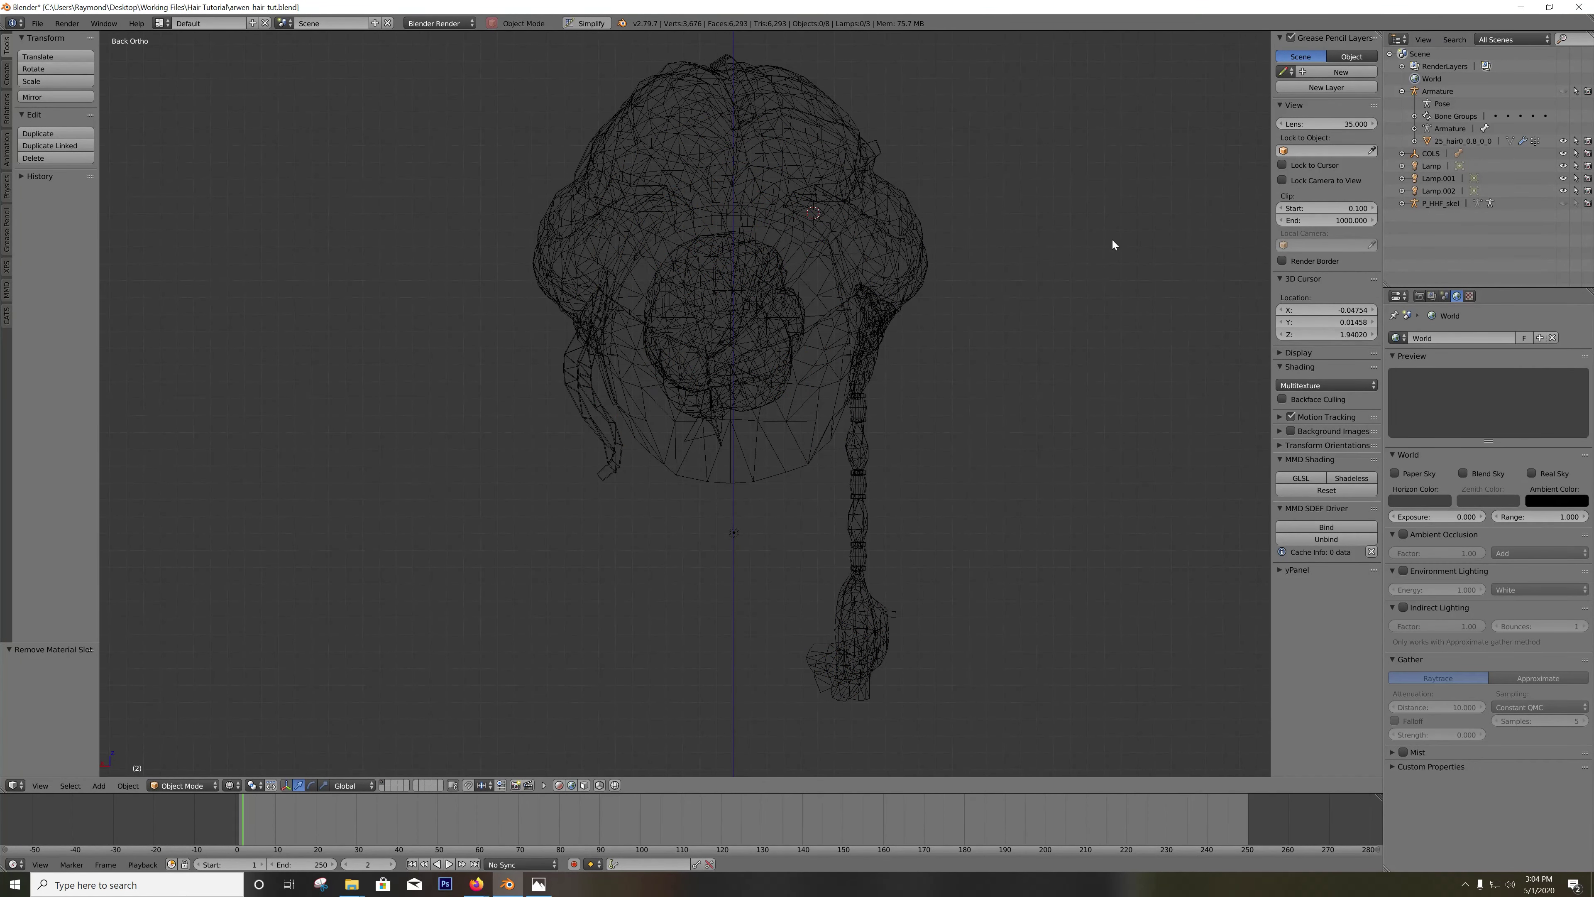
left_click_drag(1072, 211, 992, 275)
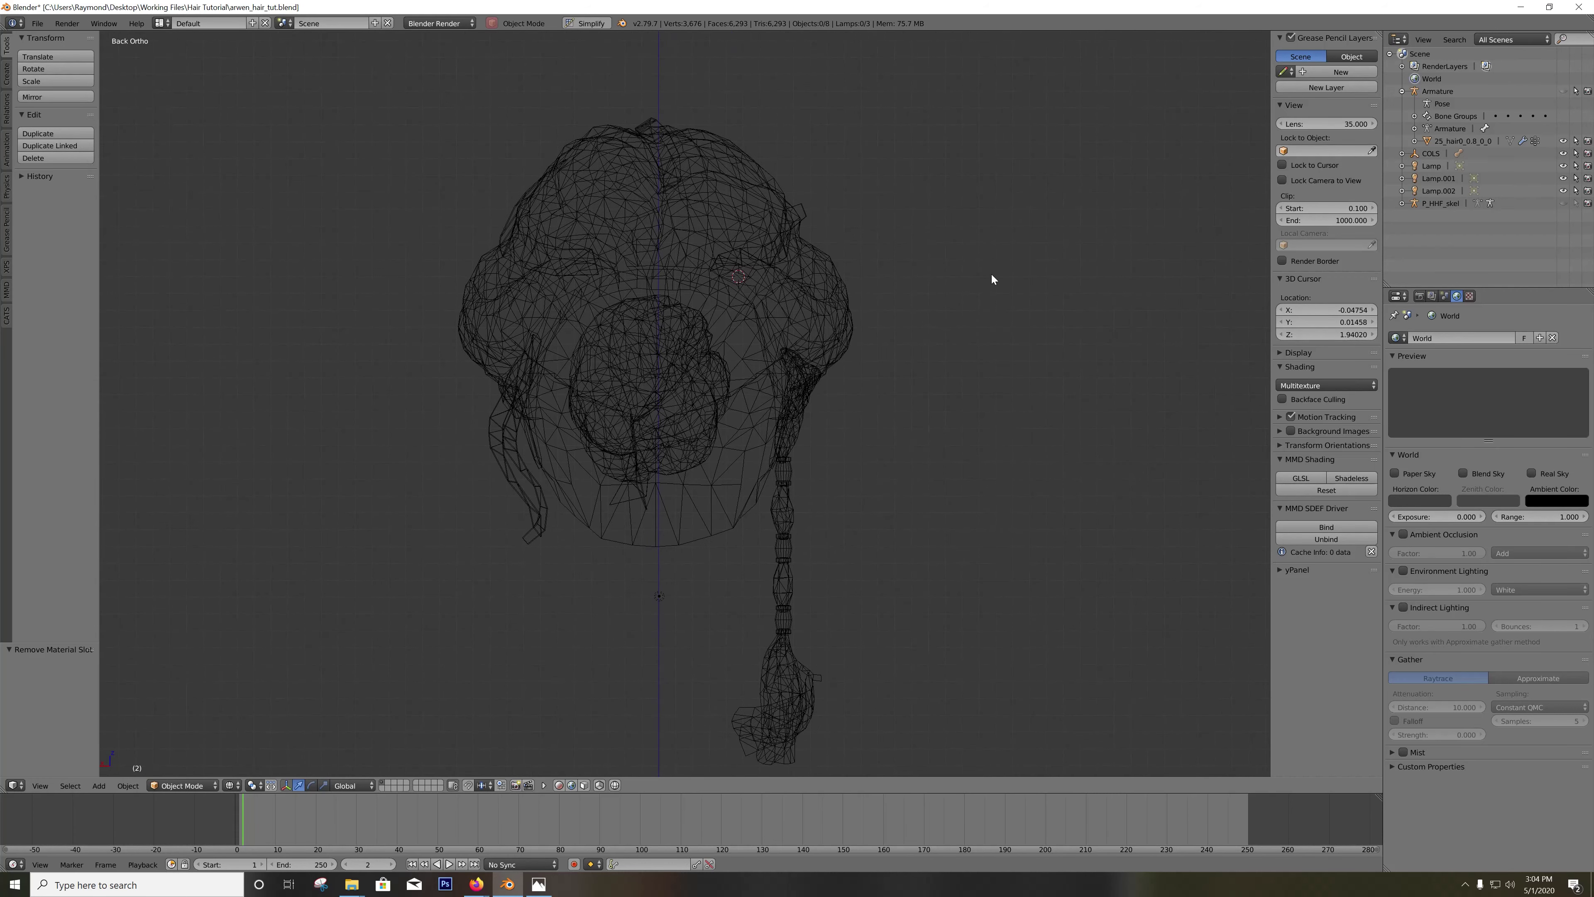
Step: Import P_HHF_Hair01.MDB from the Hair Tutorial folder as a Neverwinter Nights 2 model with the default import options
left_click(1440, 203)
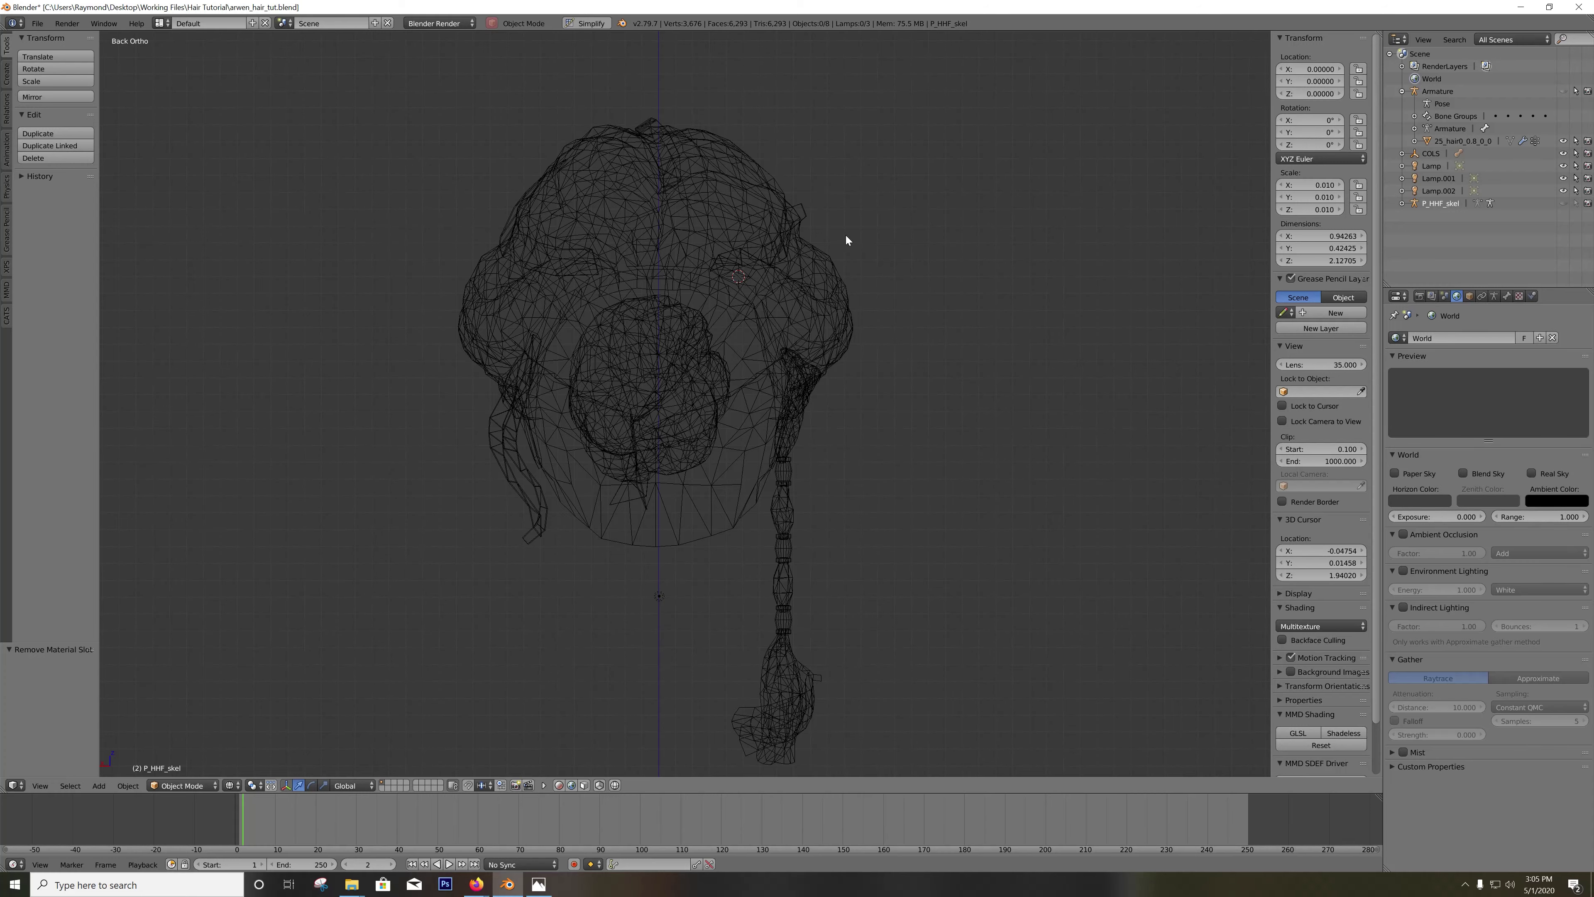
scroll(845, 235, "down", 4)
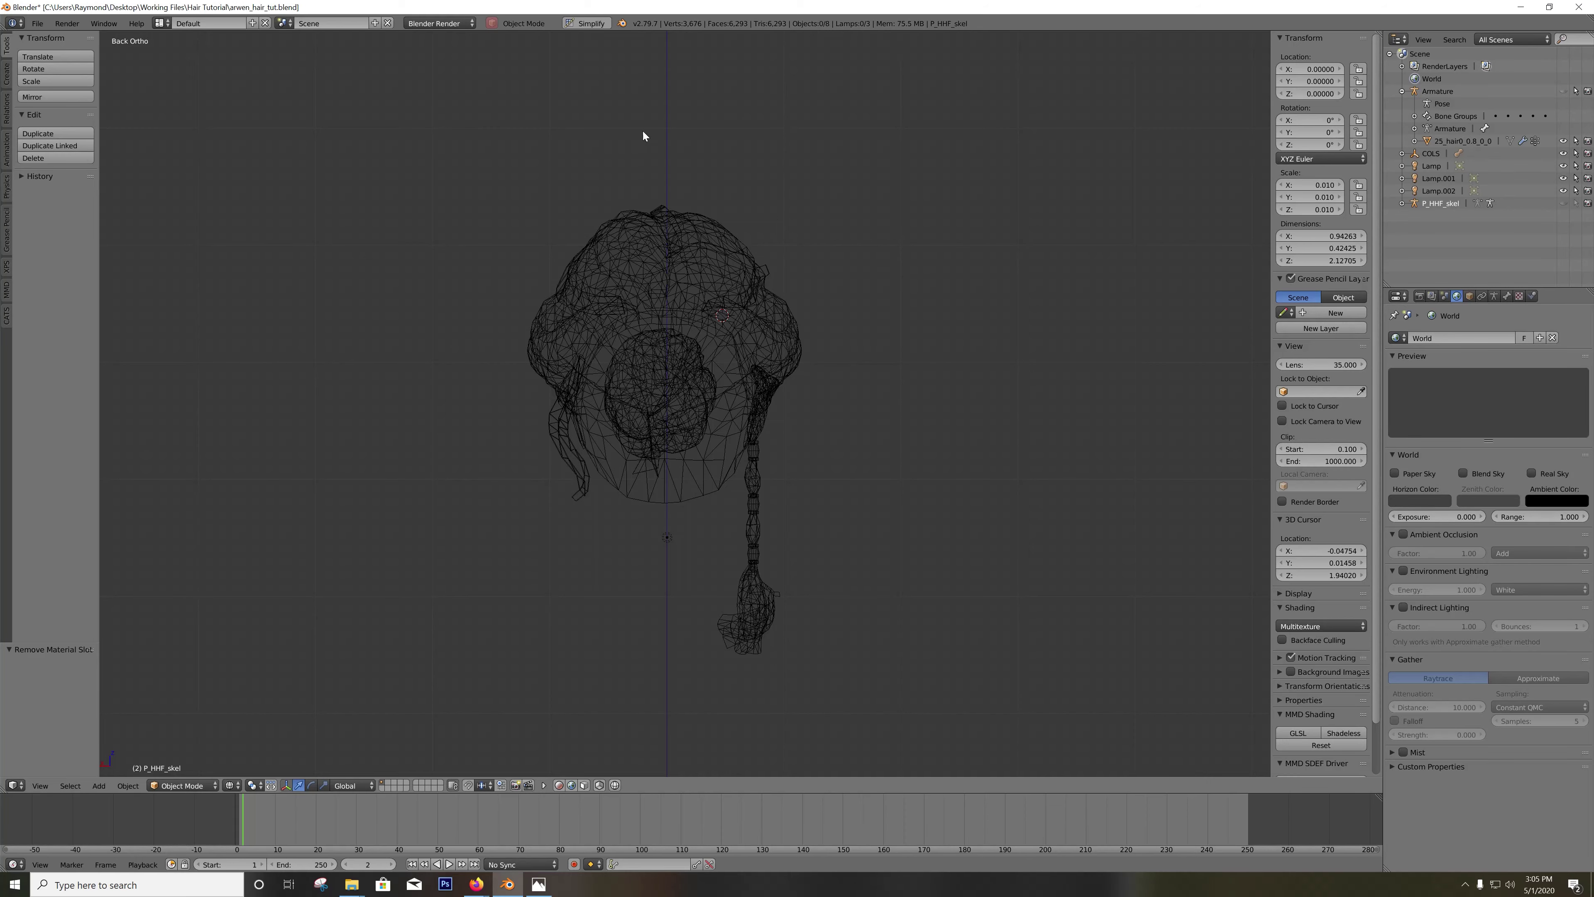
left_click(209, 124)
left_click(37, 24)
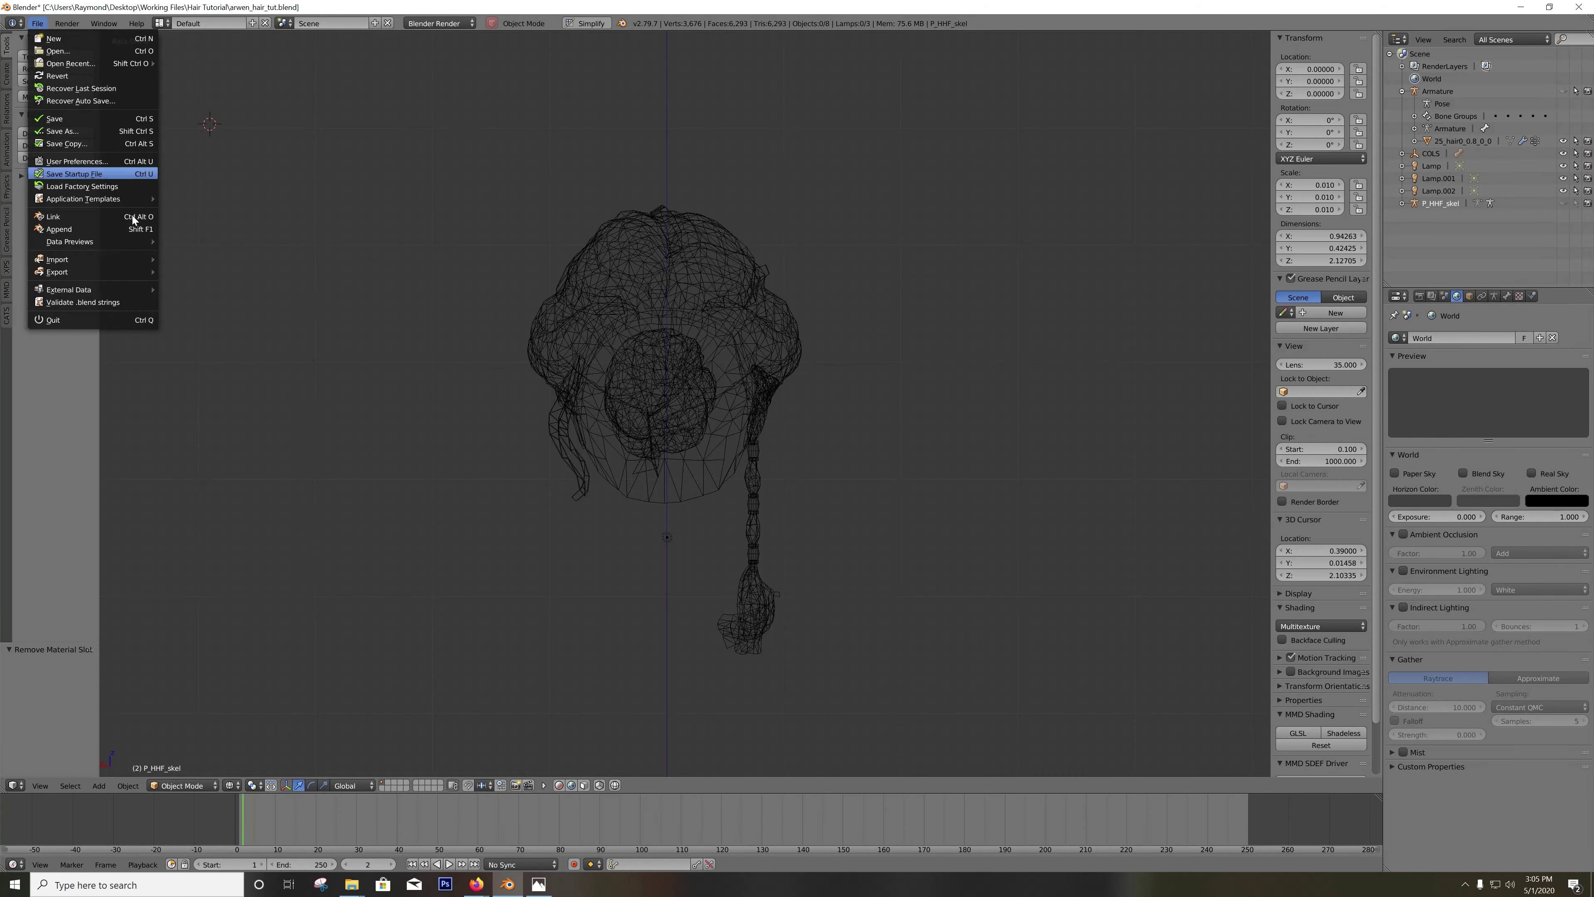
mouse_move(110, 261)
mouse_move(289, 383)
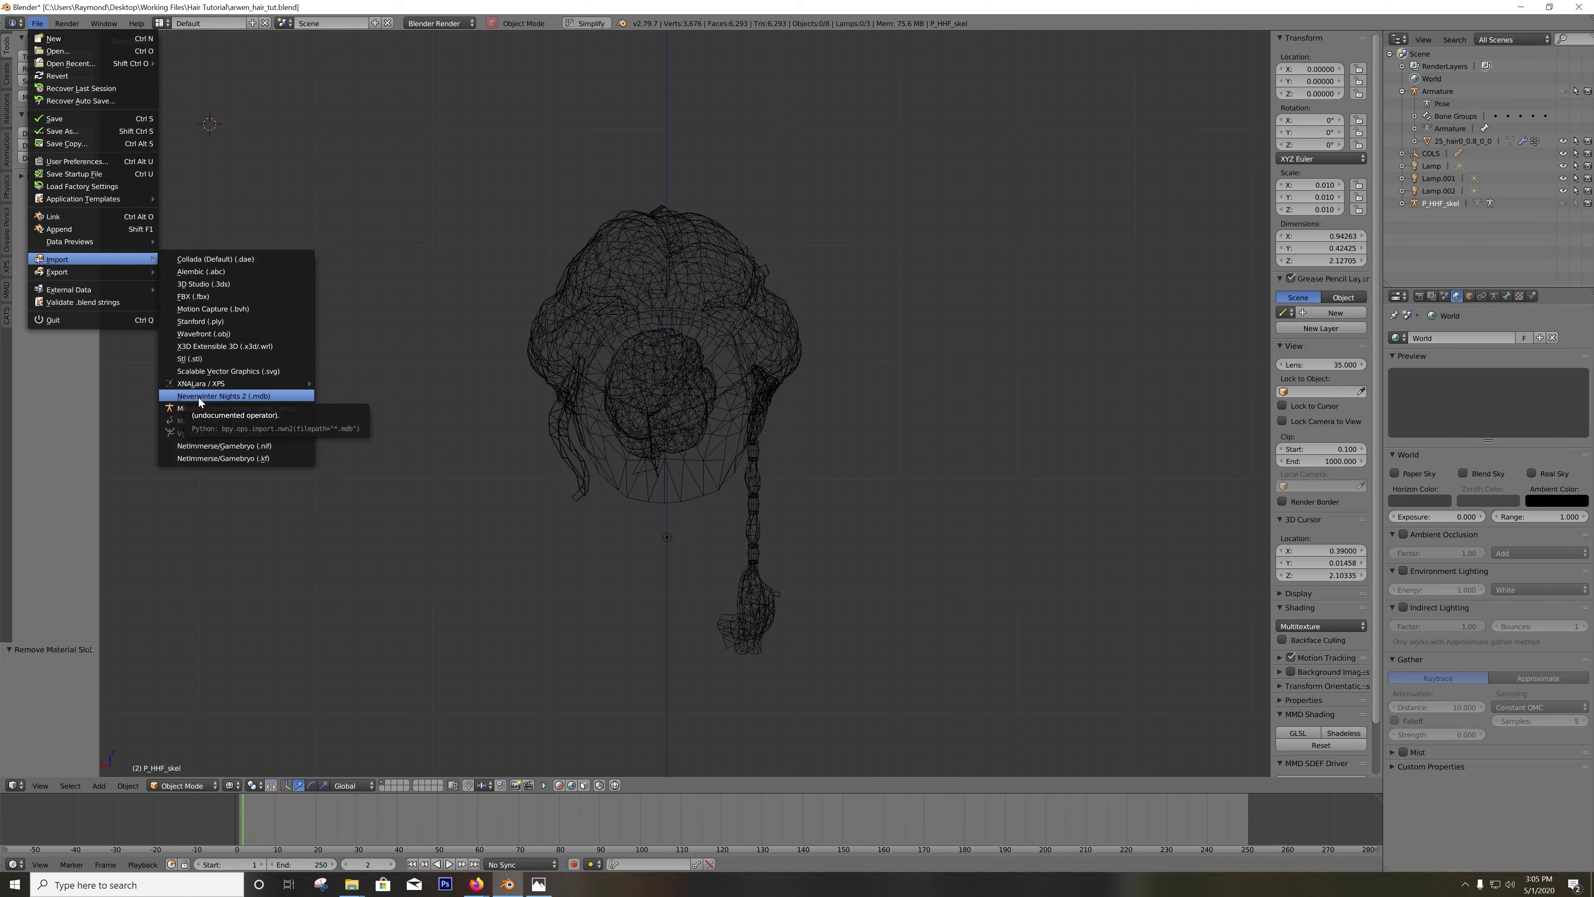
left_click(279, 396)
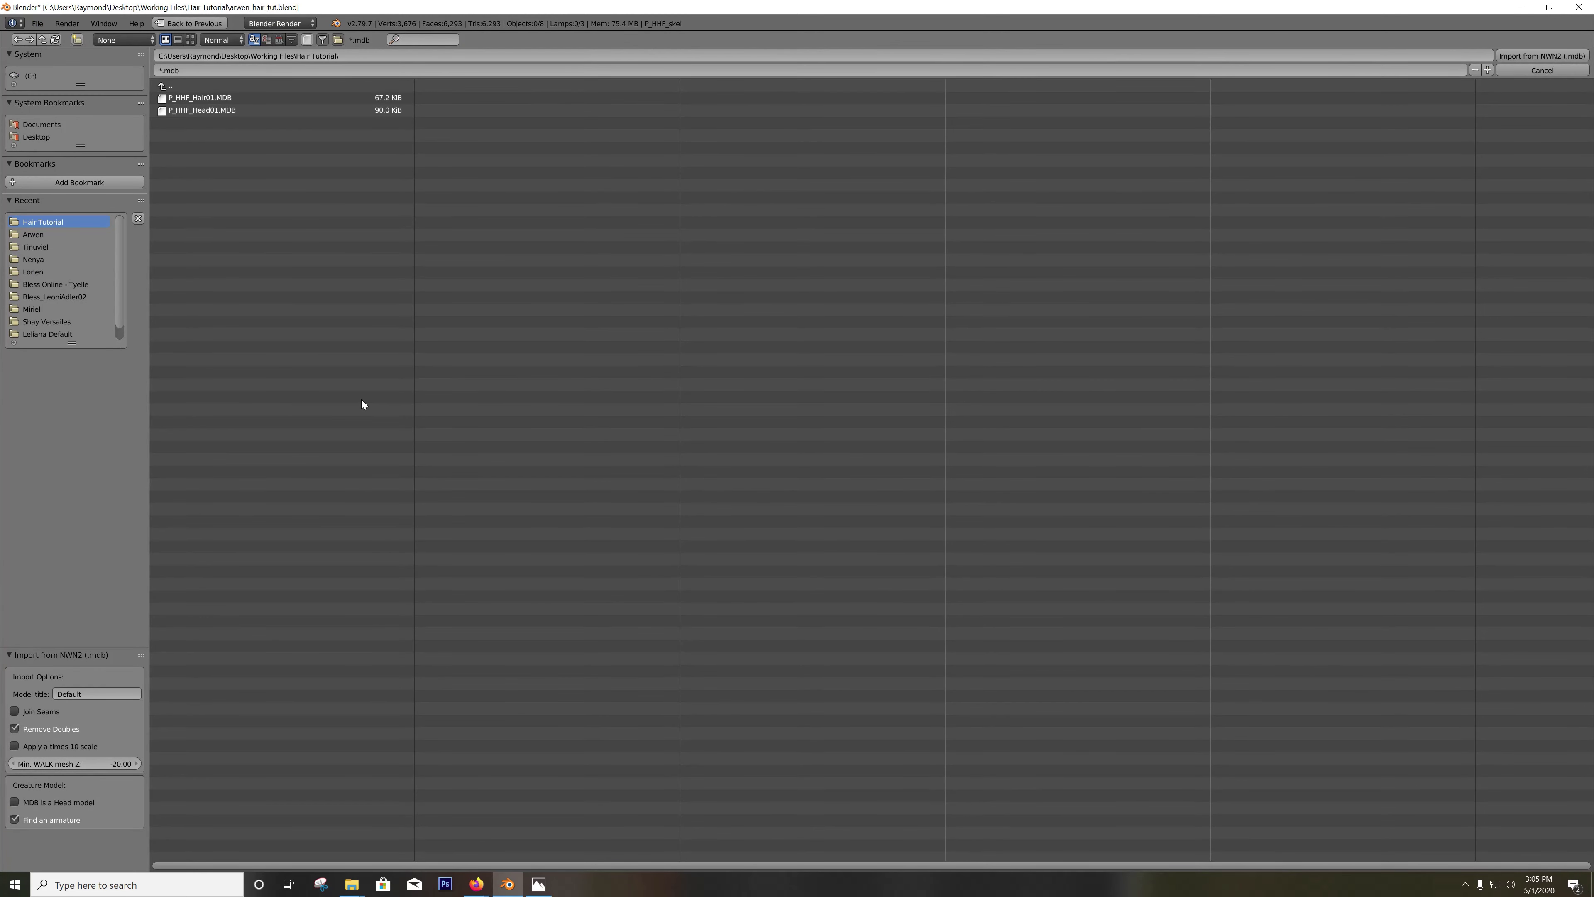
left_click(266, 98)
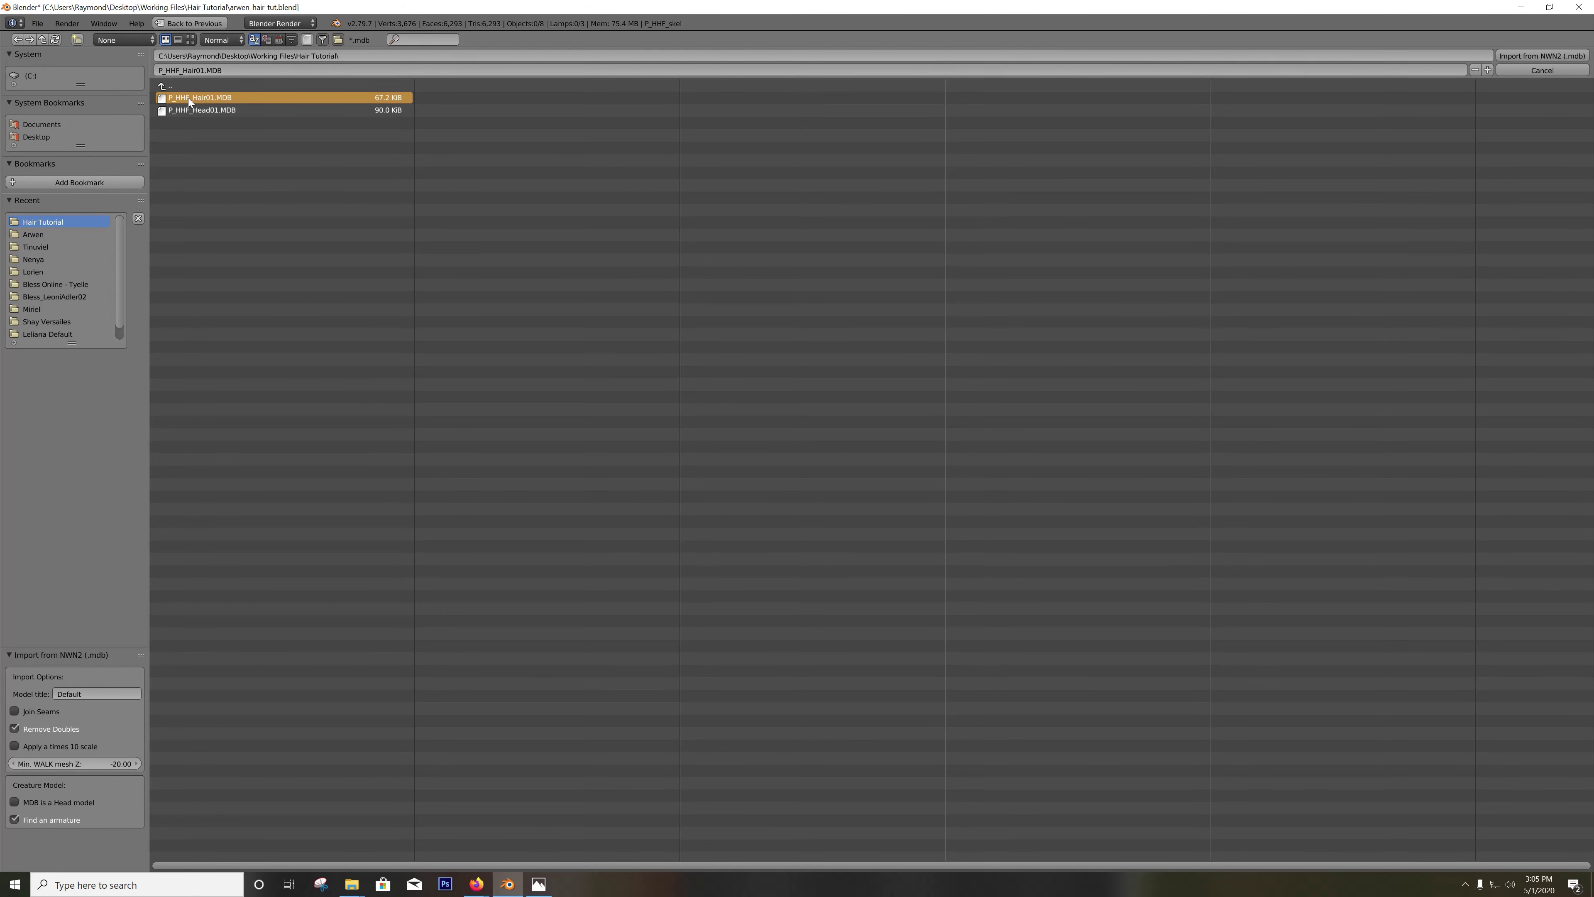
double_click(201, 98)
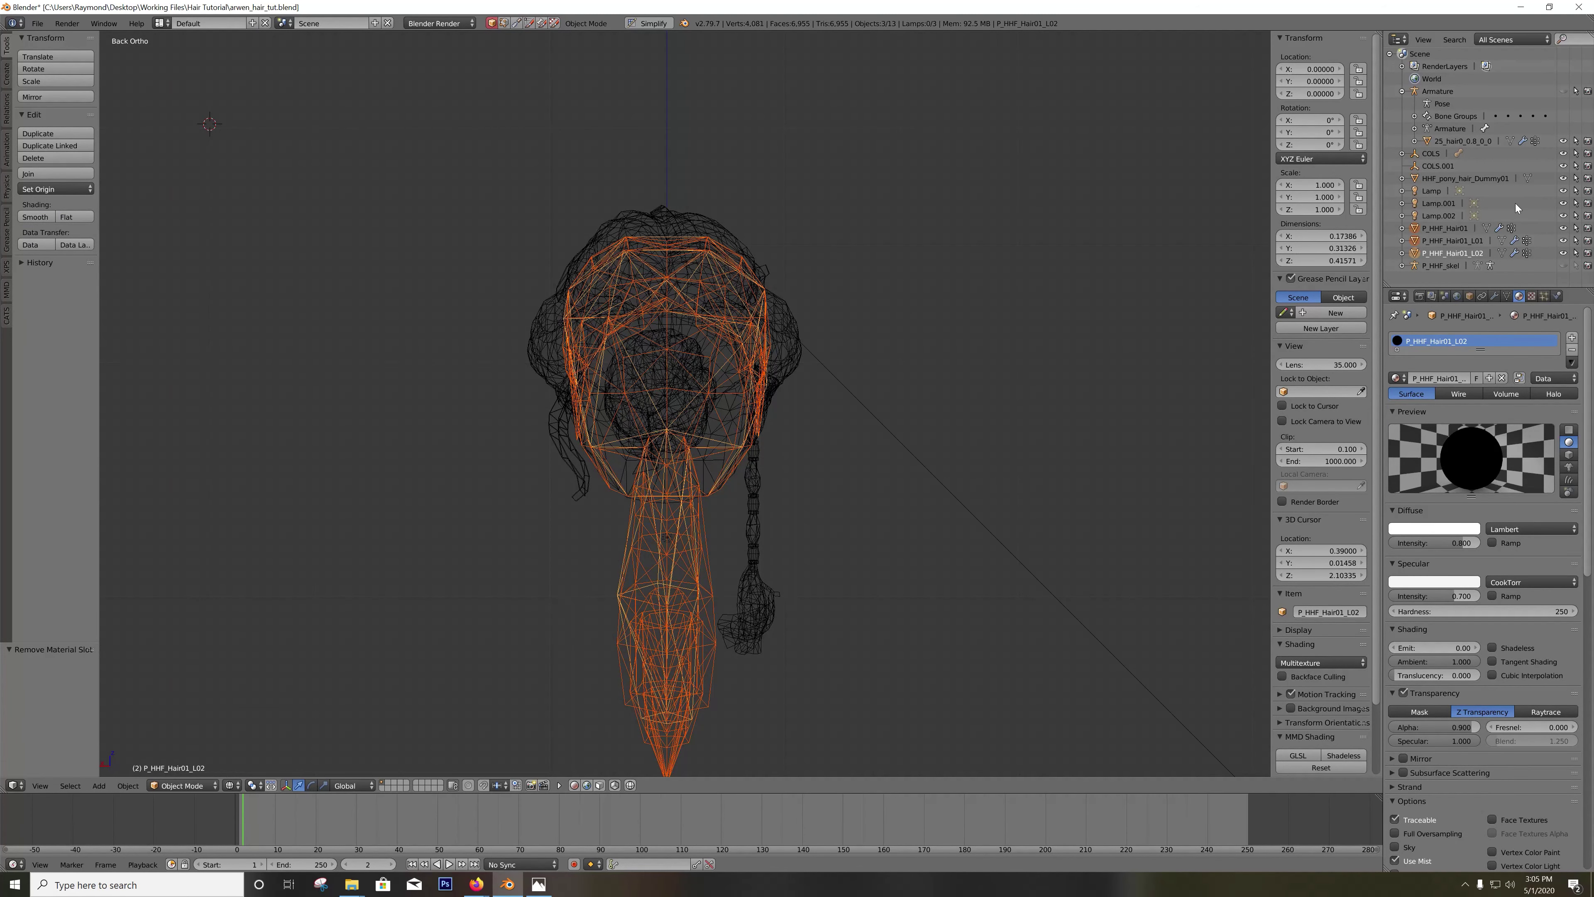
Step: Delete the imported P_HHF_Hair01_L02 mesh from the scene
left_click(1447, 240)
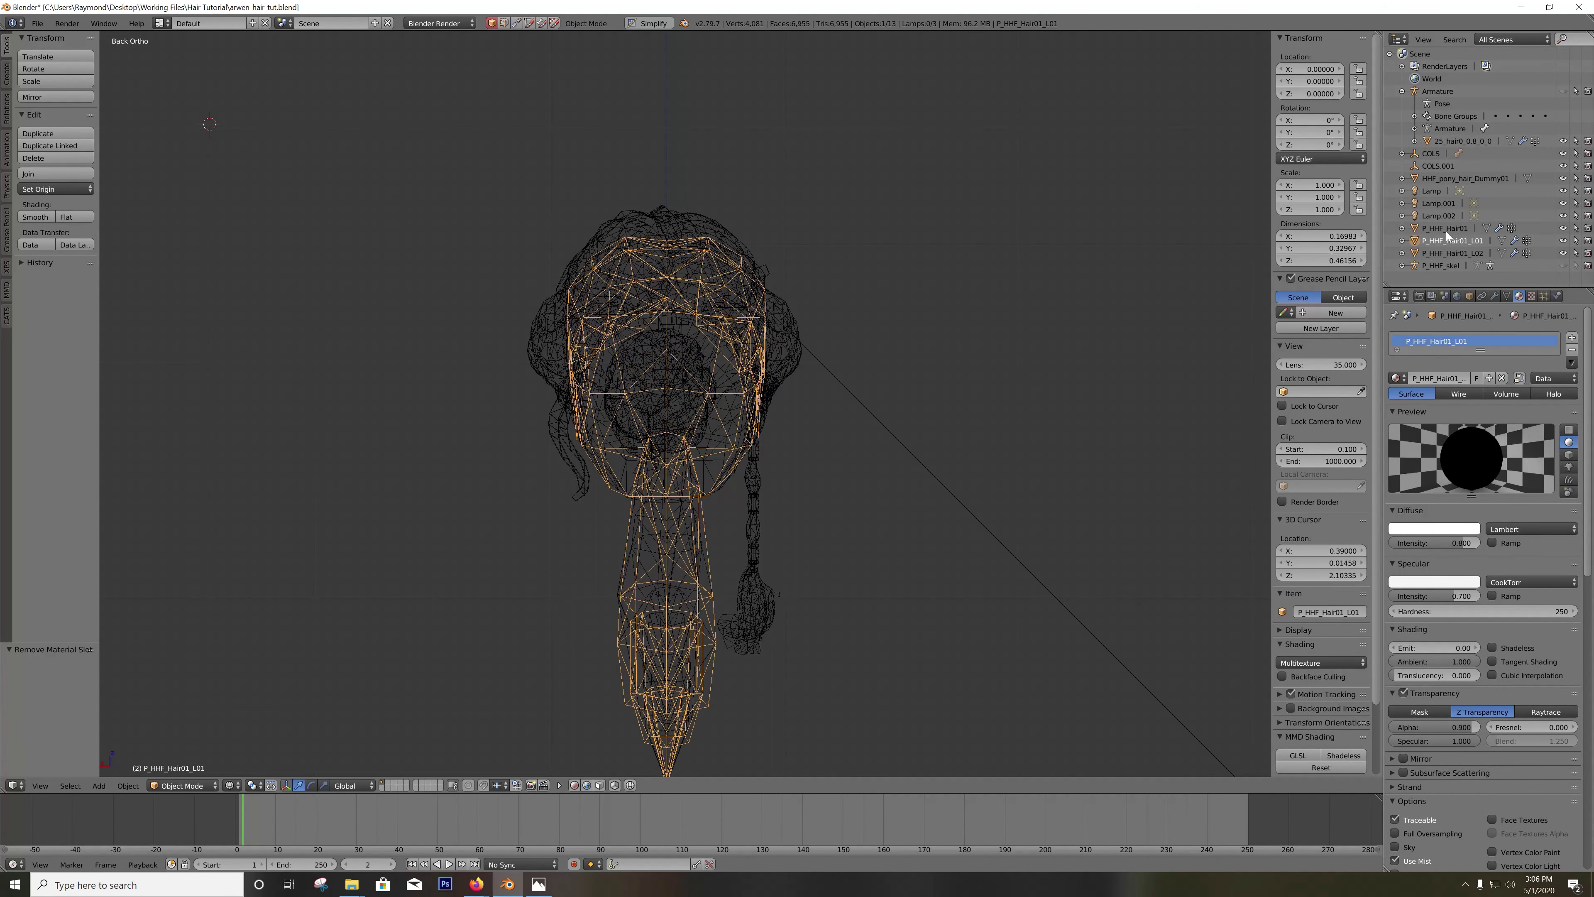
left_click(1469, 253)
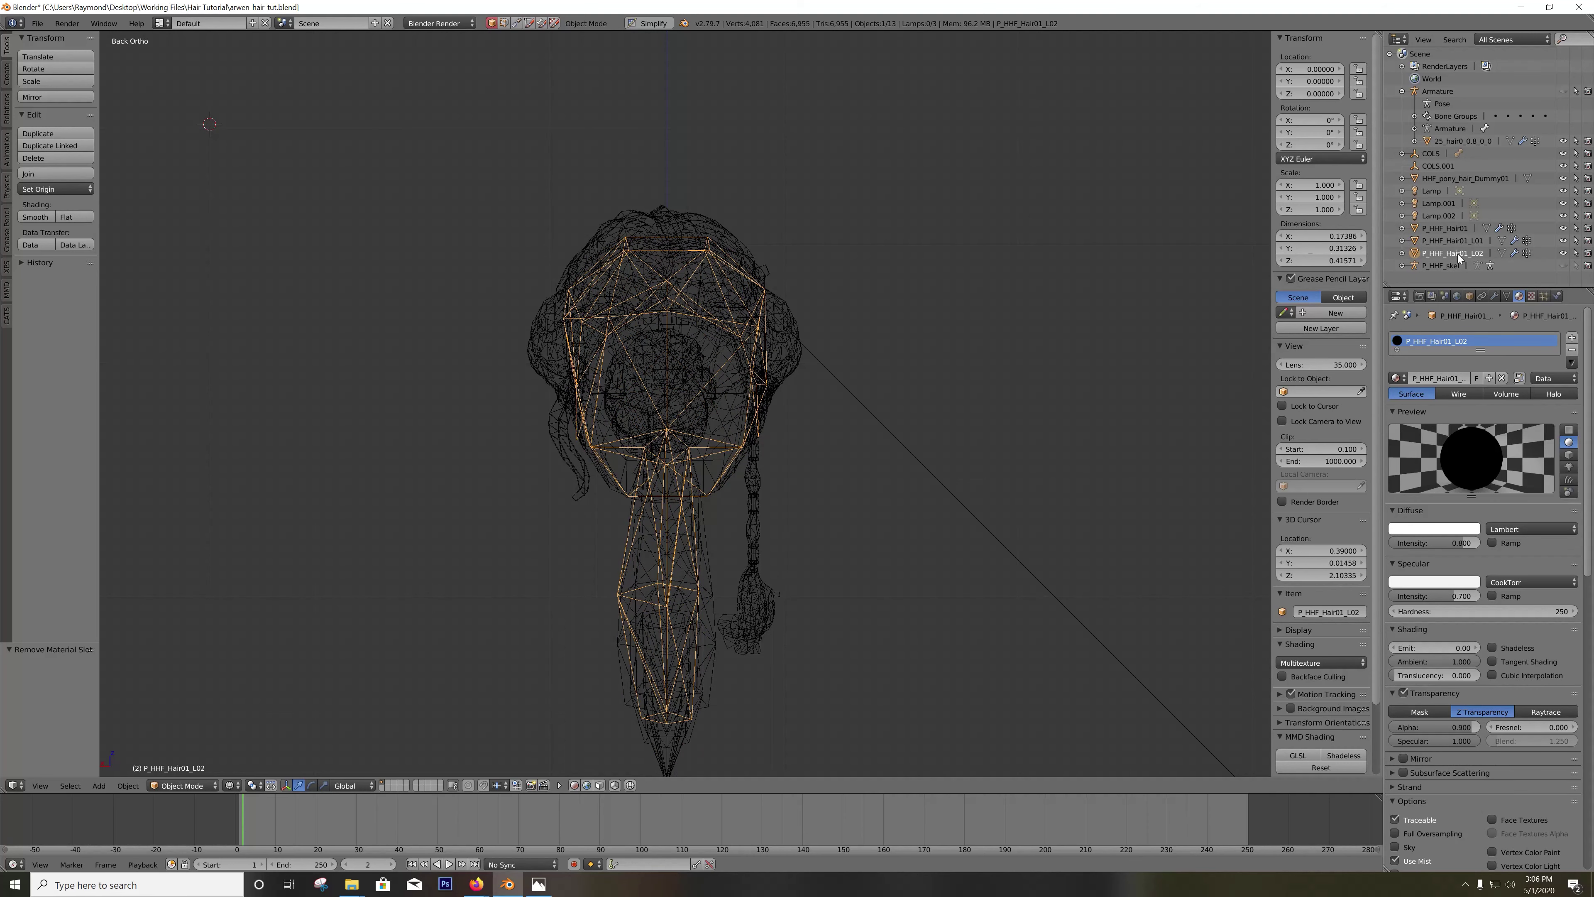
right_click(1448, 254)
left_click(1448, 253)
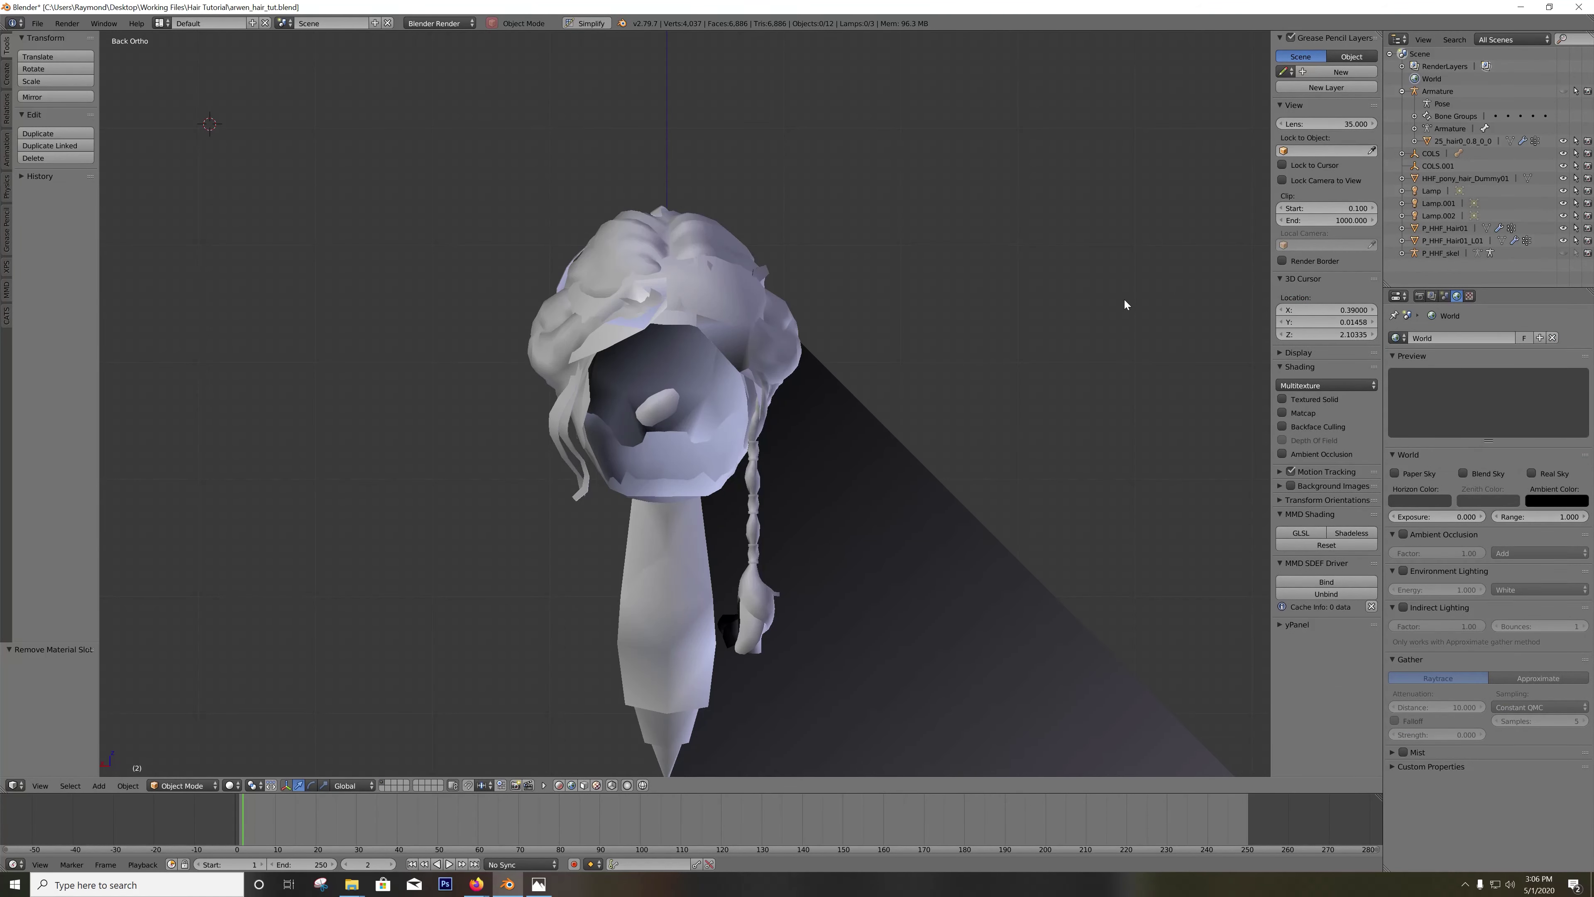
Step: Delete the imported P_HHF_Hair01_L01 mesh from the scene
left_click_drag(1057, 323, 1085, 341)
scroll(1085, 342, "down", 4)
left_click_drag(1064, 424, 982, 452)
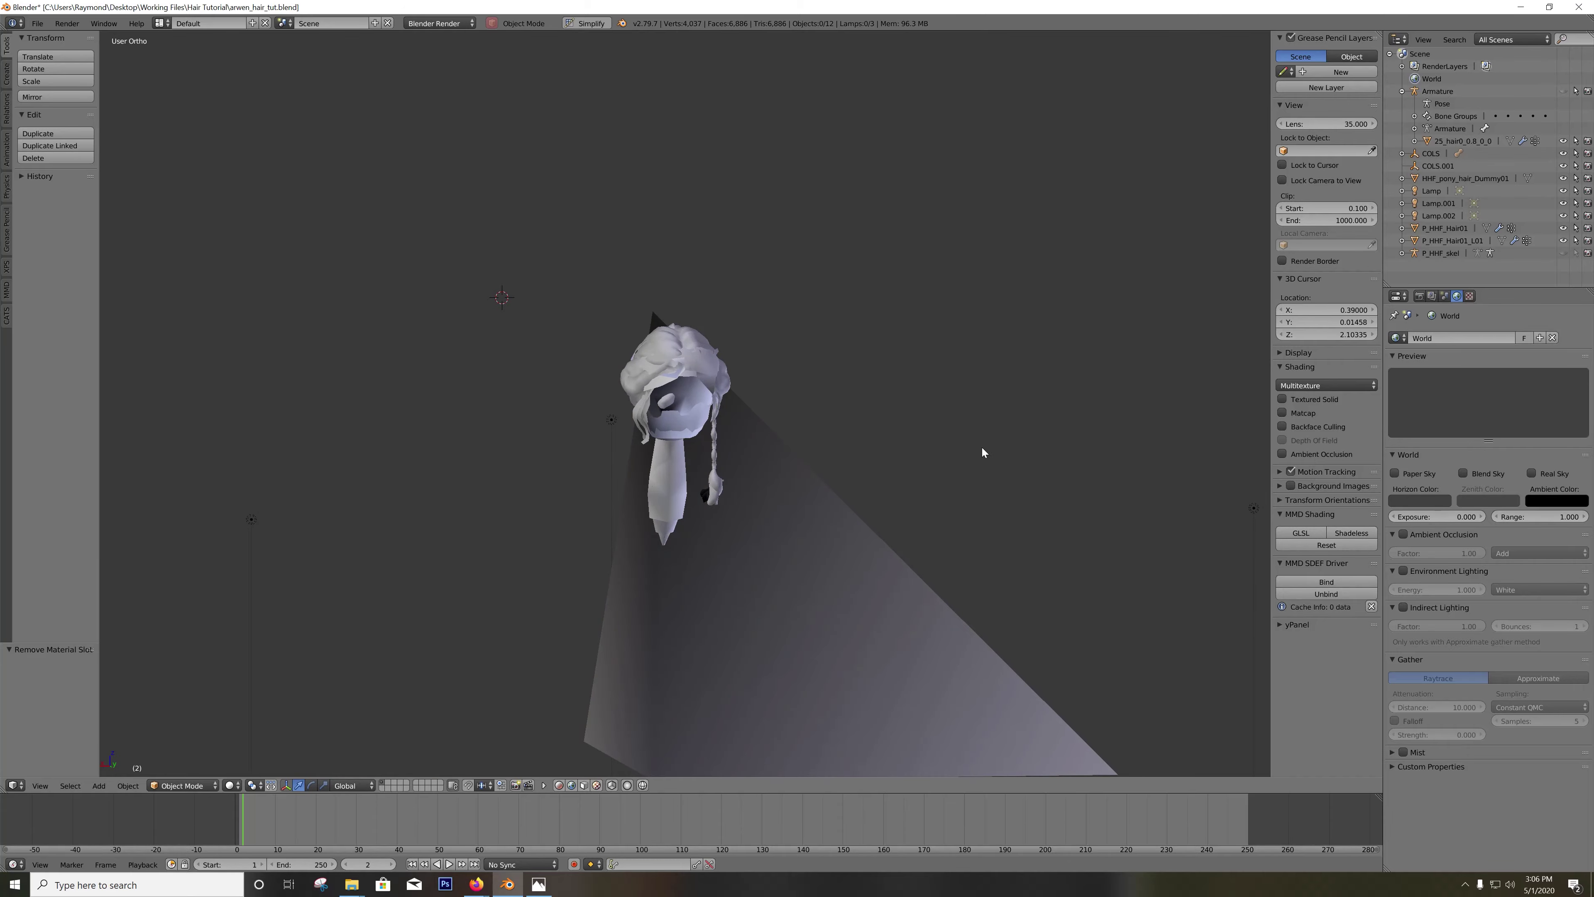
key("ctrl+KP_1")
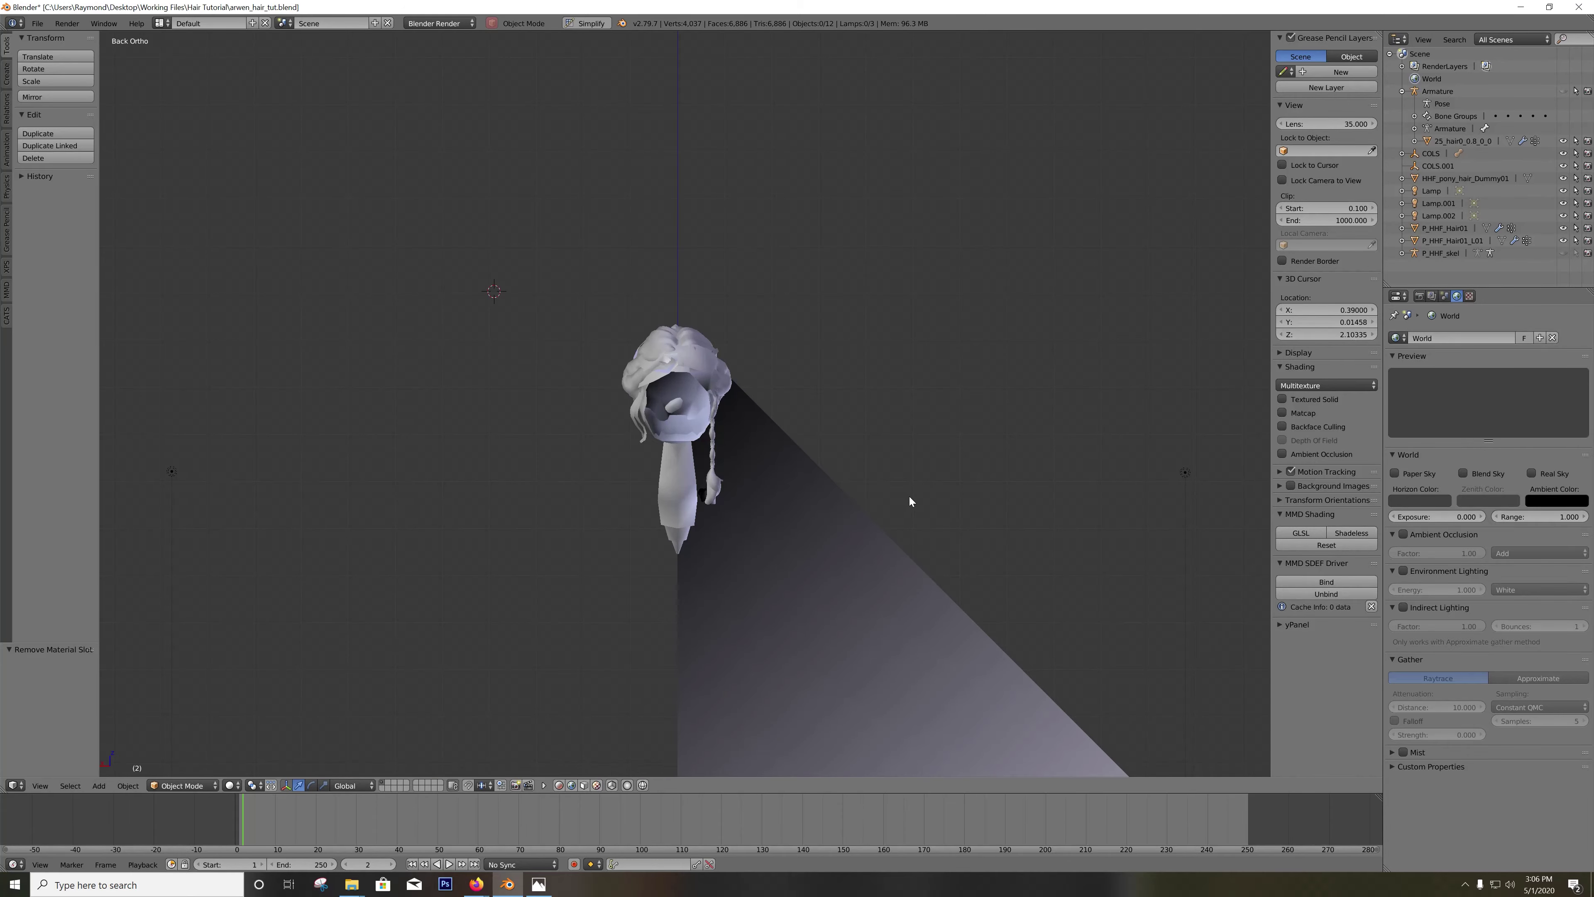
left_click(1465, 237)
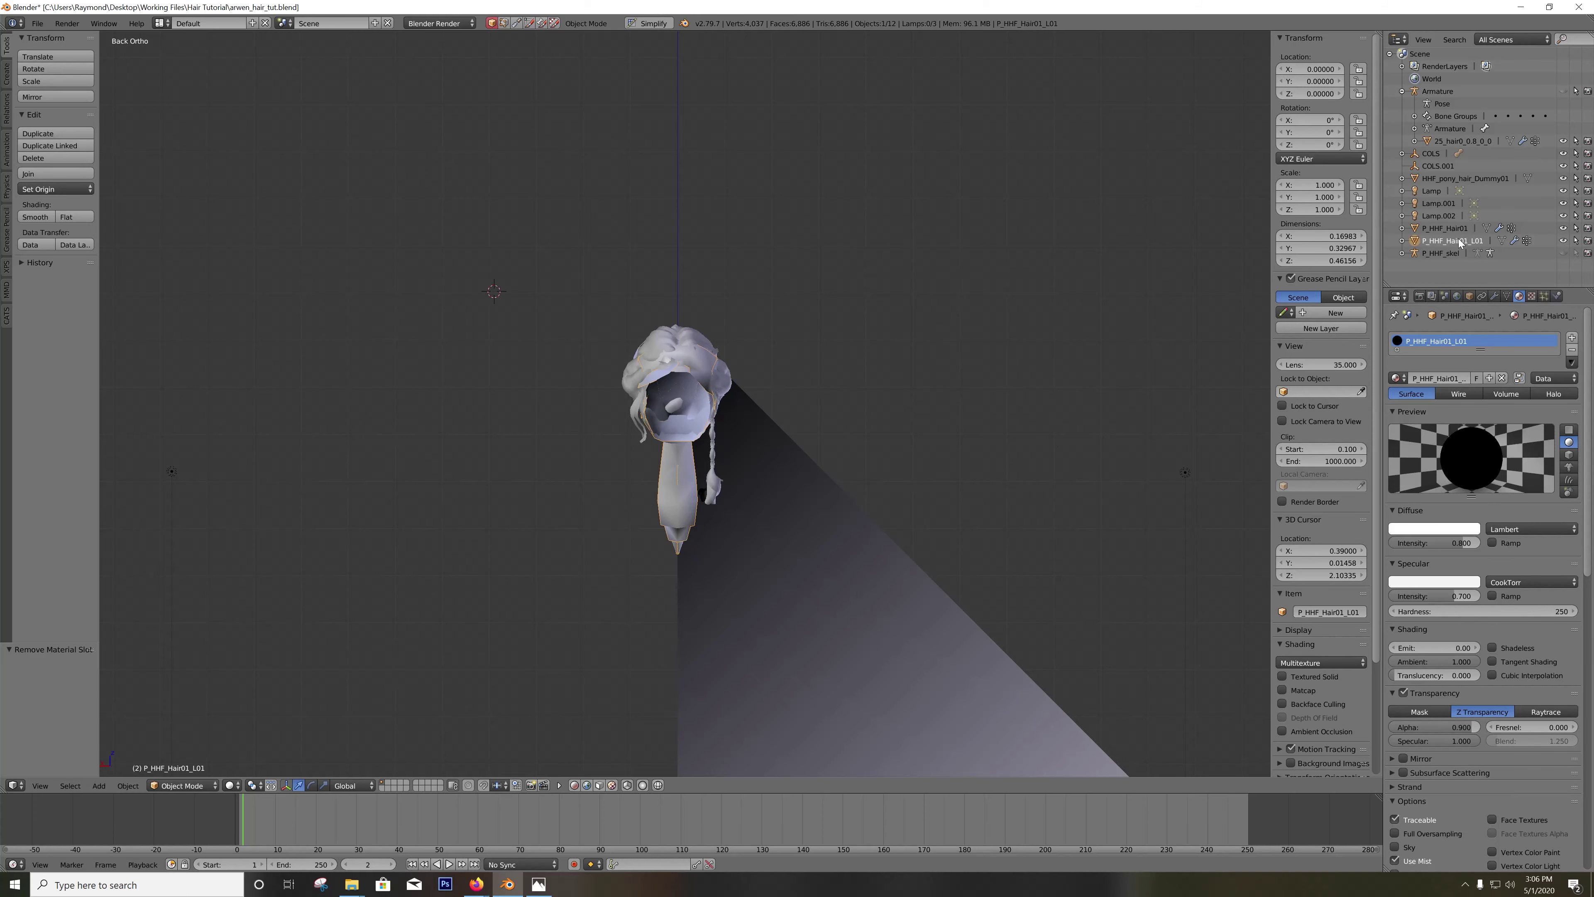
left_click(1460, 239)
right_click(1466, 241)
left_click(1464, 239)
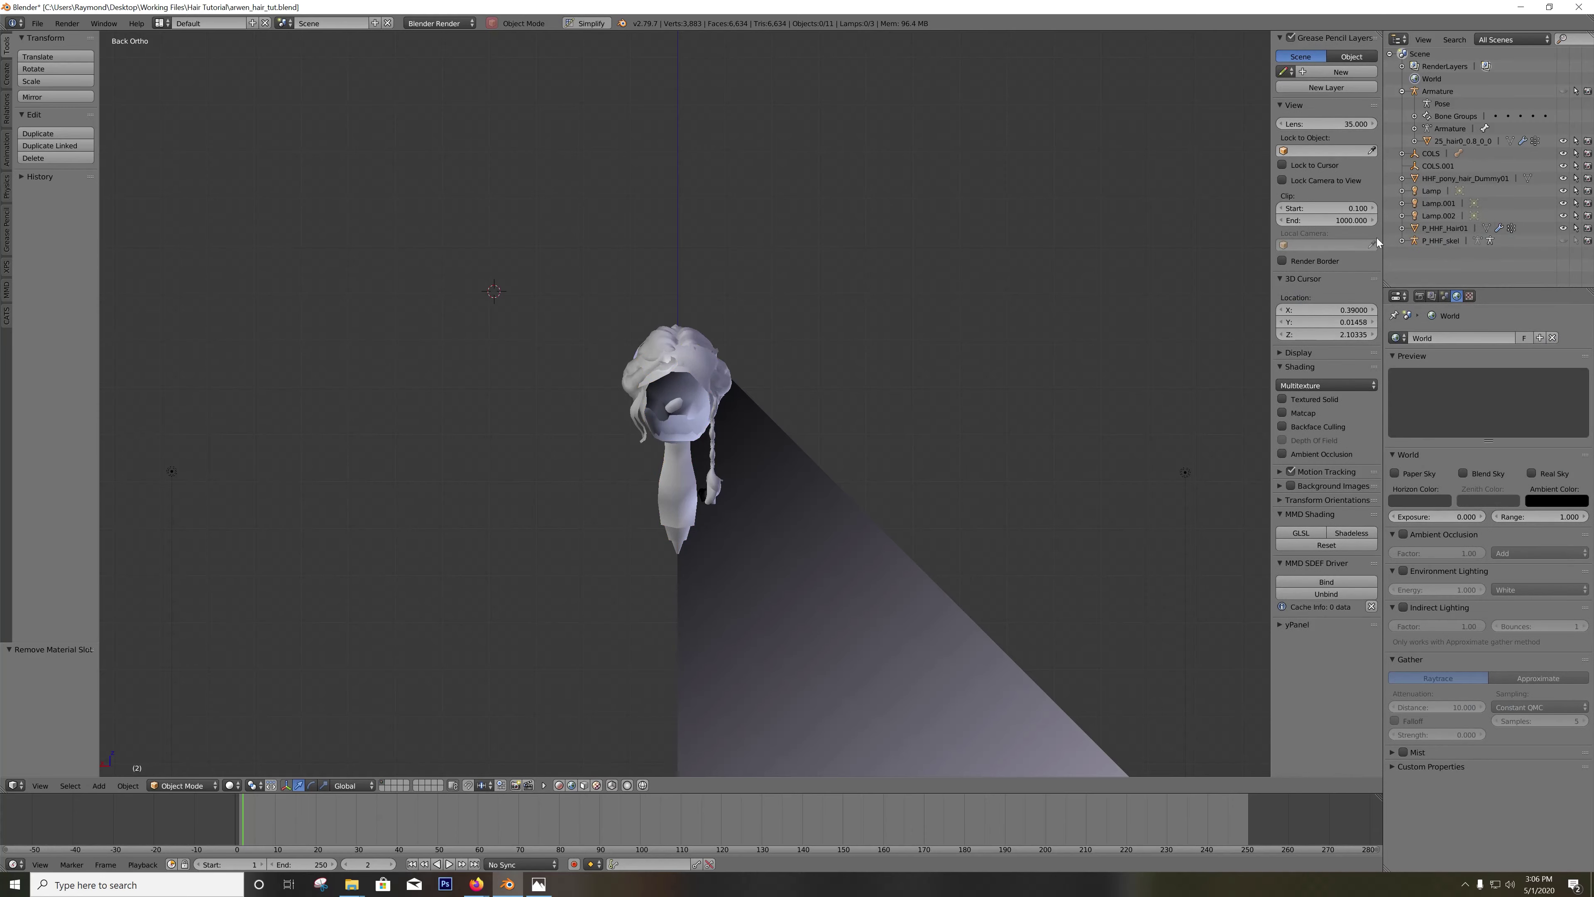
Step: Examine the HSB_low, HSB_short, HSB_ponytail and unused materials on the HHF_pony_hair_Dummy01 triangle
scroll(949, 263, "down", 5)
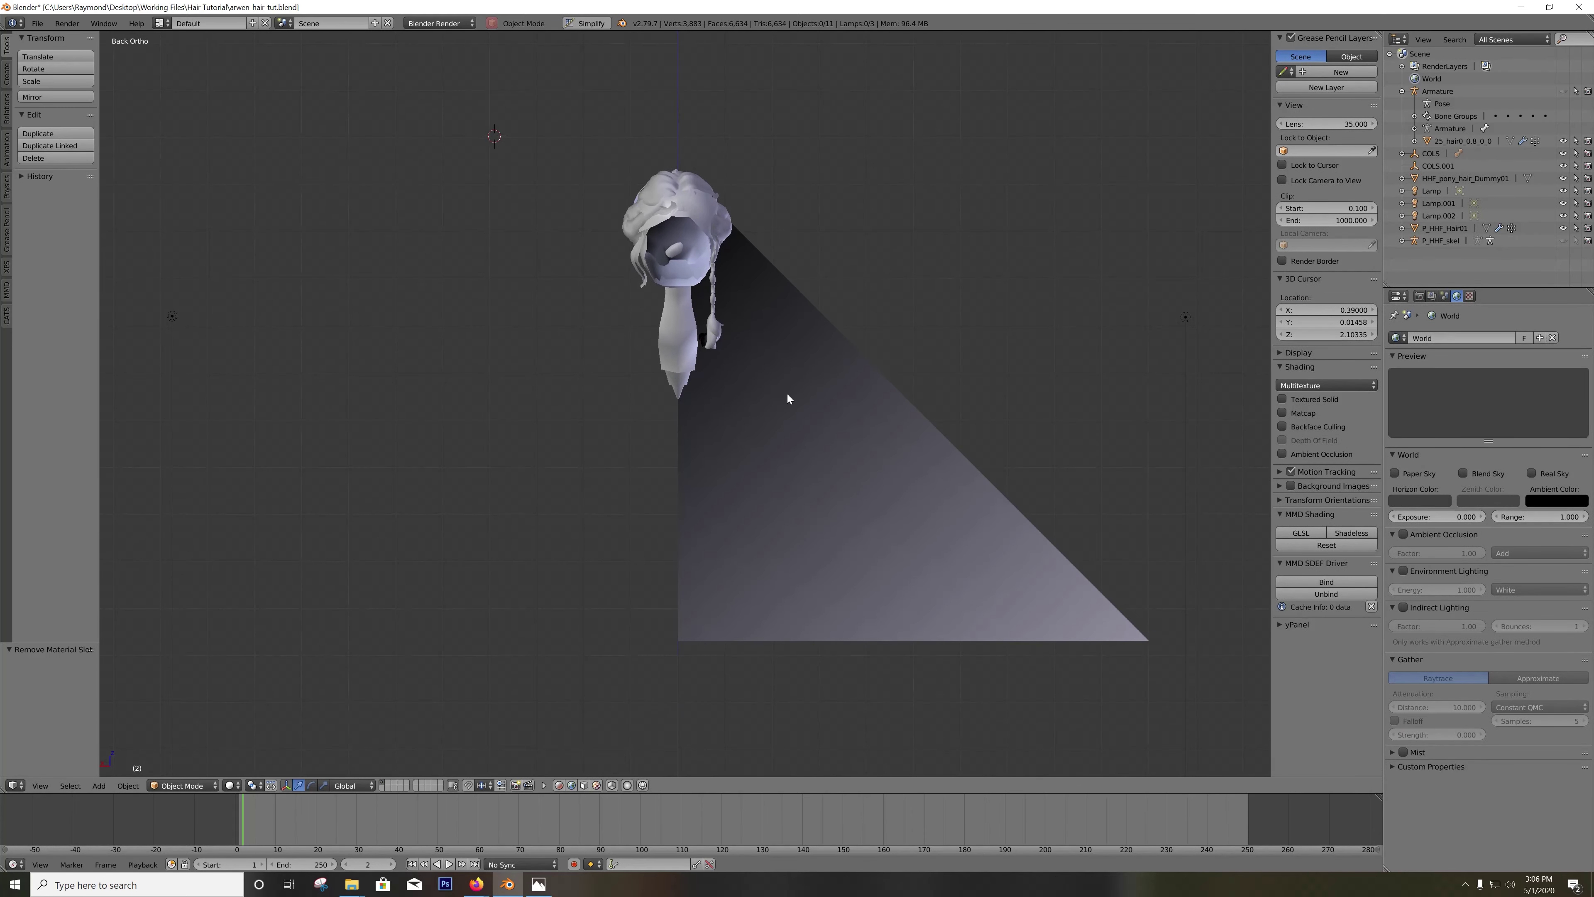
right_click(787, 393)
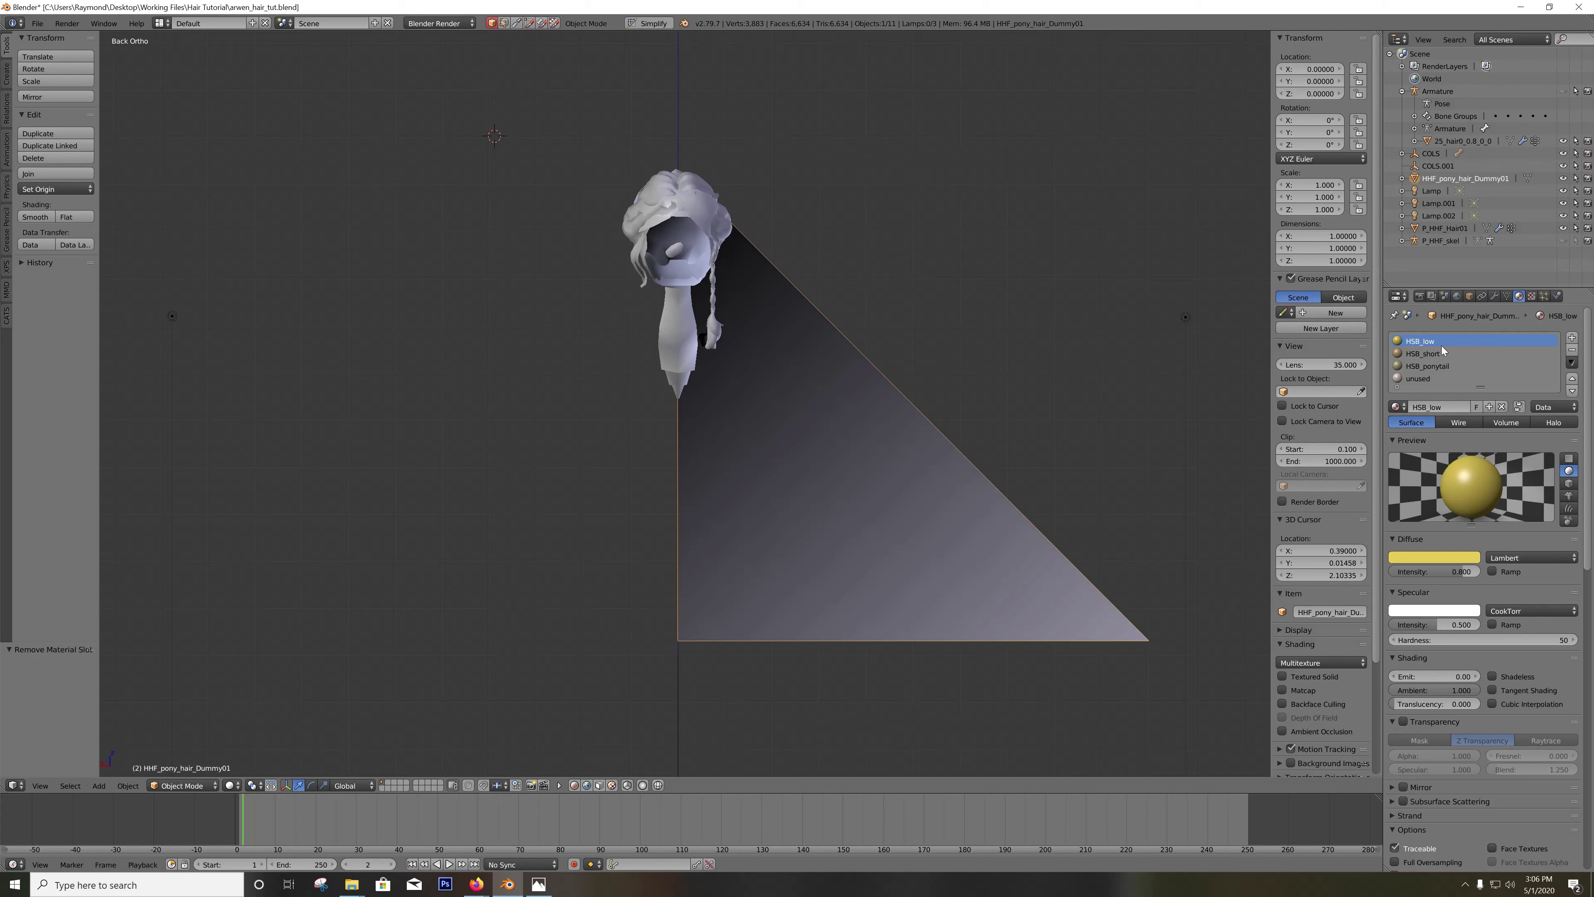
left_click(1446, 357)
left_click(1459, 366)
left_click(1421, 379)
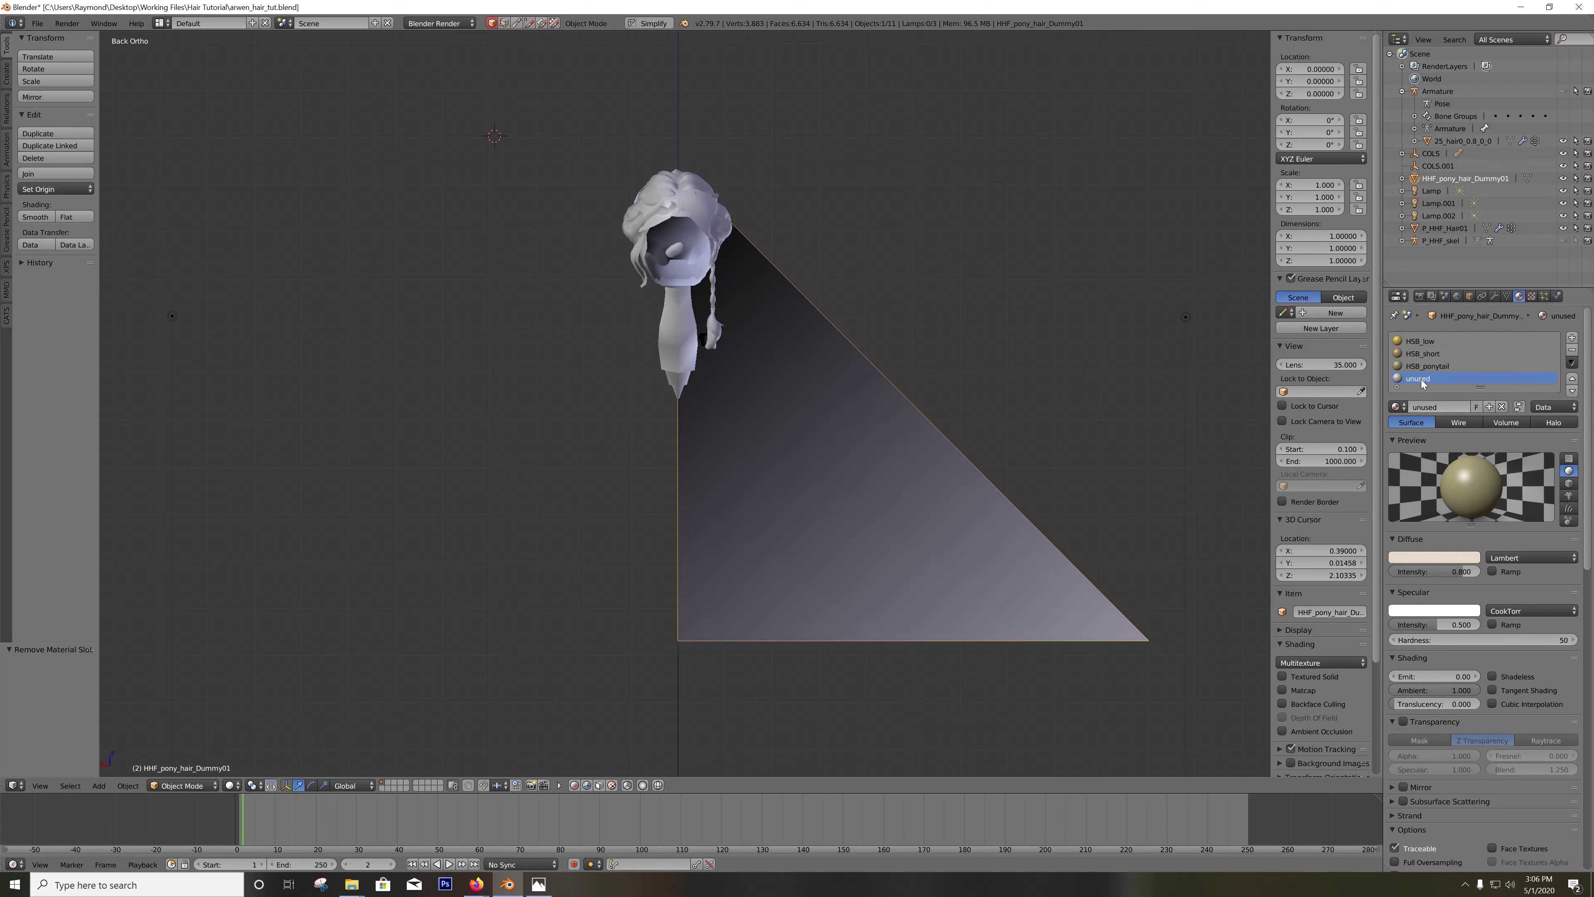
left_click(1420, 364)
left_click(1432, 339)
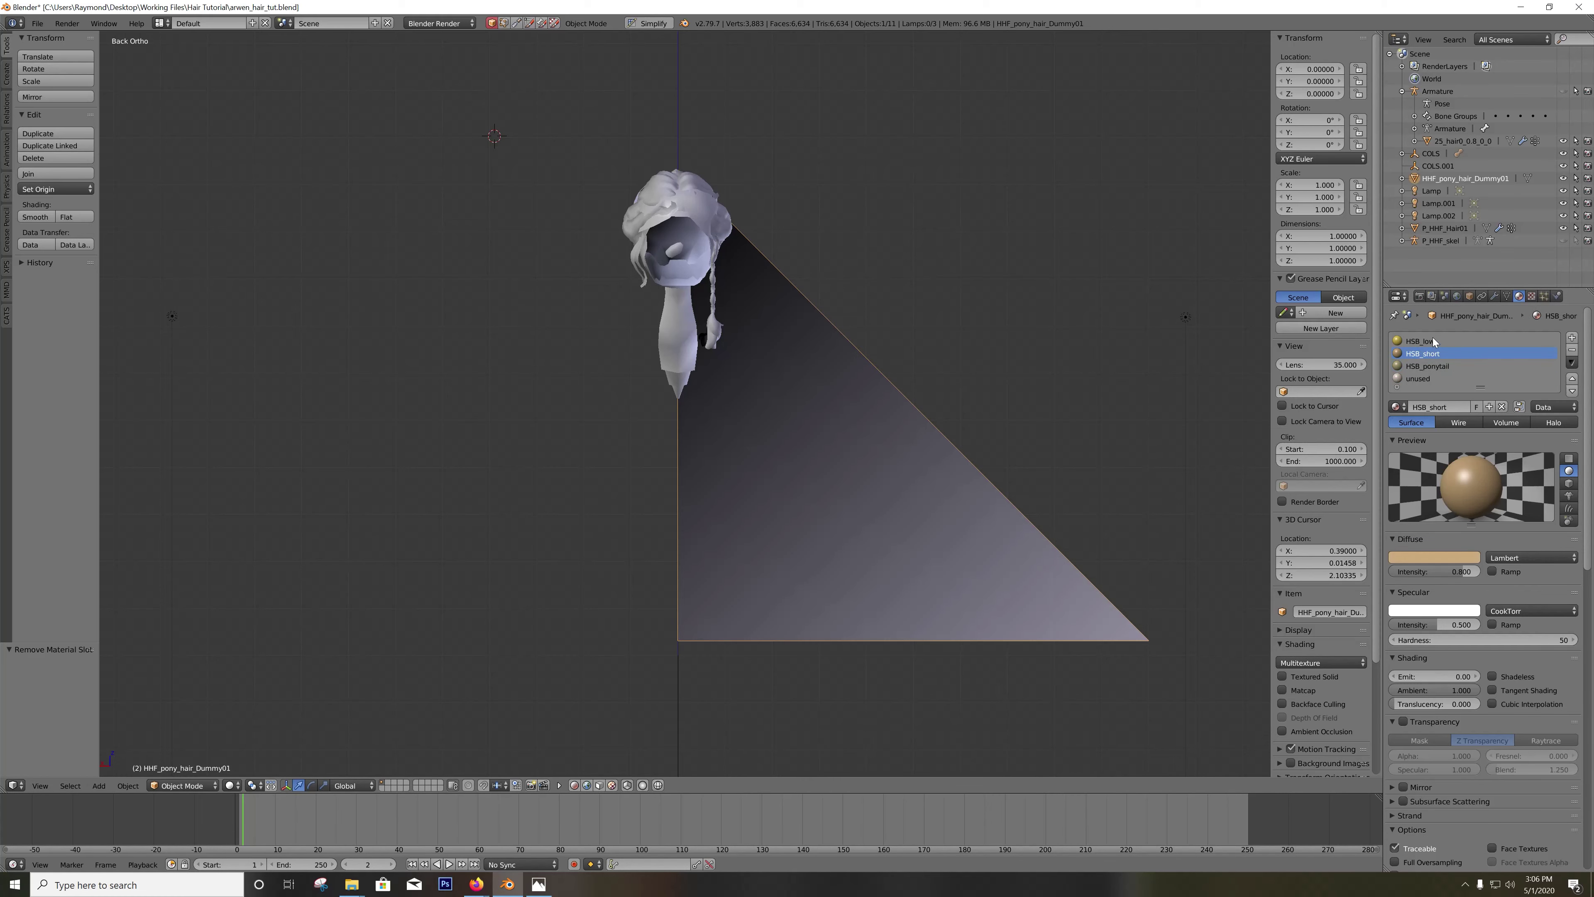
scroll(892, 387, "up", 2)
scroll(884, 345, "down", 1)
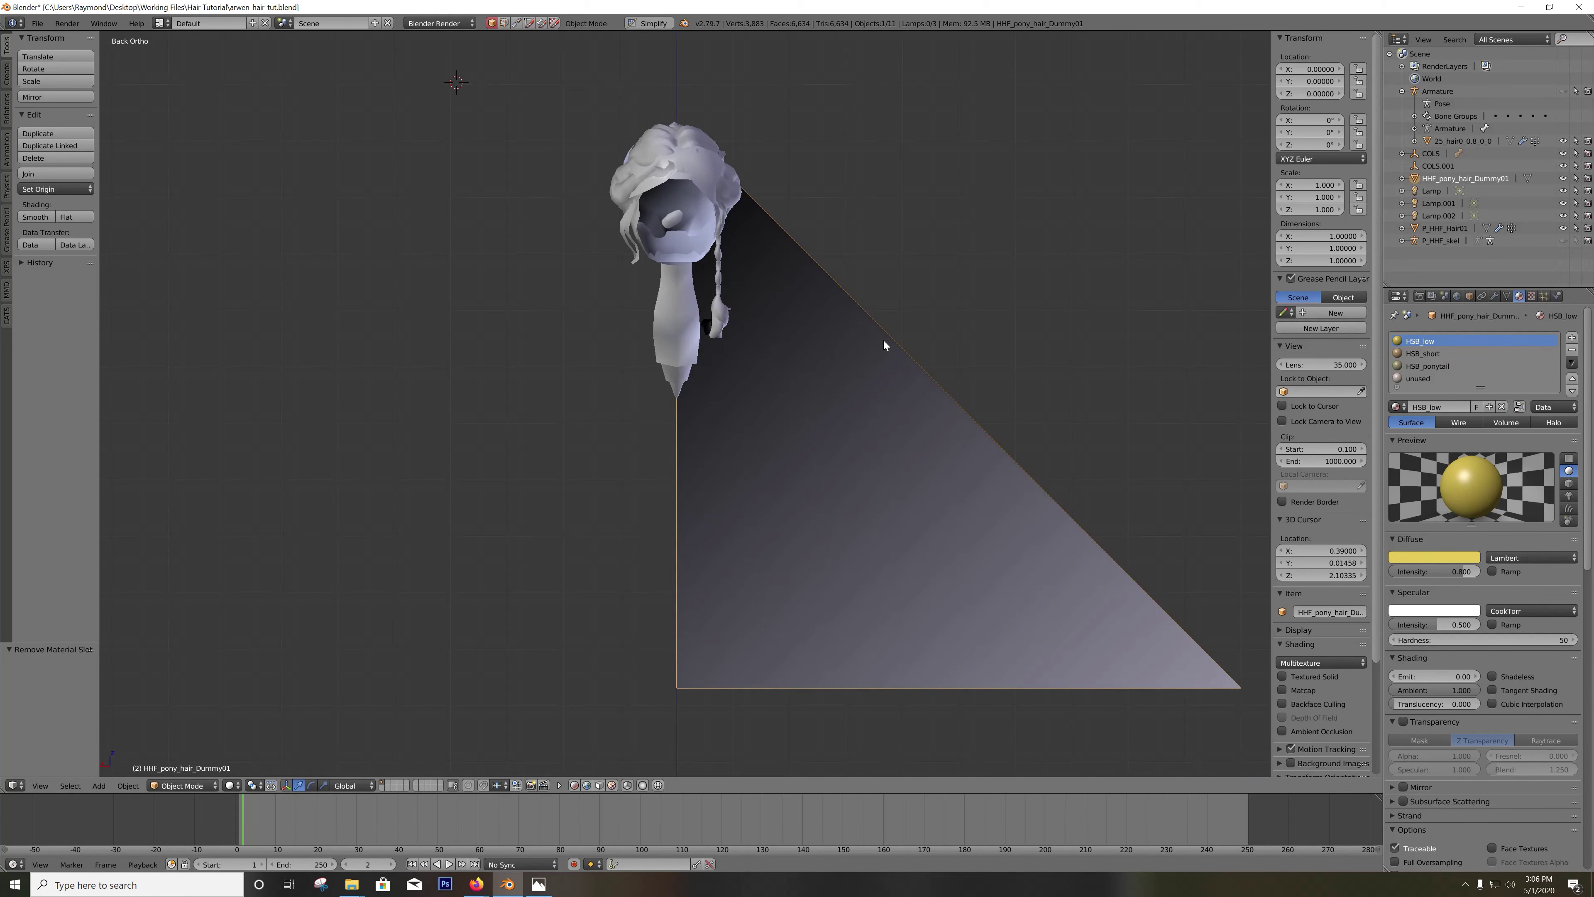
Step: Delete the imported P_HHF_Hair01 ponytail mesh, keeping the HHF_pony_hair_Dummy01 object
left_click_drag(802, 323, 654, 326)
right_click(611, 309)
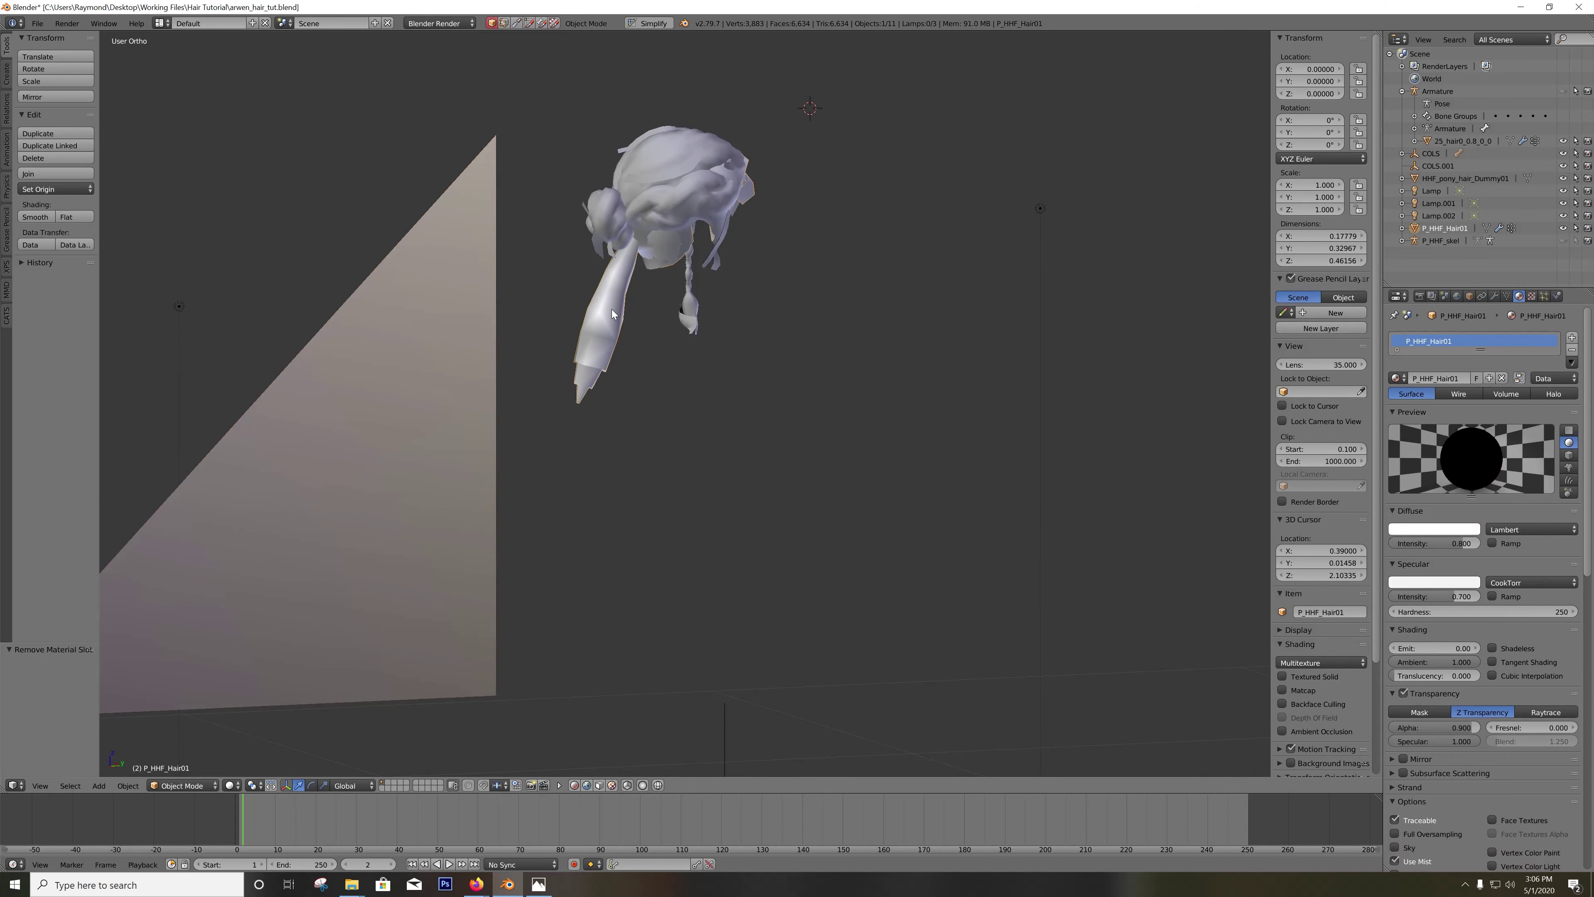
right_click(1454, 228)
left_click(1454, 227)
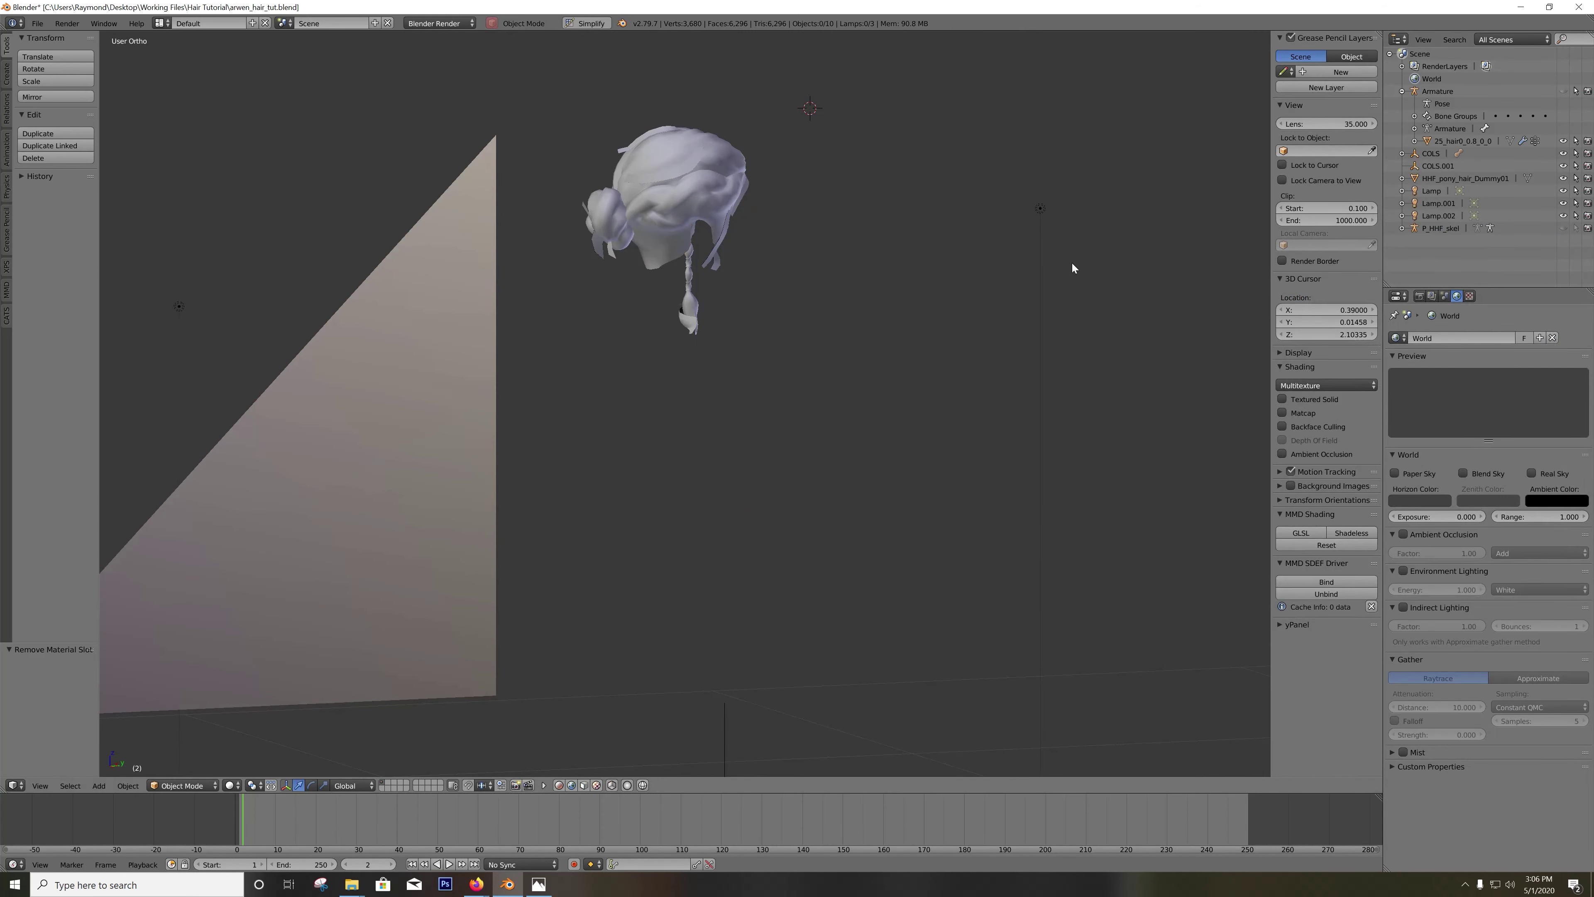
left_click_drag(1071, 262, 1040, 242)
left_click_drag(1165, 232, 1195, 239)
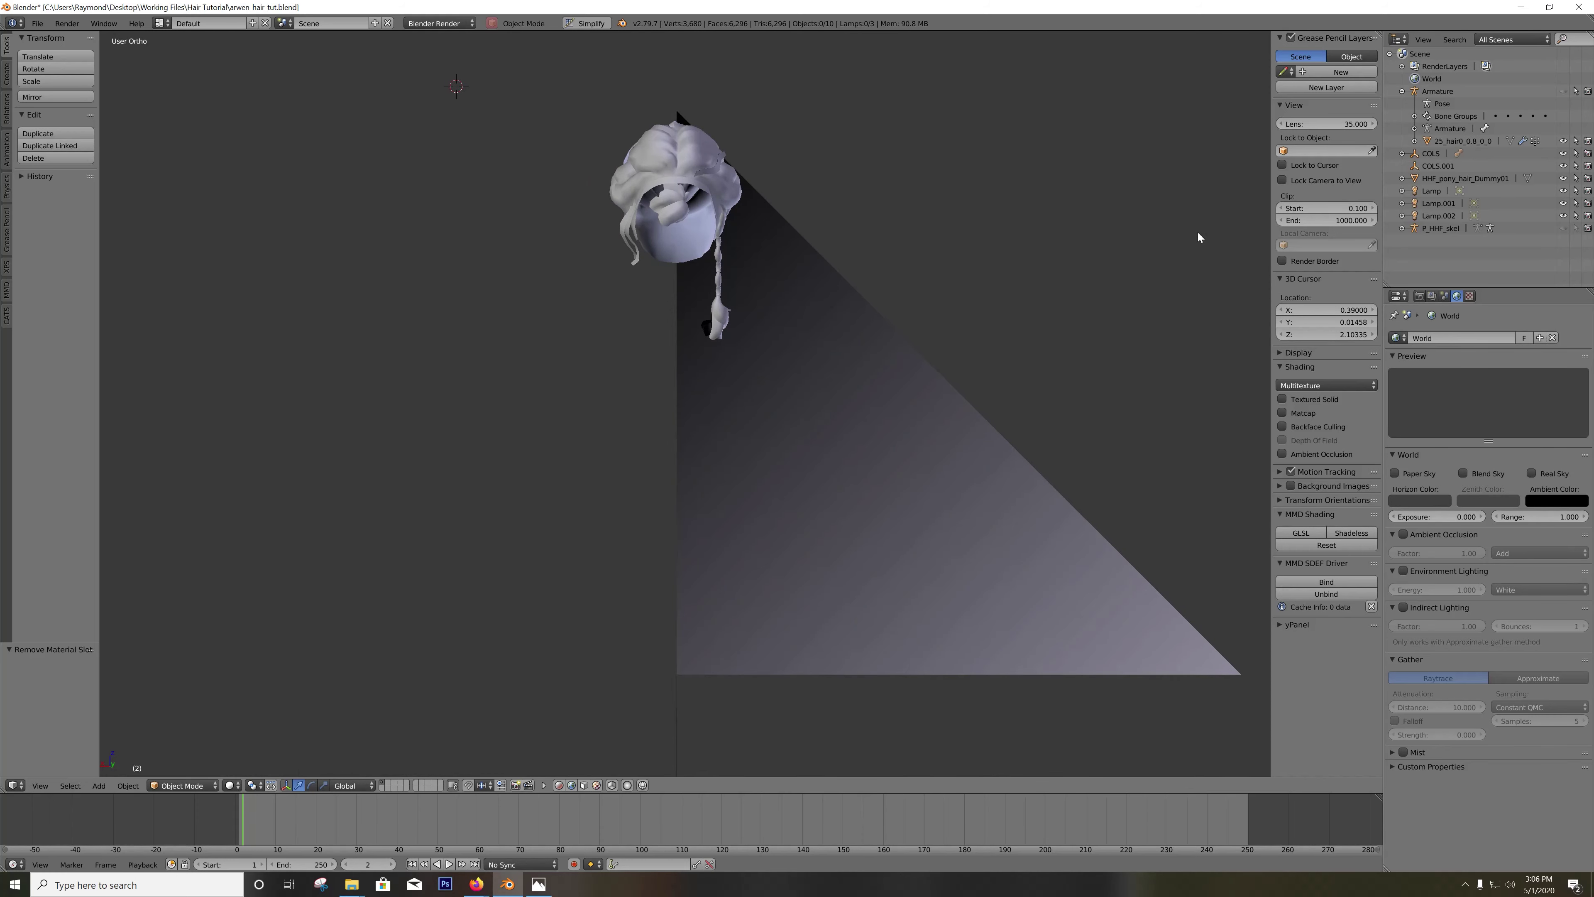
left_click(1480, 181)
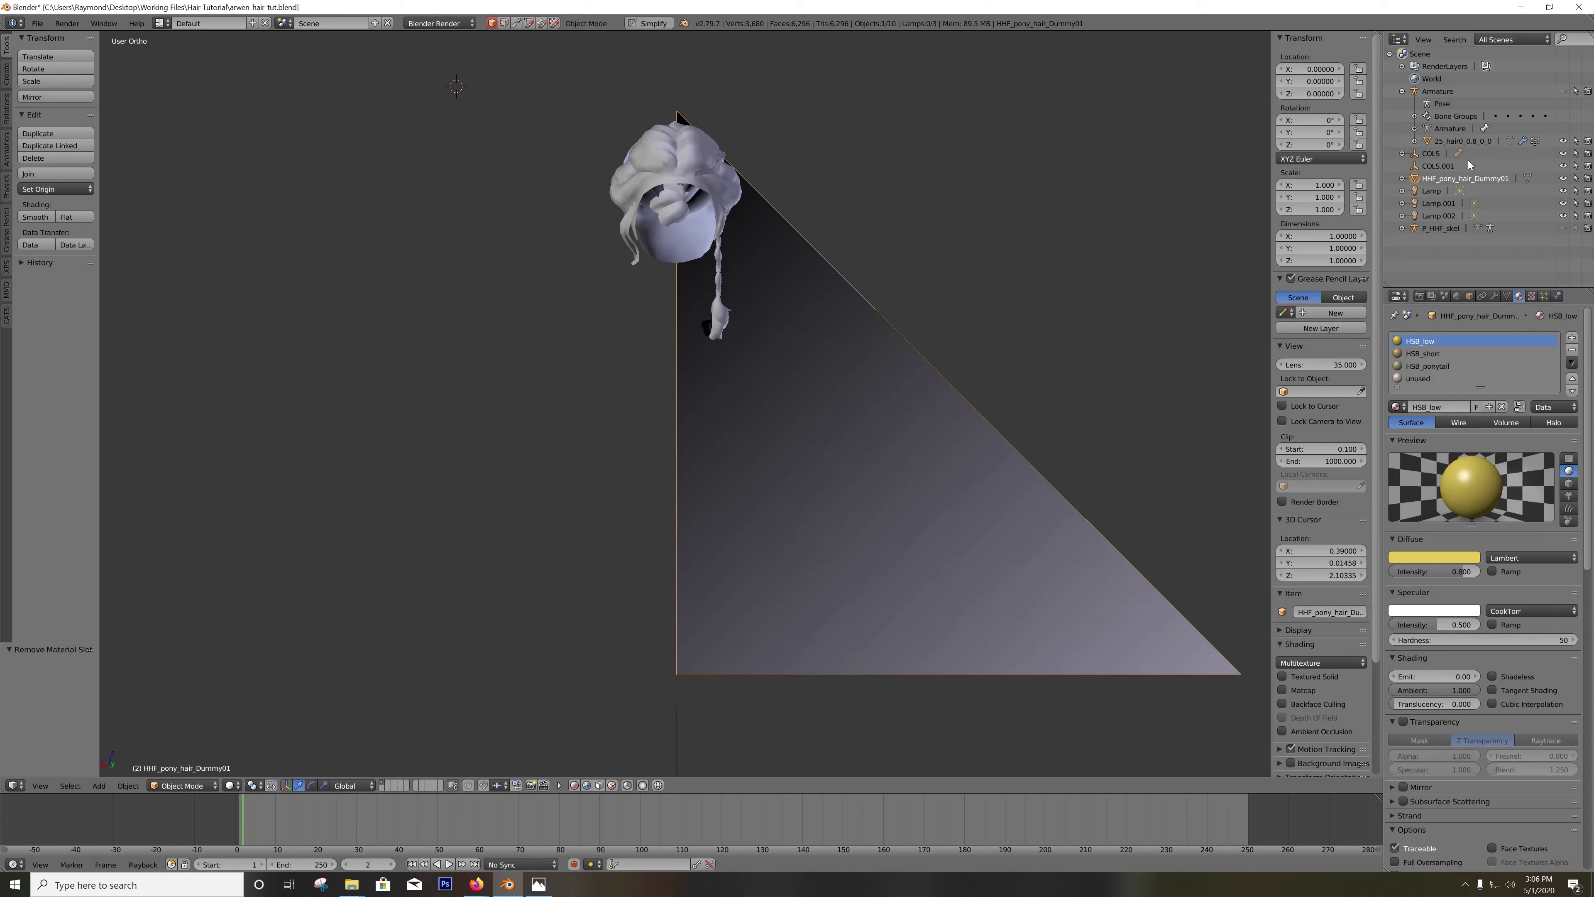
left_click(1442, 166)
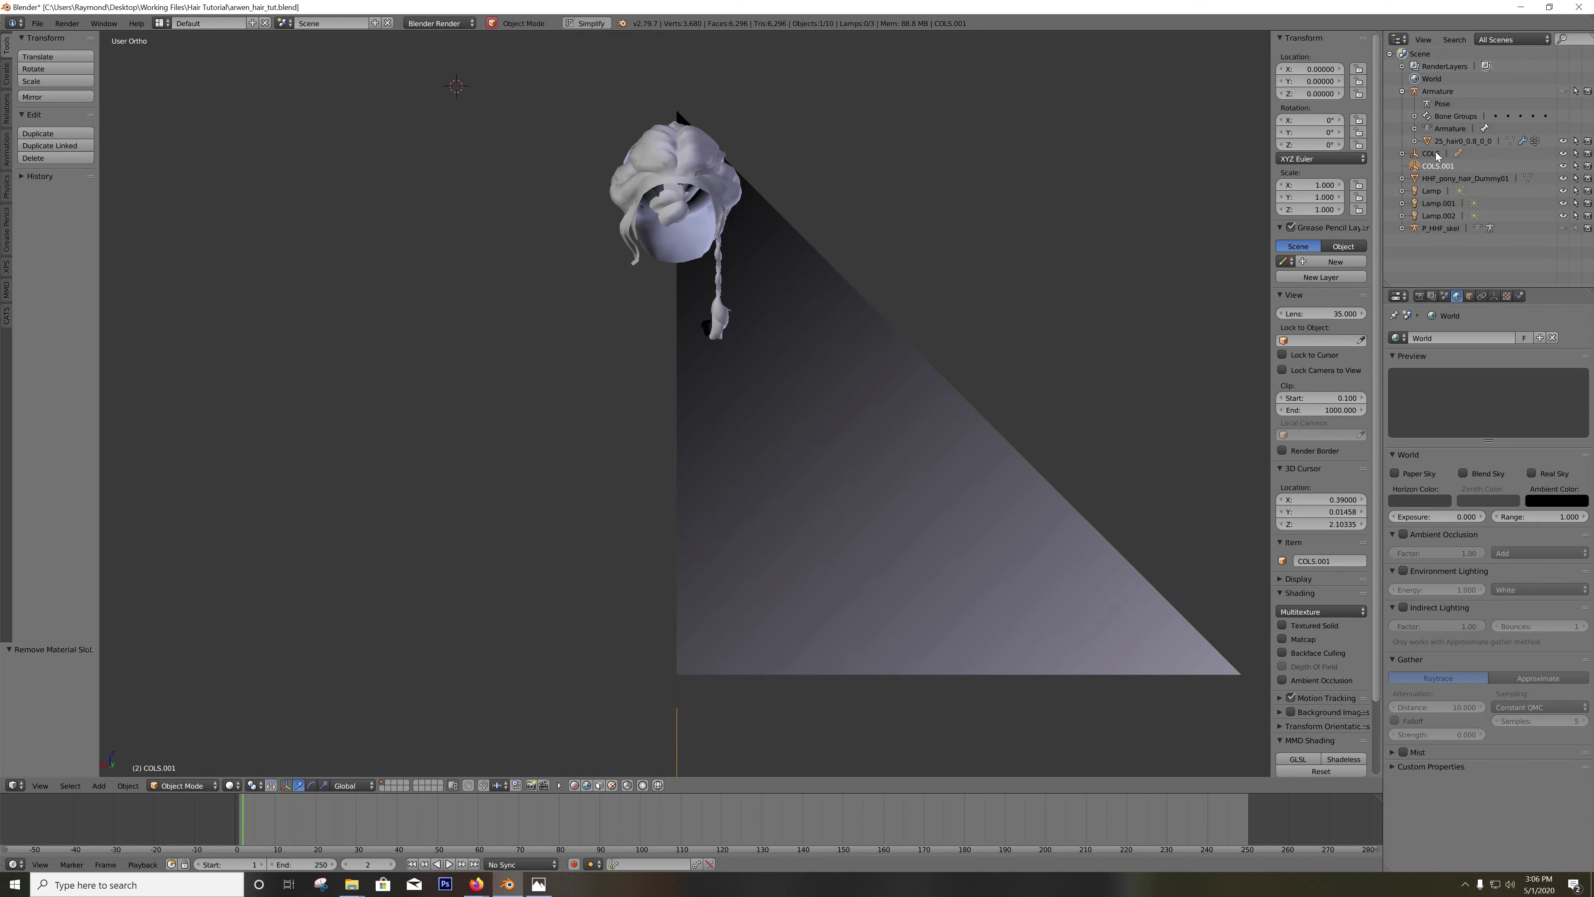
left_click(1402, 154)
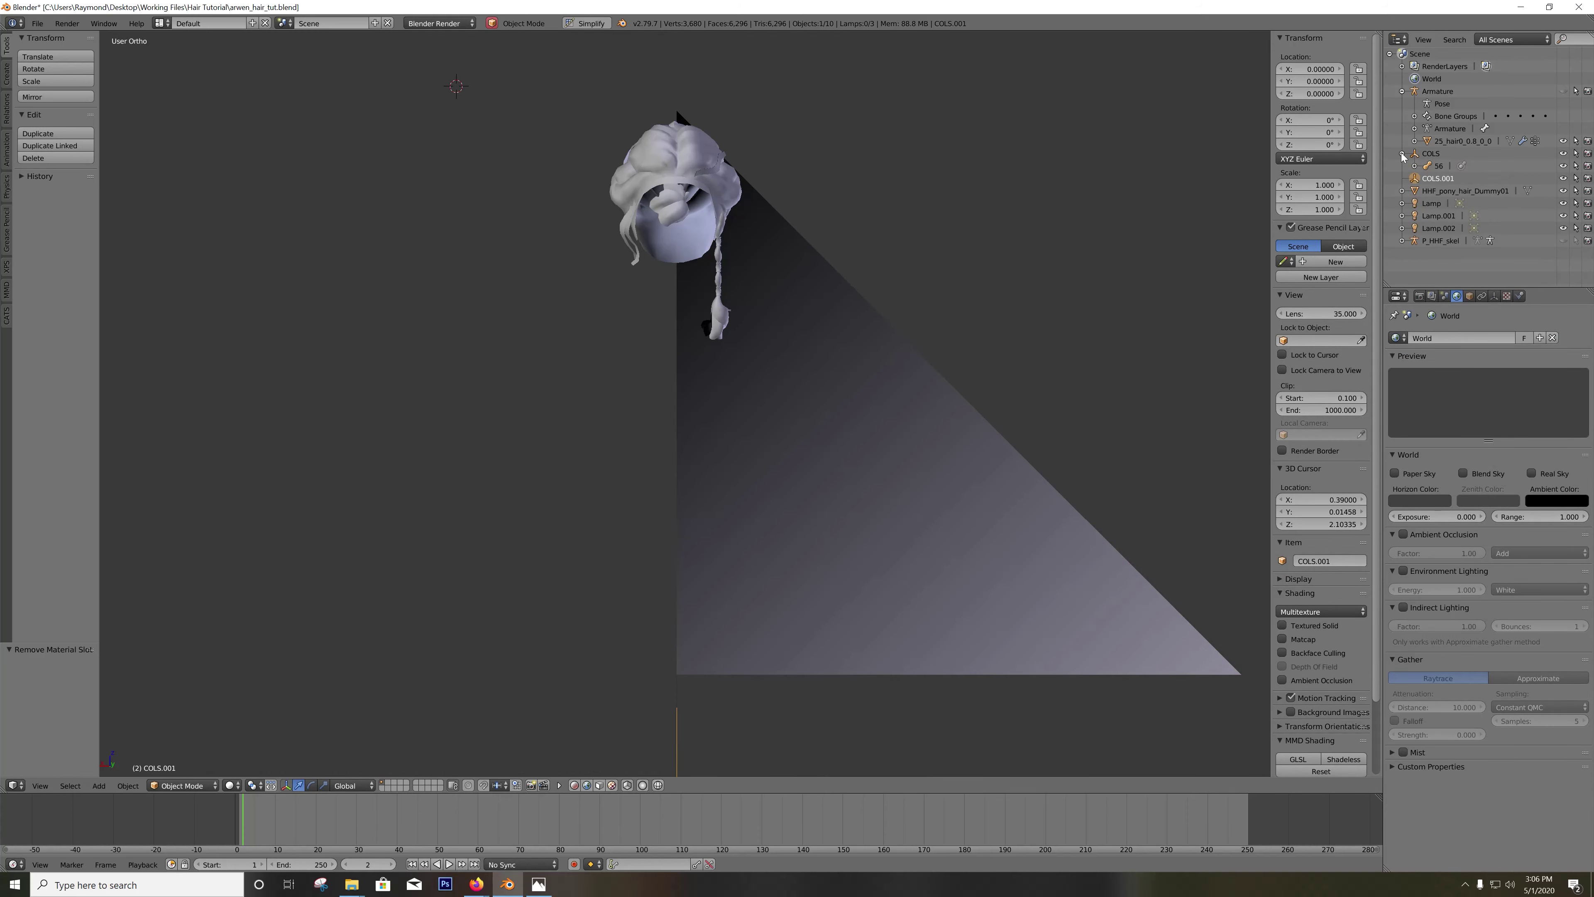
right_click(1431, 178)
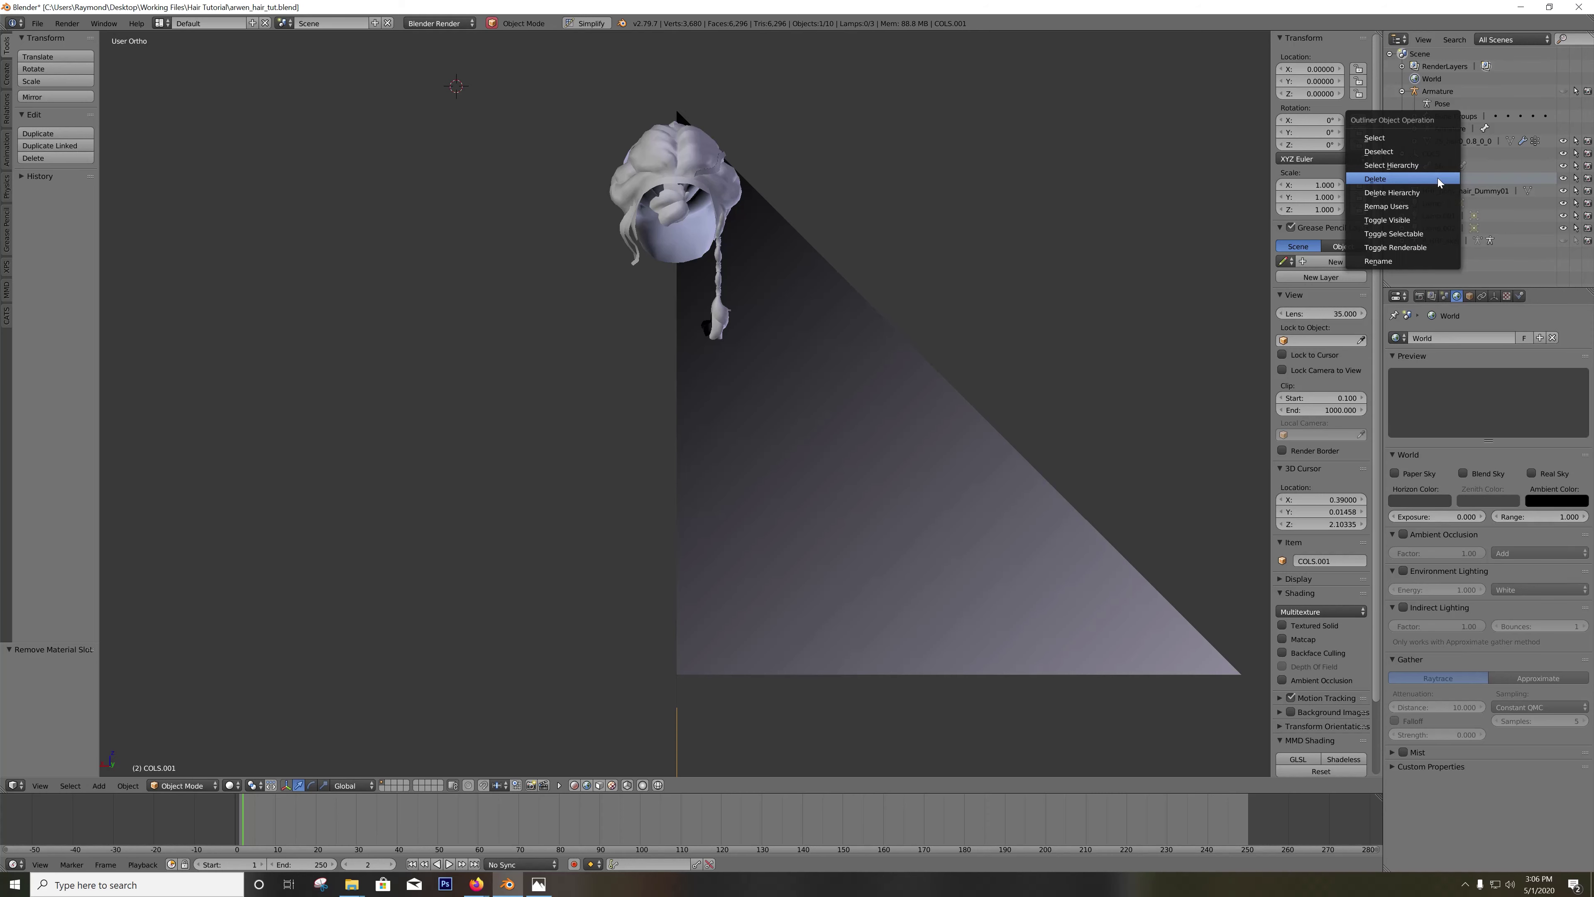
left_click(1431, 179)
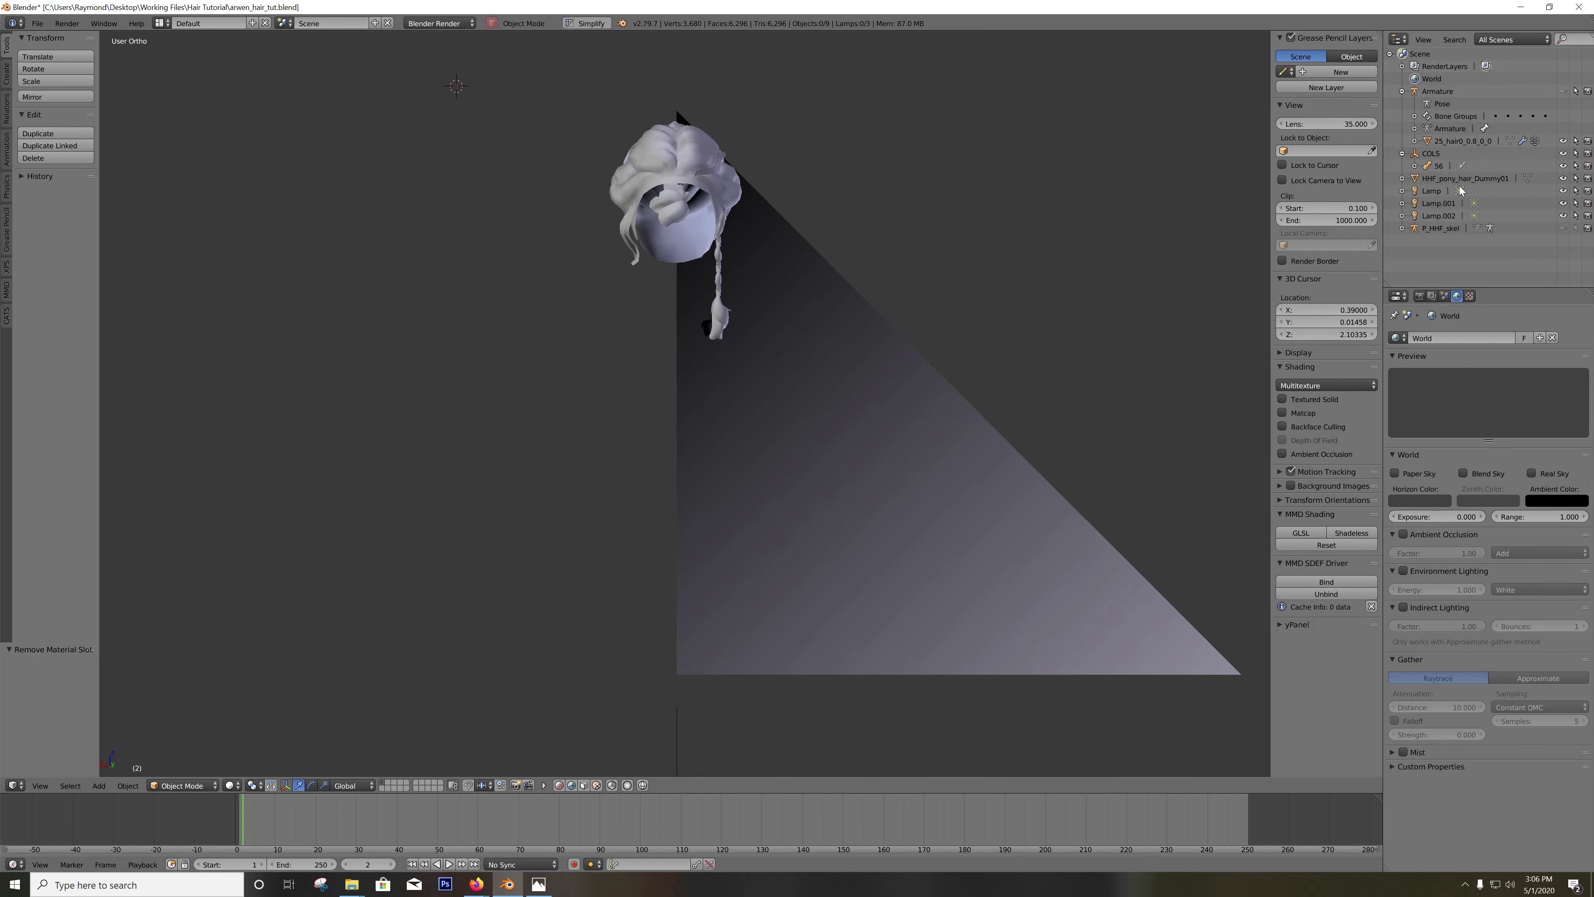
left_click(1437, 154)
right_click(1437, 154)
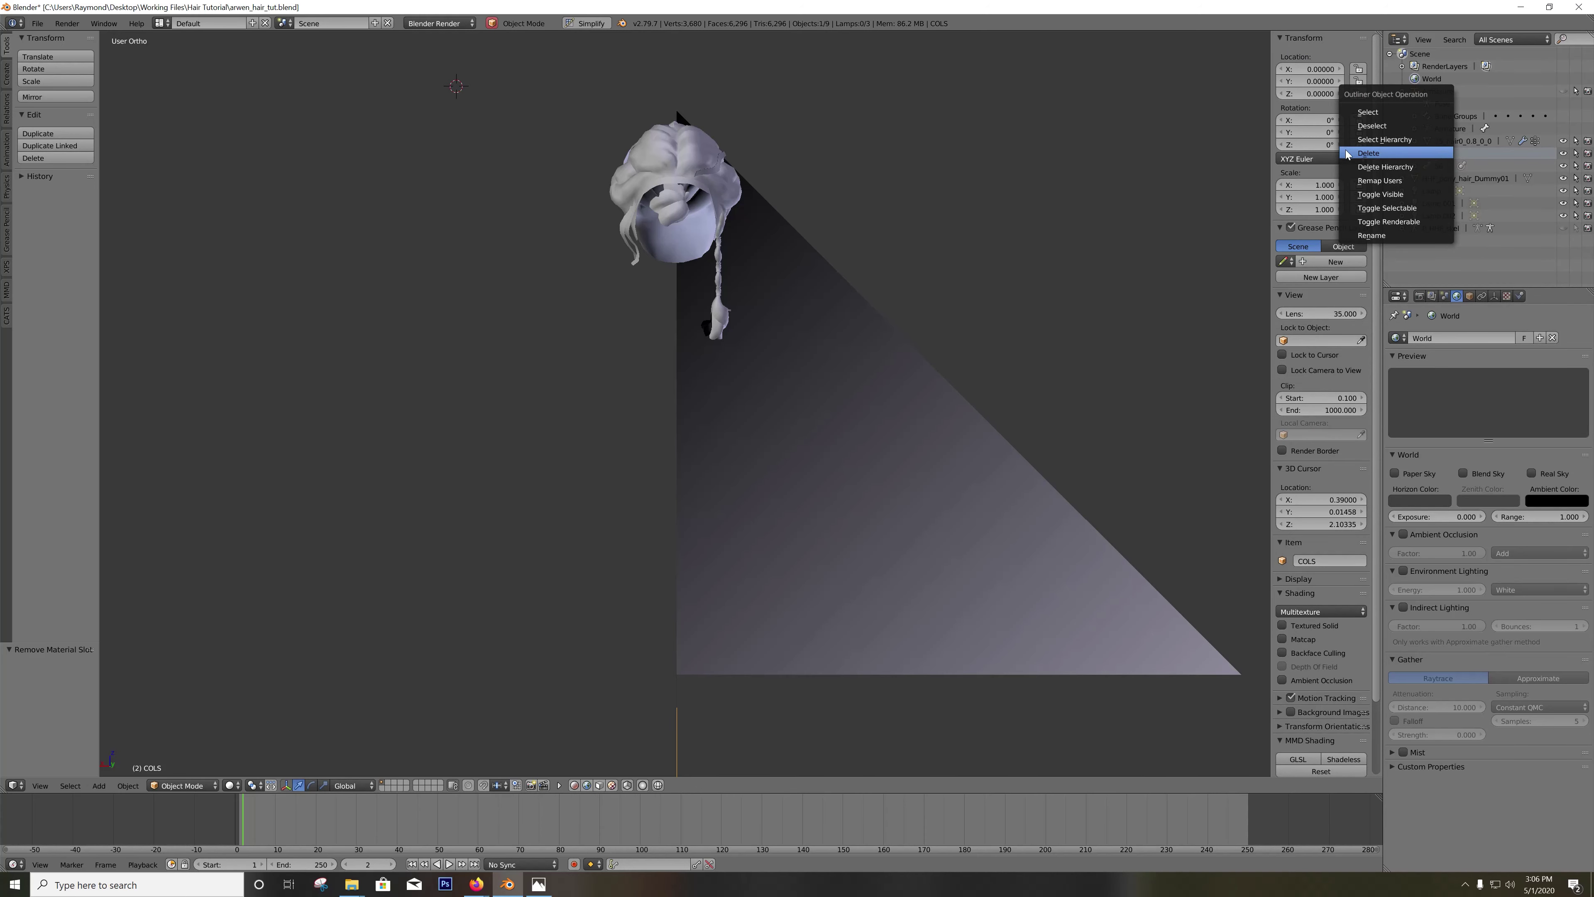
left_click(1127, 163)
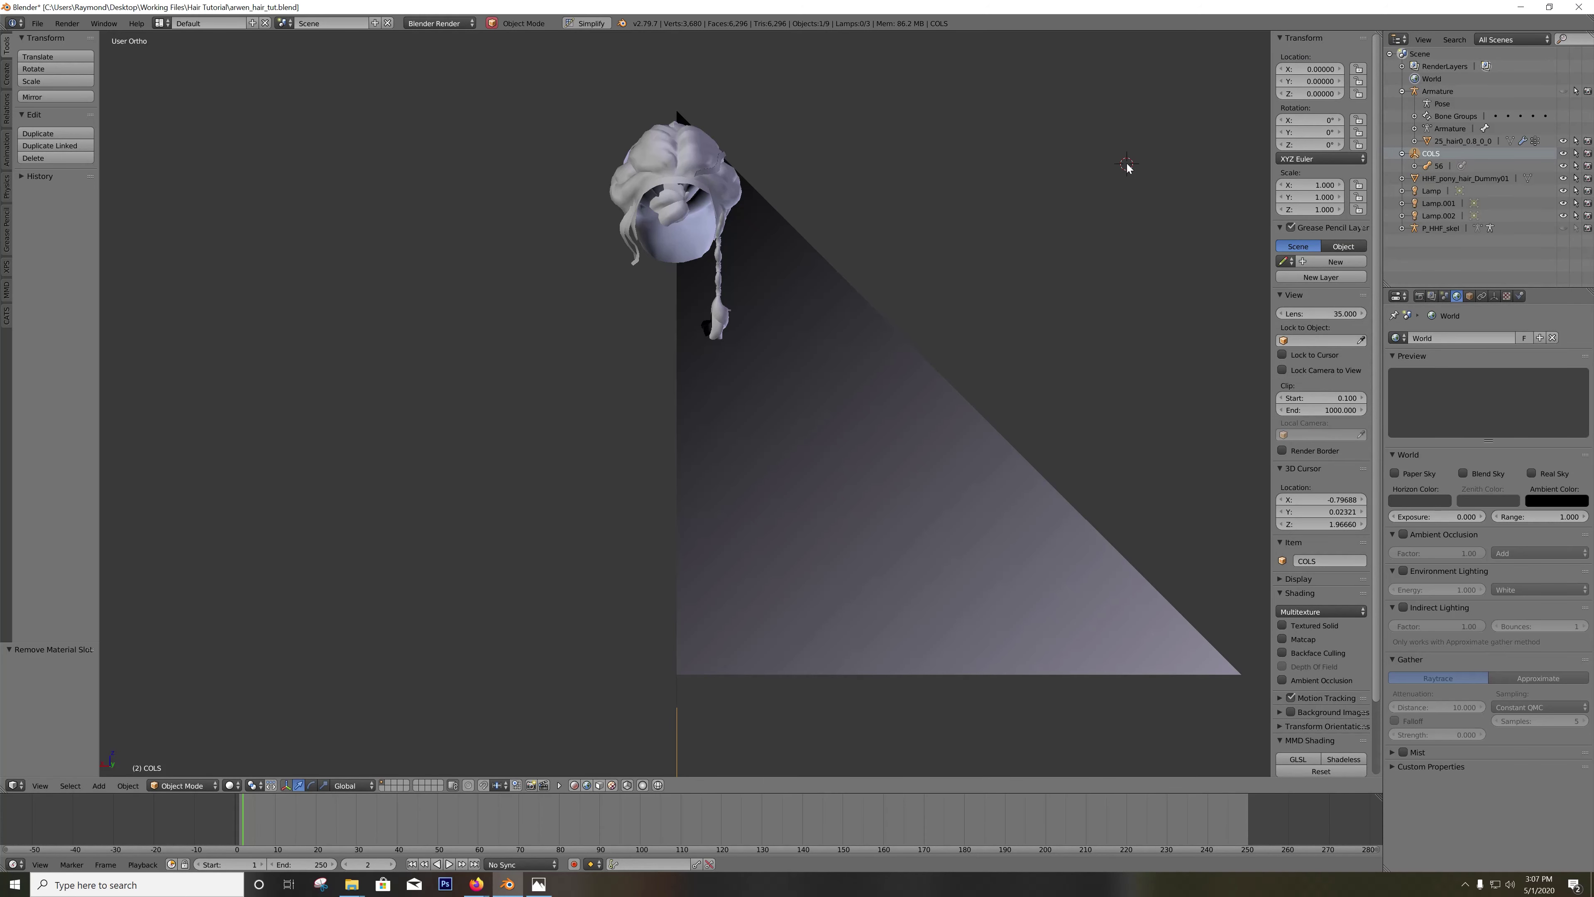
key("ctrl+z")
key("ctrl+z")
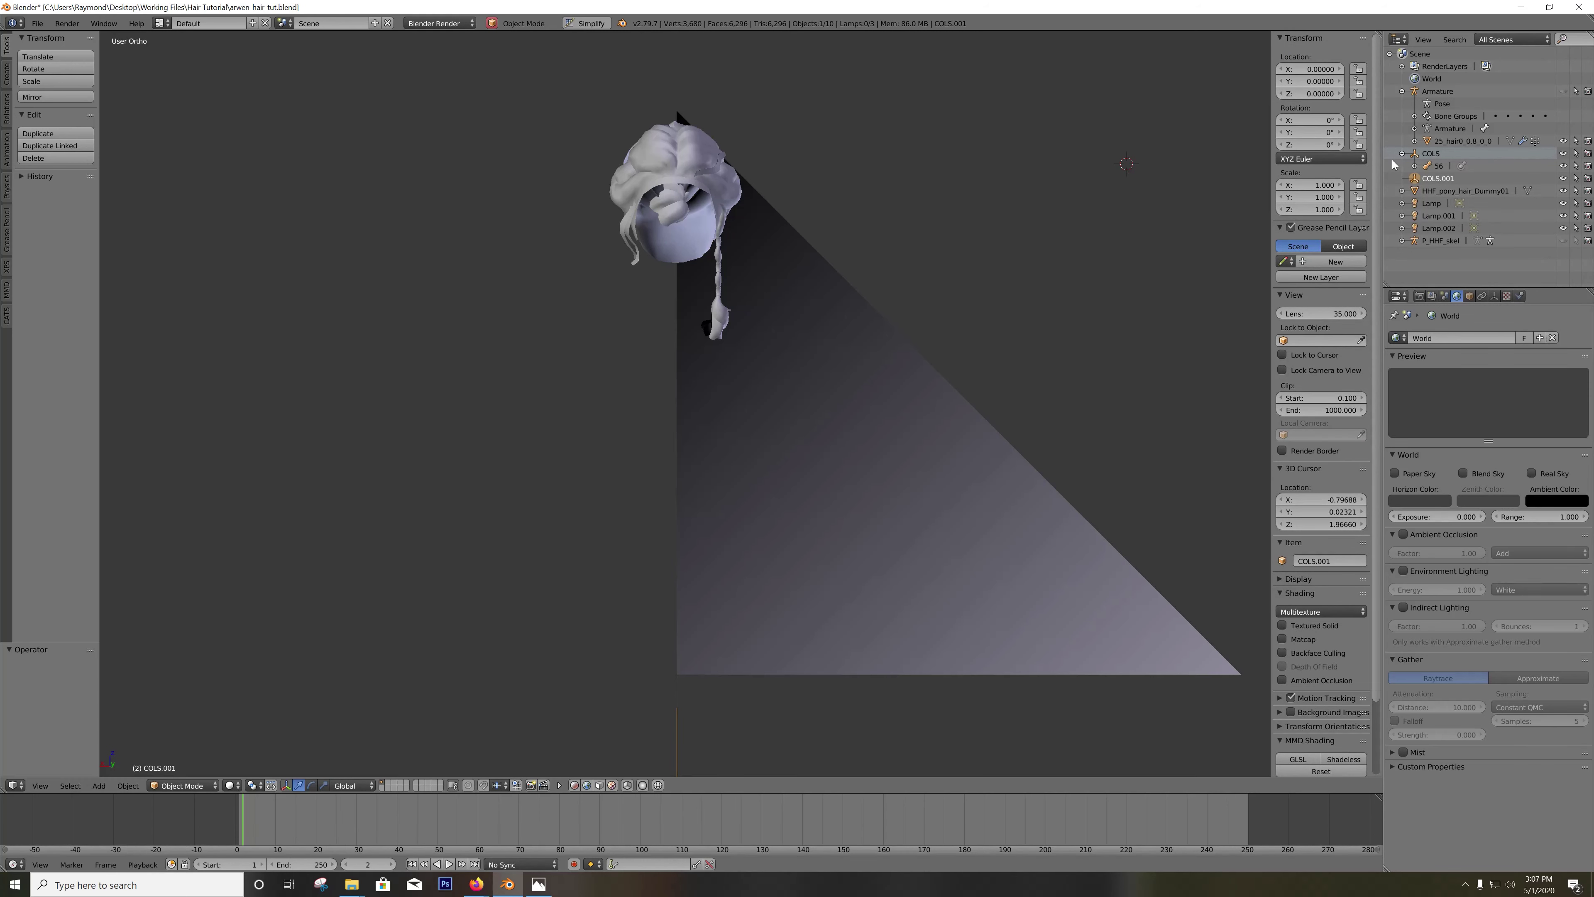
Step: Delete the original COLS object, rename COLS.001 to COLS, and select the HHF_pony_hair_Dummy01 object
right_click(1447, 156)
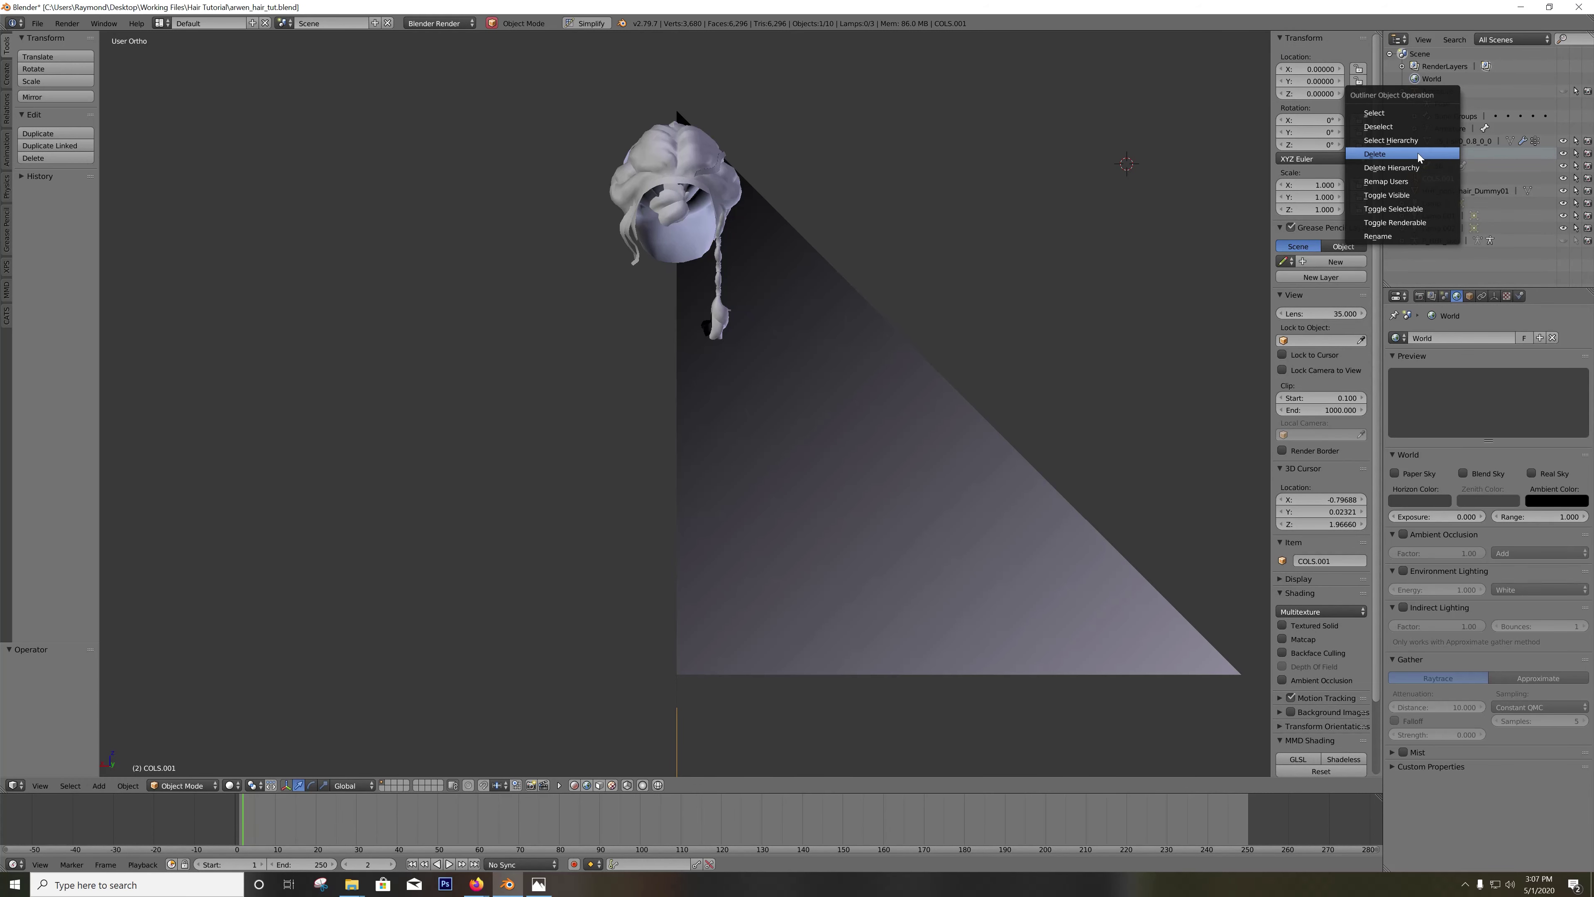
left_click(1421, 155)
double_click(1455, 157)
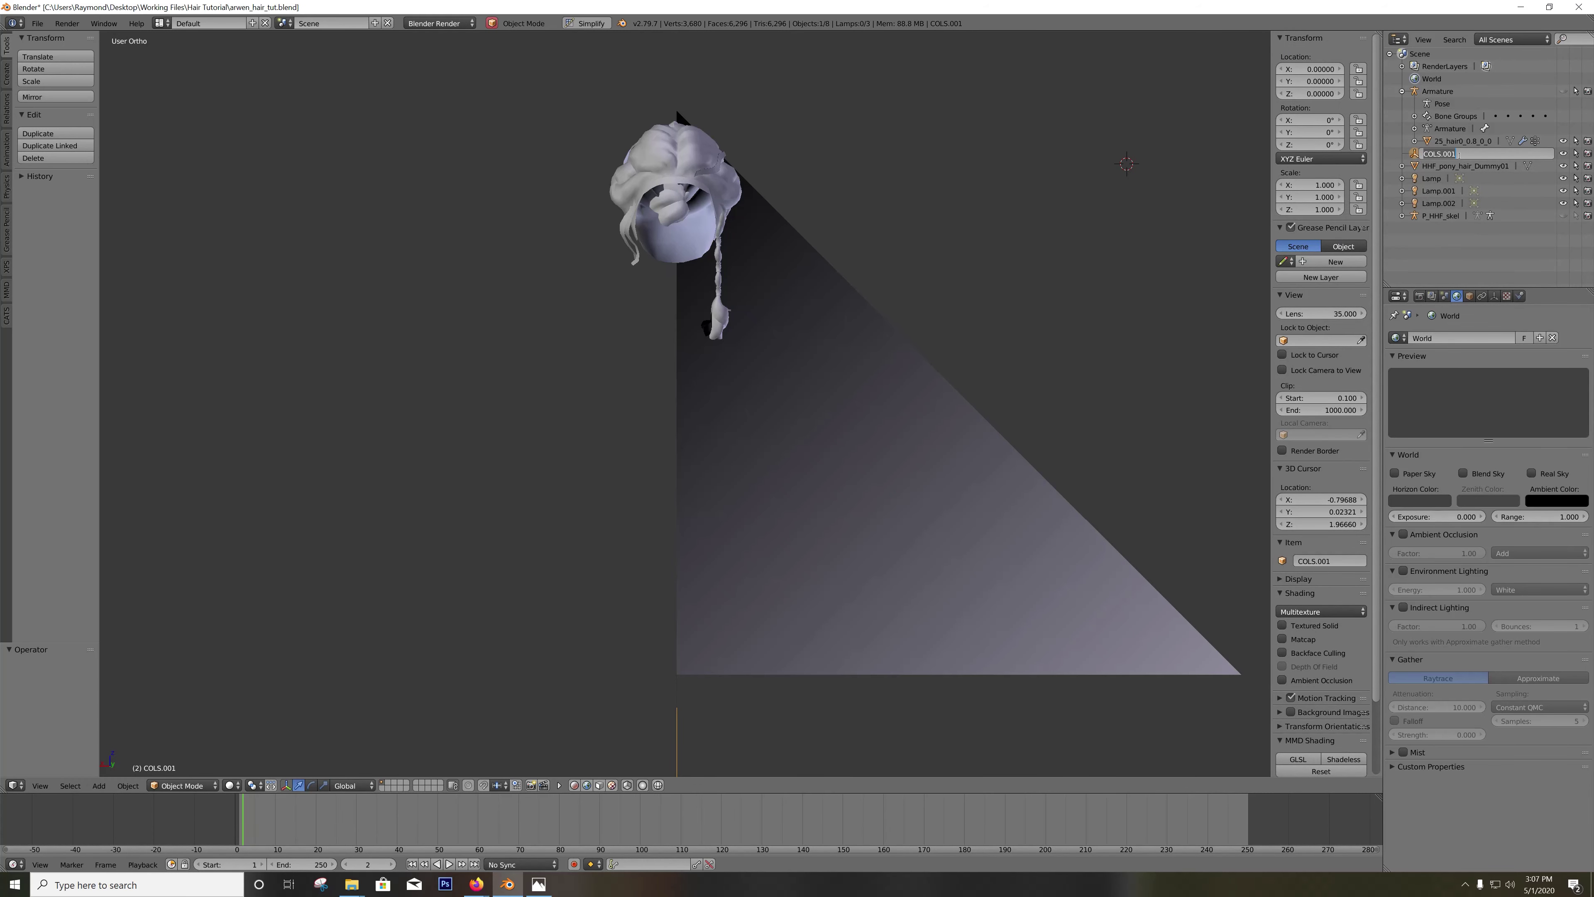
left_click_drag(1441, 156, 1489, 158)
key("BackSpace")
key("Return")
left_click(1459, 167)
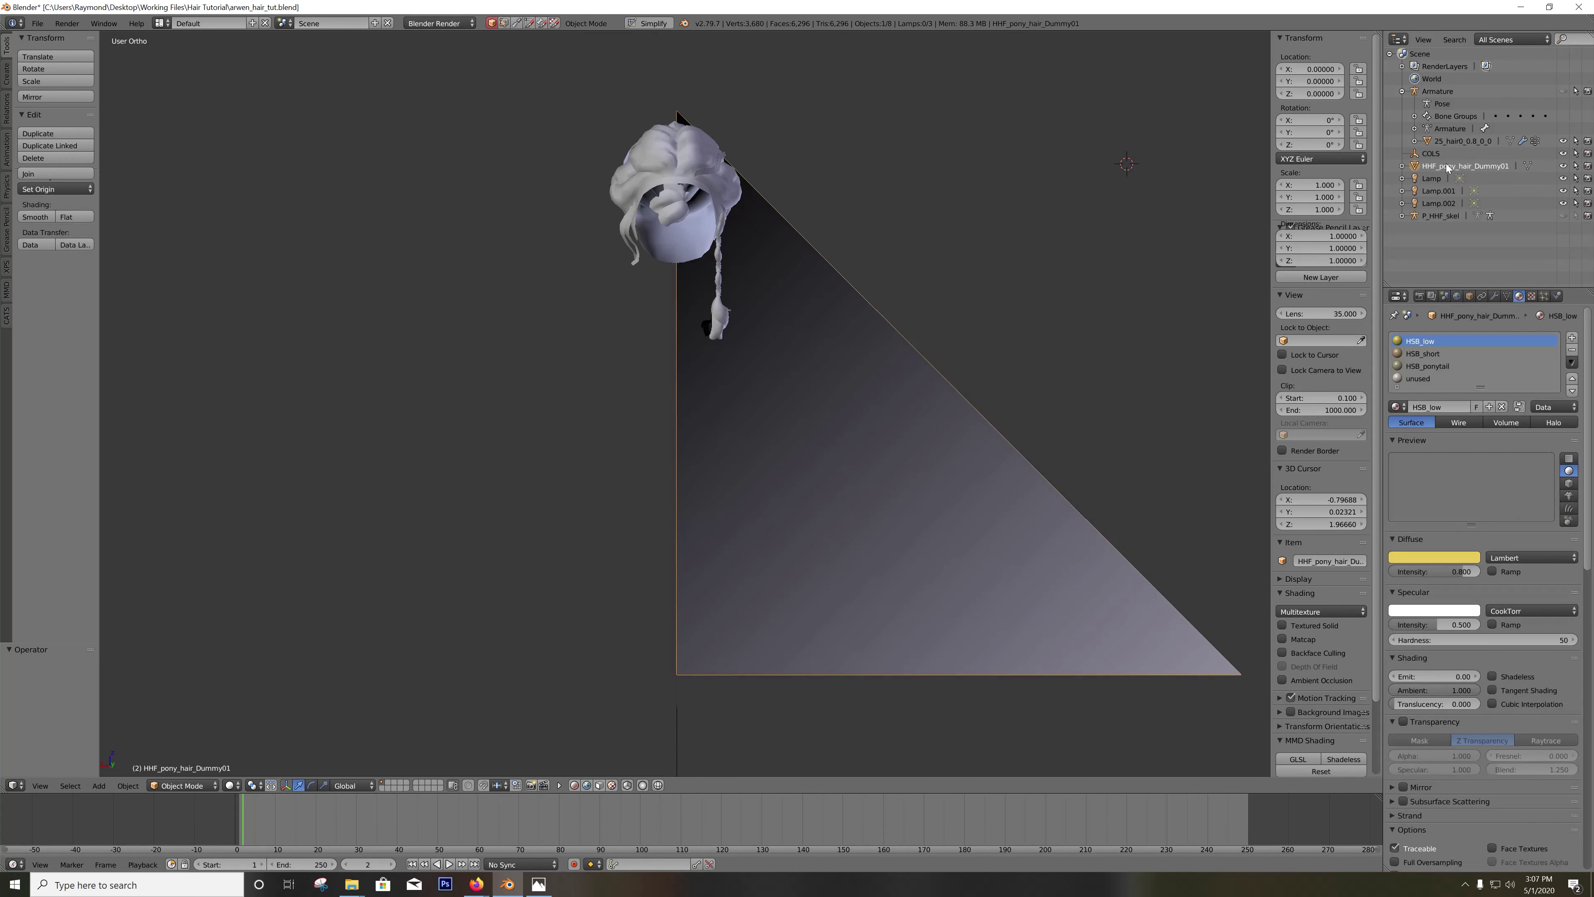
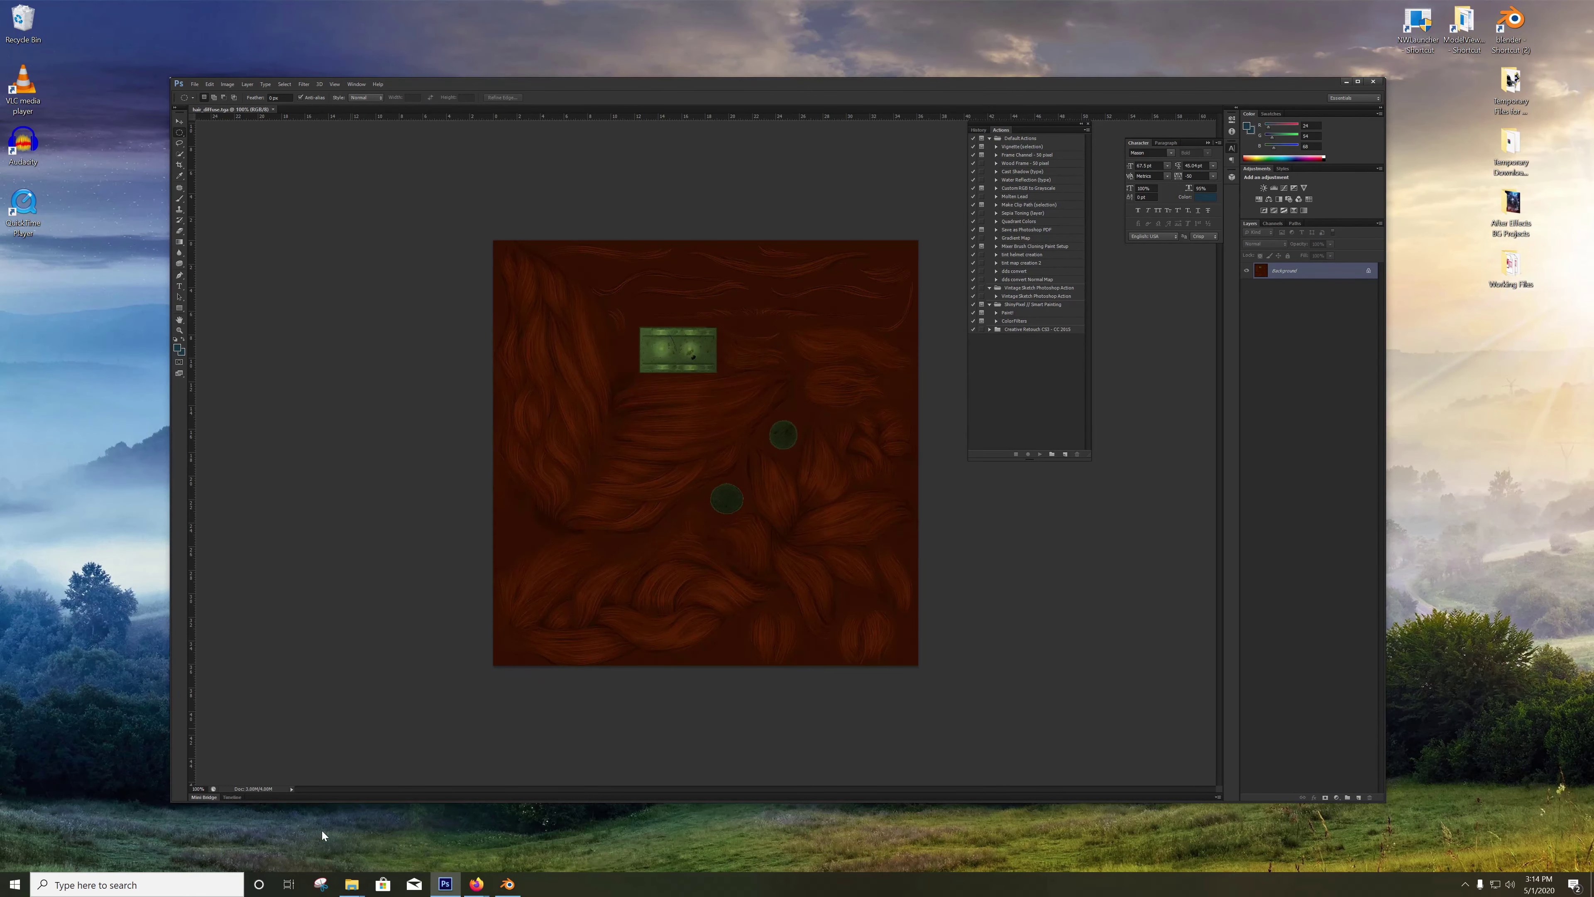
Step: Switch to Photoshop and apply Auto Tone to the hair diffuse texture
left_click(229, 84)
left_click(249, 132)
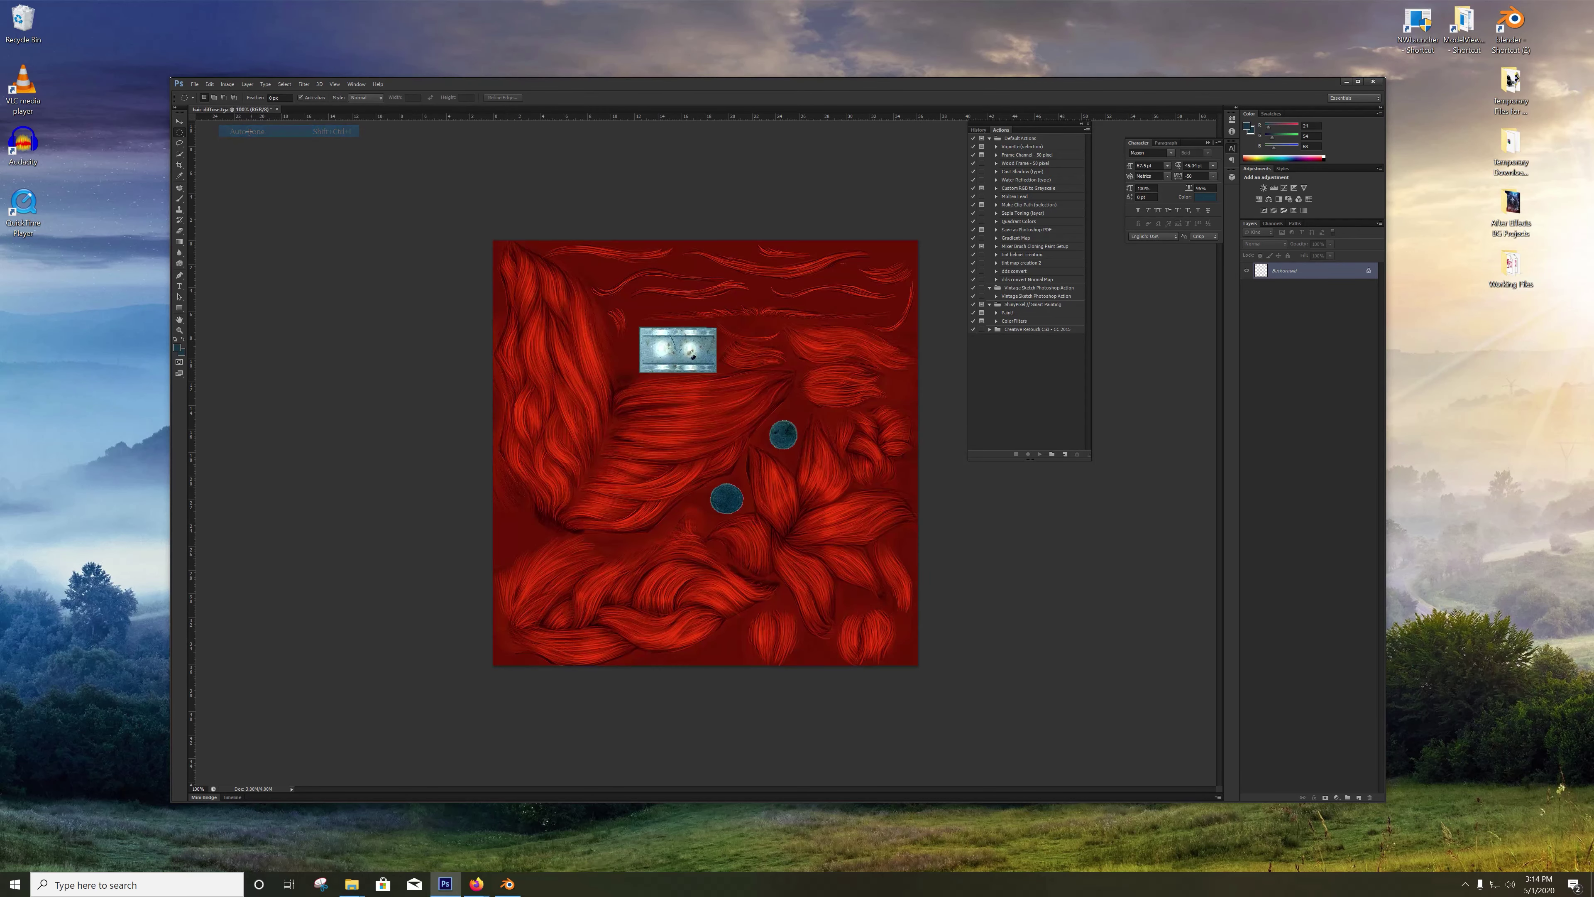
Step: Apply Auto Contrast to the hair diffuse texture
left_click(228, 86)
left_click(251, 143)
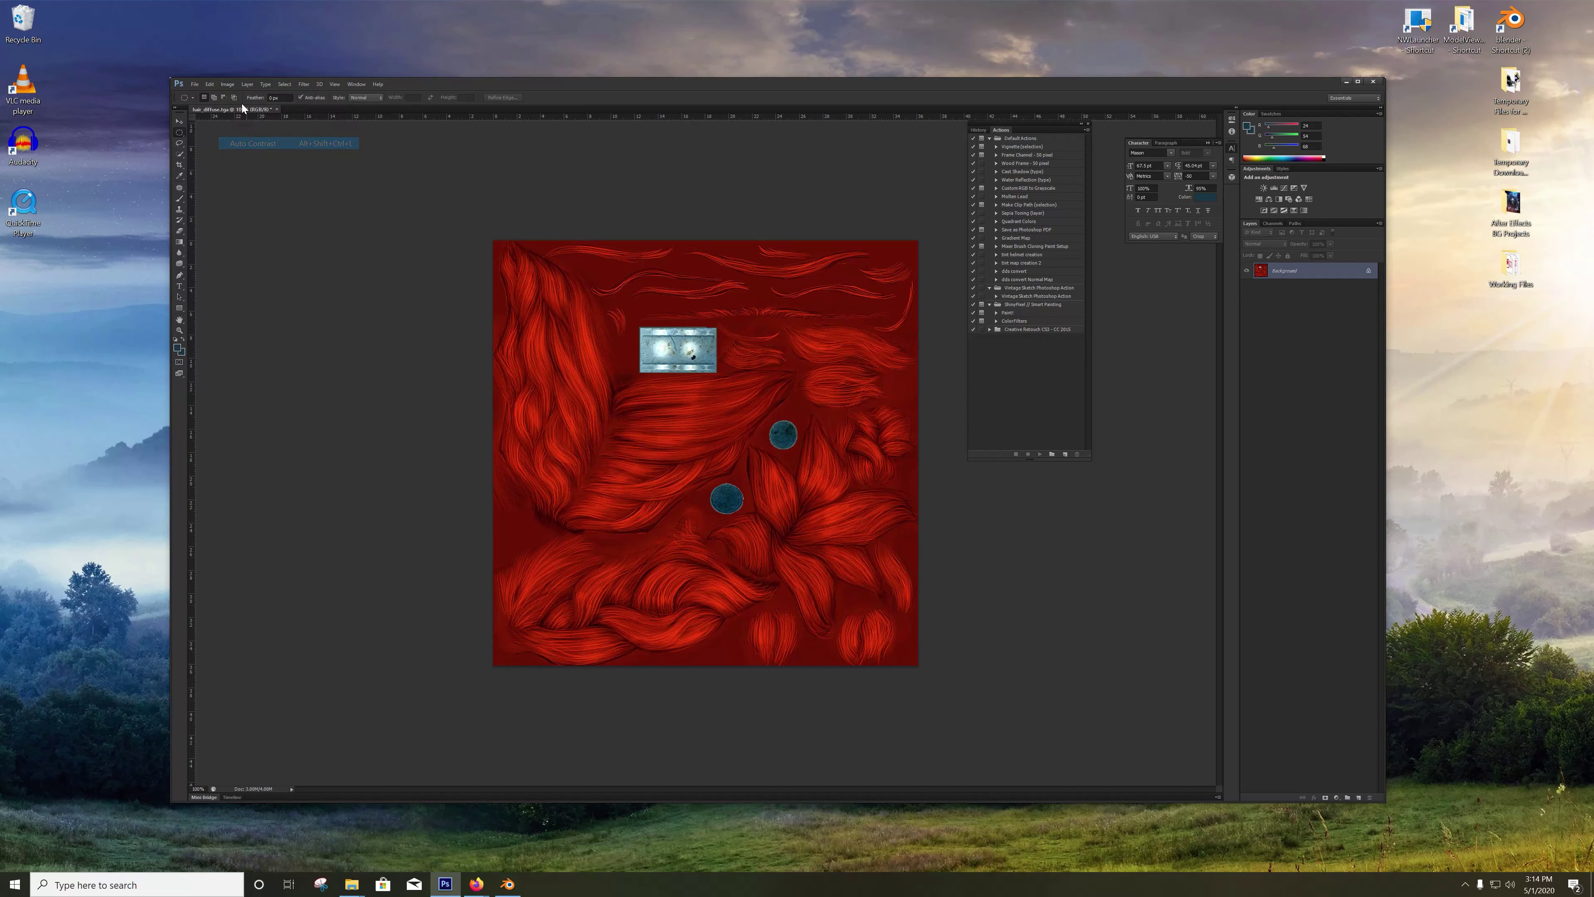
Step: Try Auto Color on the hair diffuse texture and undo the correction
left_click(228, 84)
left_click(248, 155)
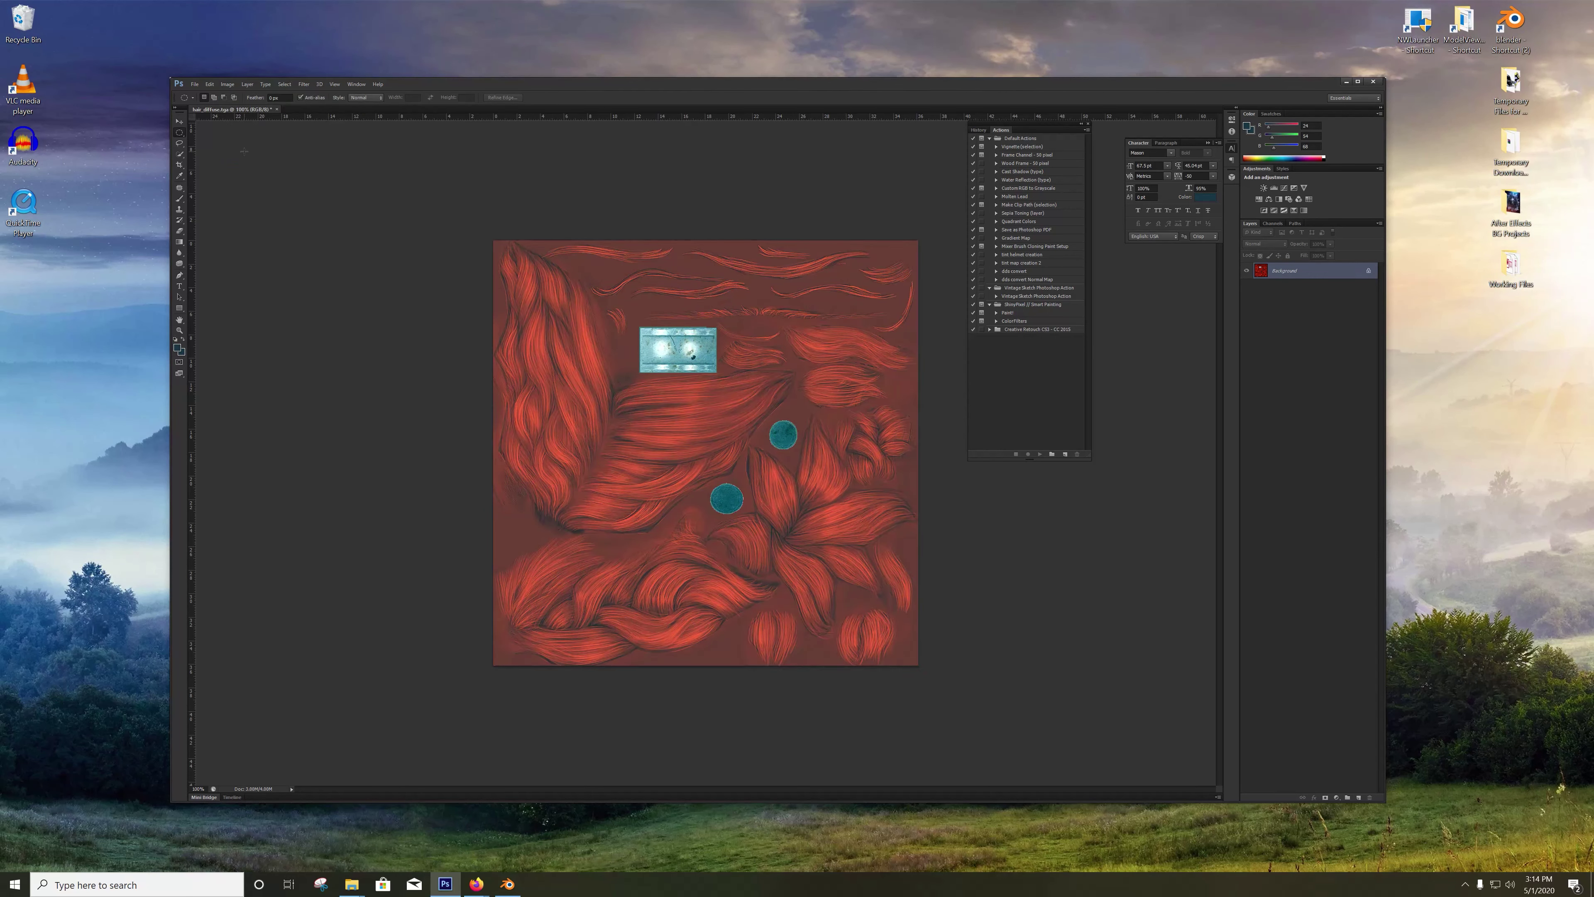
key("ctrl+z")
Step: Lower the brightness and raise the contrast of the hair diffuse texture, and save the file
left_click(227, 84)
mouse_move(248, 111)
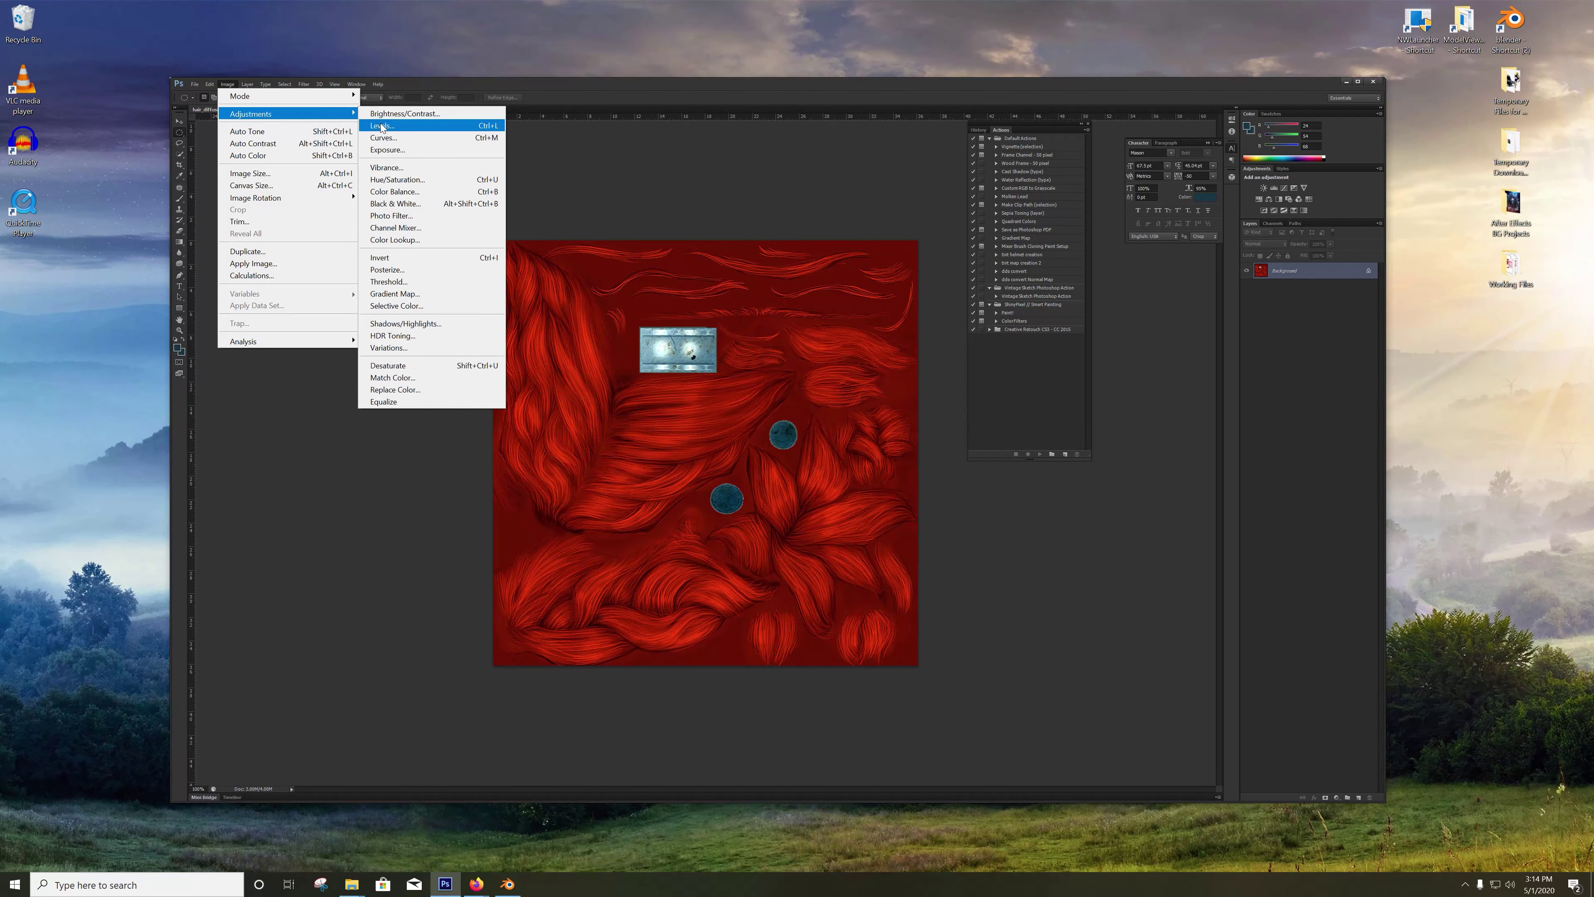
left_click(386, 113)
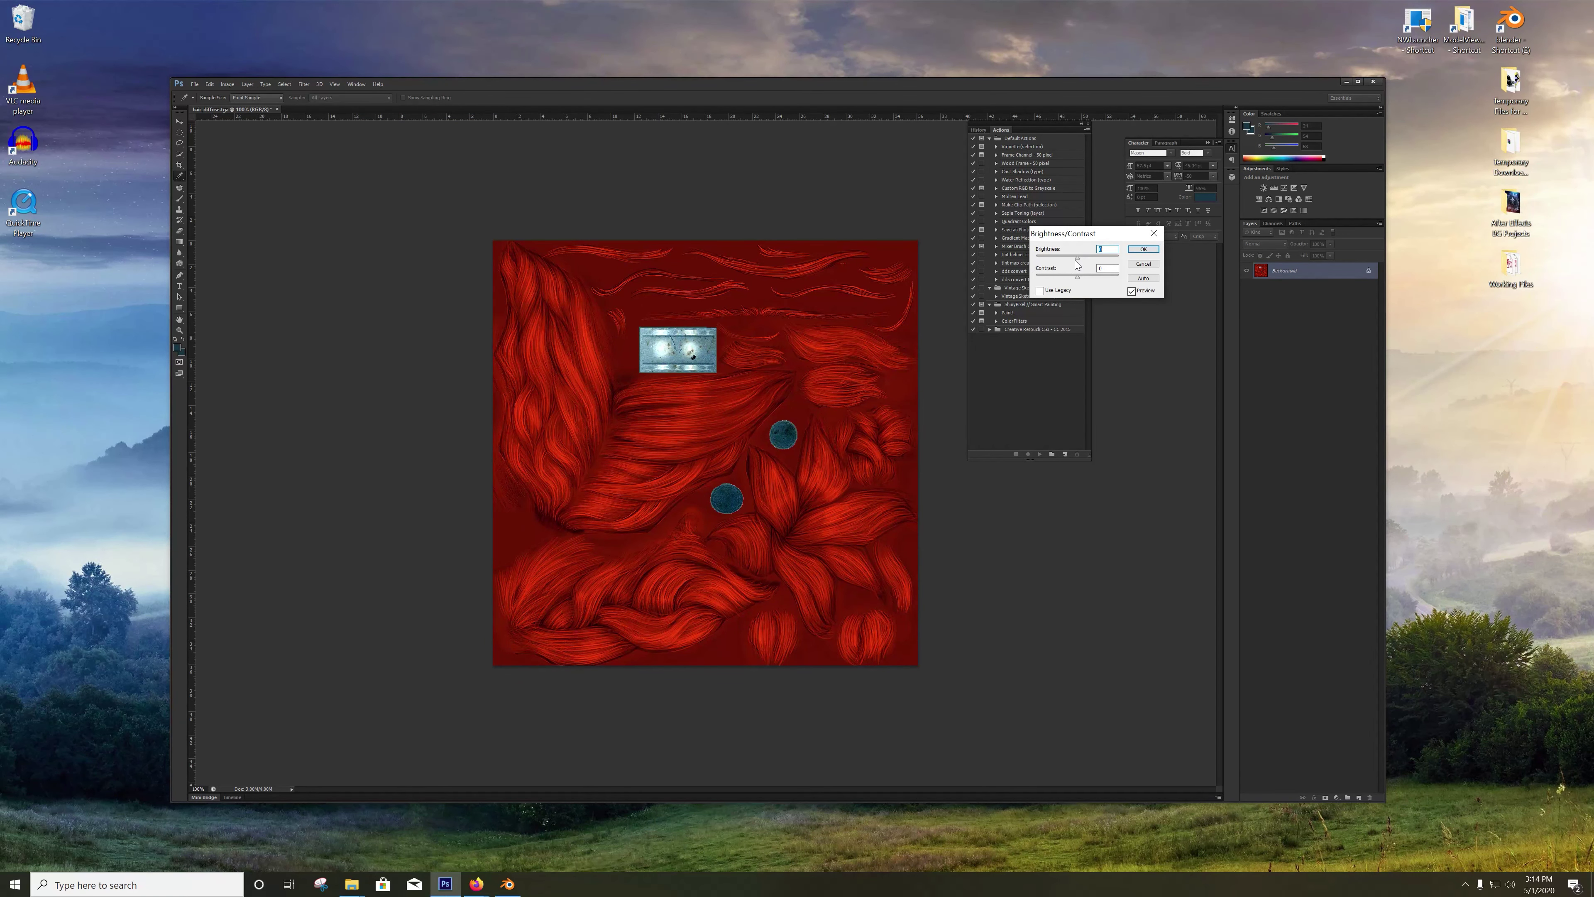
left_click_drag(1075, 261, 1100, 280)
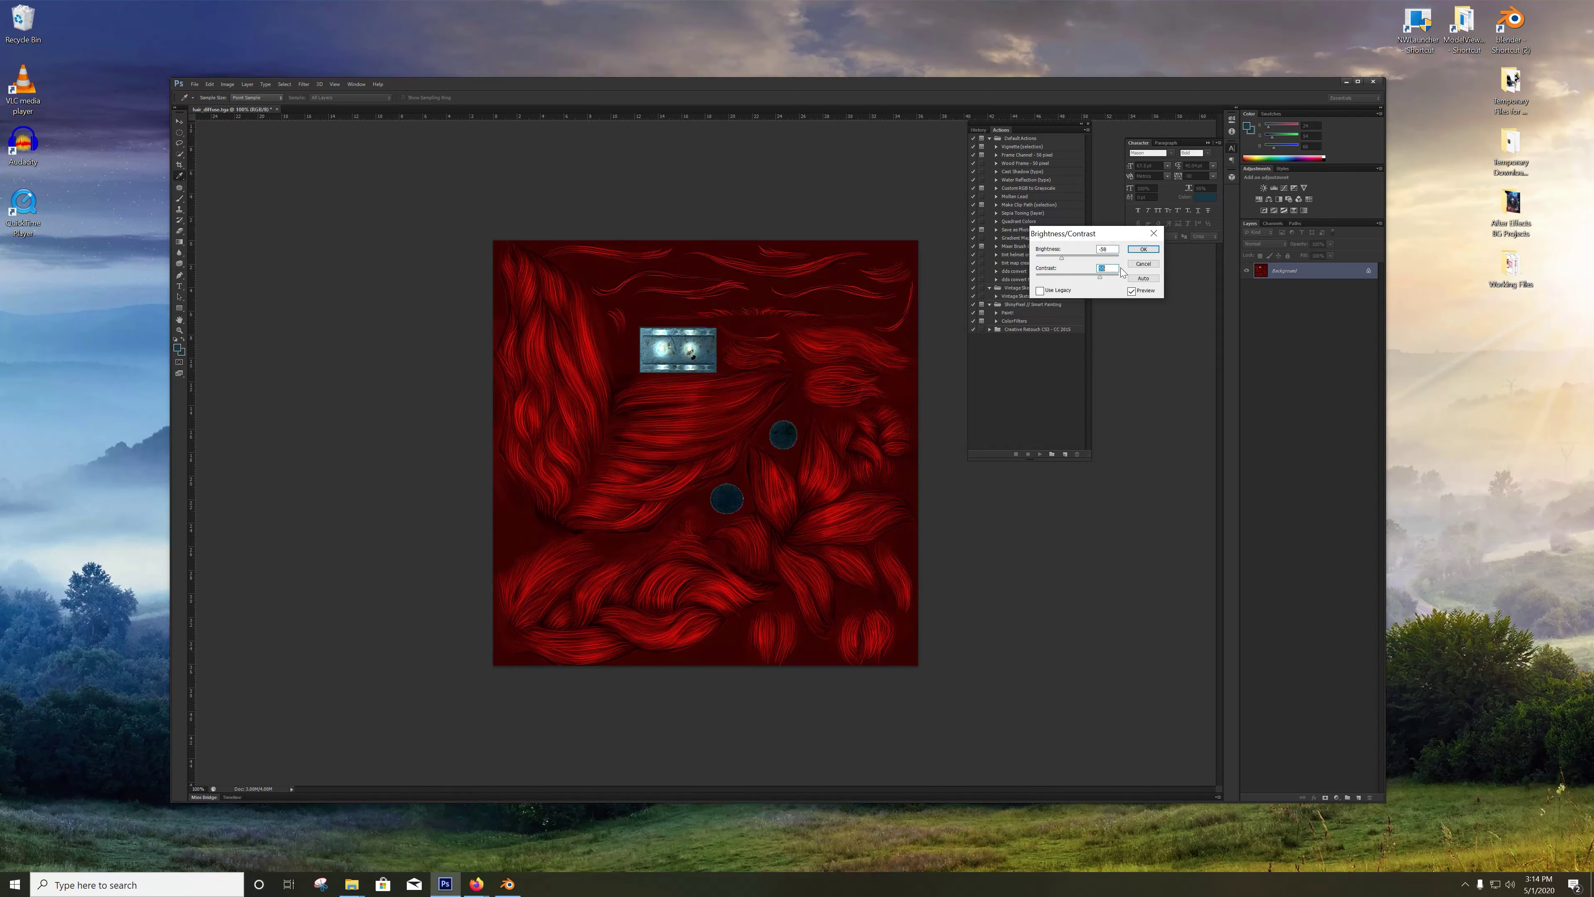
left_click(1132, 290)
left_click(1132, 290)
left_click(1143, 248)
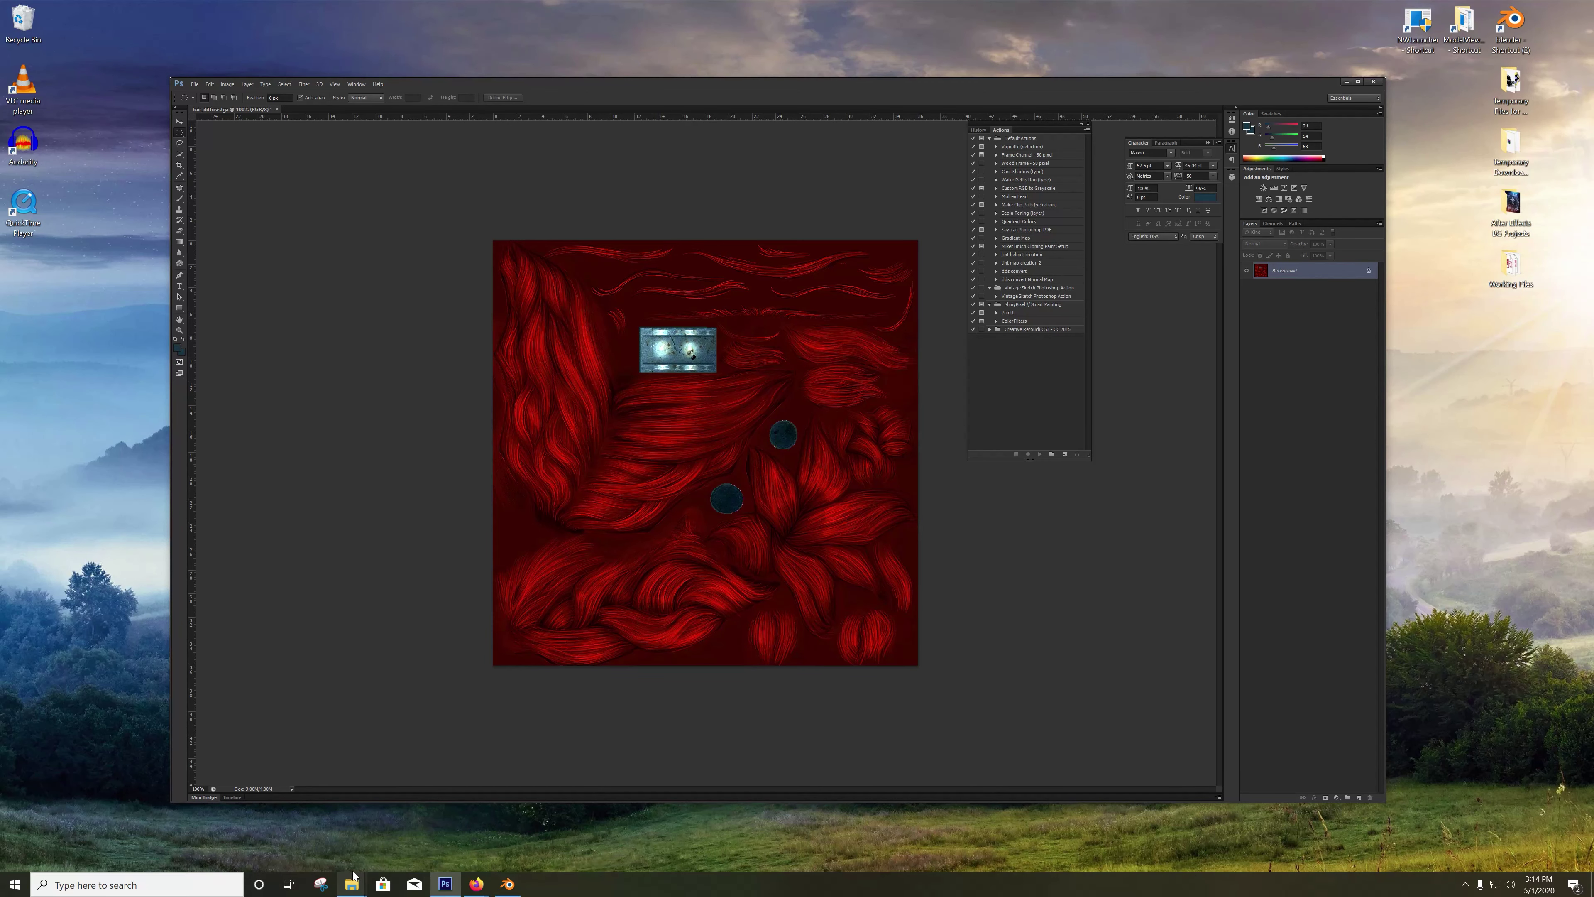
mouse_move(353, 885)
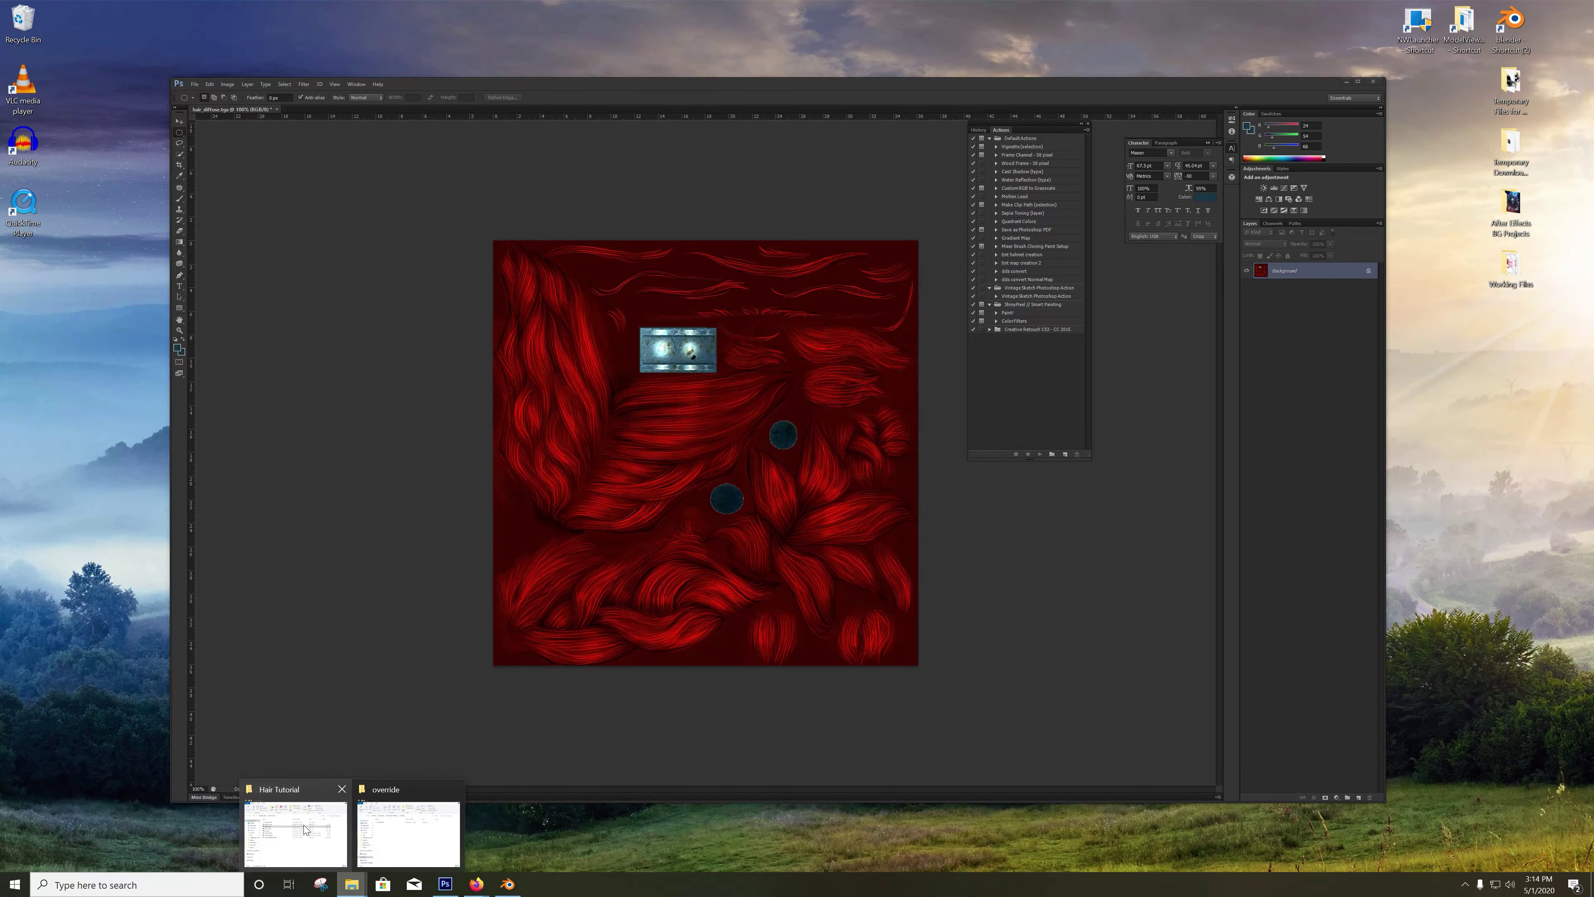
mouse_move(356, 832)
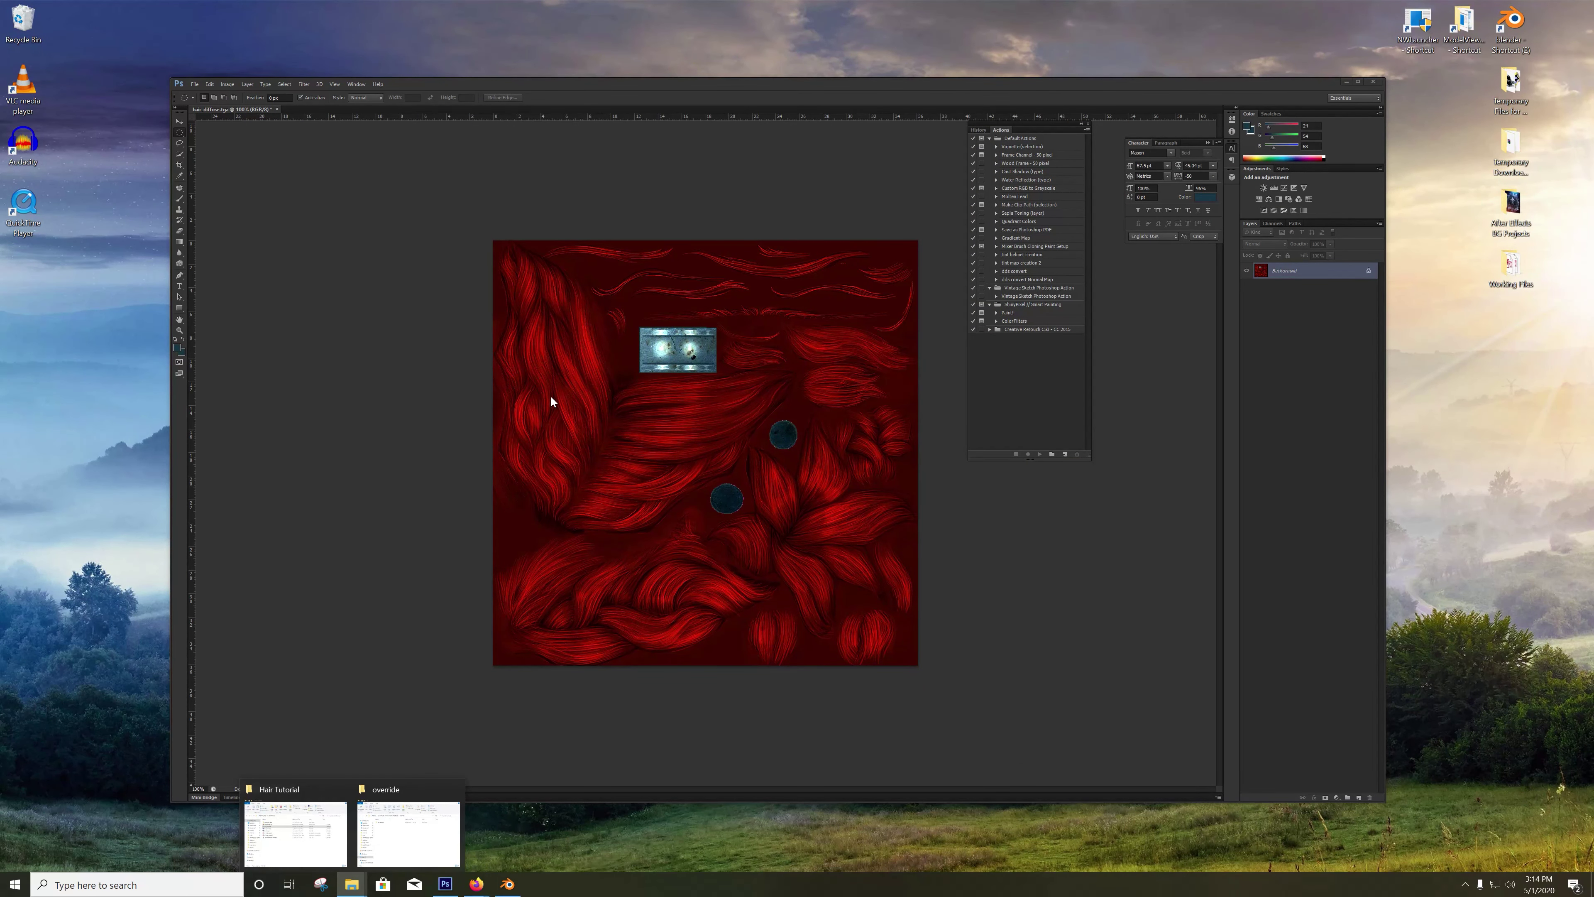
left_click(392, 321)
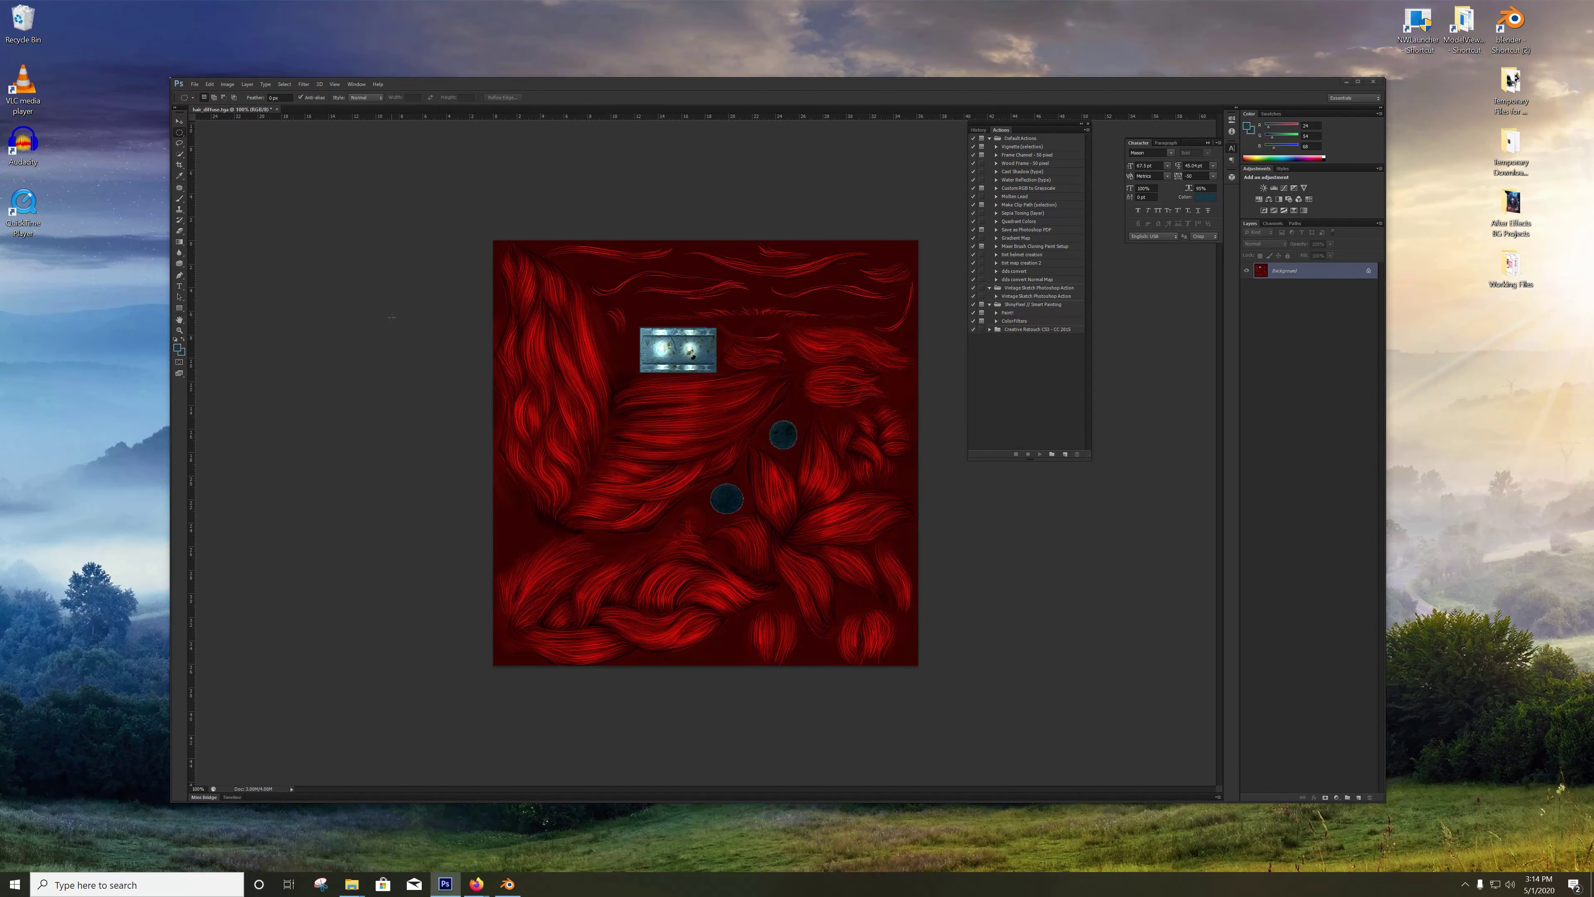
key("ctrl+s")
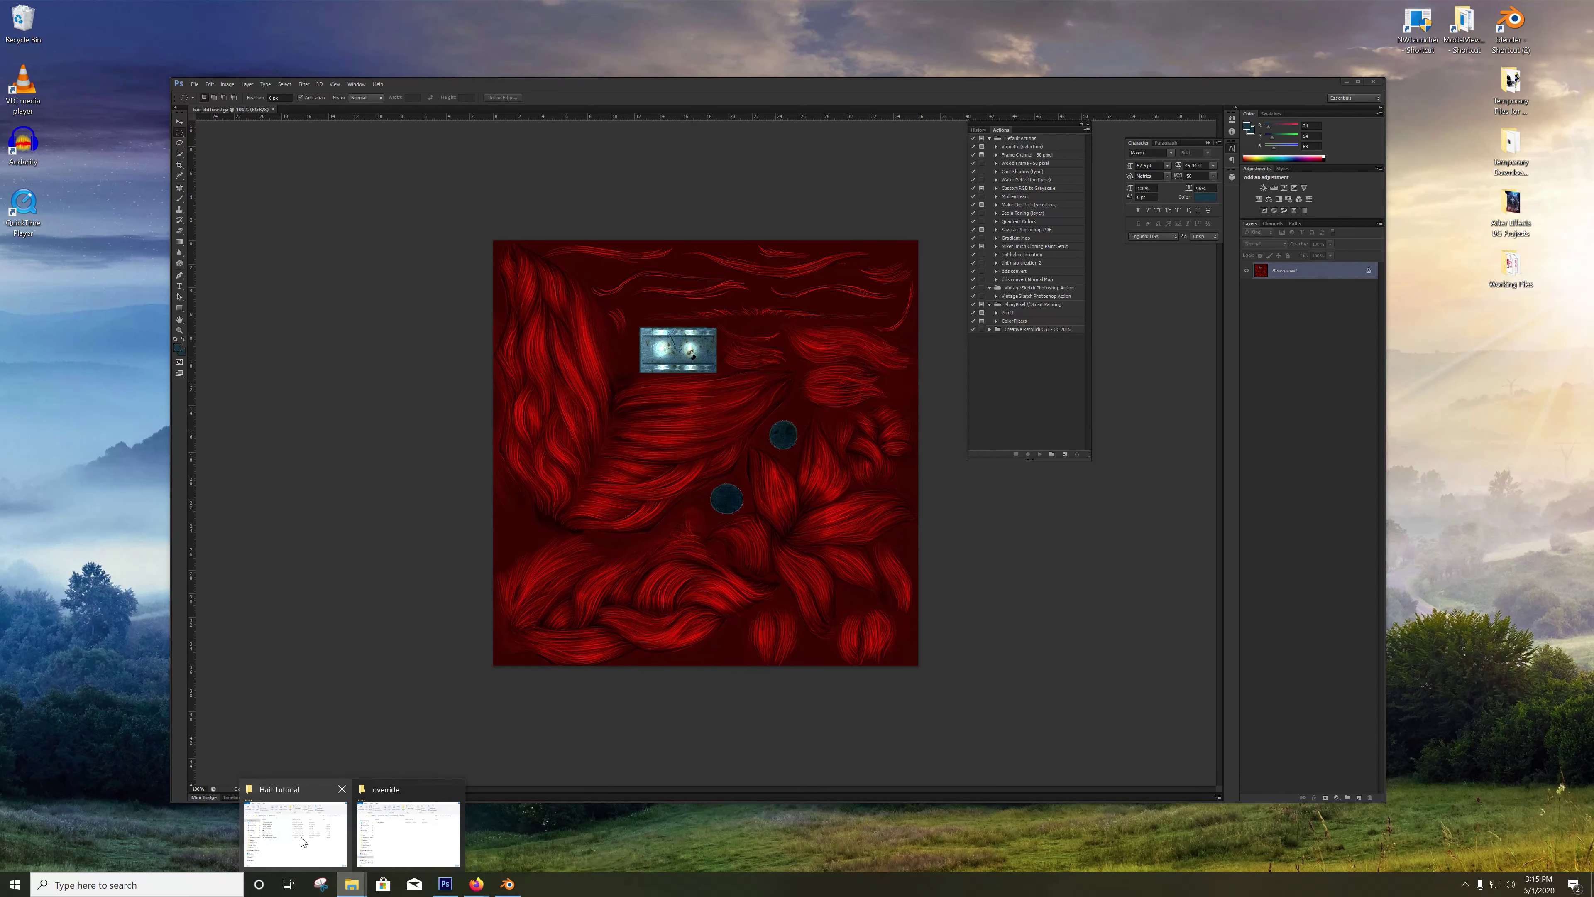
Step: Open the hair_normal texture from the Hair Tutorial folder and add a new alpha channel to it
left_click(301, 838)
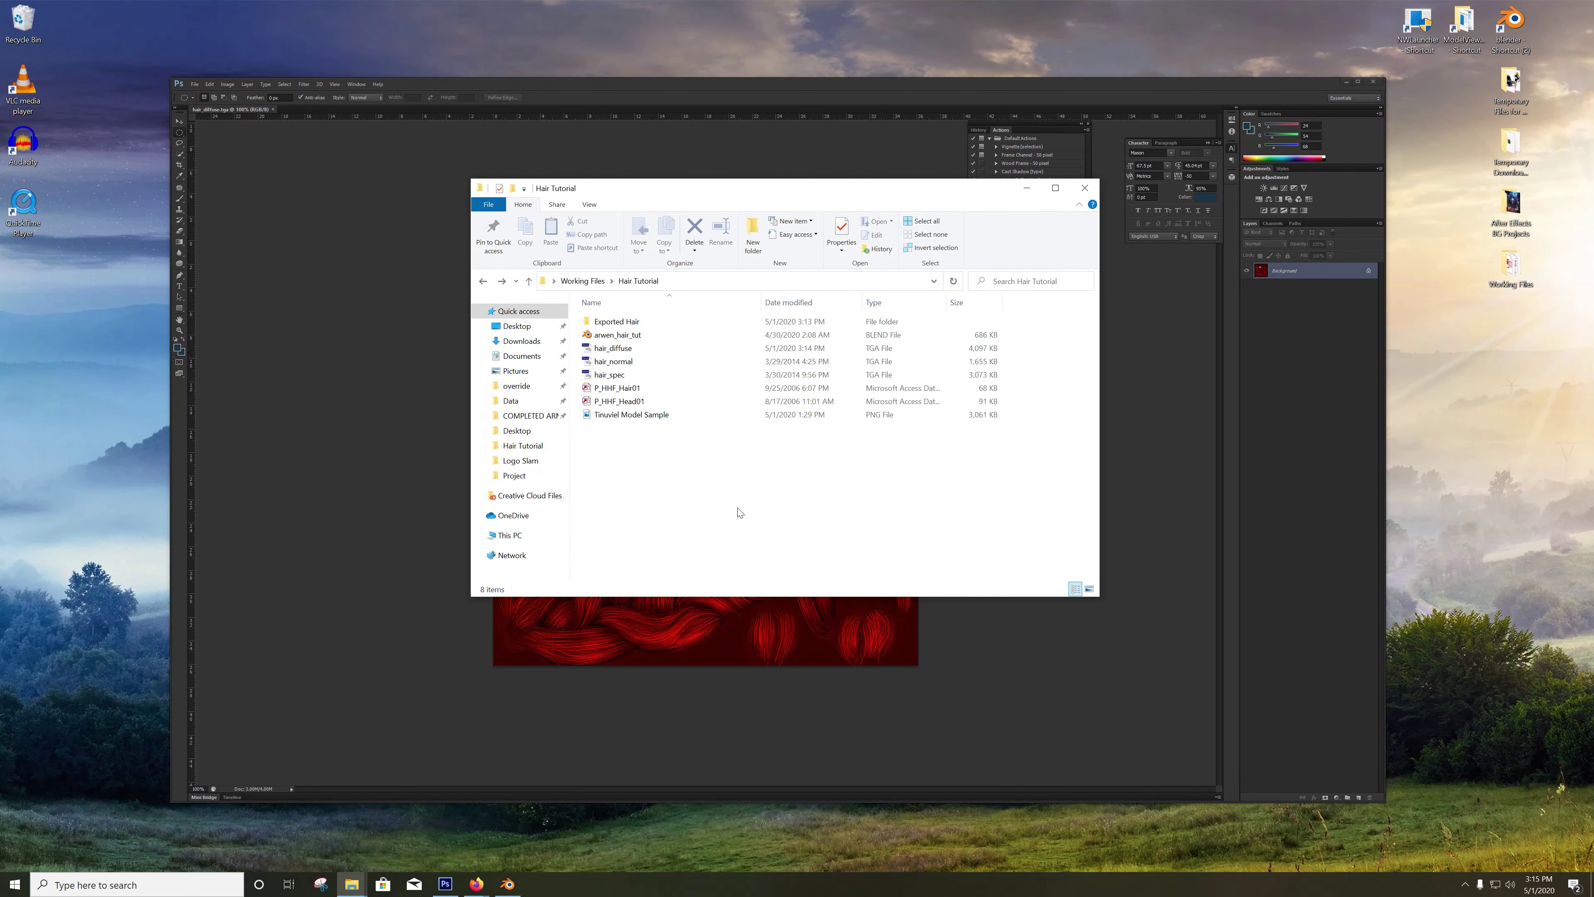
double_click(610, 361)
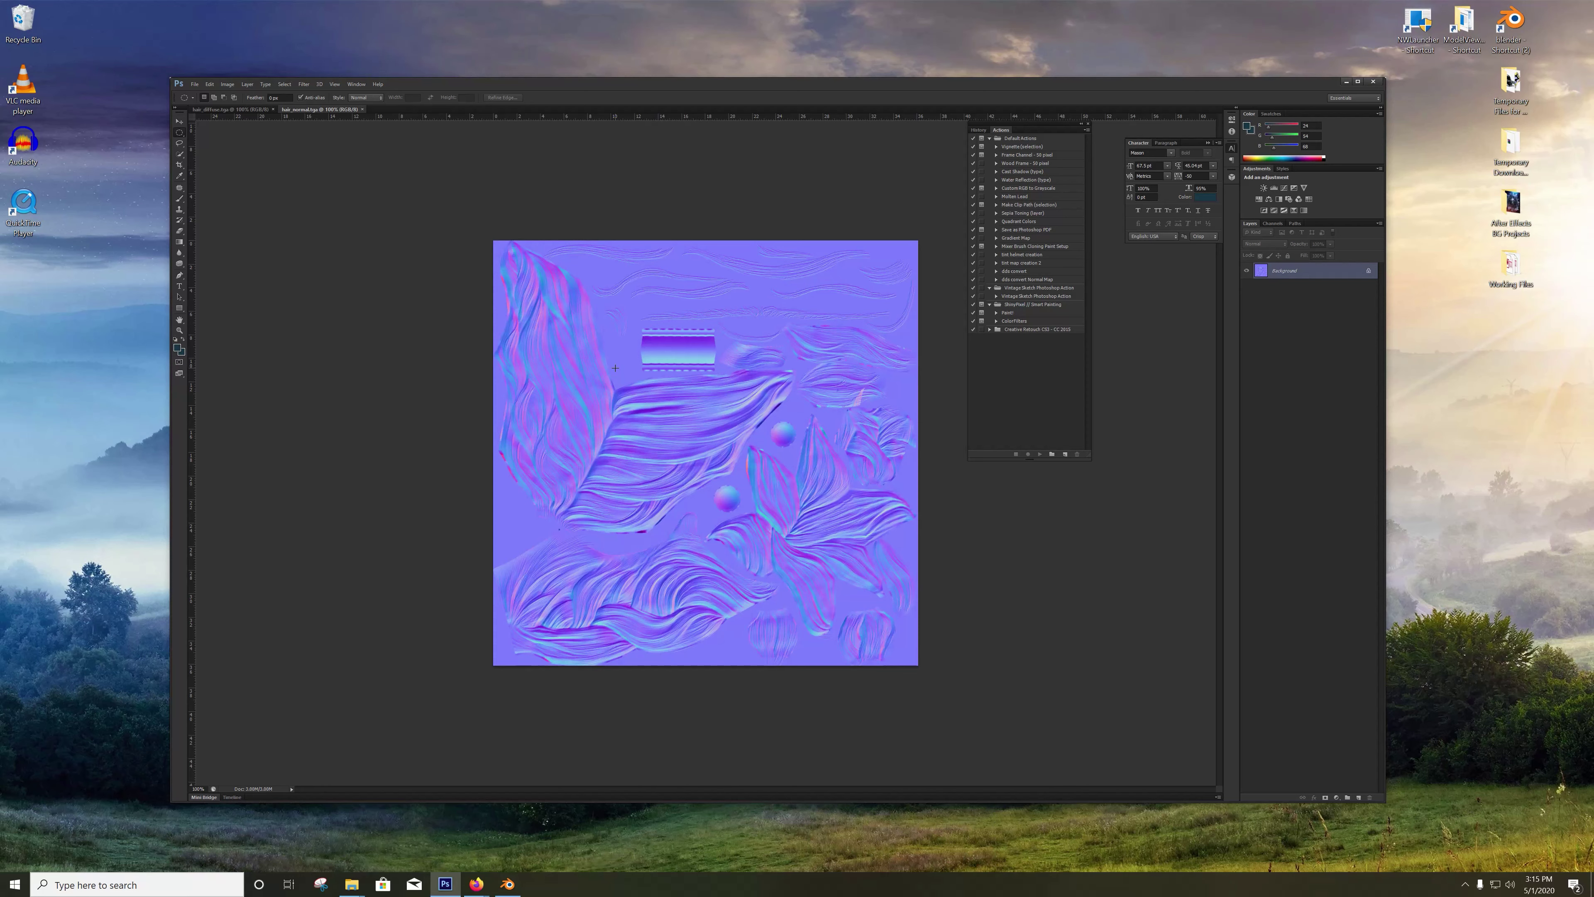
left_click(1273, 223)
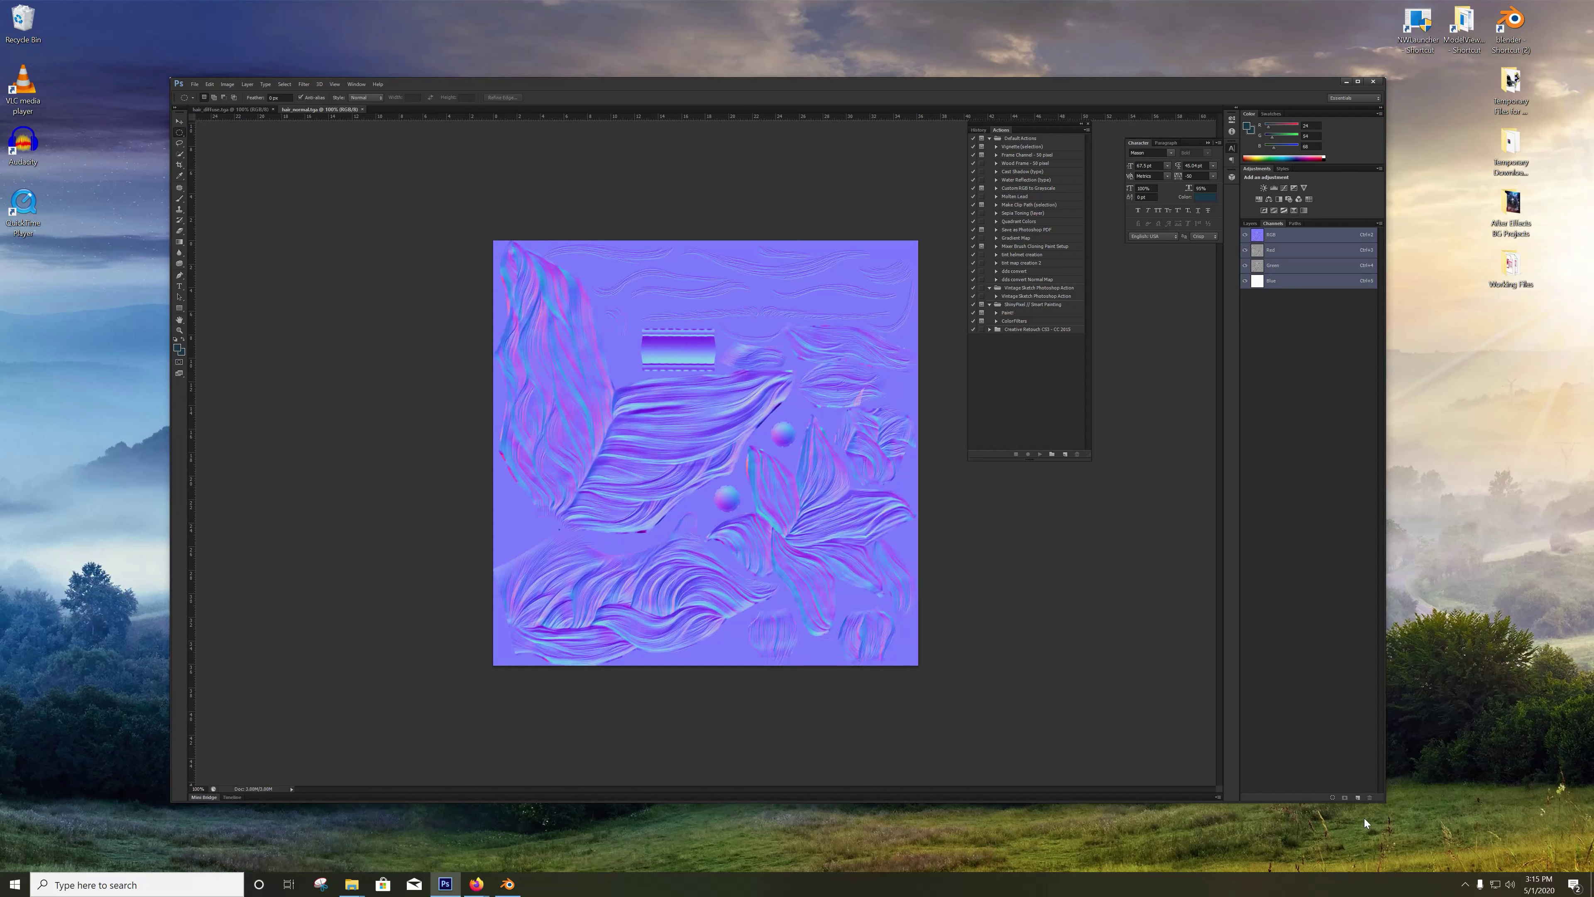
left_click(1357, 797)
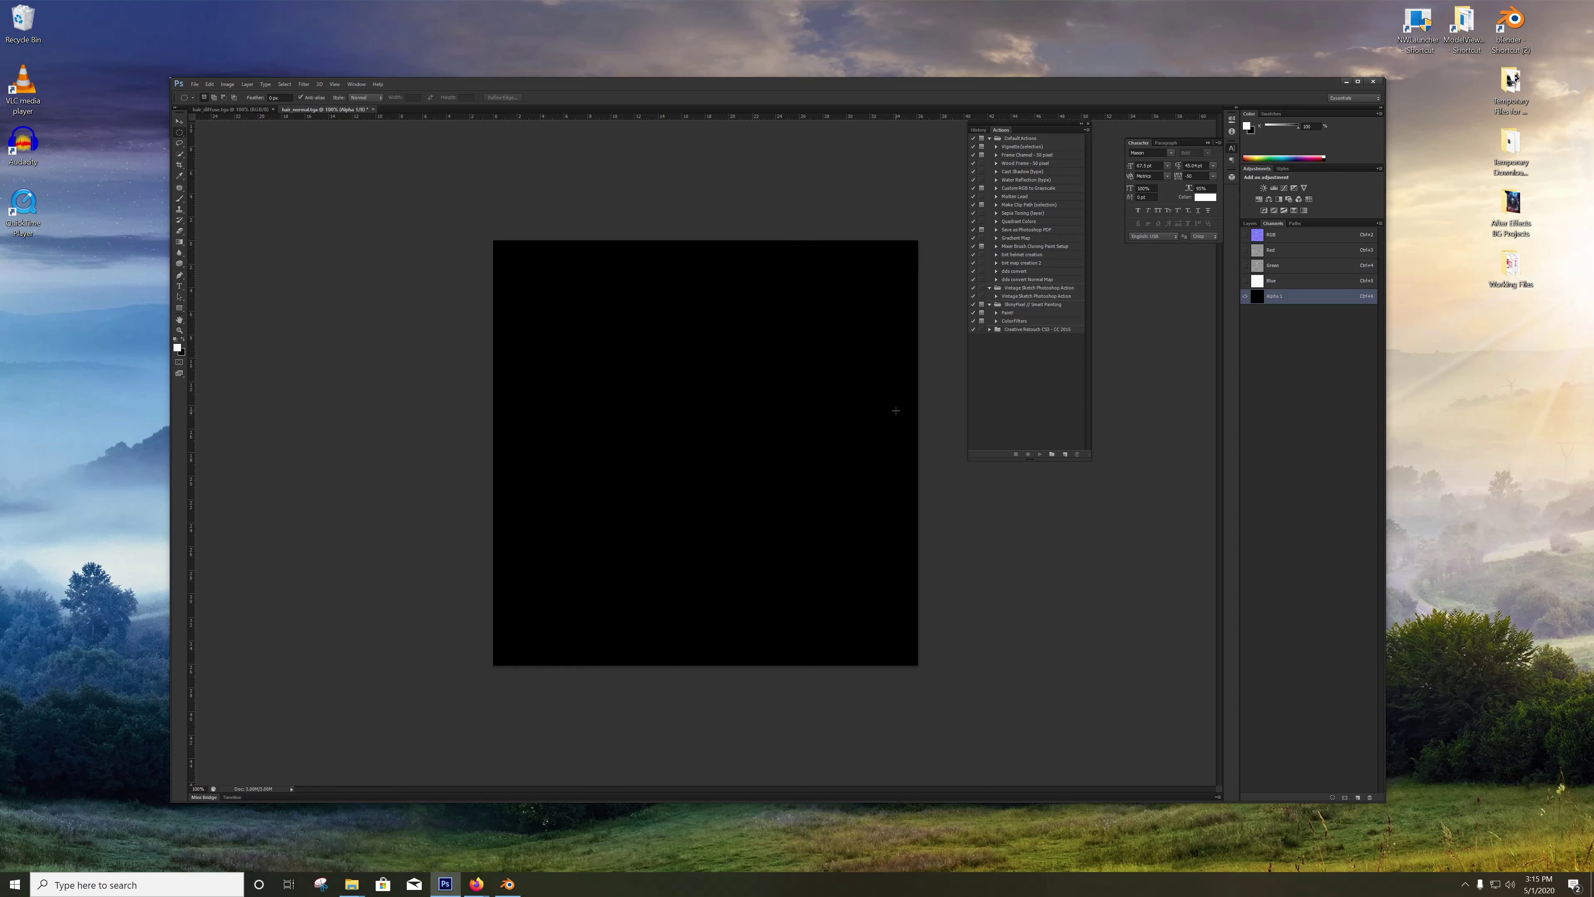
Step: Open the hair_spec texture from the Hair Tutorial folder, select the entire image and copy it
mouse_move(352, 884)
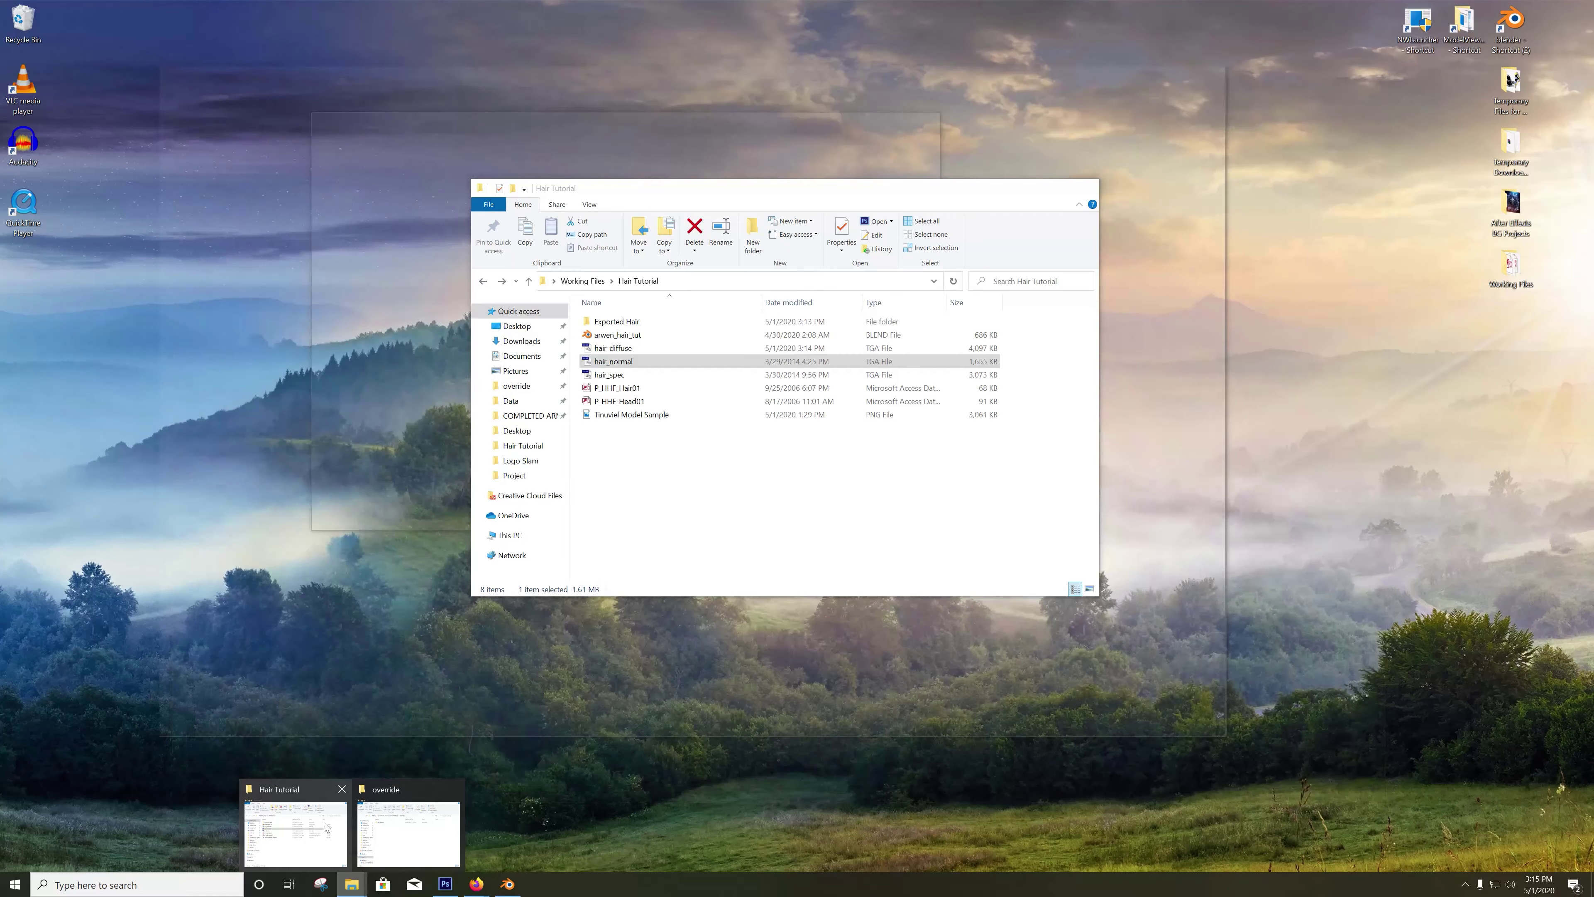
left_click(314, 827)
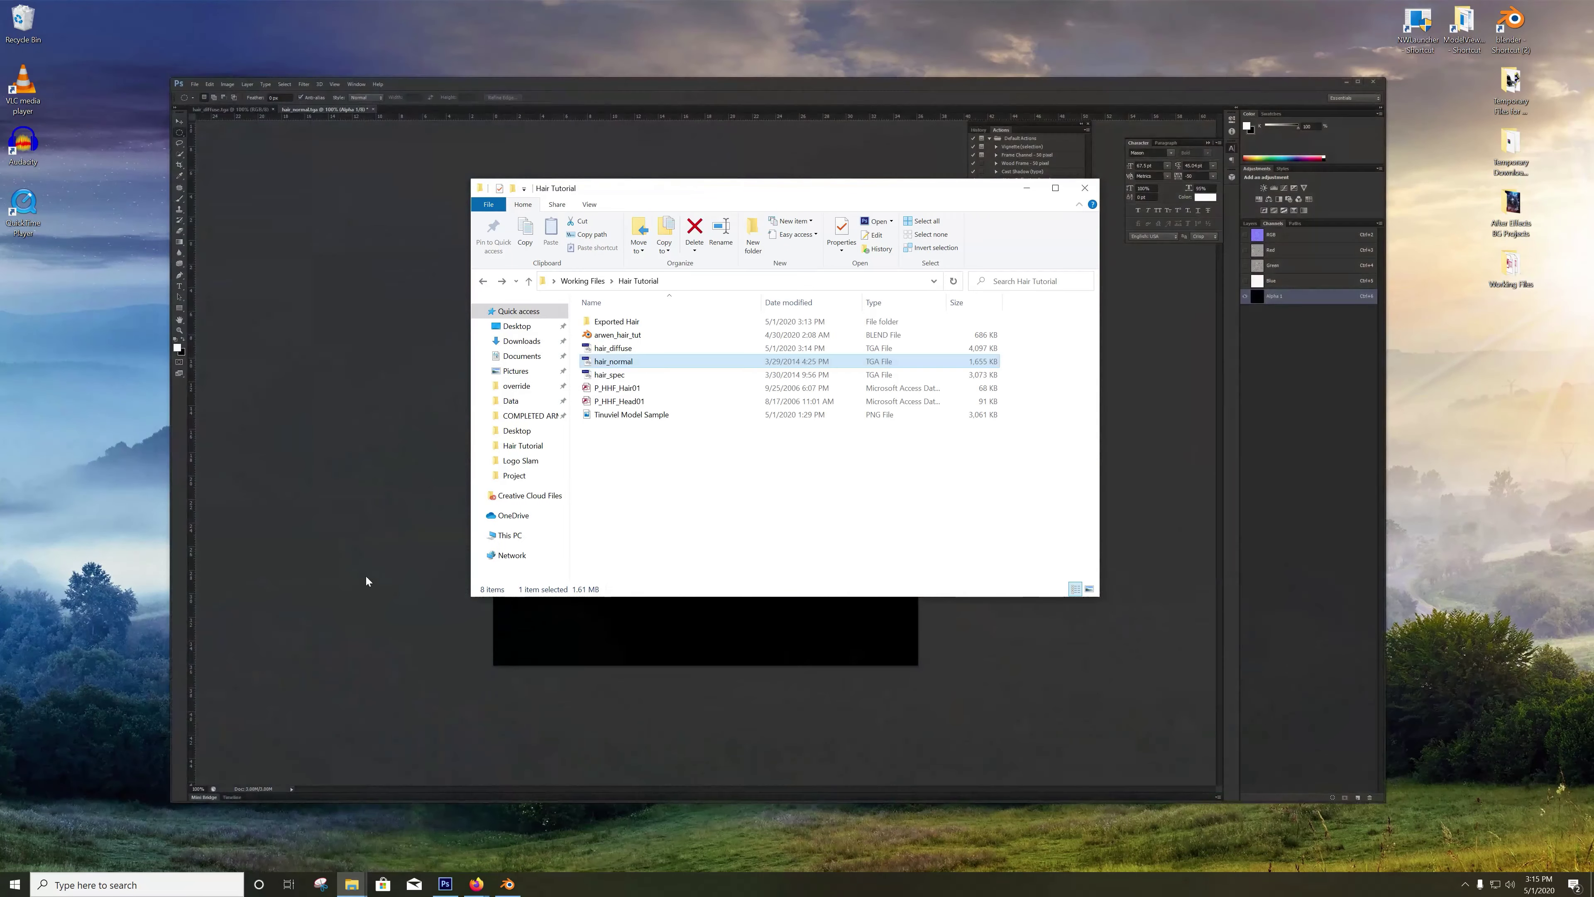
double_click(609, 374)
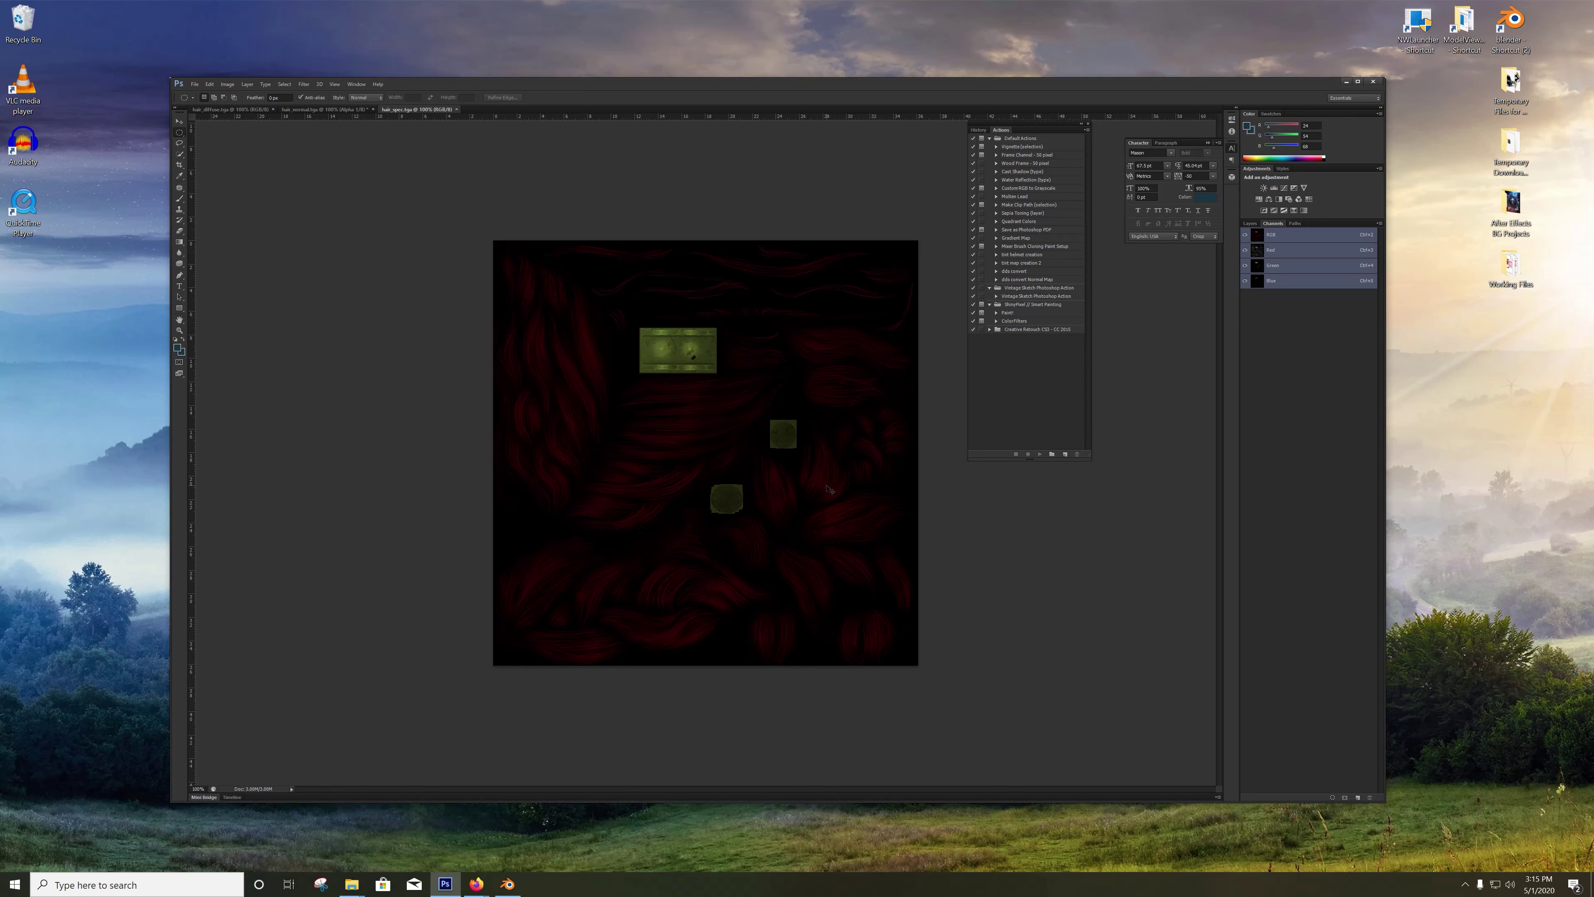
key("ctrl+a")
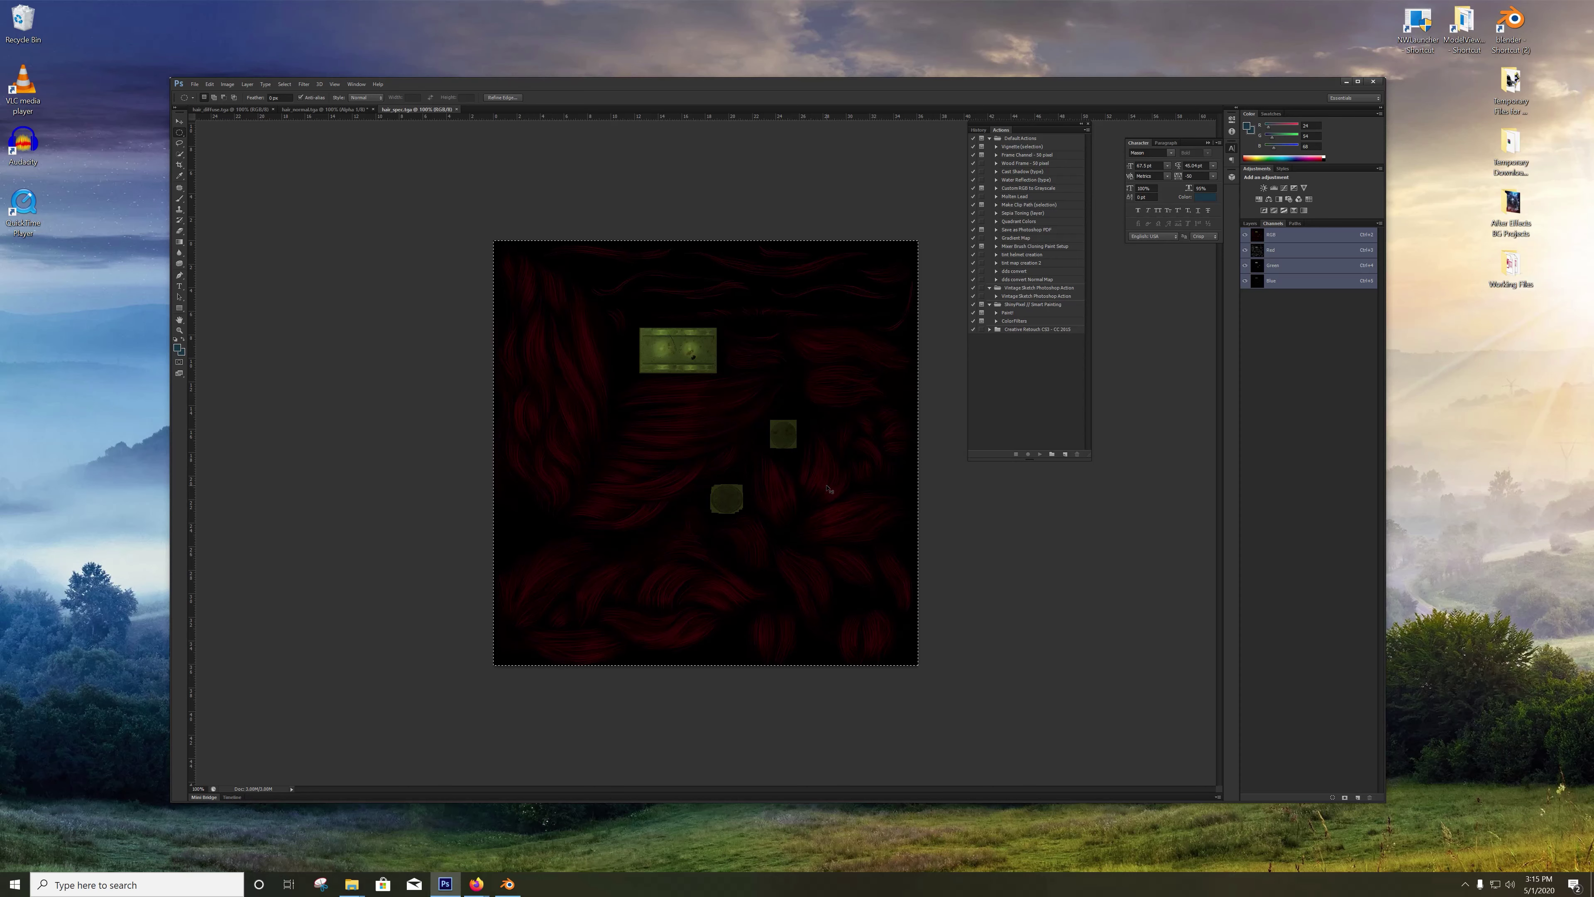
Step: Paste the copied specular image into the Alpha 1 channel of hair_normal and clear the selection
left_click(342, 110)
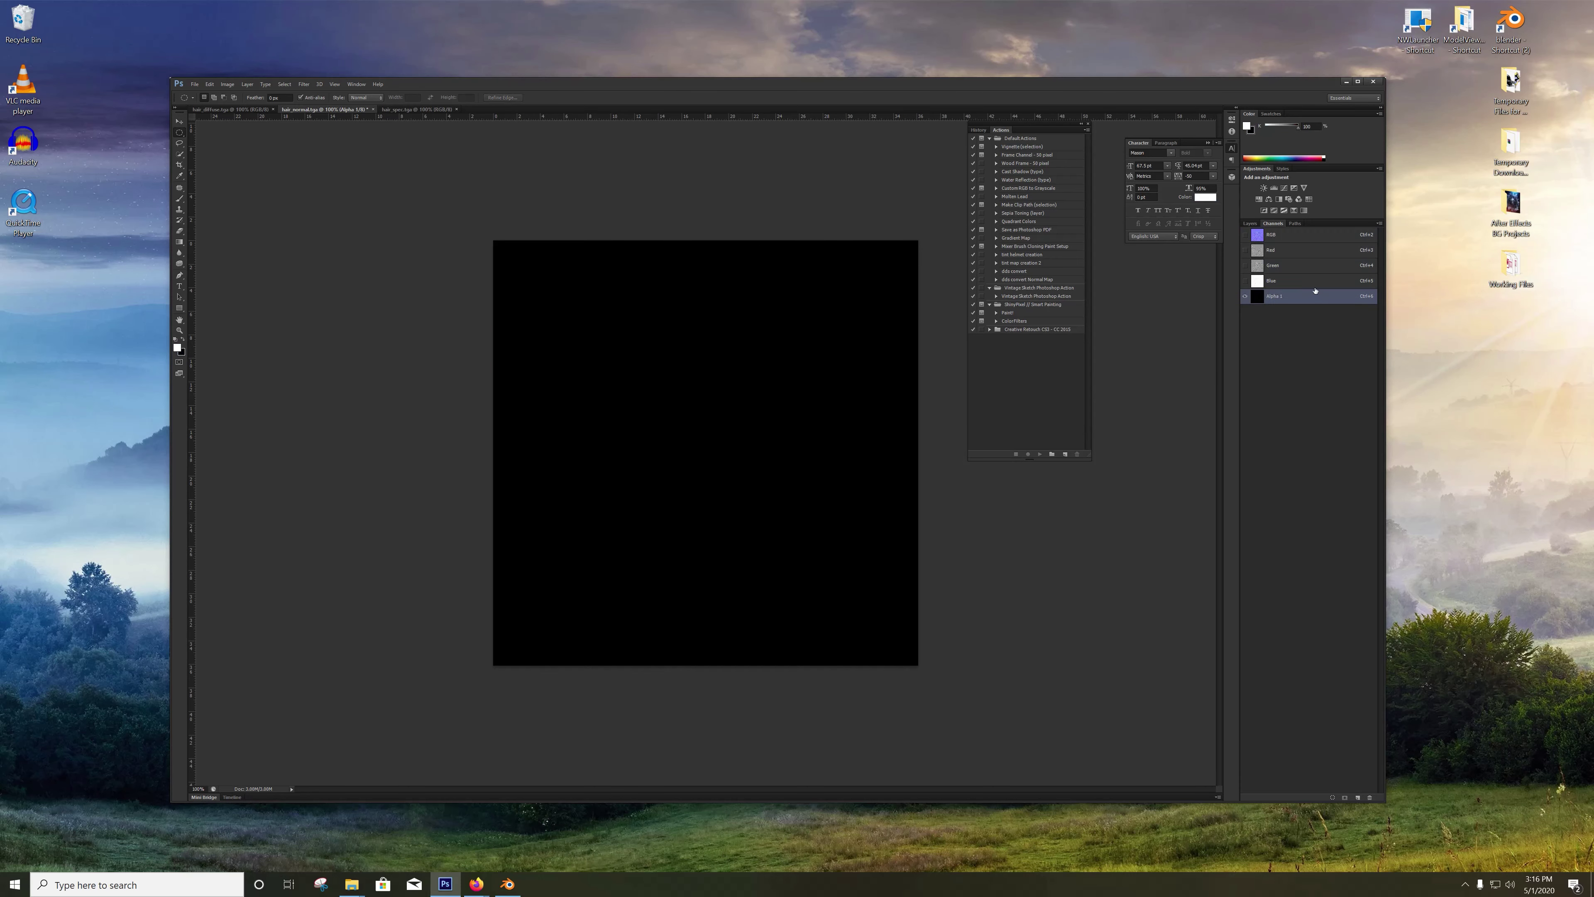
left_click(1284, 234)
left_click(1274, 295)
key("ctrl+v")
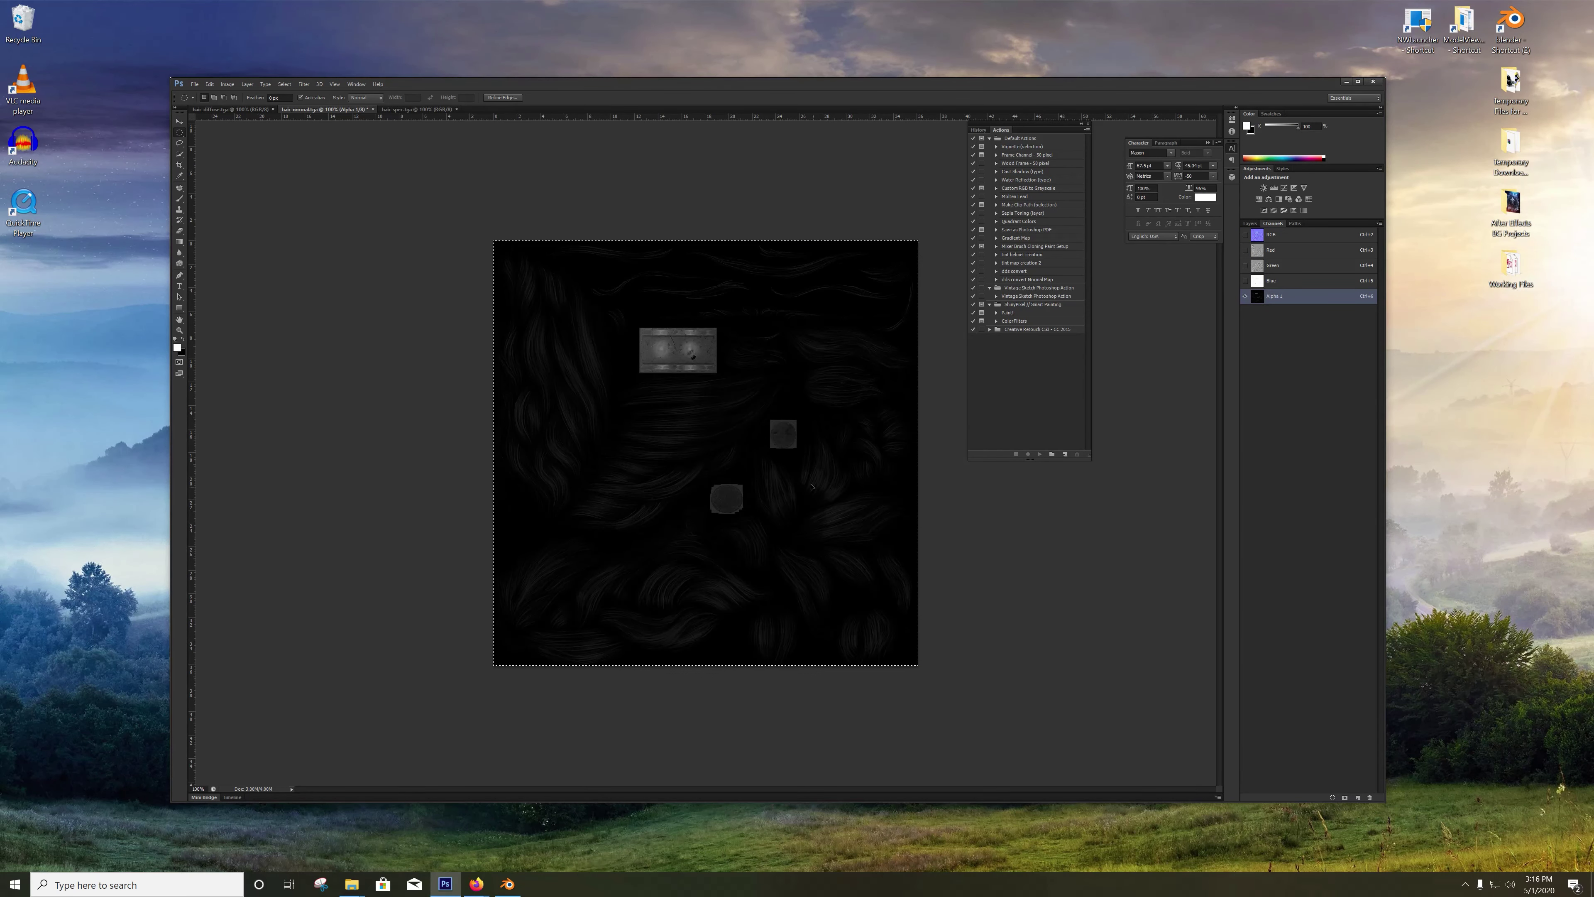
key("ctrl+d")
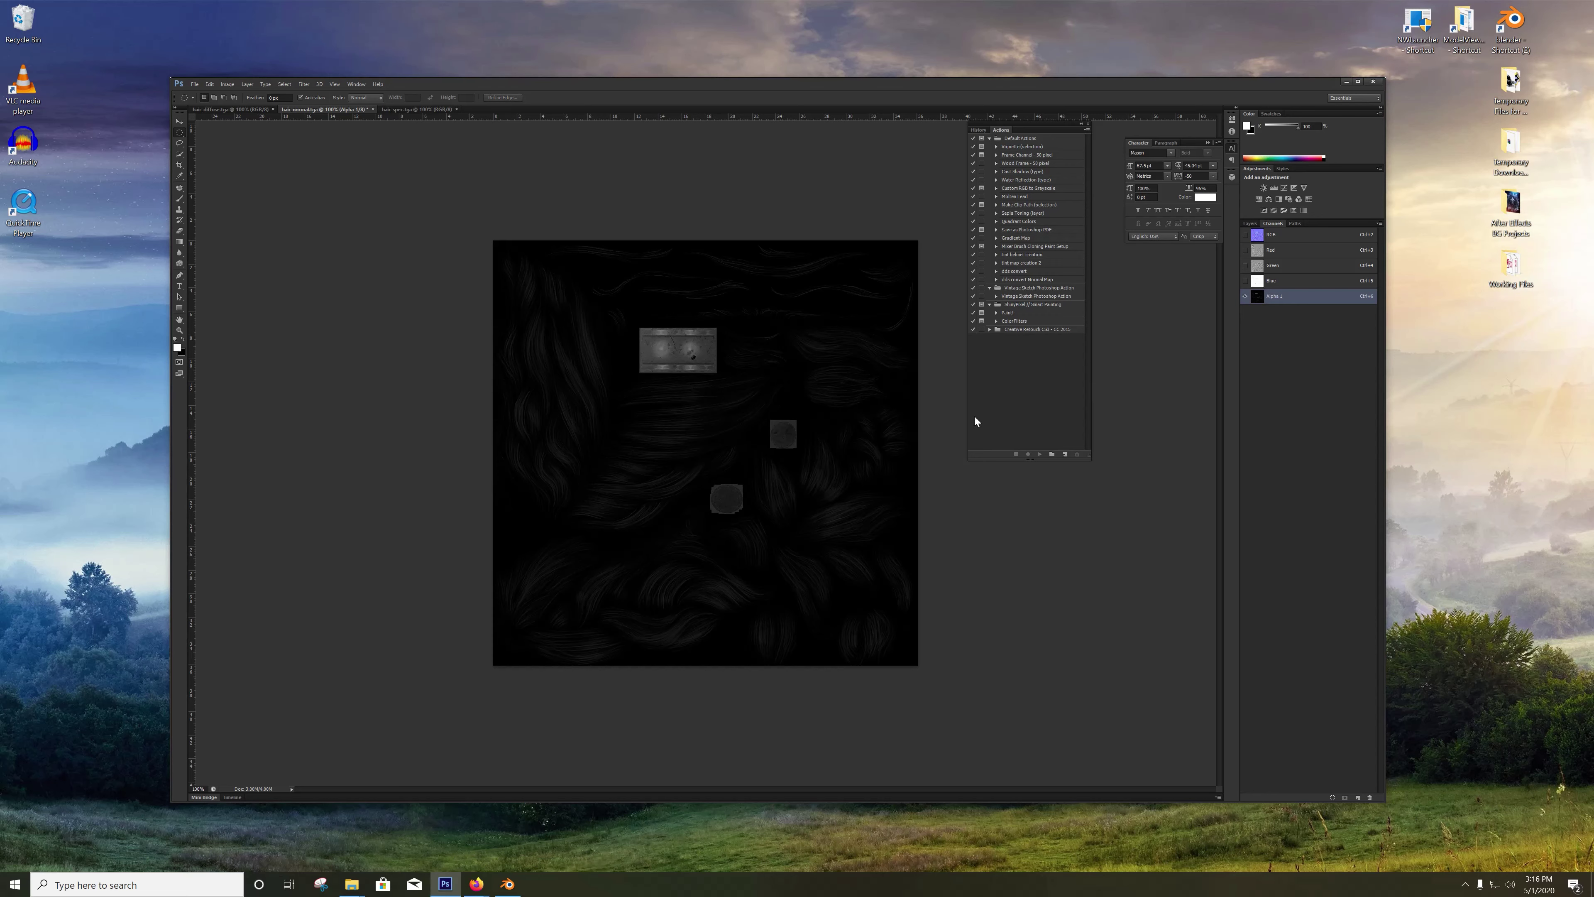
Step: Compare the pasted alpha with the specular map, make the RGB channels of hair_normal active and save the texture
left_click(427, 109)
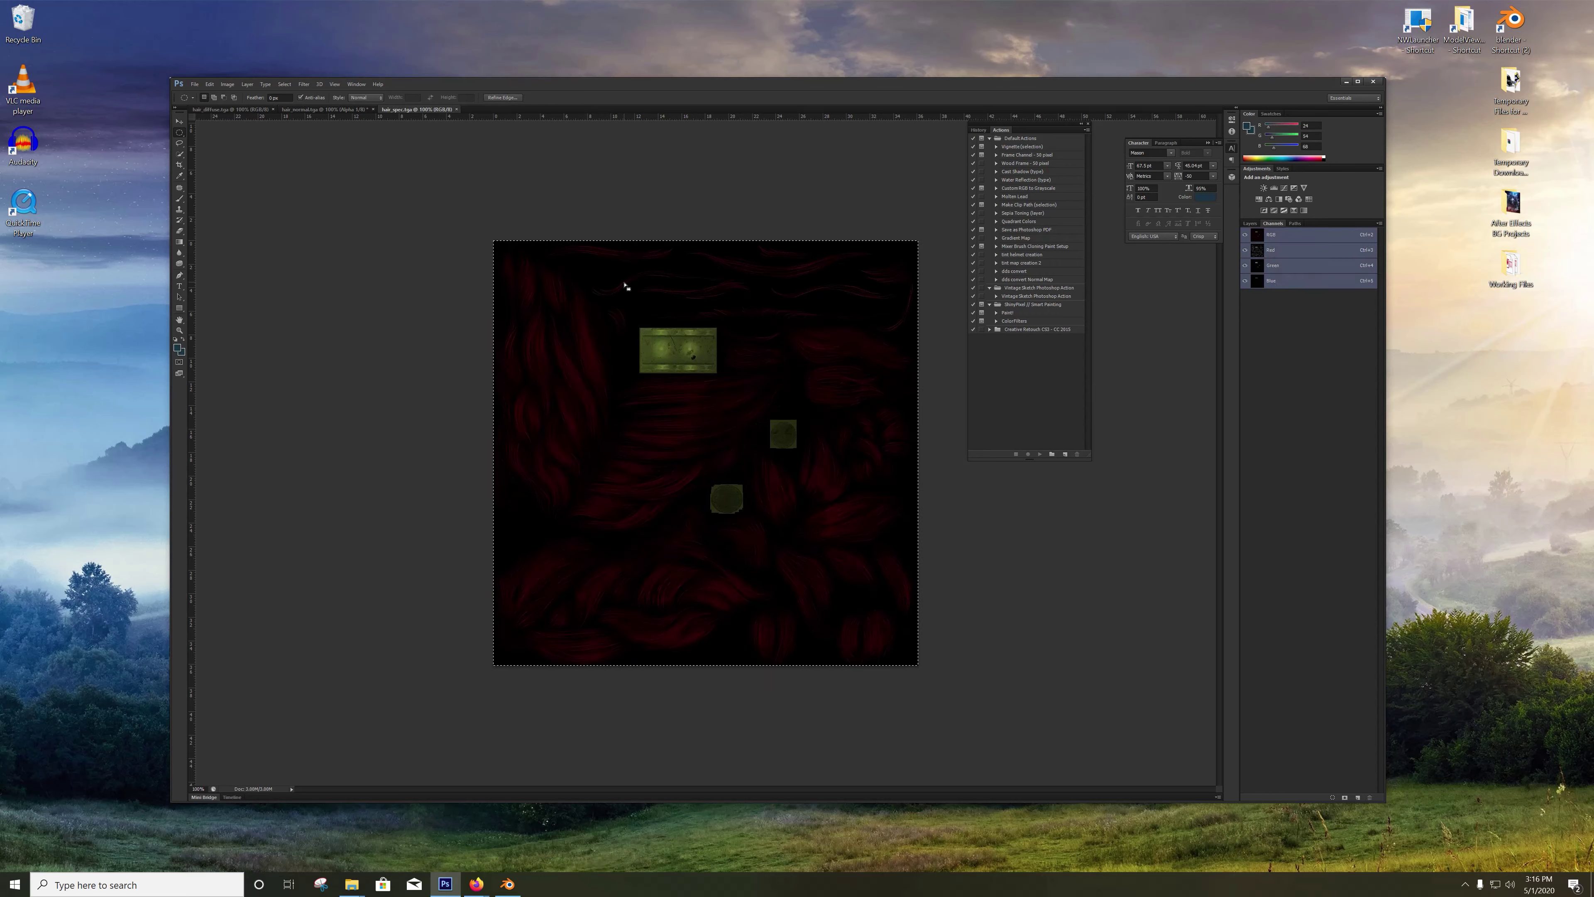
left_click(342, 110)
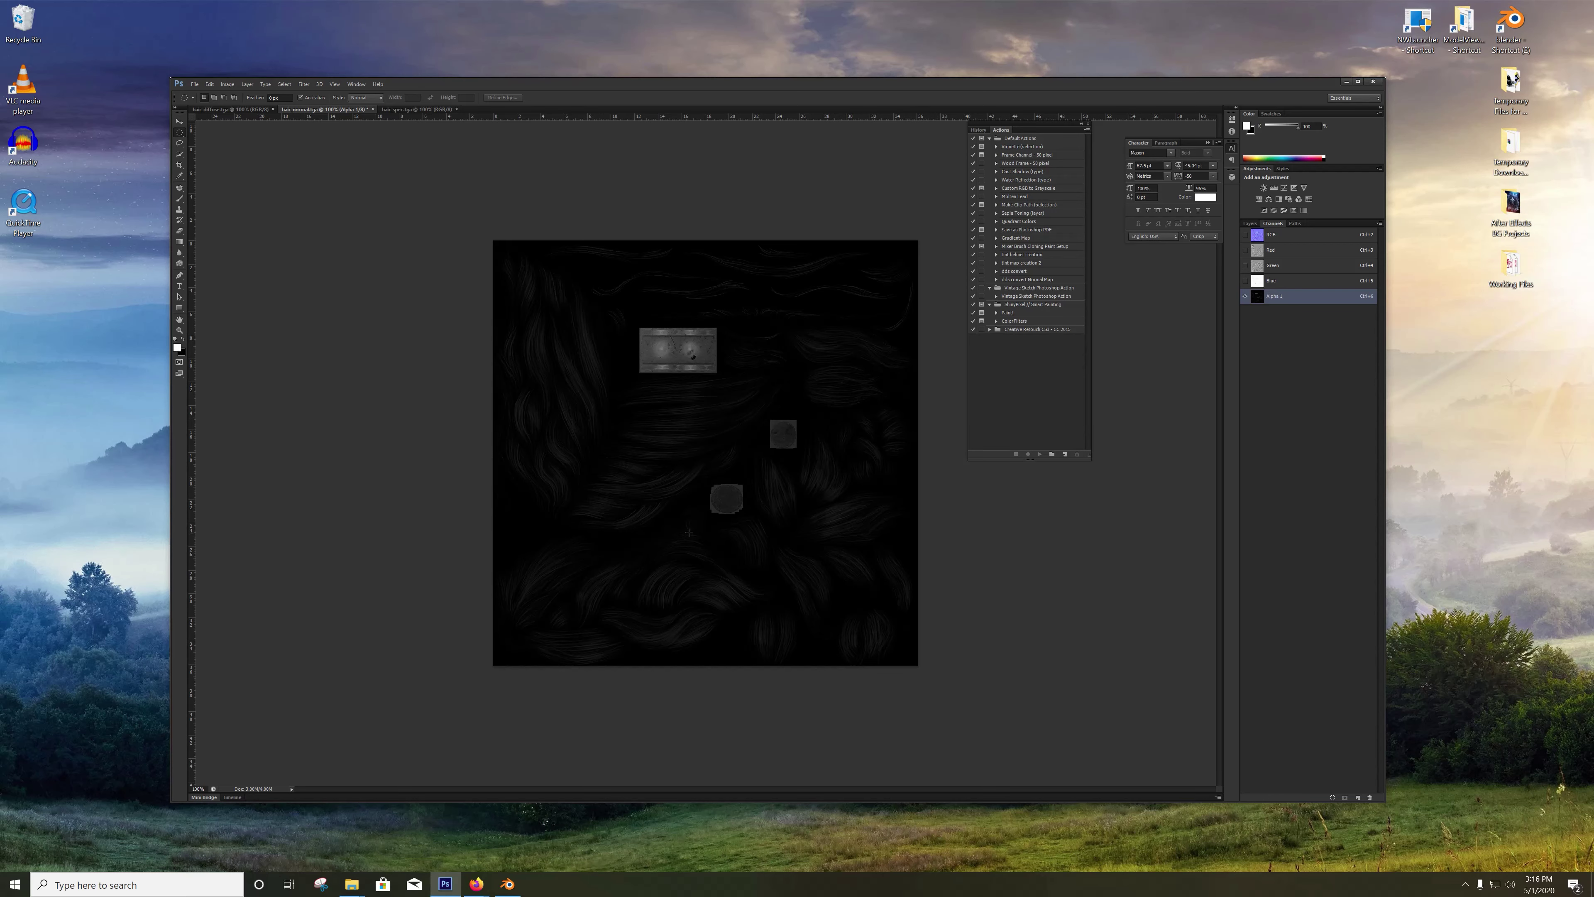
key("ctrl+plus")
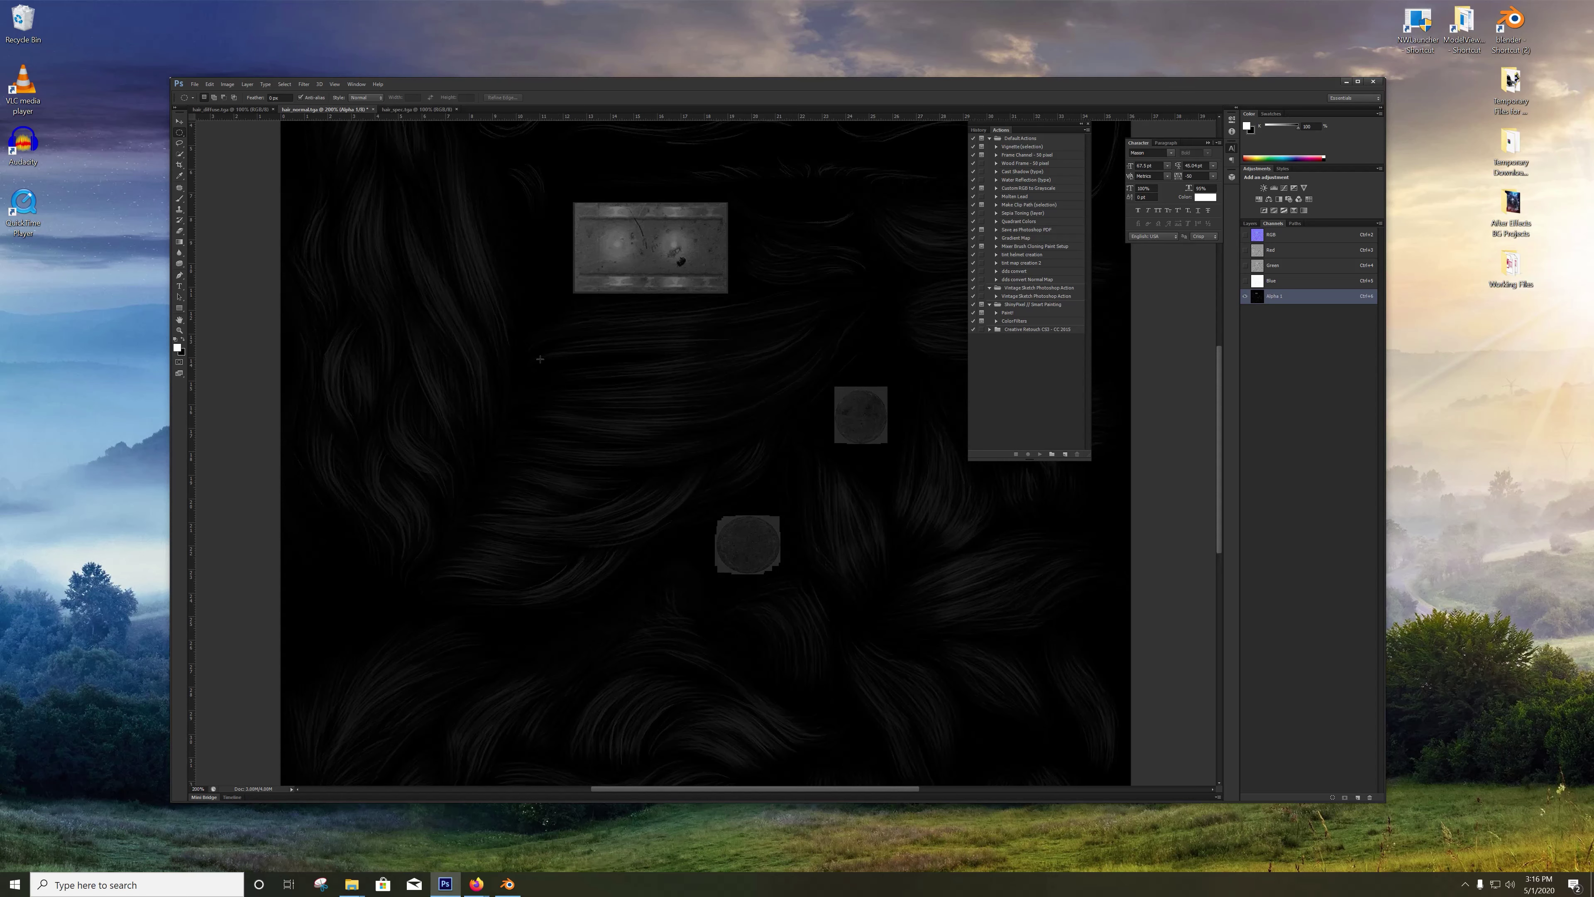
key("ctrl+minus")
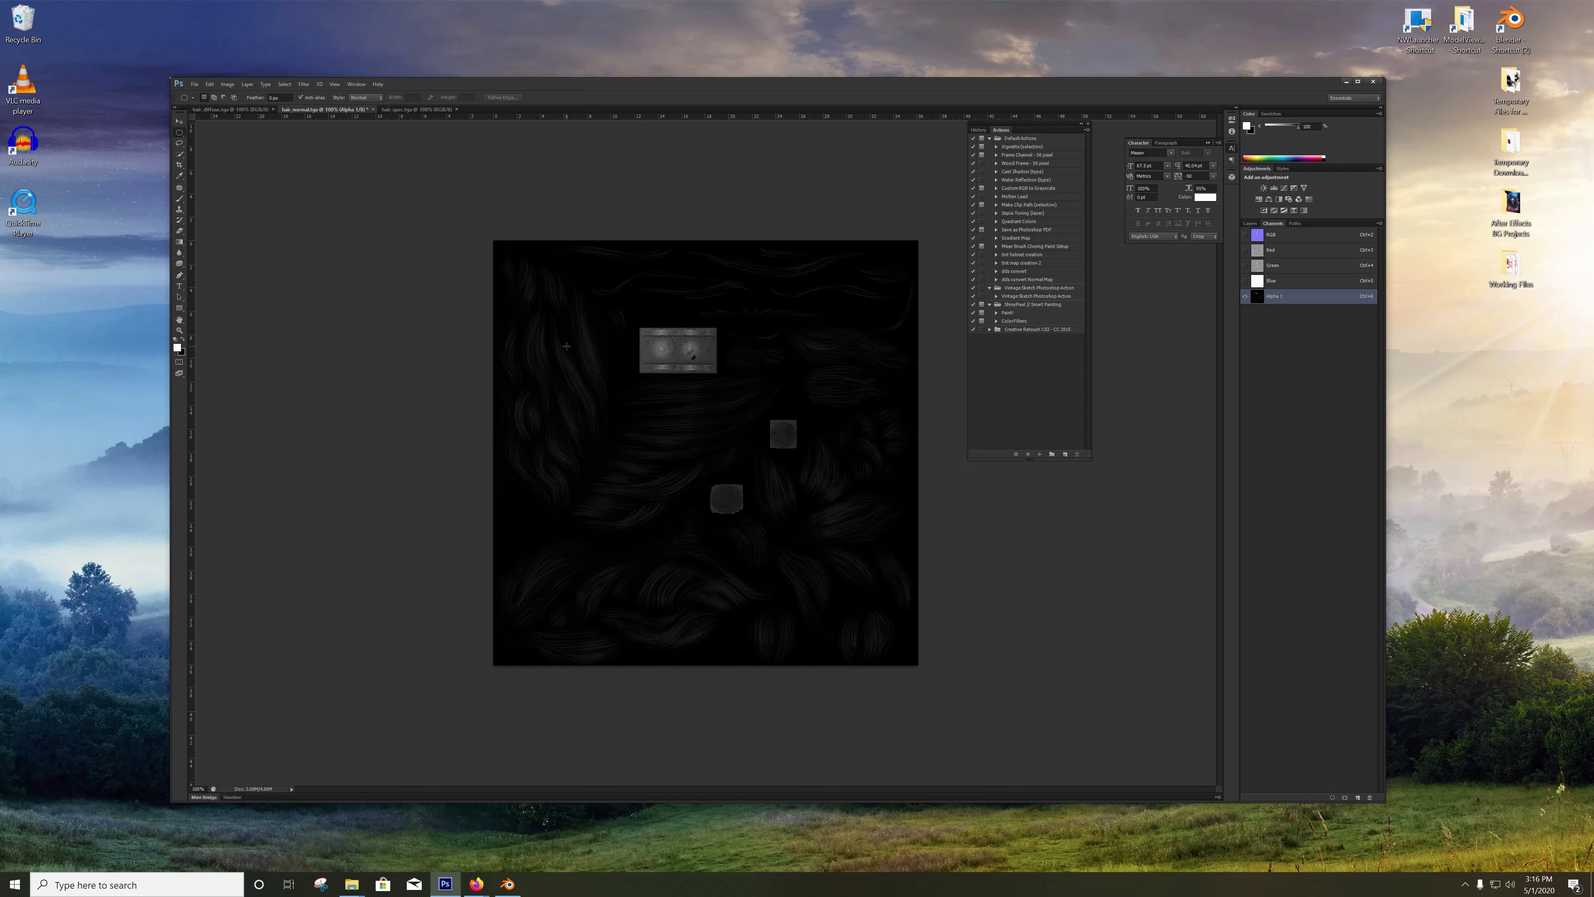
left_click(1299, 236)
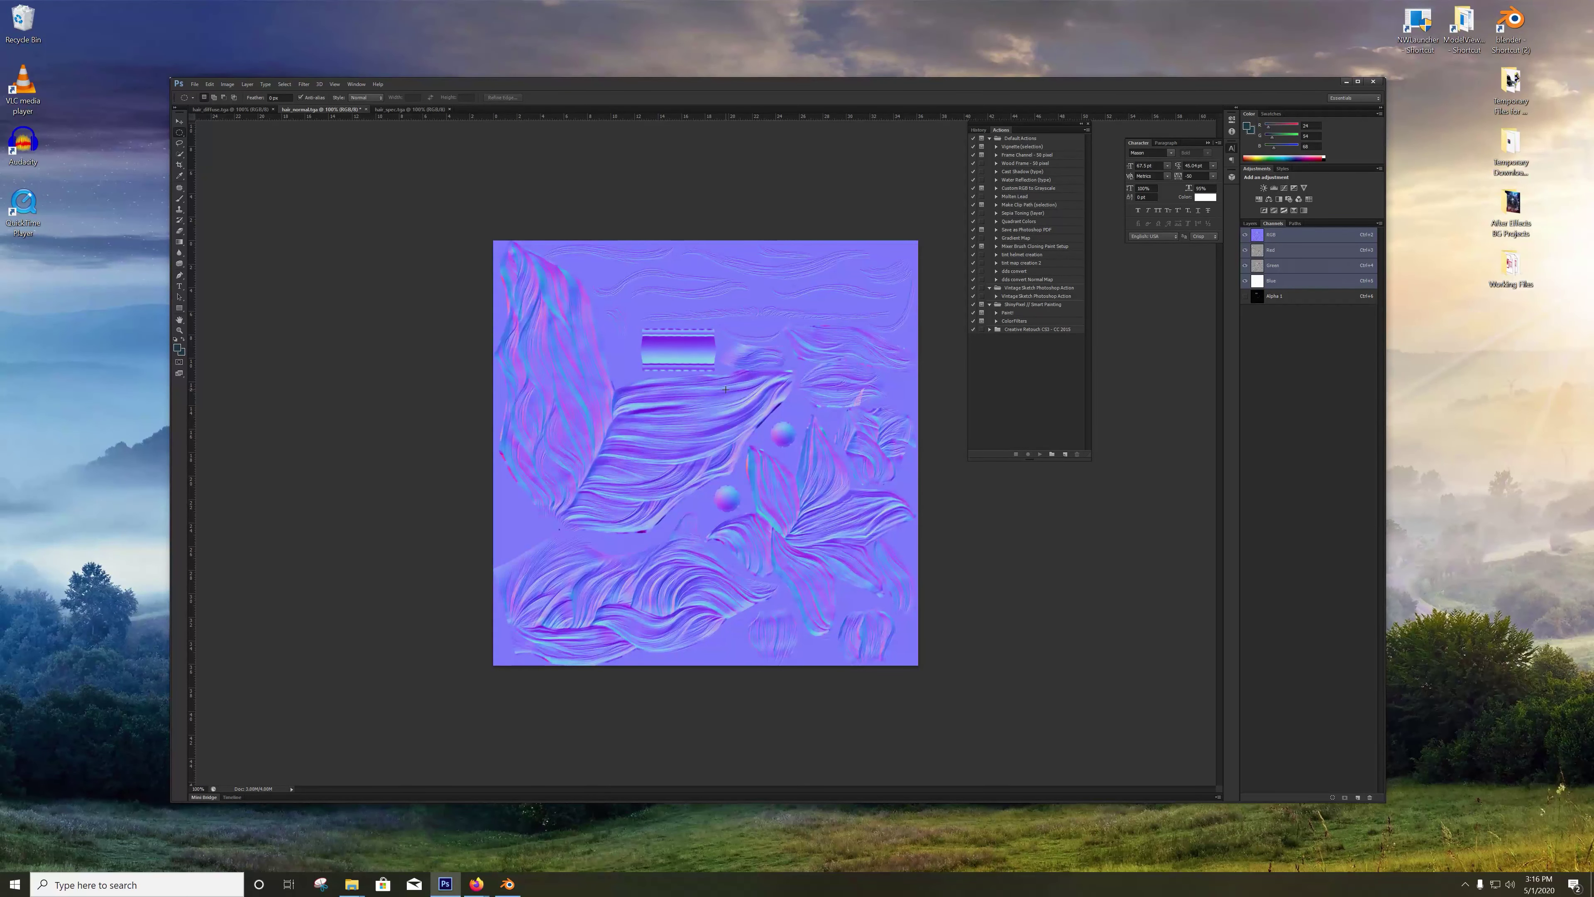
key("ctrl+s")
Step: Copy the entire normal map image and paste it as a new layer in the hair_diffuse texture
key("ctrl+a")
left_click(243, 110)
key("ctrl+v")
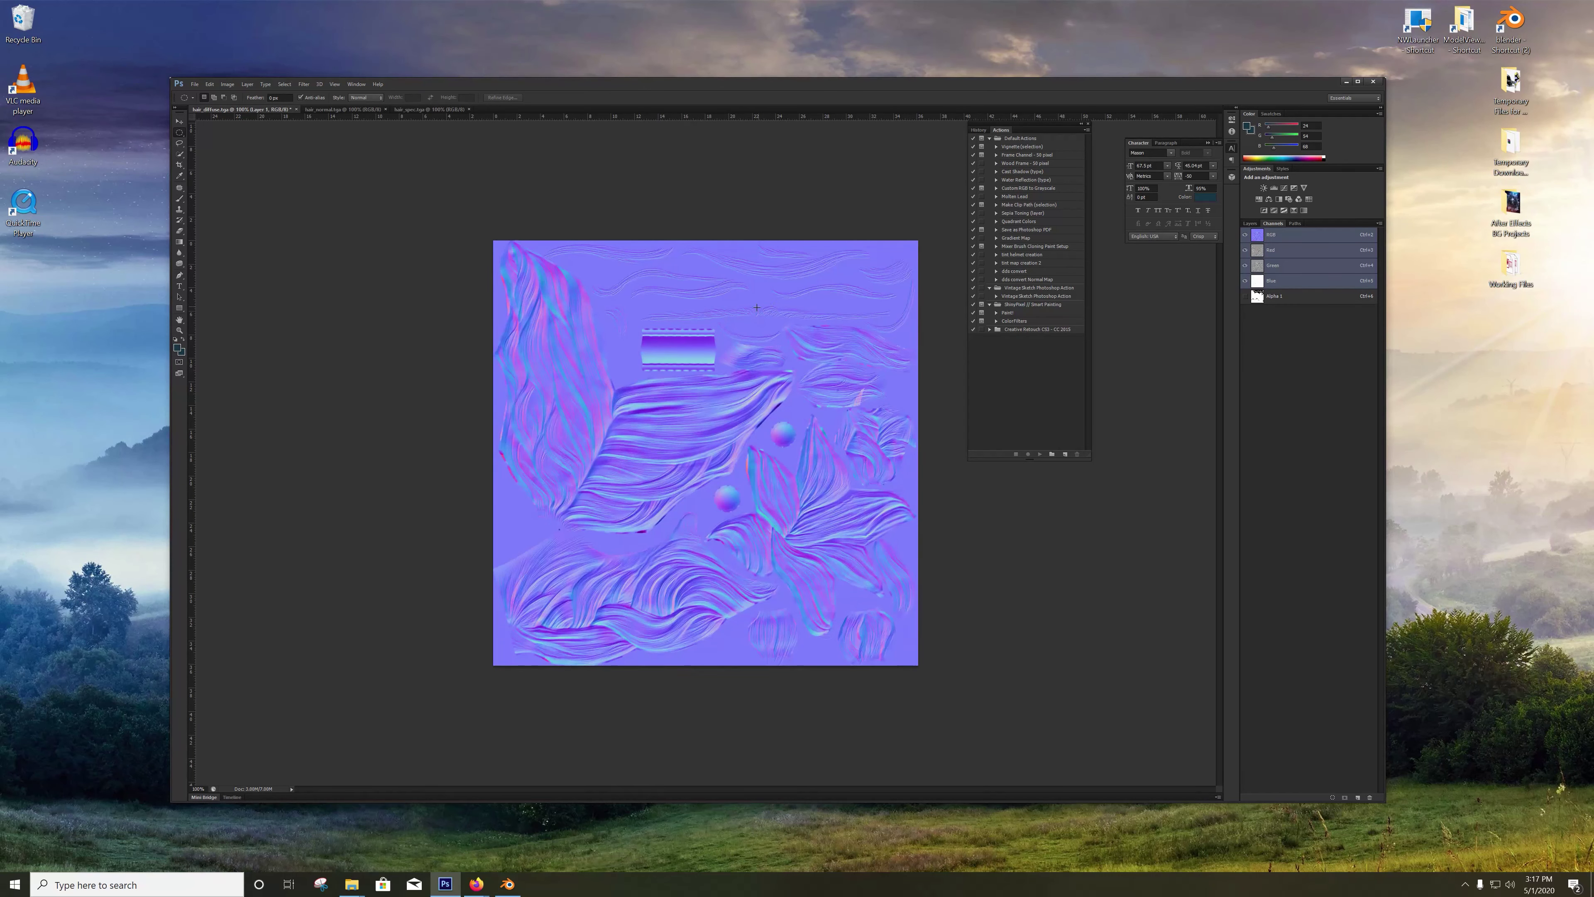
left_click(1249, 224)
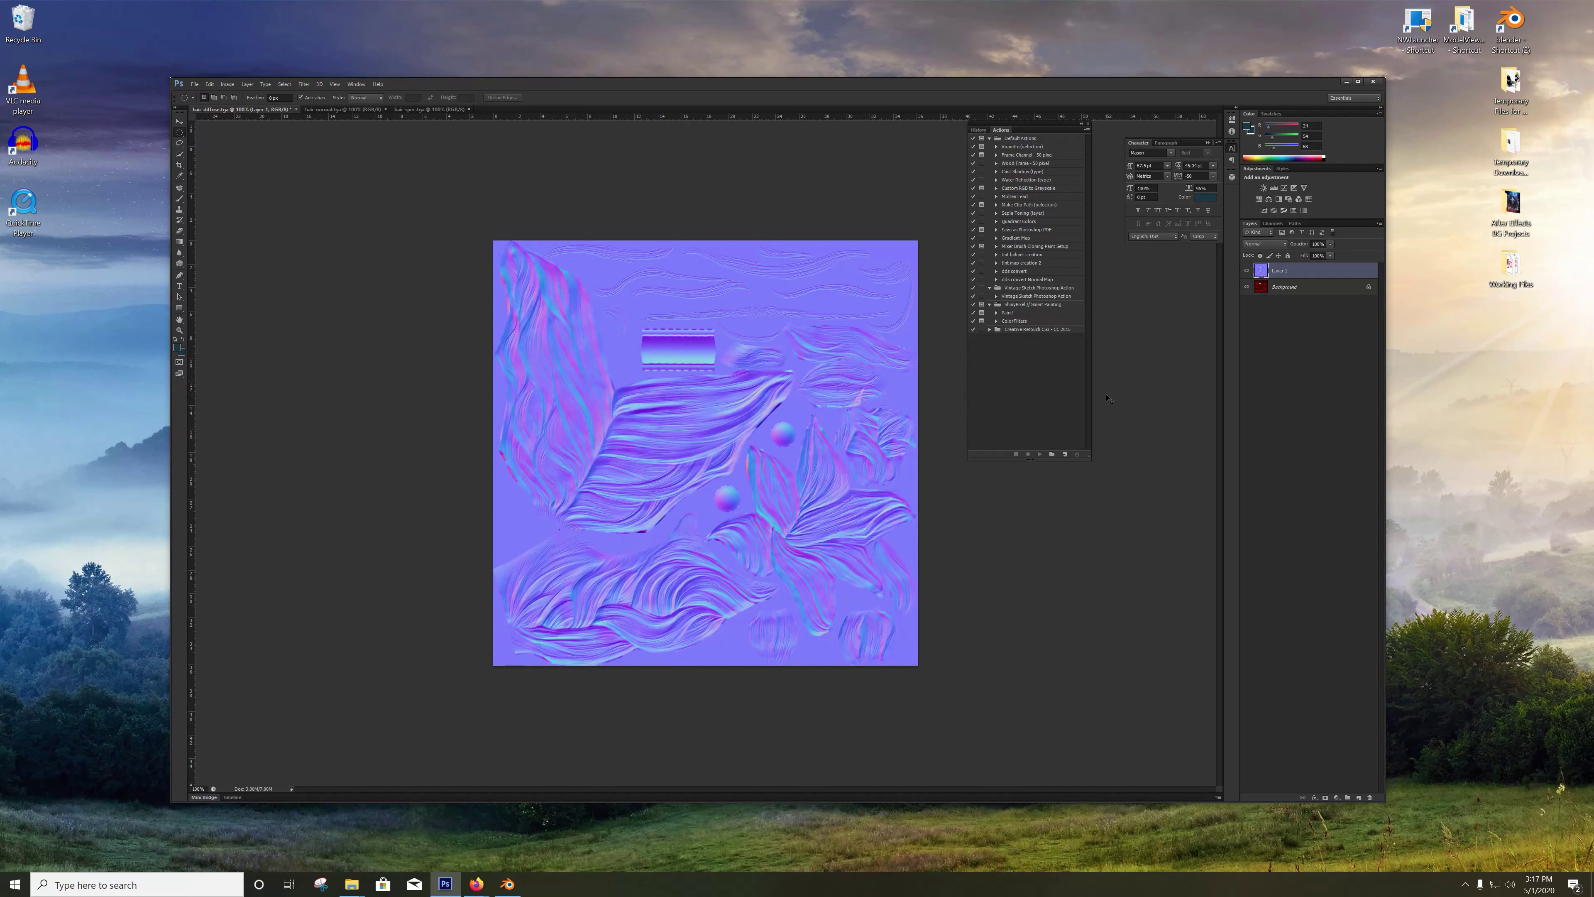
Step: Desaturate the pasted normal map layer and apply automatic Levels with darkened midtones for stronger contrast
key("ctrl+shift+u")
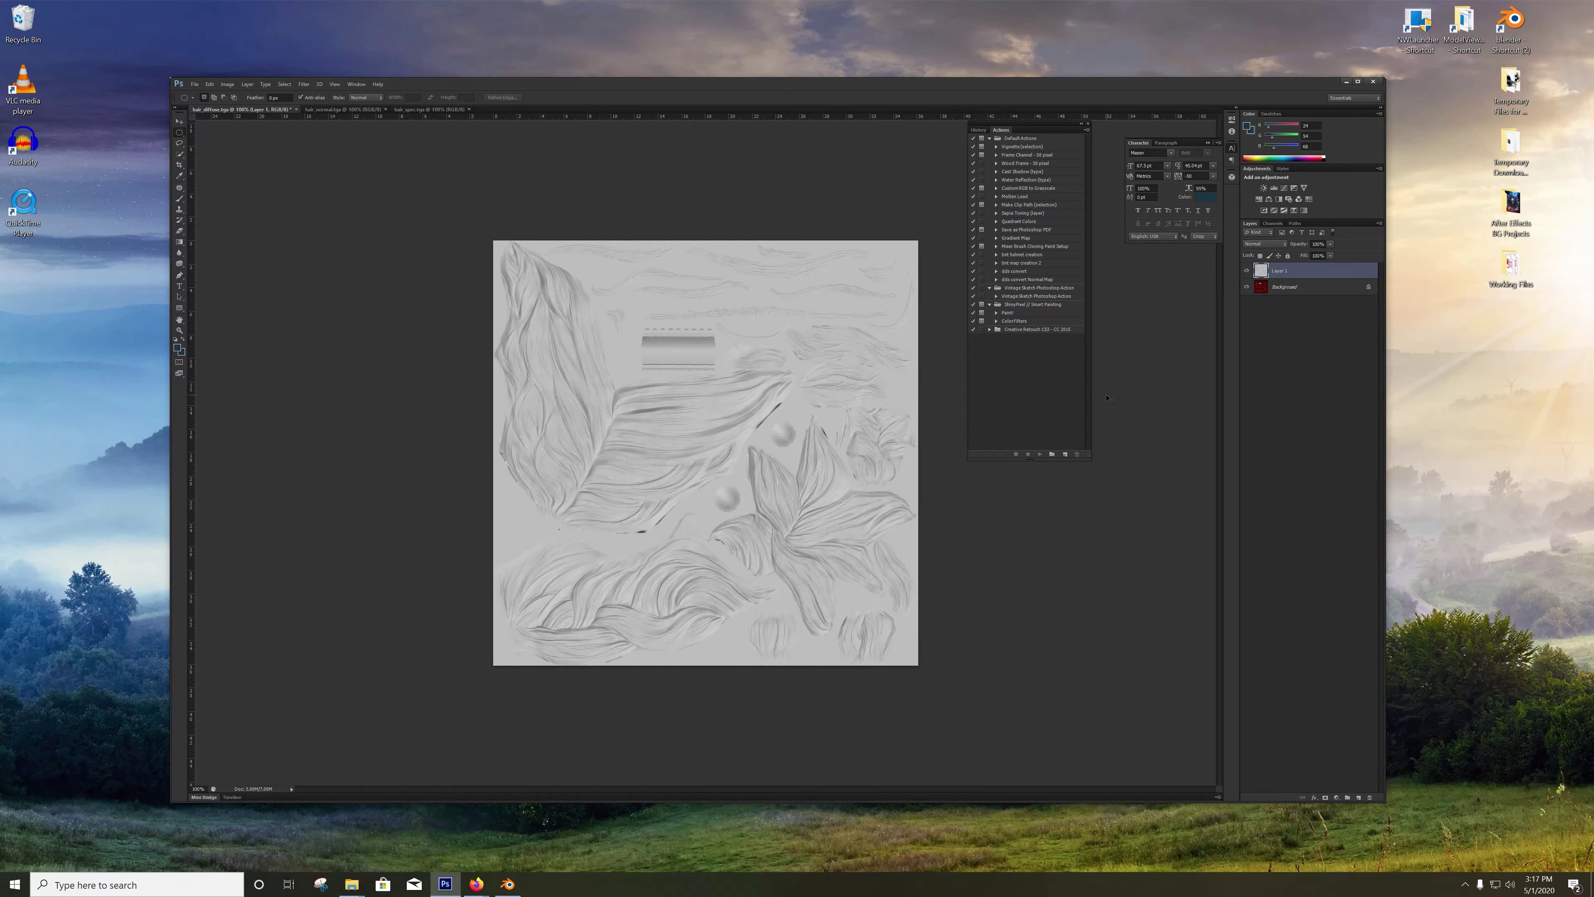
key("ctrl+l")
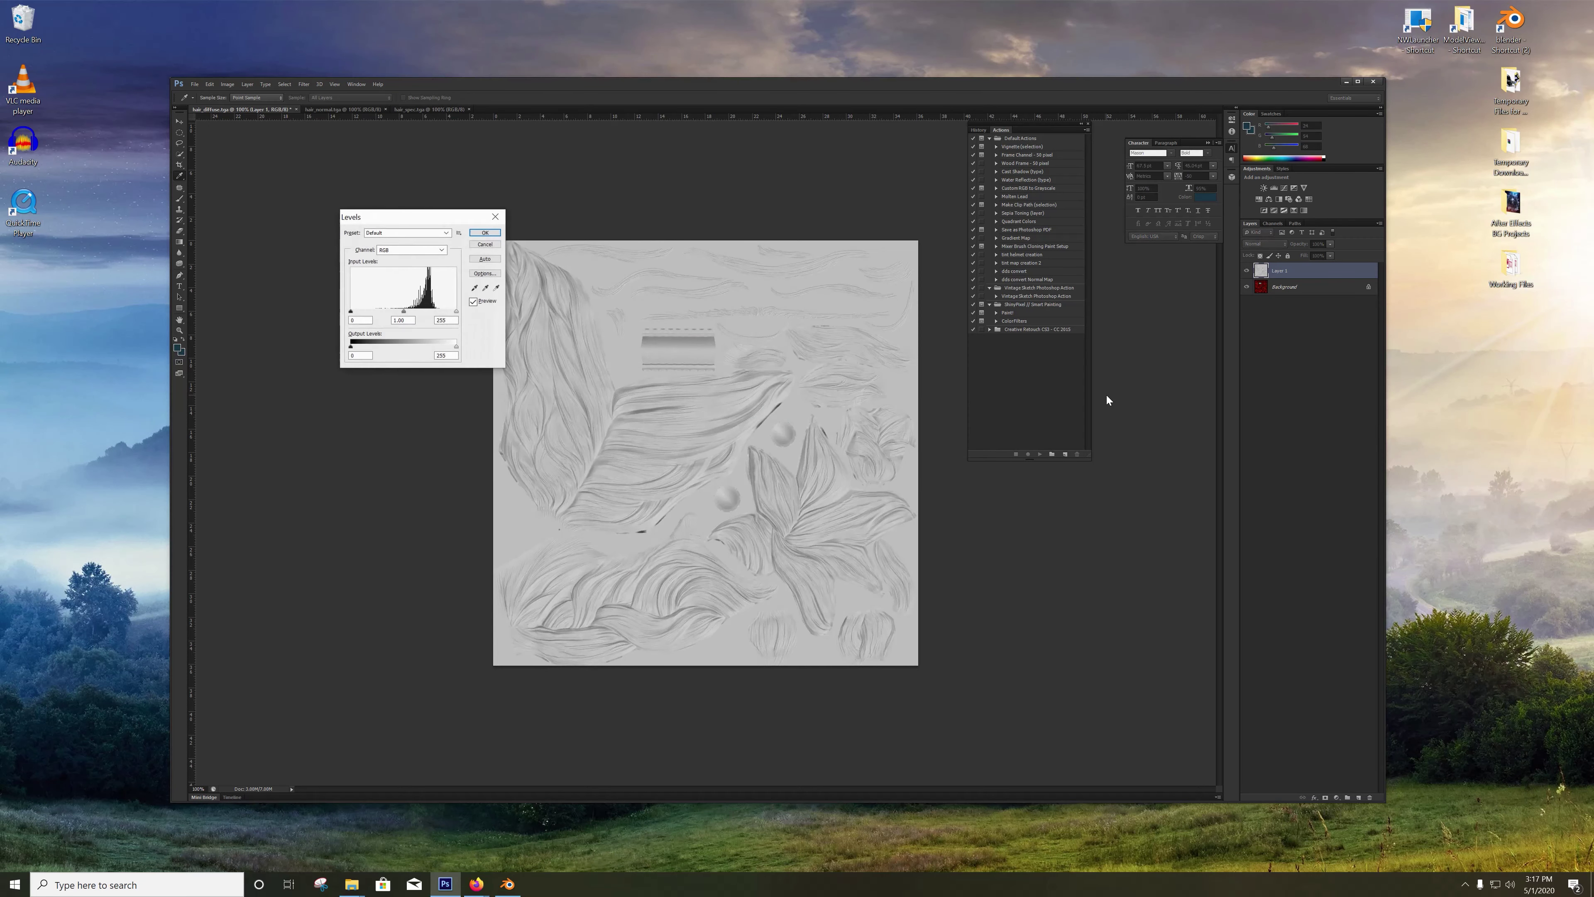
left_click(479, 259)
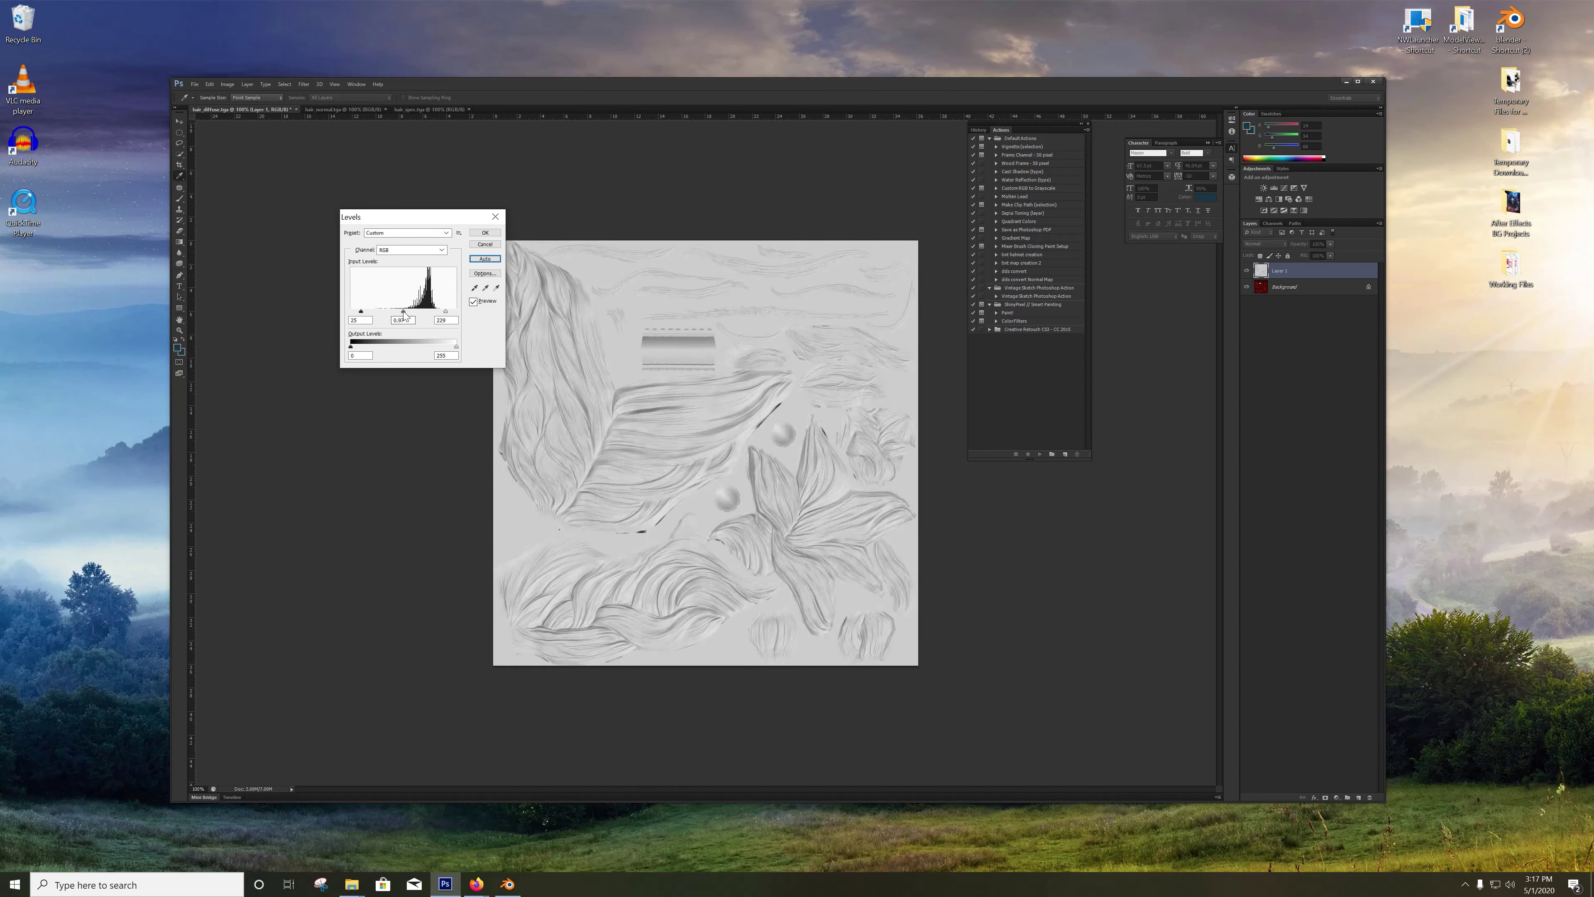
left_click_drag(404, 314, 426, 315)
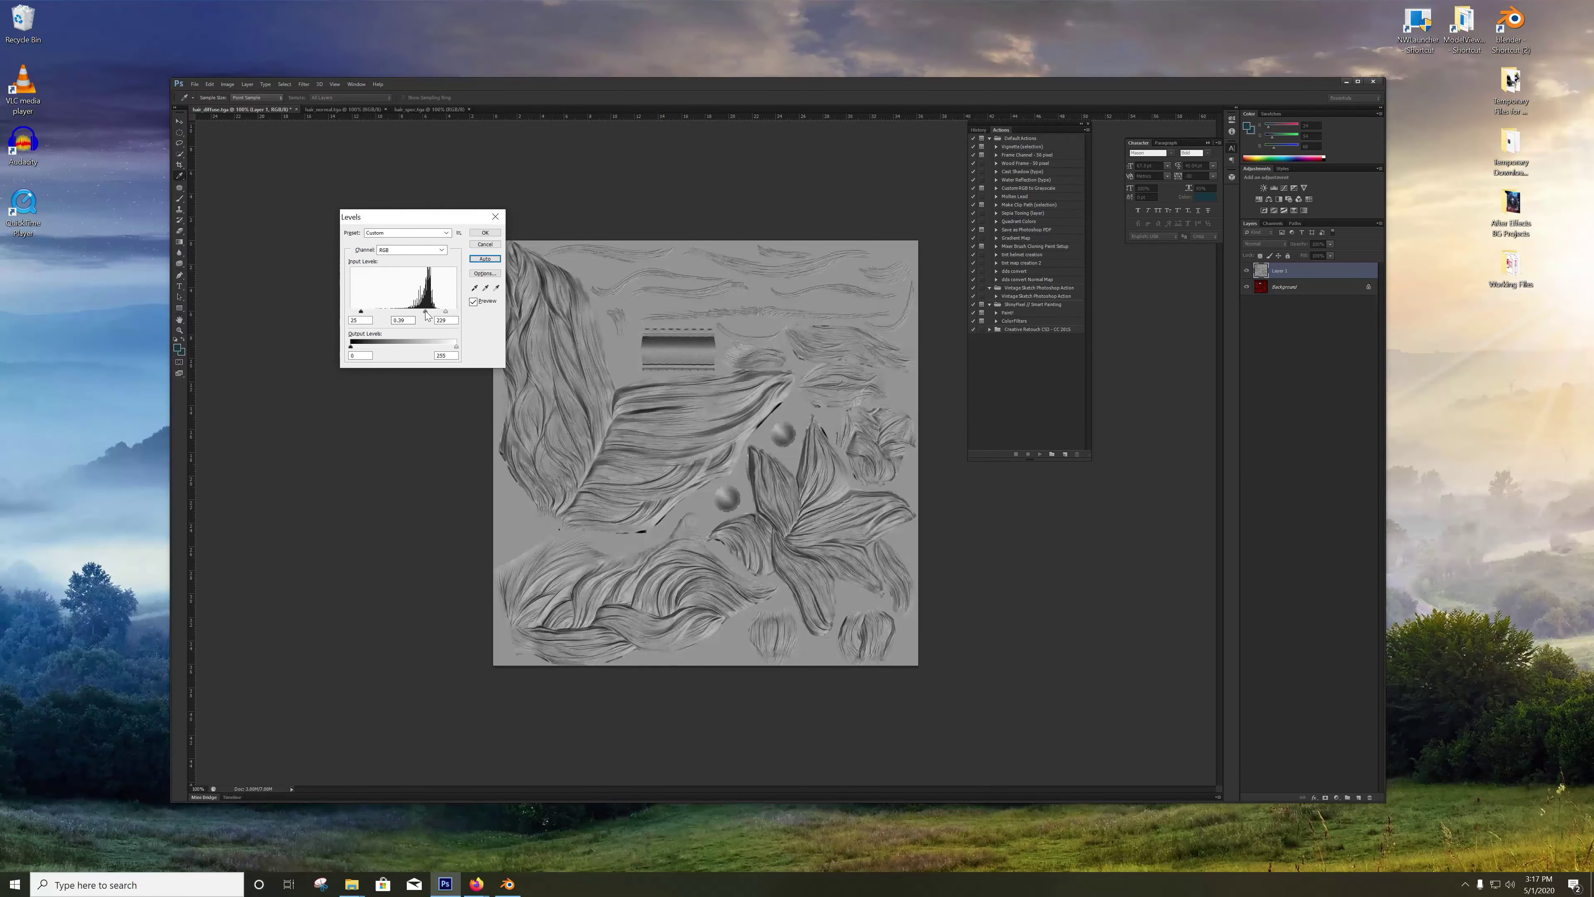
left_click(485, 233)
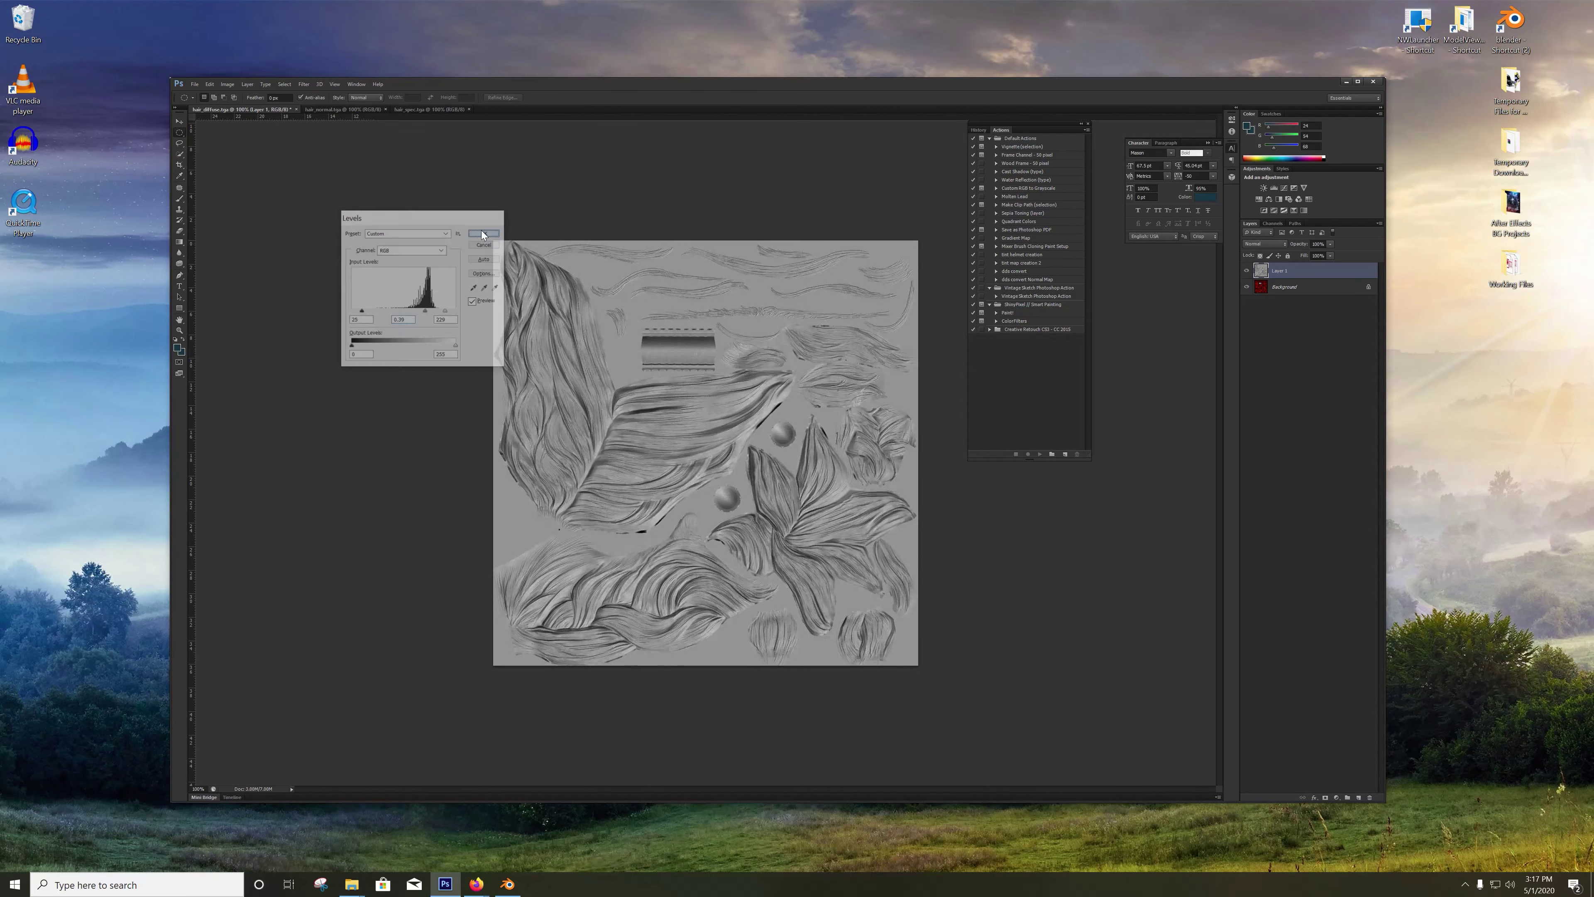
Step: Try the Difference and Overlay blend modes on the pasted grayscale layer and compare the texture with the layer hidden and shown
left_click(1264, 244)
left_click(1271, 444)
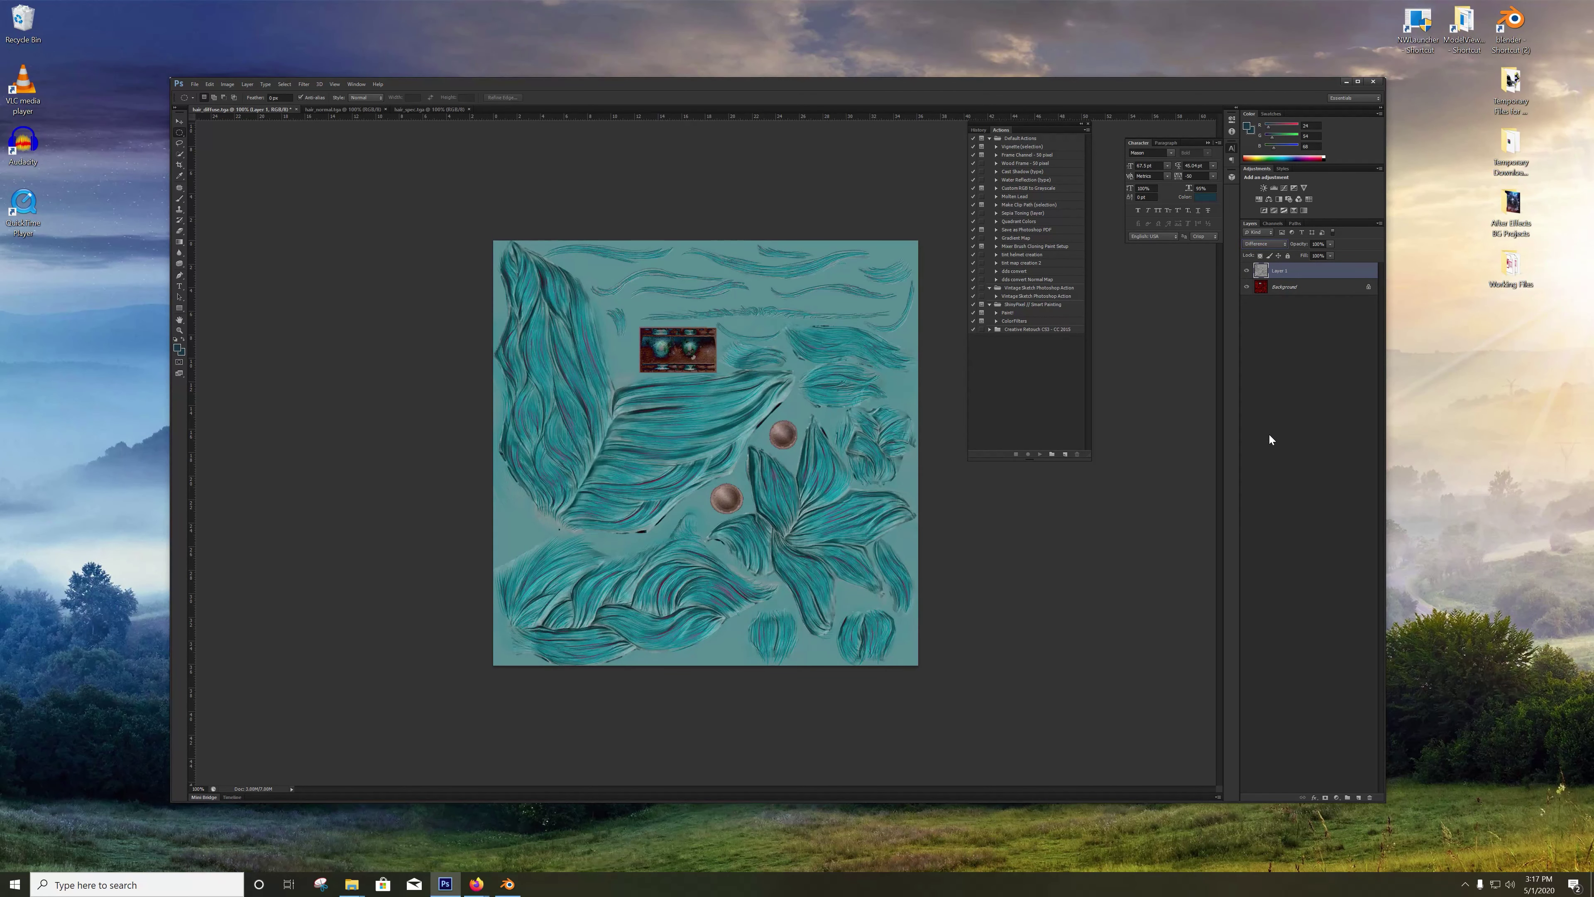
left_click(1258, 243)
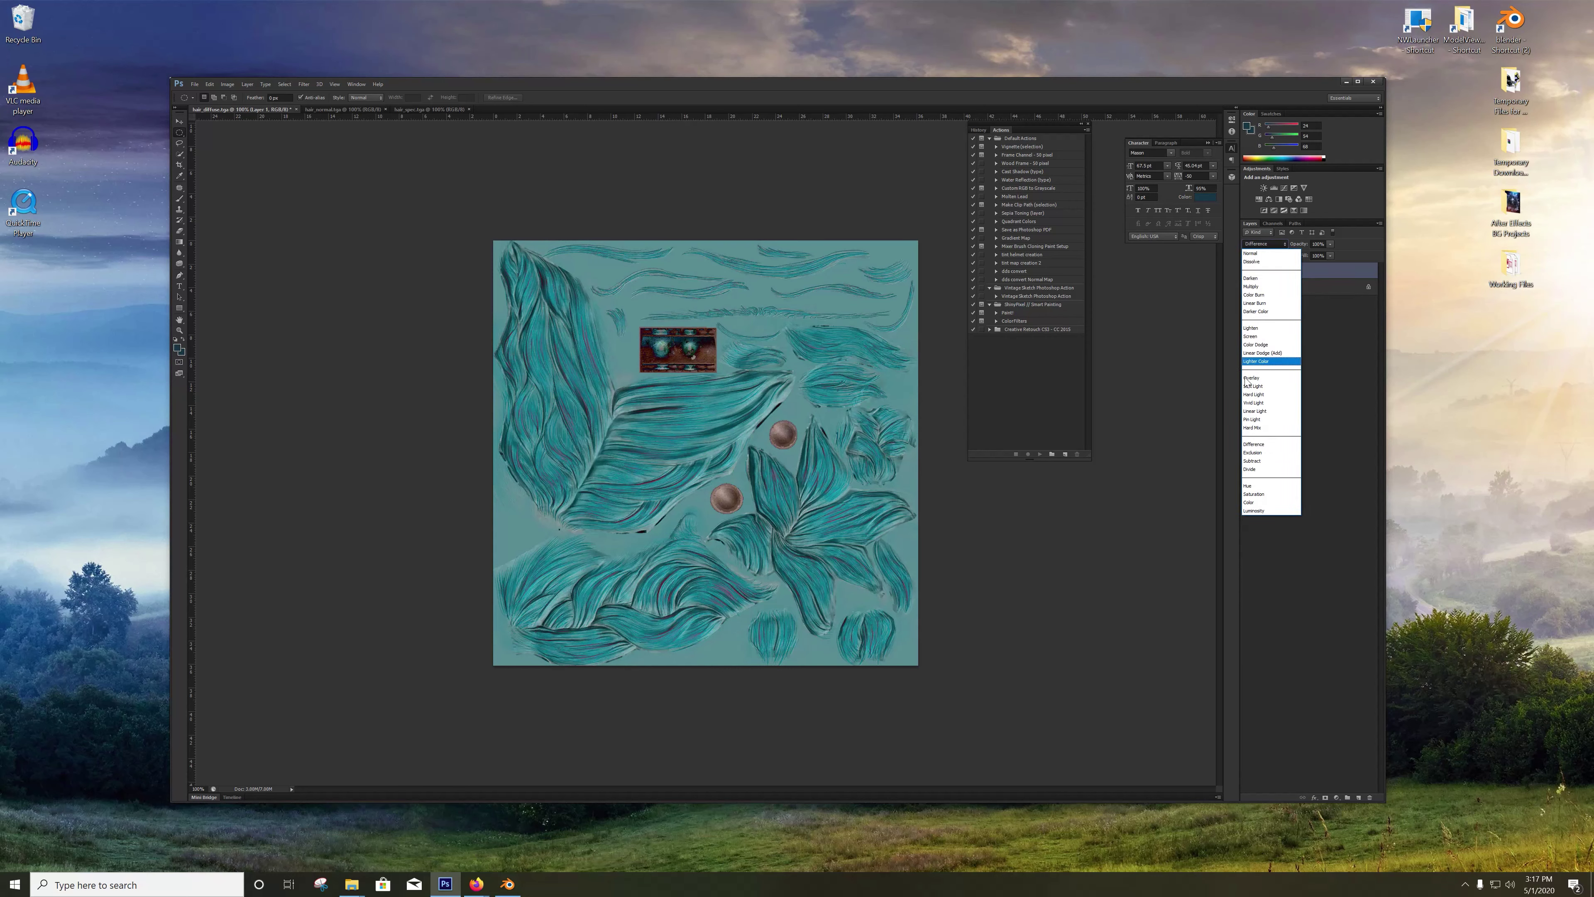
left_click(1271, 377)
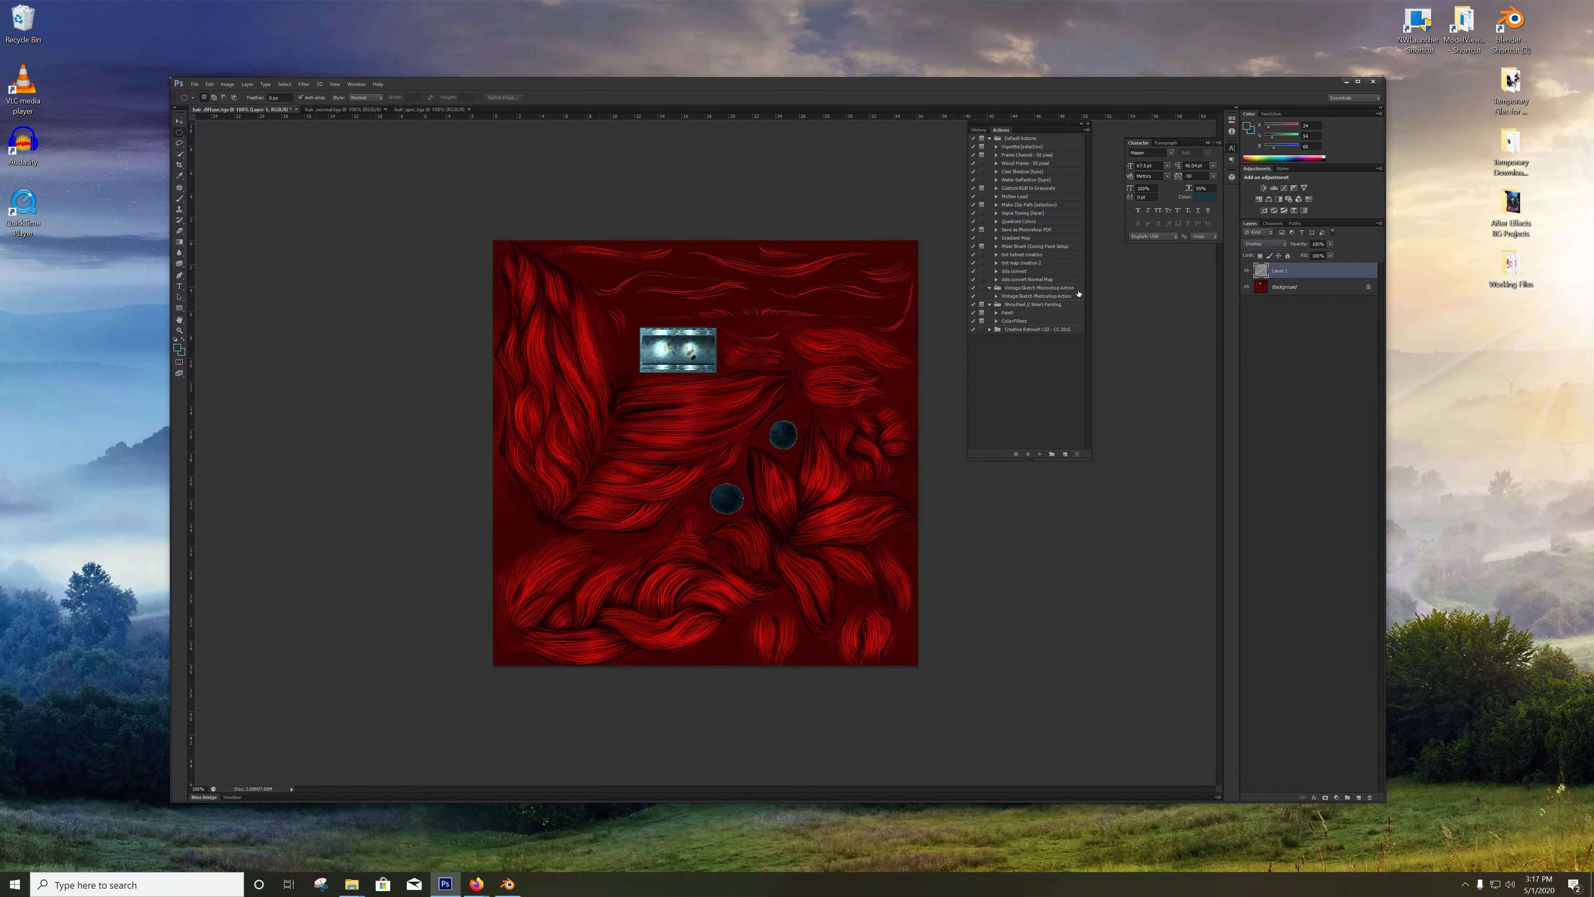
left_click(1247, 271)
left_click(1247, 271)
Step: Set the pasted grayscale layer's blend mode to Soft Light and lower its opacity to 50%
left_click(1264, 244)
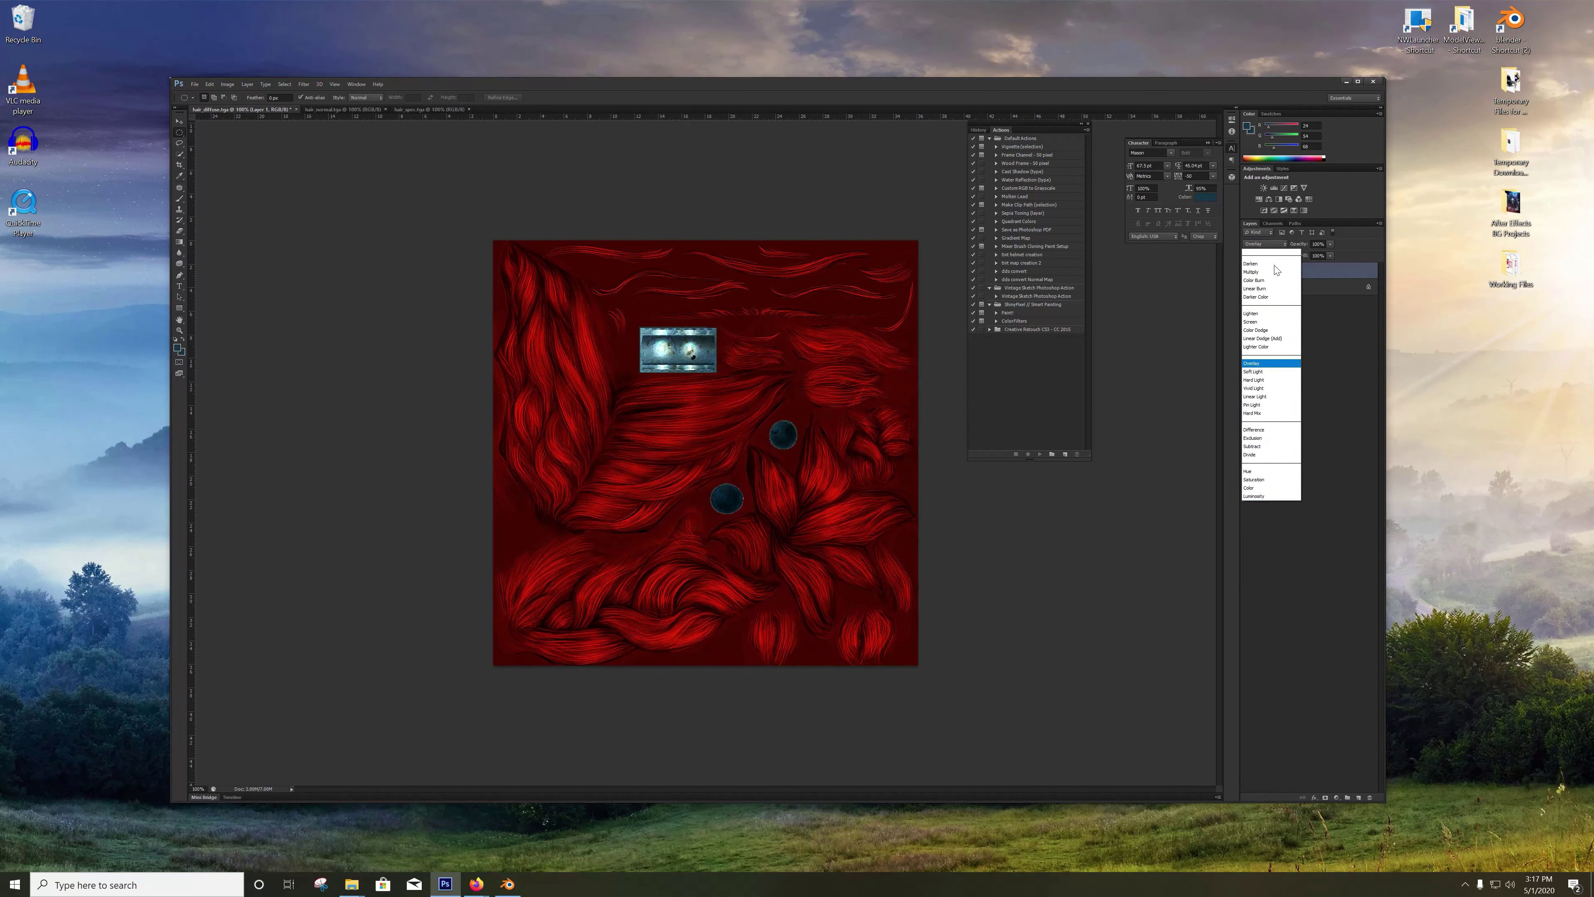
left_click(1265, 359)
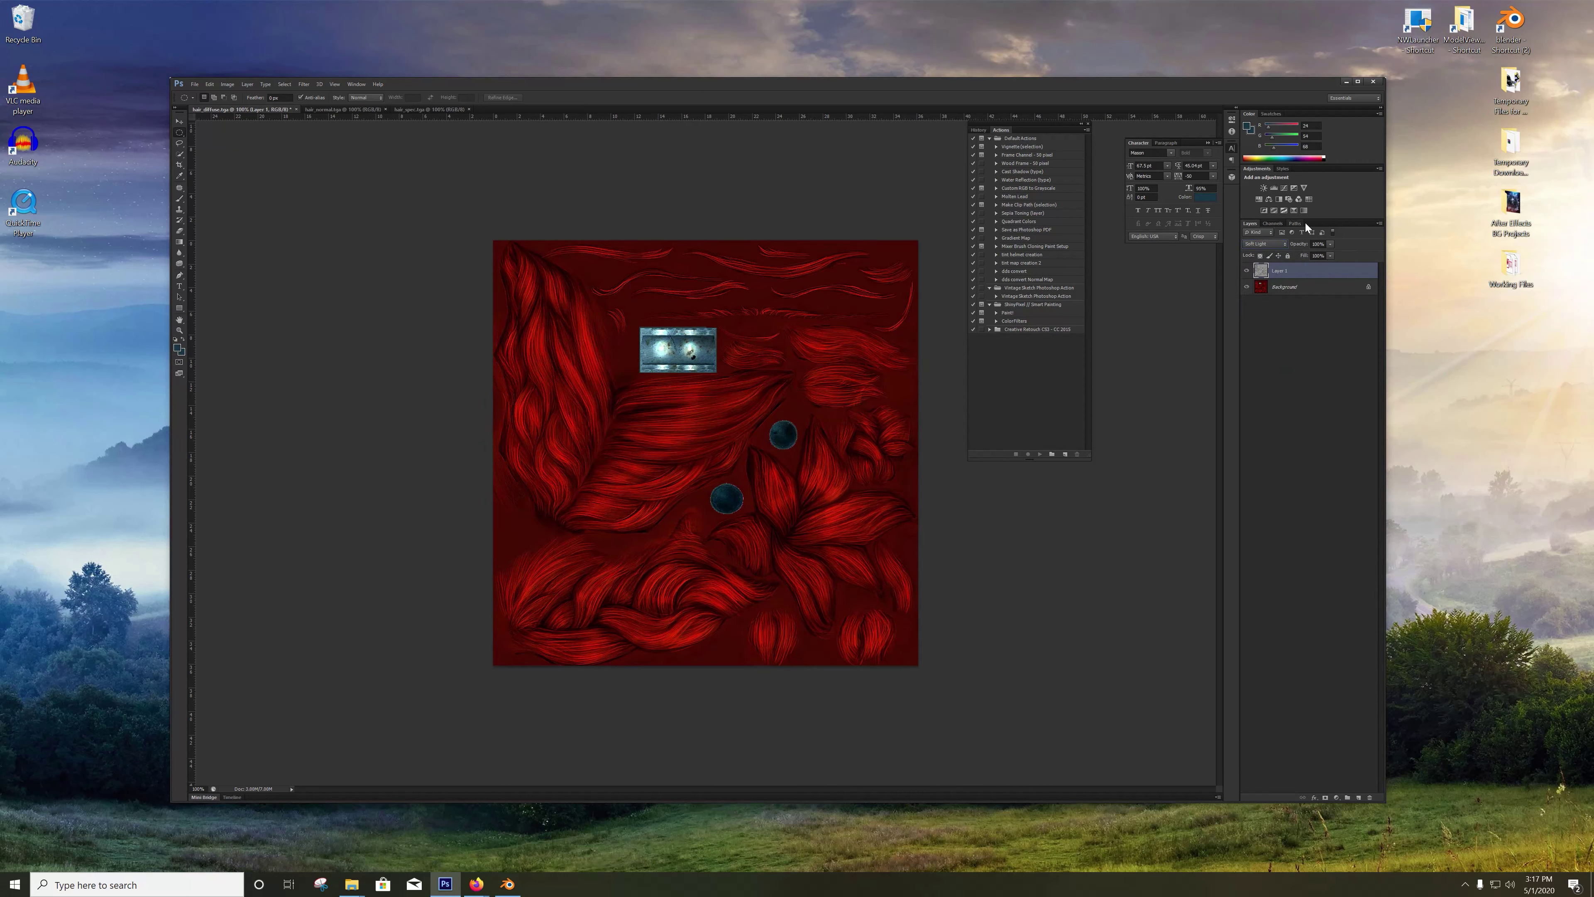
left_click(1330, 244)
mouse_move(1325, 252)
left_mouse_down()
mouse_move(1288, 253)
mouse_move(1307, 257)
left_mouse_up()
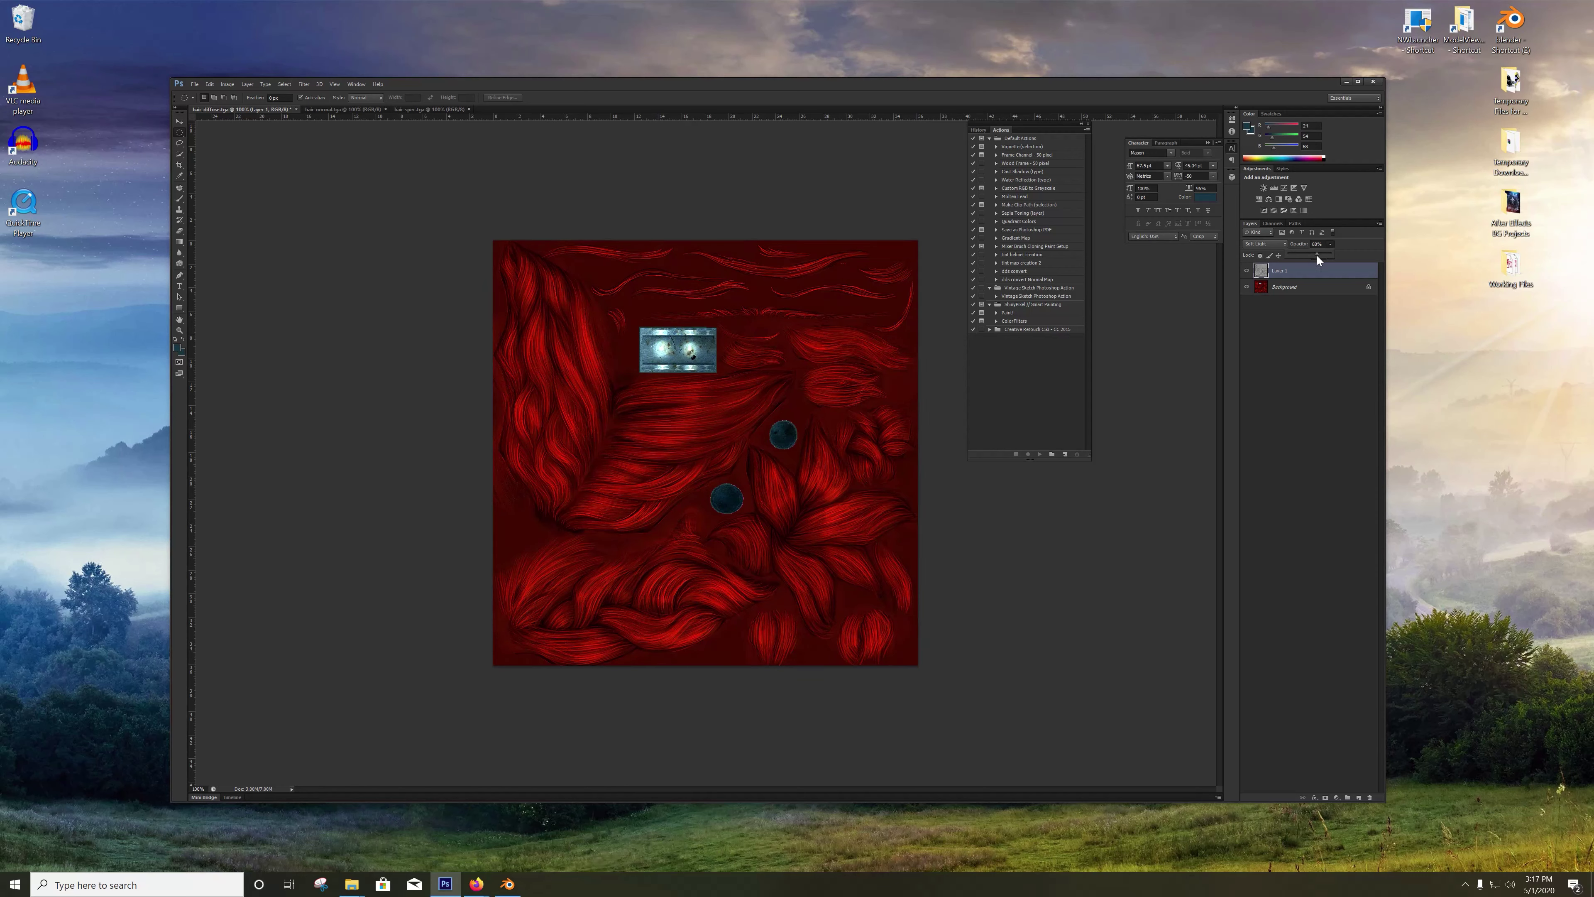
left_click_drag(1312, 256, 1312, 254)
type("50")
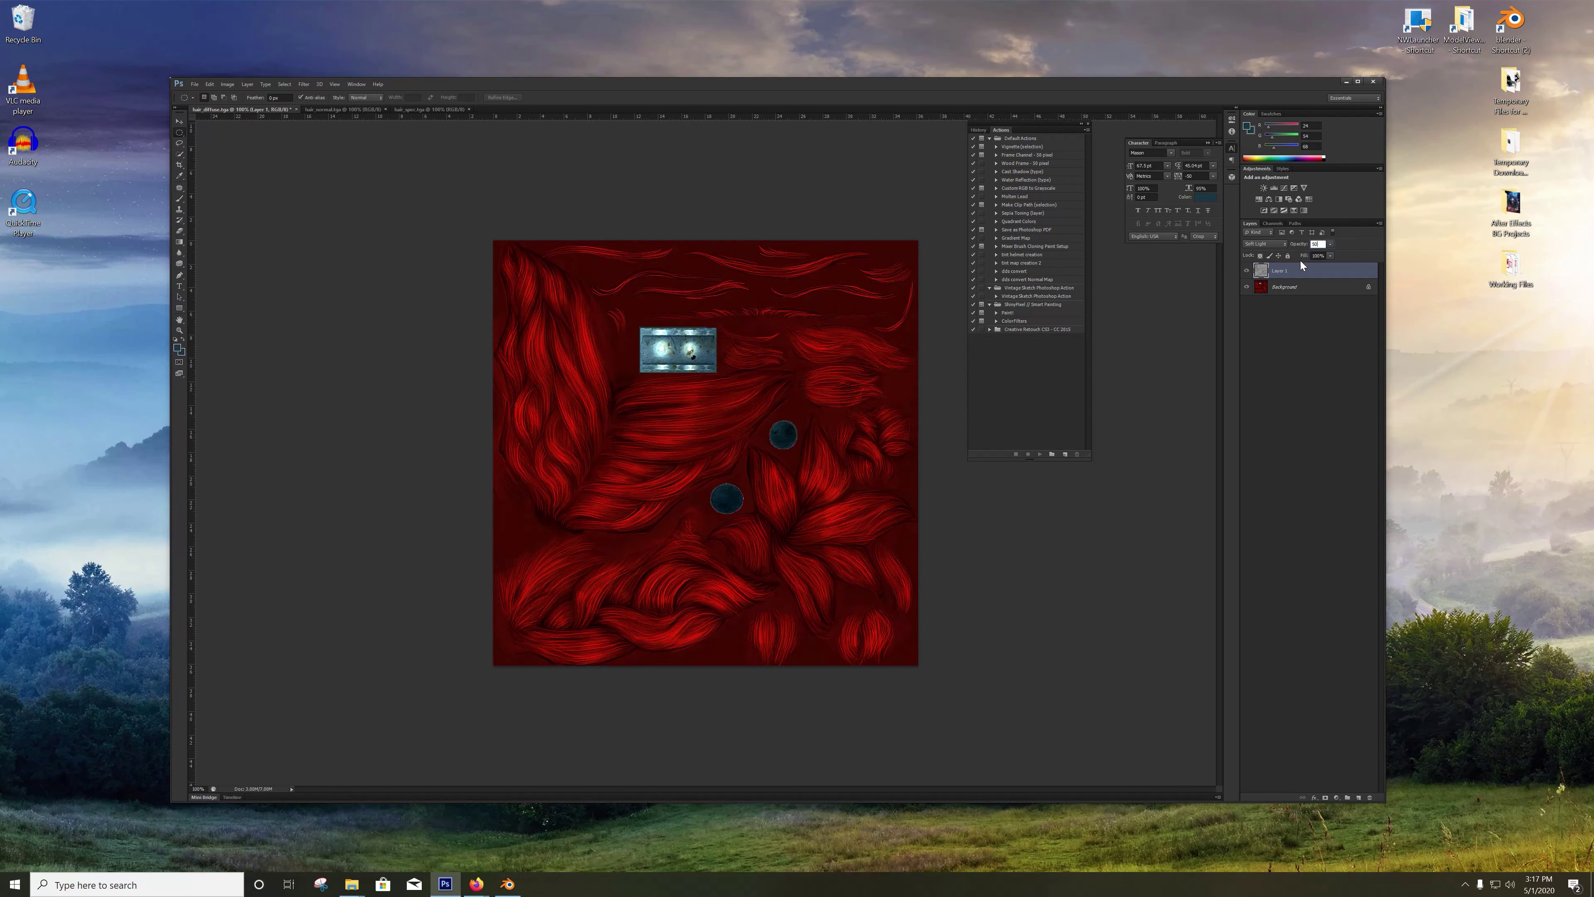
left_click(1287, 419)
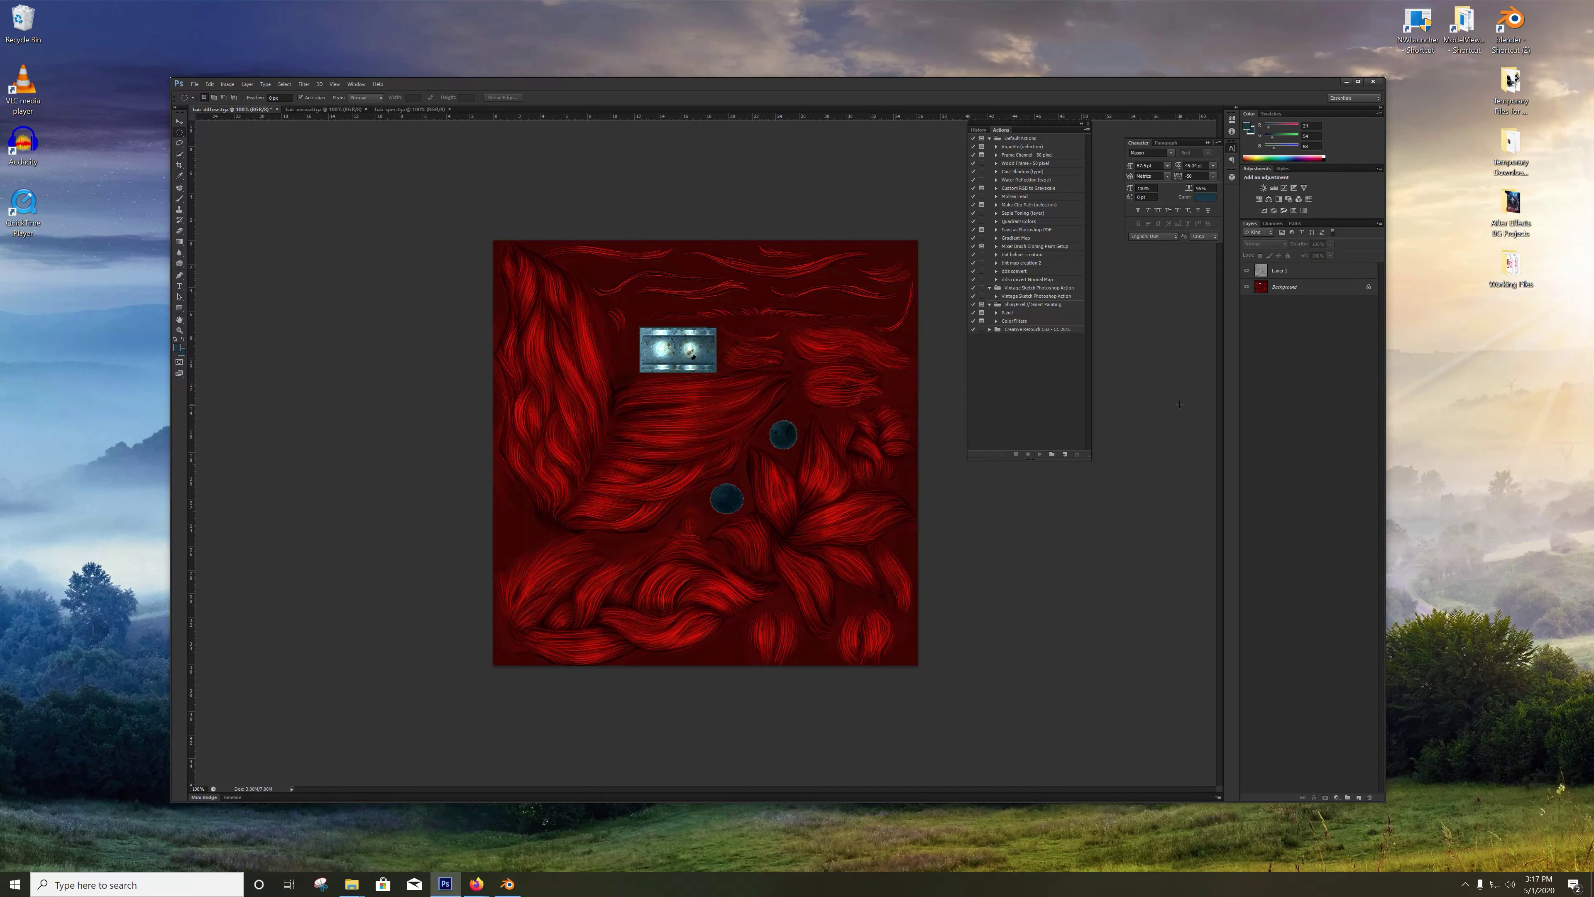
Step: Merge the Soft Light layer with the Background layer and save the hair_diffuse texture
left_click(1306, 275)
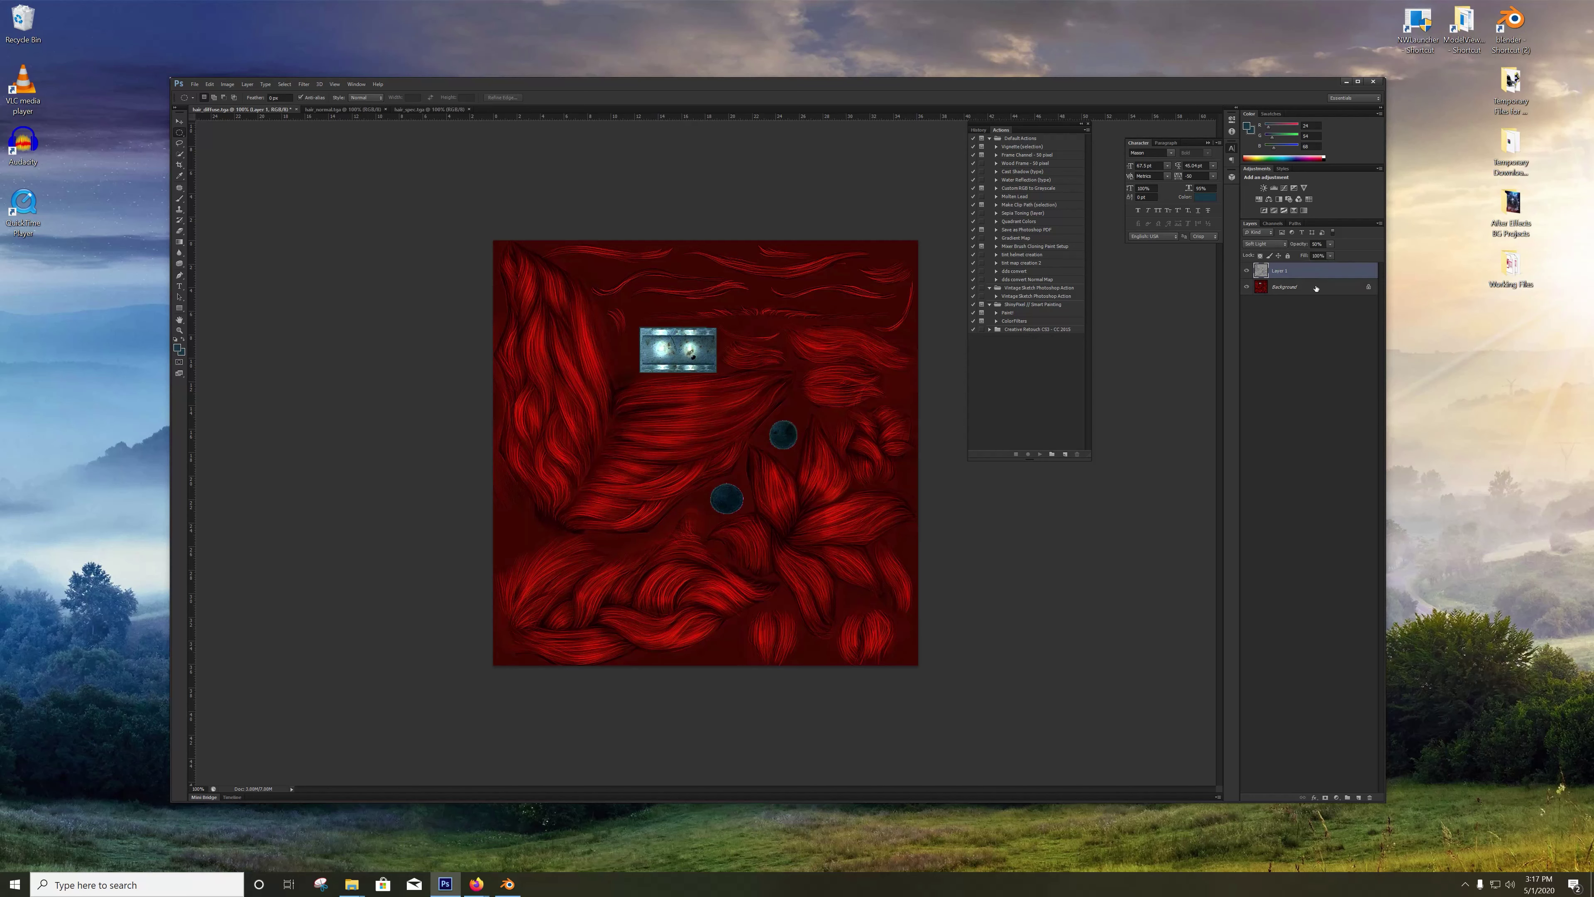
left_click(1306, 287, "shift")
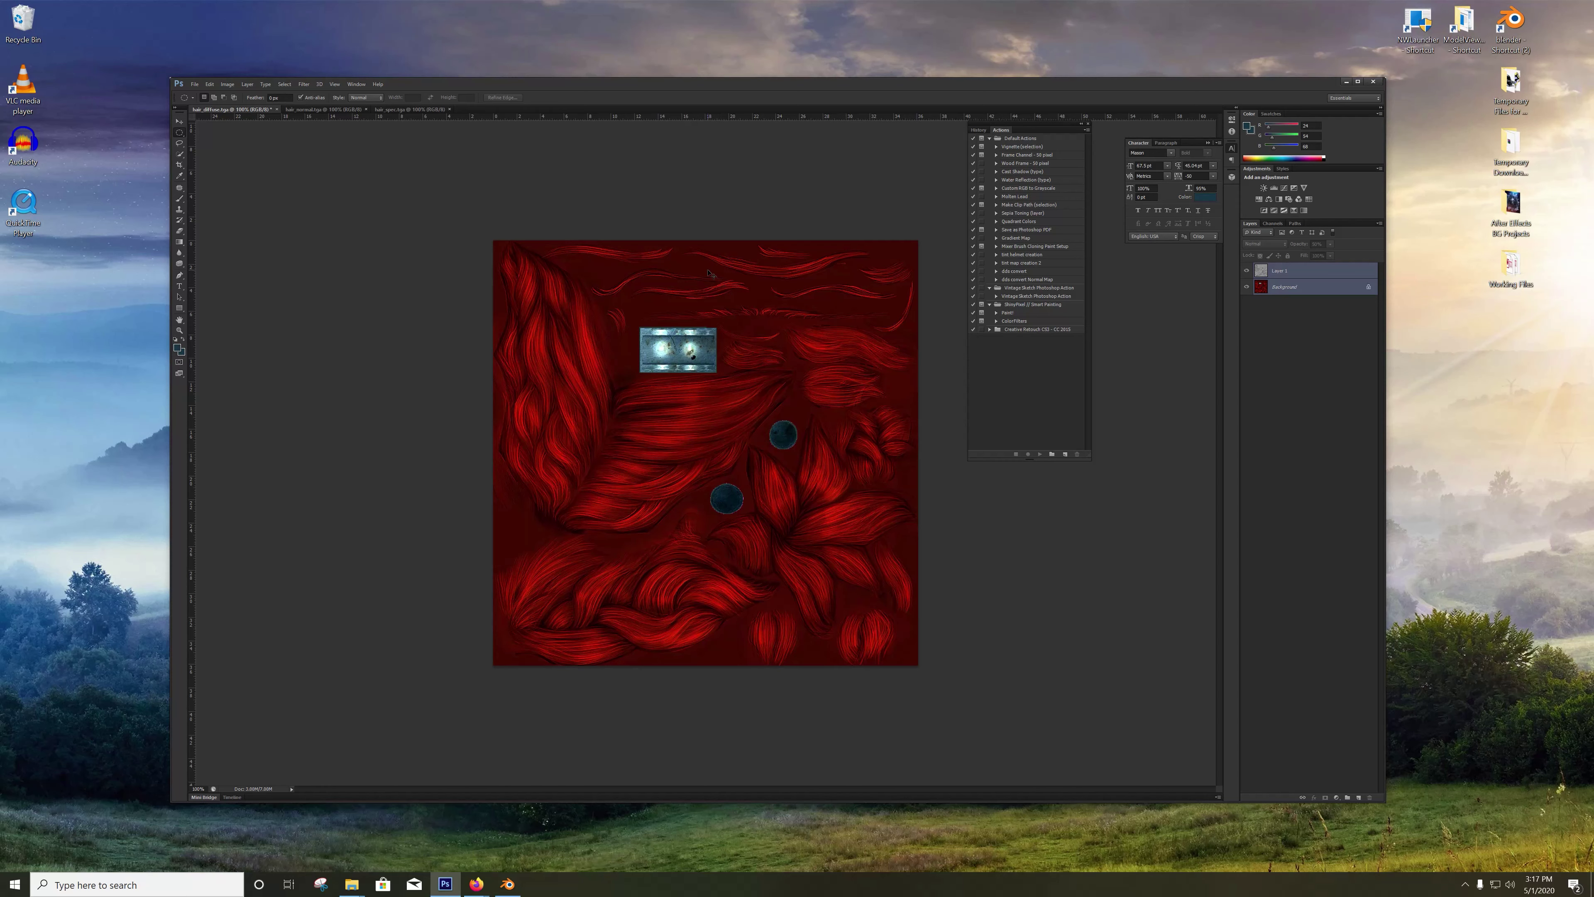
key("ctrl+e")
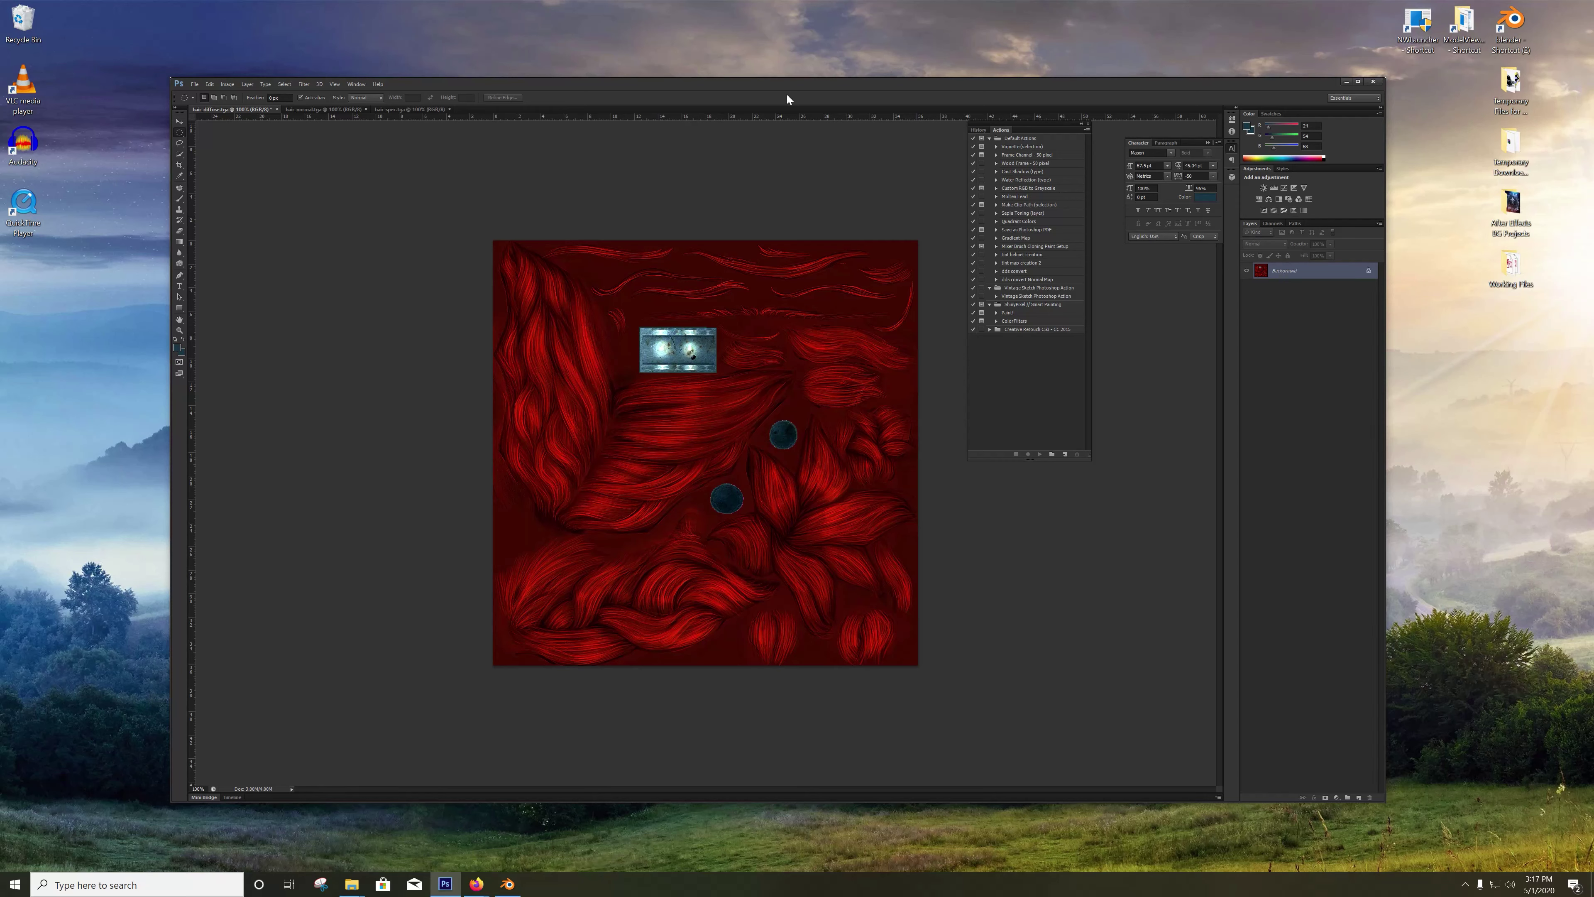
left_click(179, 120)
key("ctrl+s")
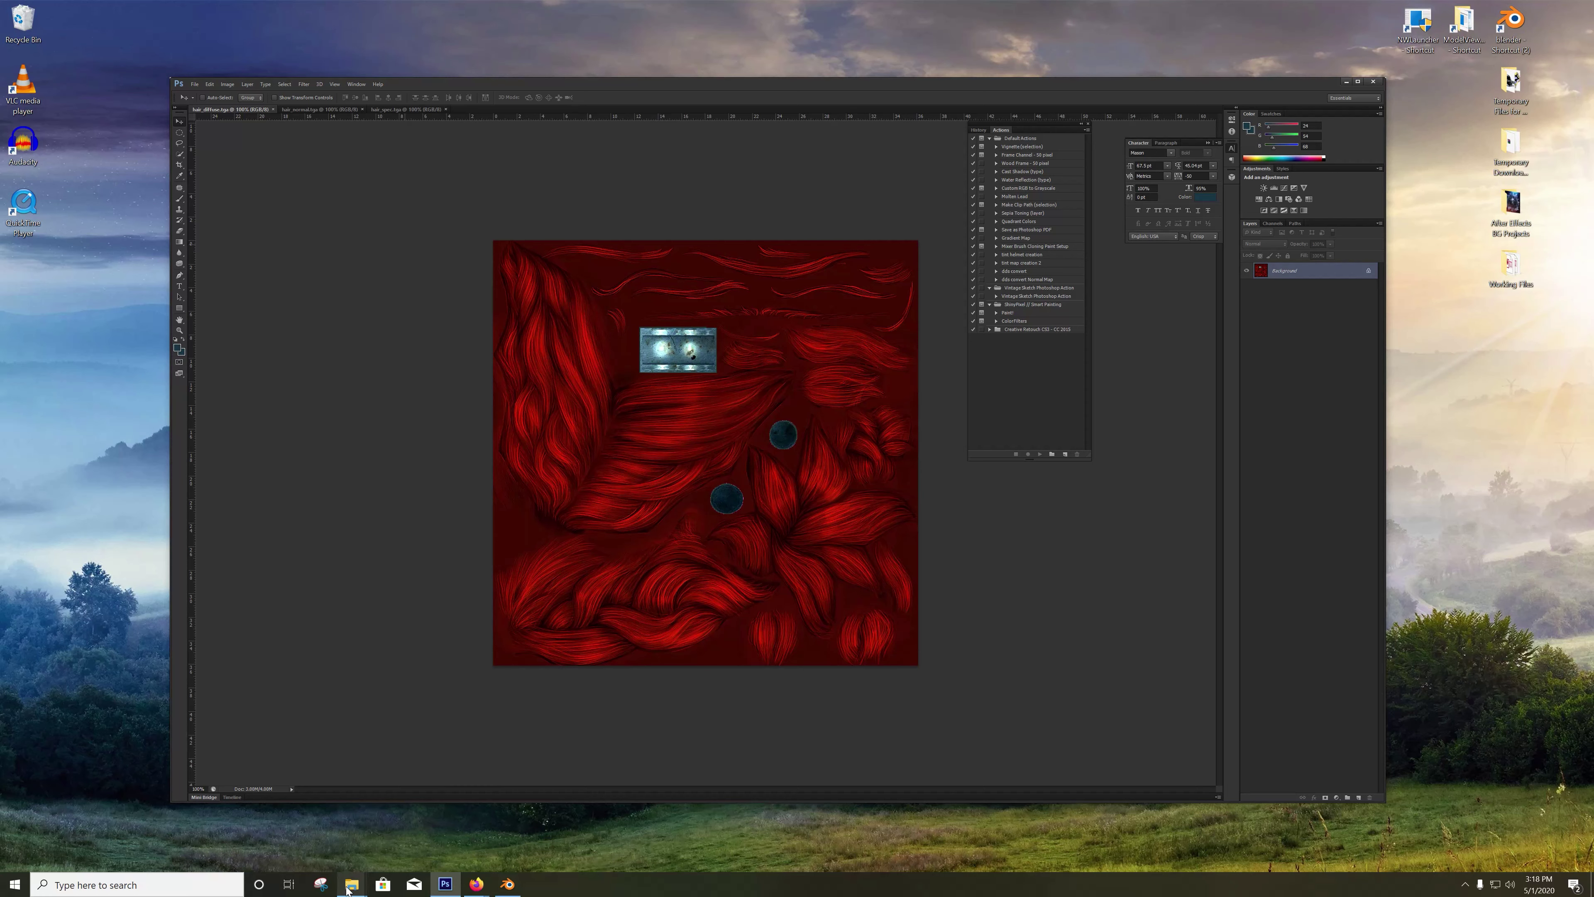
Step: Save the diffuse texture under the new name Tinuviel_Hair01_d in the Hair Tutorial folder as a 32 bits/pixel Targa with alpha channels
mouse_move(352, 885)
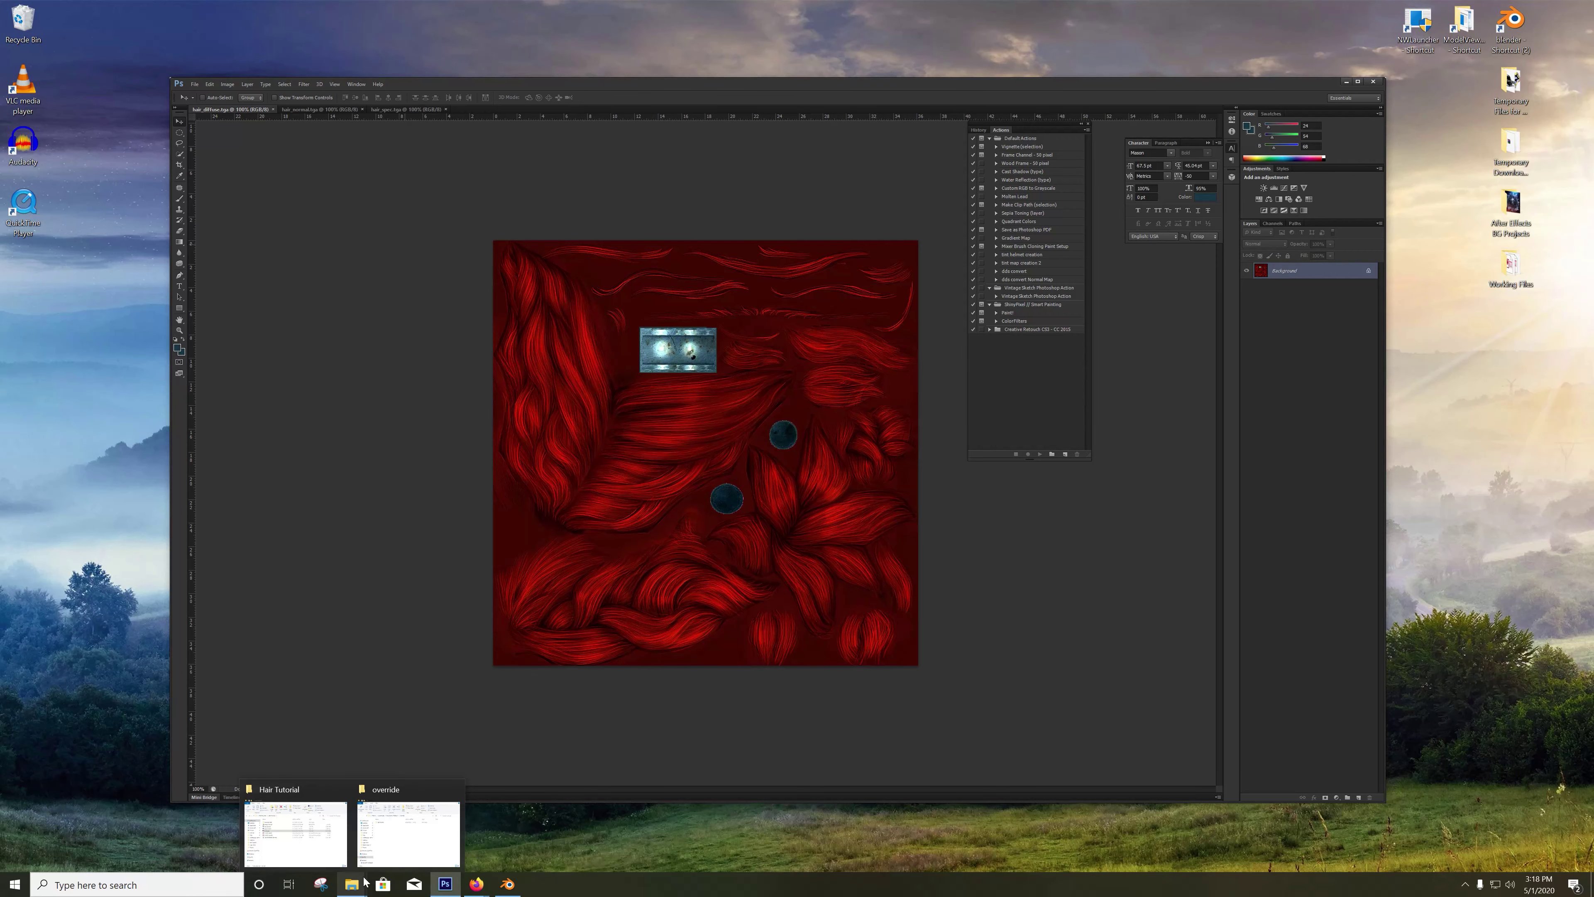
mouse_move(320, 824)
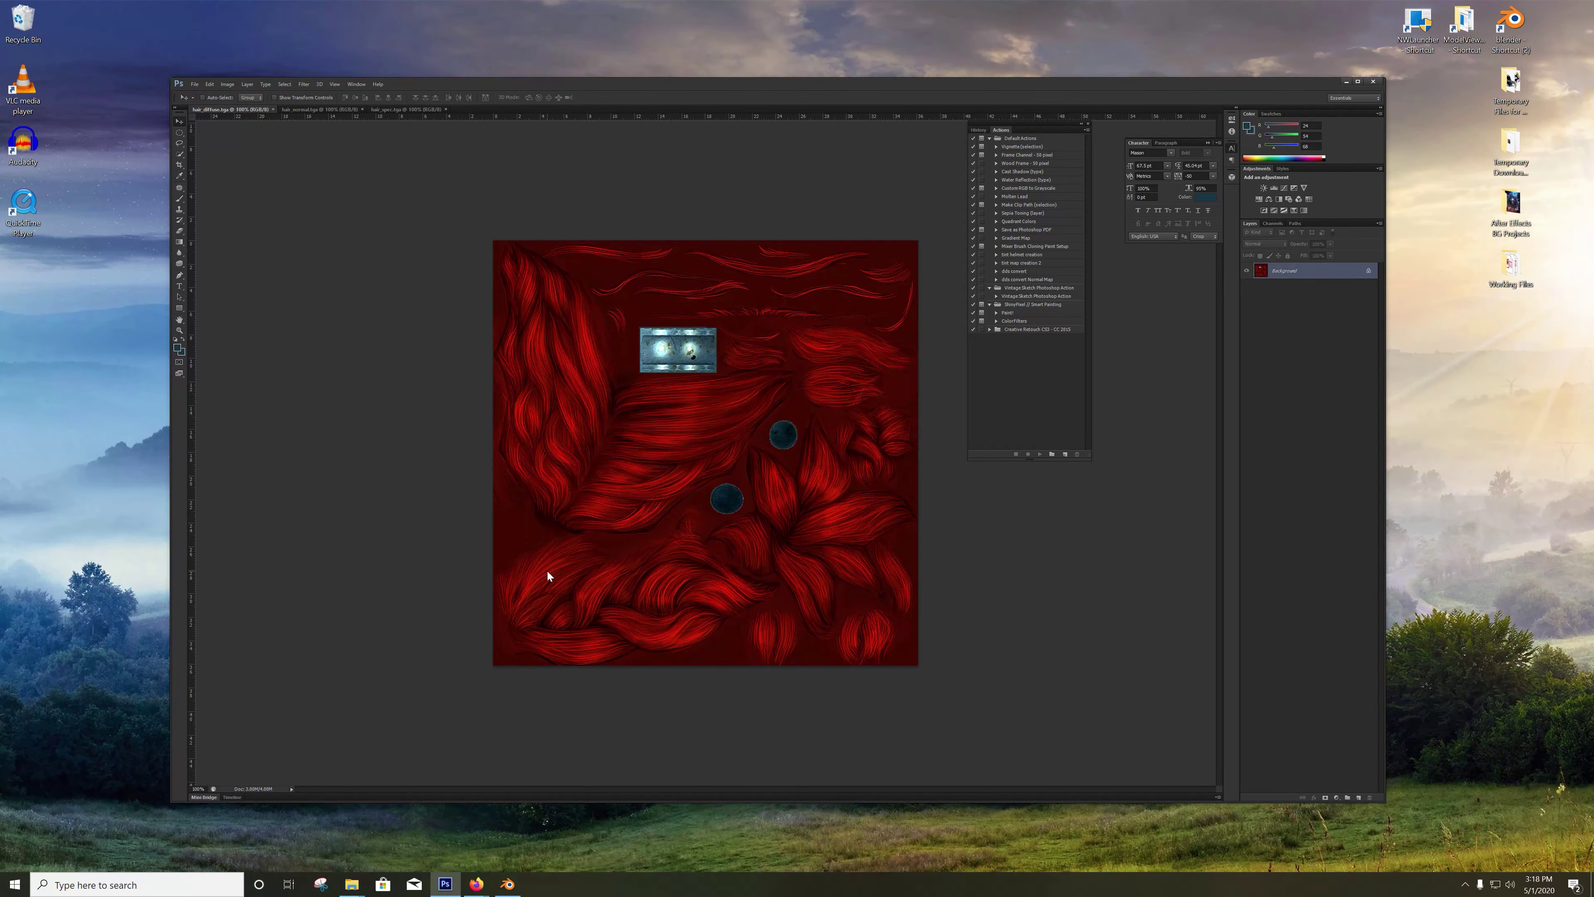
key("ctrl+shift+s")
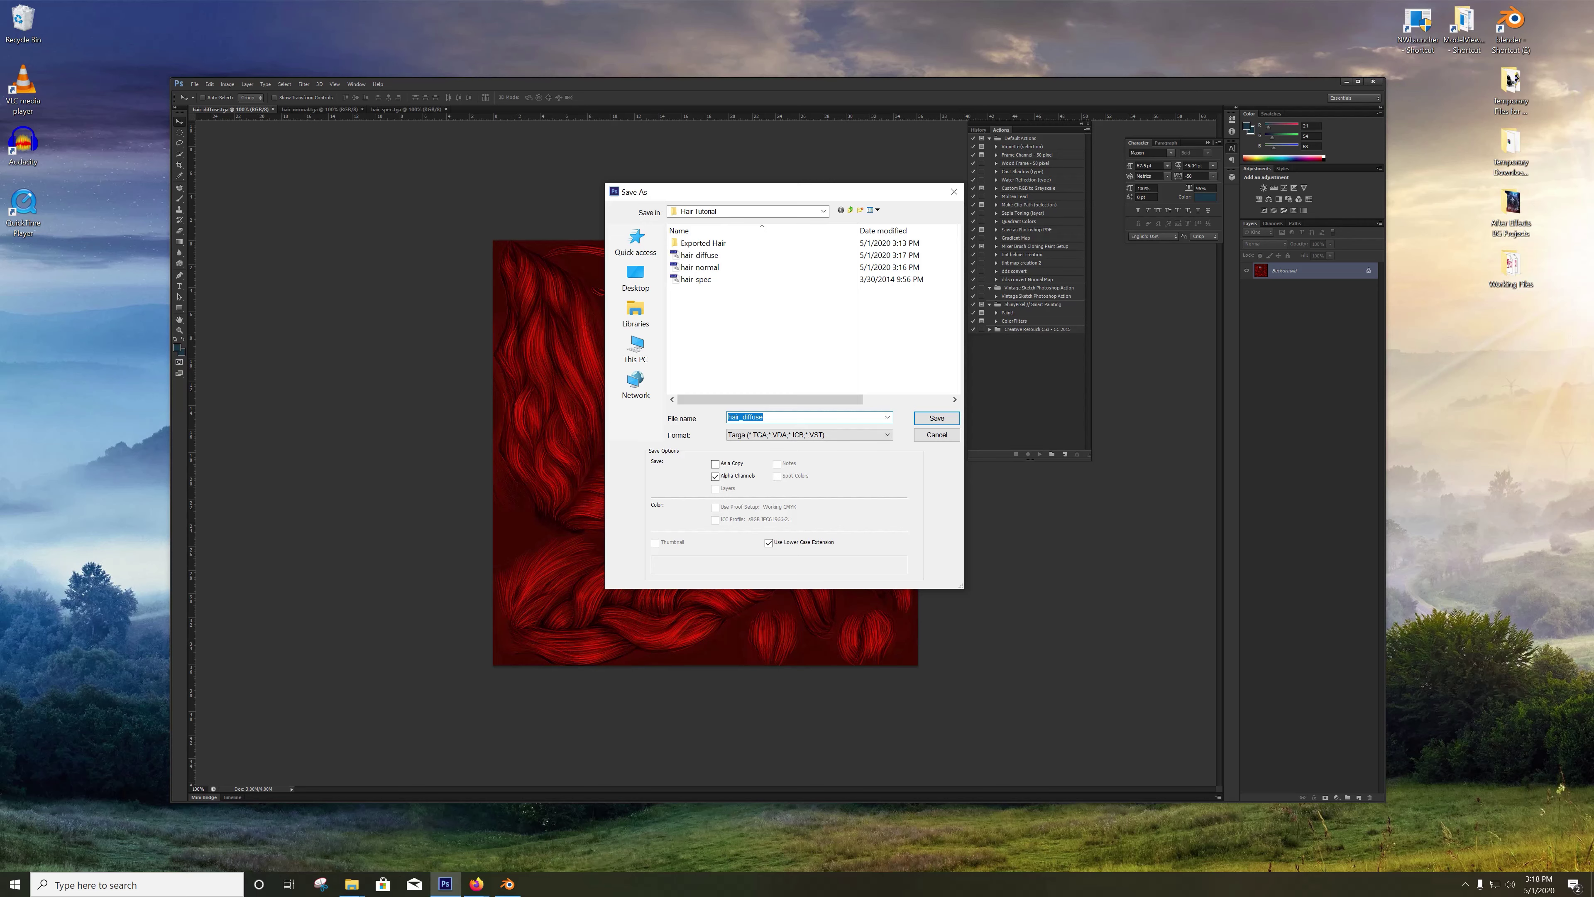
type("Ti")
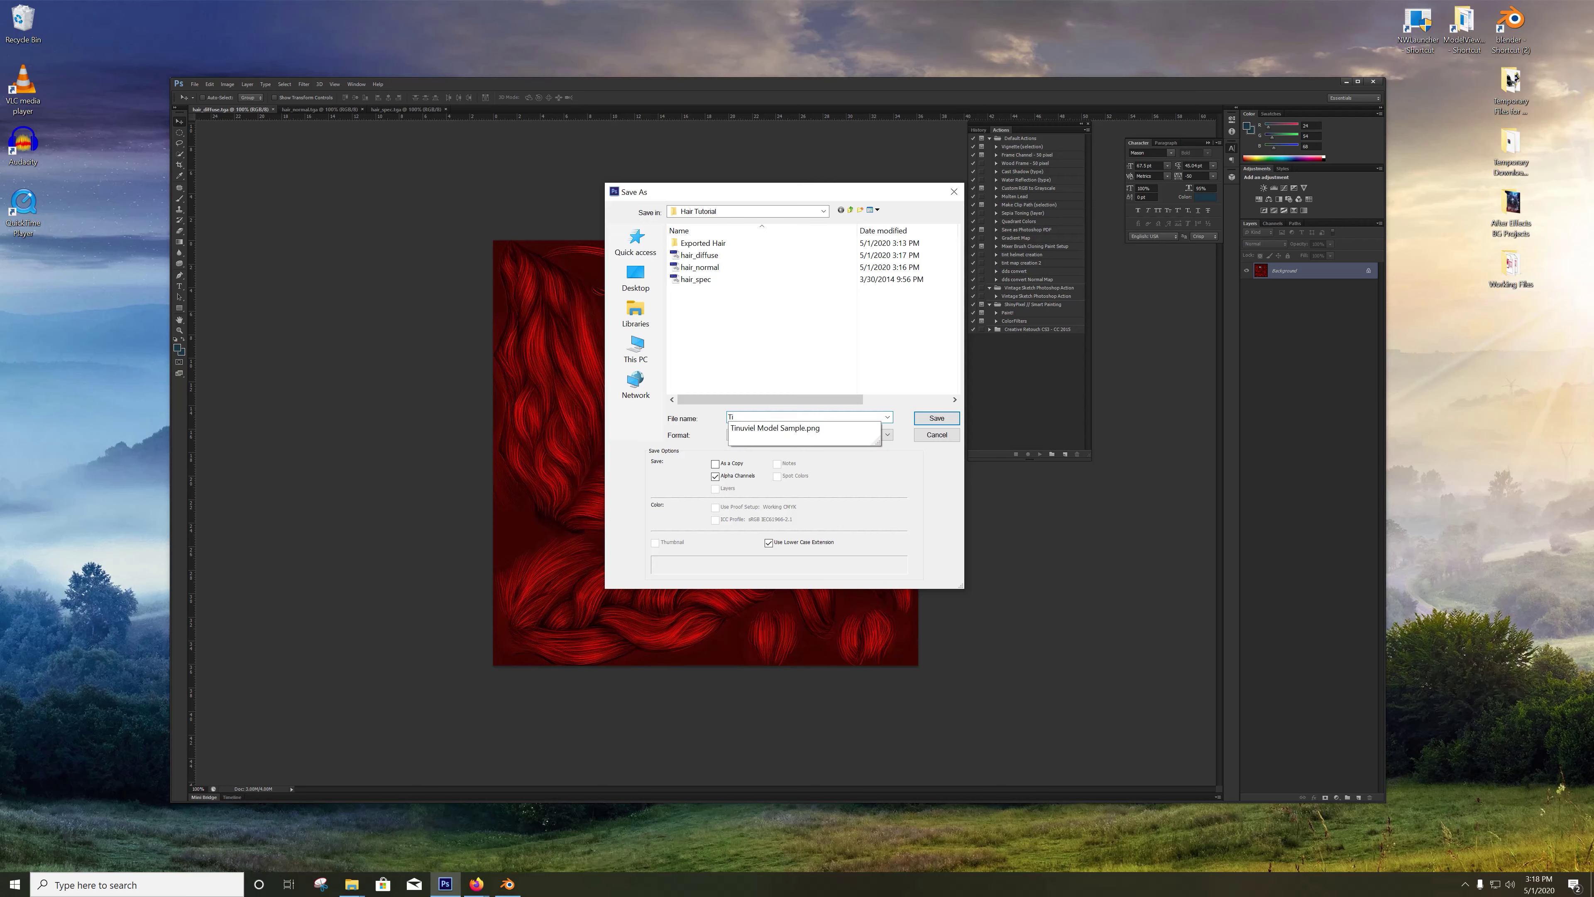
type("nuviel_")
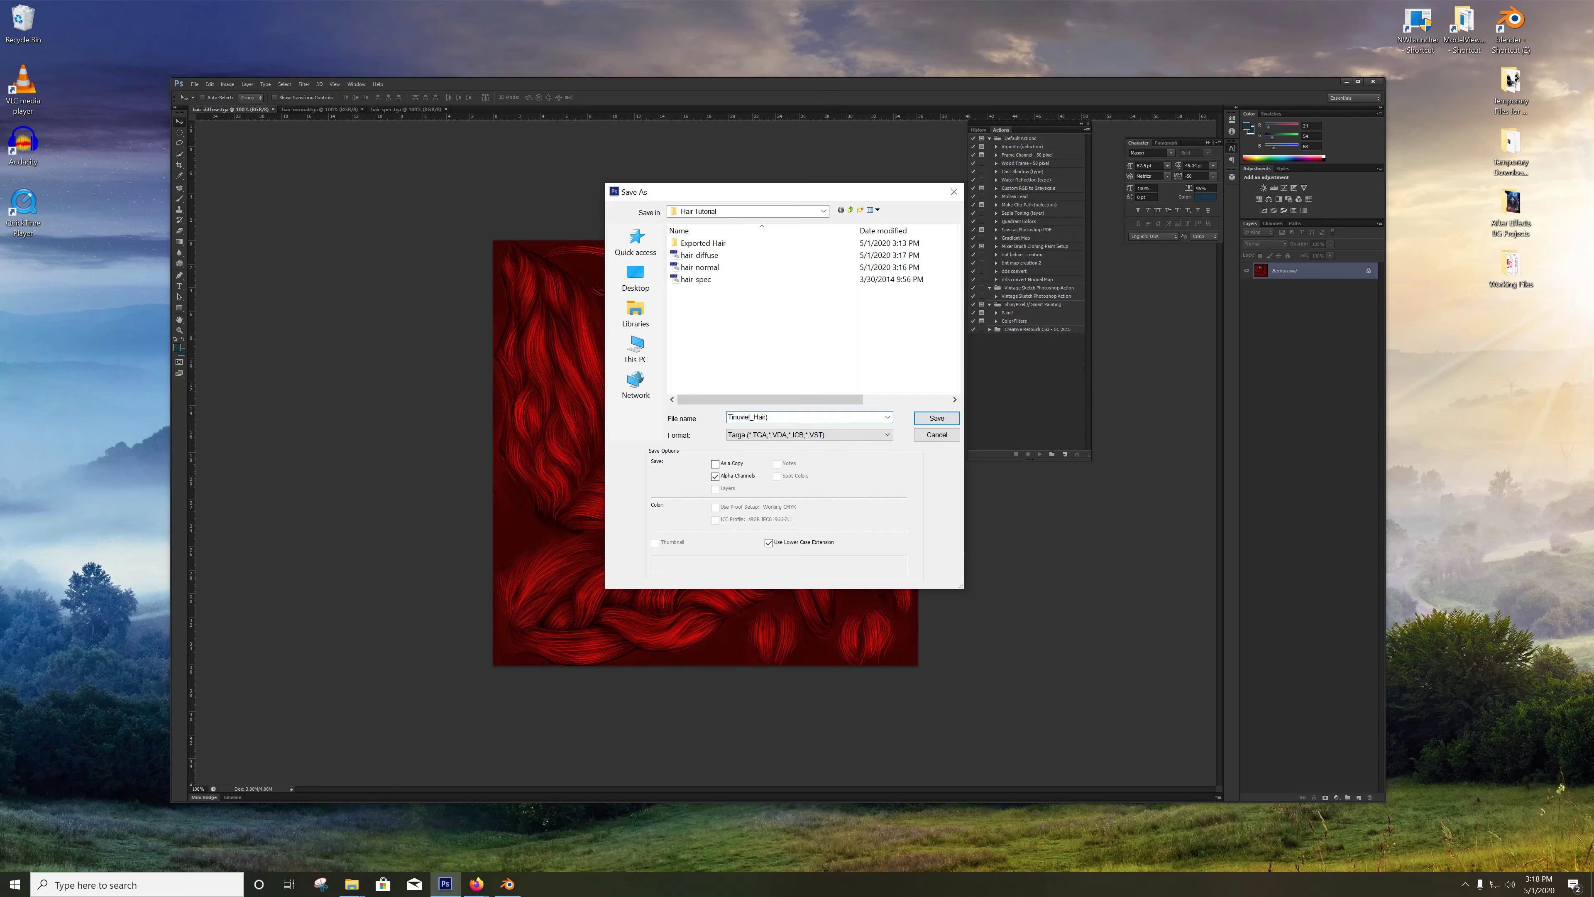
type("Hair01")
key("BackSpace")
key("BackSpace")
left_click(716, 475)
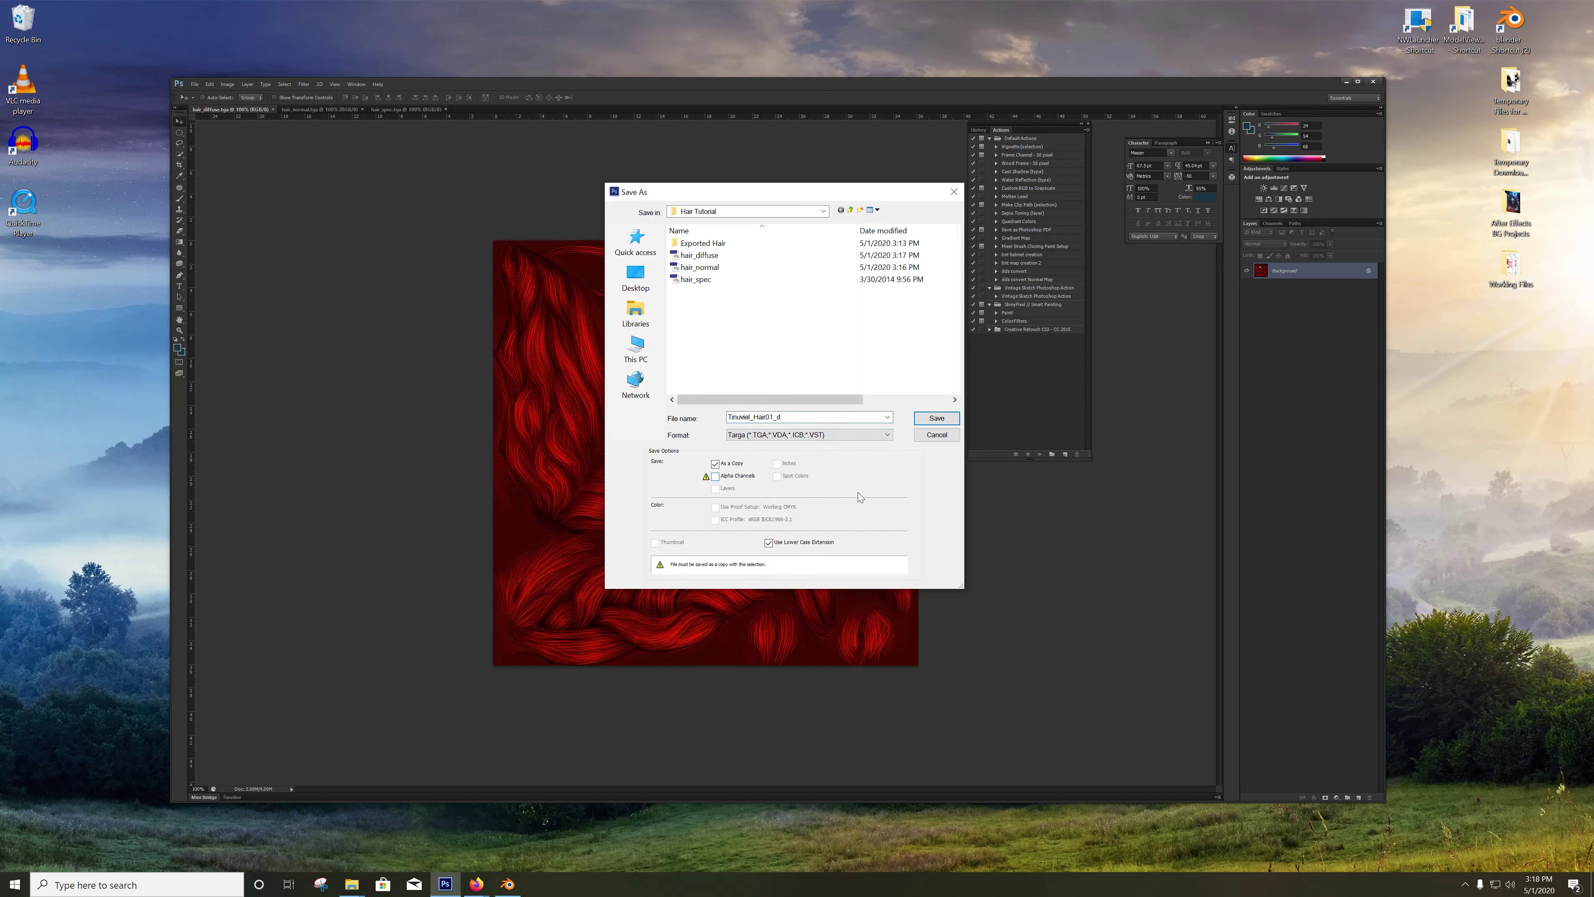
left_click(716, 474)
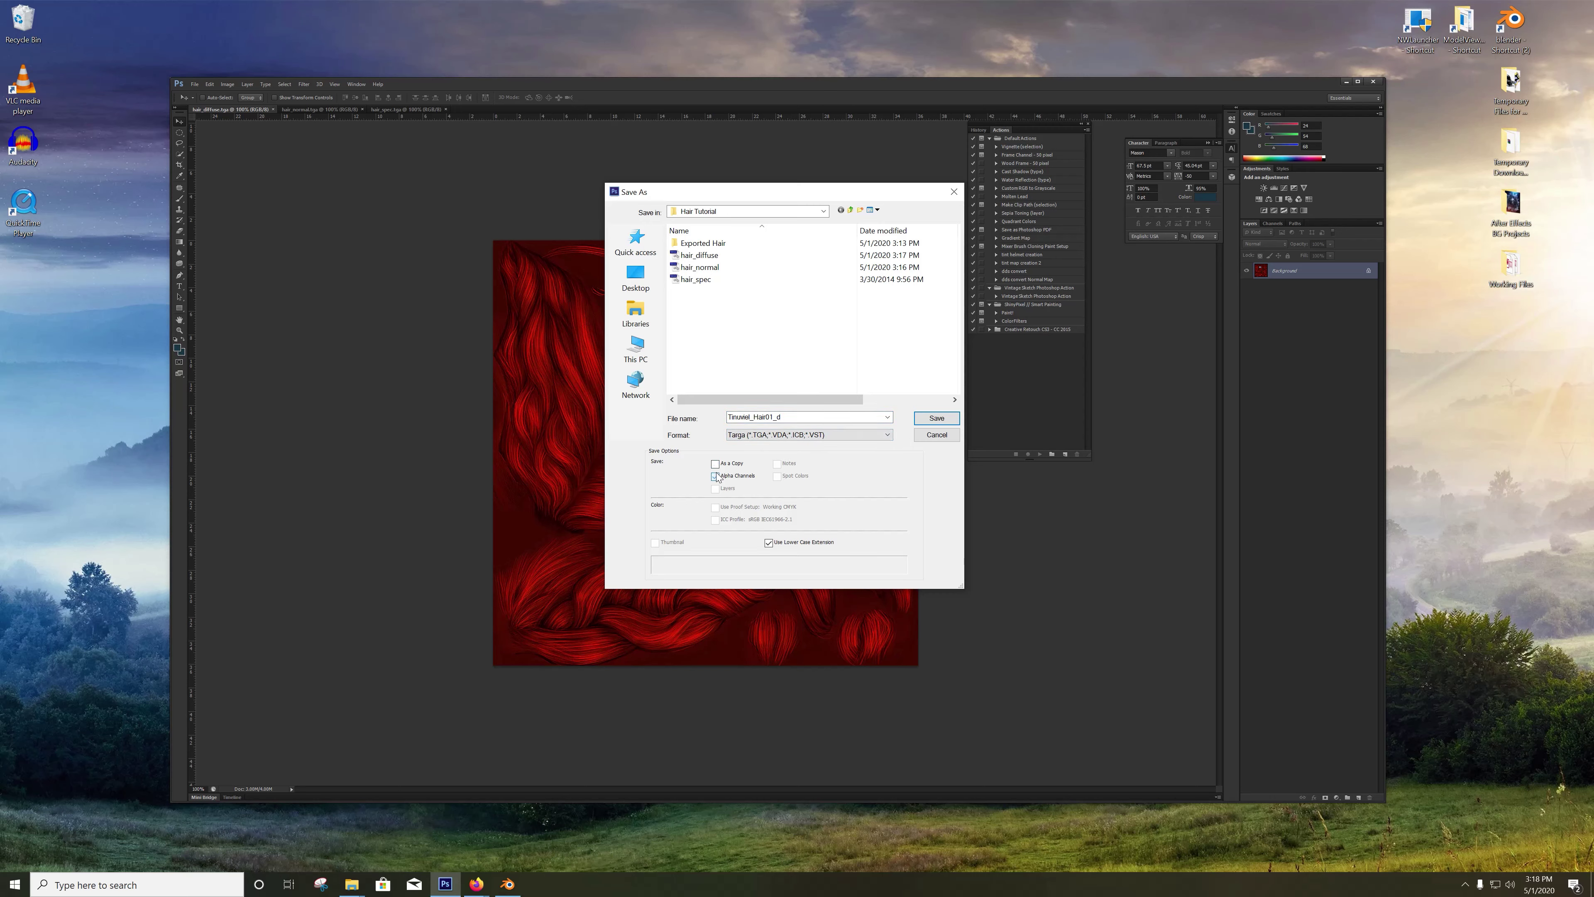
left_click(941, 420)
left_click(941, 420)
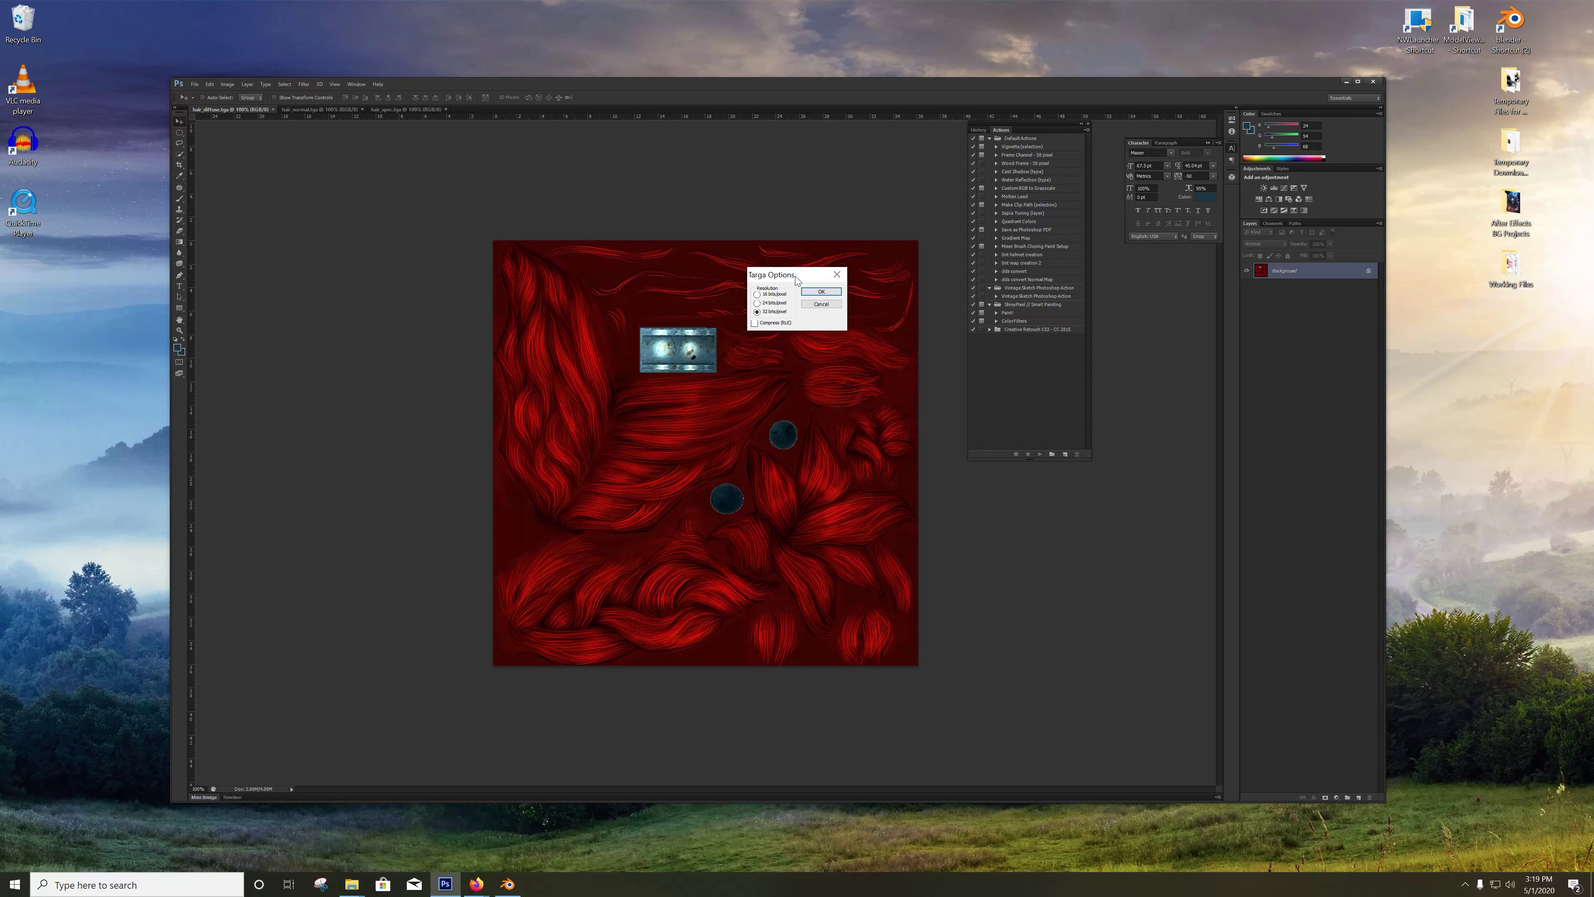
left_click(816, 292)
Step: Check the channels of hair_normal and save it as Tinuviel_Hair01_n, a 32 bits/pixel Targa with alpha channels, in the Hair Tutorial folder
left_click(335, 111)
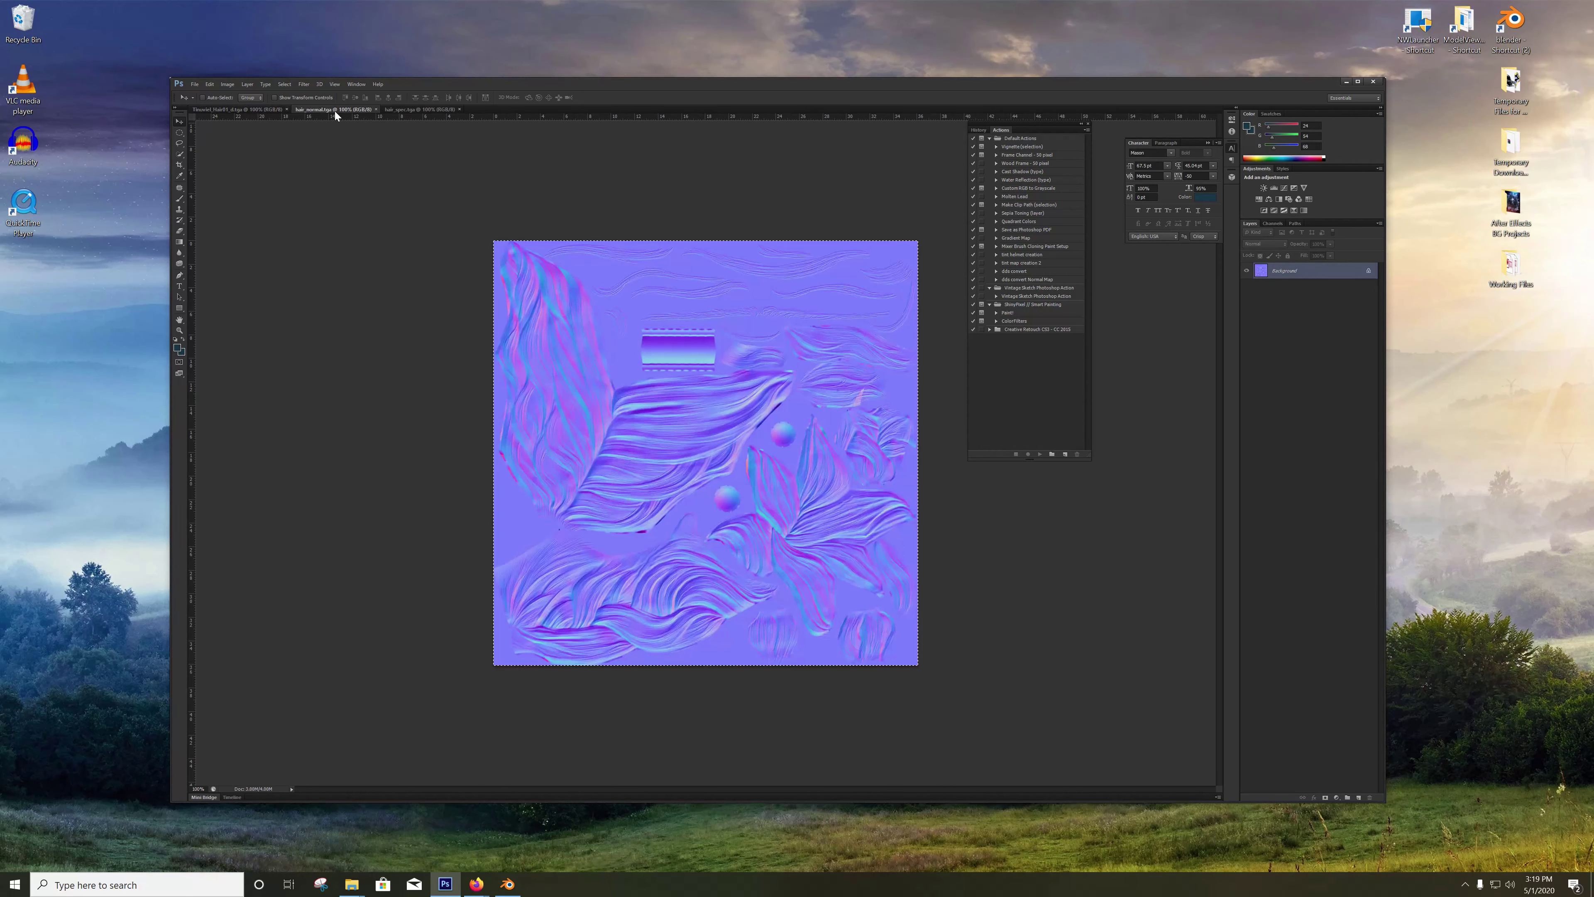
left_click(1274, 223)
left_click(1250, 224)
key("ctrl+shift+s")
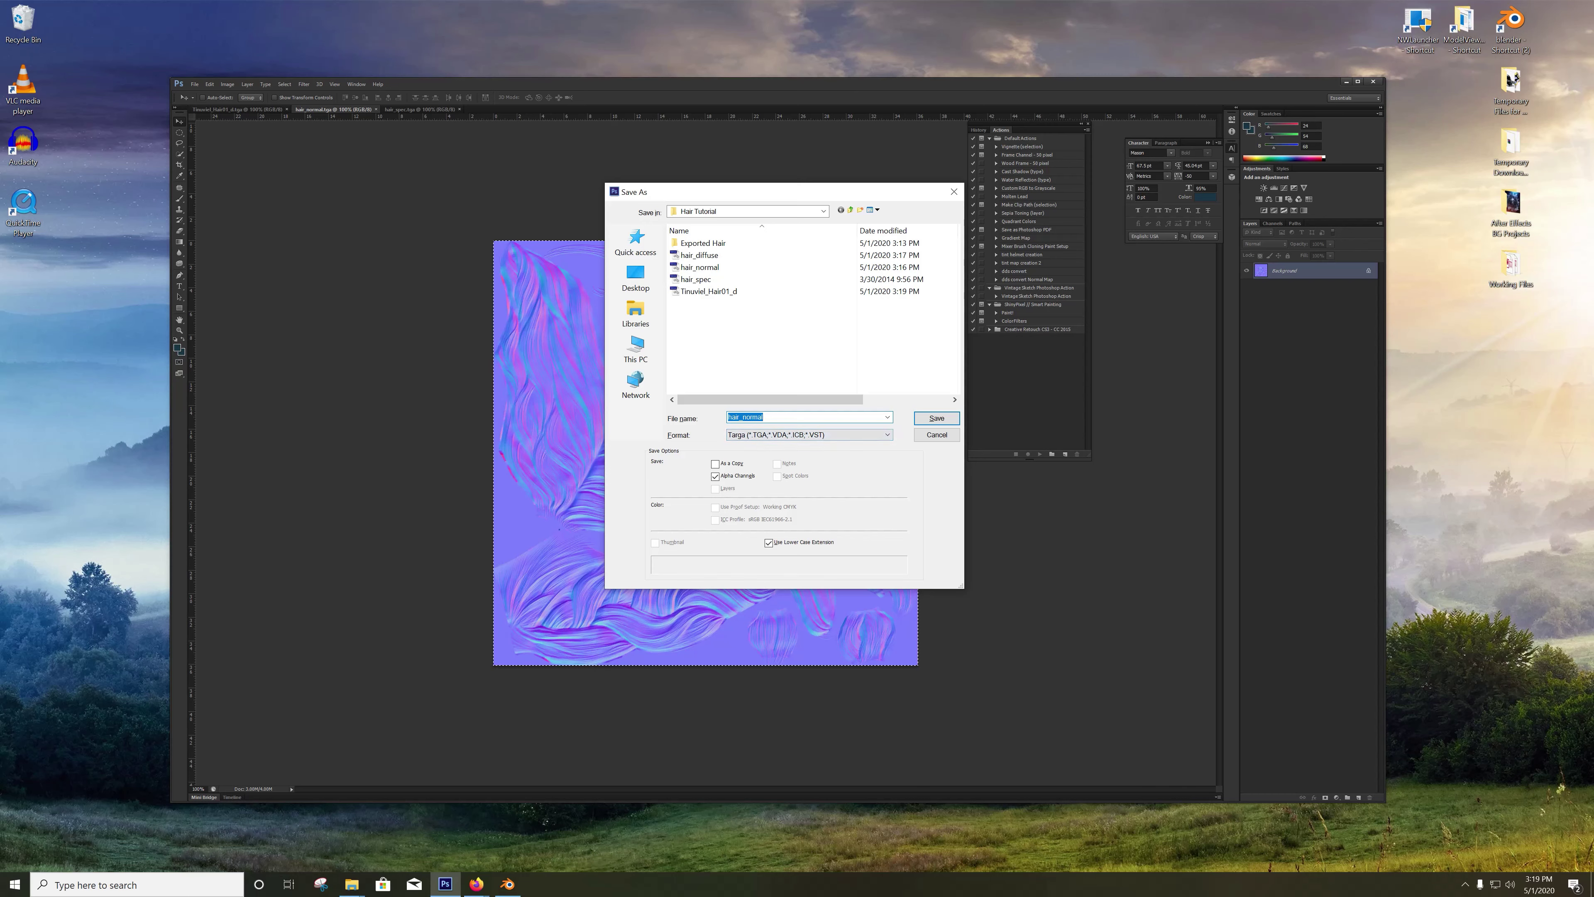
type("Tinuviel")
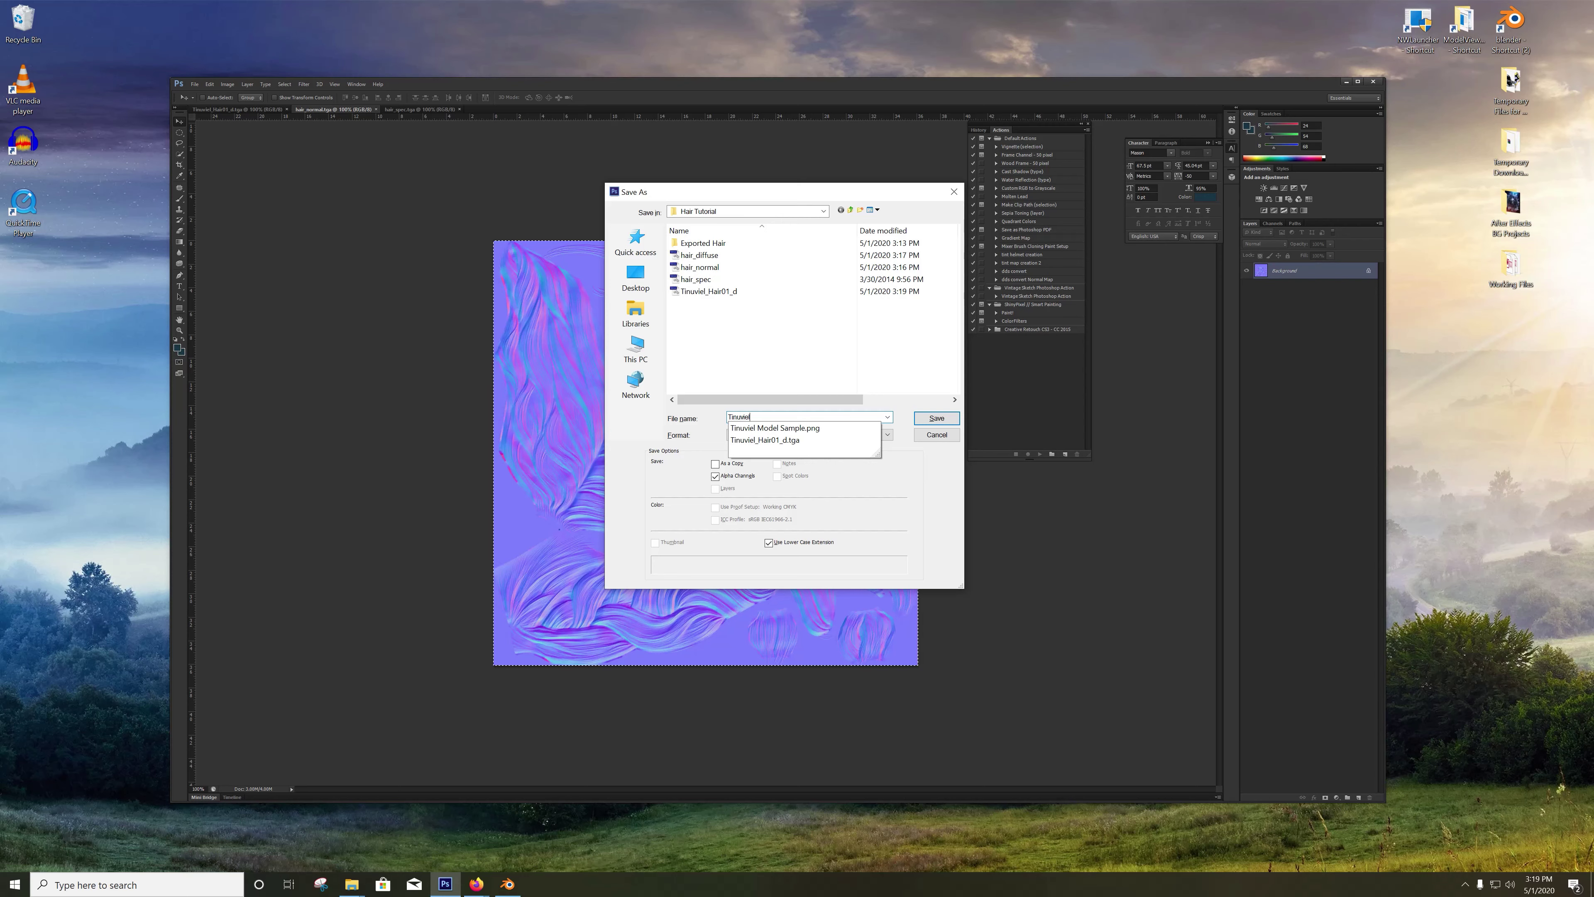
type("+")
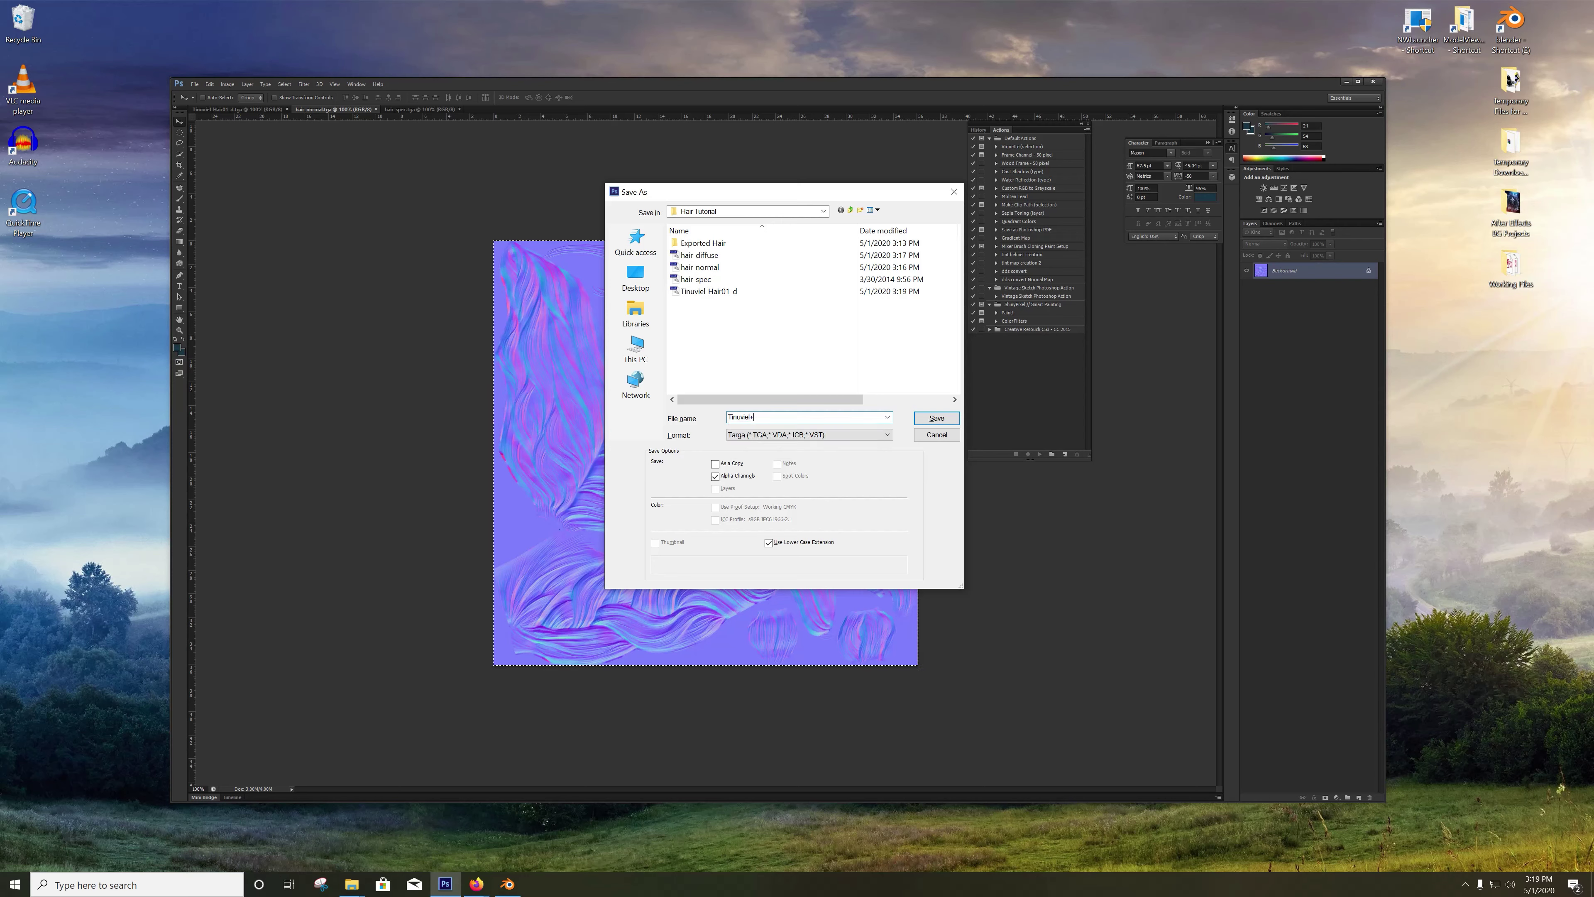
key("BackSpace")
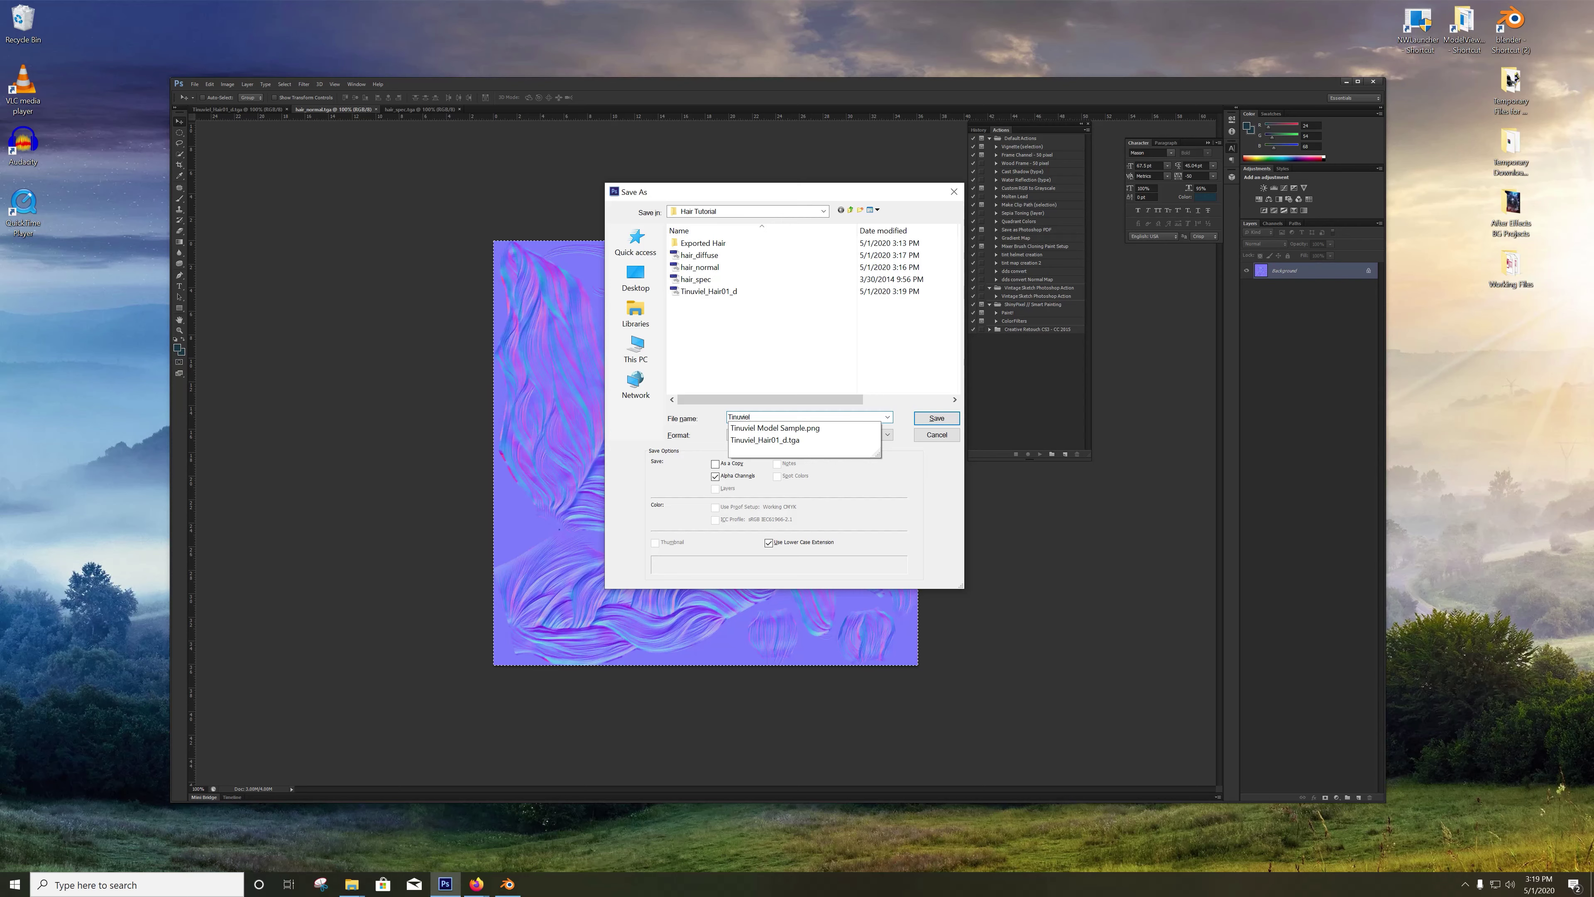
type("_Hai")
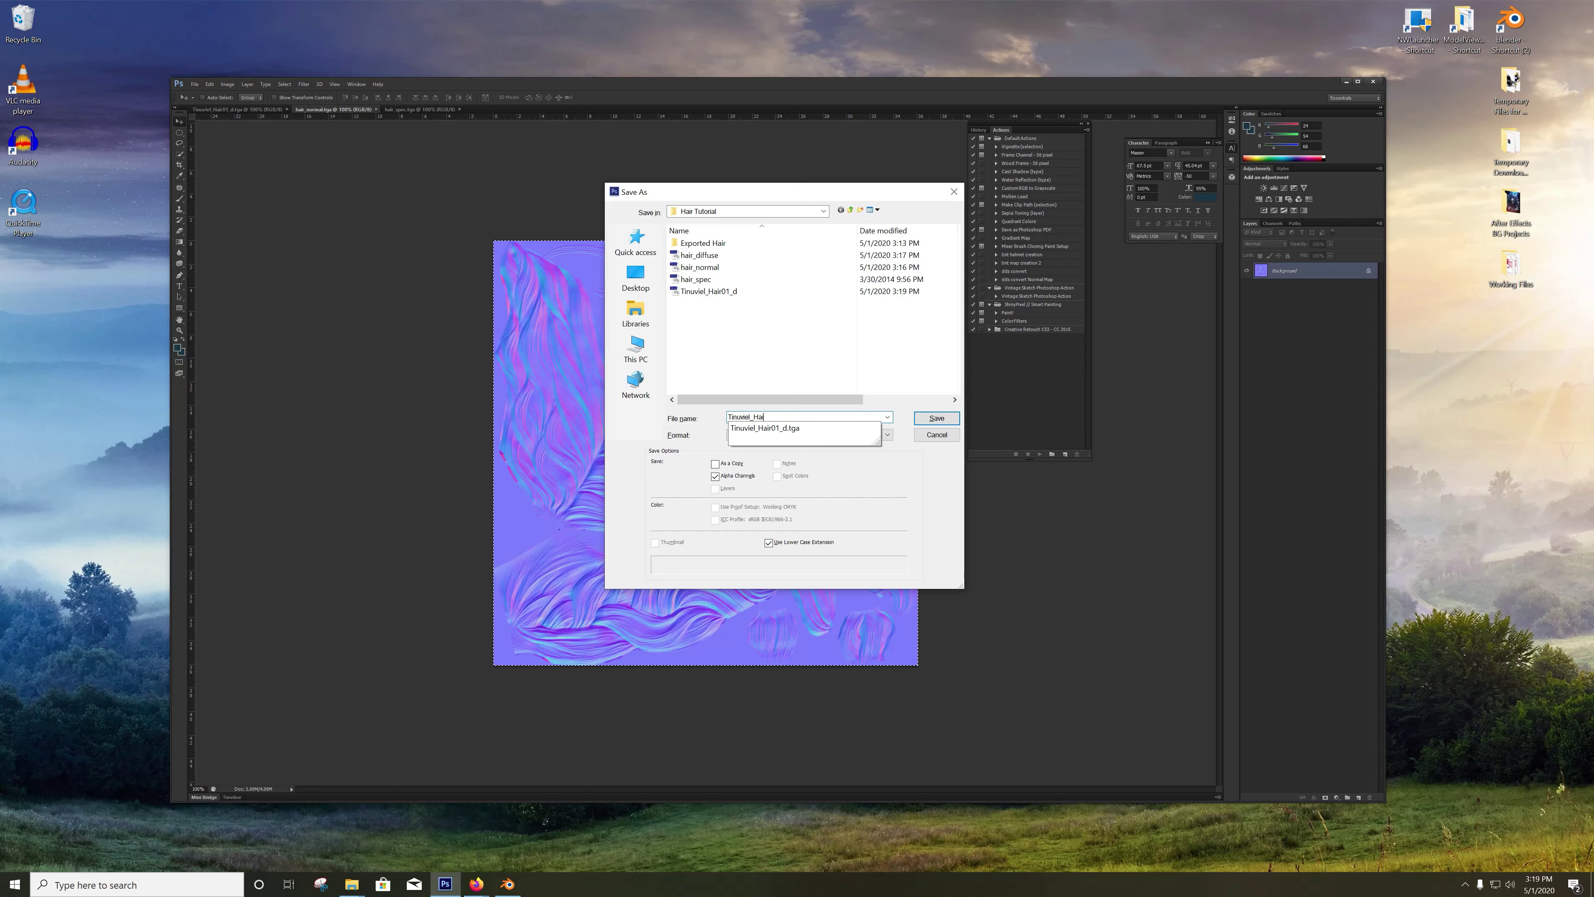
type("r01_n")
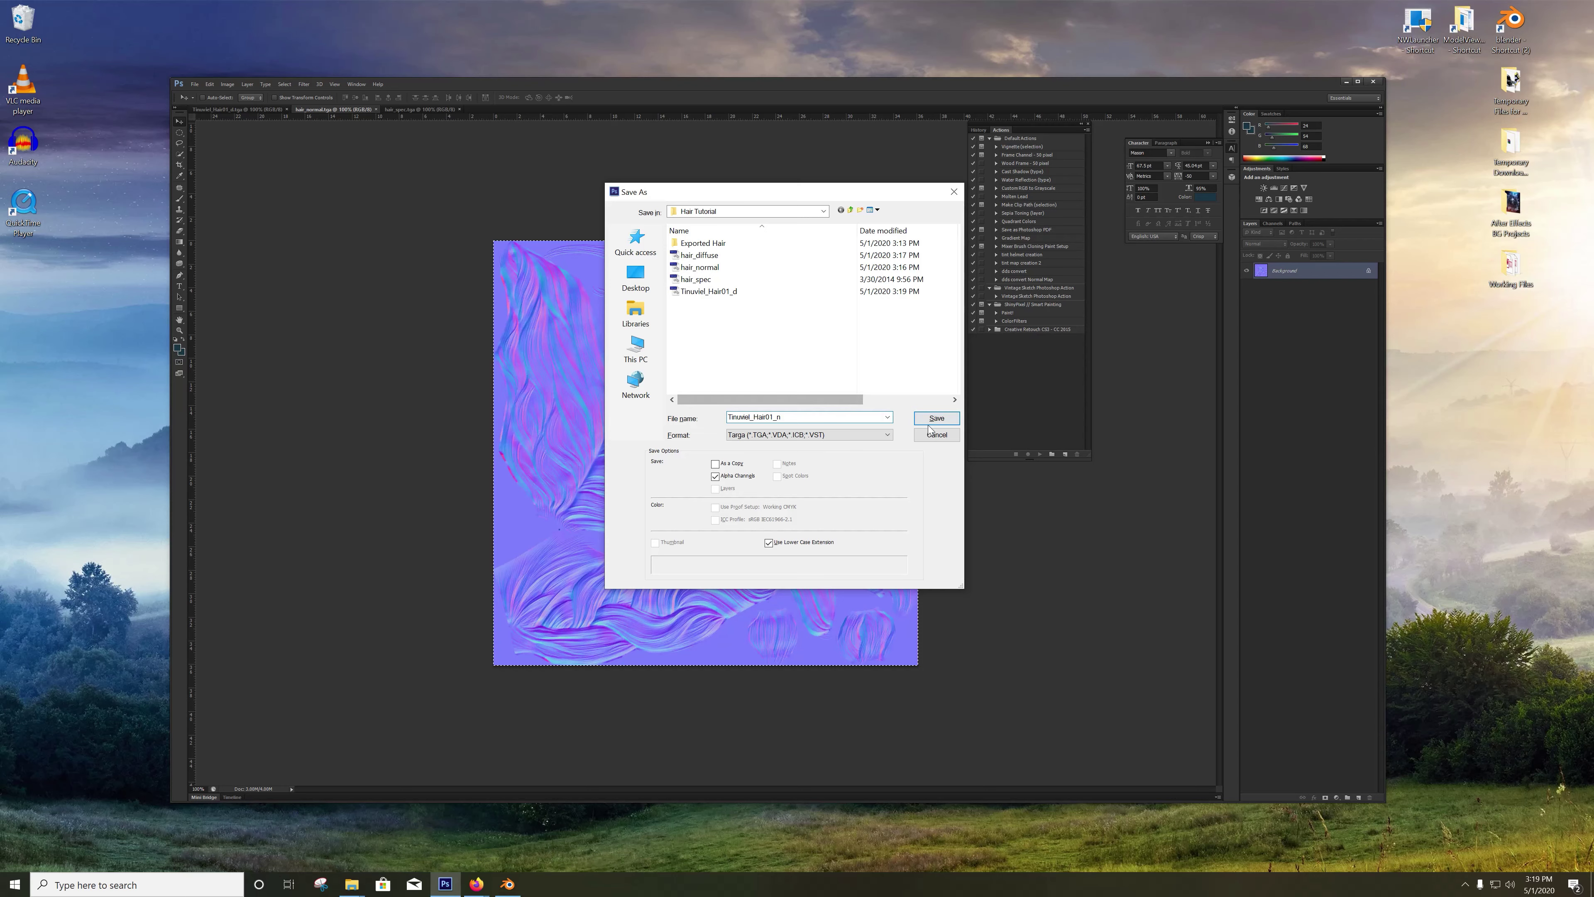
left_click(948, 419)
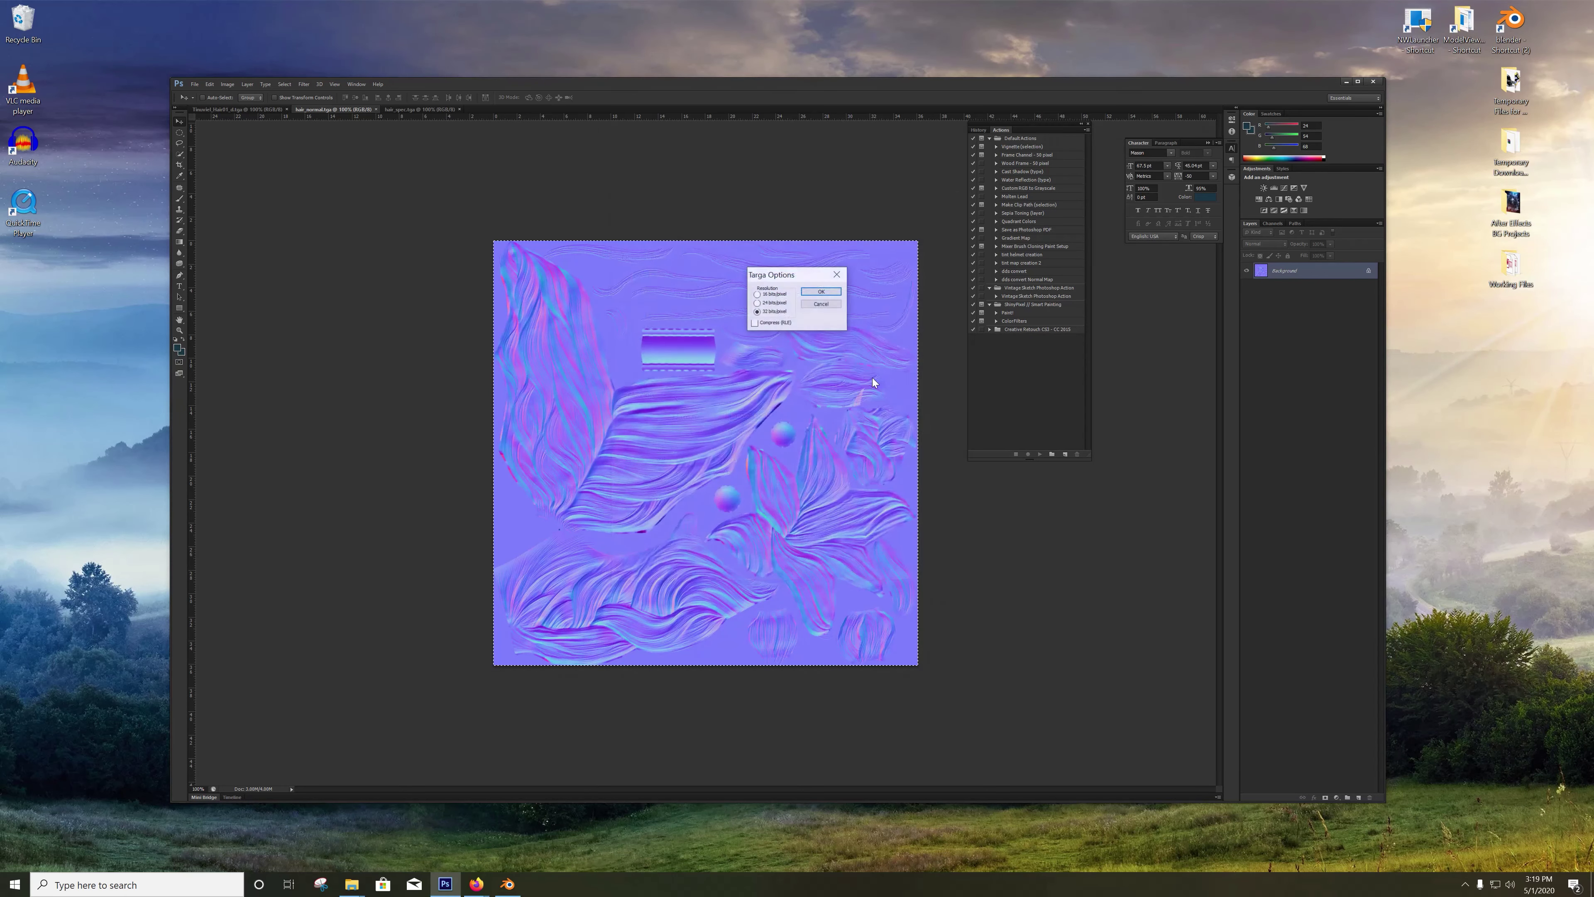
left_click(819, 293)
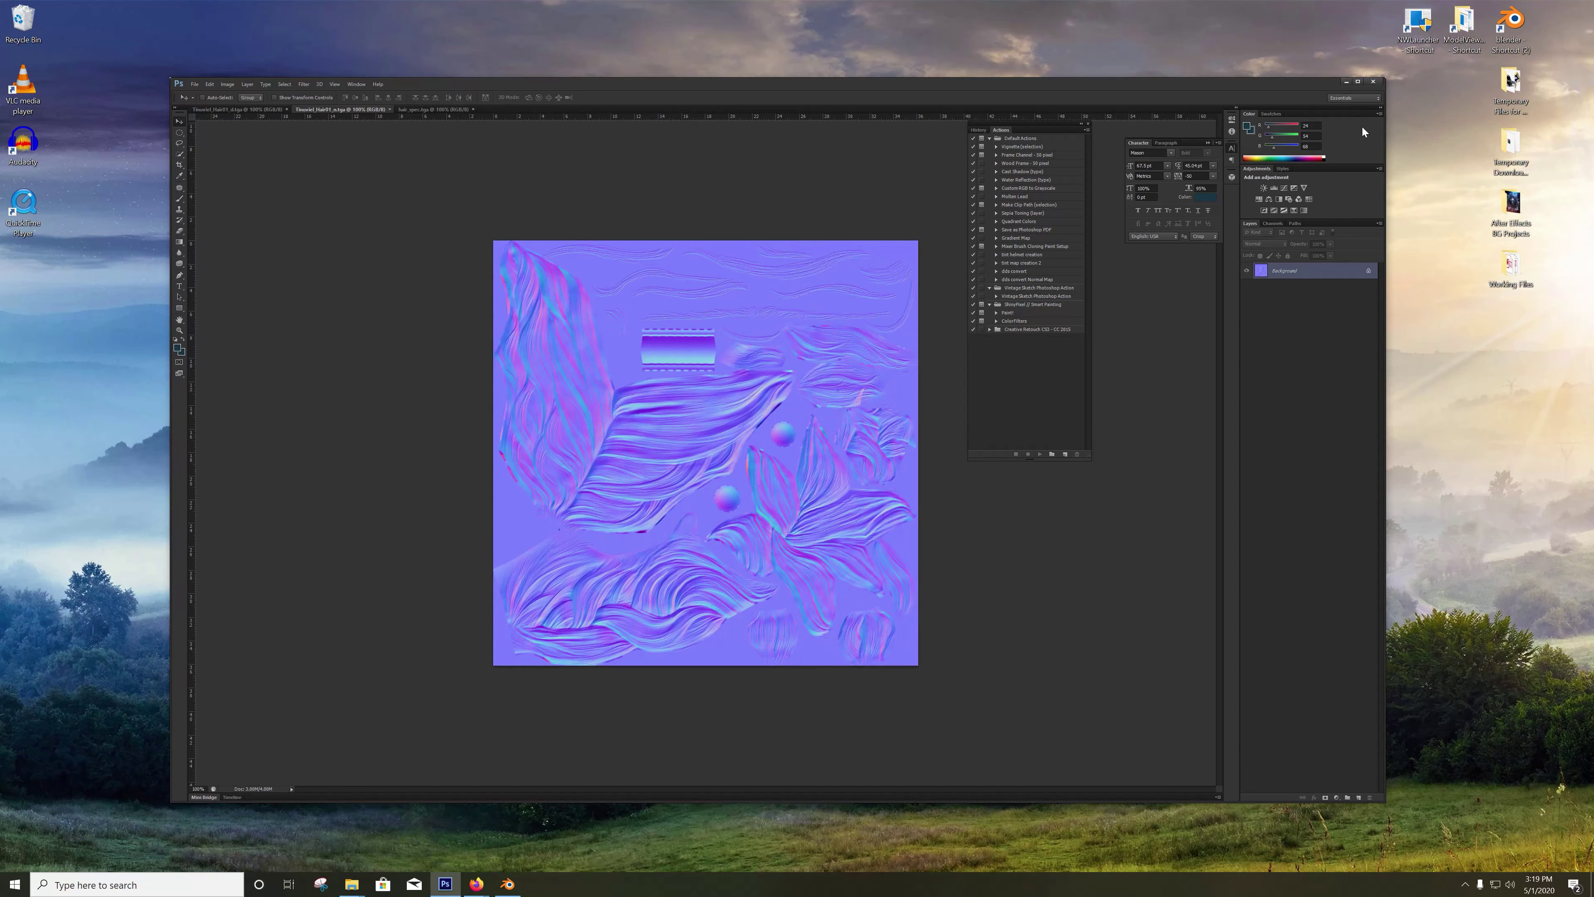
Step: Switch to File Explorer, move Tinuviel_Hair01_d and Tinuviel_Hair01_n into the Exported Hair folder and open that folder
left_click(1344, 81)
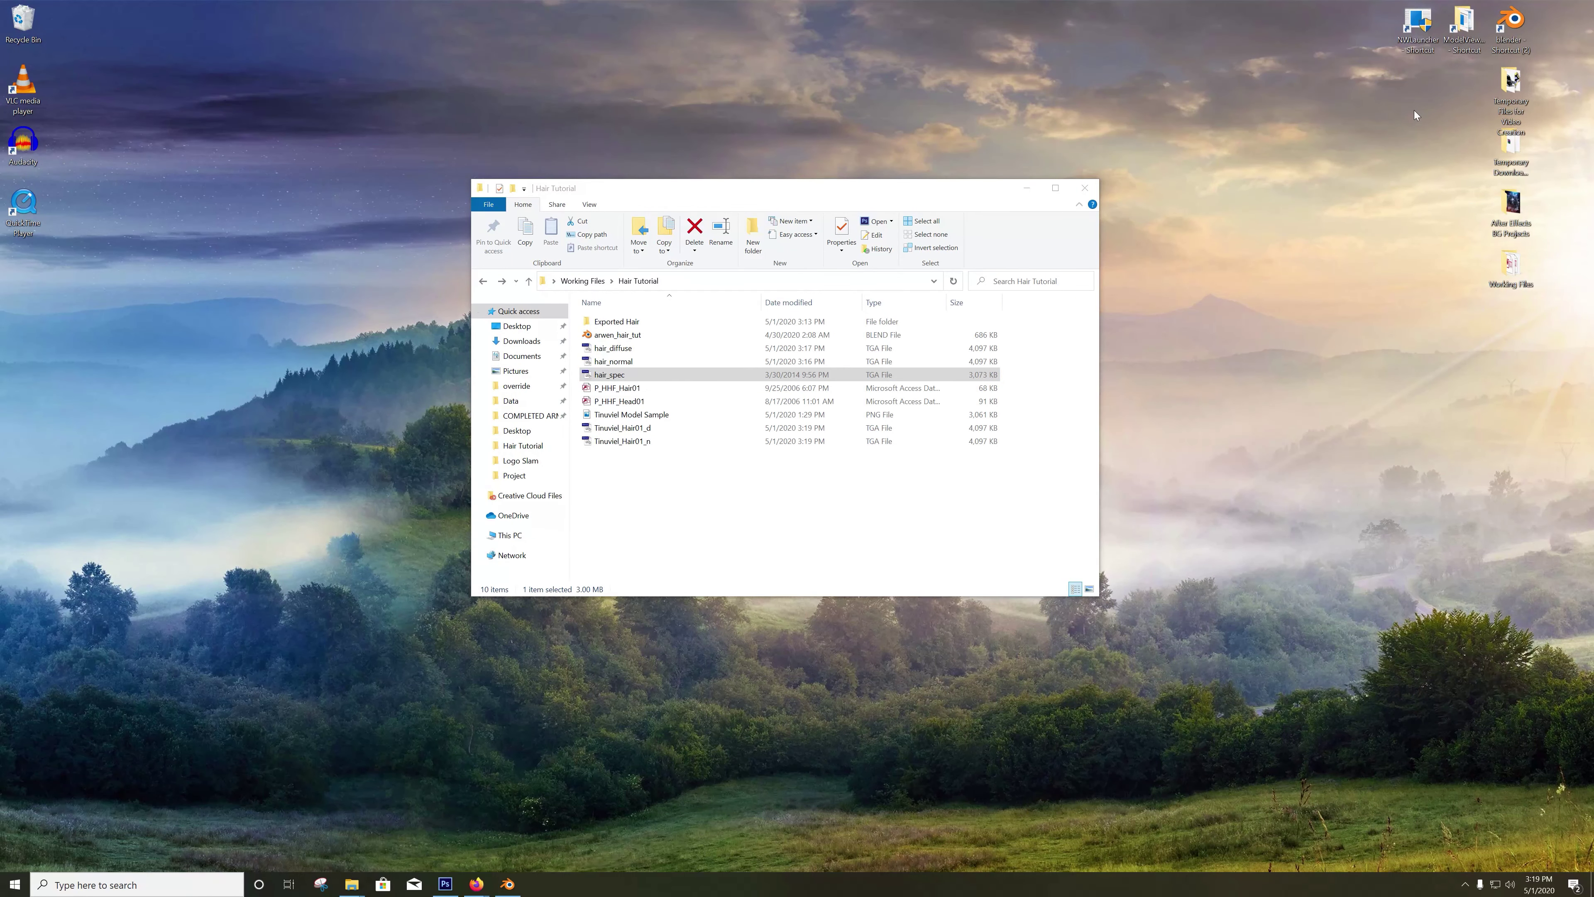
left_click(628, 377)
left_click(1537, 28)
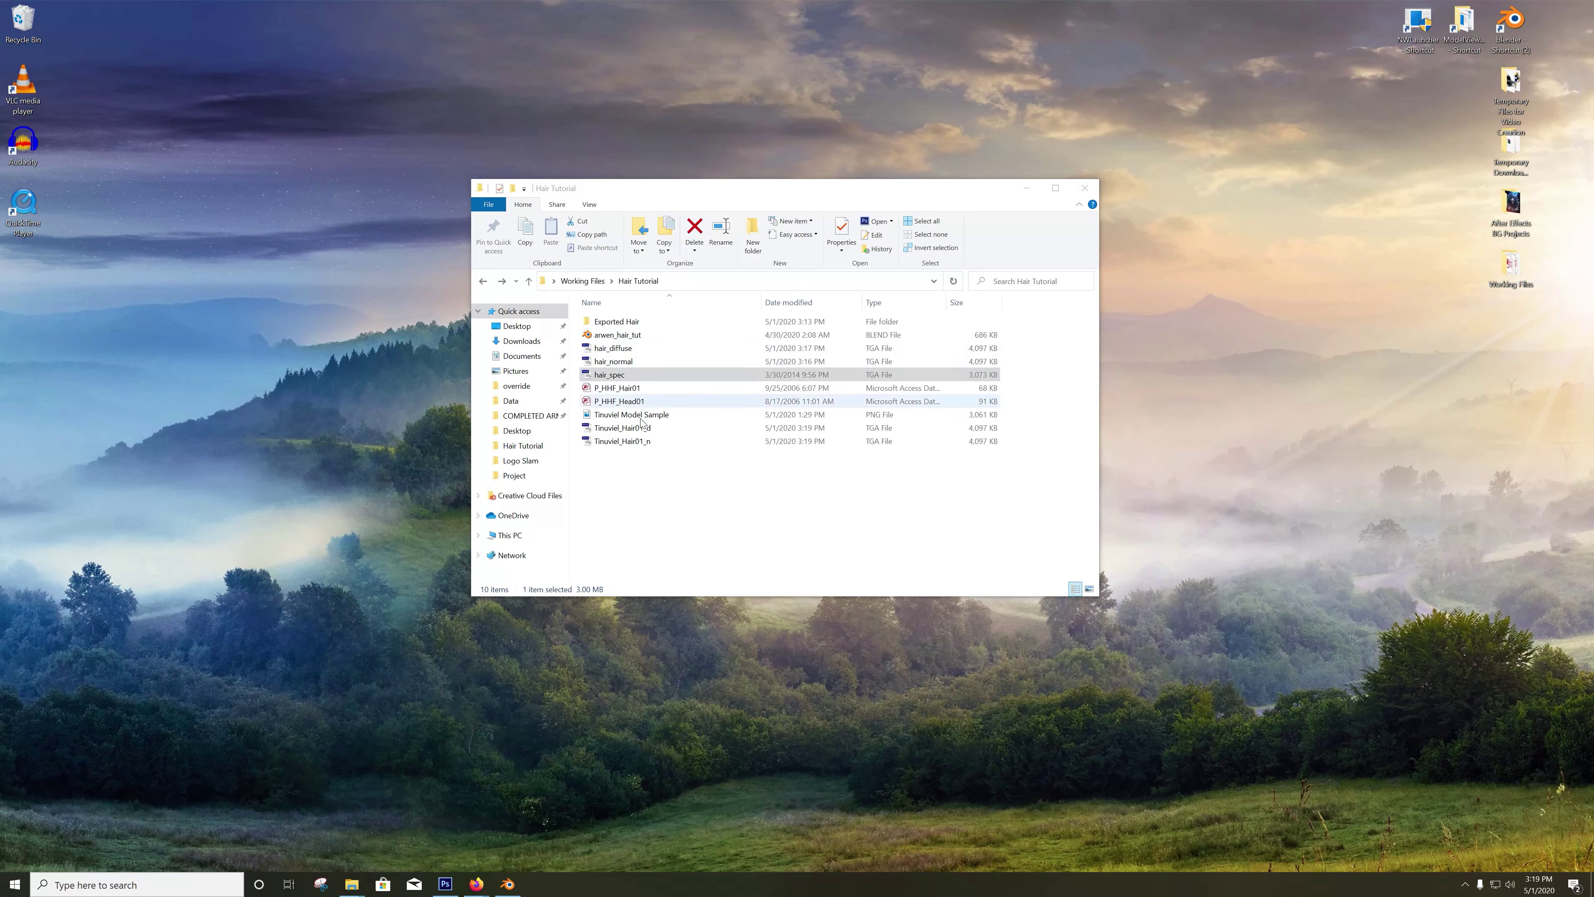
left_click_drag(634, 472, 601, 326)
double_click(602, 322)
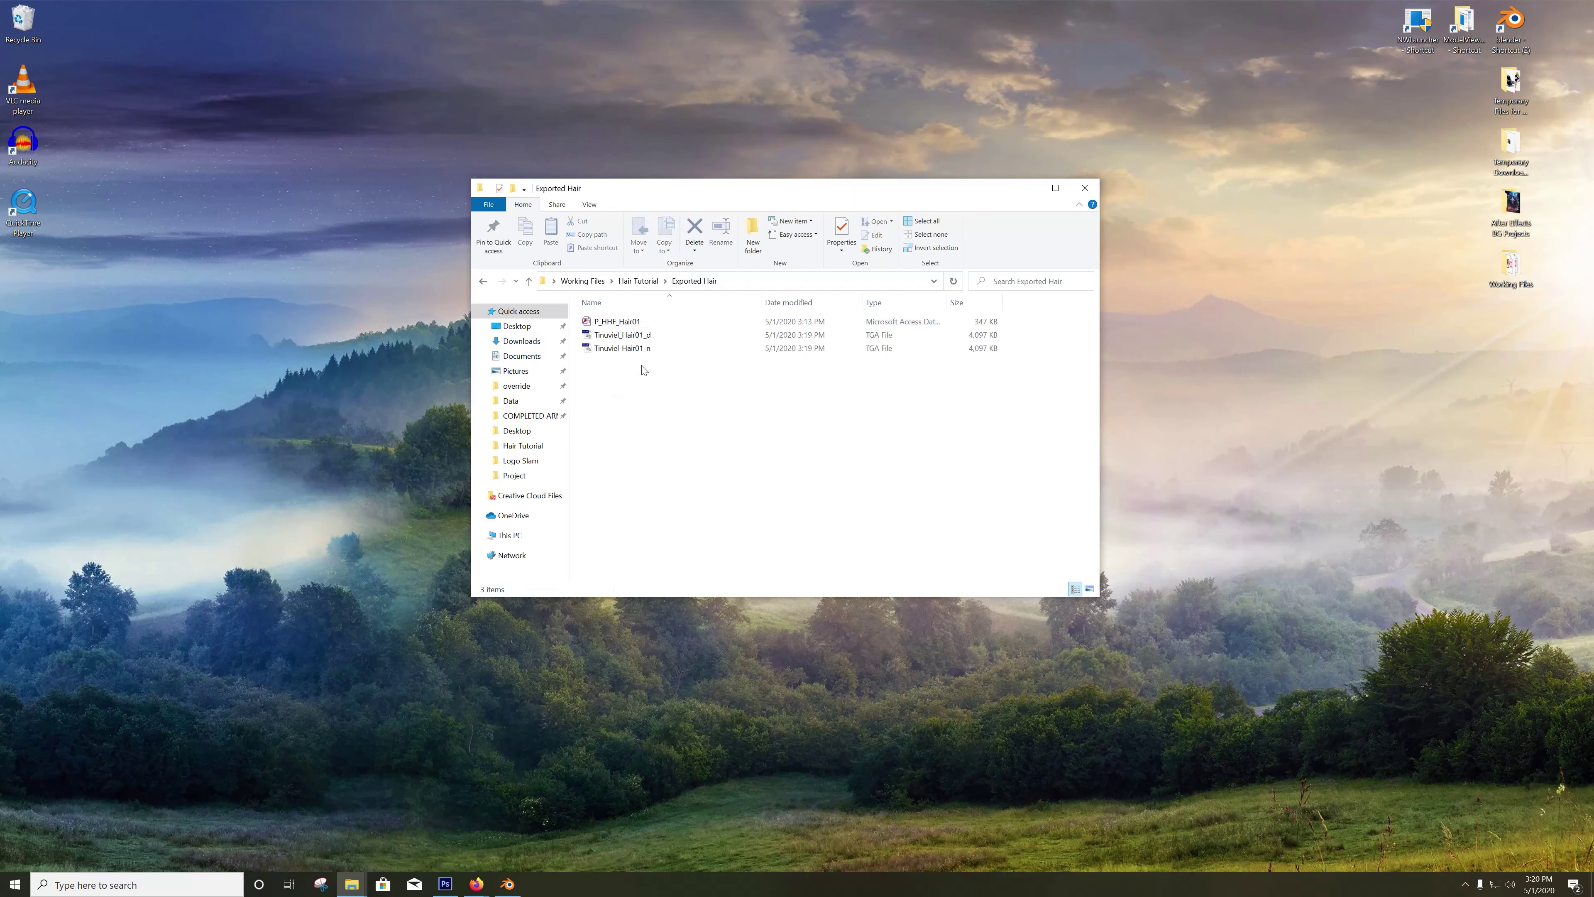
Step: Open the ModelViewer64Bit folder from its desktop shortcut and launch MDB Cloner
left_click(1465, 19)
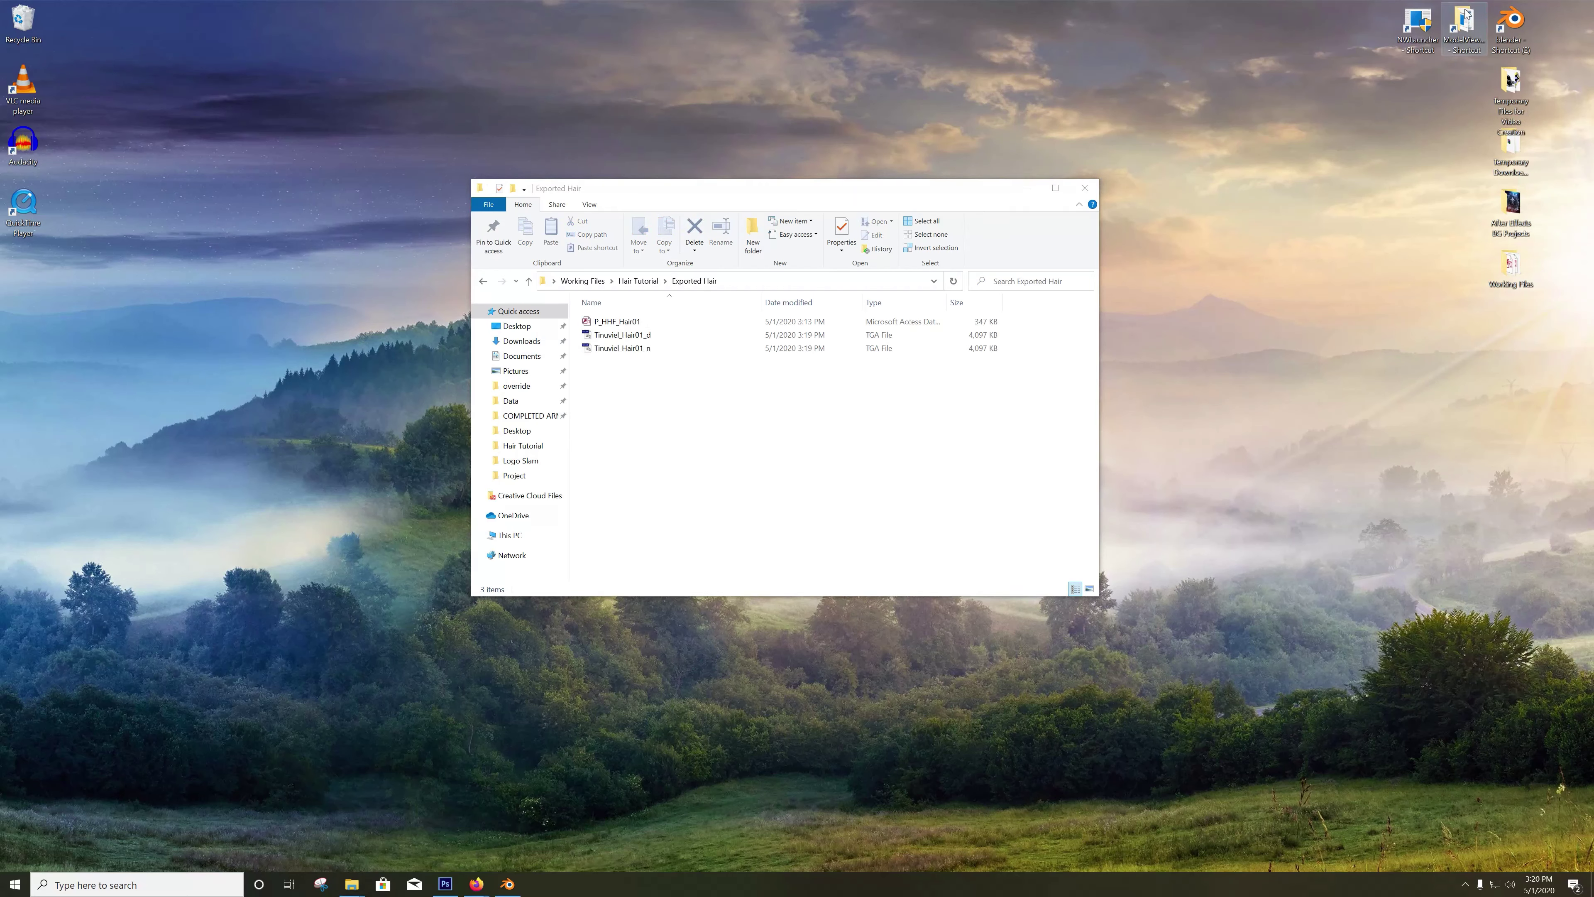
double_click(1466, 15)
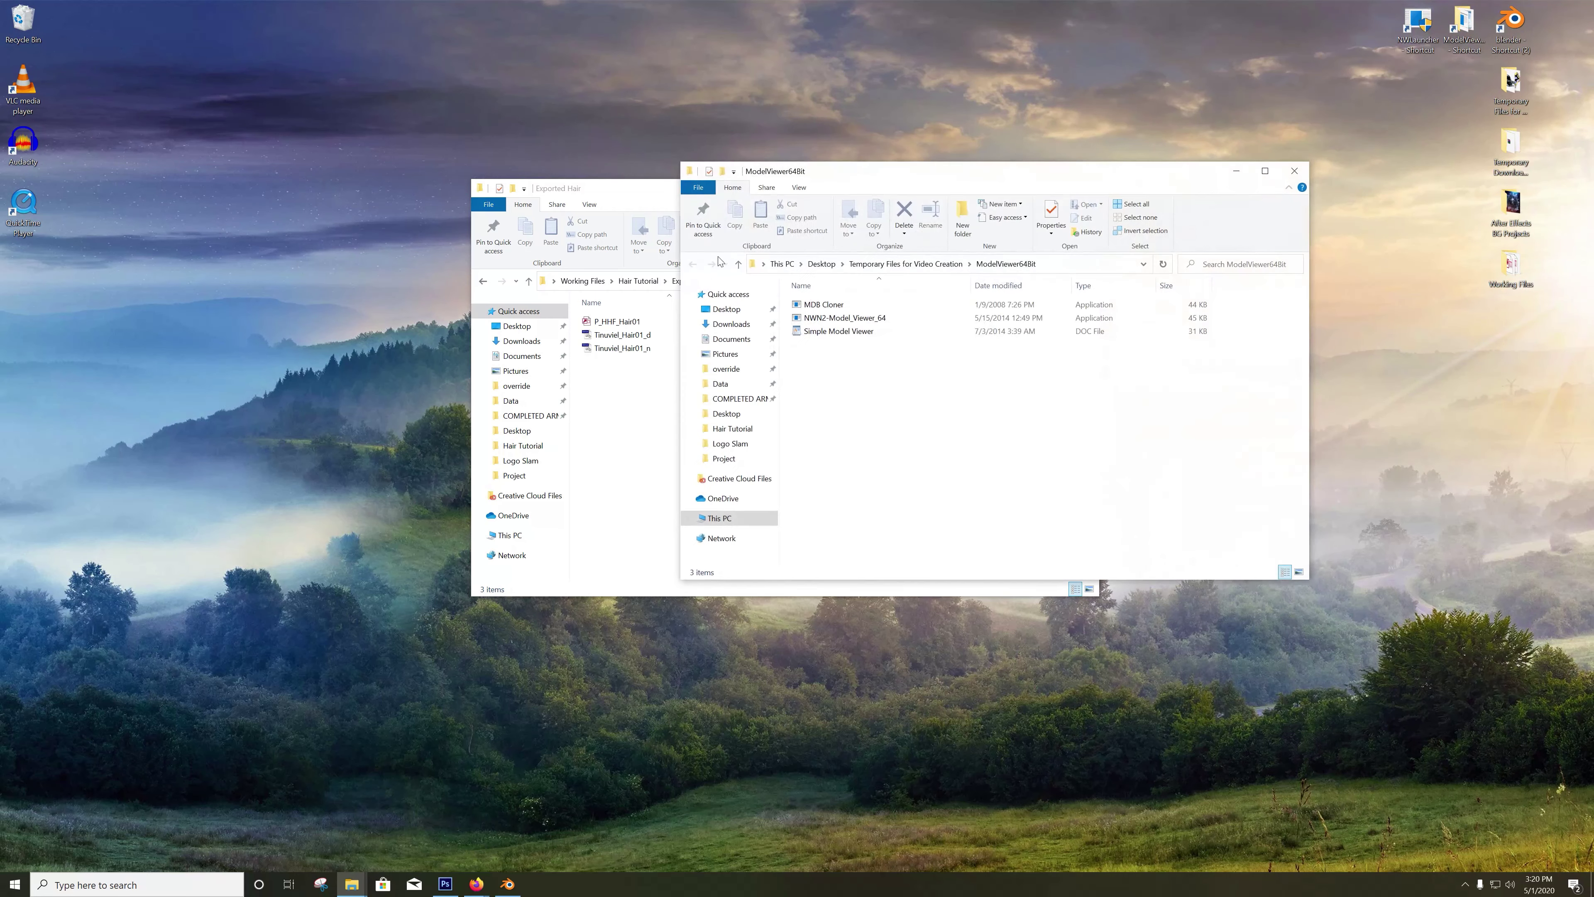
double_click(823, 305)
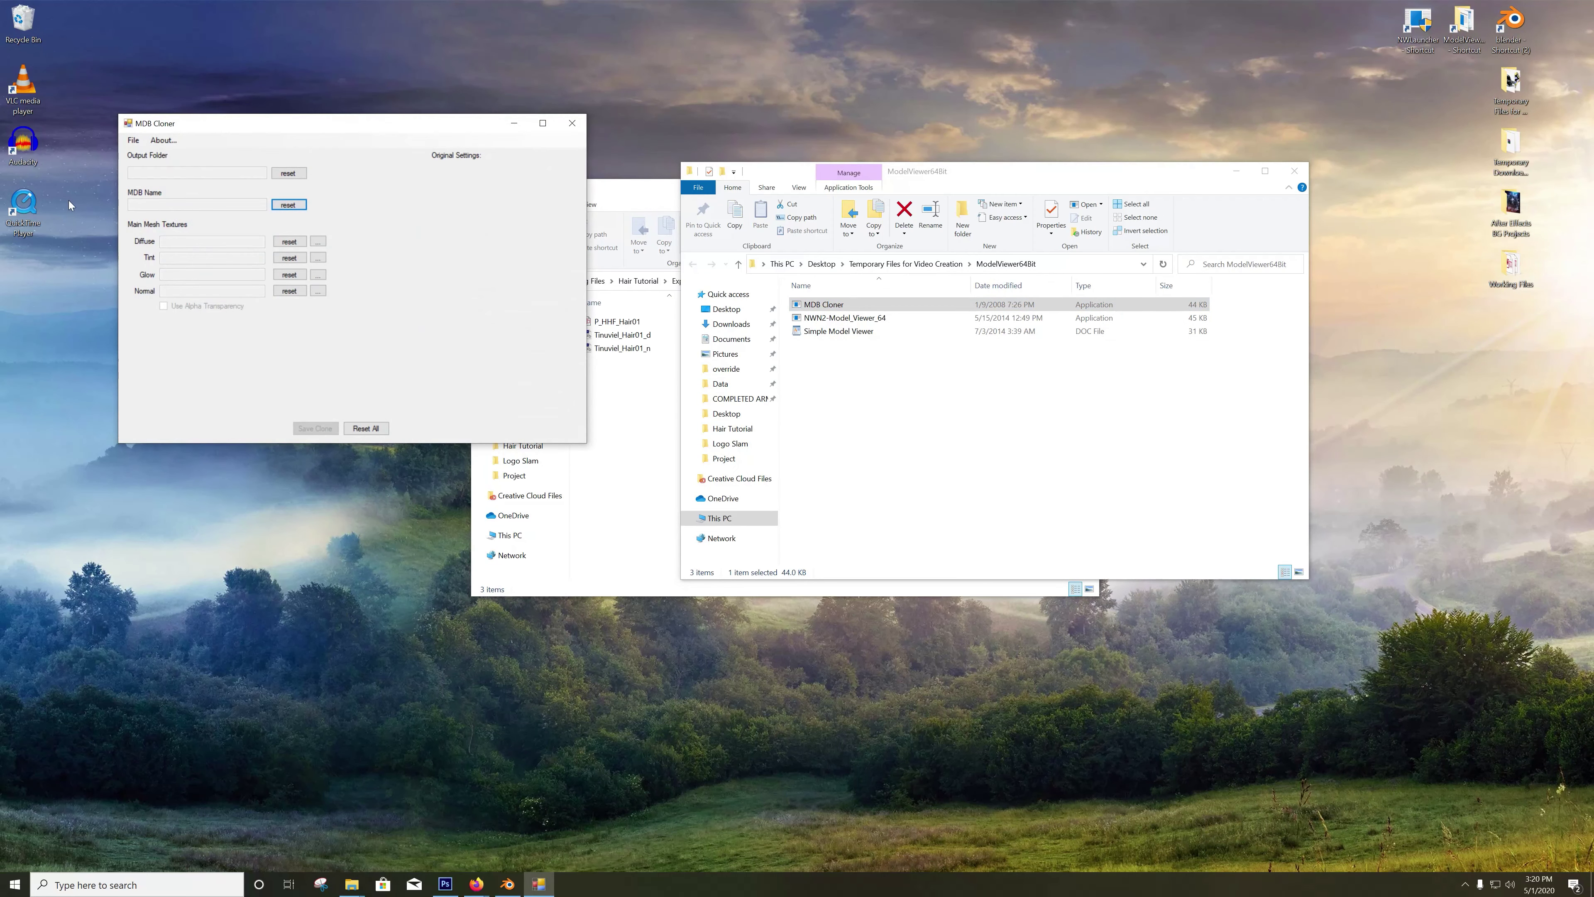
Step: Load the P_HHF_Hair01 mesh from the Exported Hair folder inside Working Files > Hair Tutorial into MDB Cloner
left_click_drag(279, 136, 851, 260)
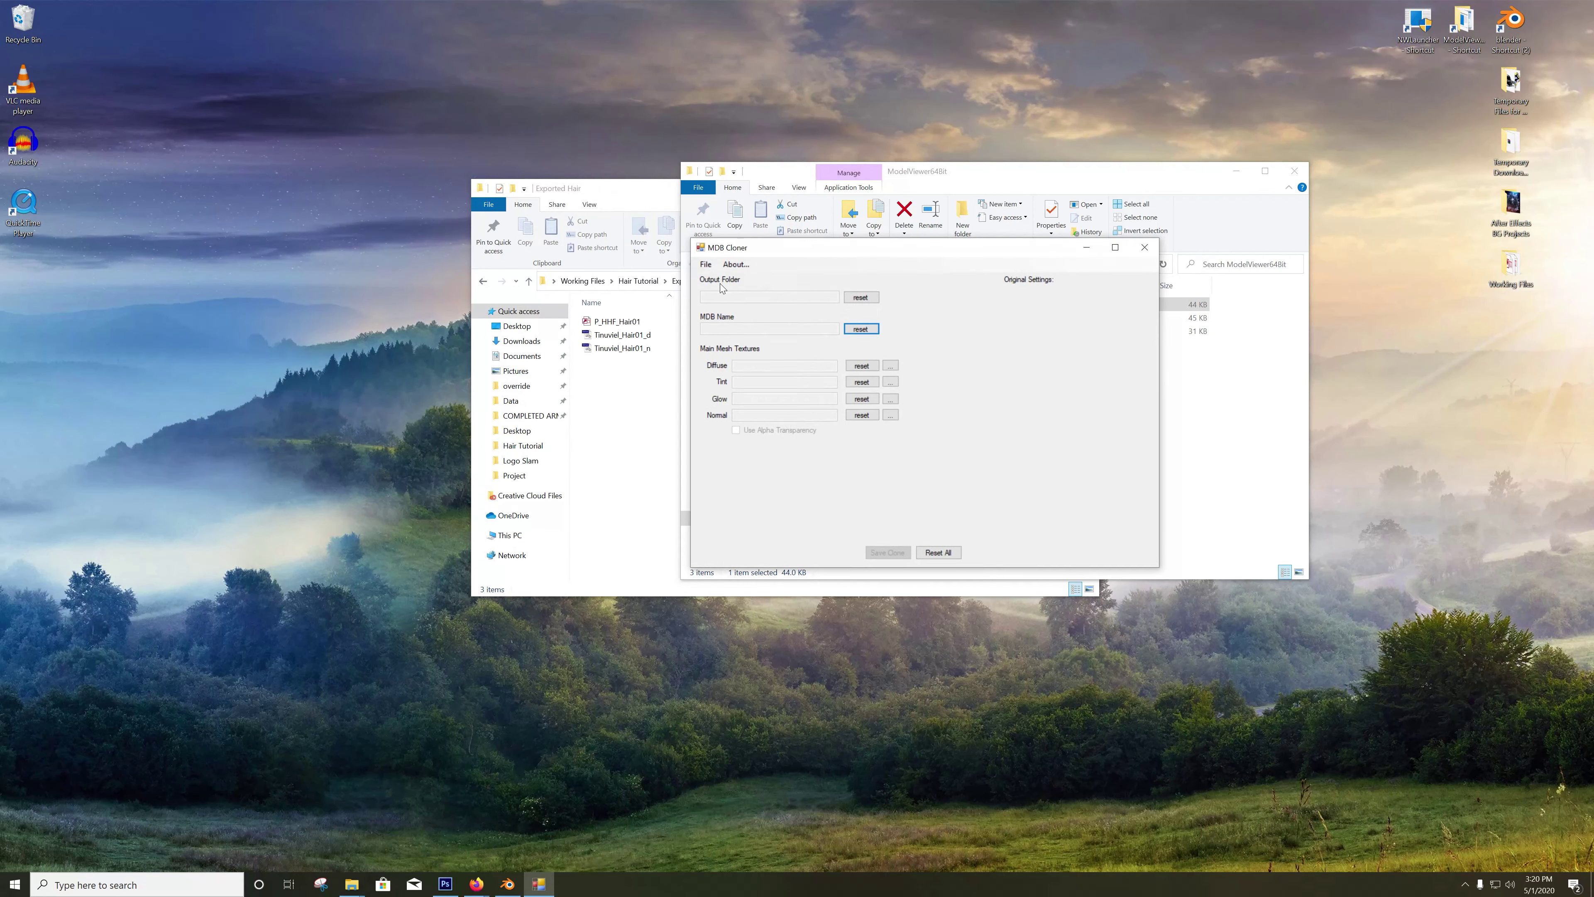
left_click(706, 263)
left_click(721, 277)
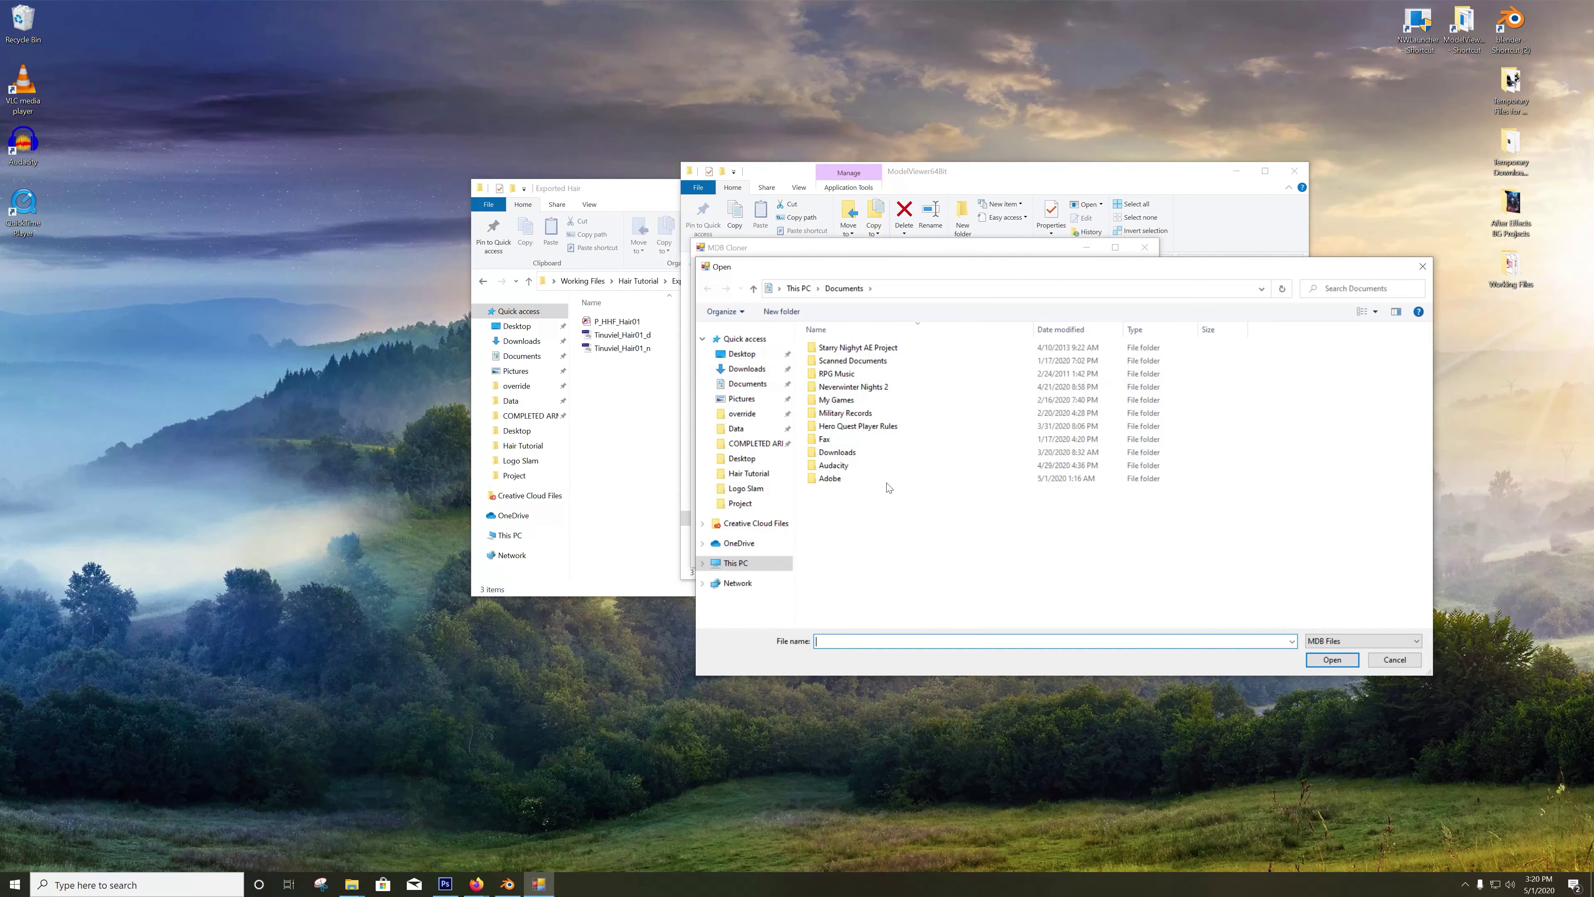
left_click(741, 354)
double_click(822, 386)
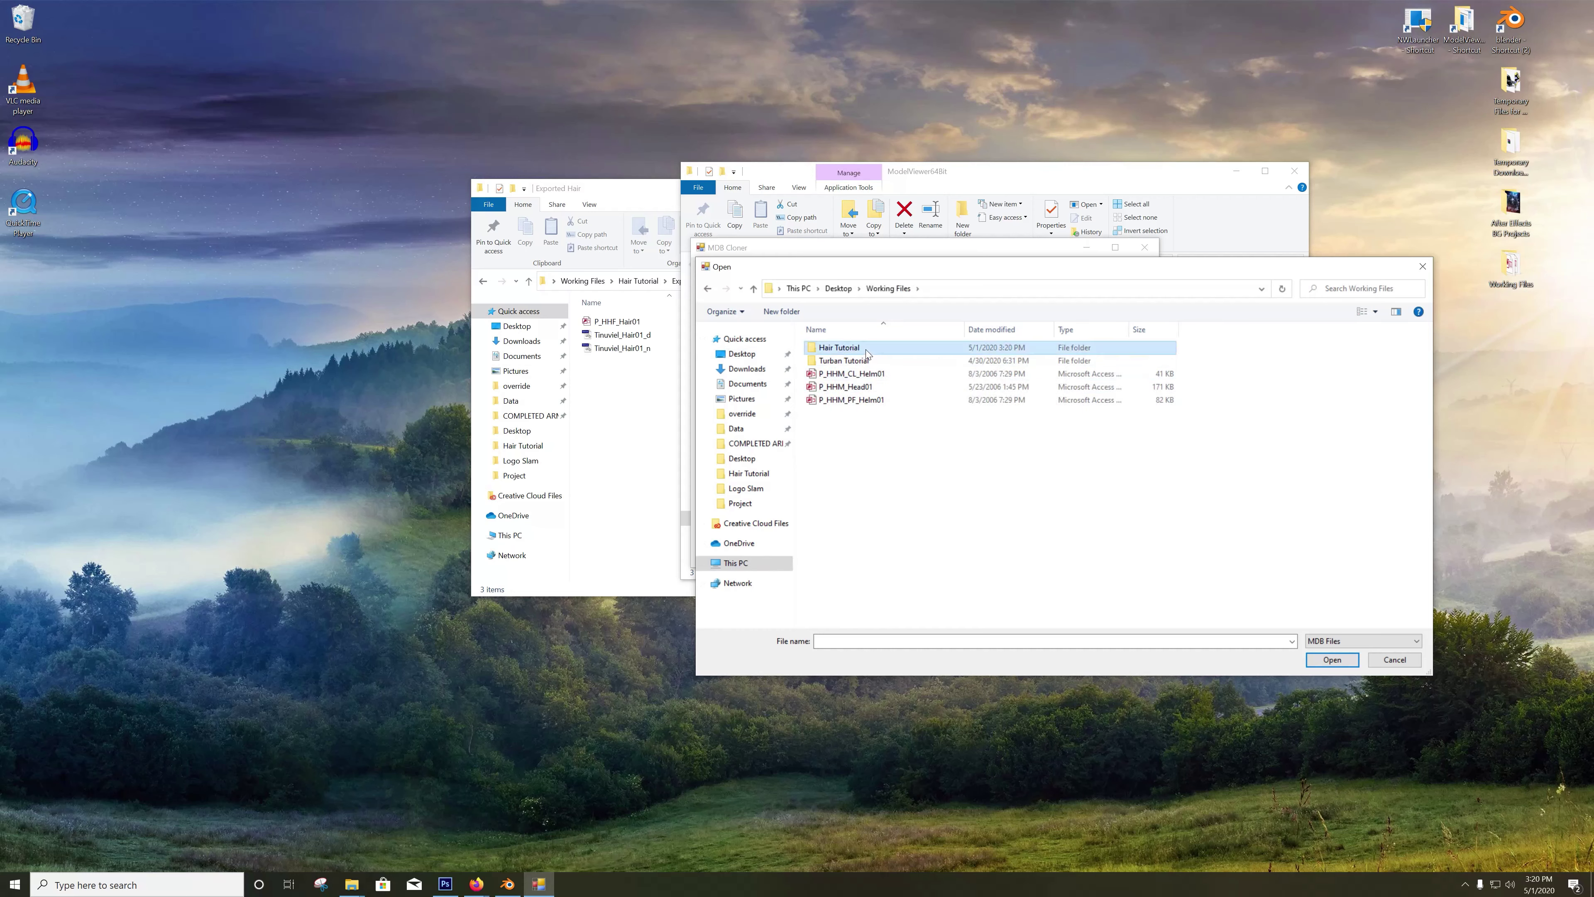
double_click(904, 352)
double_click(909, 353)
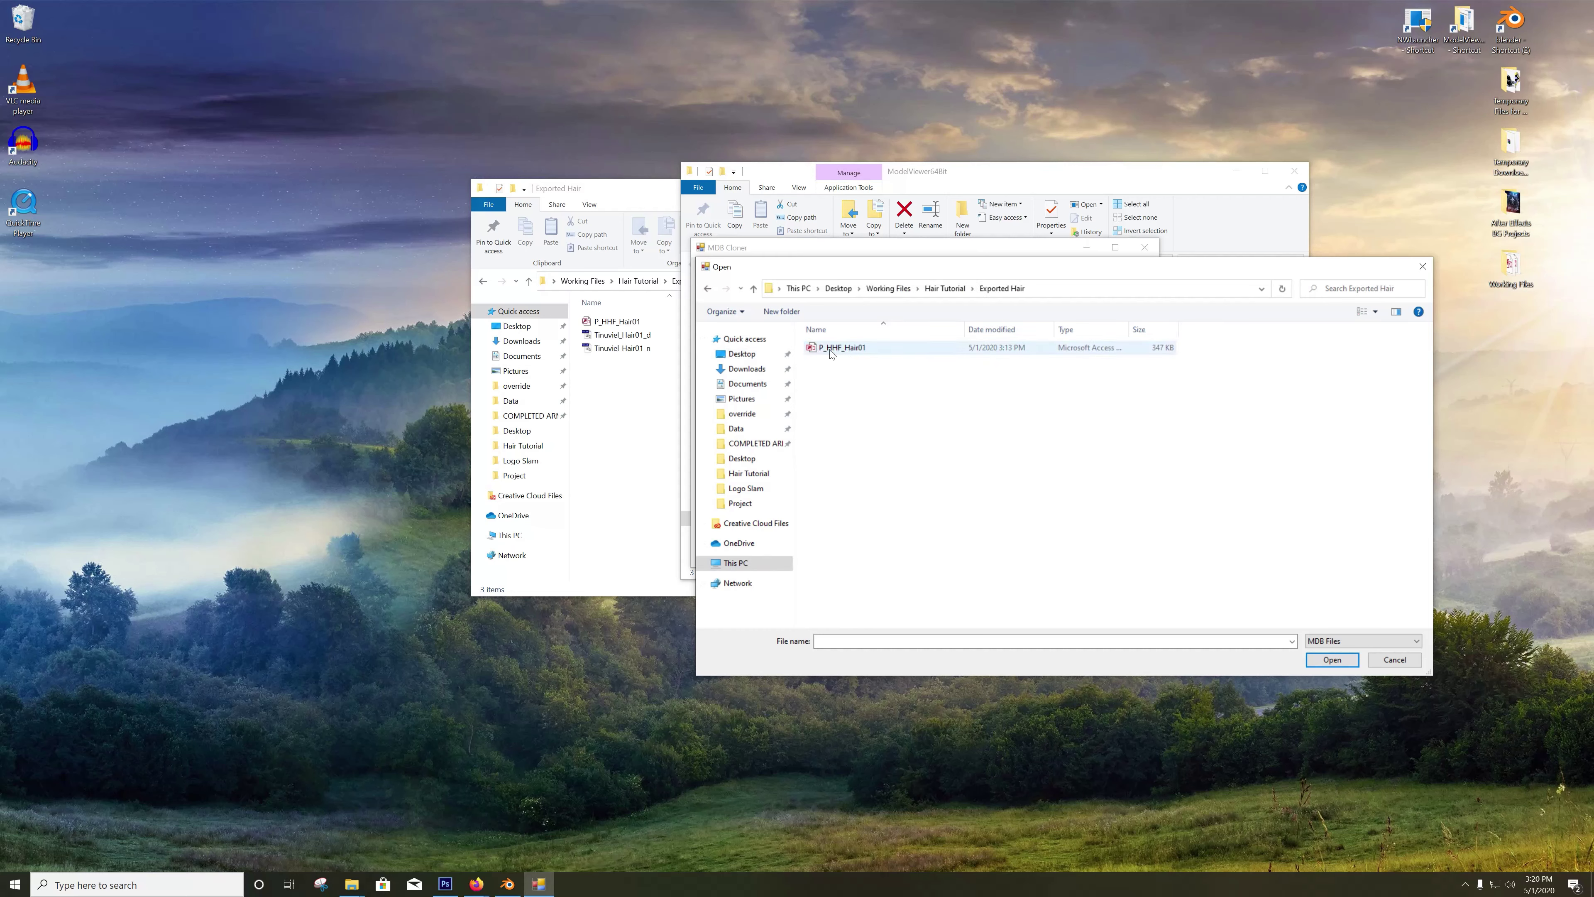
double_click(831, 349)
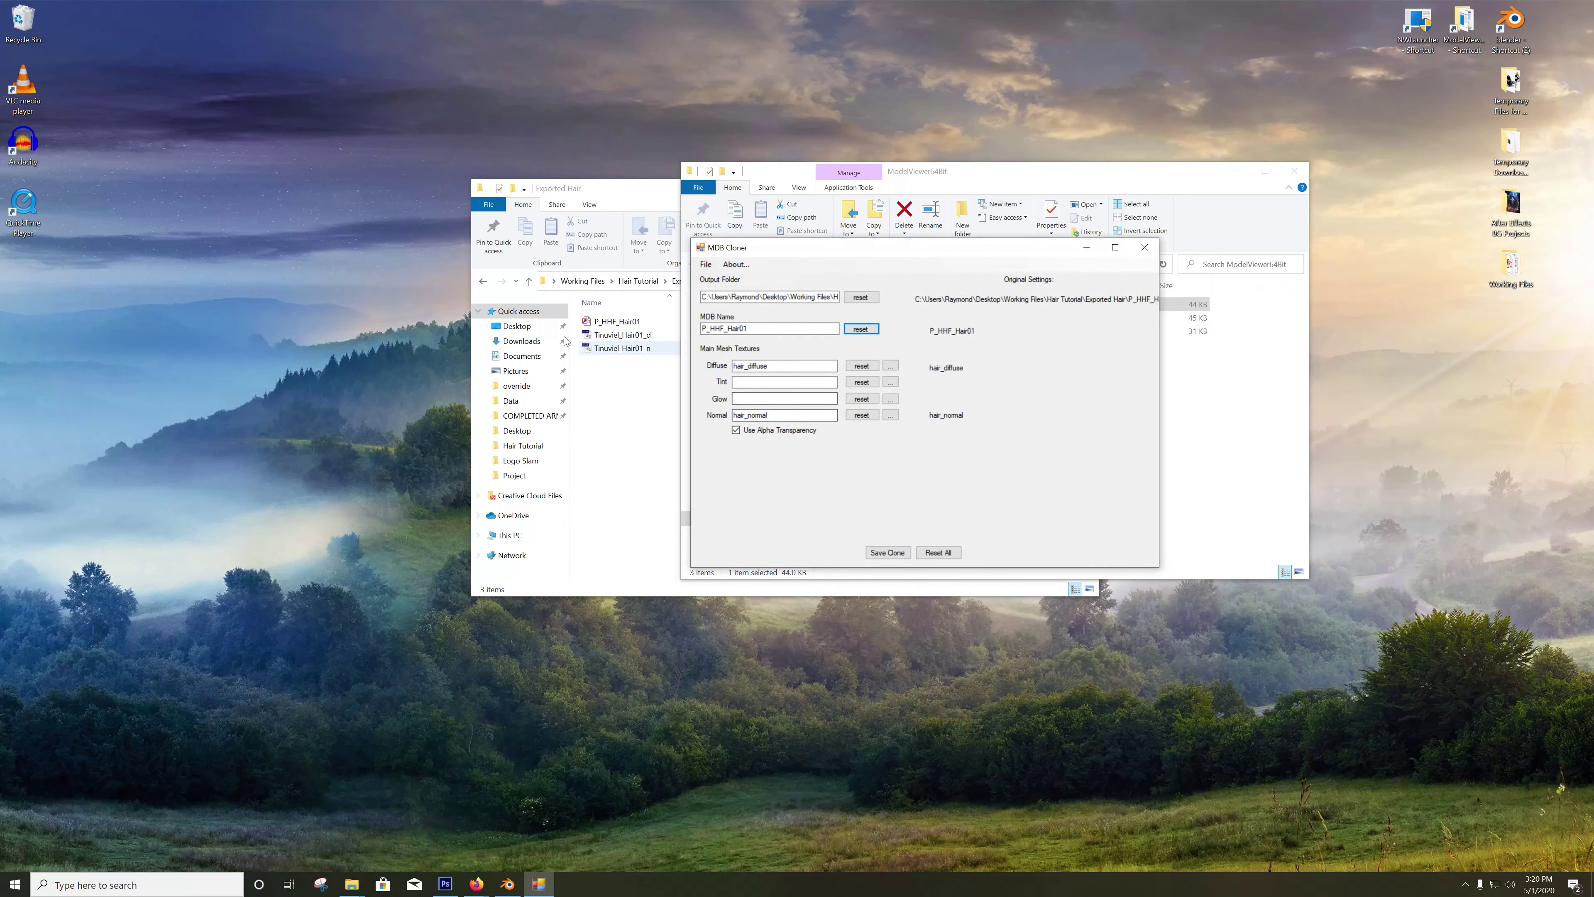
Step: Assign Tinuviel_Hair01_d as the mesh's diffuse texture and Tinuviel_Hair01_n as its normal texture
left_click(483, 281)
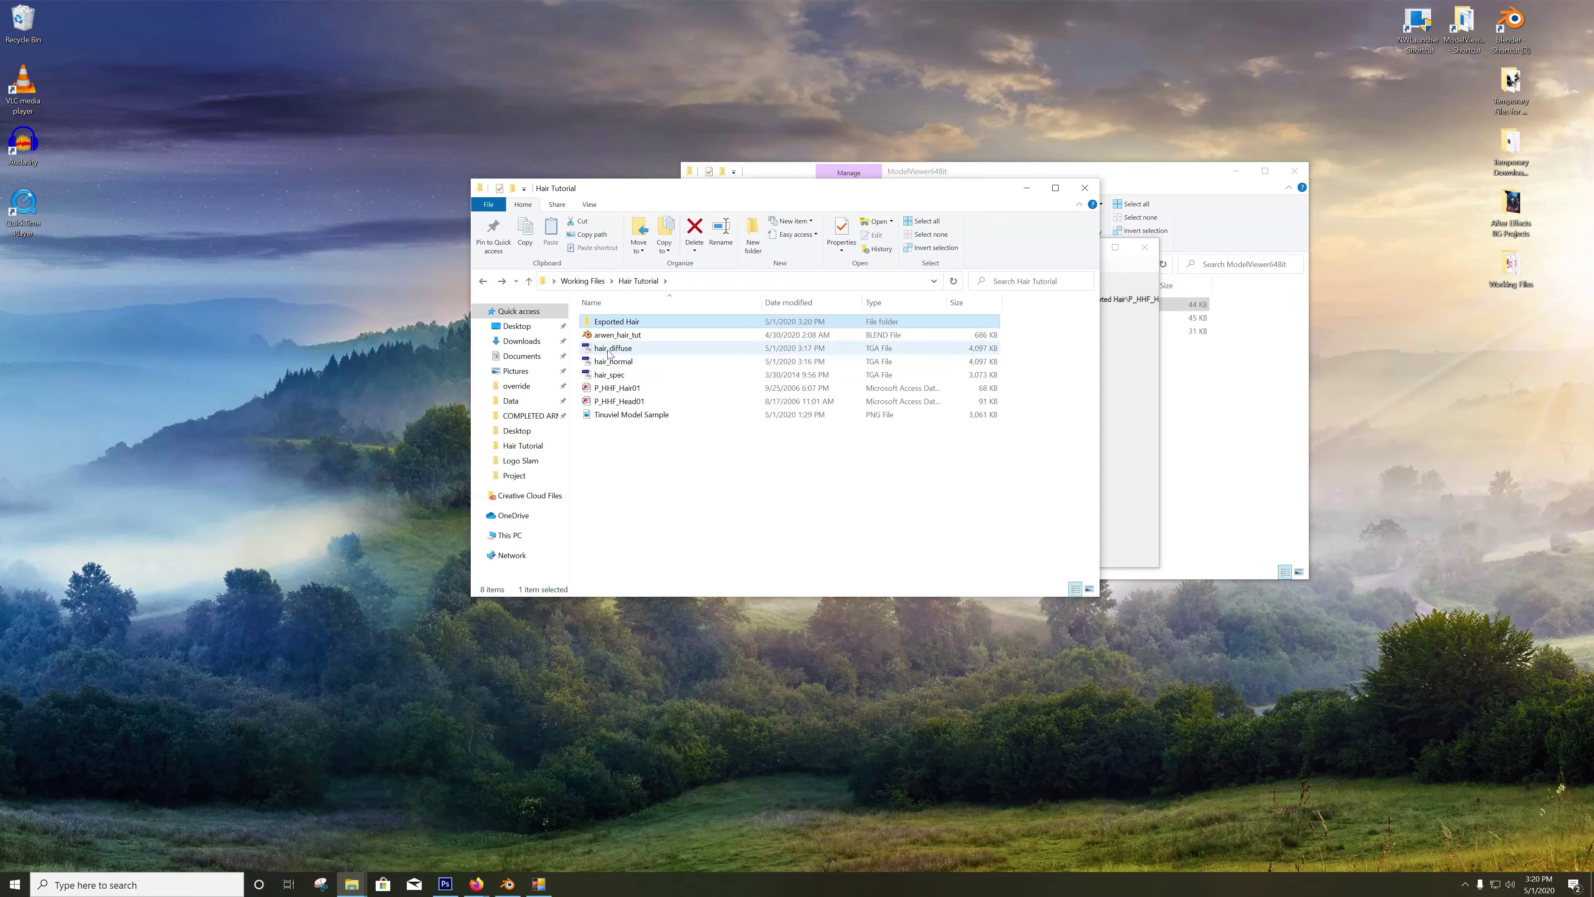
key("alt+Right")
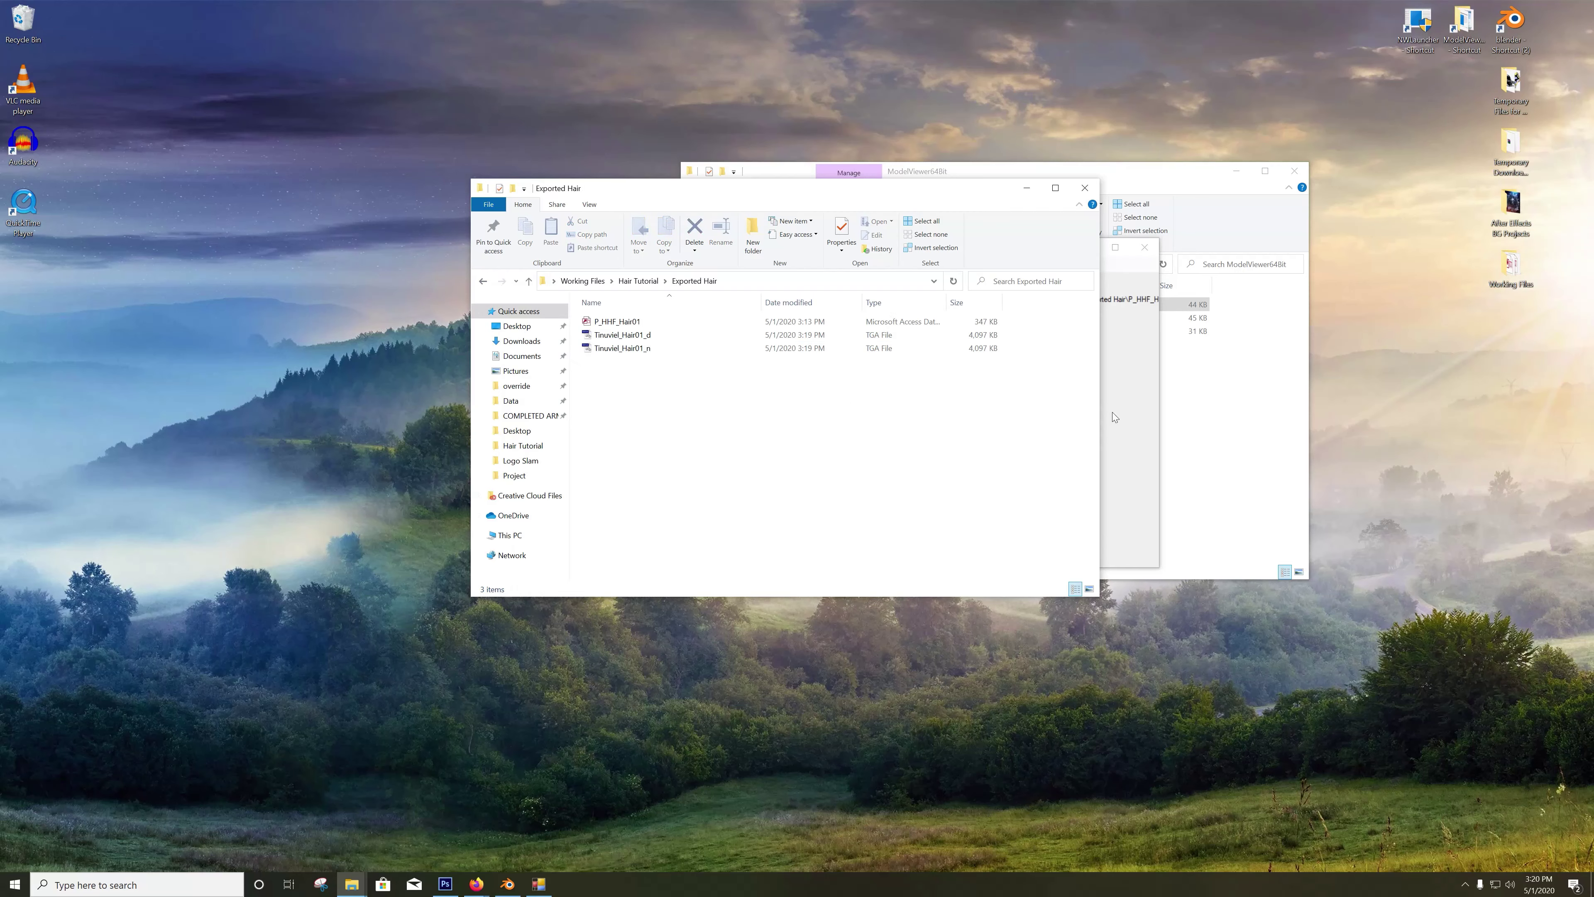
key("alt+Tab")
left_click(890, 365)
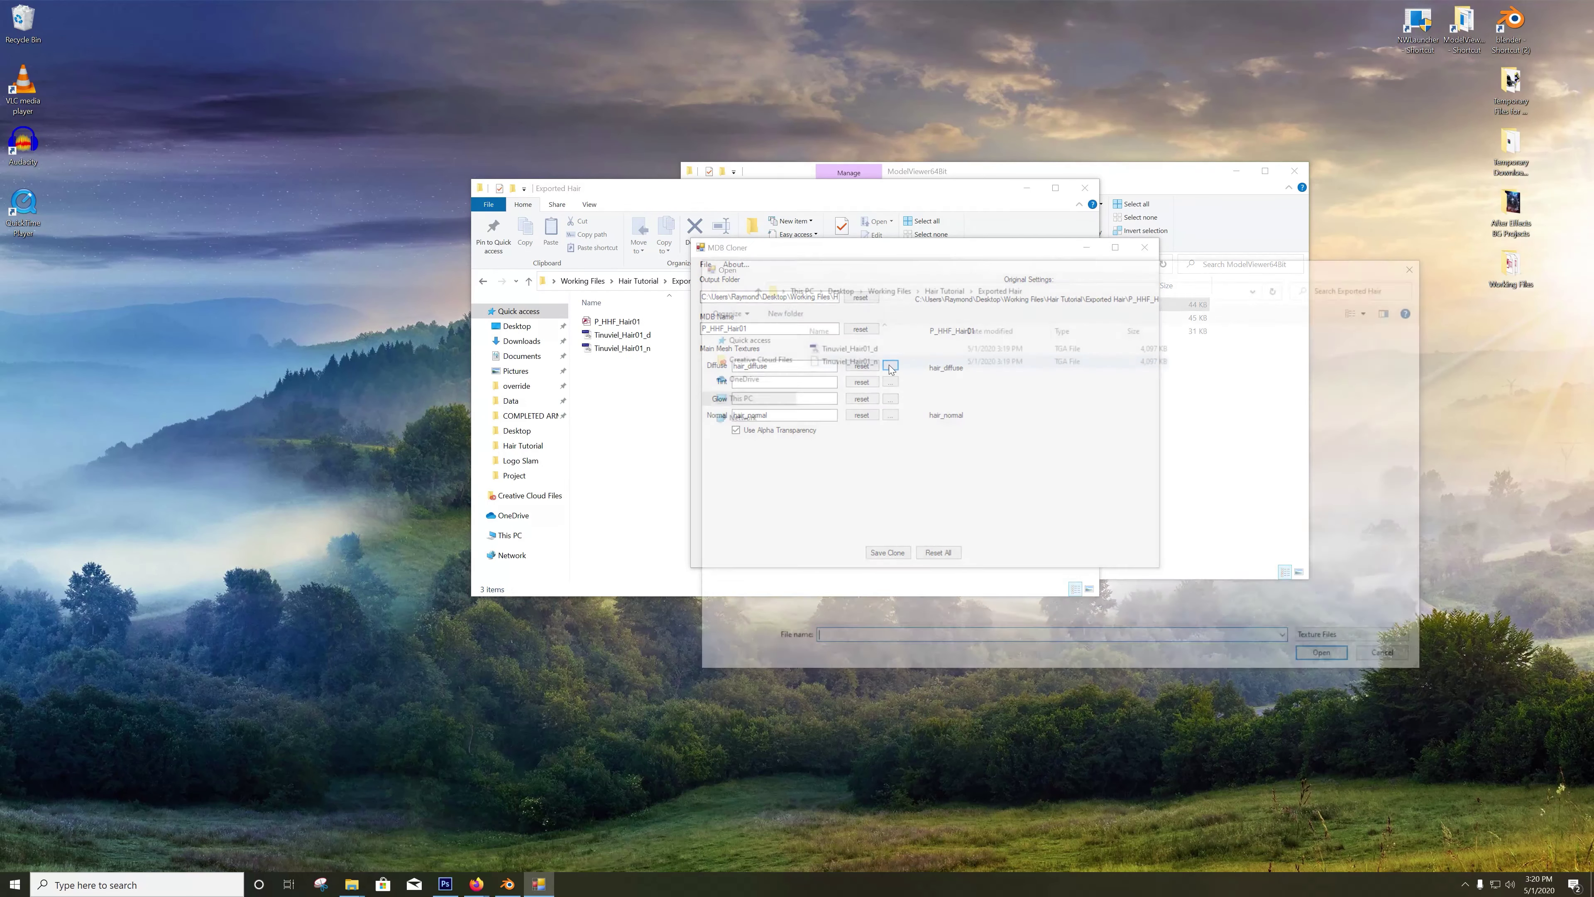
double_click(853, 347)
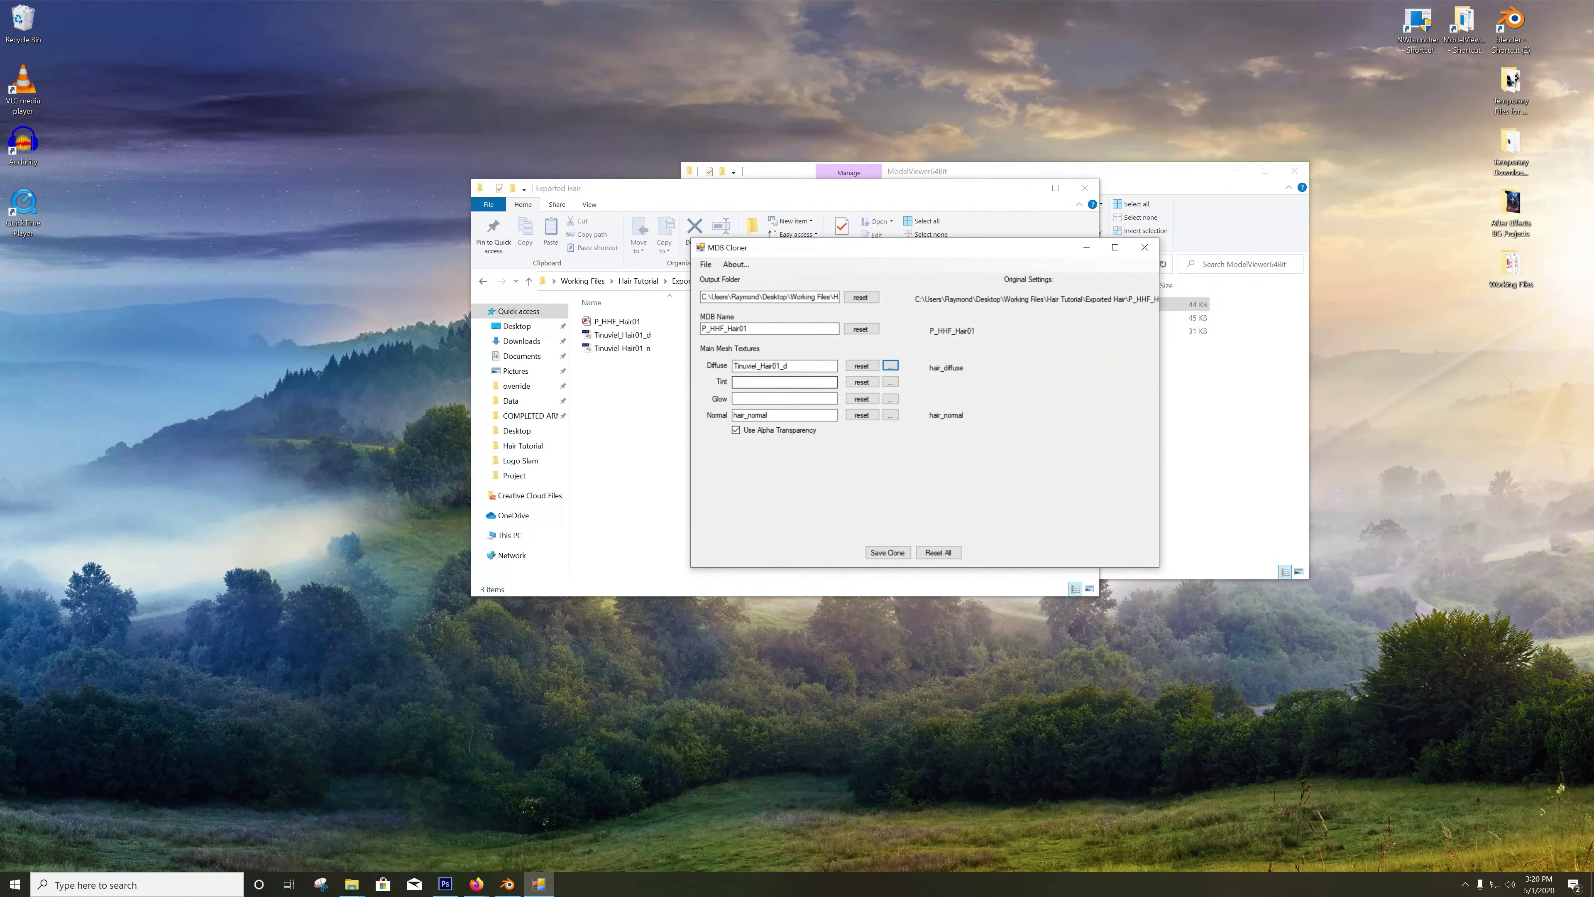
left_click(890, 415)
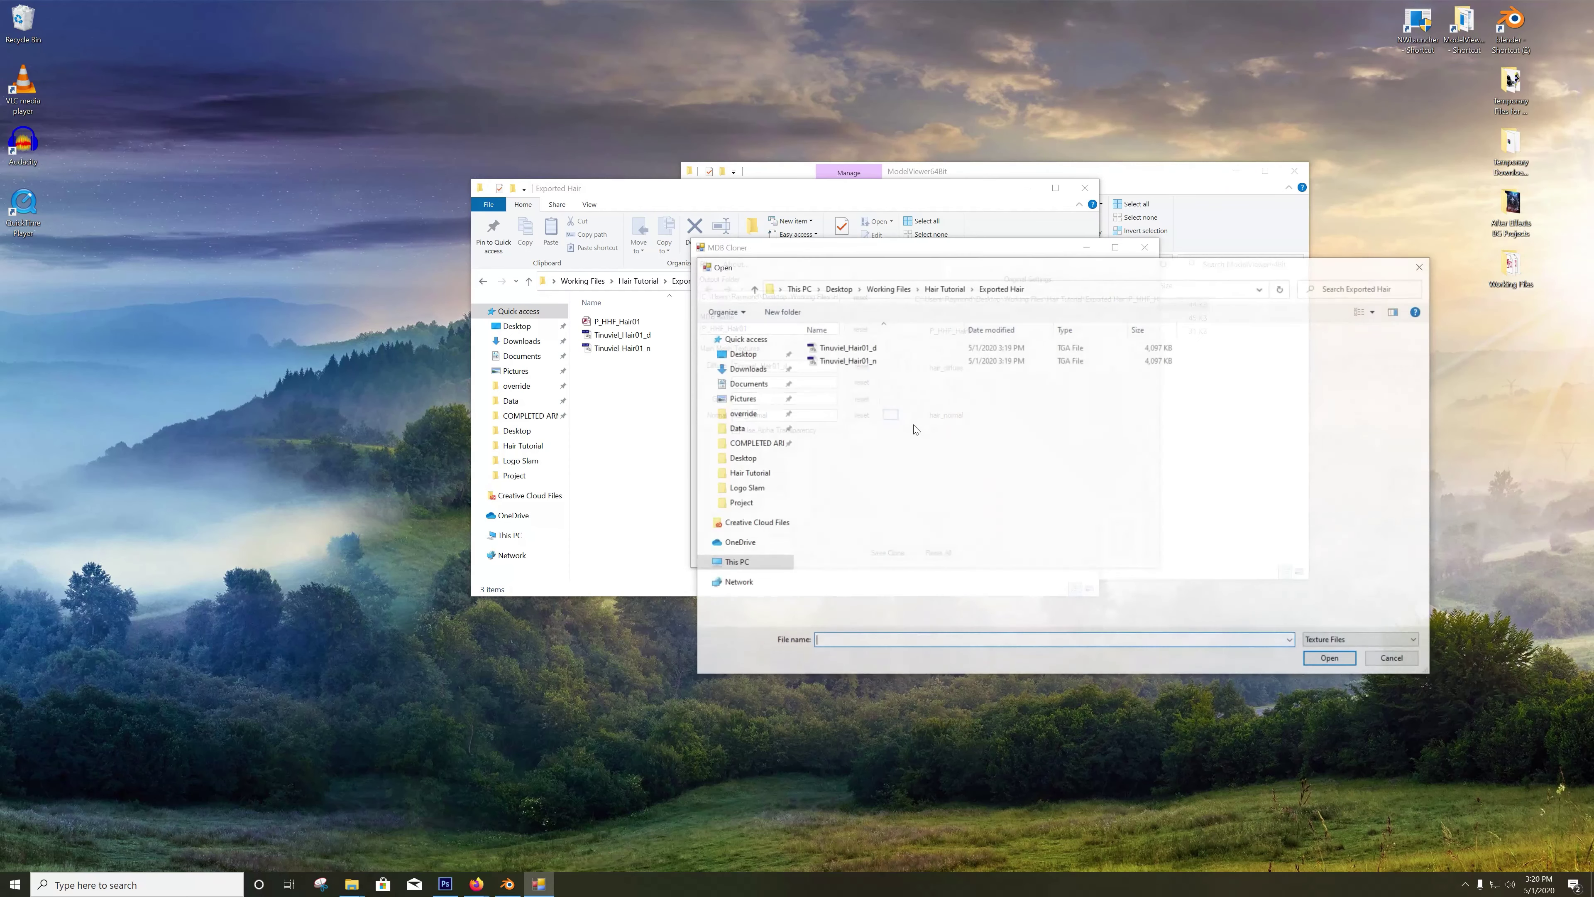
left_click(853, 361)
double_click(852, 361)
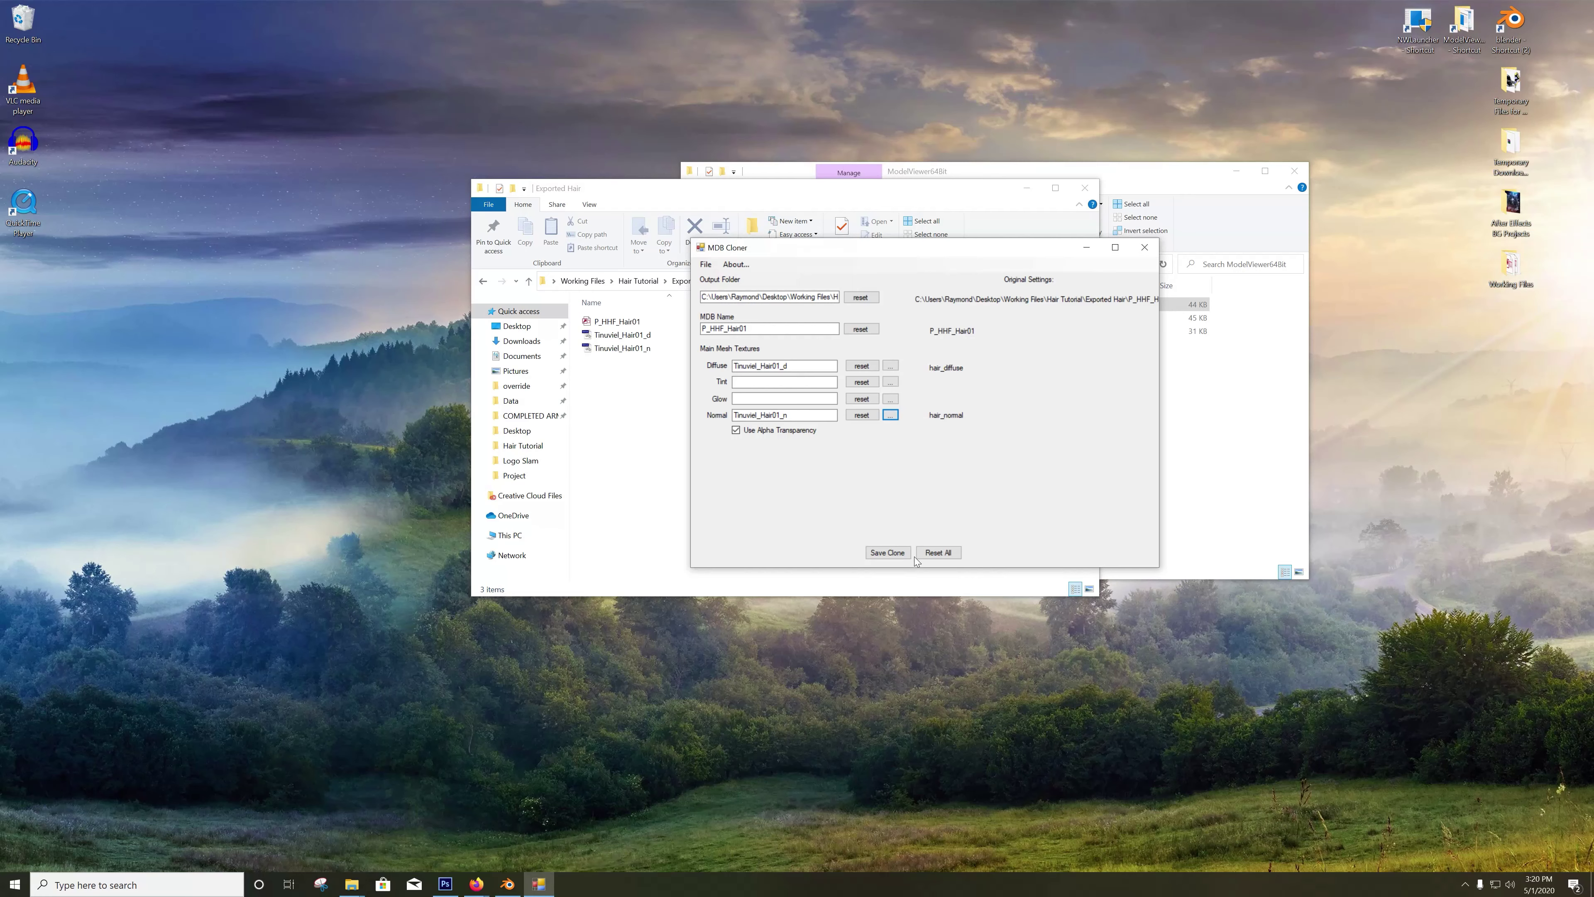
Step: Save the clone over the existing P_HHF_Hair01, and save a second clone named P_HHF_Hair02
left_click(902, 554)
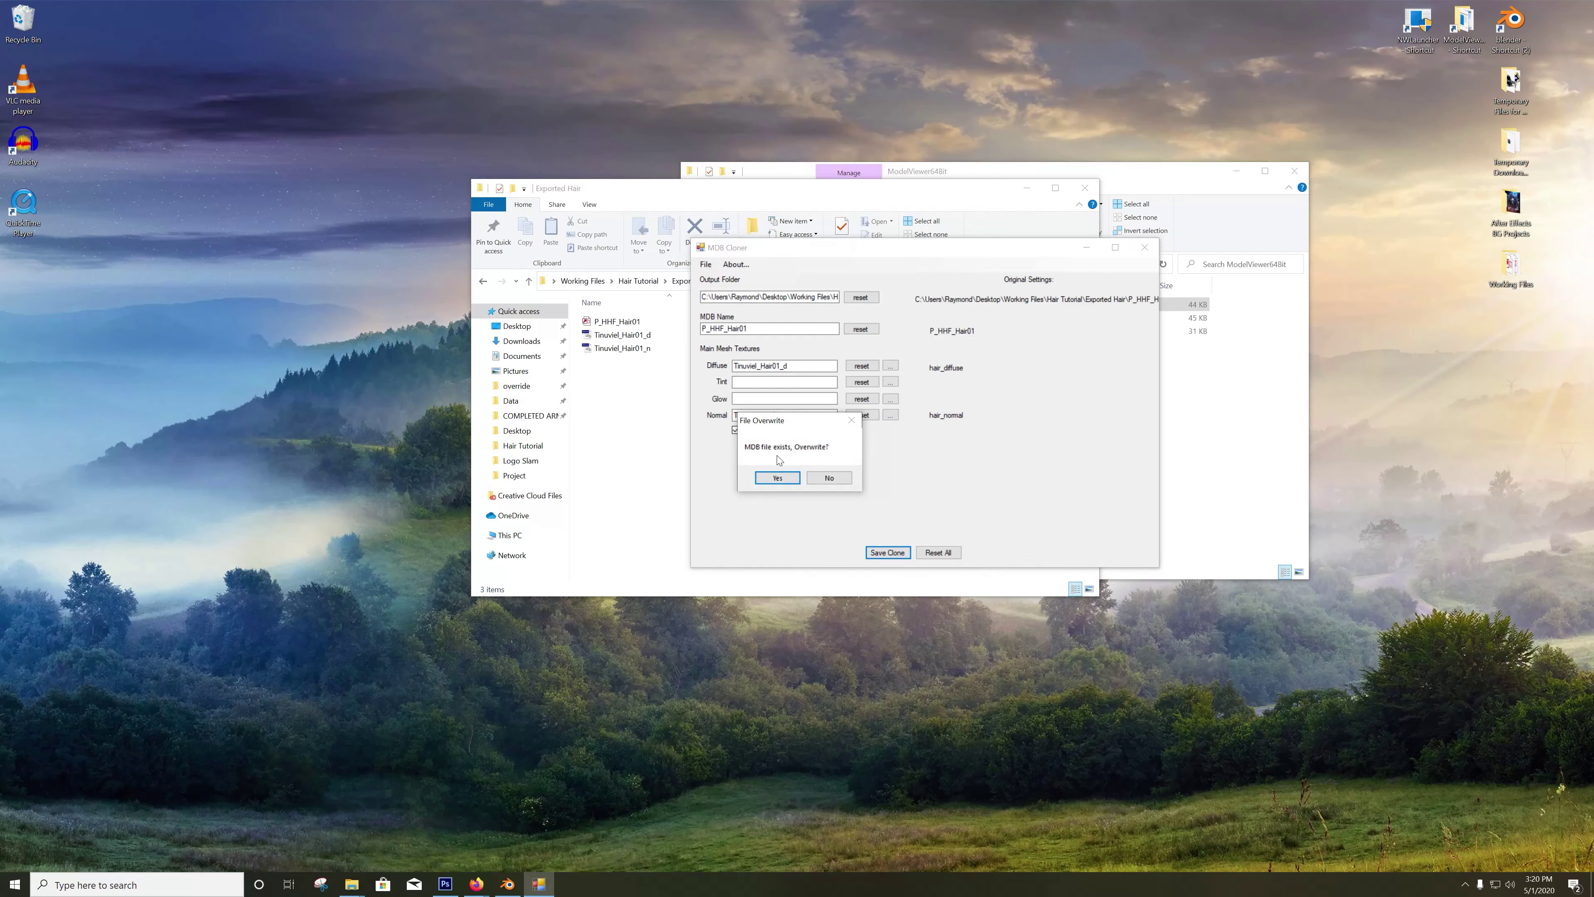
left_click(765, 478)
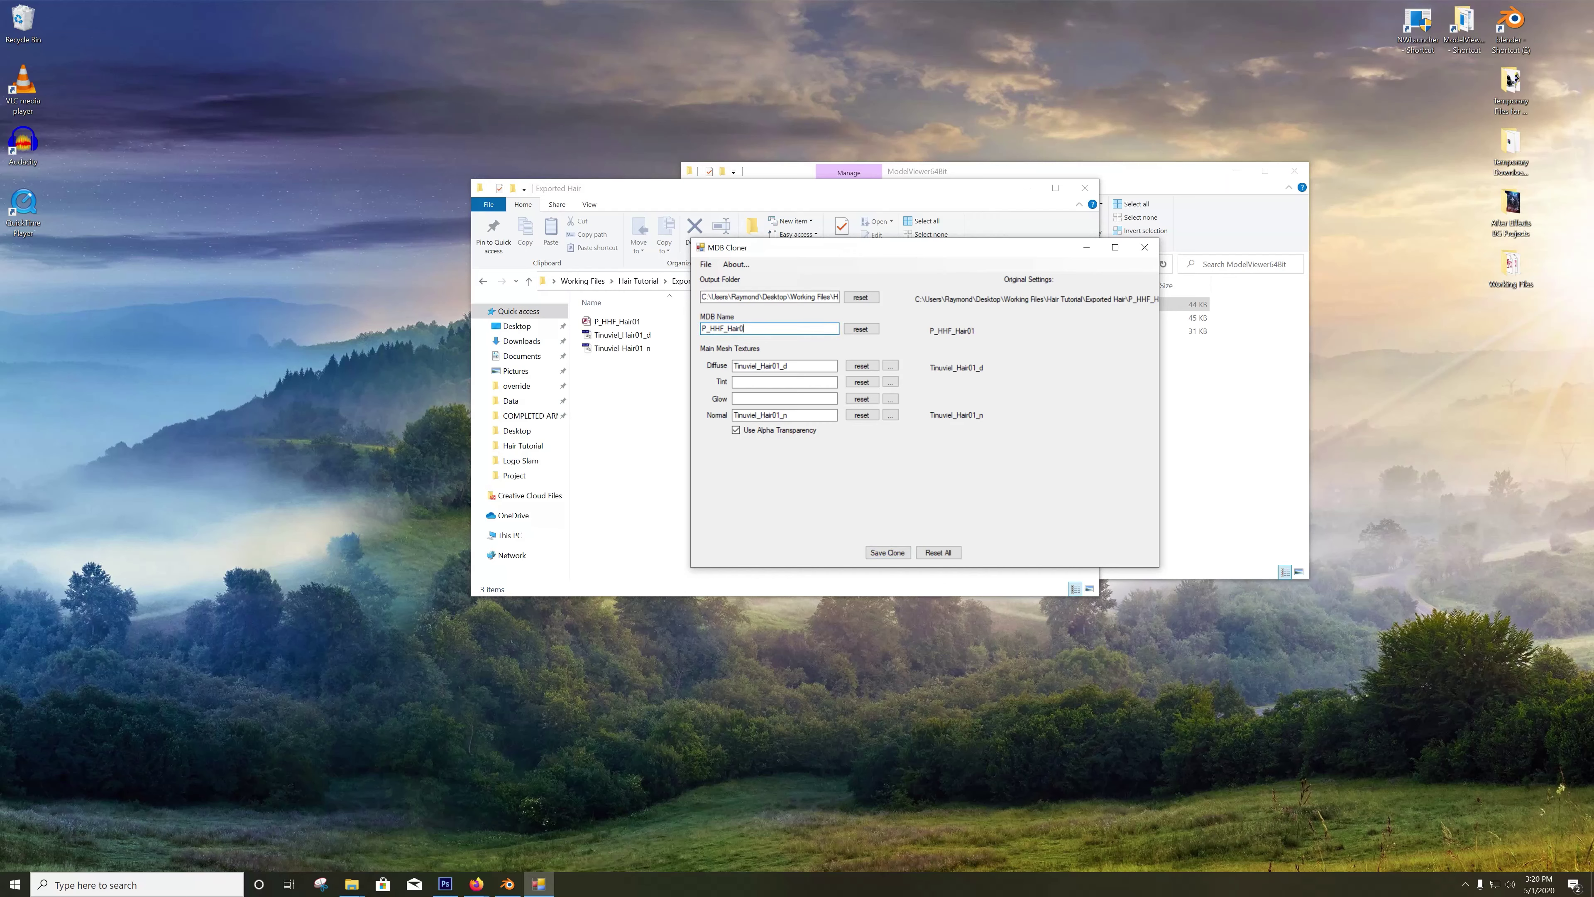
left_click(891, 555)
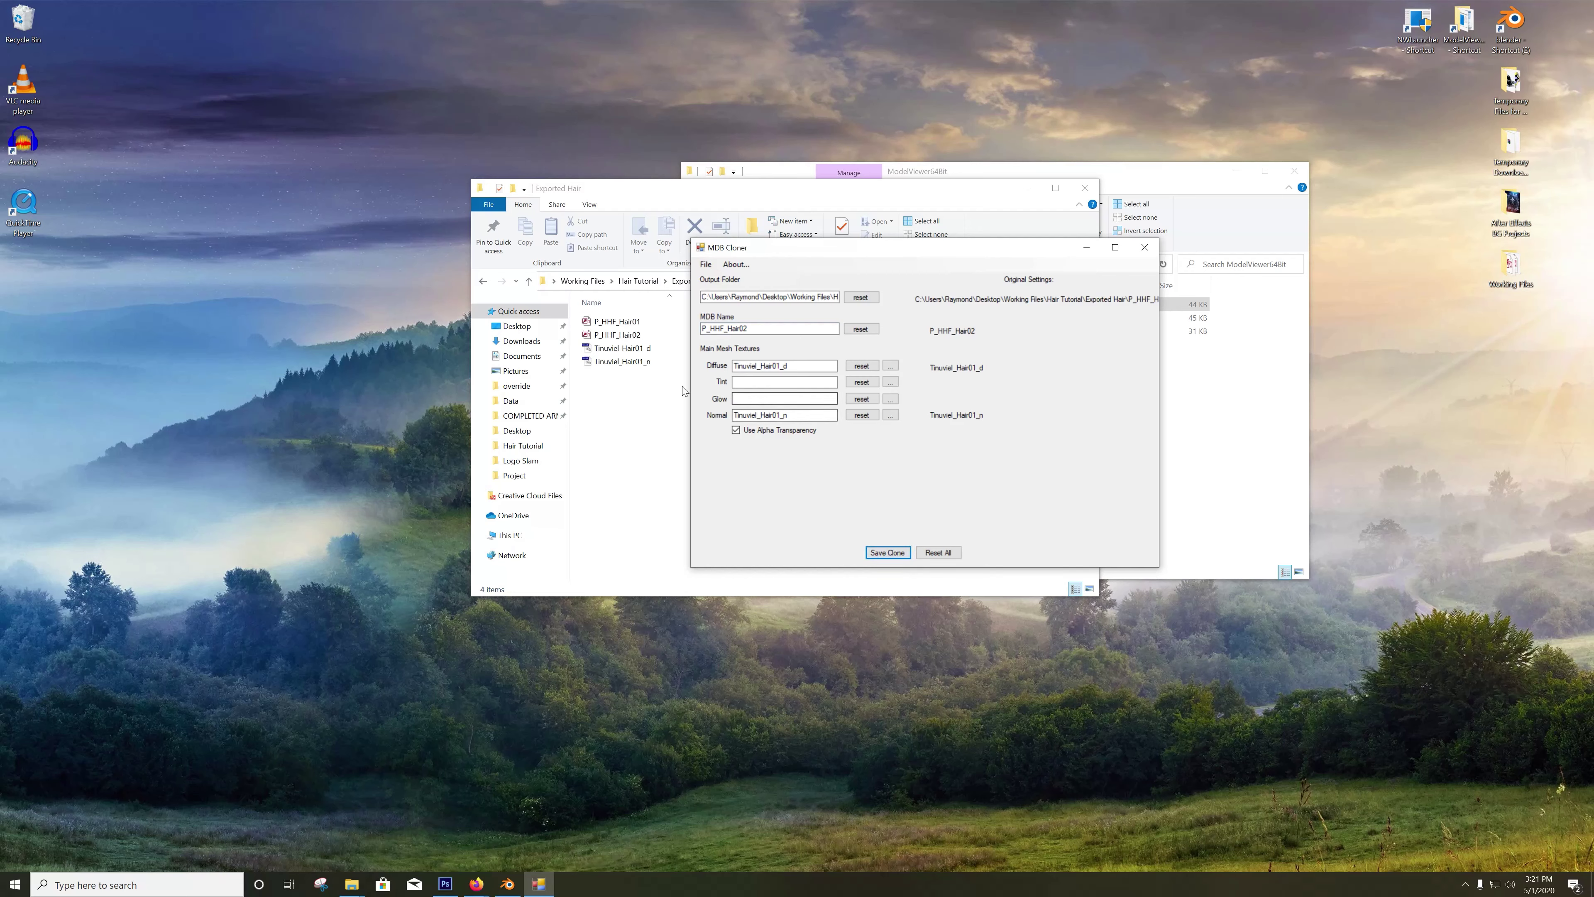
Step: Examine the names of the cloned hair meshes in the Exported Hair folder
left_click(637, 343)
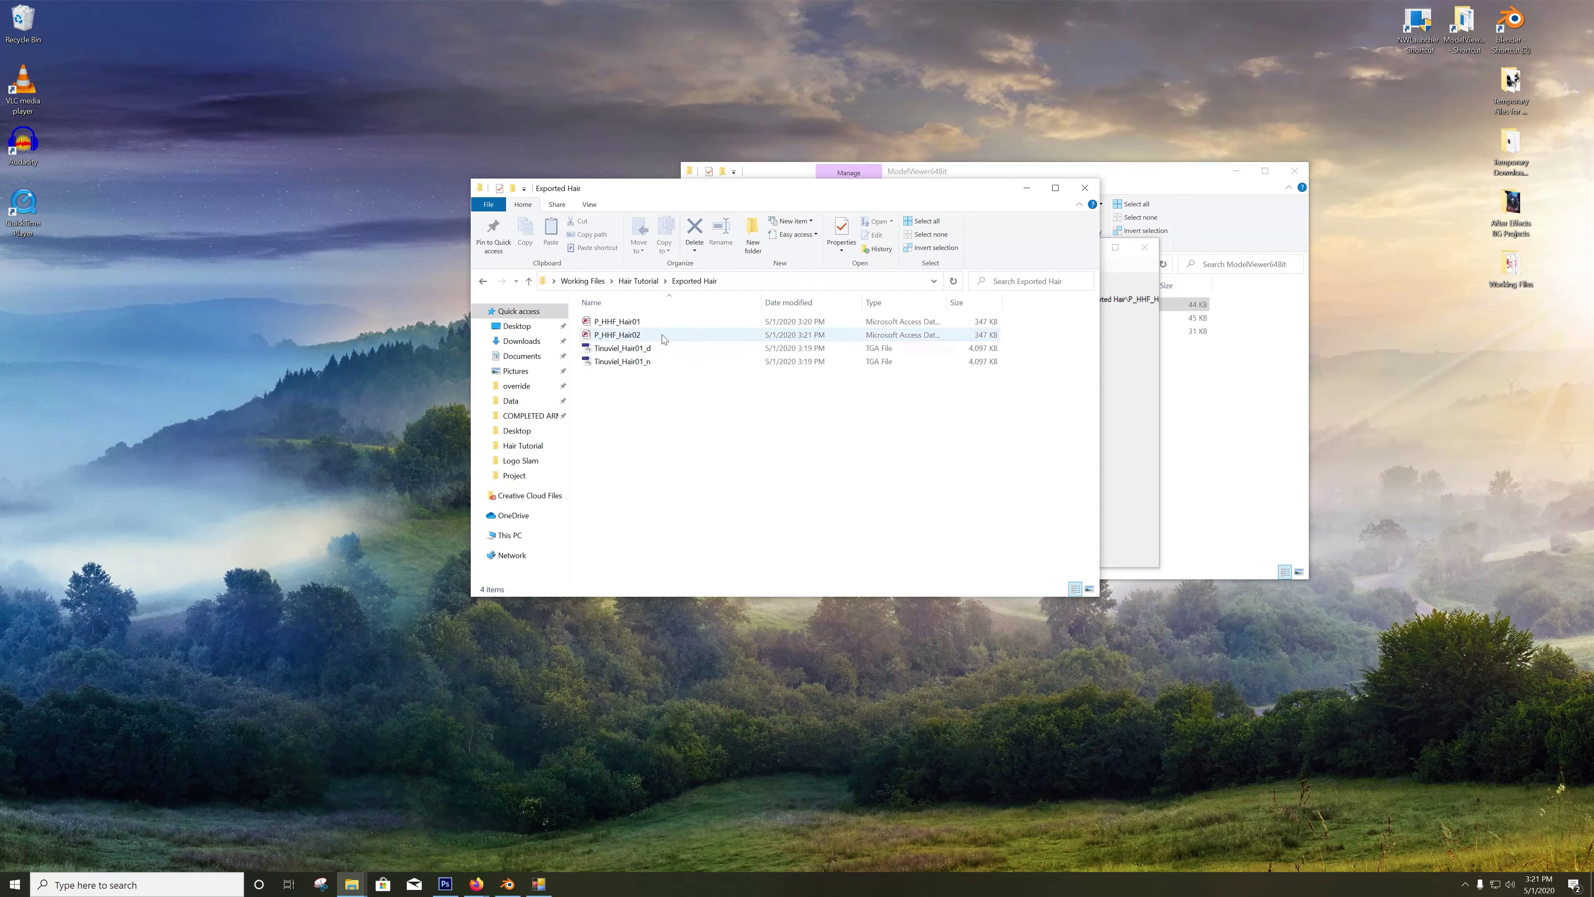
left_click(649, 321)
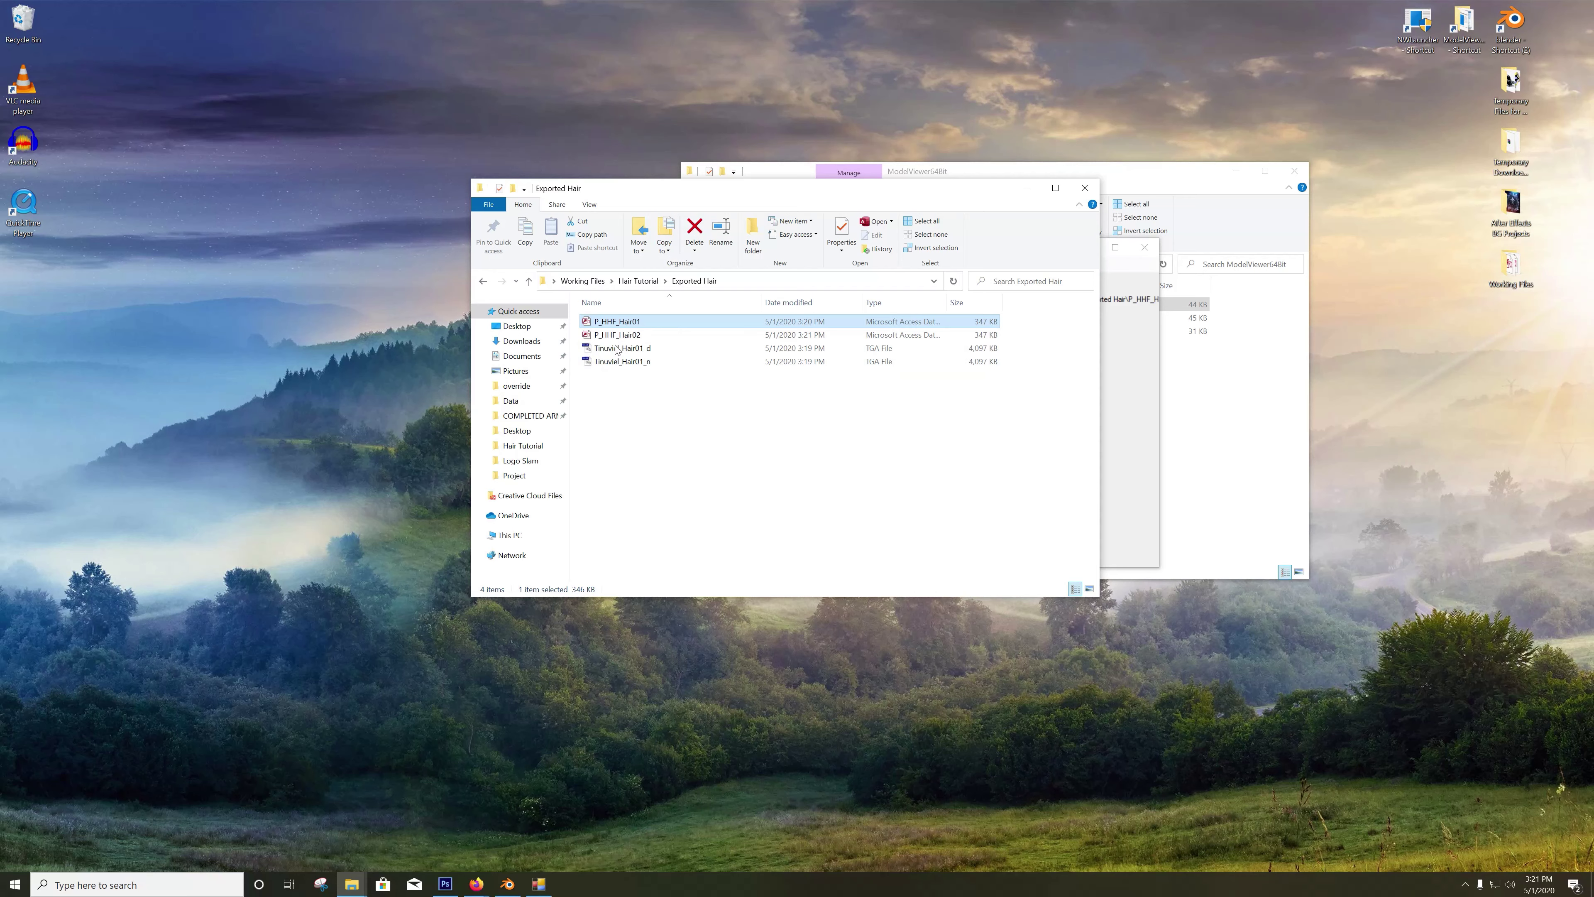
left_click(810, 412)
key("Down")
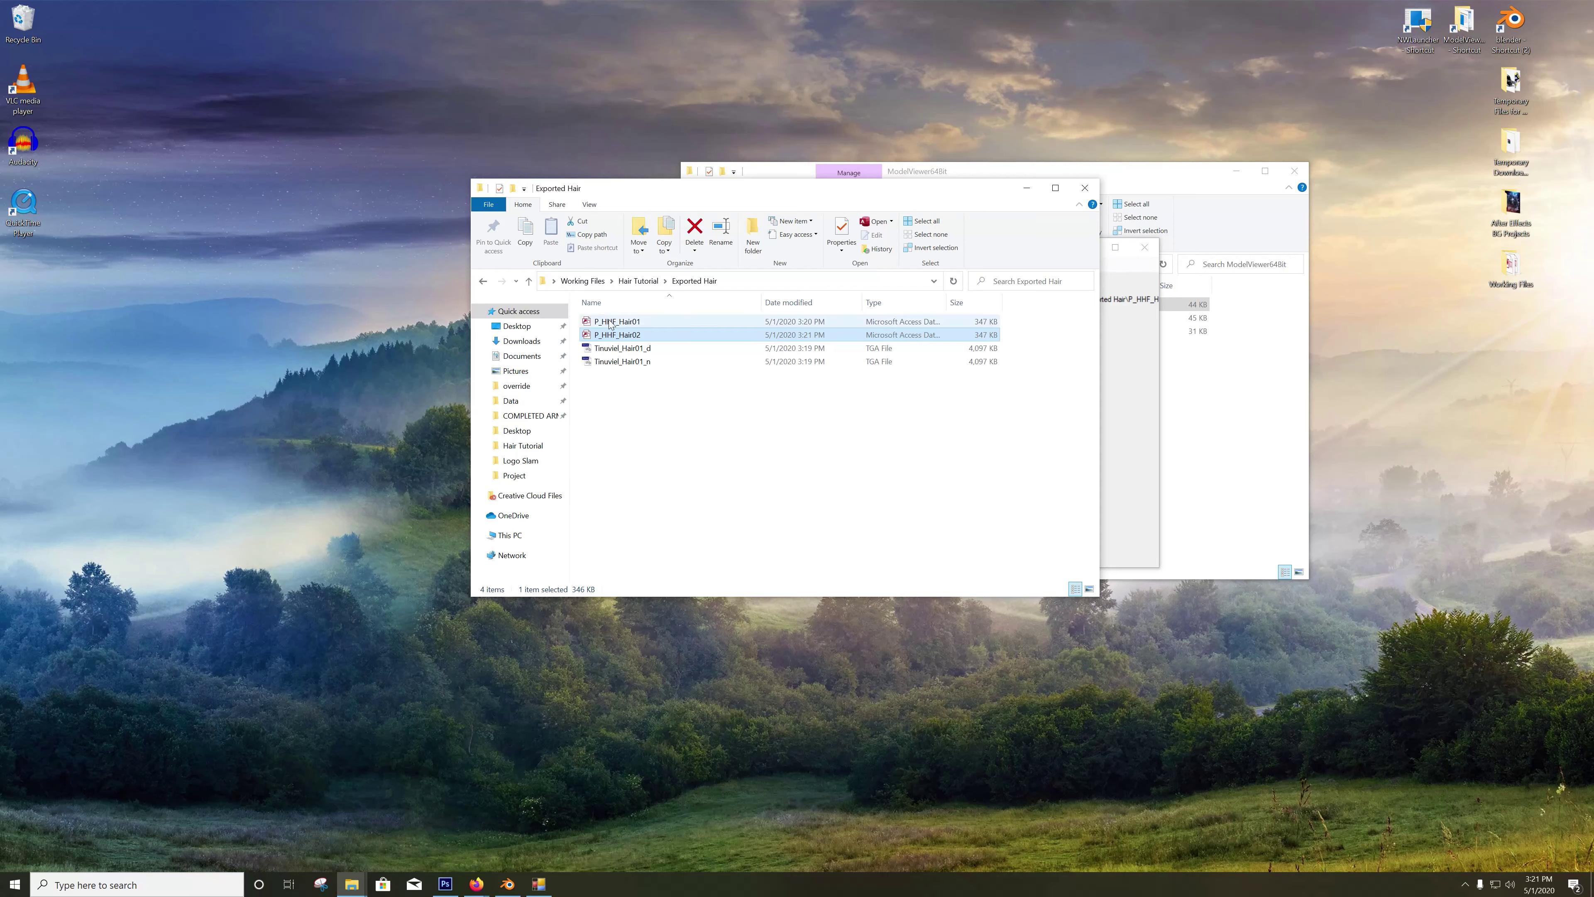
left_click(640, 322)
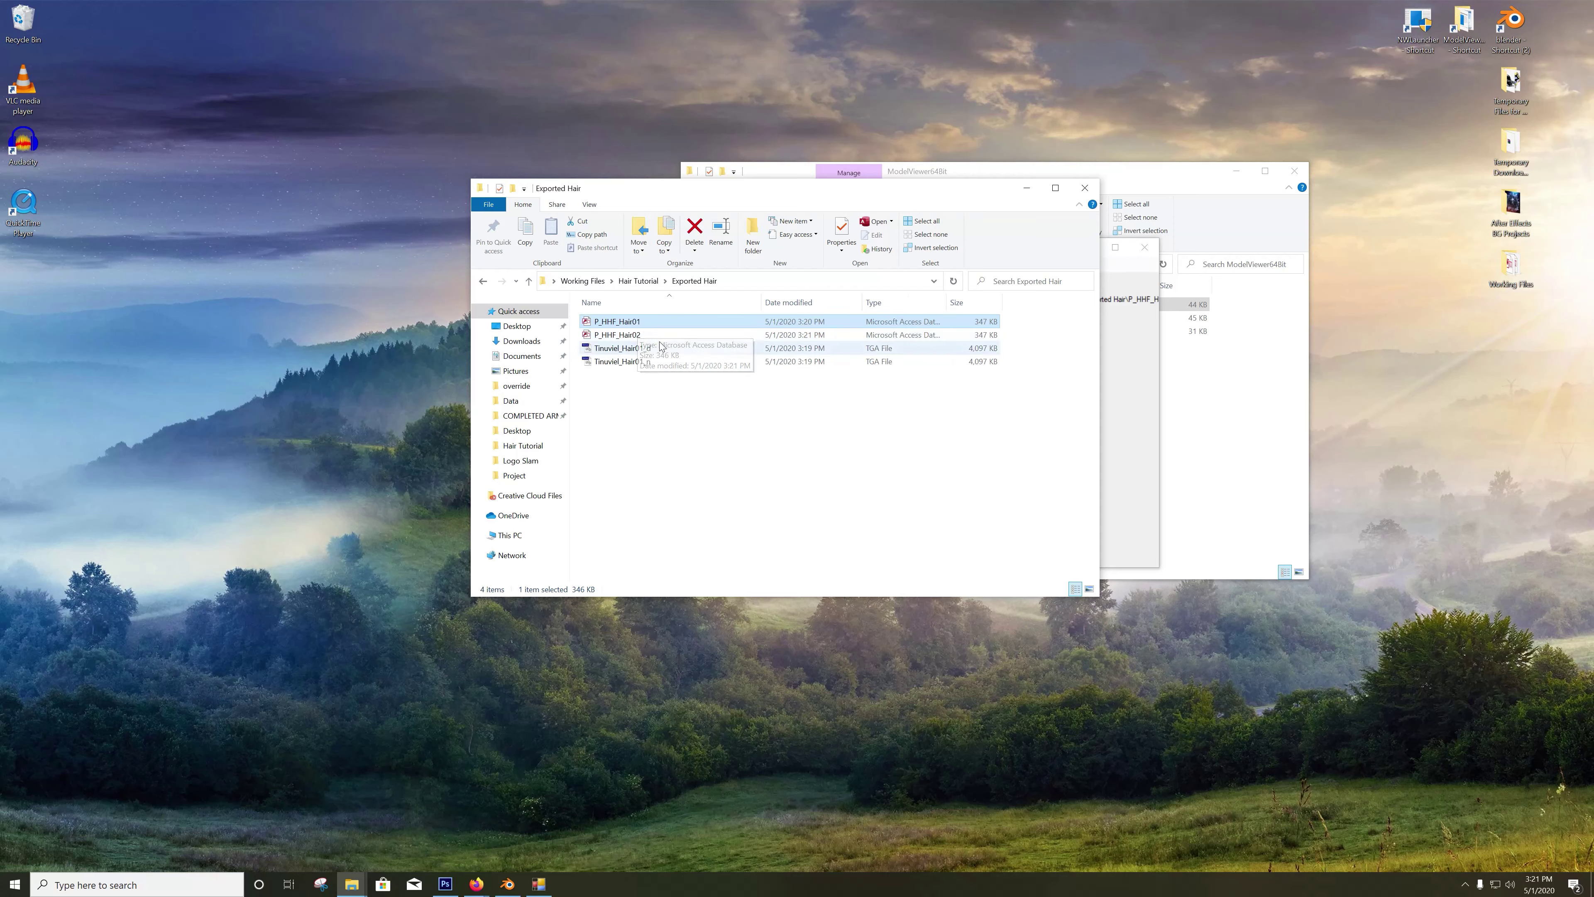
left_click(877, 477)
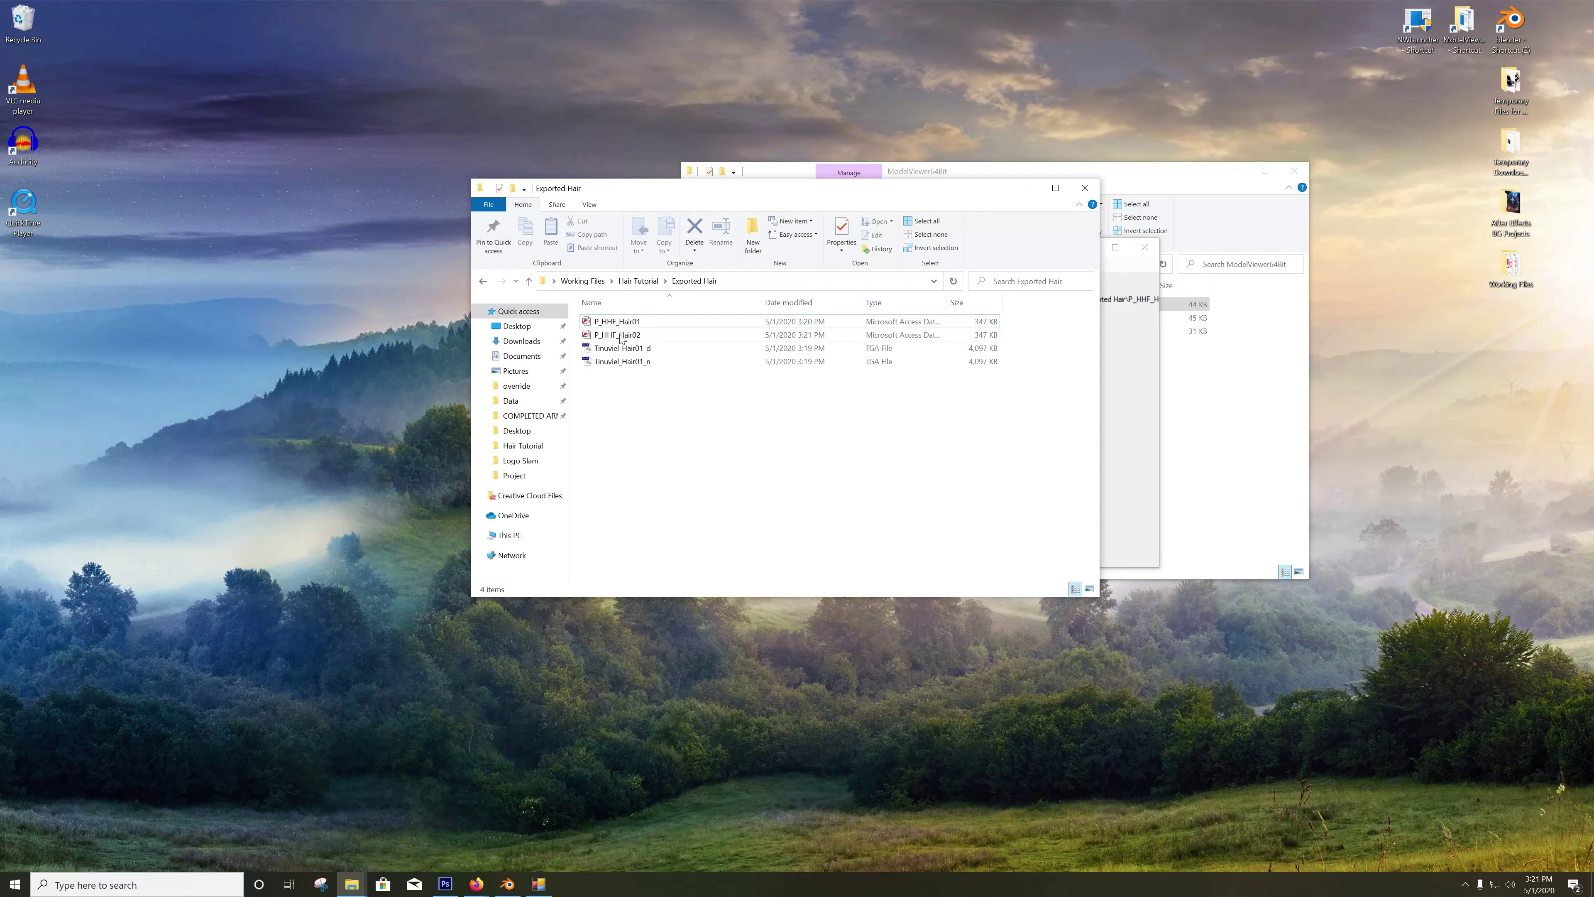
Step: Try saving a clone named P_HHF_Hair0` Tuniviel, and delete that file from the Exported Hair folder
left_click(1158, 368)
left_click(747, 329)
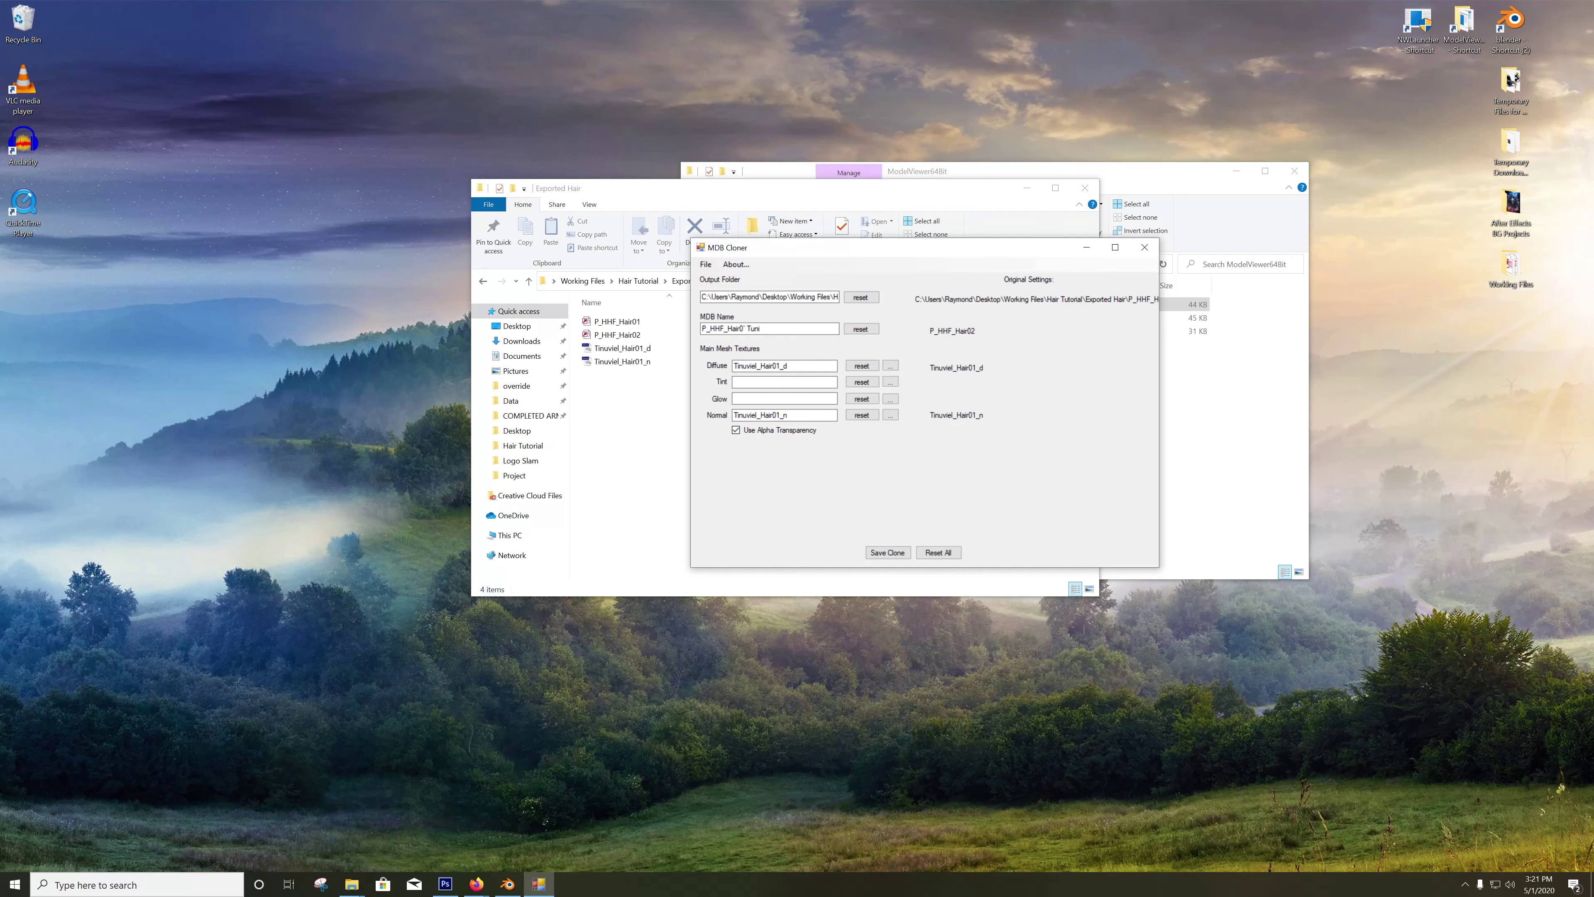
left_click(892, 552)
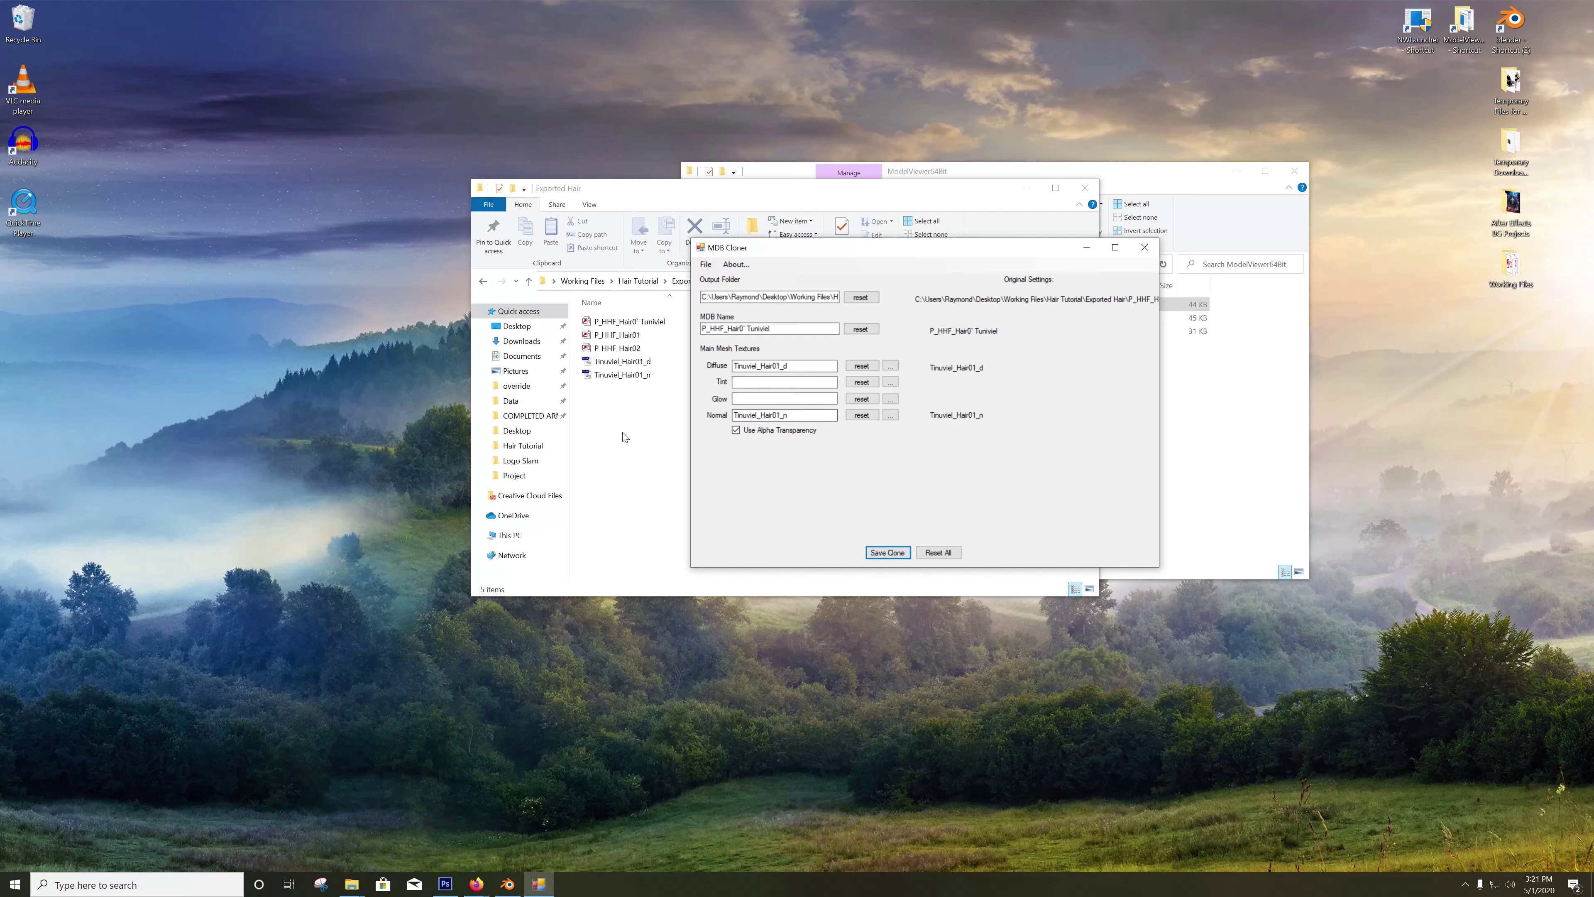
left_click(669, 338)
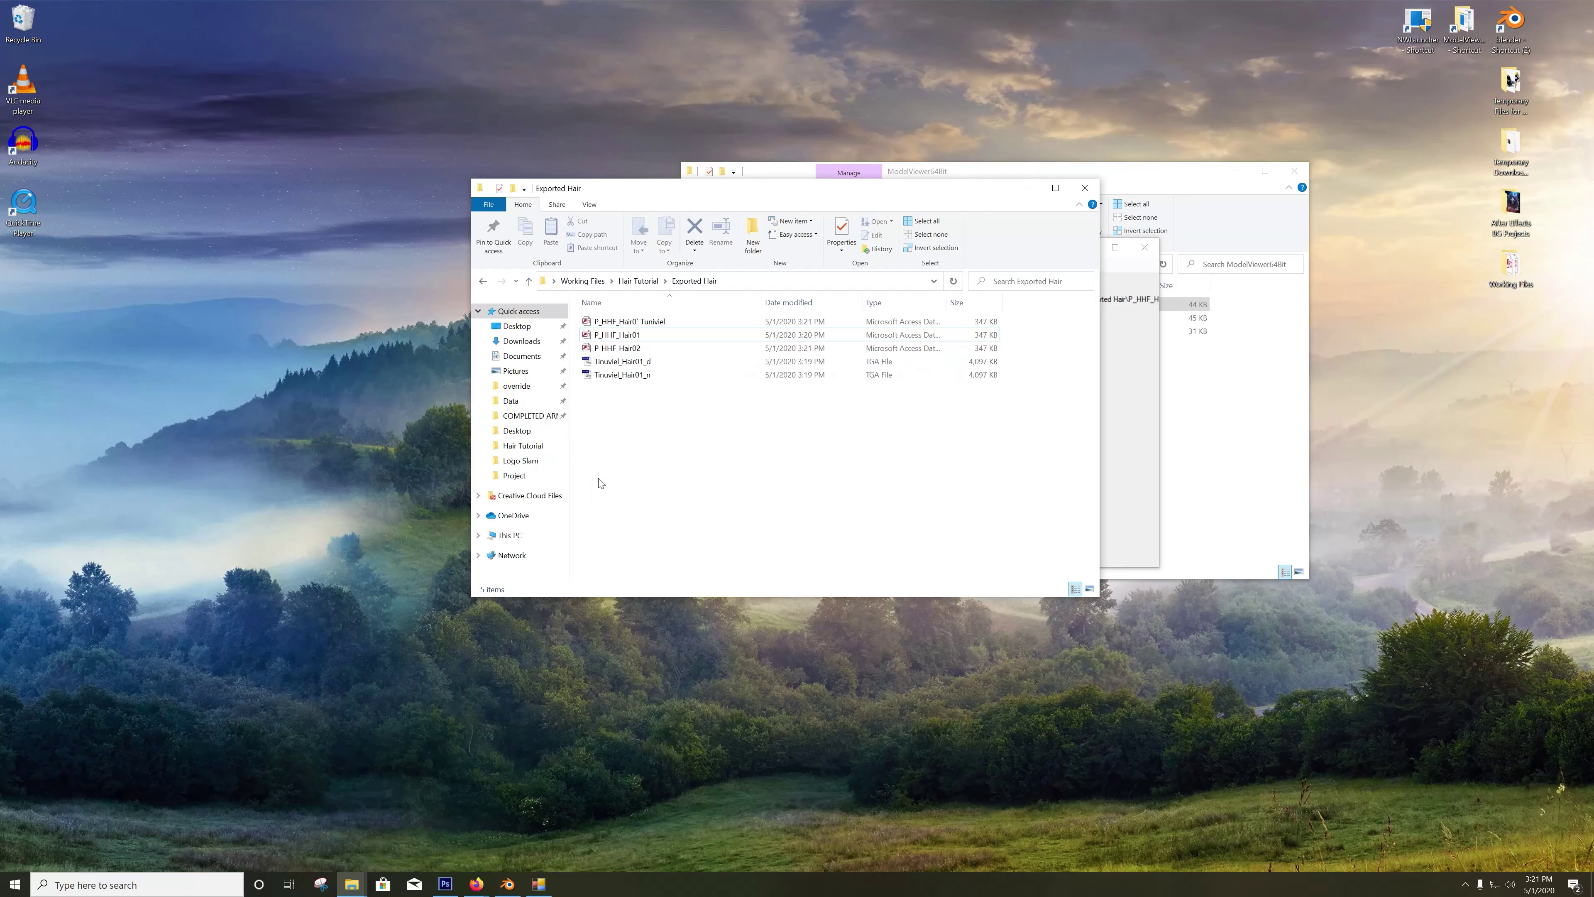
left_click(660, 321)
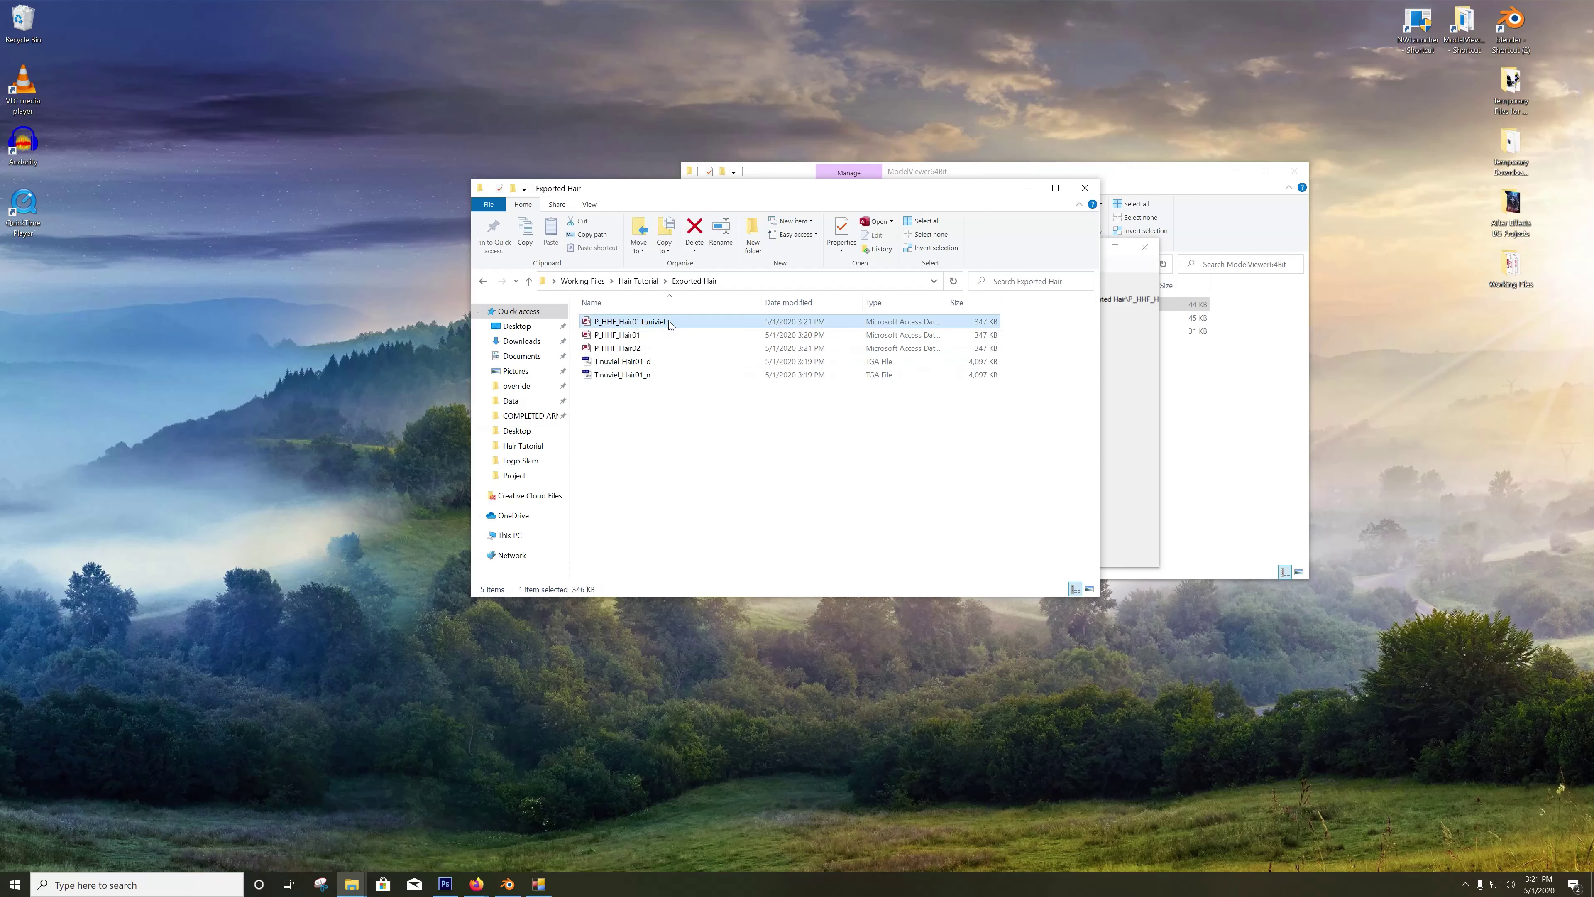
key("Delete")
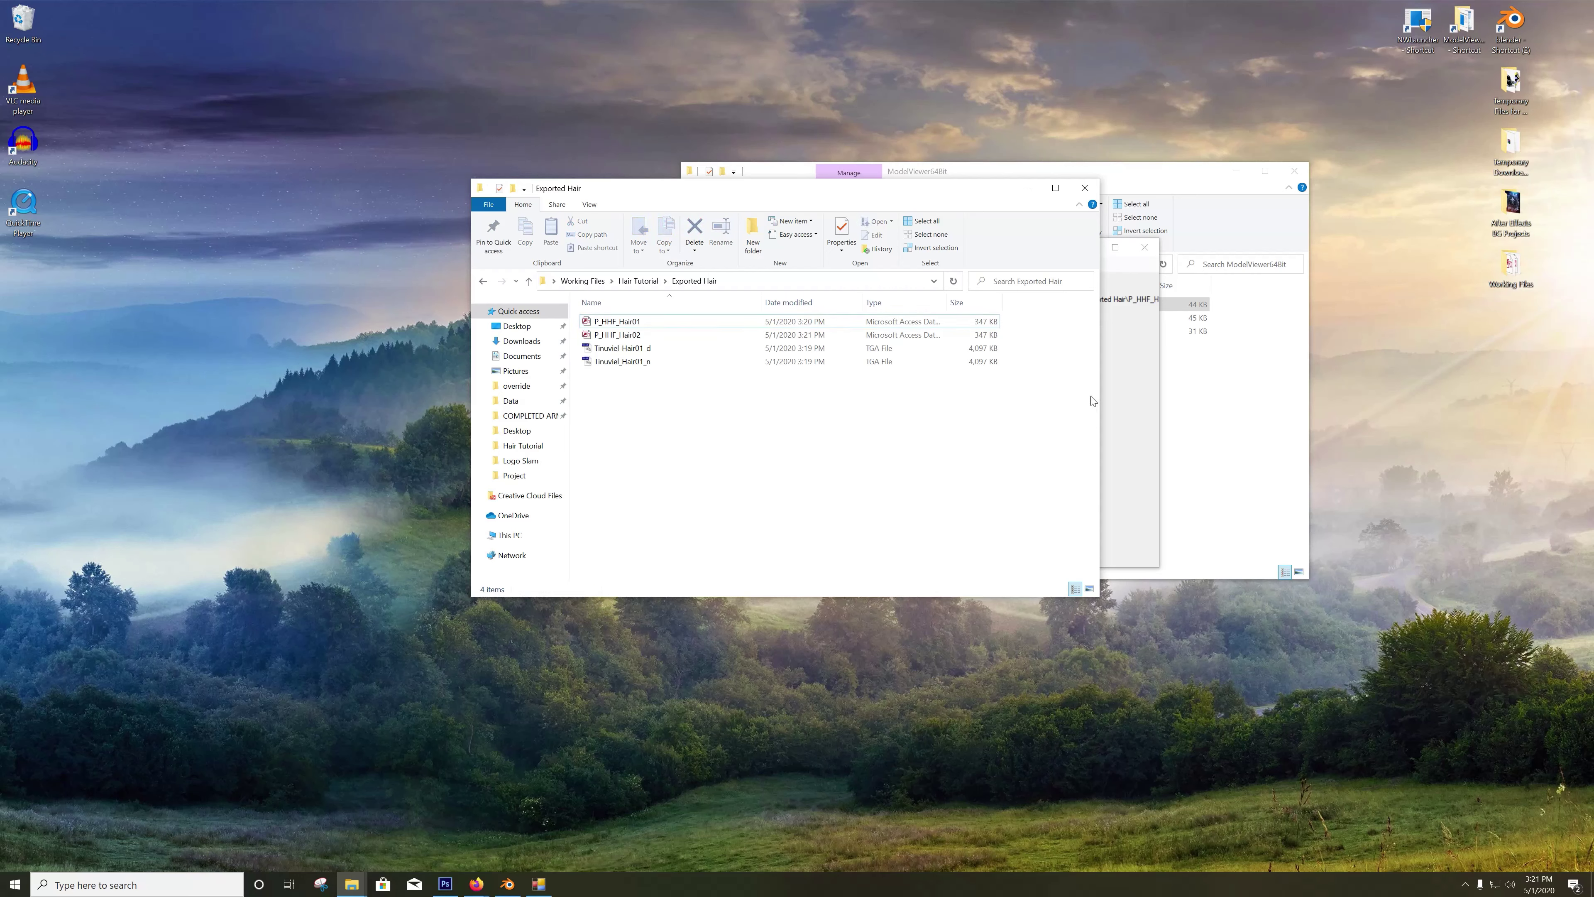
Step: Close MDB Cloner, create a folder named Test Hair in the Neverwinter Nights 2 override folder, and open it
left_click(1133, 425)
left_click(1145, 247)
left_click(1169, 223)
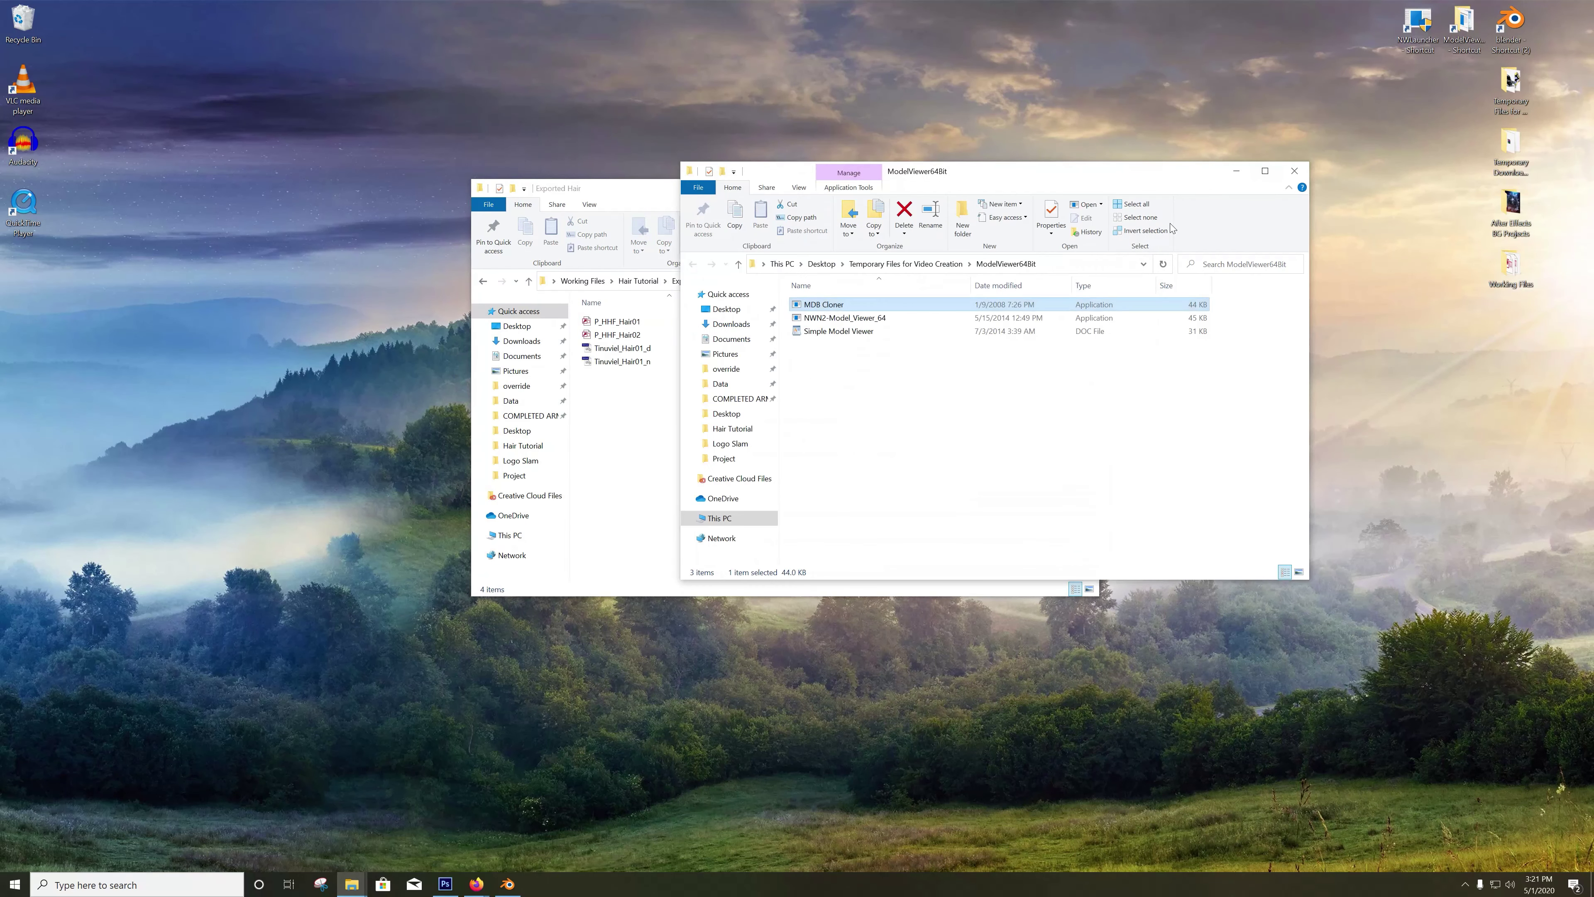
left_click(726, 368)
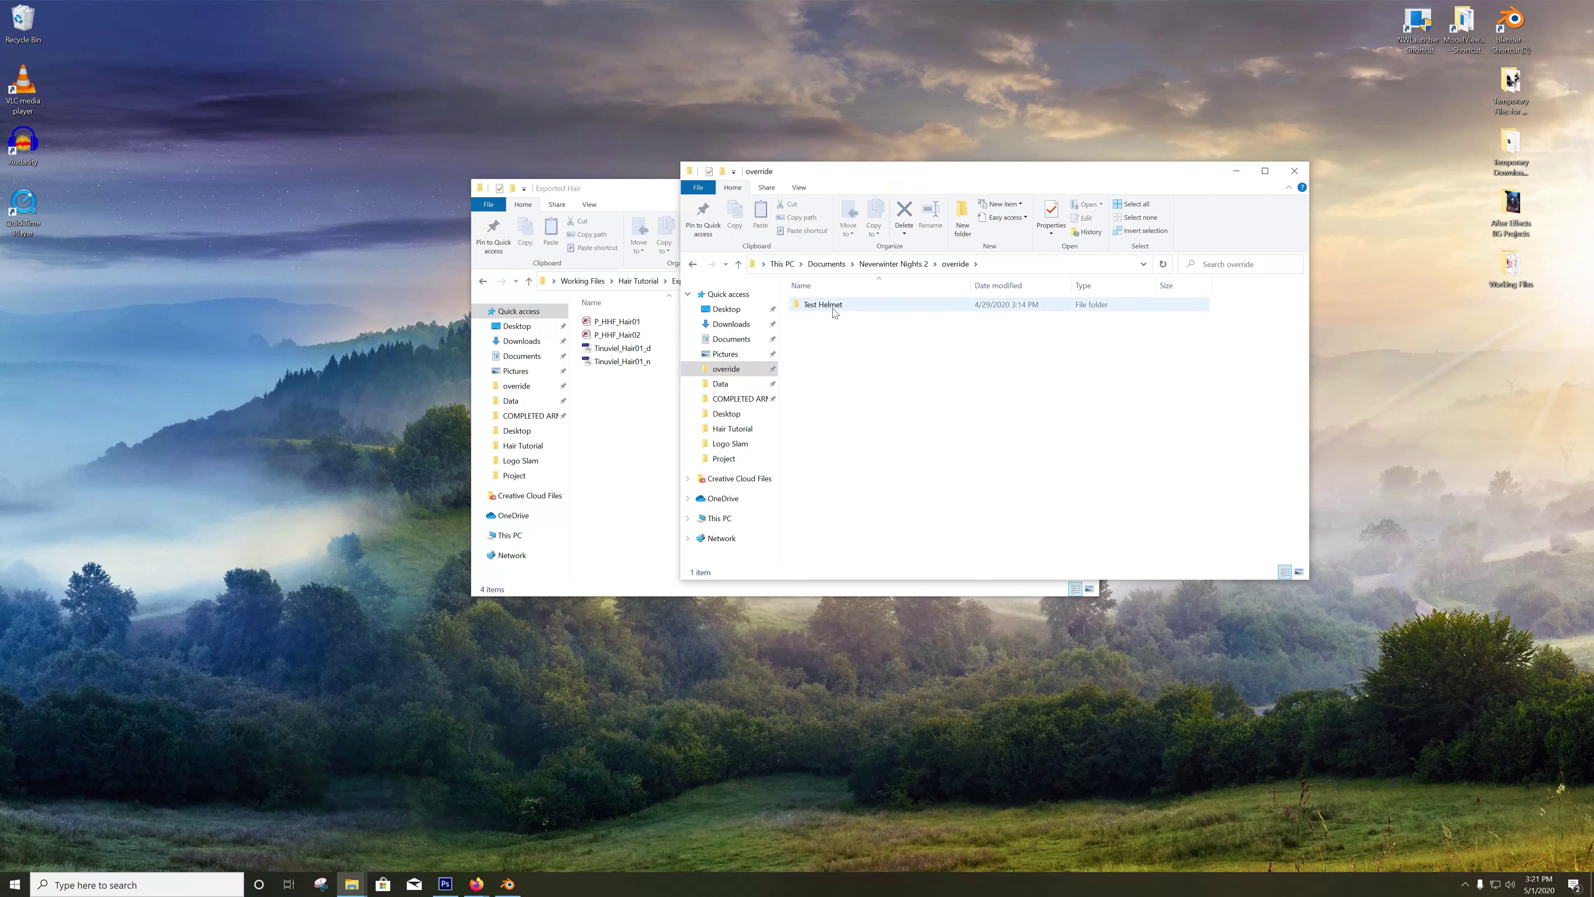
left_click(964, 213)
type("Test Hair")
key("Return")
key("Return")
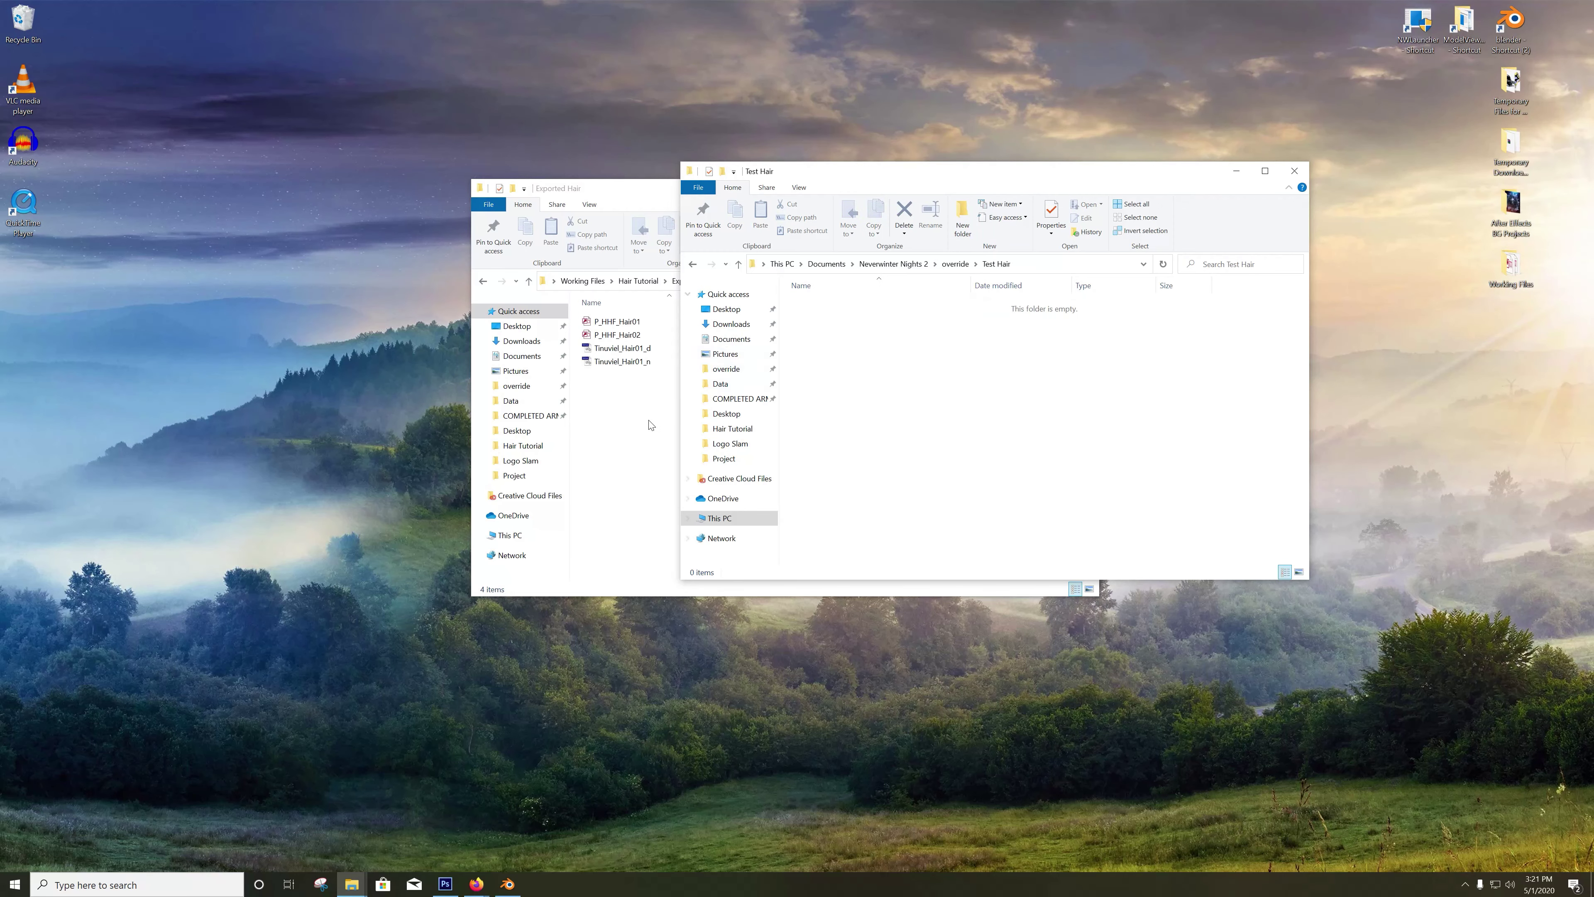
Step: Copy P_HHF_Hair01, P_HHF_Hair02, Tinuviel_Hair01_d and Tinuviel_Hair01_n from the Exported Hair folder into the Test Hair folder
left_click(650, 425)
left_click_drag(669, 401, 1160, 428)
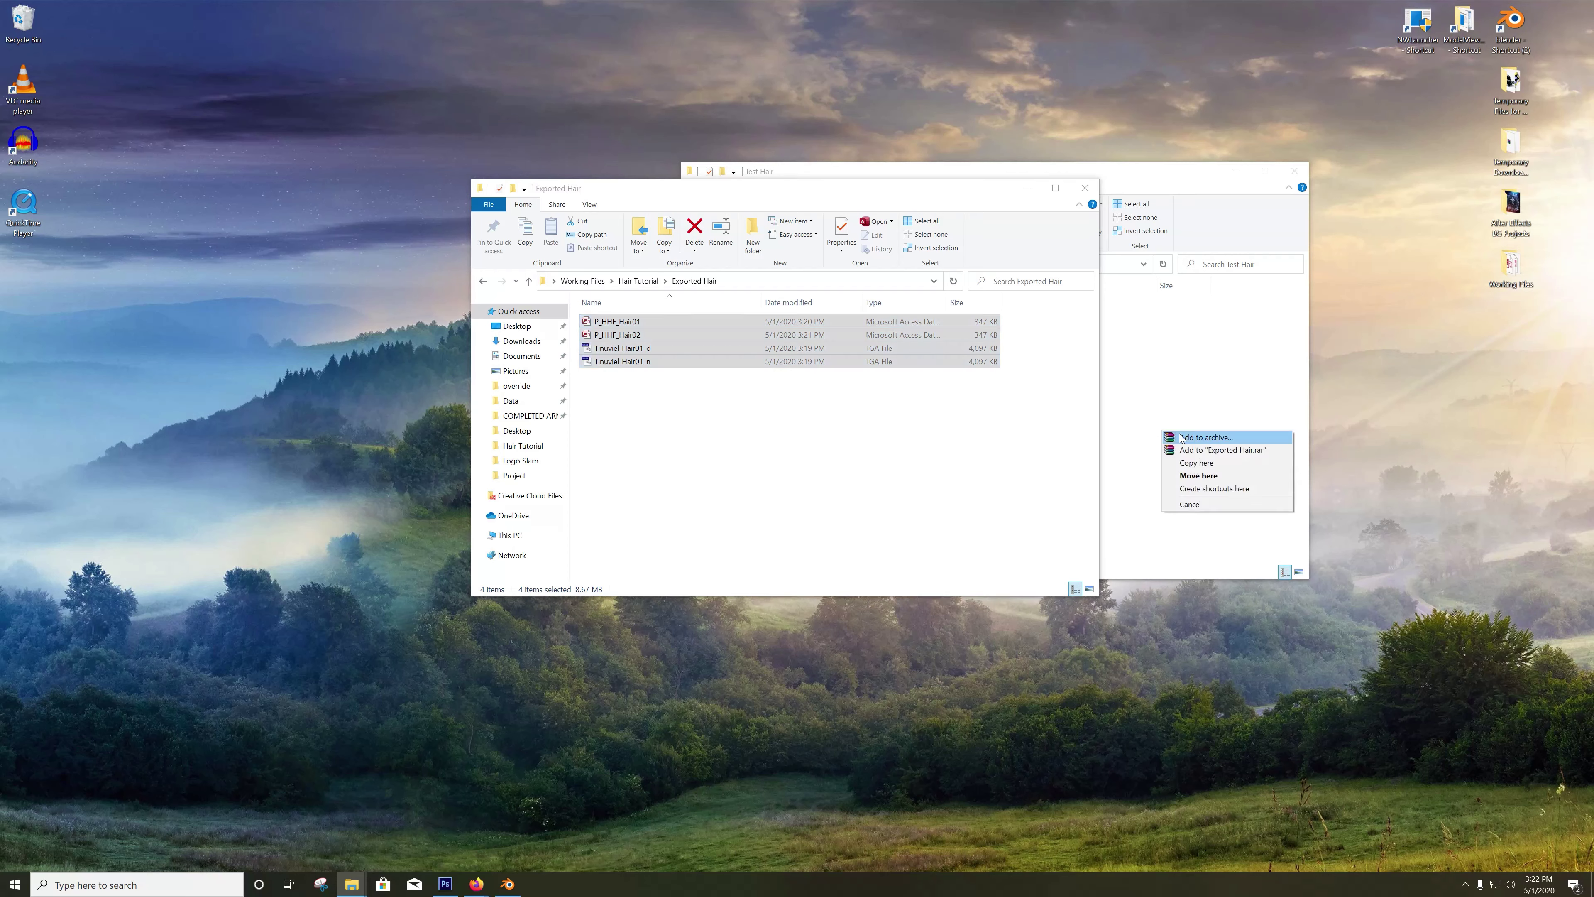
left_click(1198, 466)
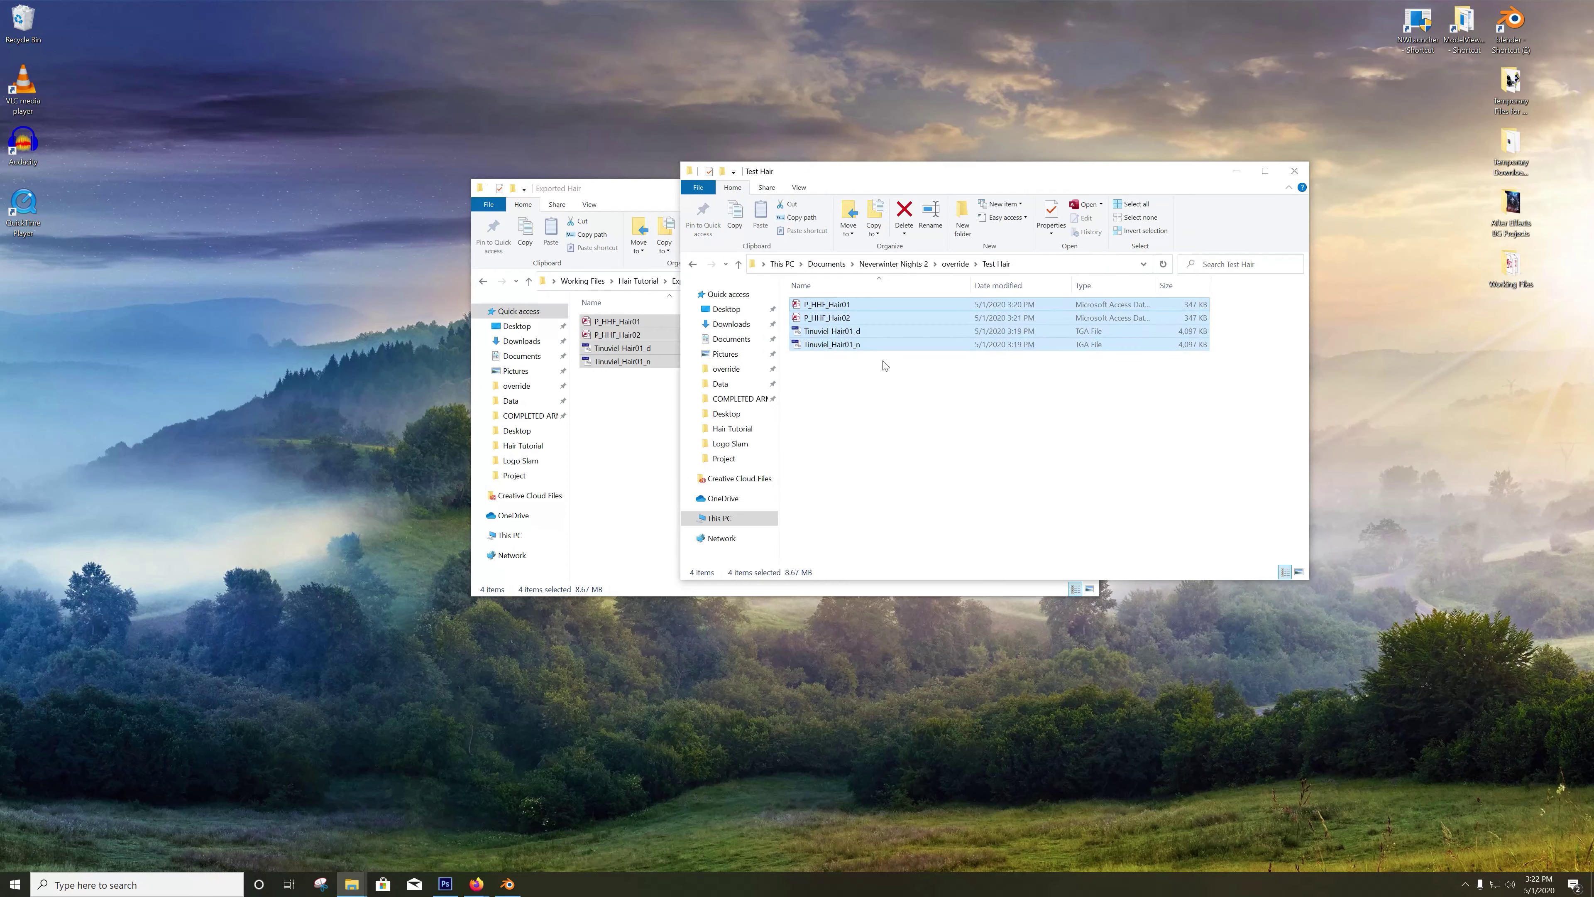
left_click(957, 386)
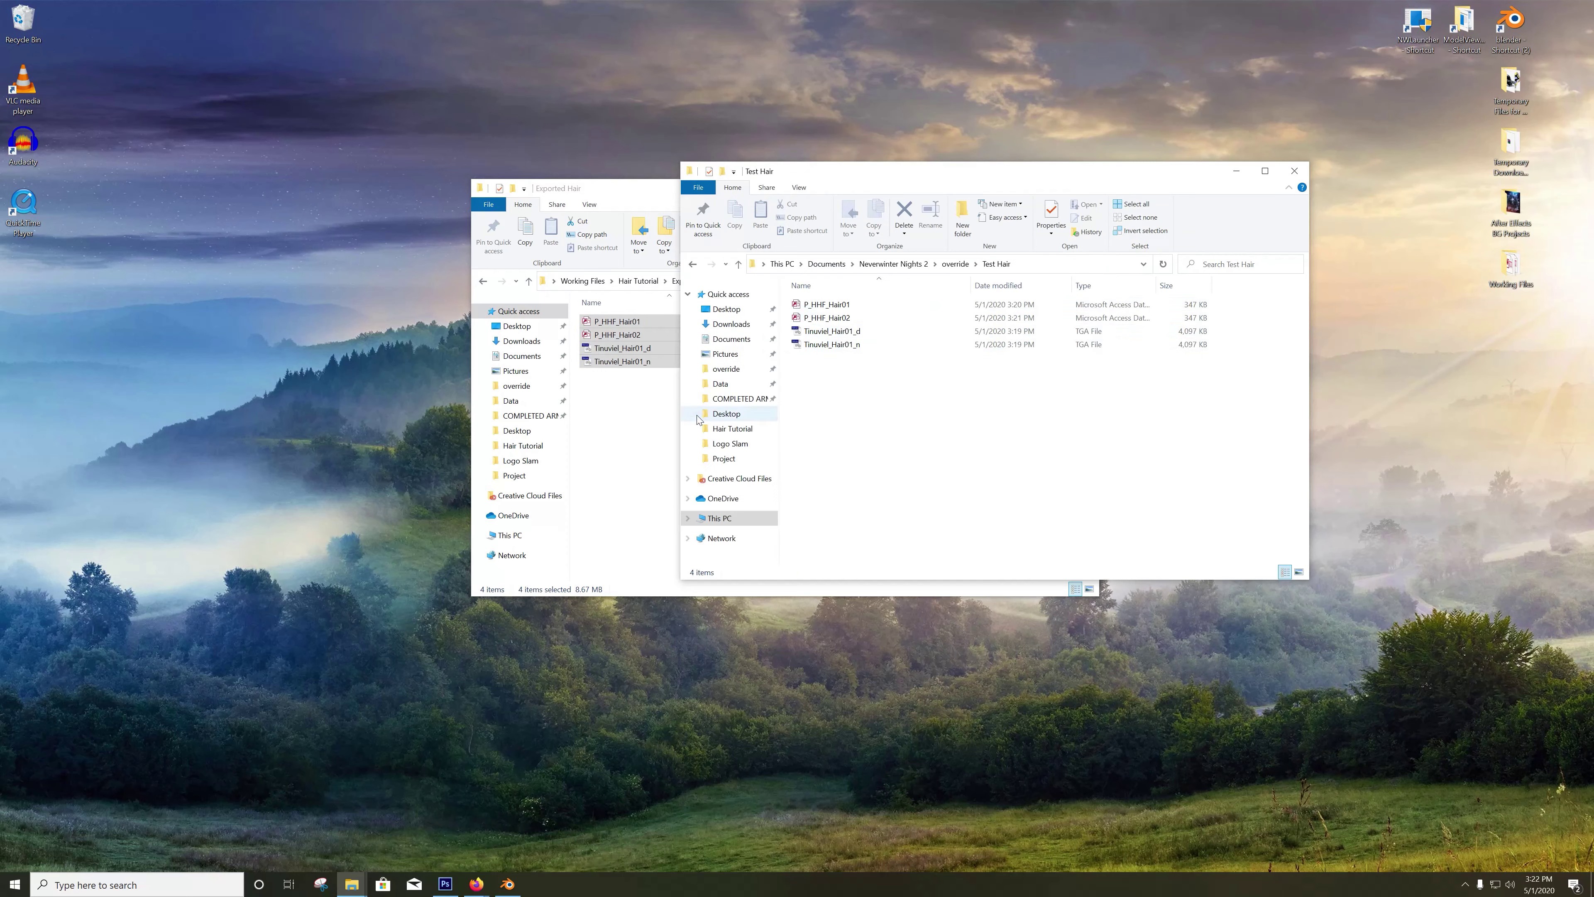
left_click(620, 413)
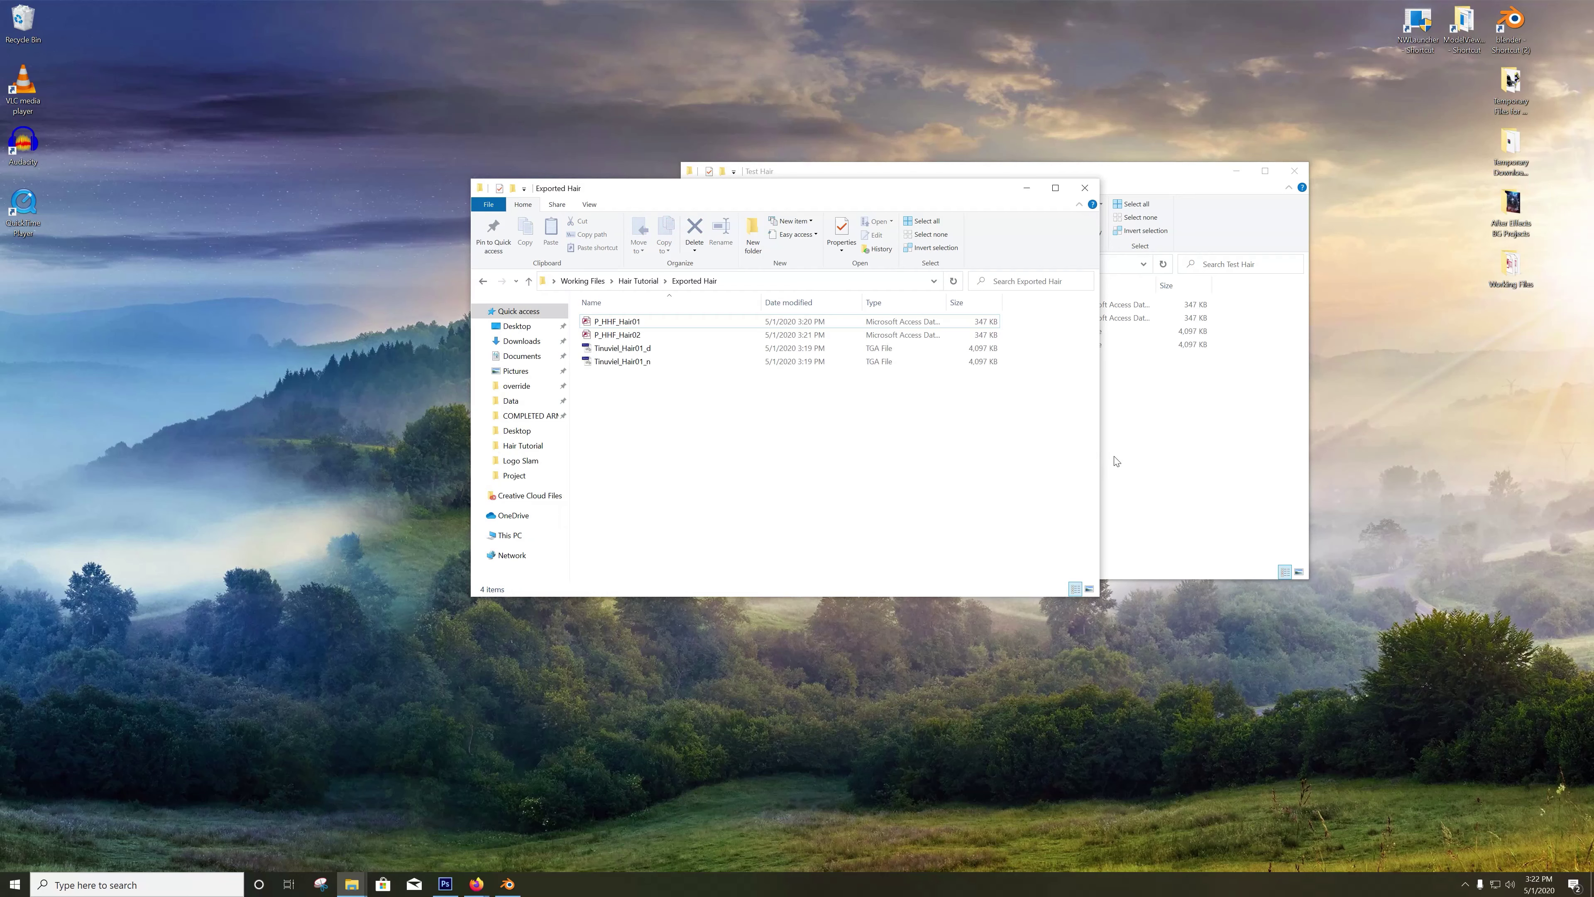
left_click(1137, 422)
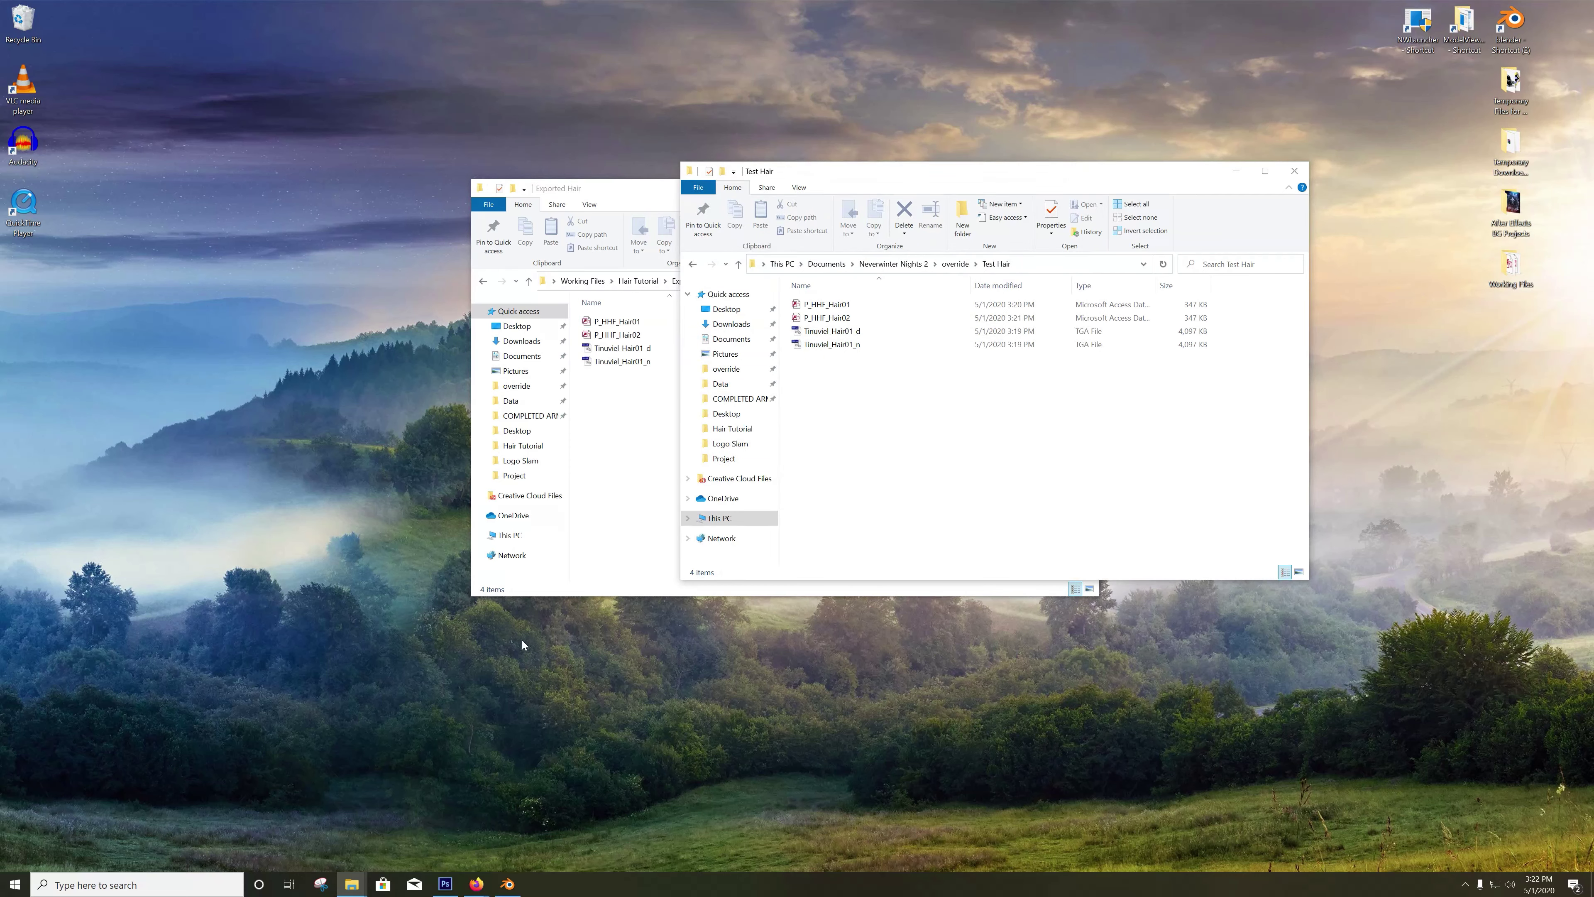
Step: Launch Neverwinter Nights 2 from its desktop shortcut and log in to multiplayer with the prefilled account
left_click(1420, 112)
double_click(1423, 27)
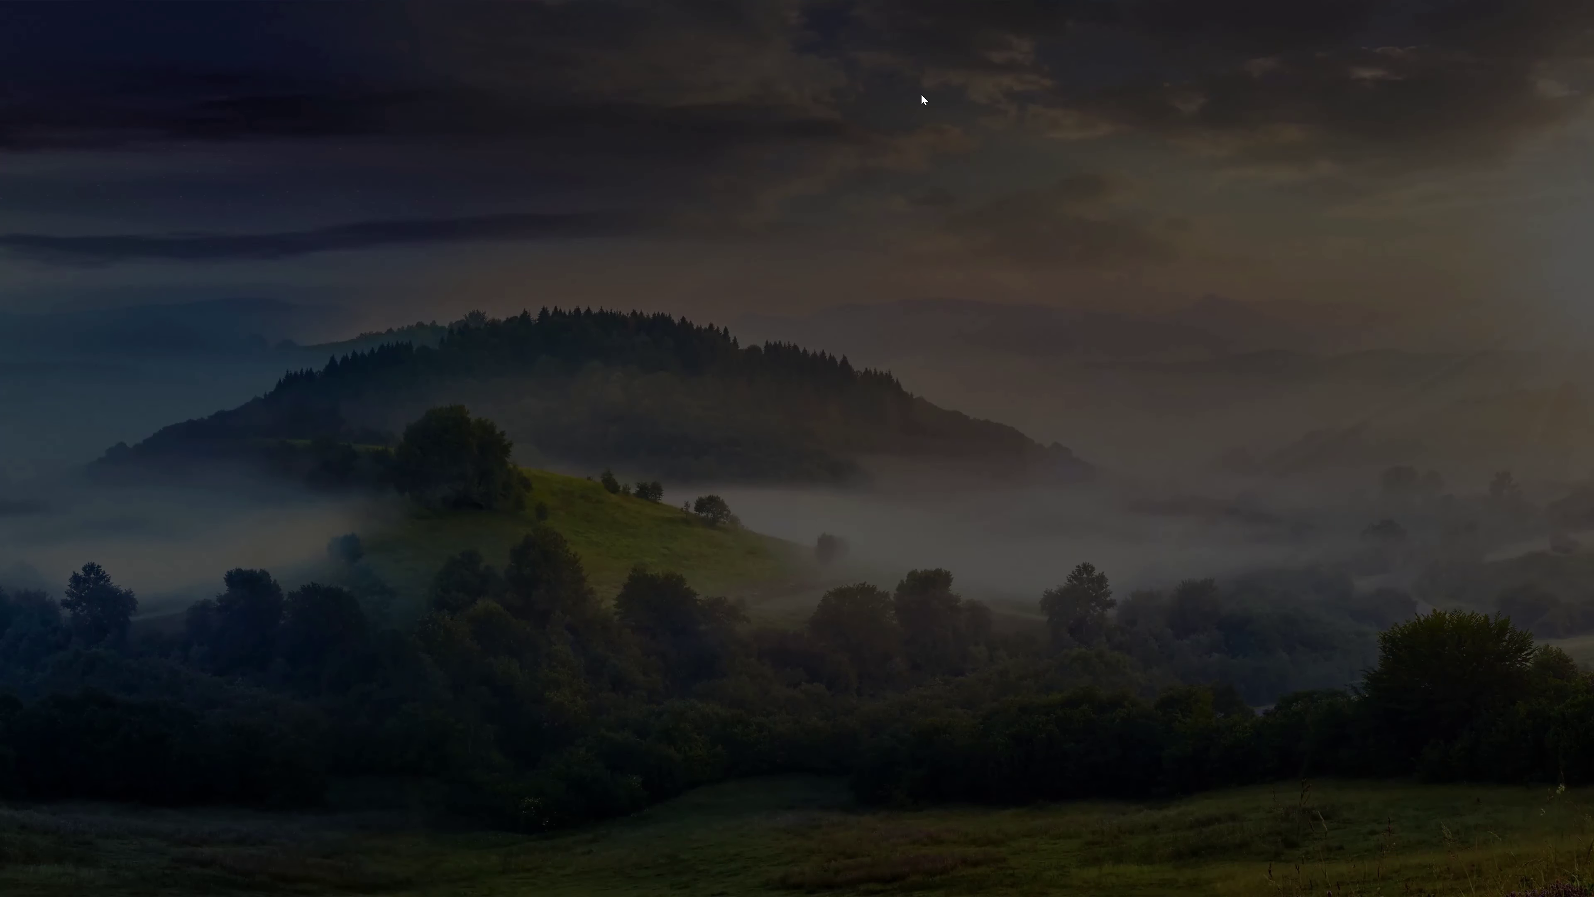
left_click(736, 530)
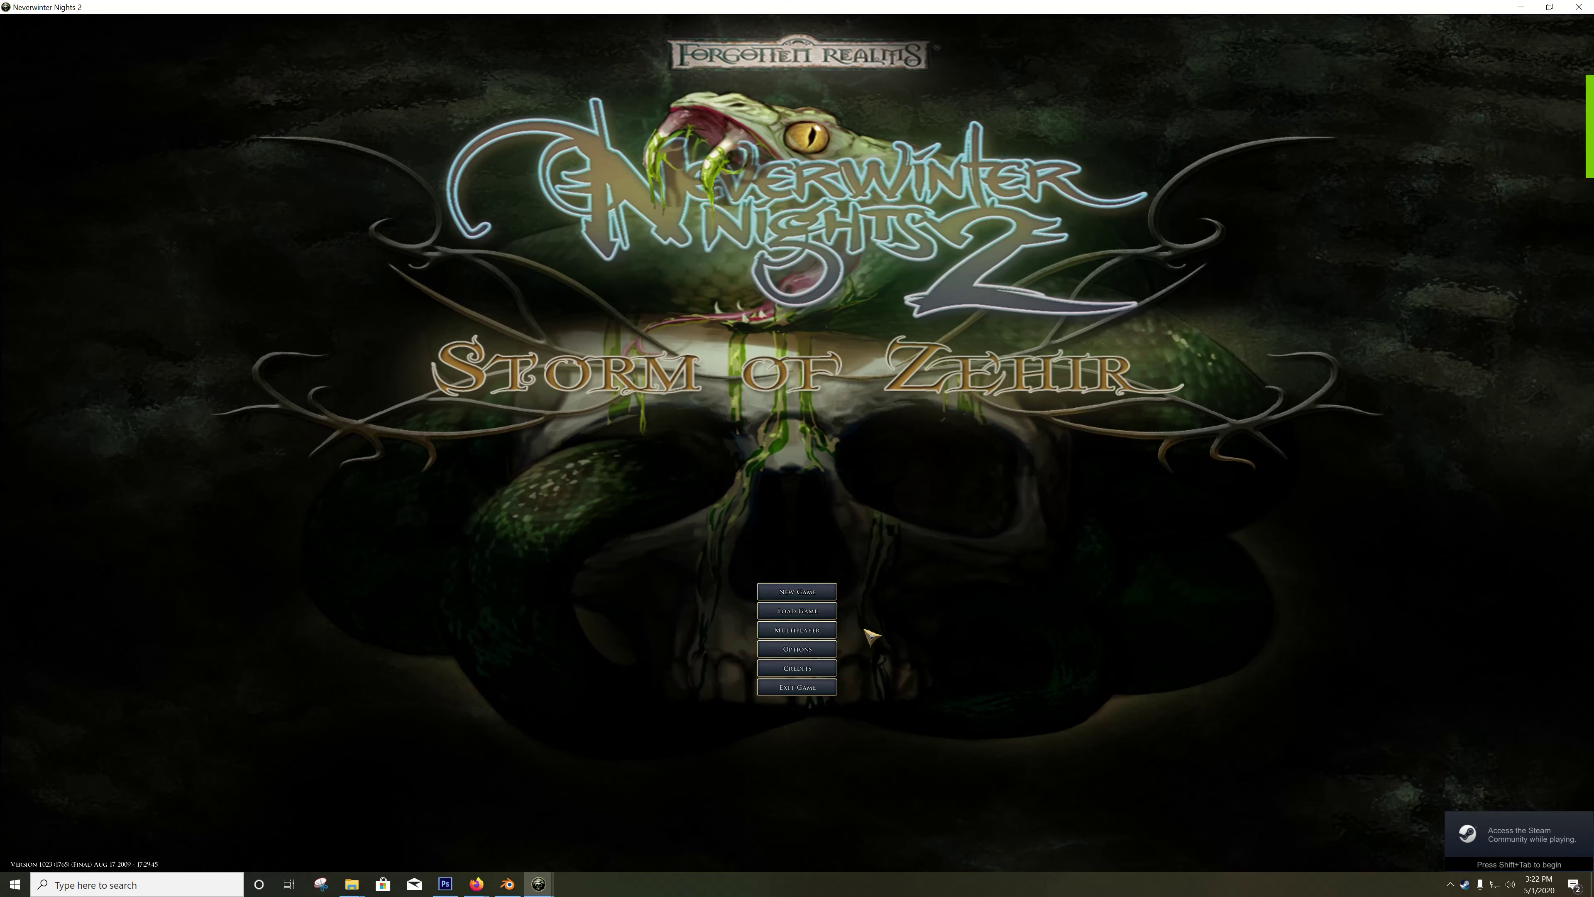
left_click(824, 630)
left_click(815, 550)
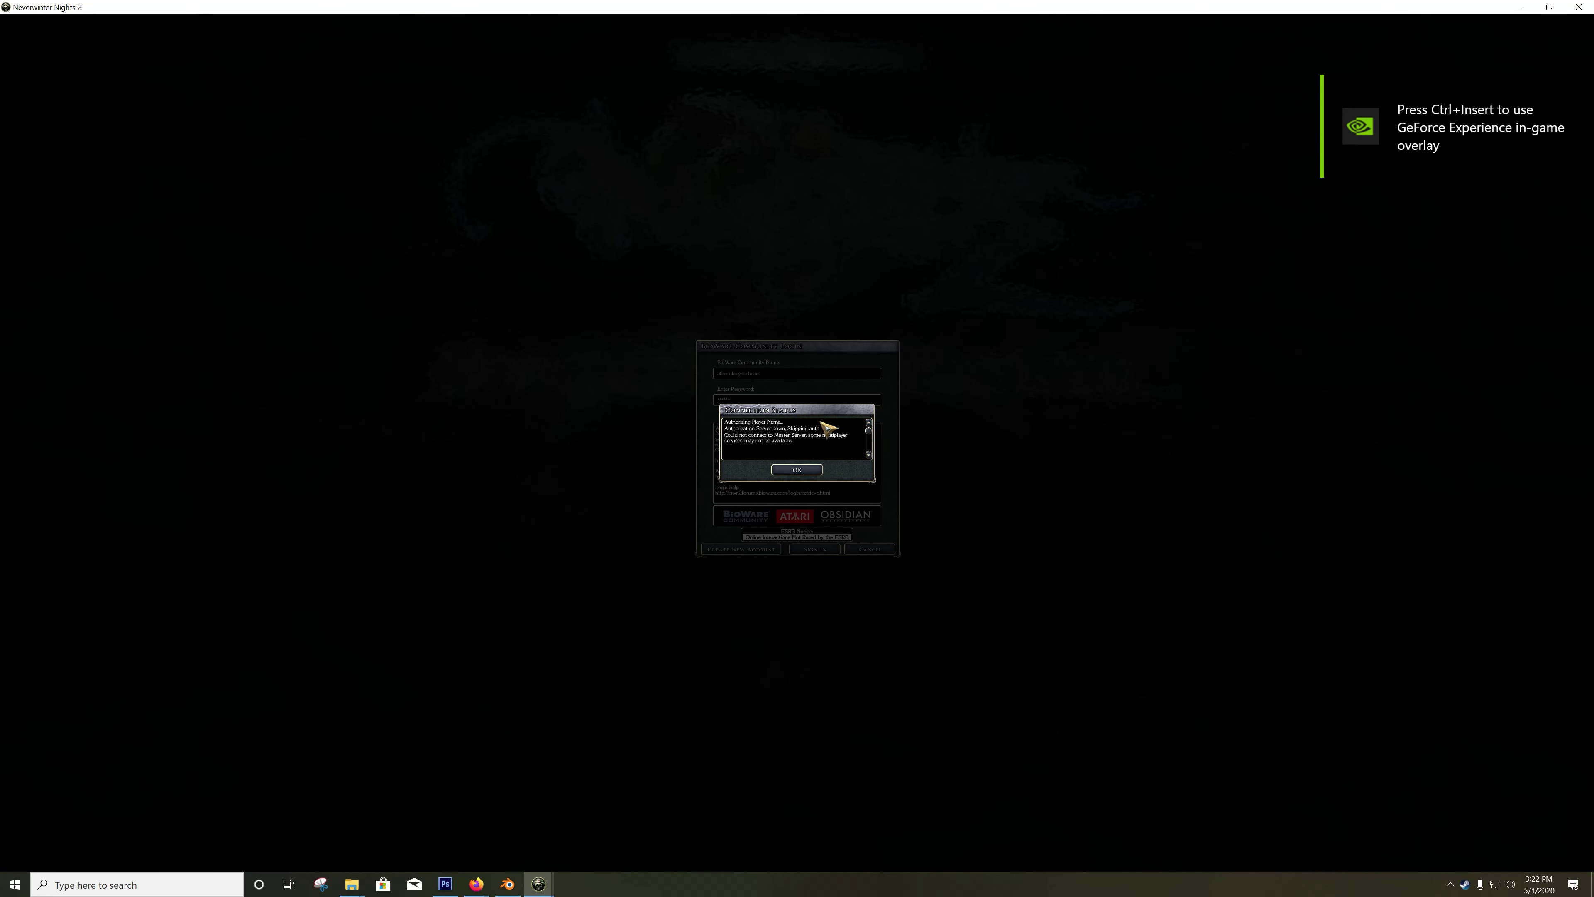
Step: Dismiss the authorization notice and connect to the Baldurs Gate server from the server history
left_click(814, 471)
left_click(811, 630)
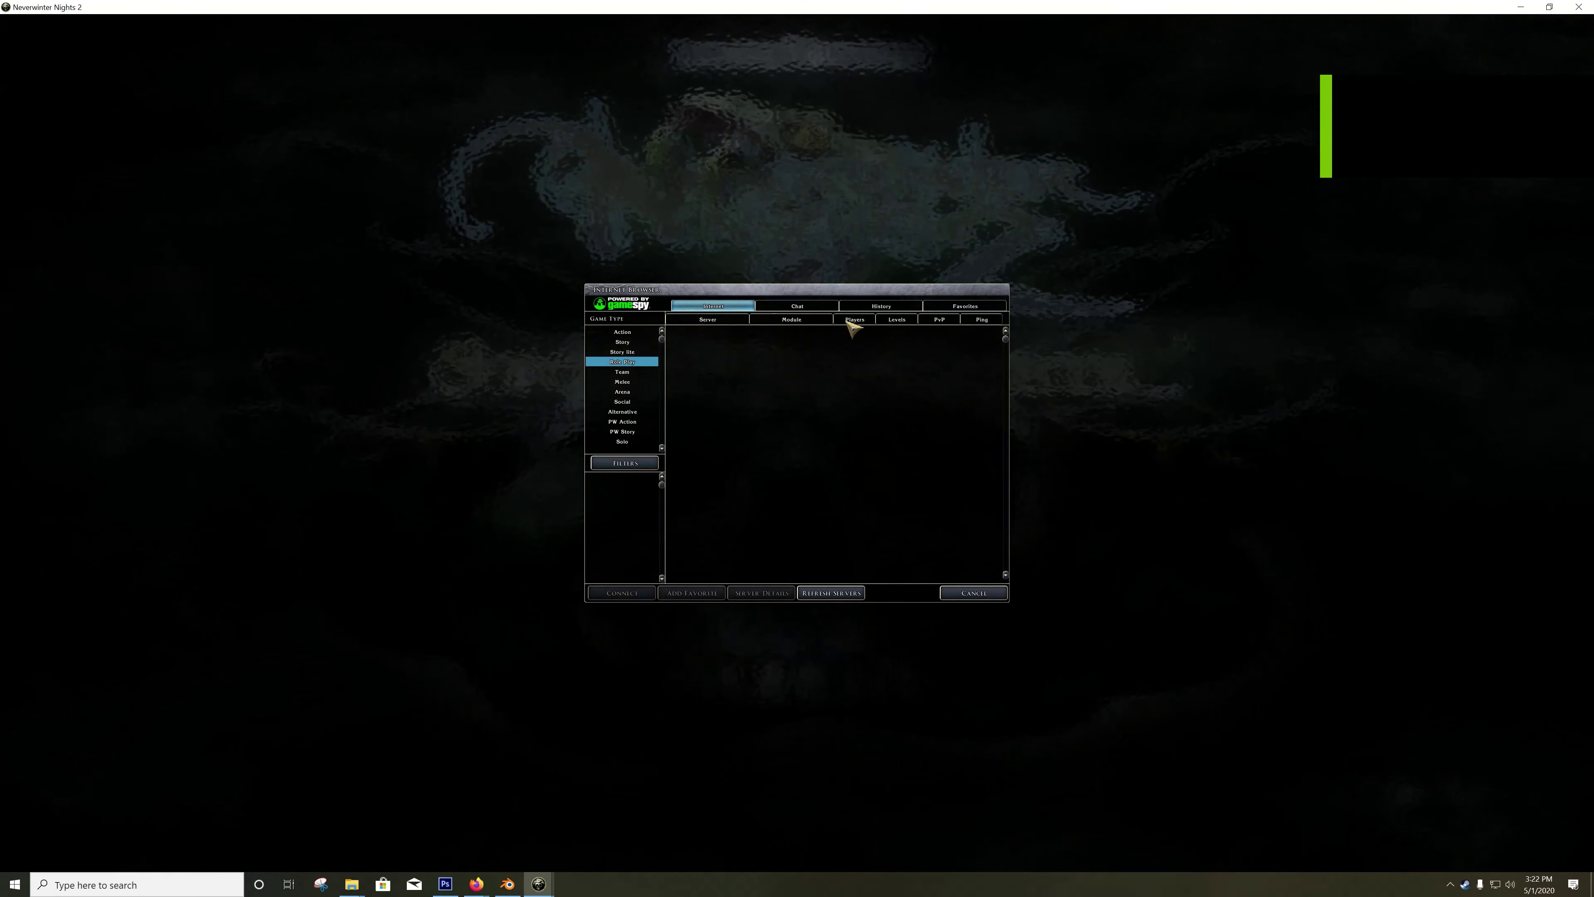
left_click(669, 343)
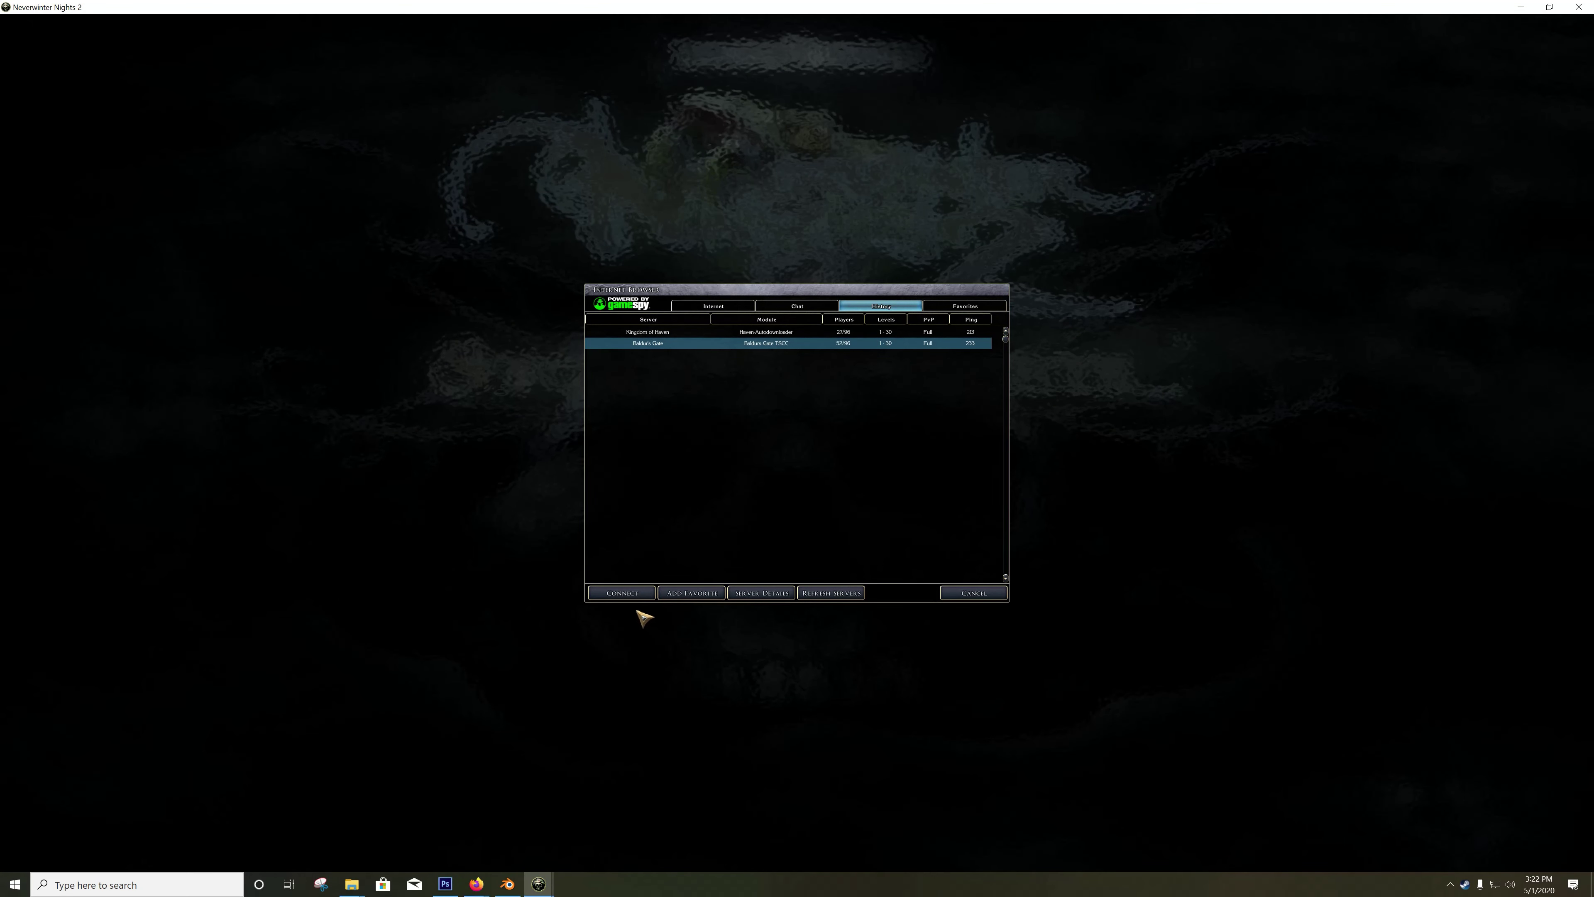
left_click(638, 594)
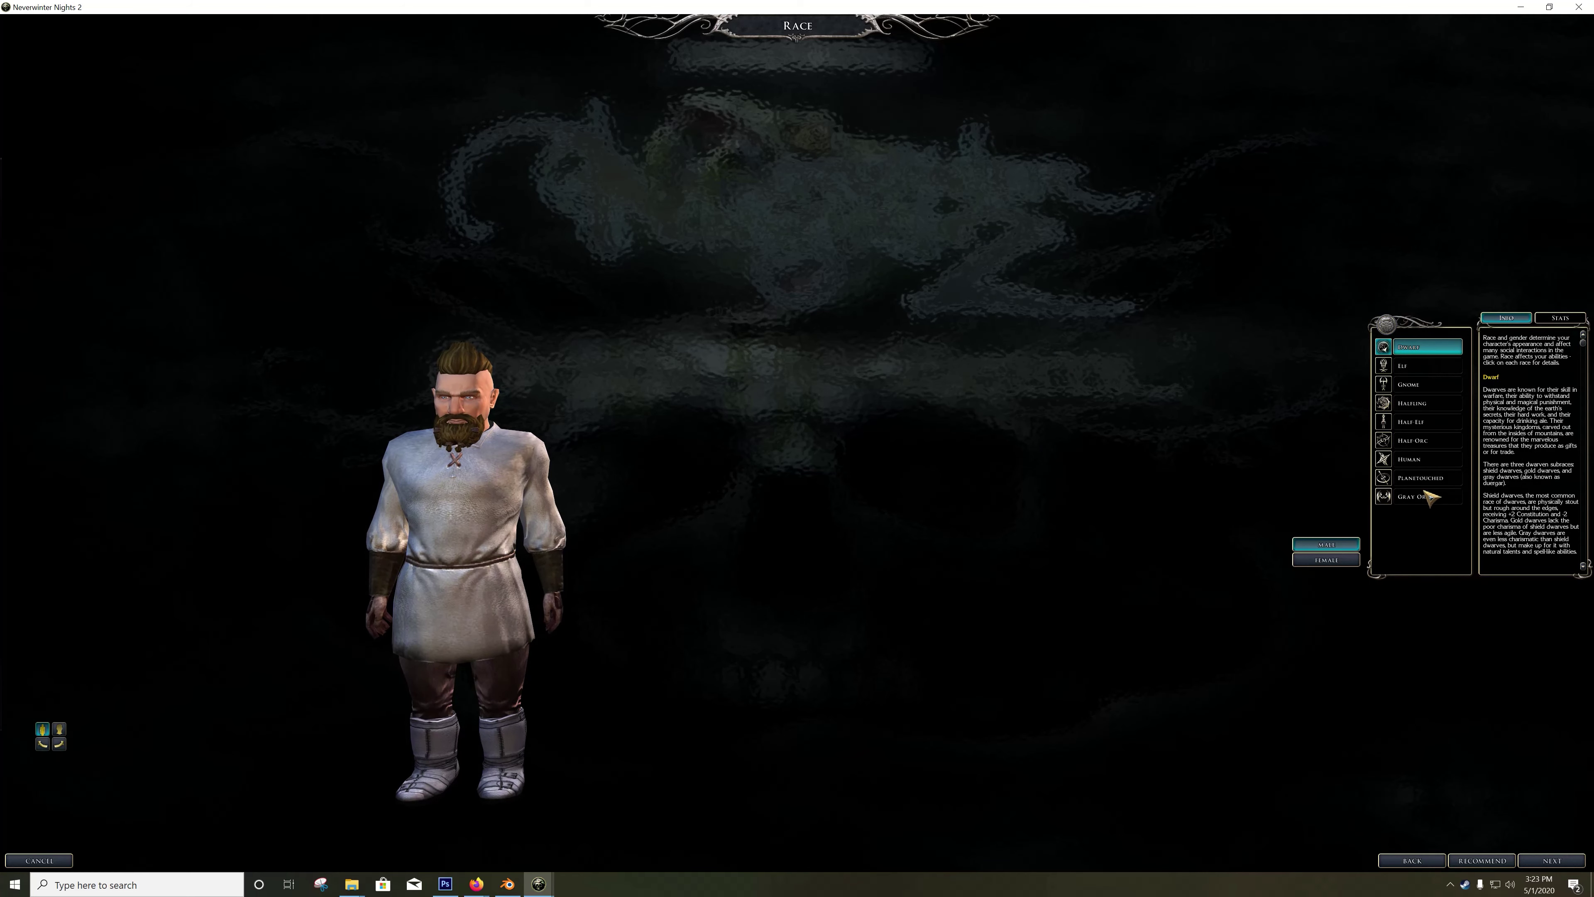
Step: Set the new character to a female Human and rotate the full-body model
left_click(1427, 461)
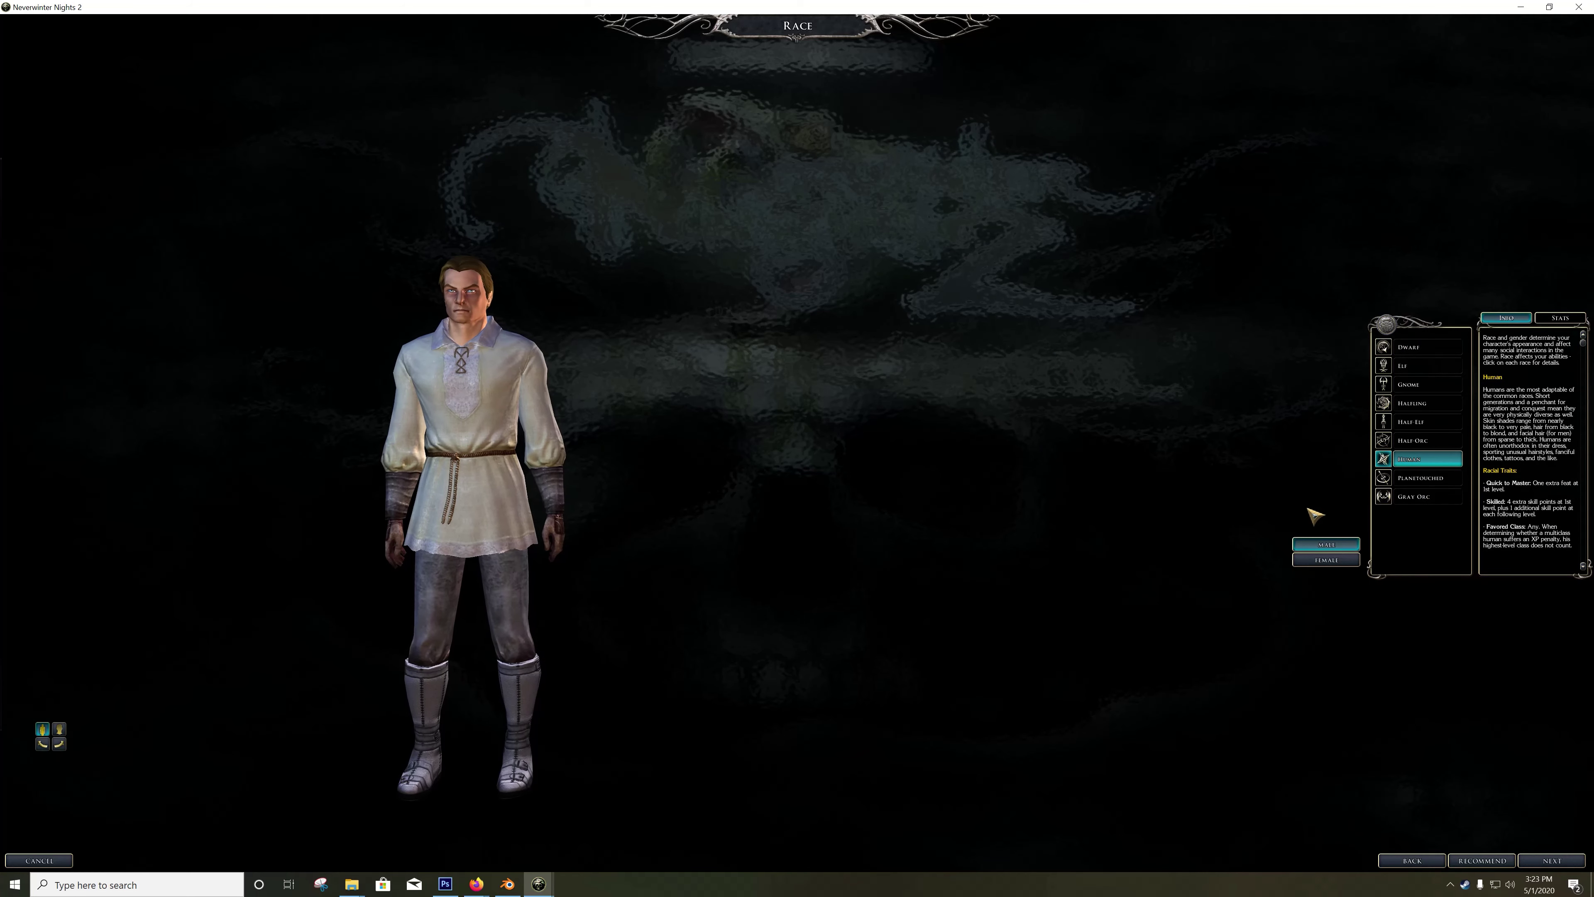
left_click(1317, 560)
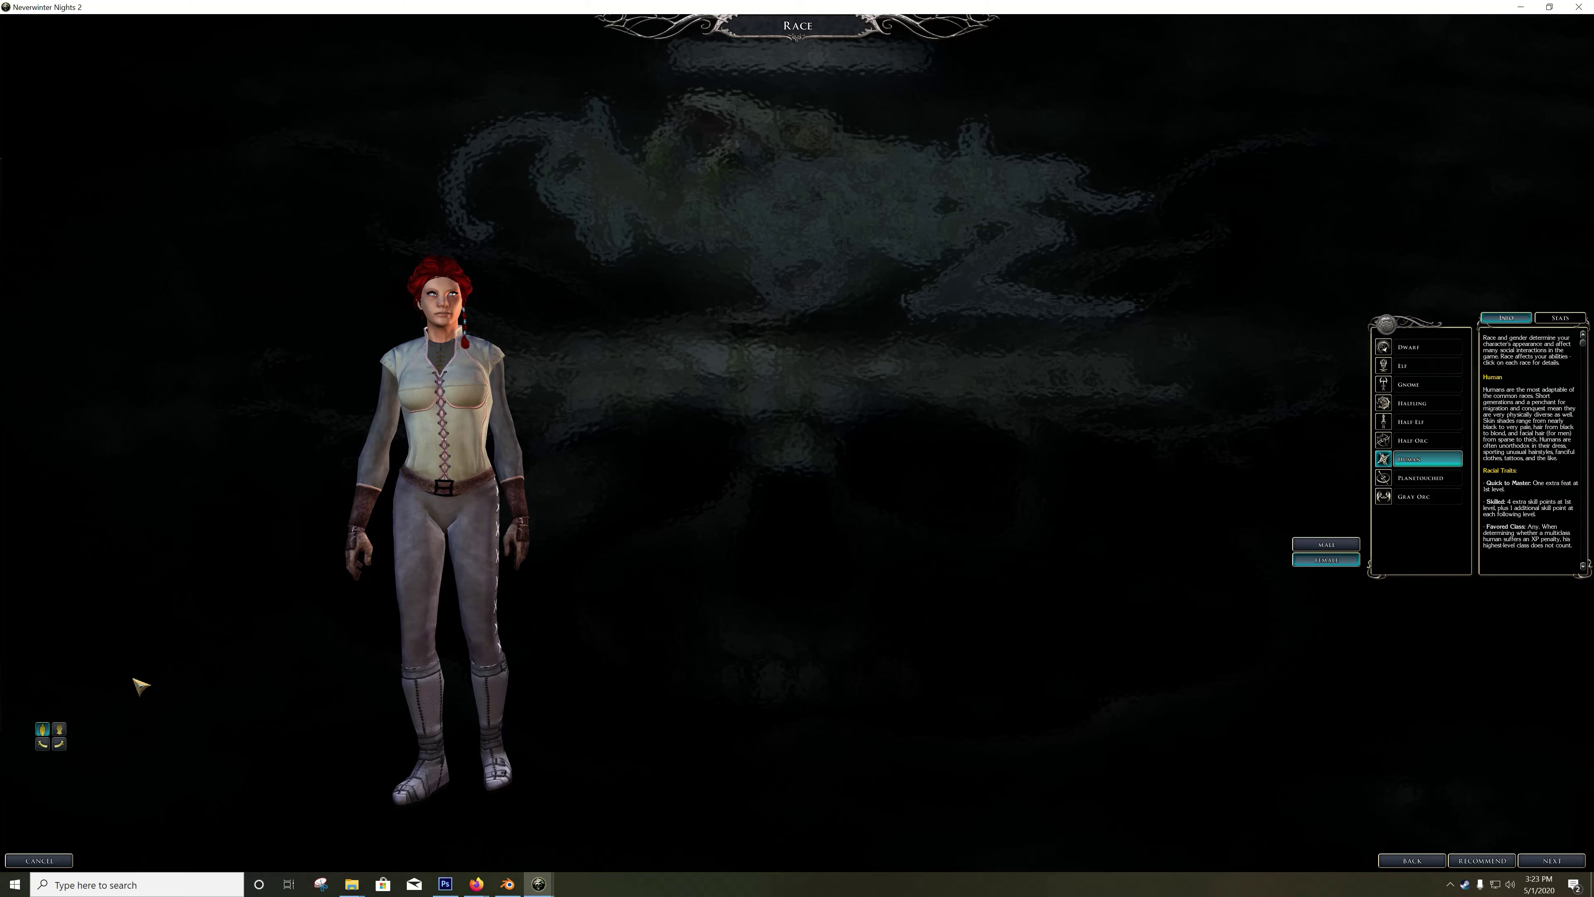
left_click(61, 750)
left_click(61, 750)
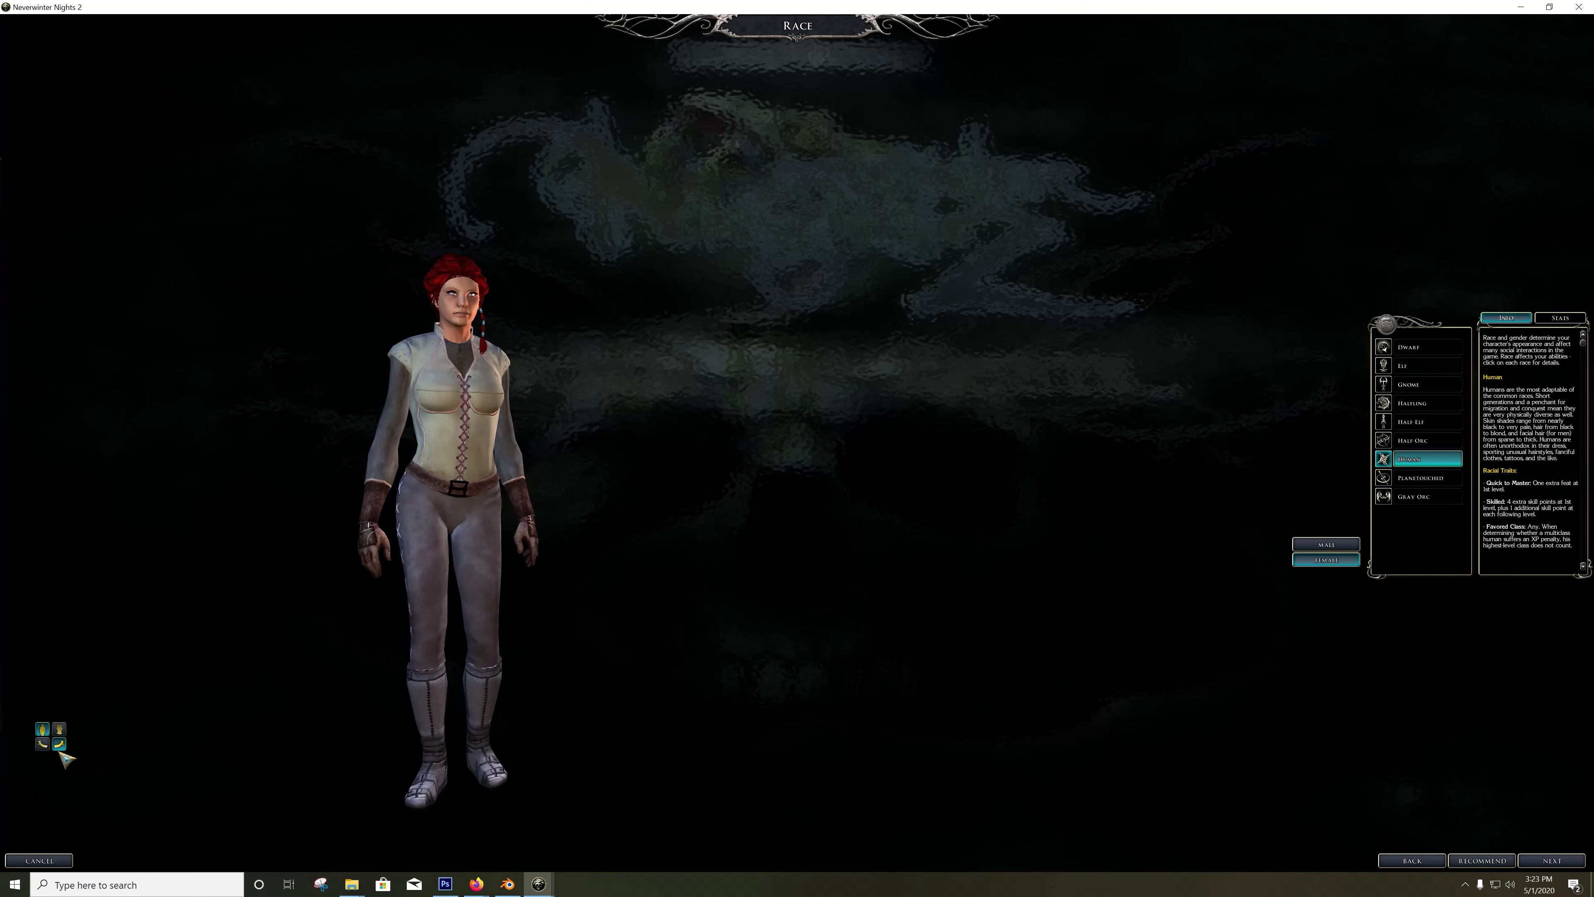
left_click_drag(60, 750, 60, 750)
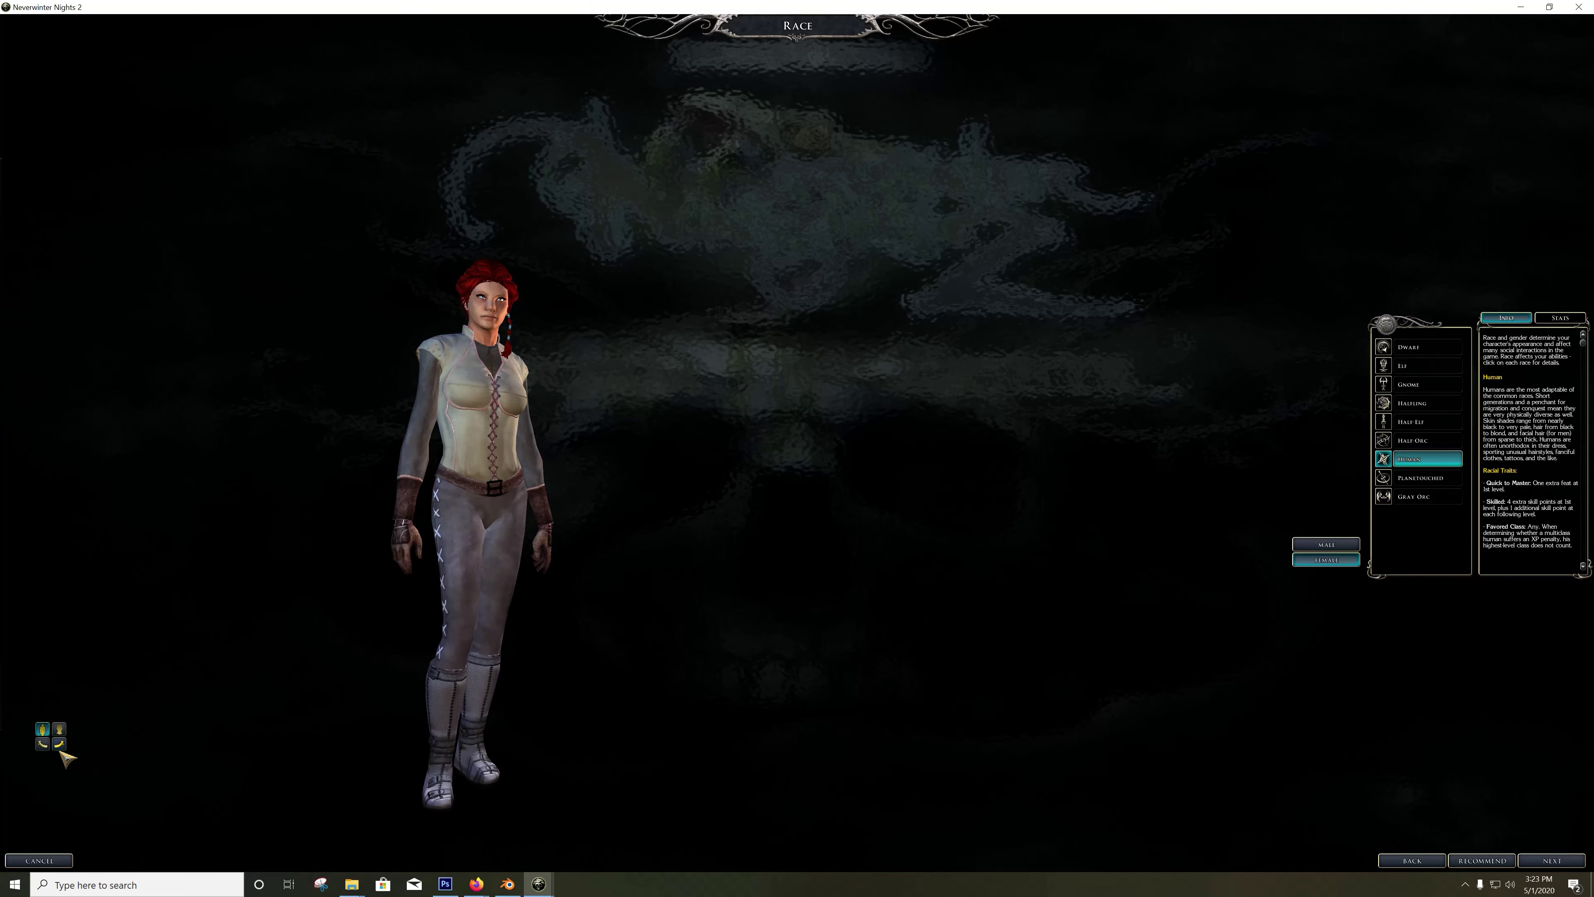
Step: Zoom in on the character's head and rotate it both ways to examine the custom hair from the front, sides and back
left_click(59, 729)
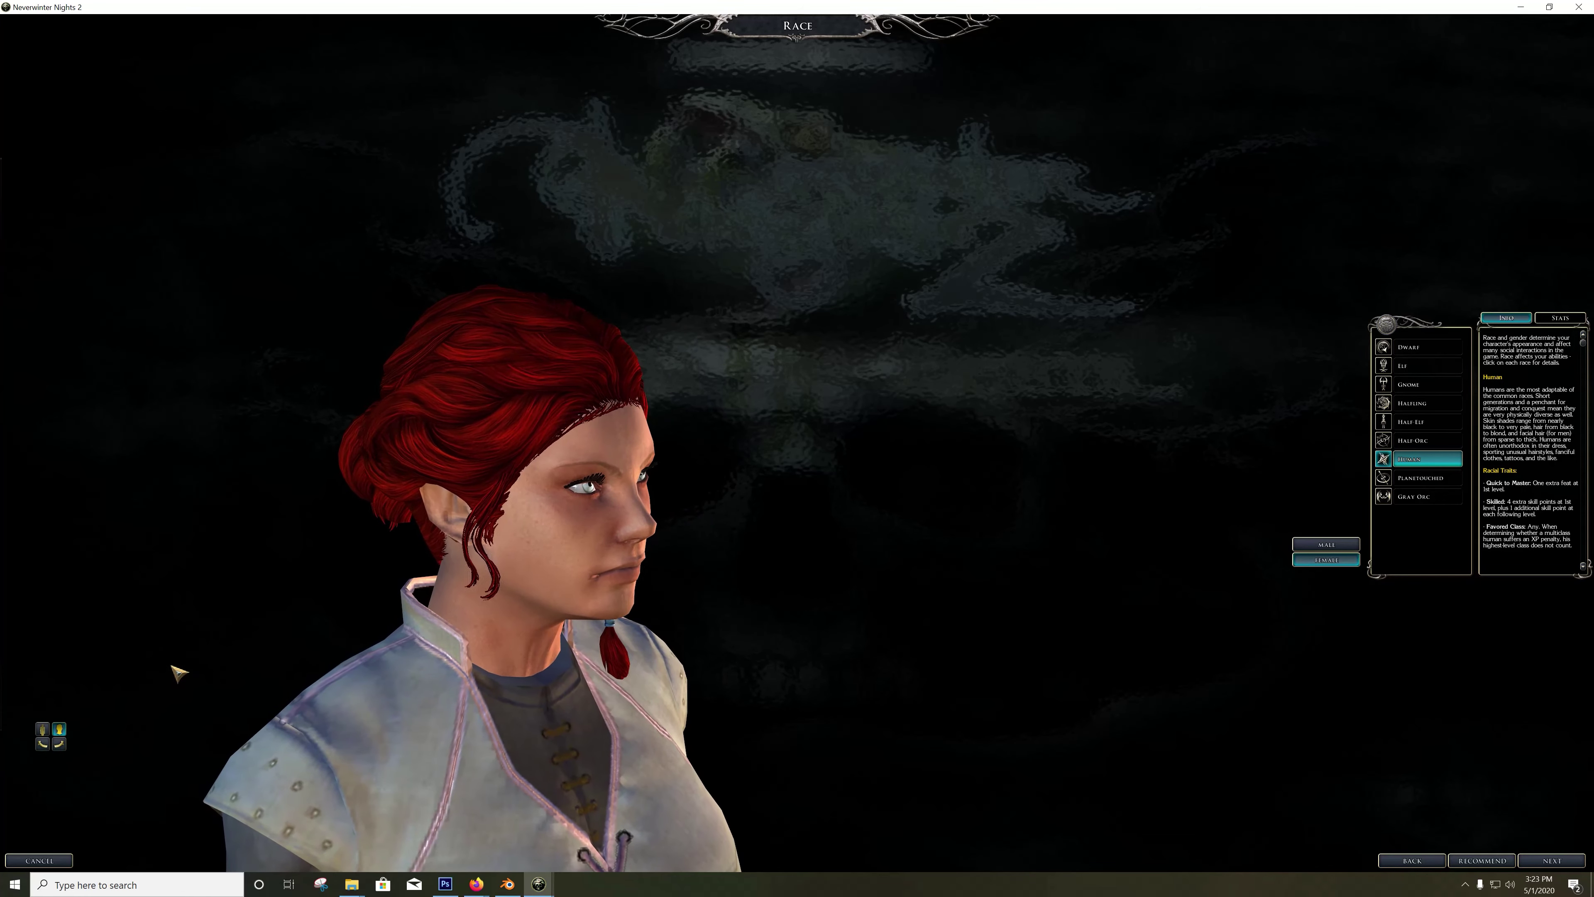
left_click(59, 743)
left_click(60, 744)
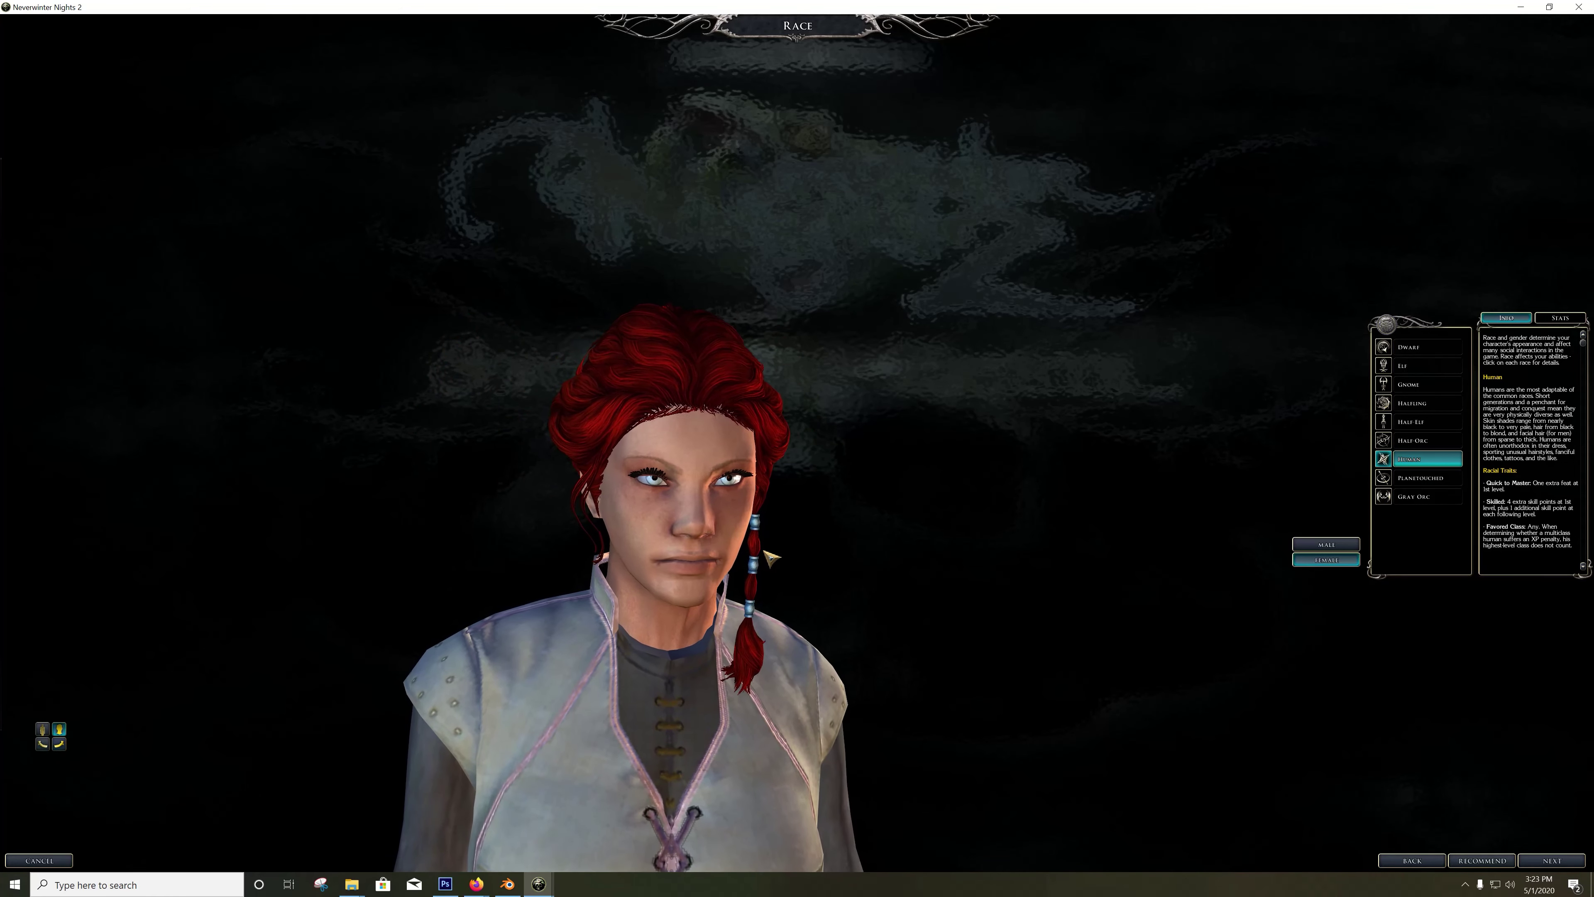
left_click(53, 747)
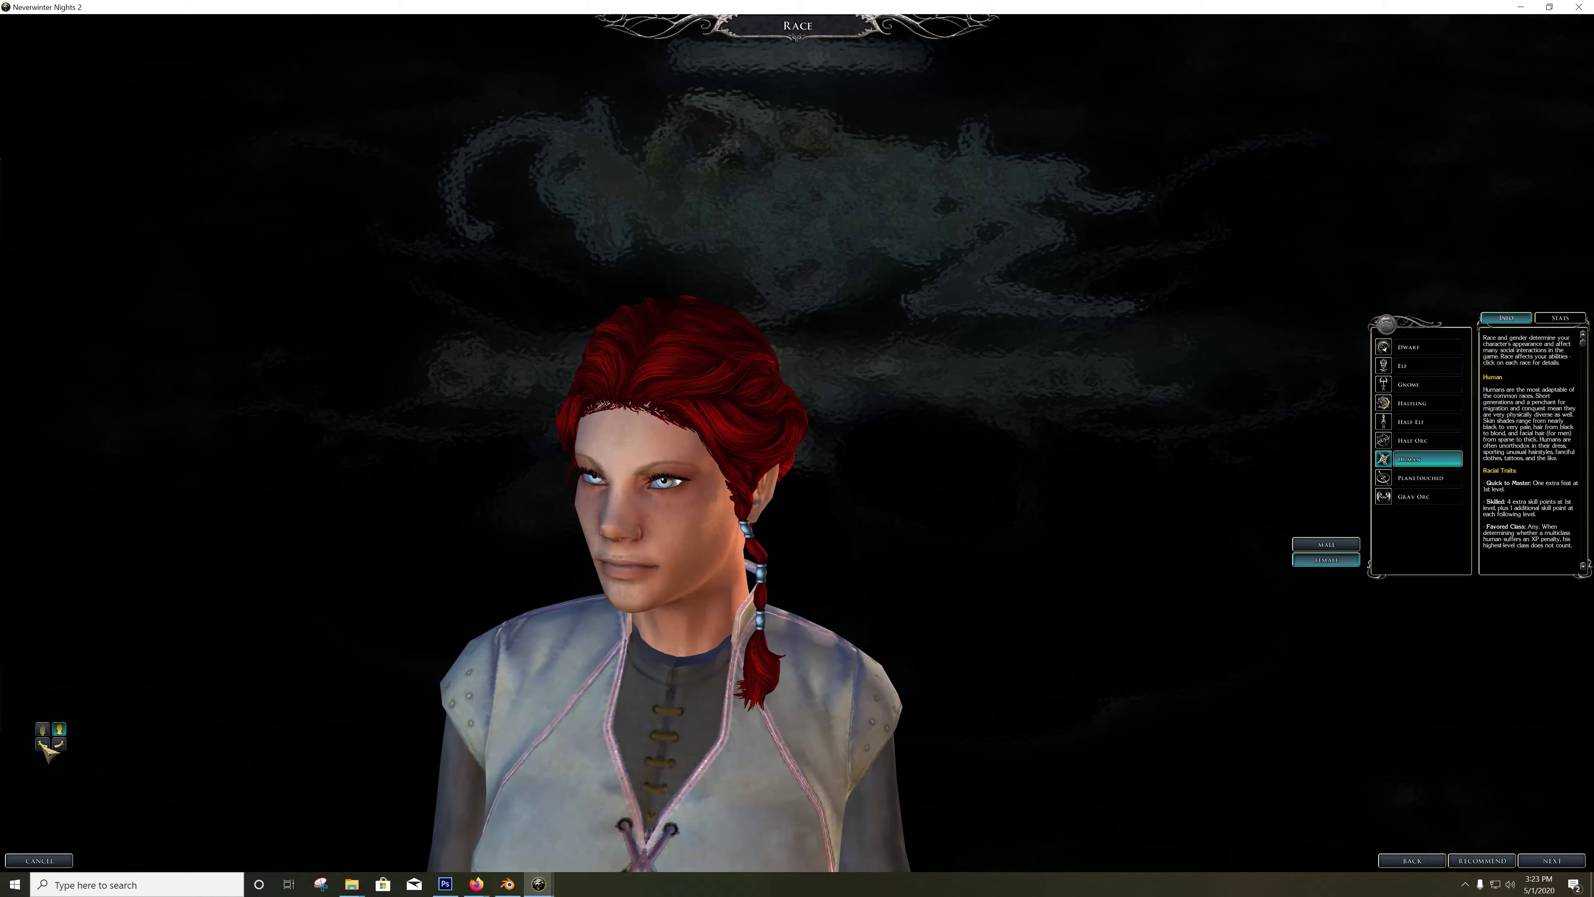
left_click(44, 745)
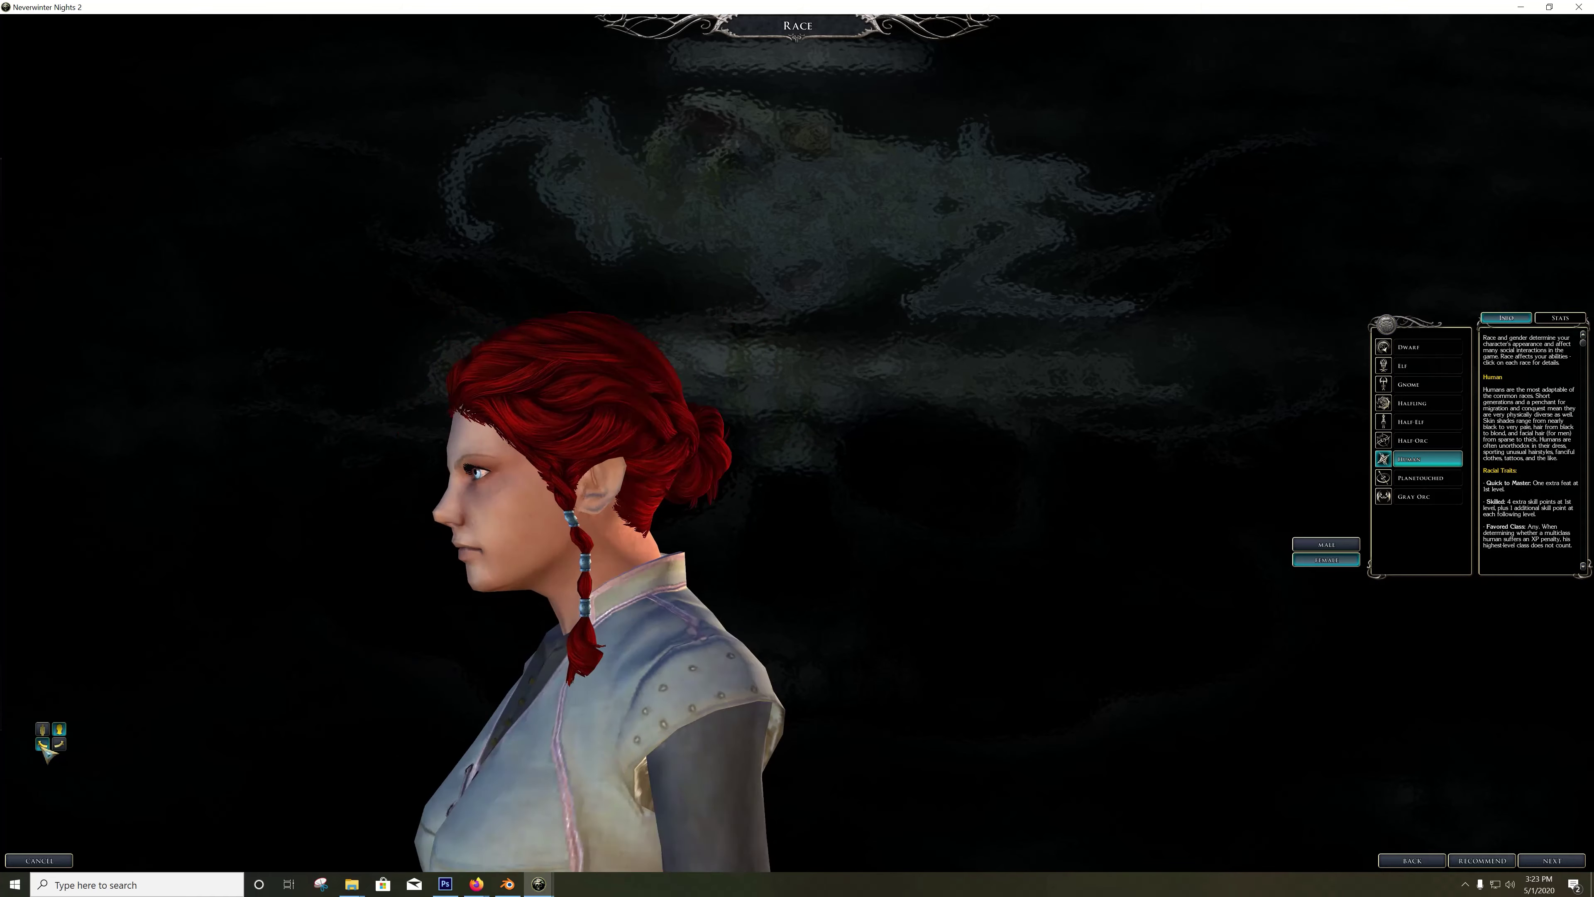
left_click(43, 746)
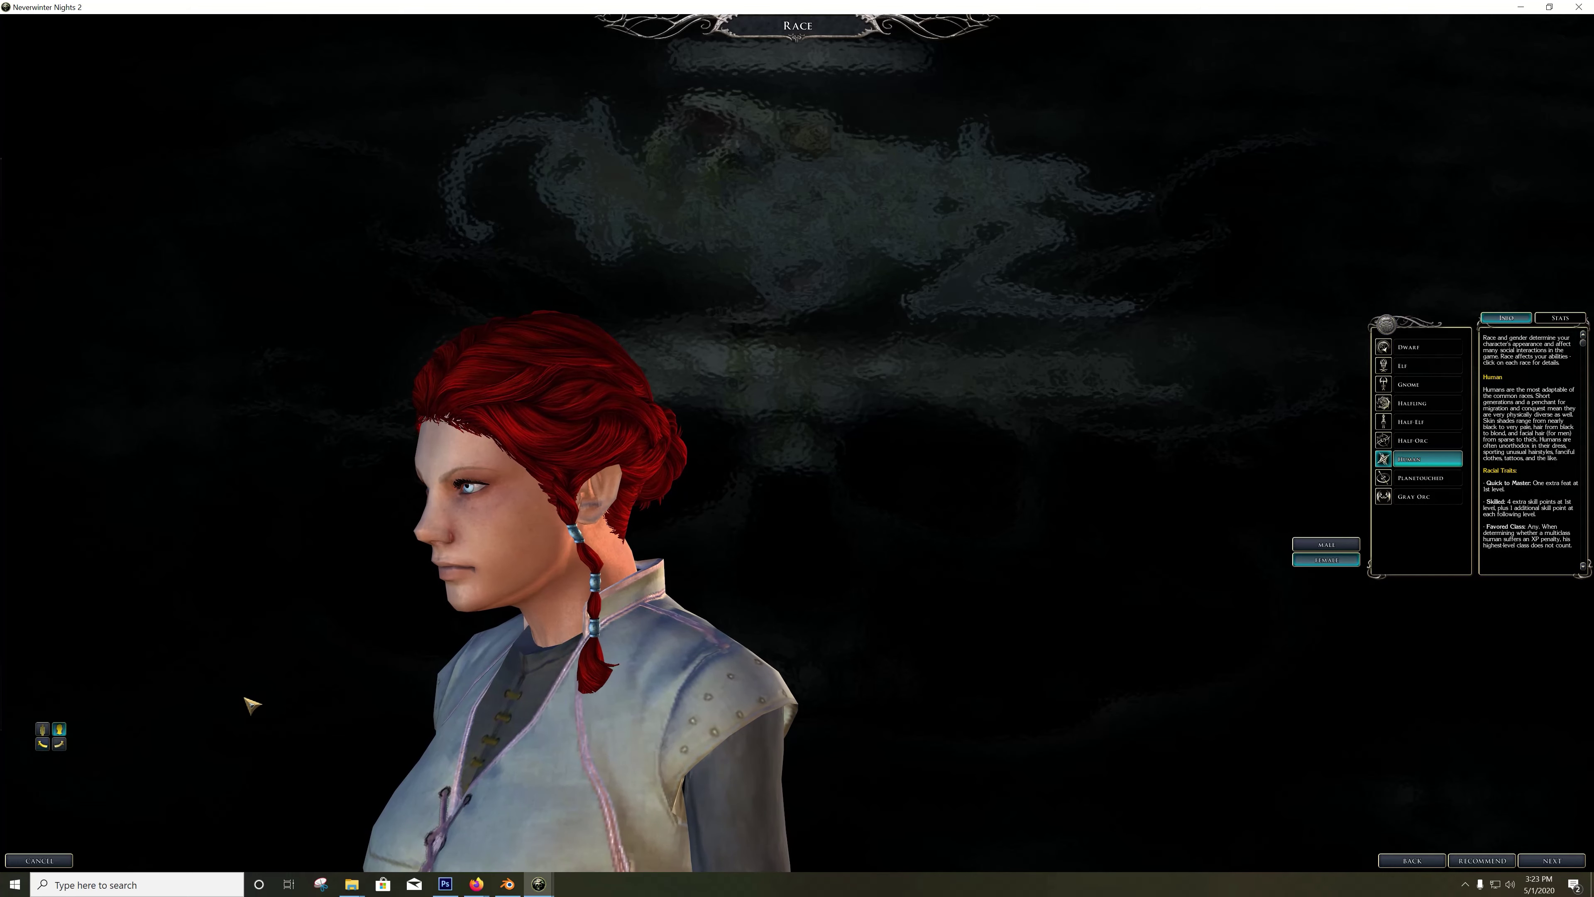
left_click(60, 744)
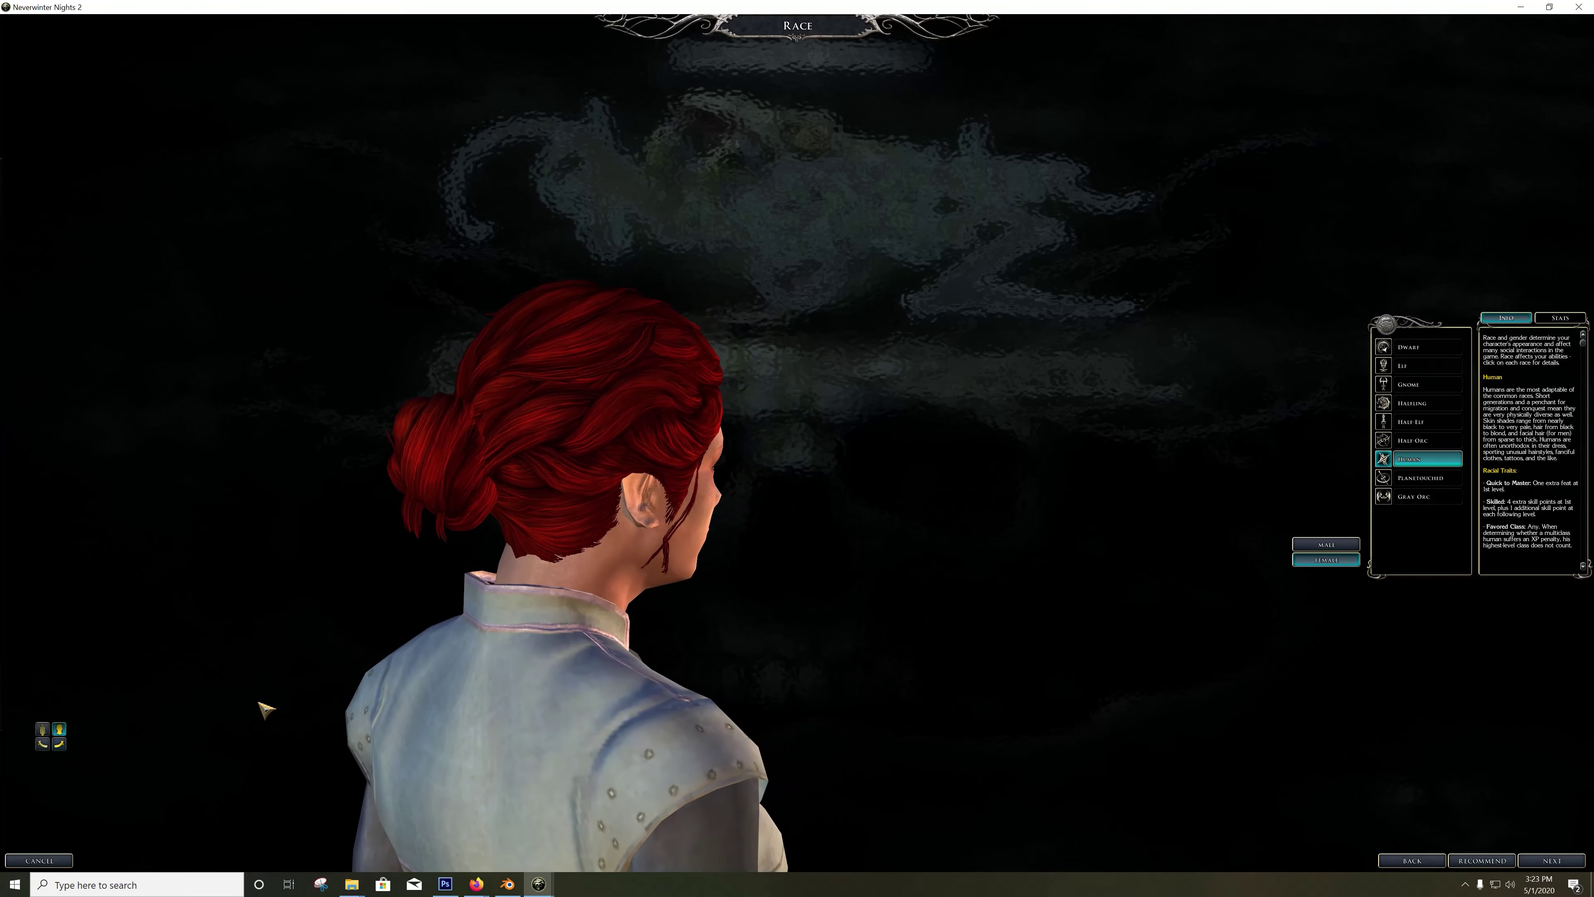
left_click(60, 744)
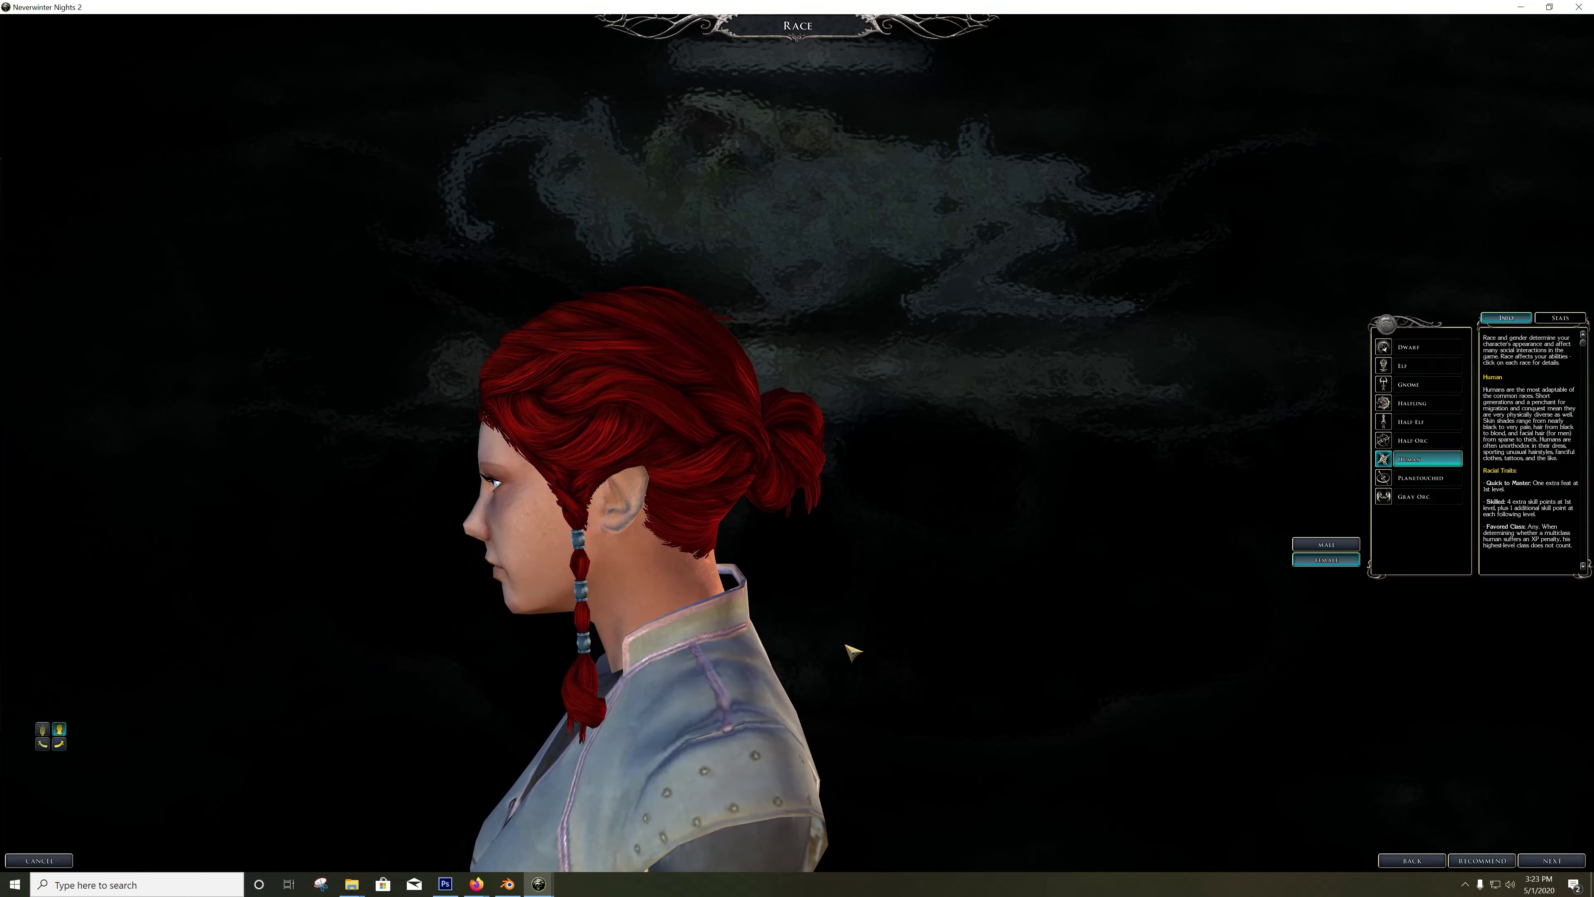
Step: Compare the hair in full-body and close-up views, checking the hairline, bun and beaded braid while rotating the model
left_click(44, 730)
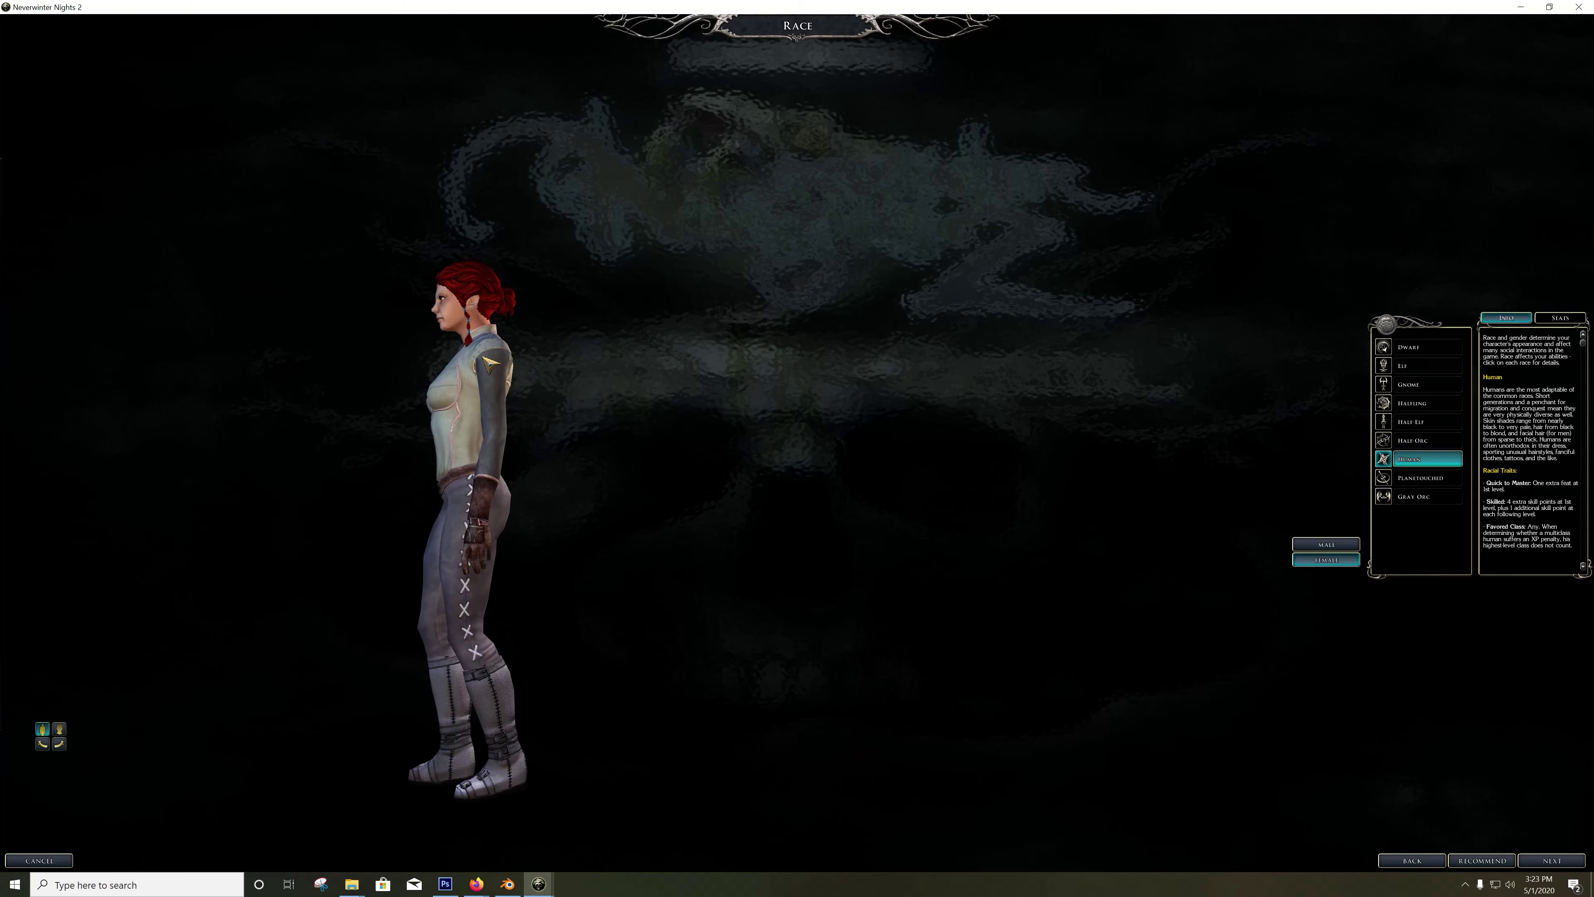
left_click(57, 728)
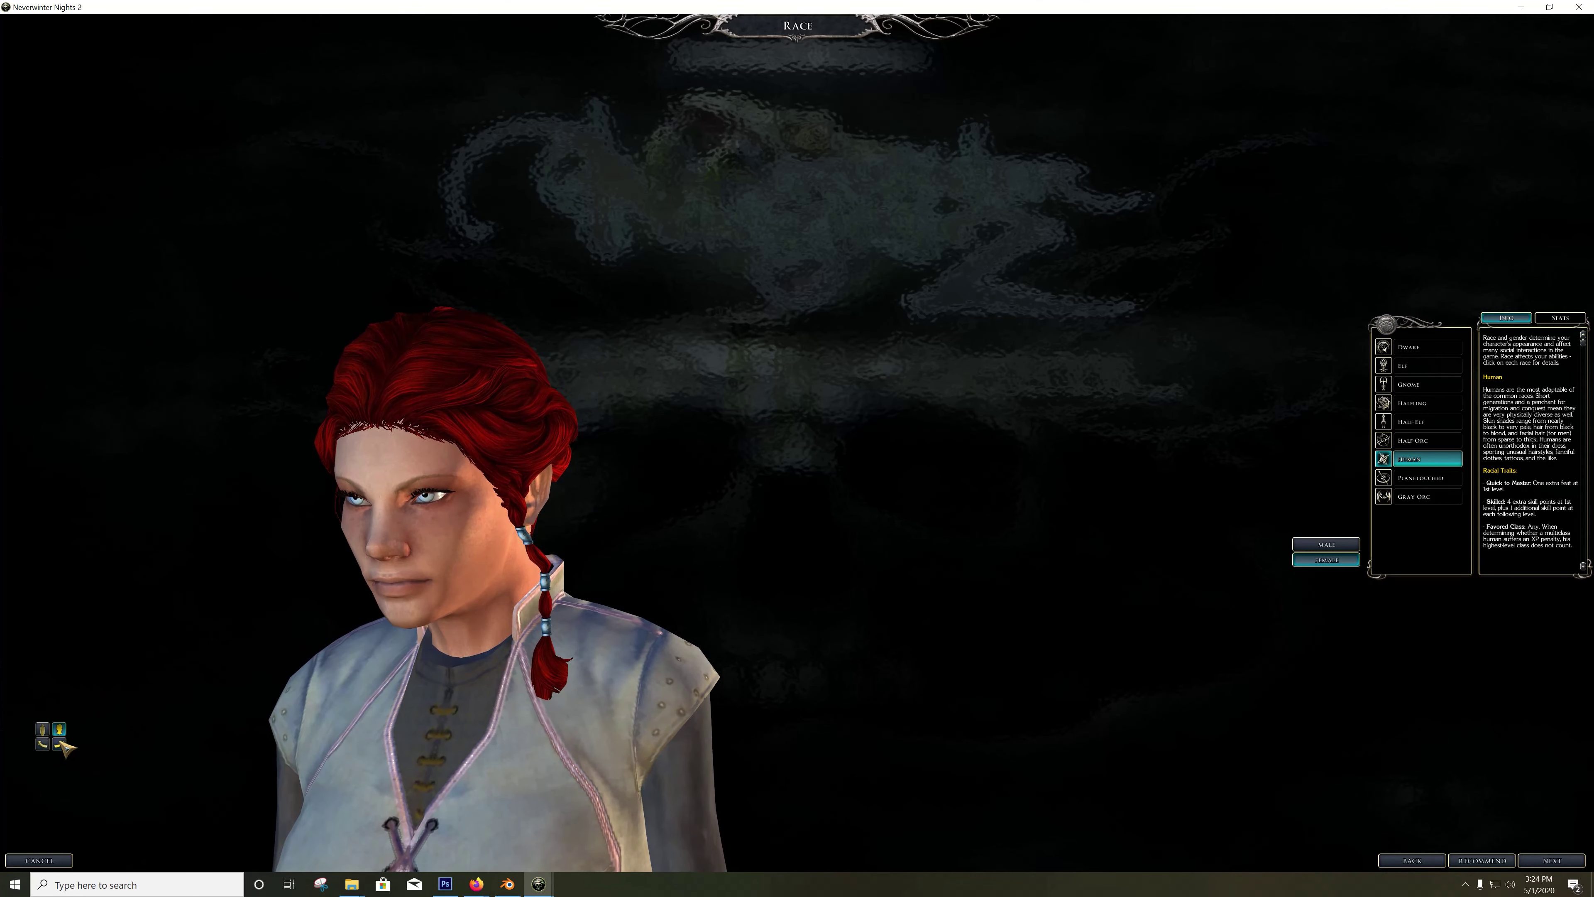
left_click(60, 744)
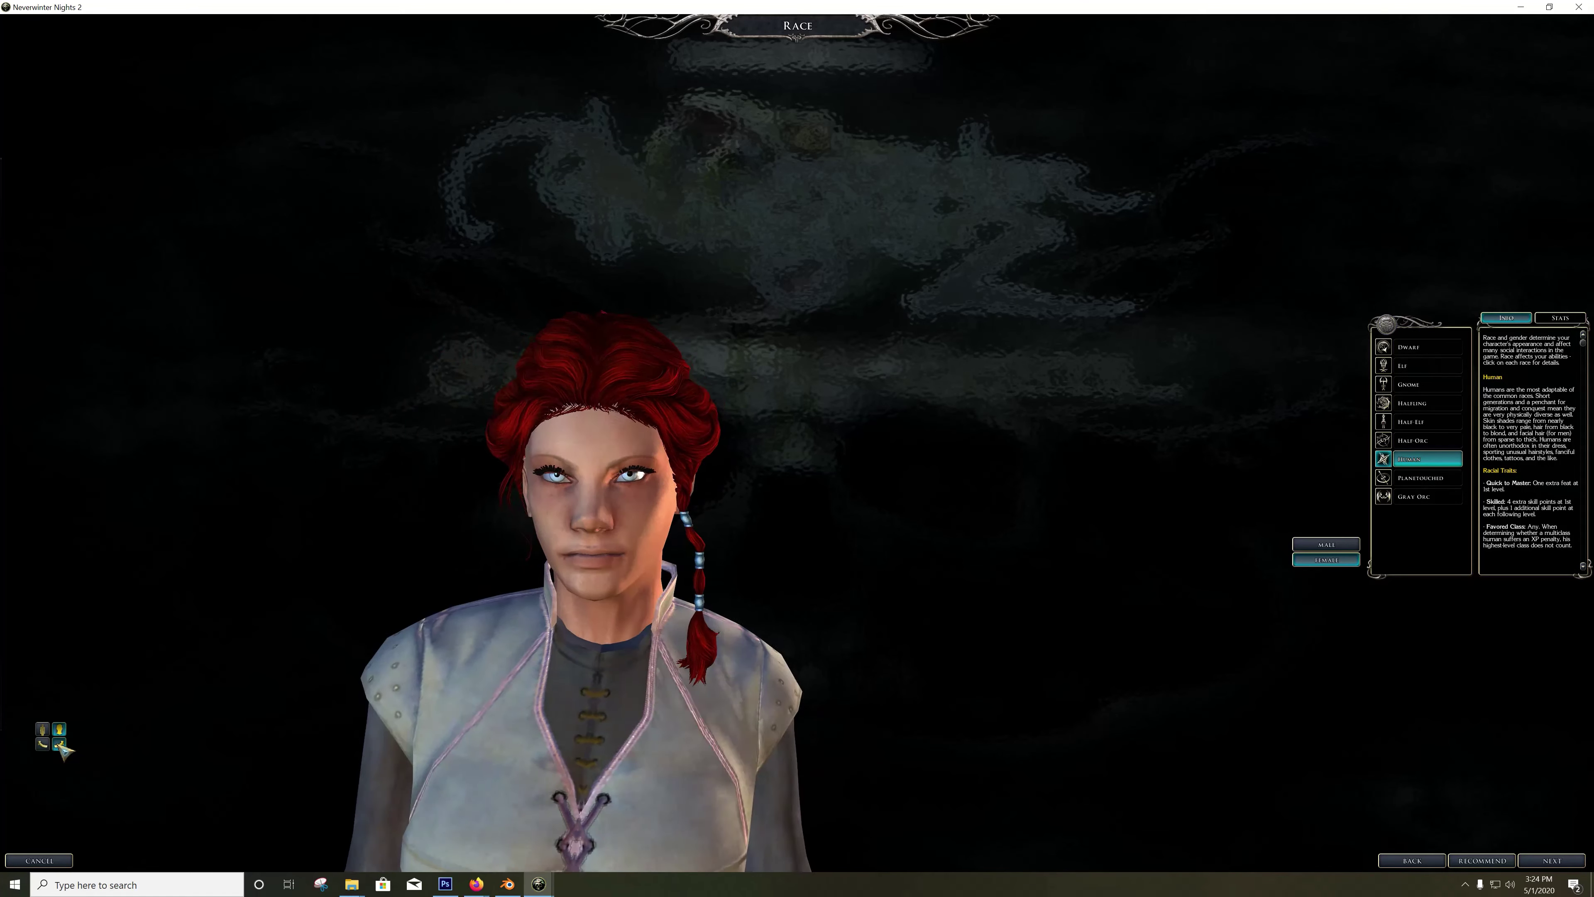
left_click(61, 744)
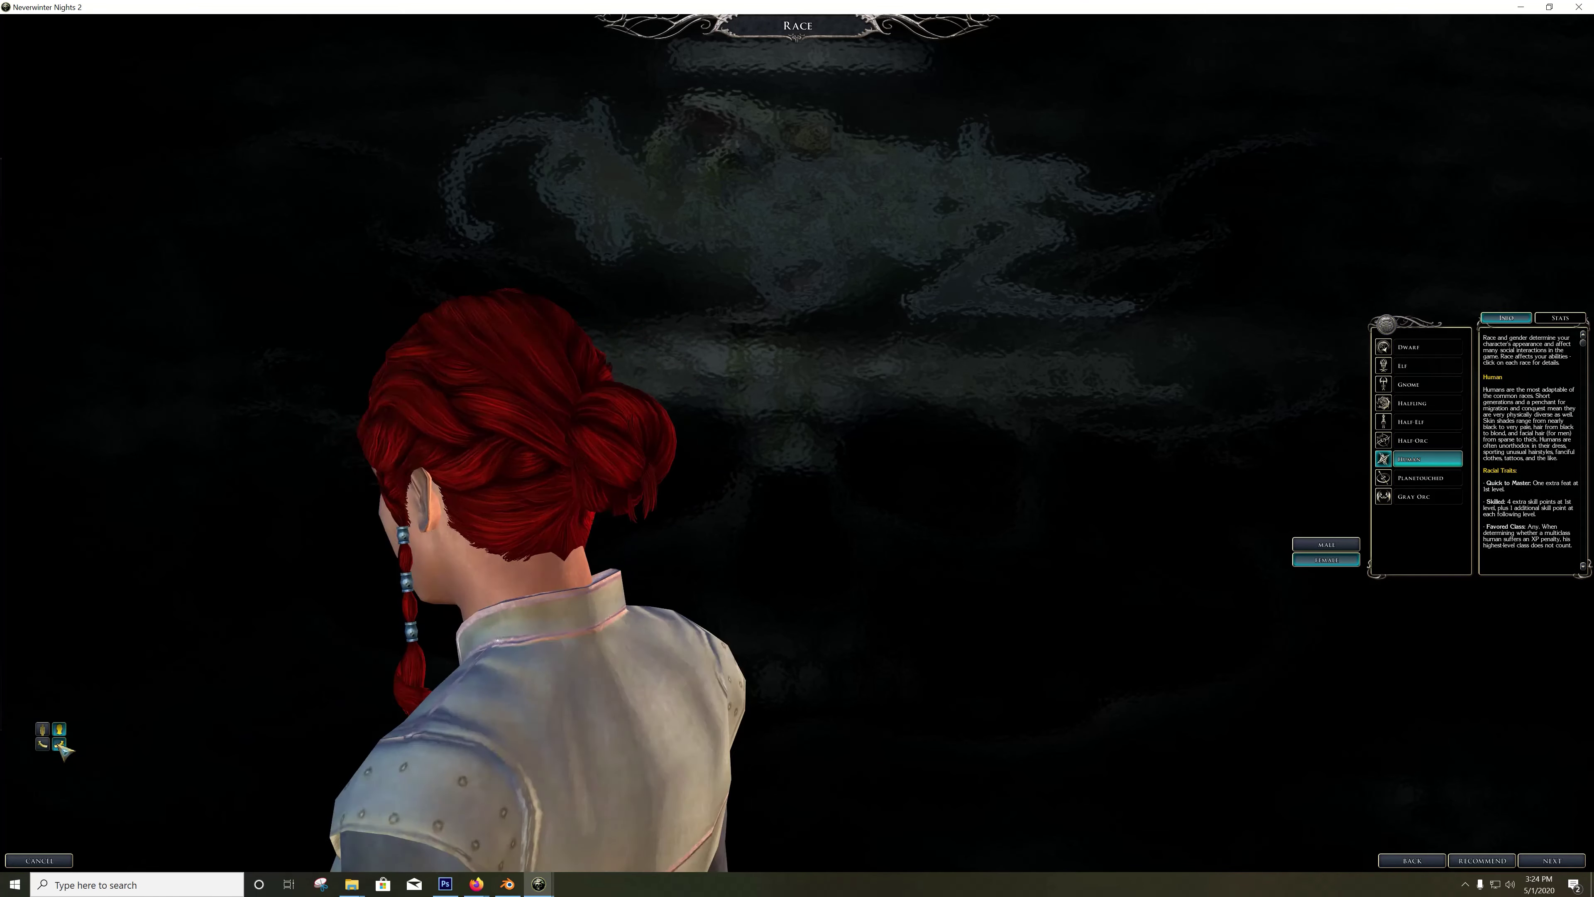
left_click(60, 744)
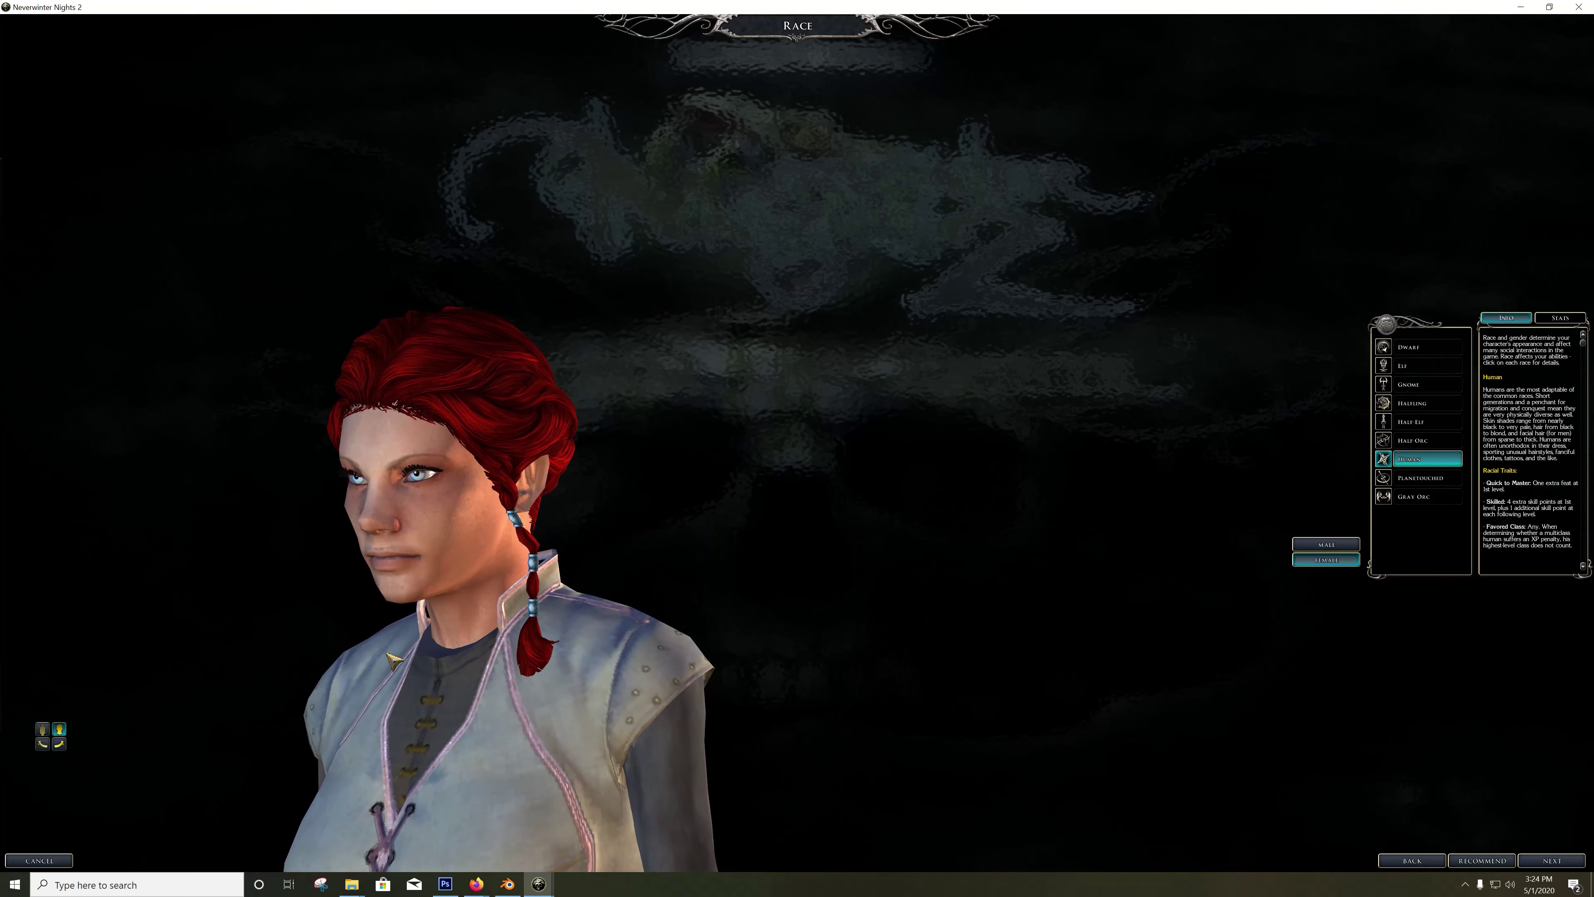
left_click(60, 744)
left_click(41, 730)
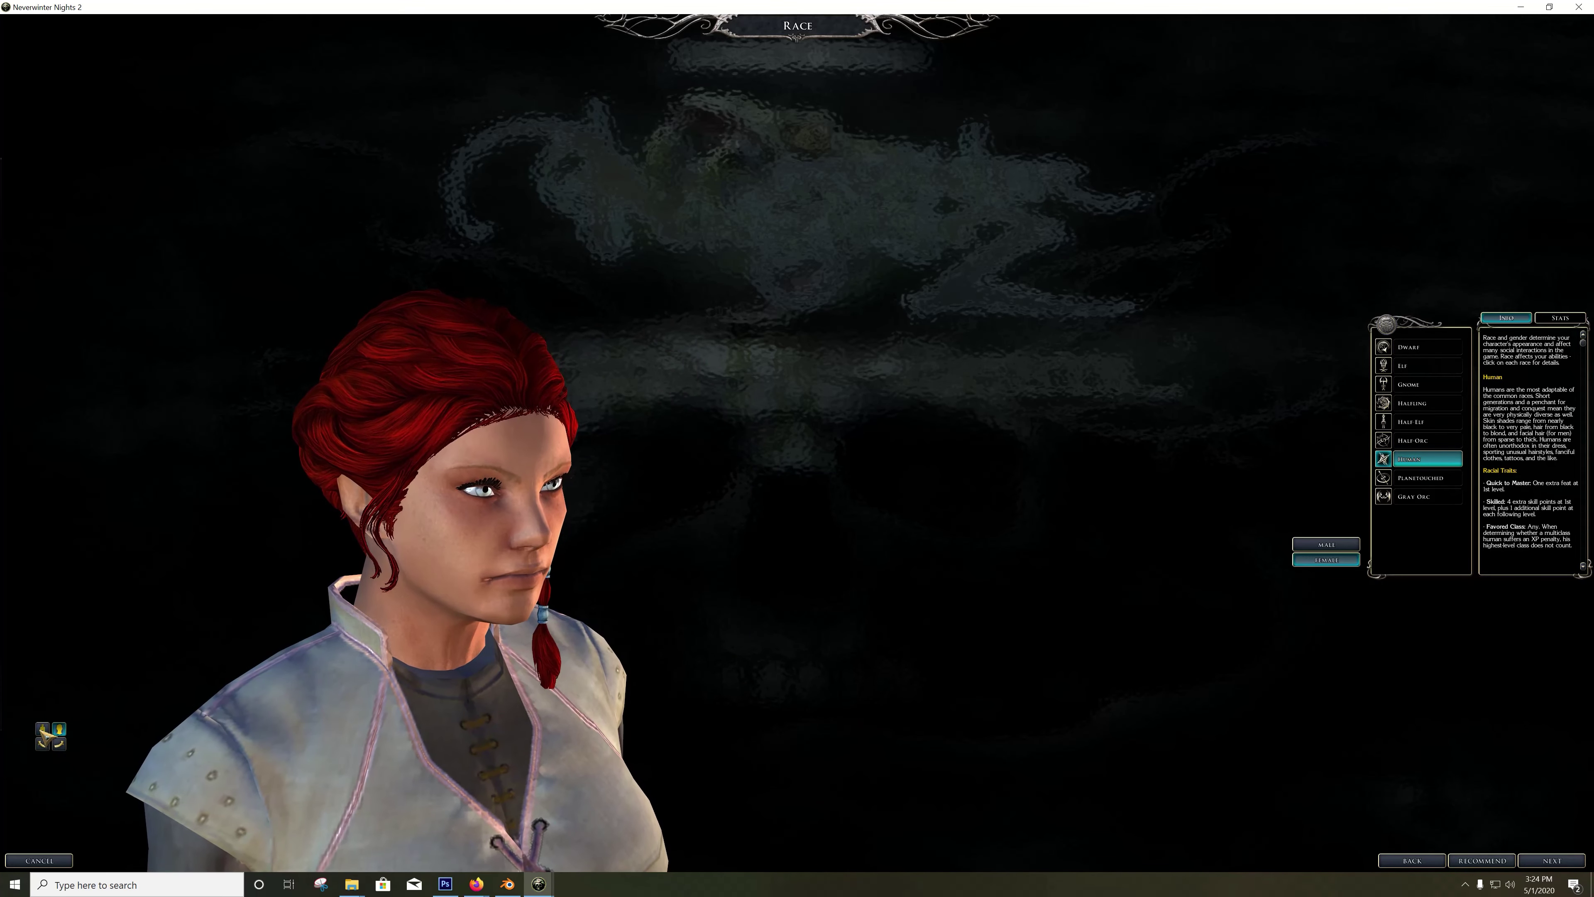
left_click(59, 728)
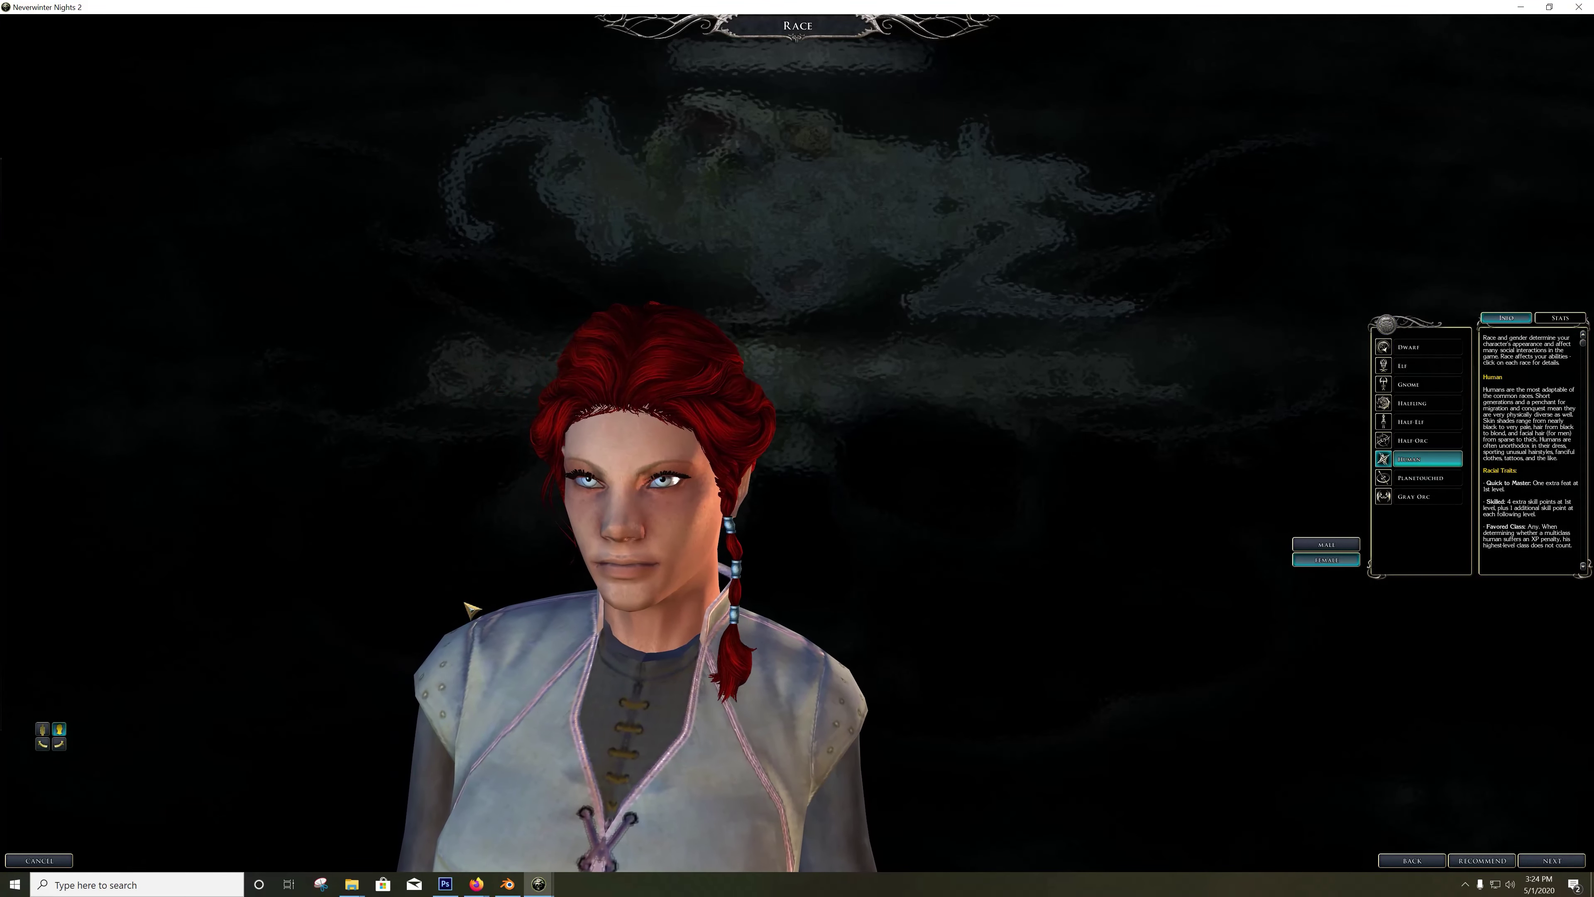
left_click_drag(63, 742, 60, 741)
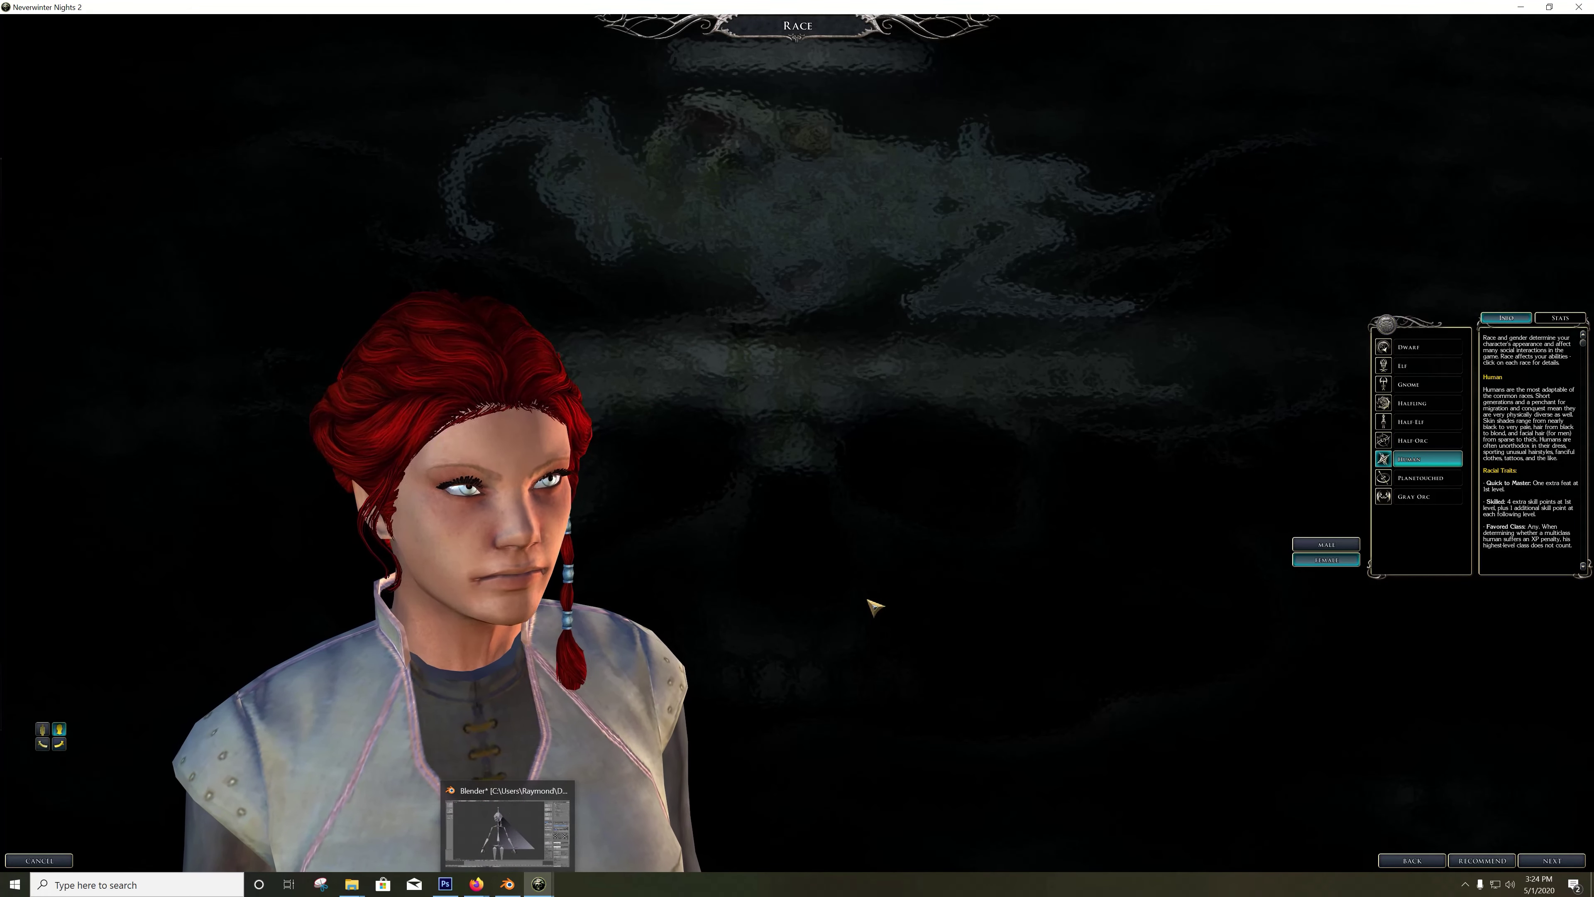
Step: Switch from the game to Blender and bring up a new Blender 2.79 session
left_click_drag(1230, 7, 921, 68)
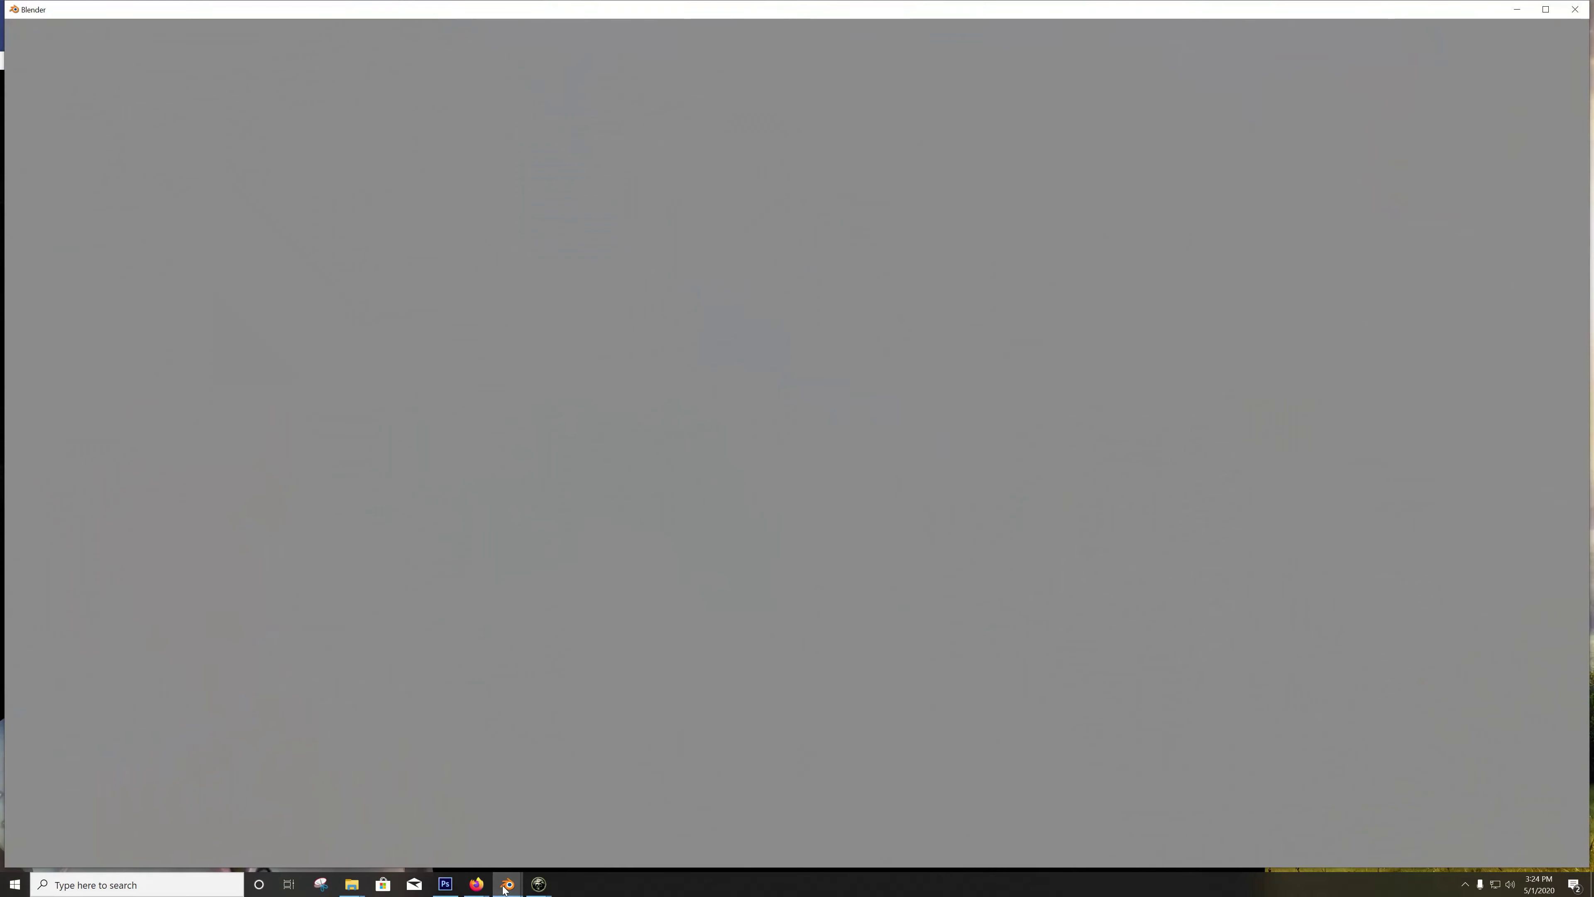
mouse_move(507, 884)
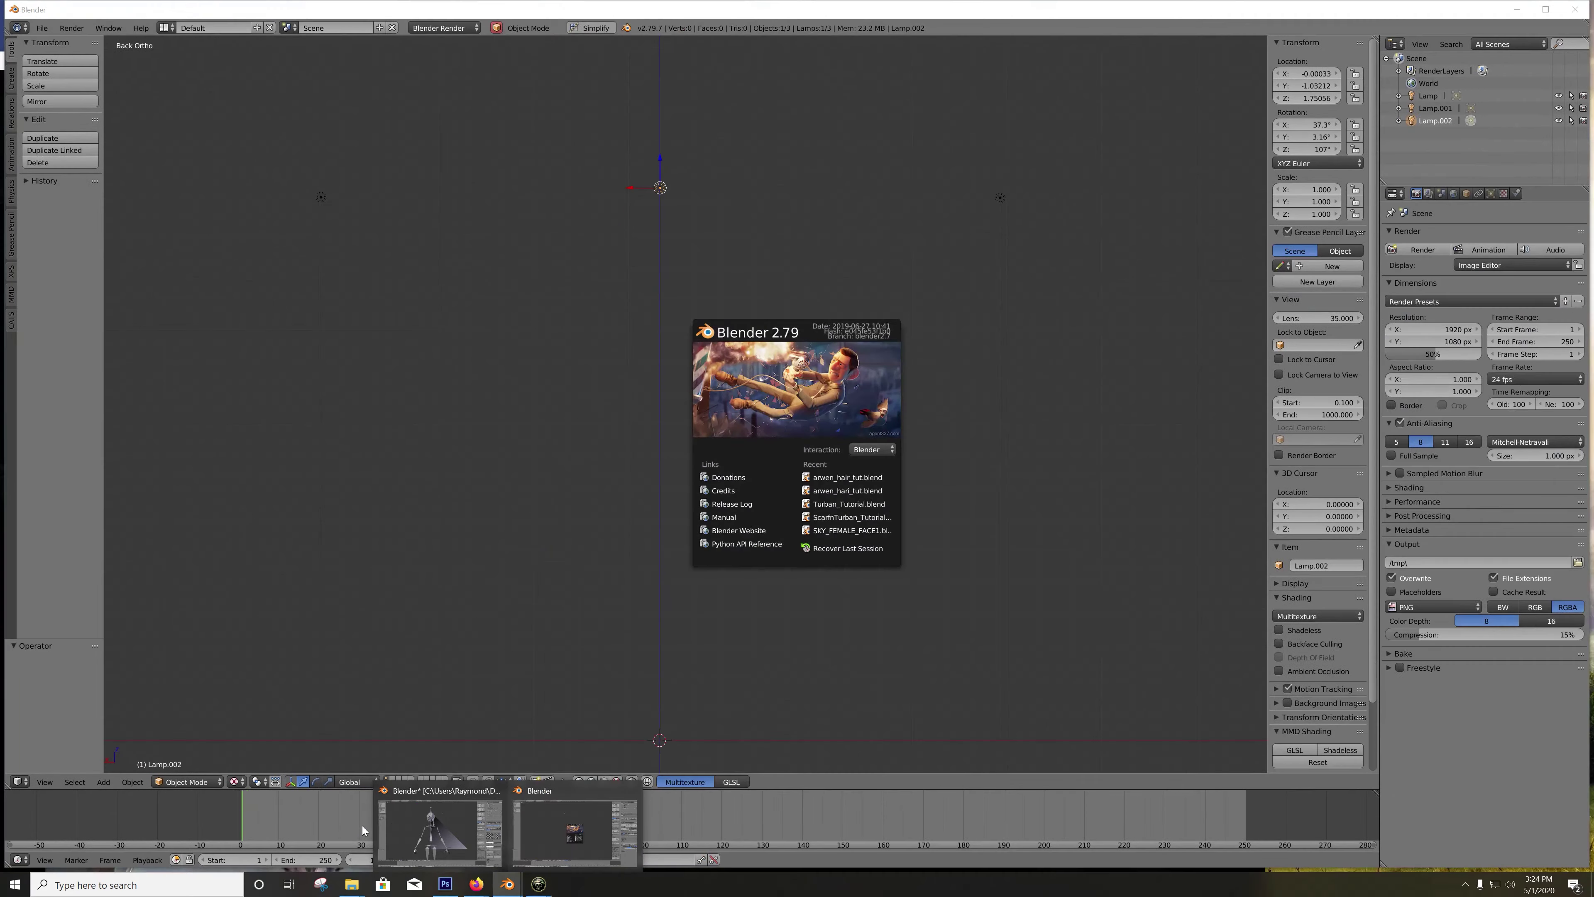
left_click(403, 847)
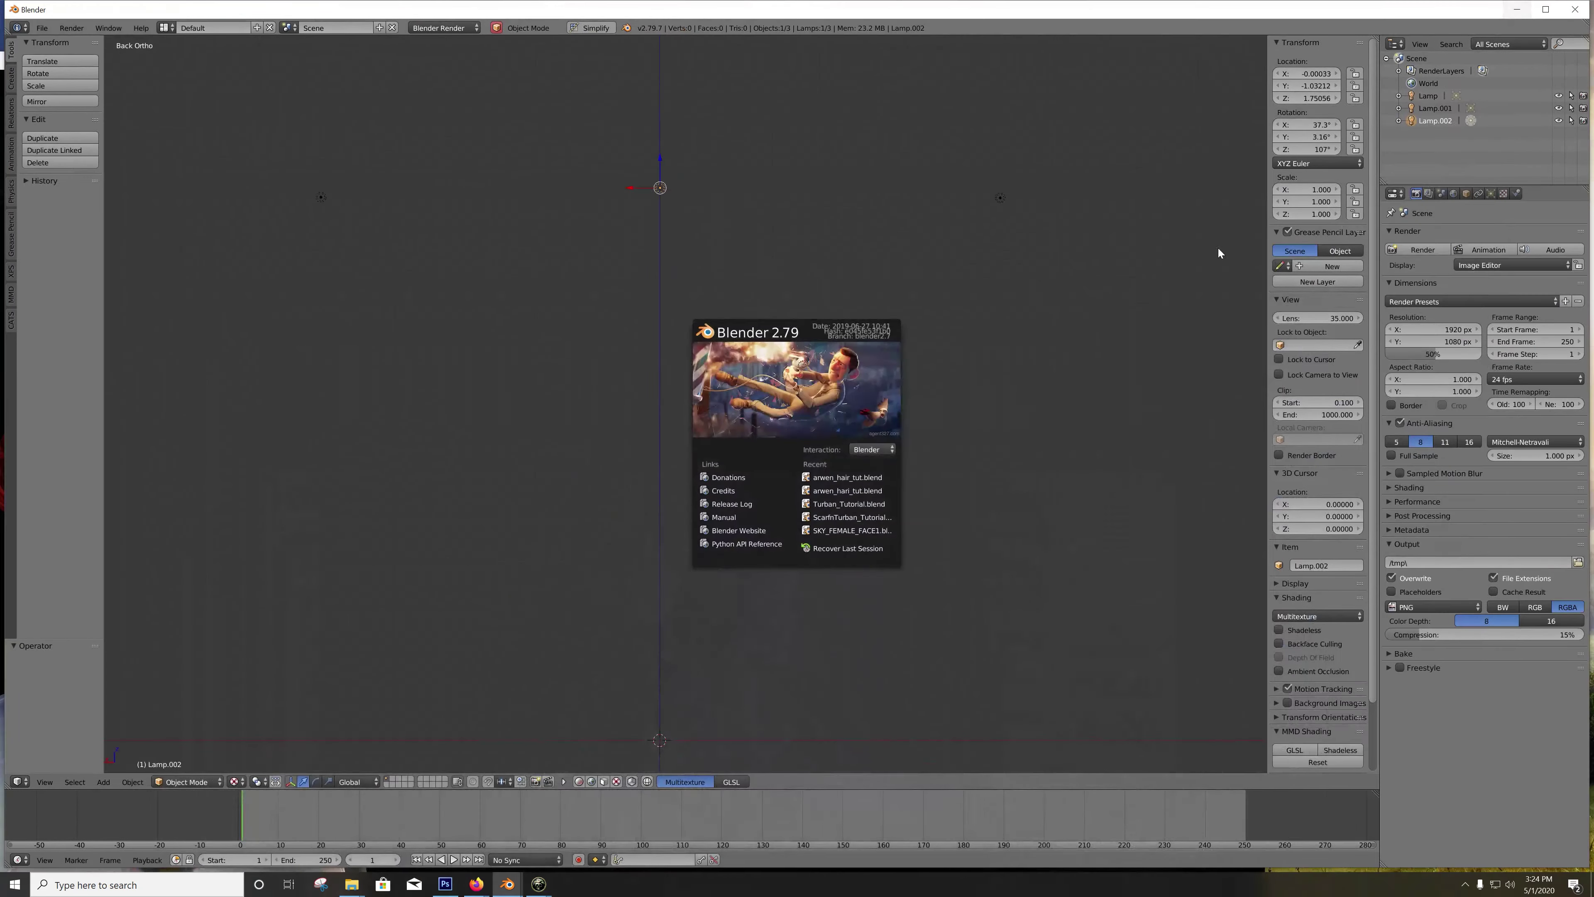
Step: Start a Neverwinter Nights 2 (.mdb) import with Remove Doubles and Find an armature enabled
left_click(41, 28)
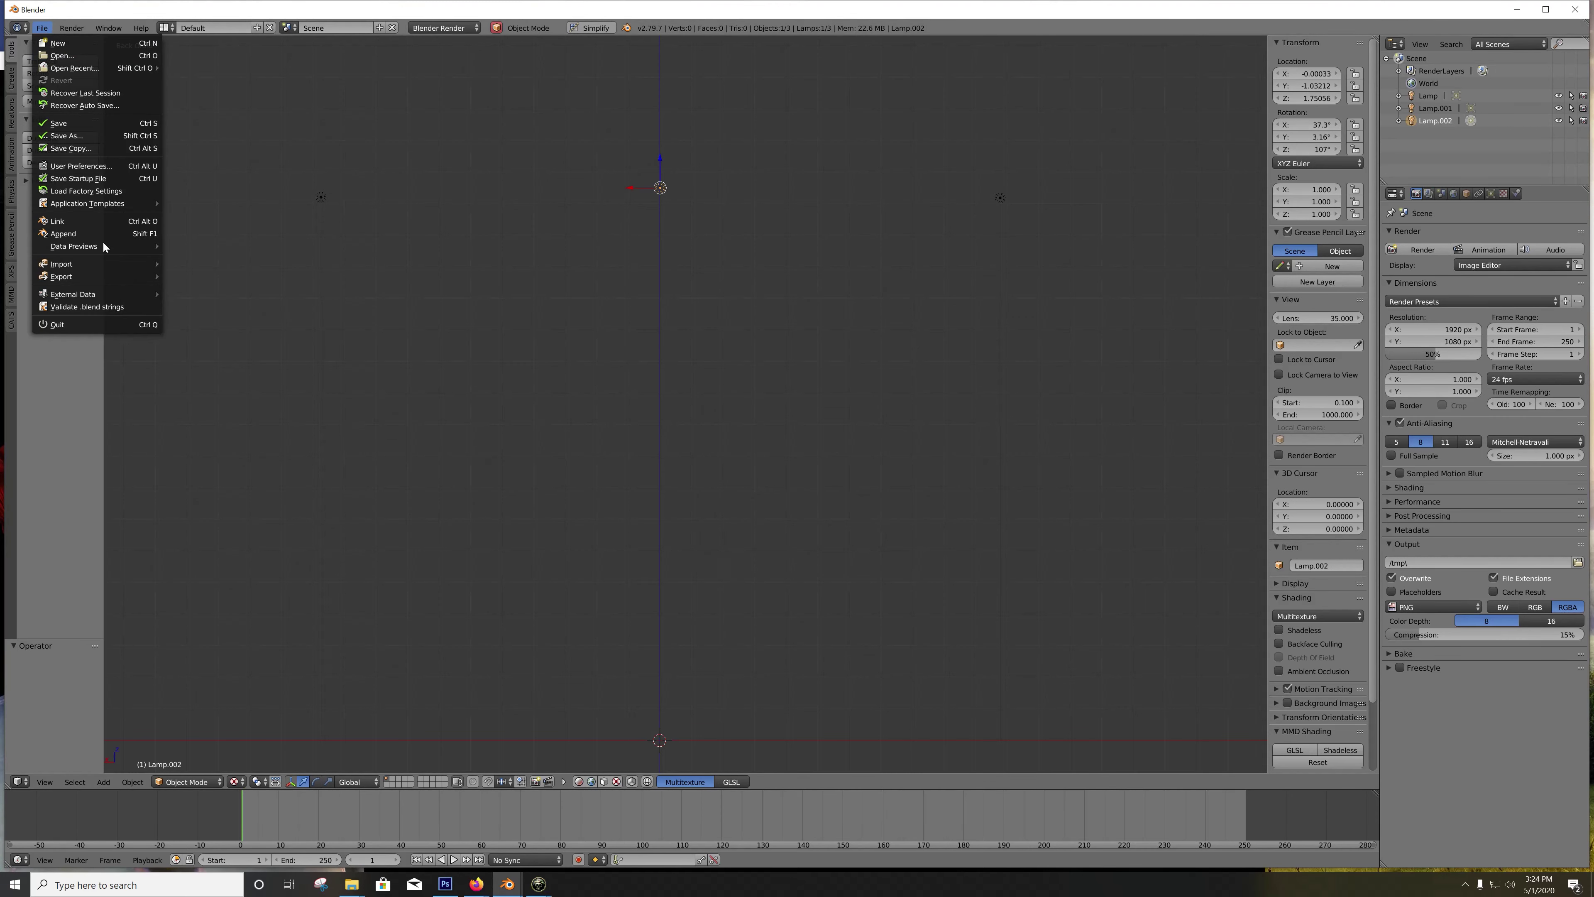
mouse_move(94, 263)
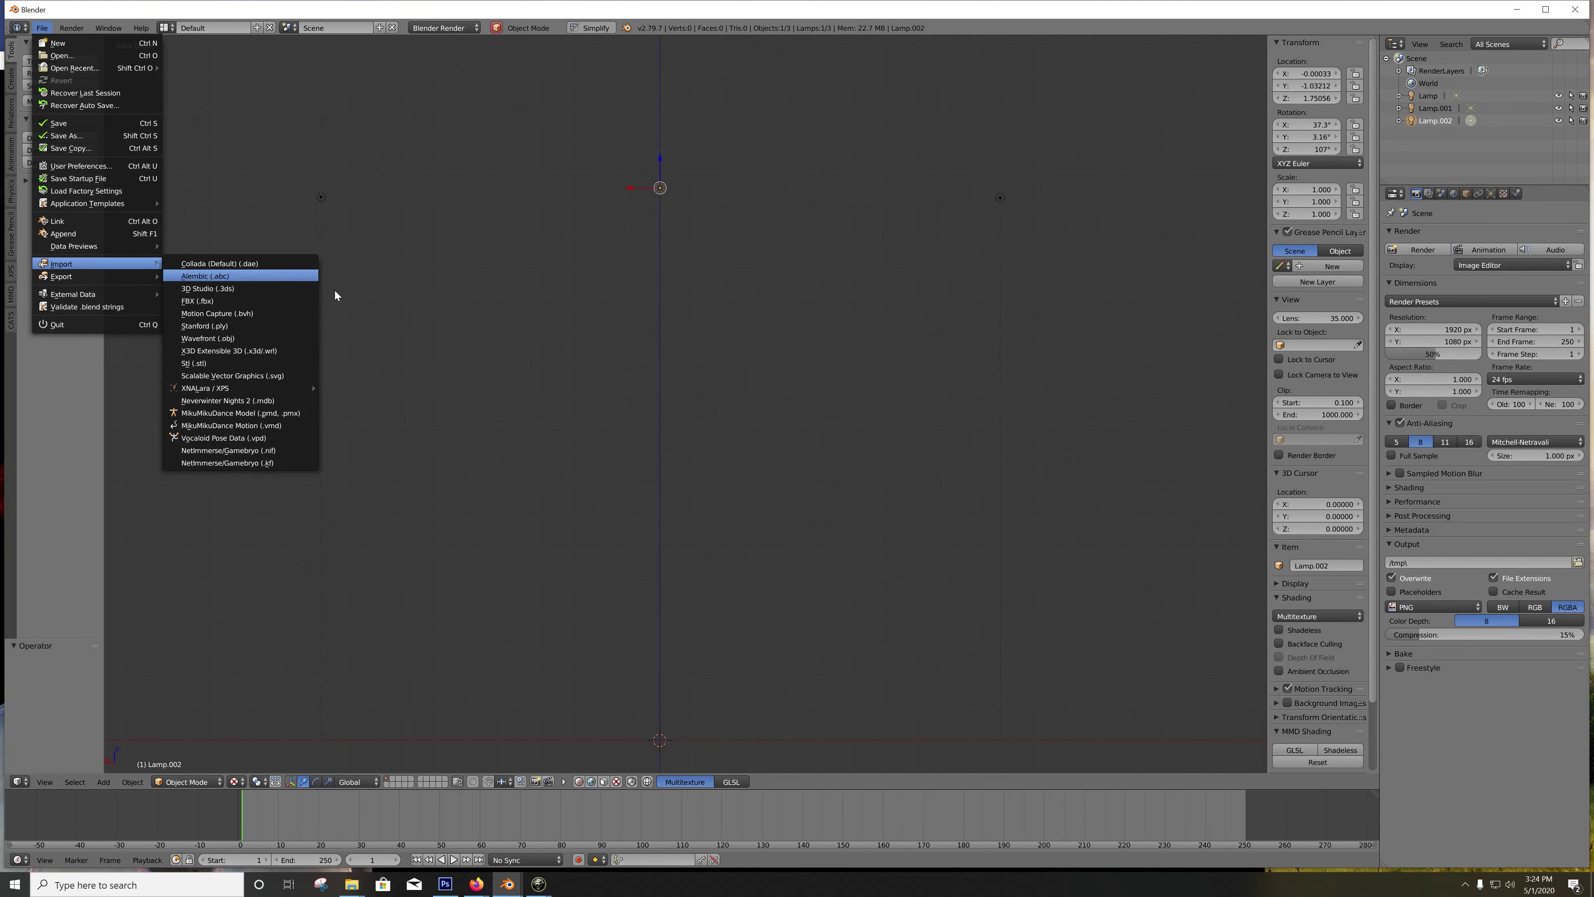
left_click(228, 401)
left_click(55, 724)
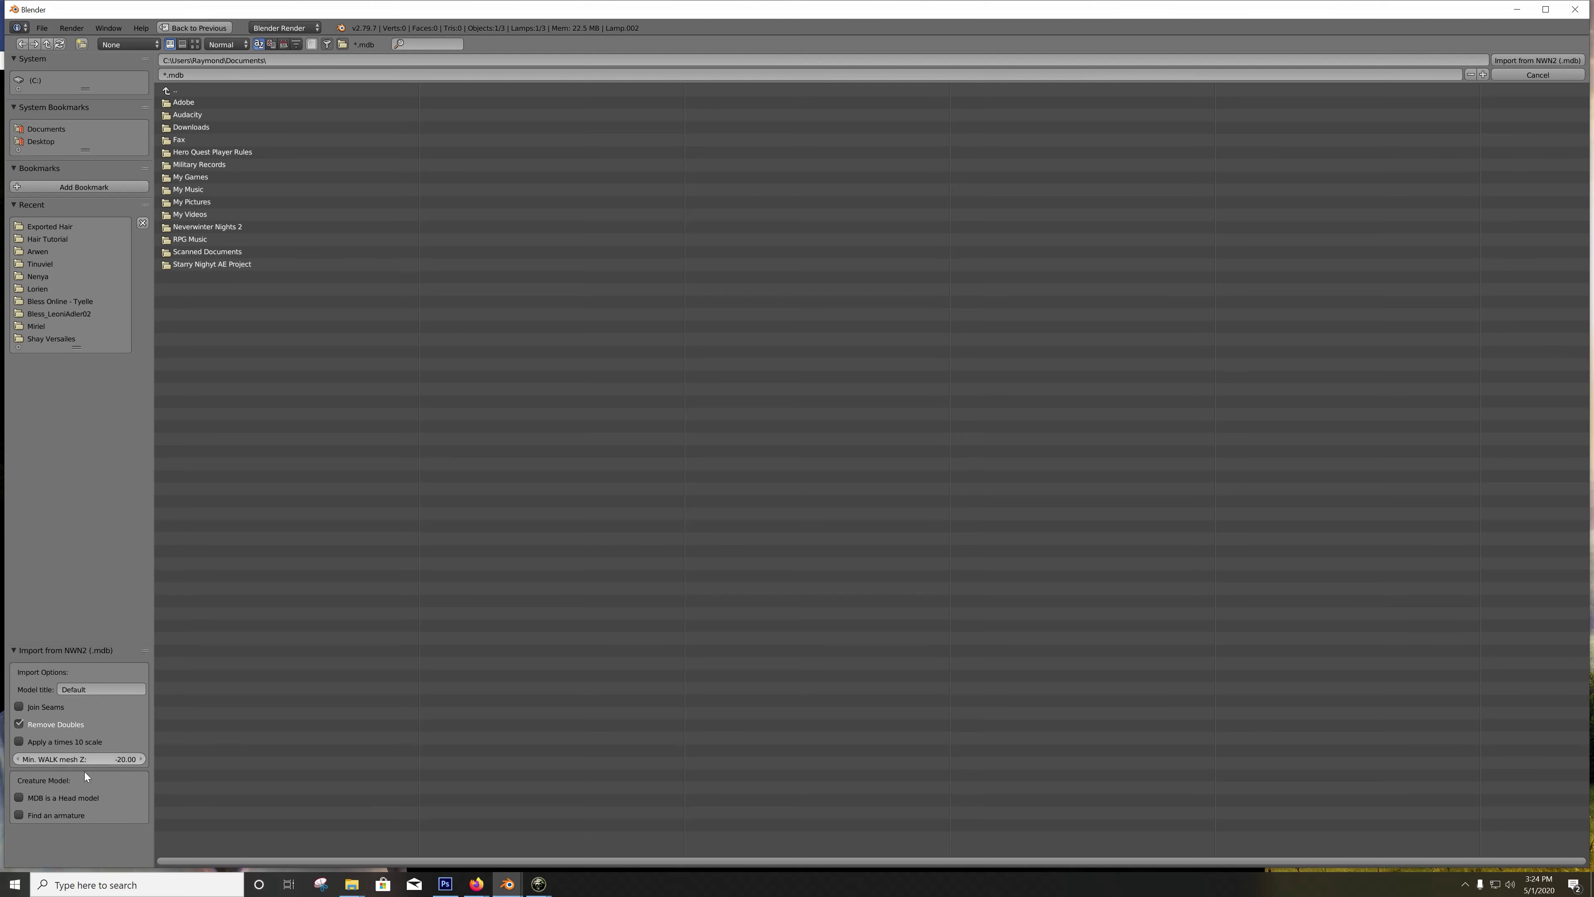
left_click(55, 815)
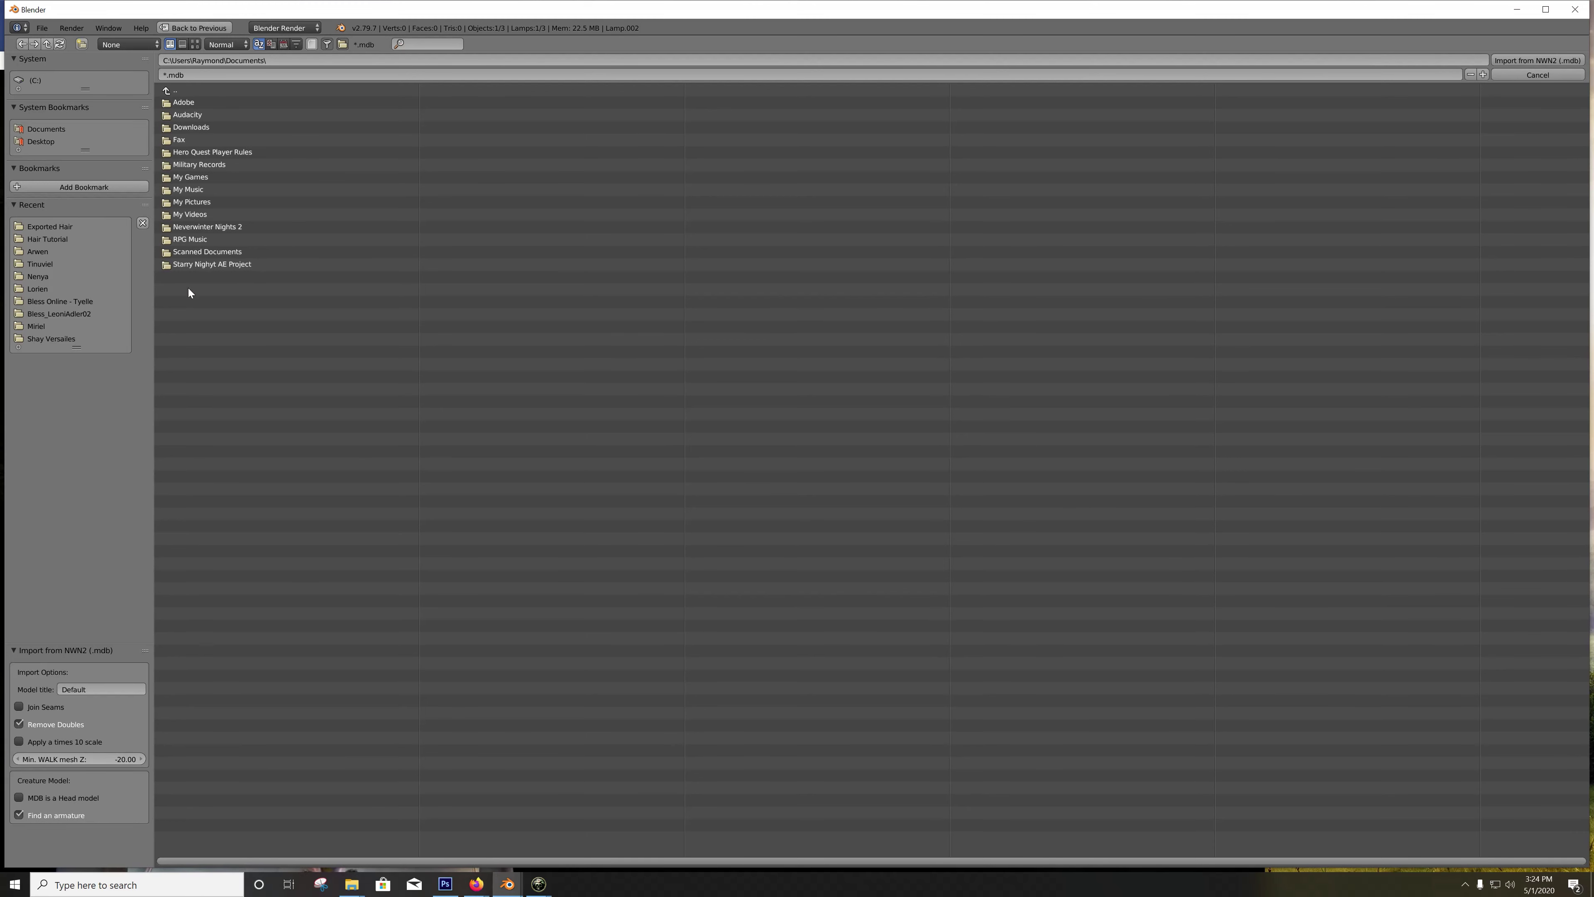
Step: Import P_HHF_Hair01.mdb from the Test Hair folder in the Neverwinter Nights 2 override folder and inspect the hair on its armature
left_click(56, 239)
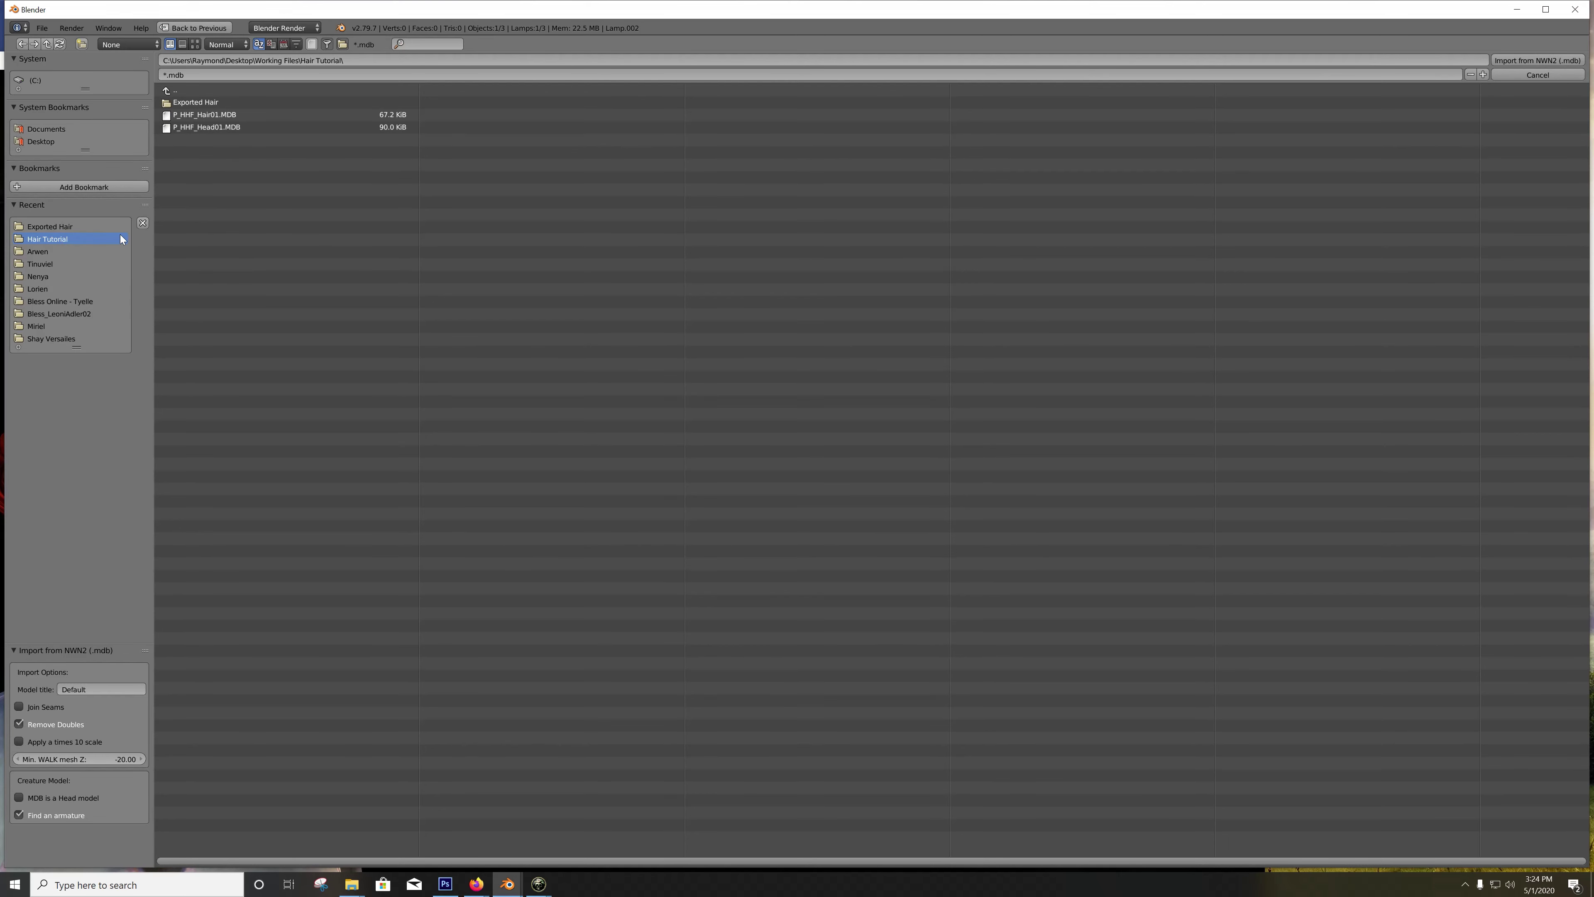
left_click(45, 130)
left_click(233, 226)
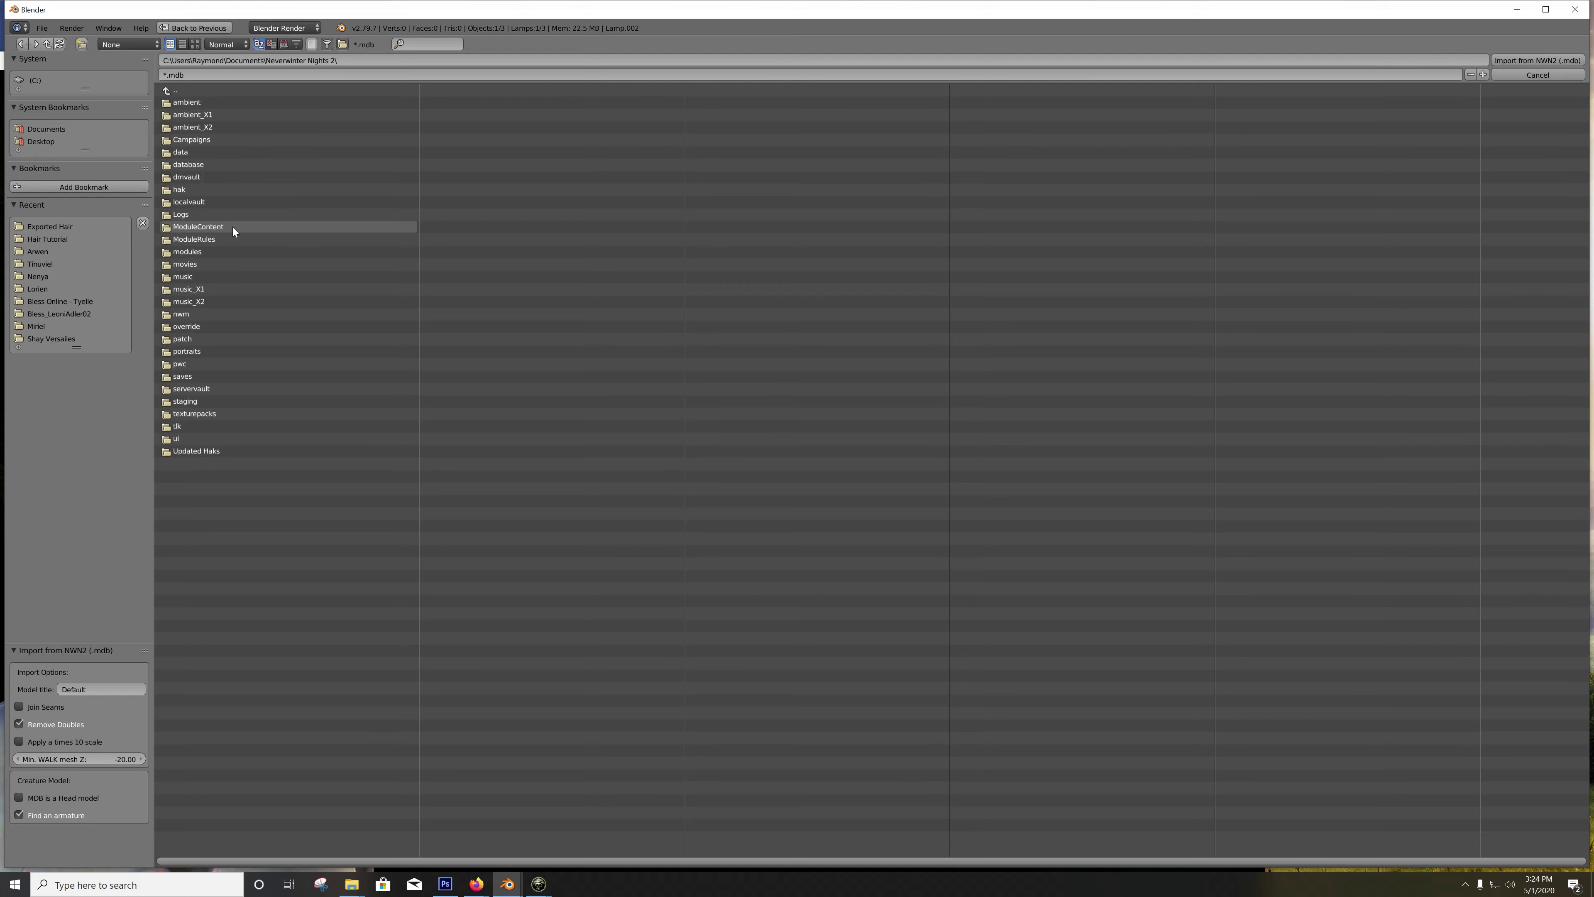
left_click(201, 327)
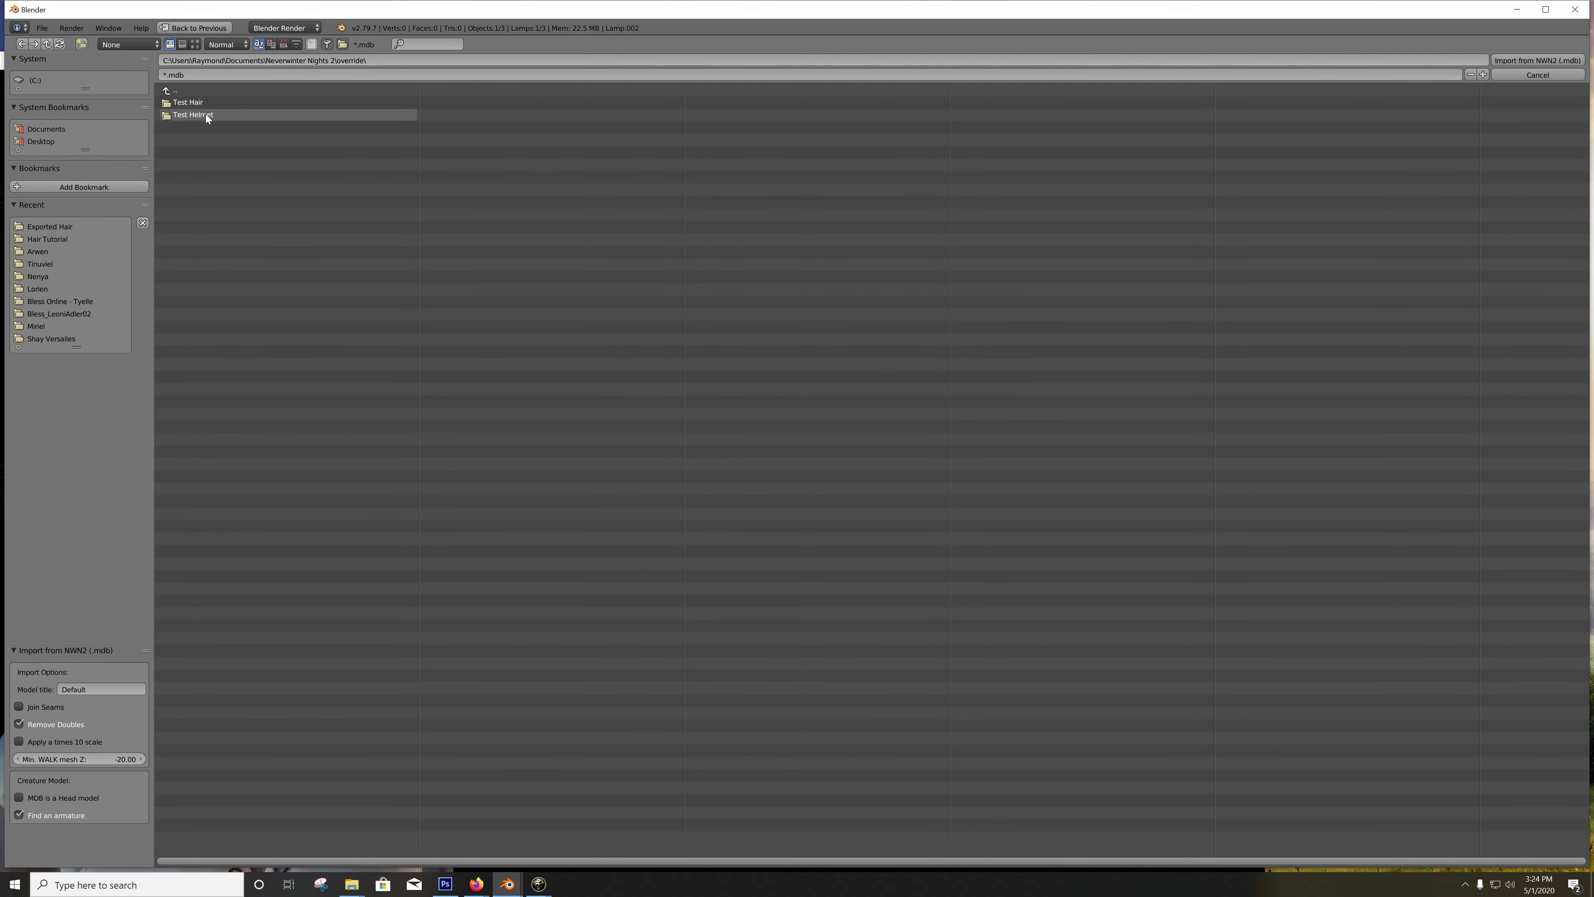
left_click(191, 103)
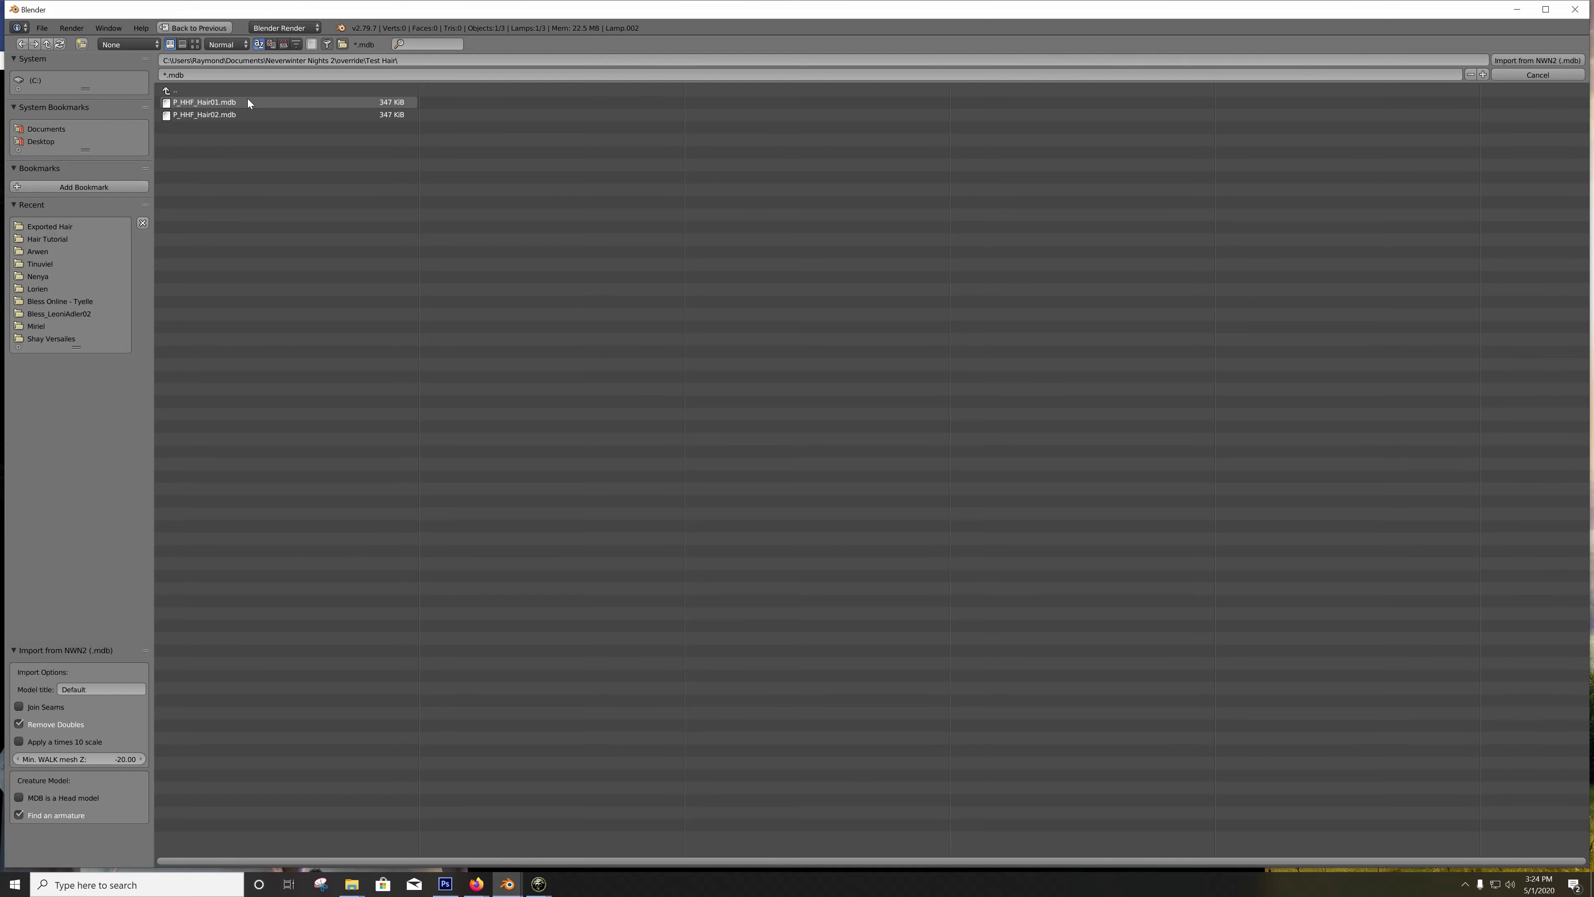
double_click(249, 101)
scroll(678, 160, "up", 3)
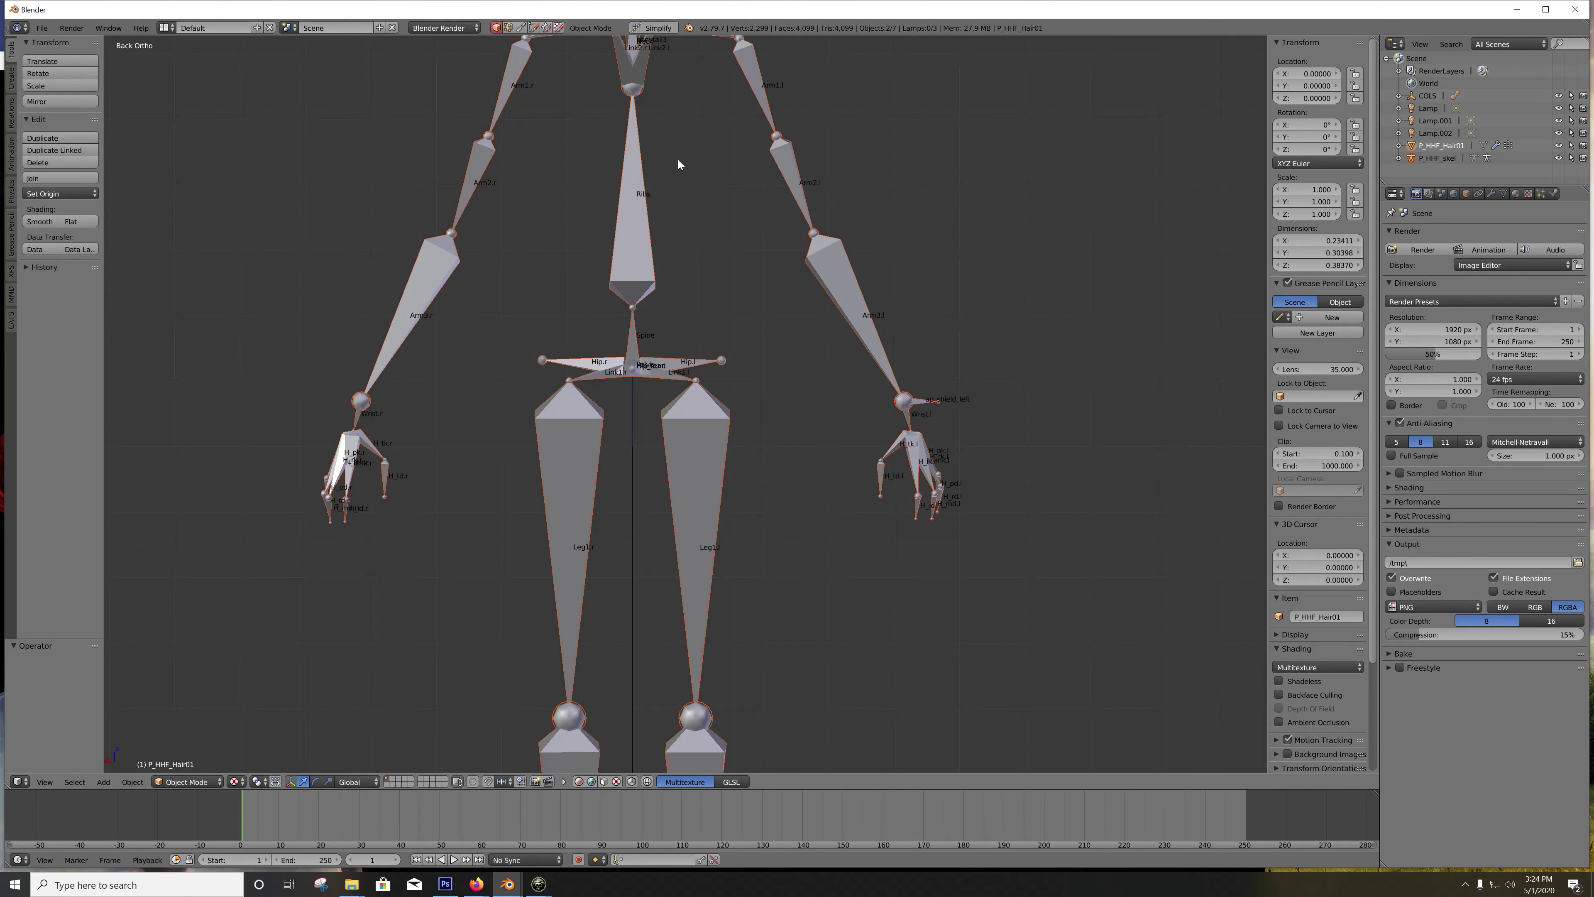
scroll(701, 409, "up", 5)
scroll(739, 423, "down", 2)
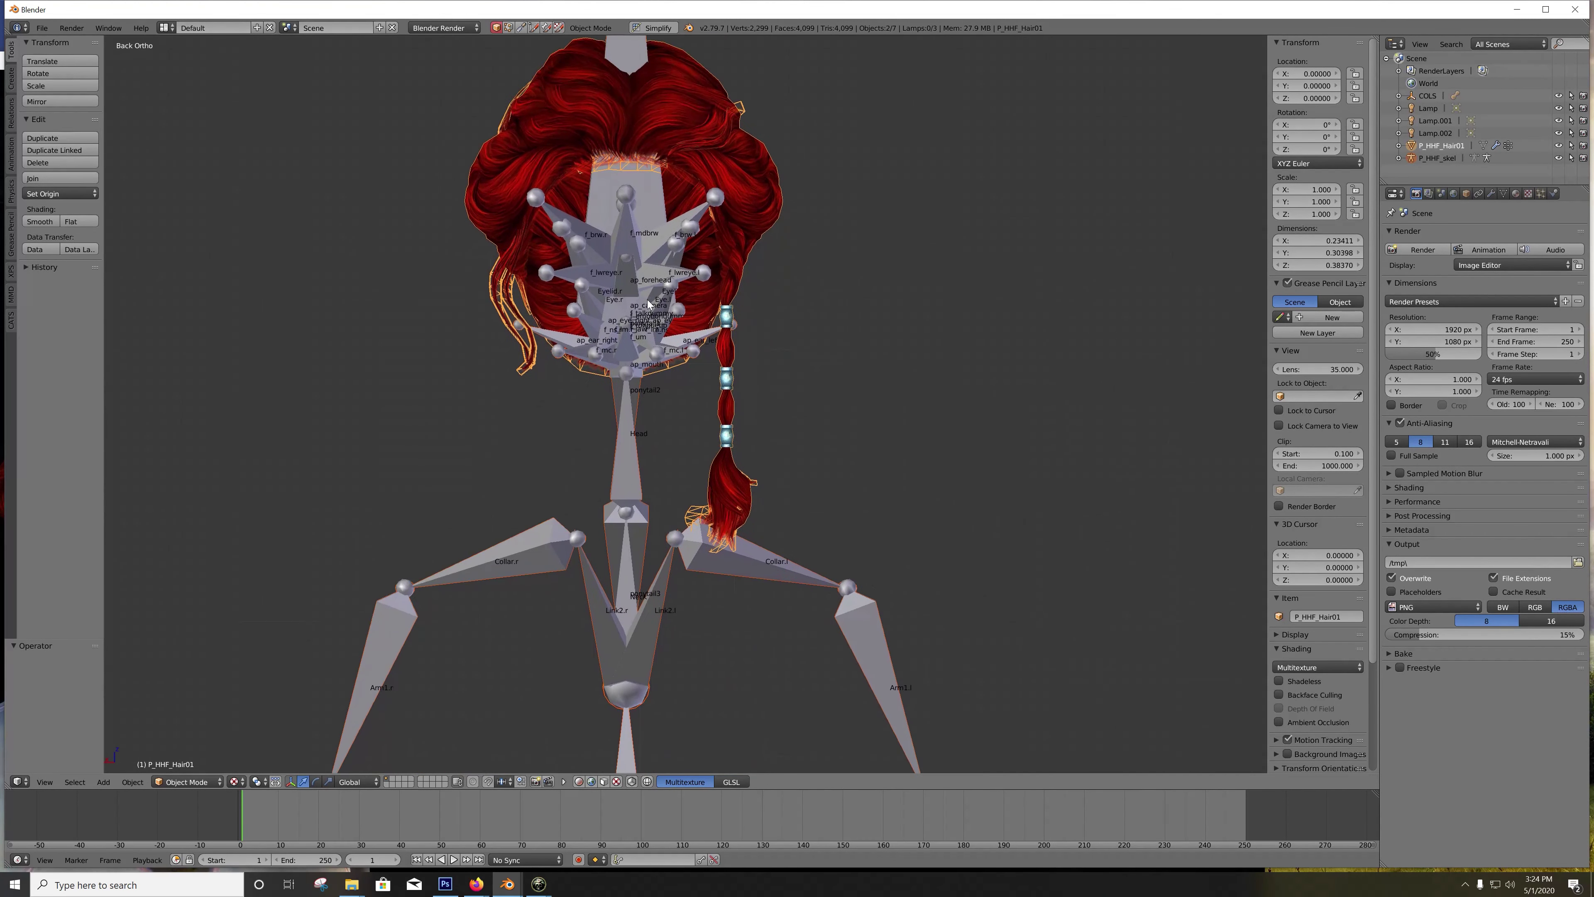
Step: Hide the P_HHF_skel armature so that the hair mesh stands alone in the viewport
scroll(682, 348, "up", 6)
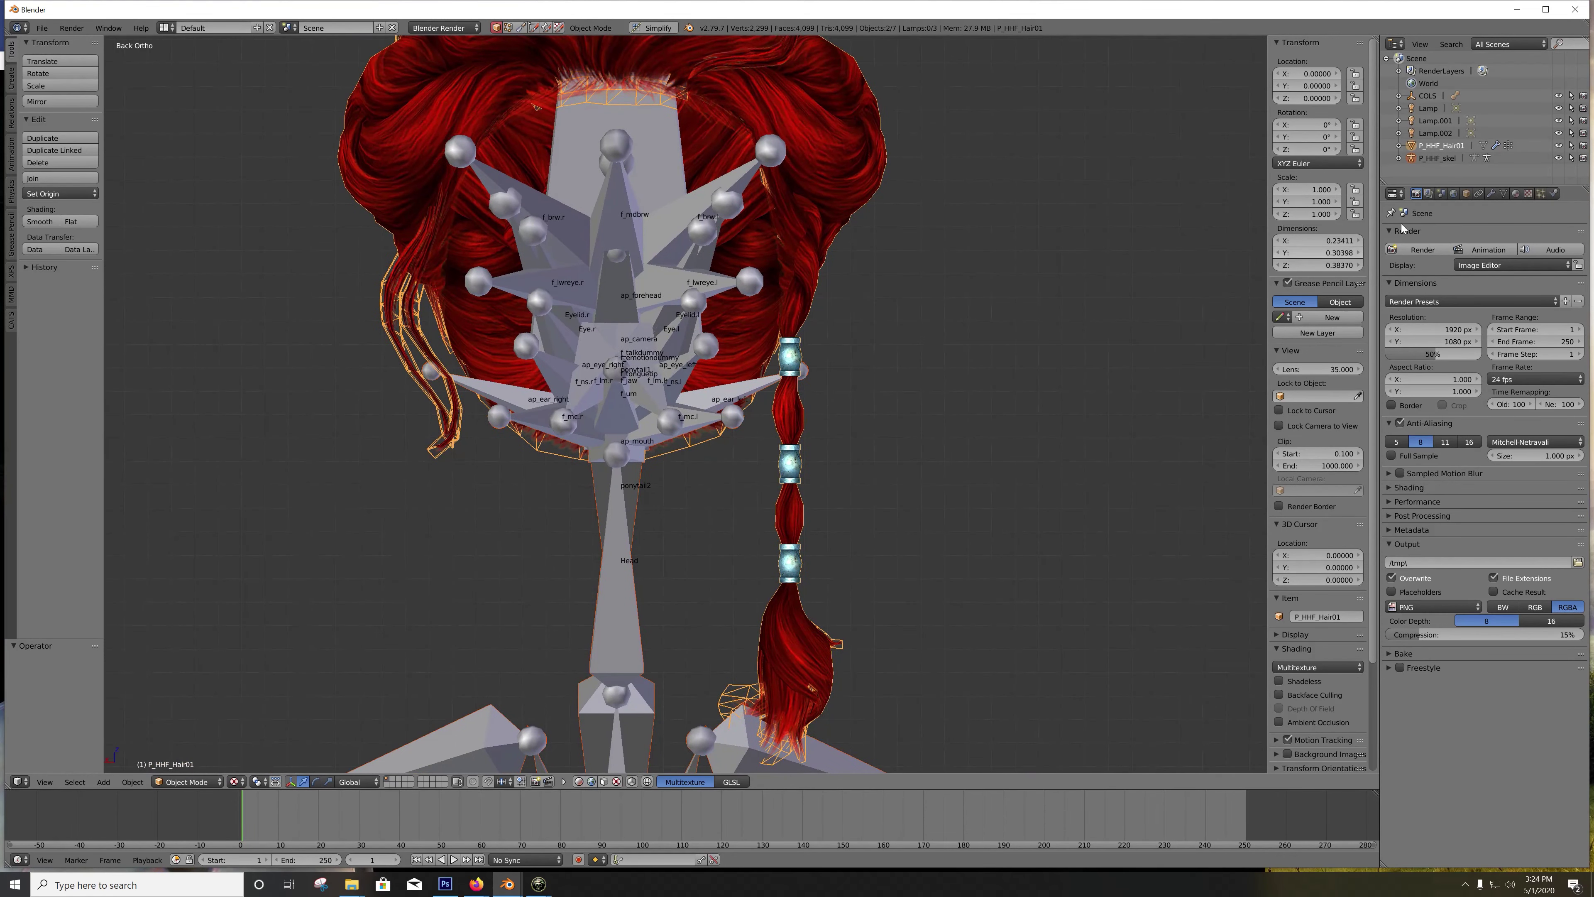
left_click(1559, 157)
scroll(806, 207, "down", 3)
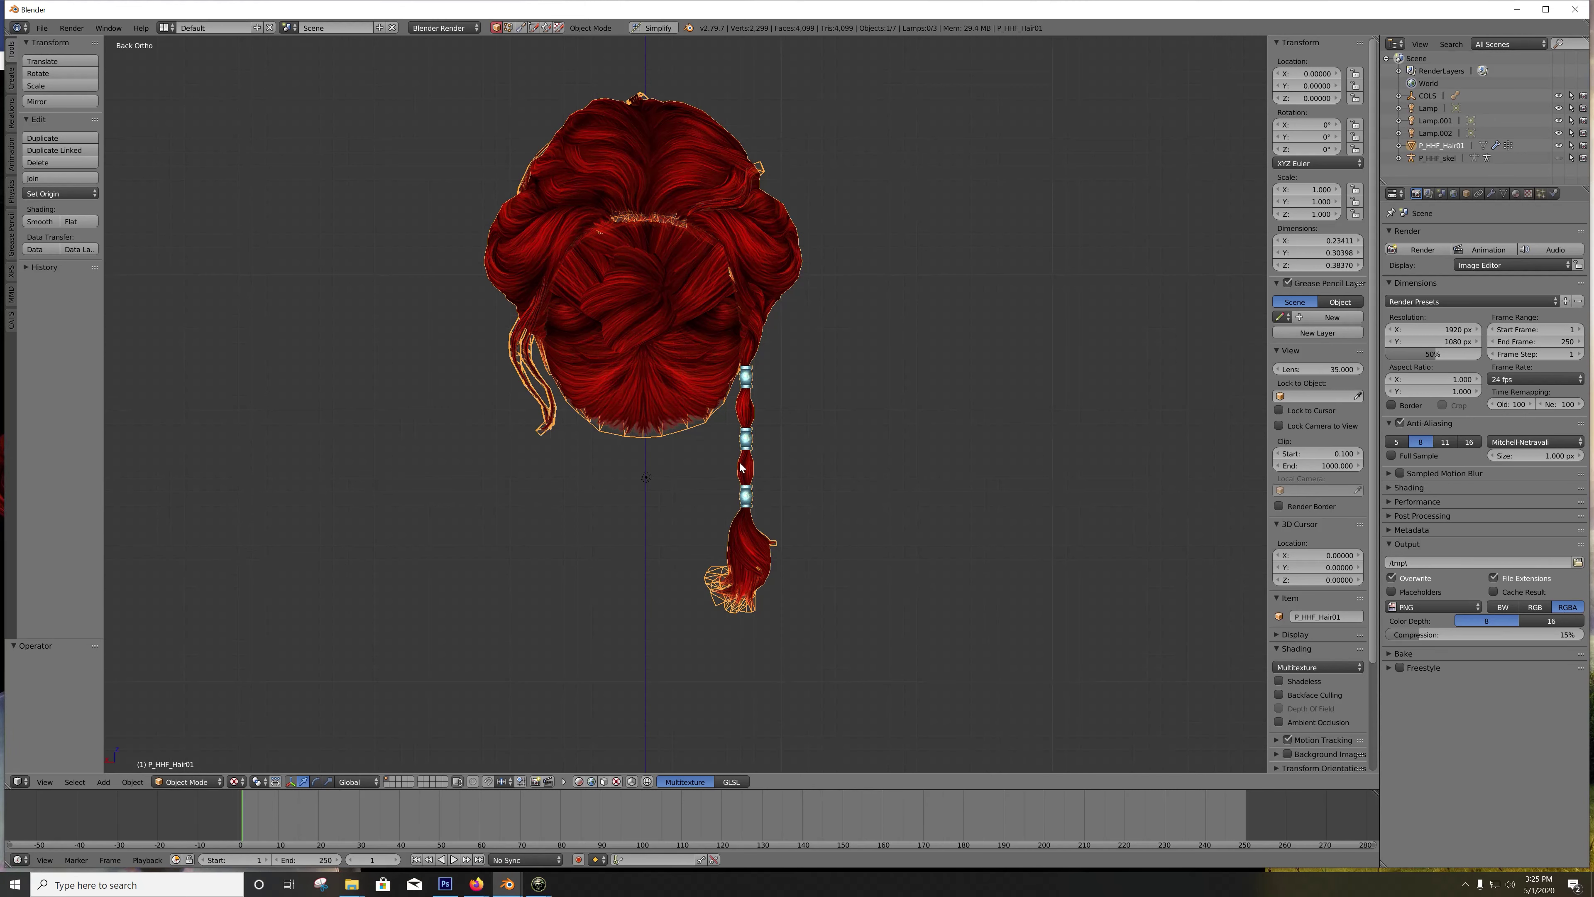
Step: Select all vertices of P_HHF_Hair01 in Edit Mode and bring up the mesh's vertex groups
key("Tab")
key("a")
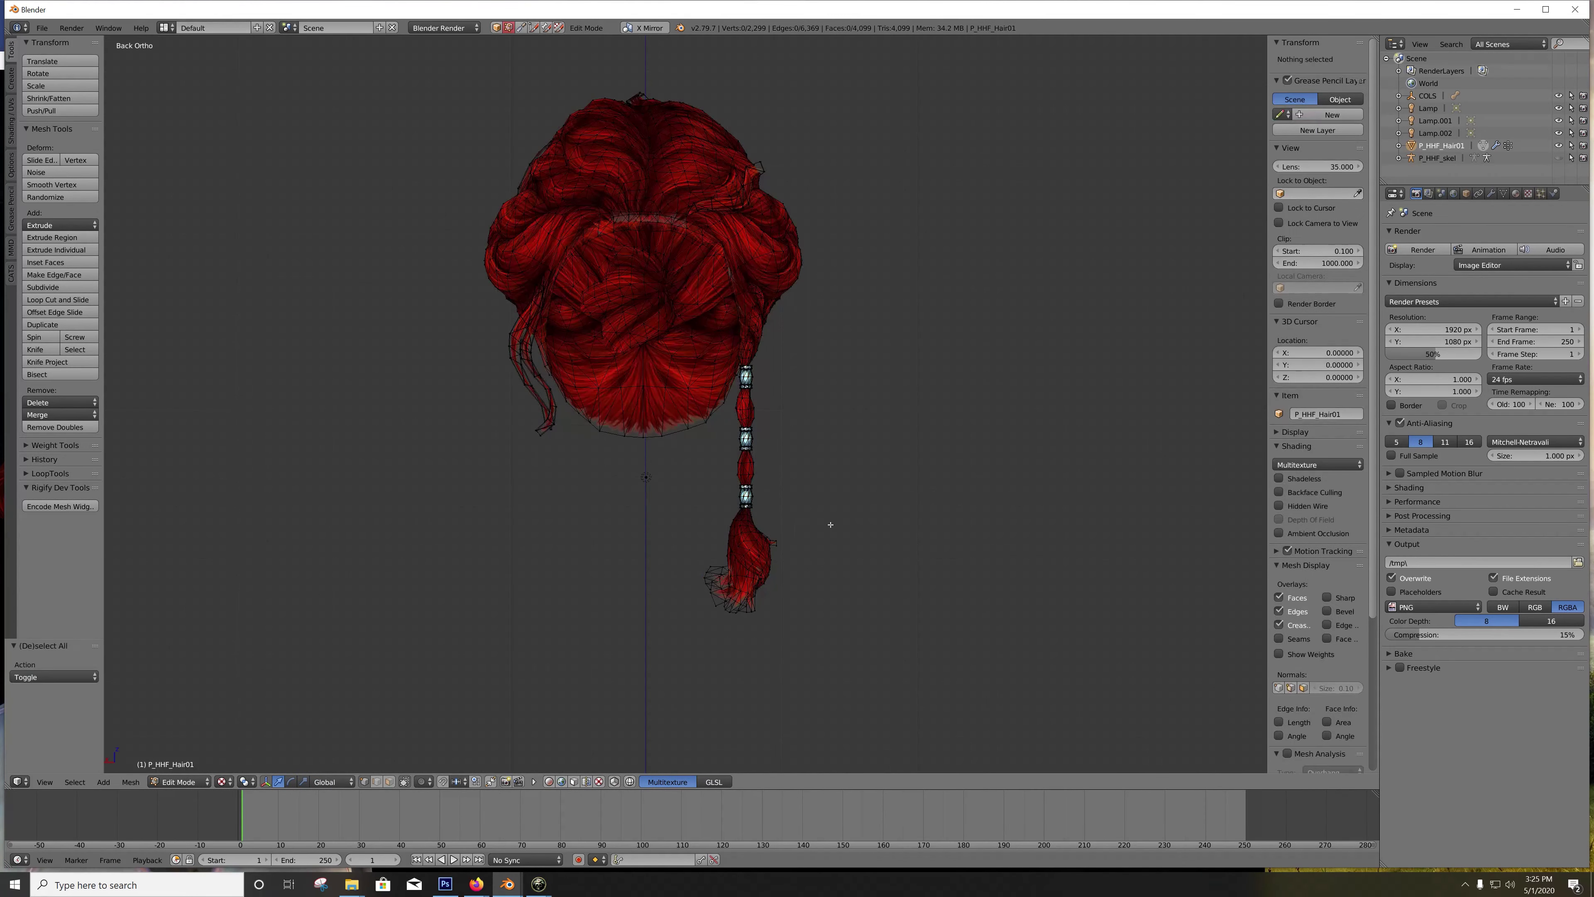
key("a")
key("a")
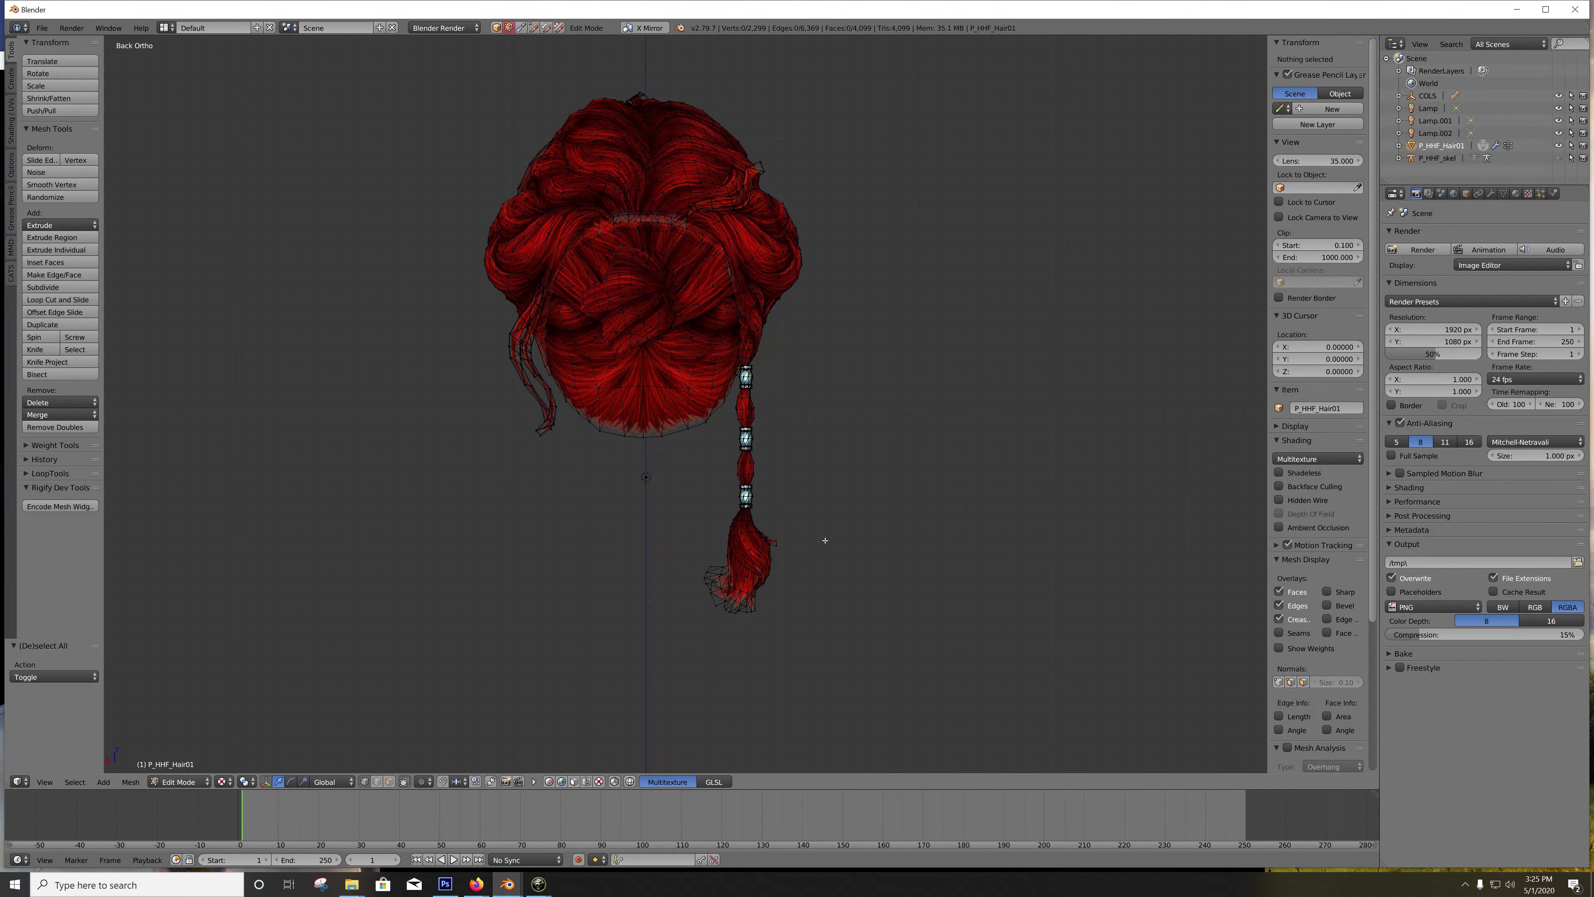
key("a")
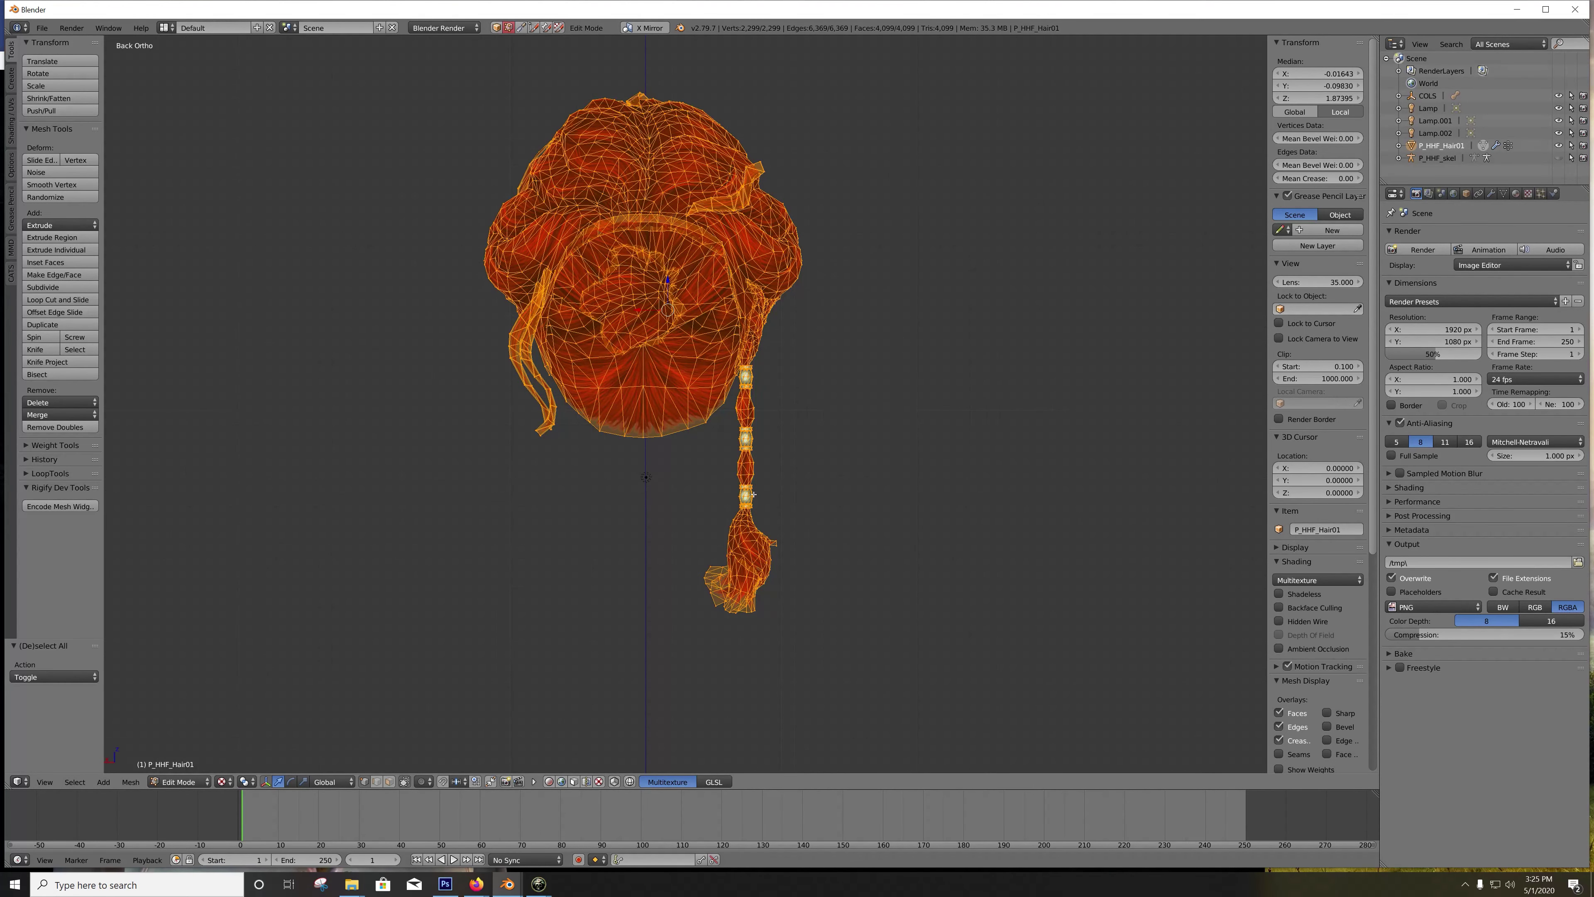
left_click(1515, 193)
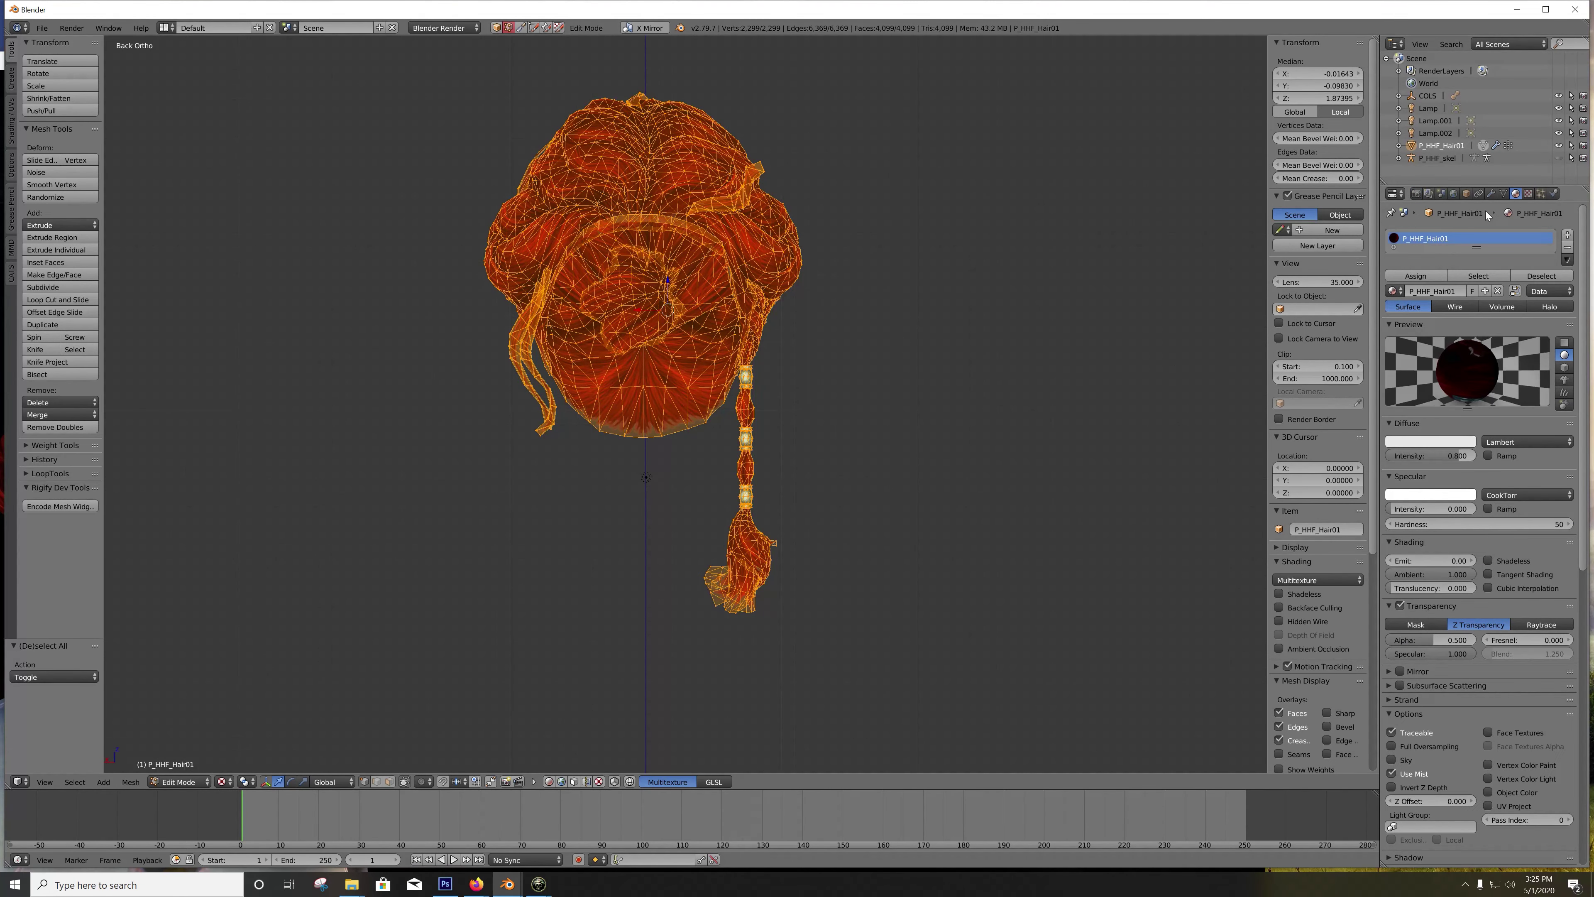
left_click(1504, 194)
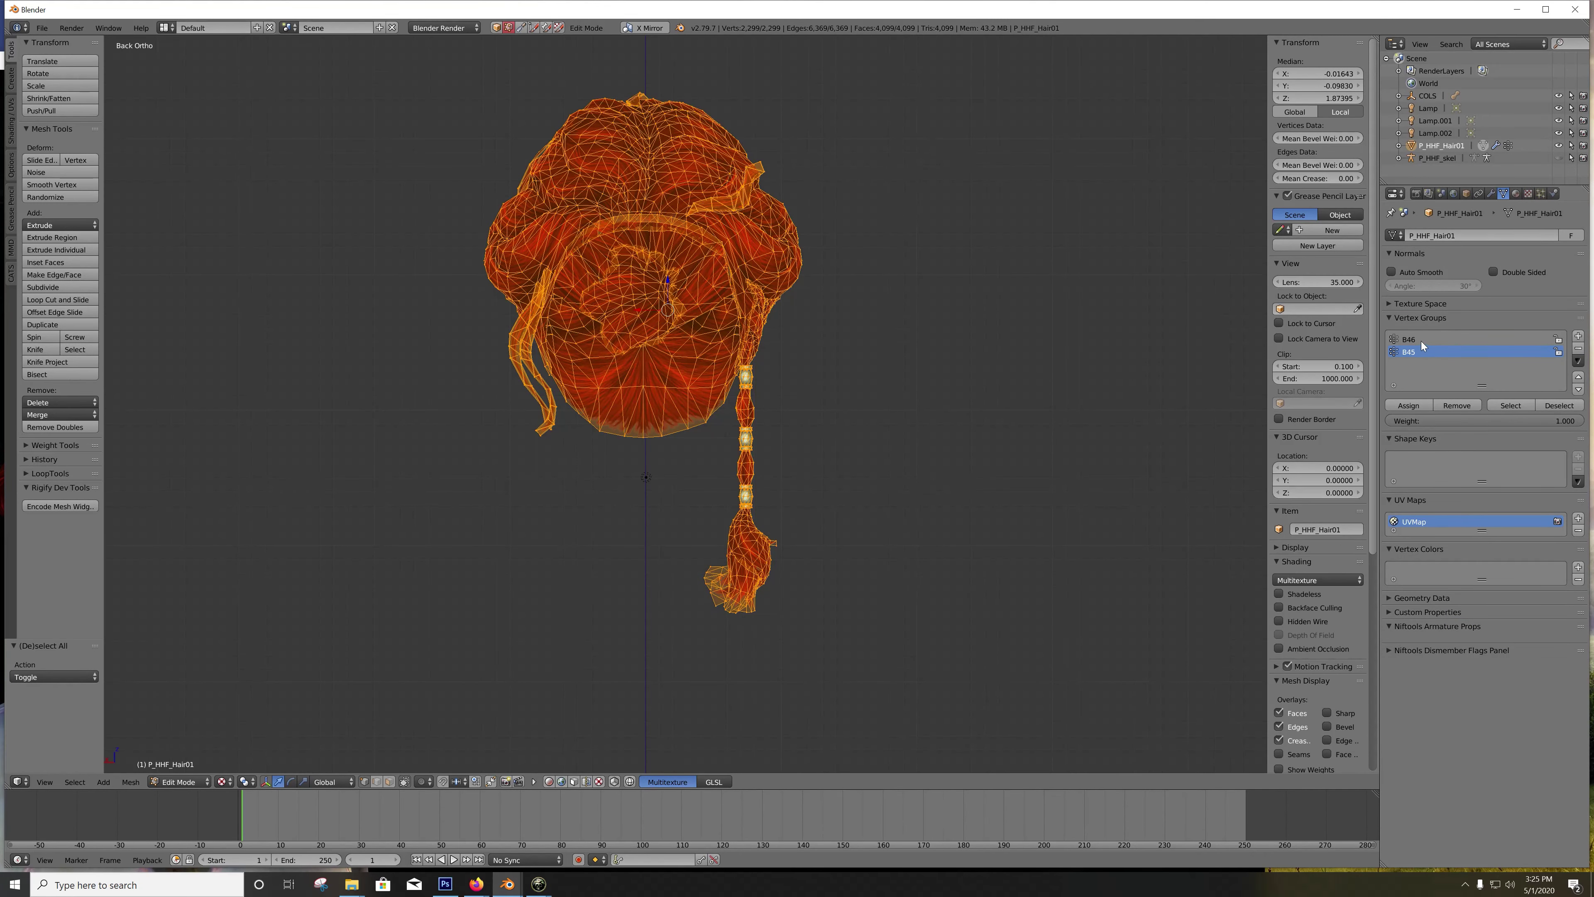
Step: Delete the B46 vertex group from the hair mesh and deselect all its vertices in Edit Mode
key("Tab")
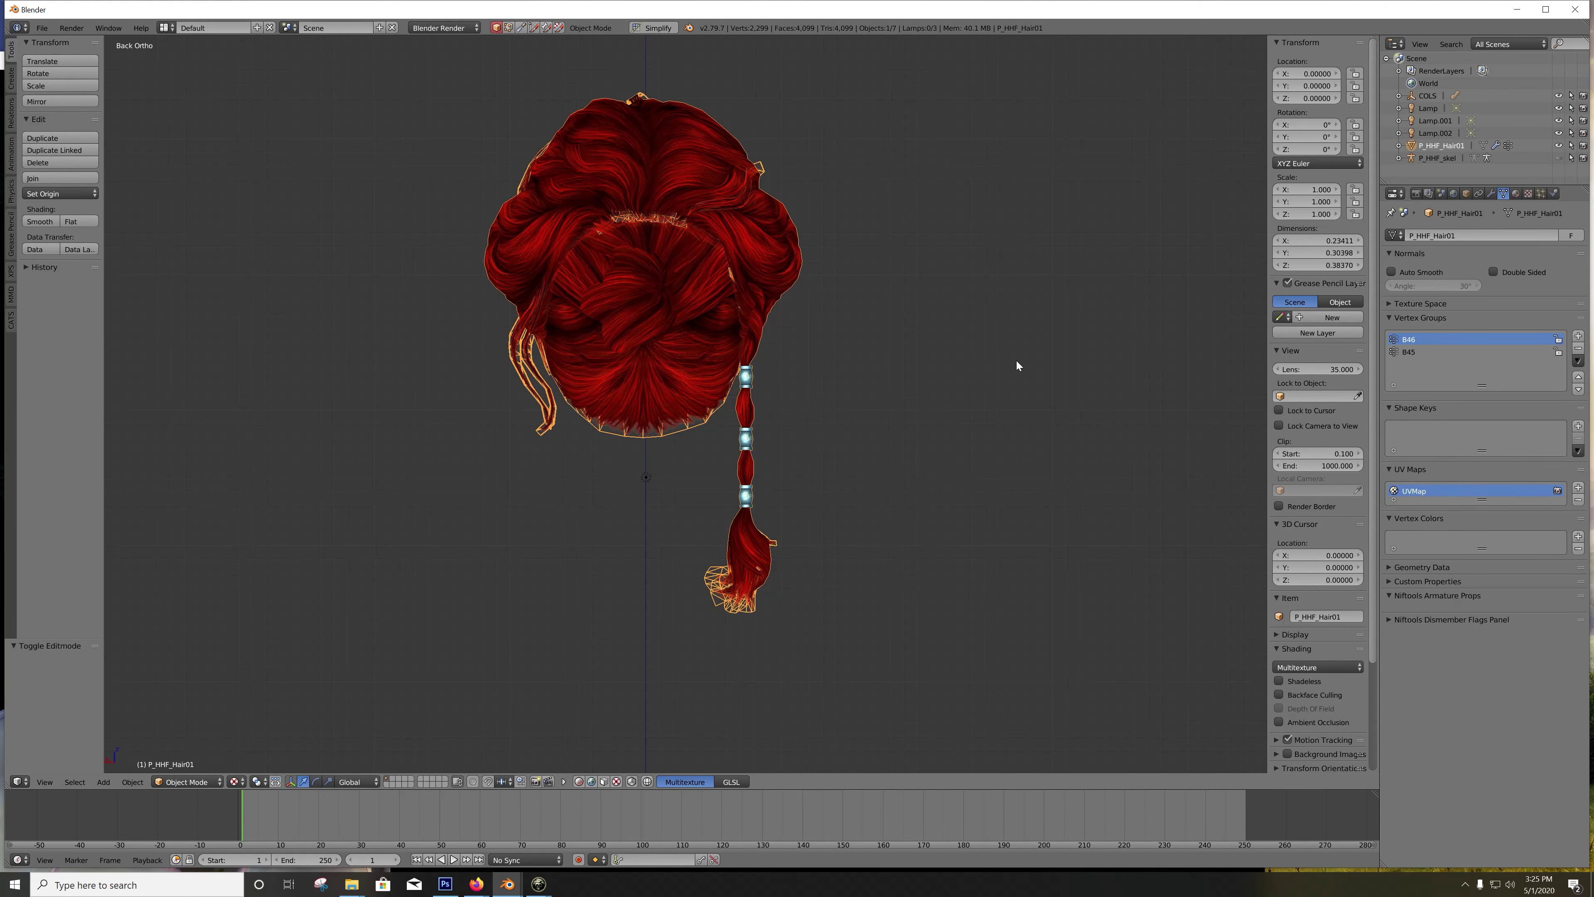
left_click(1579, 350)
key("Tab")
key("a")
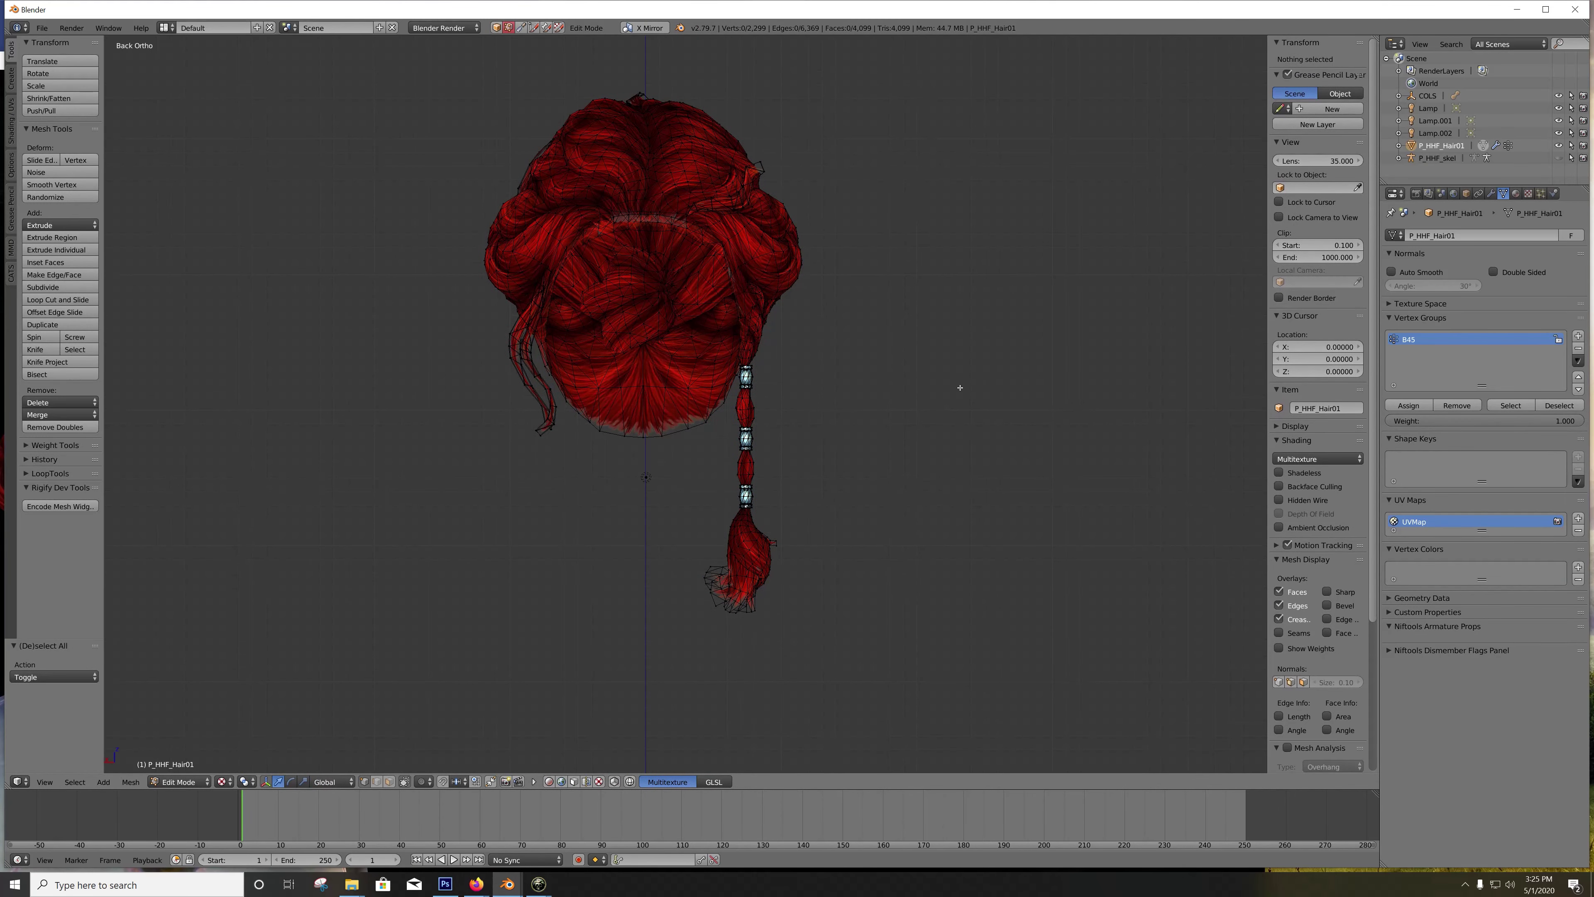
Step: View the B45 group's weights on the hair and braid in Weight Paint mode
key("Tab")
key("ctrl+Tab")
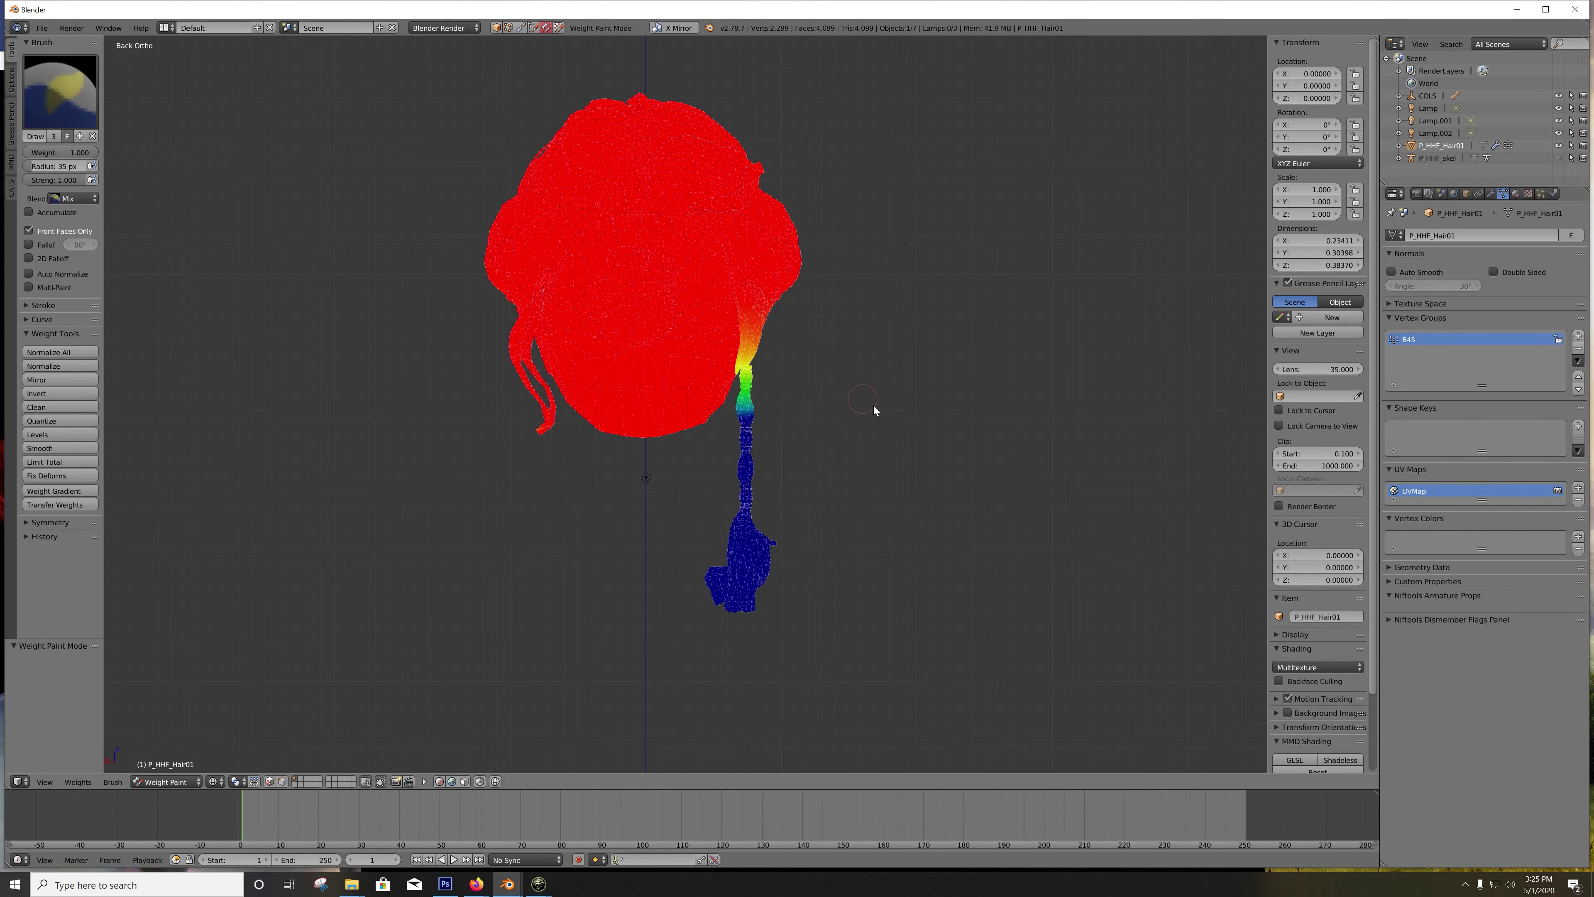
key("KP_4")
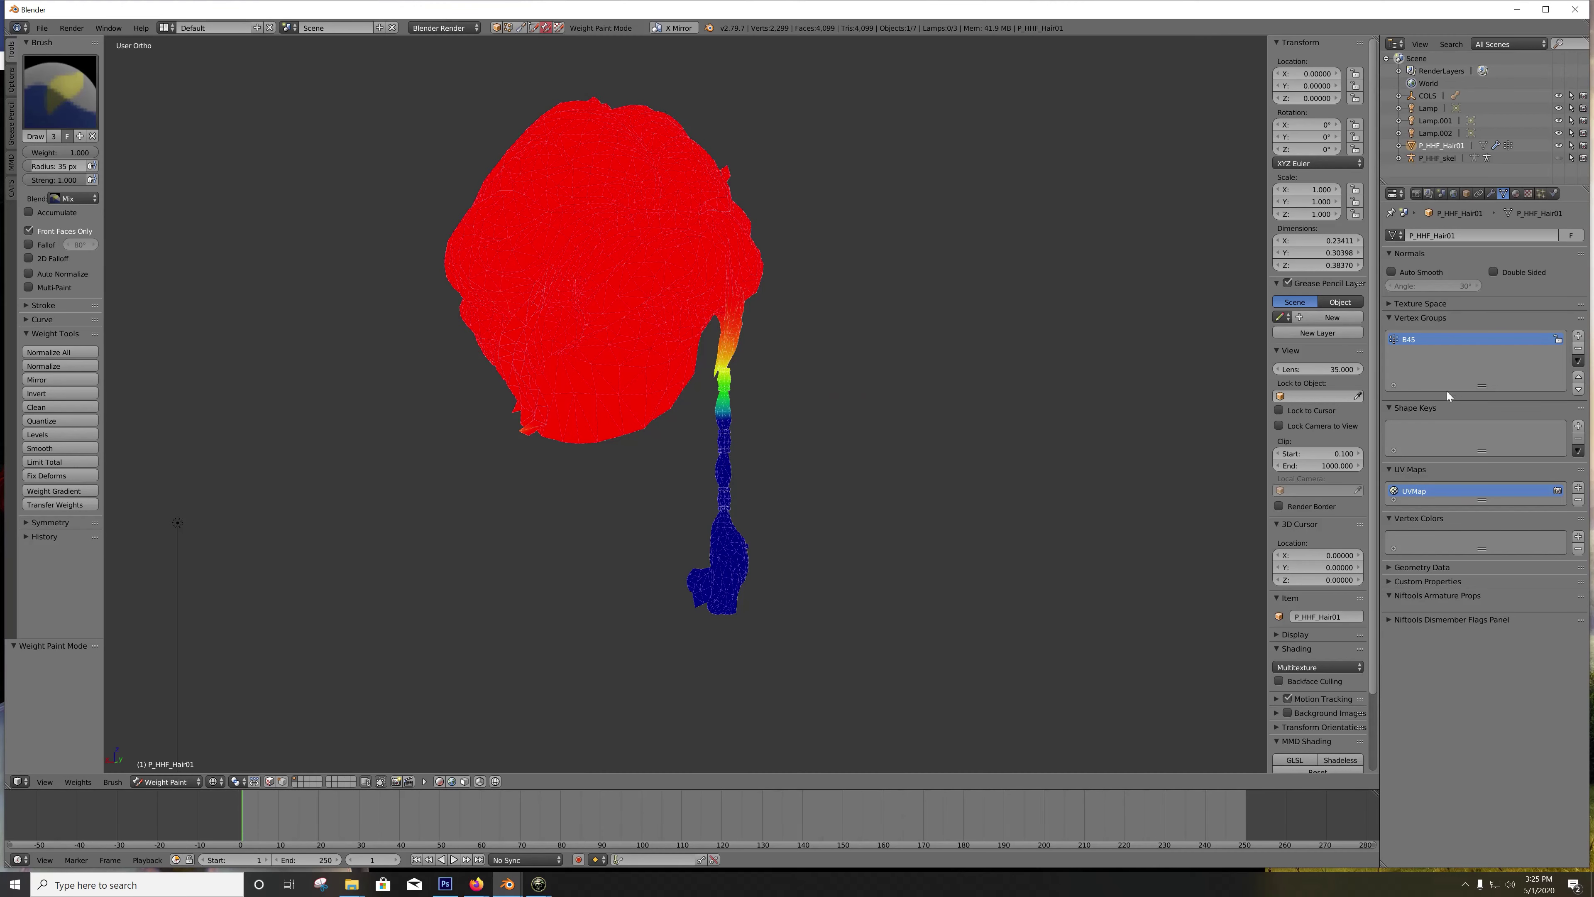
Step: Assign all hair vertices to the B45 vertex group at weight 1.000 and check the weights from all sides in Weight Paint mode
key("Tab")
key("a")
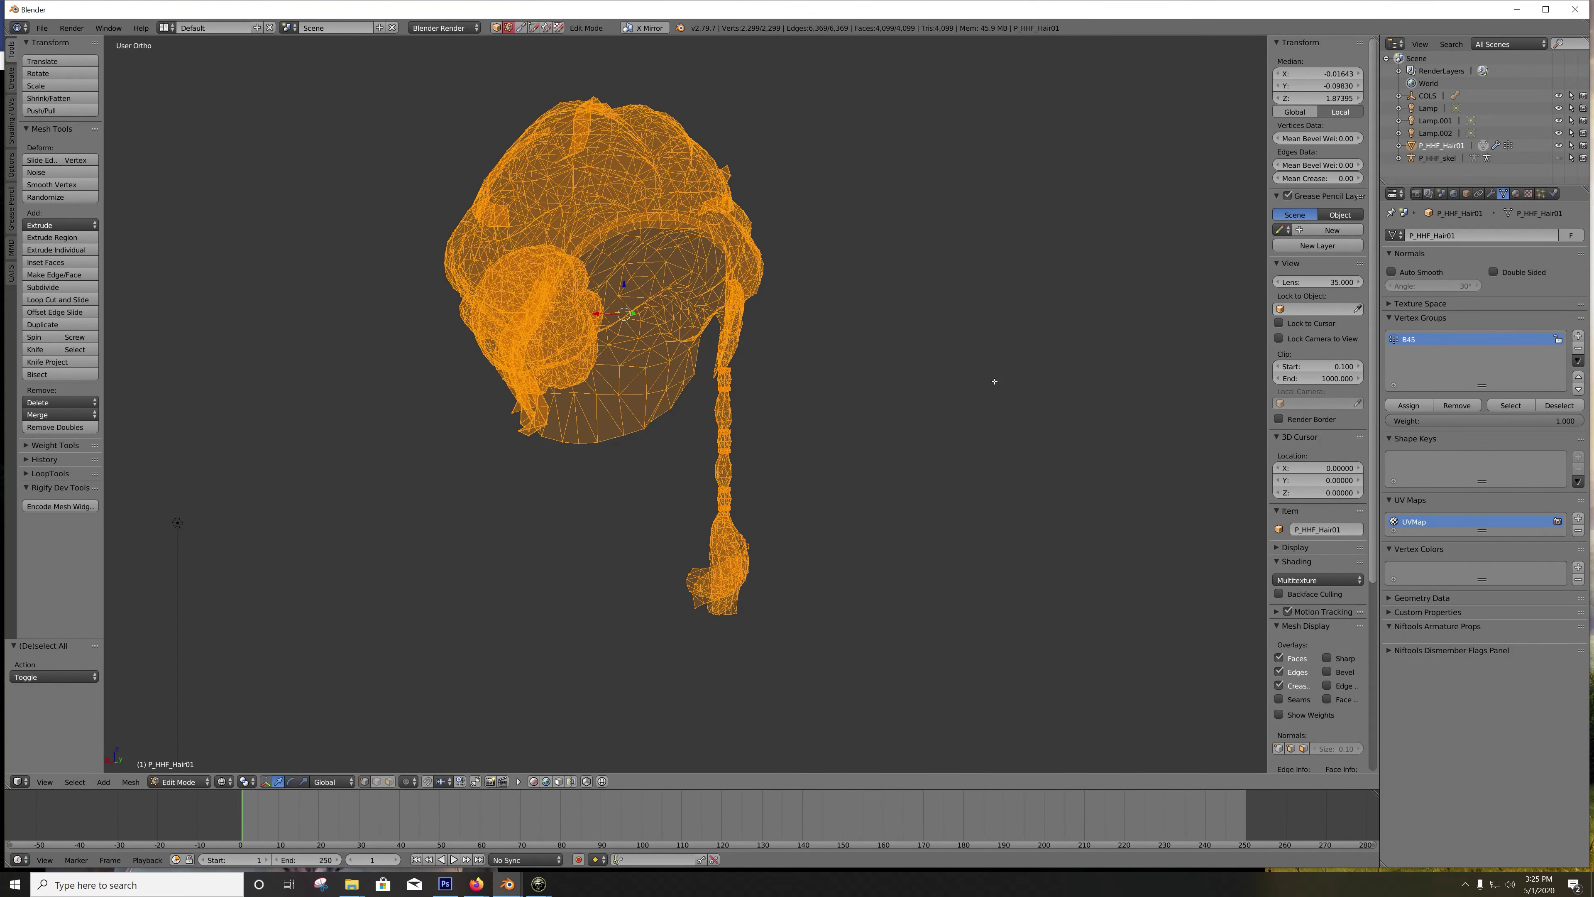
key("Tab")
key("ctrl+Tab")
key("KP_4")
key("KP_4")
key("KP_4")
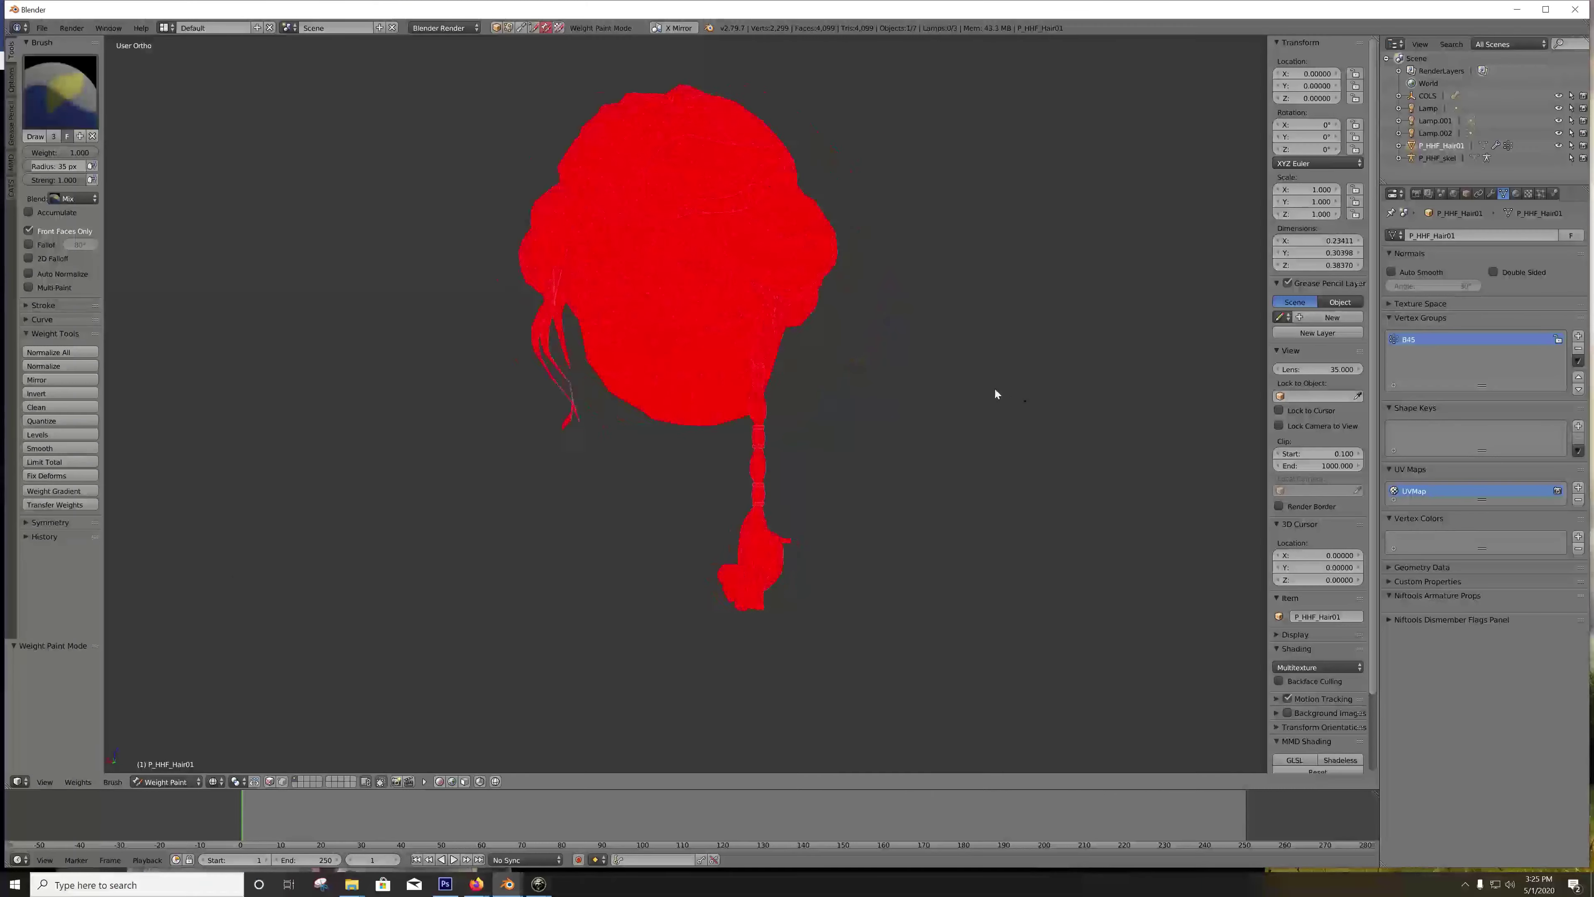
key("KP_4")
key("KP_4")
key("KP_4")
key("KP_4")
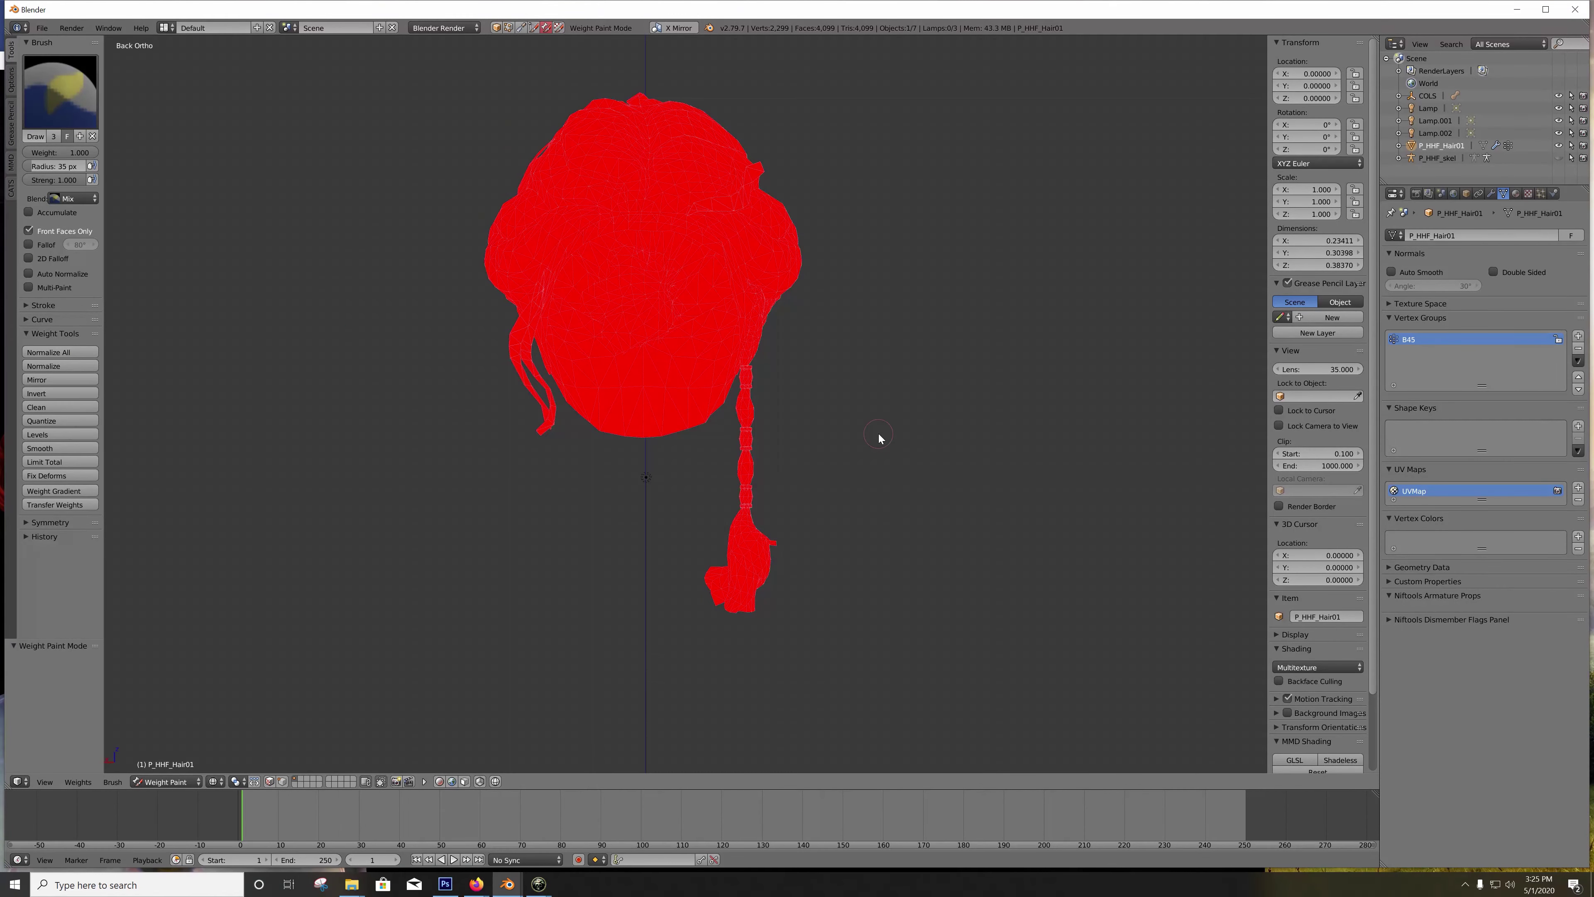
Step: Select the tassel and the lower end of the braid in Edit Mode
key("Tab")
mouse_move(837, 568)
left_mouse_down()
mouse_move(662, 695)
mouse_move(768, 463)
mouse_move(774, 525)
left_mouse_up()
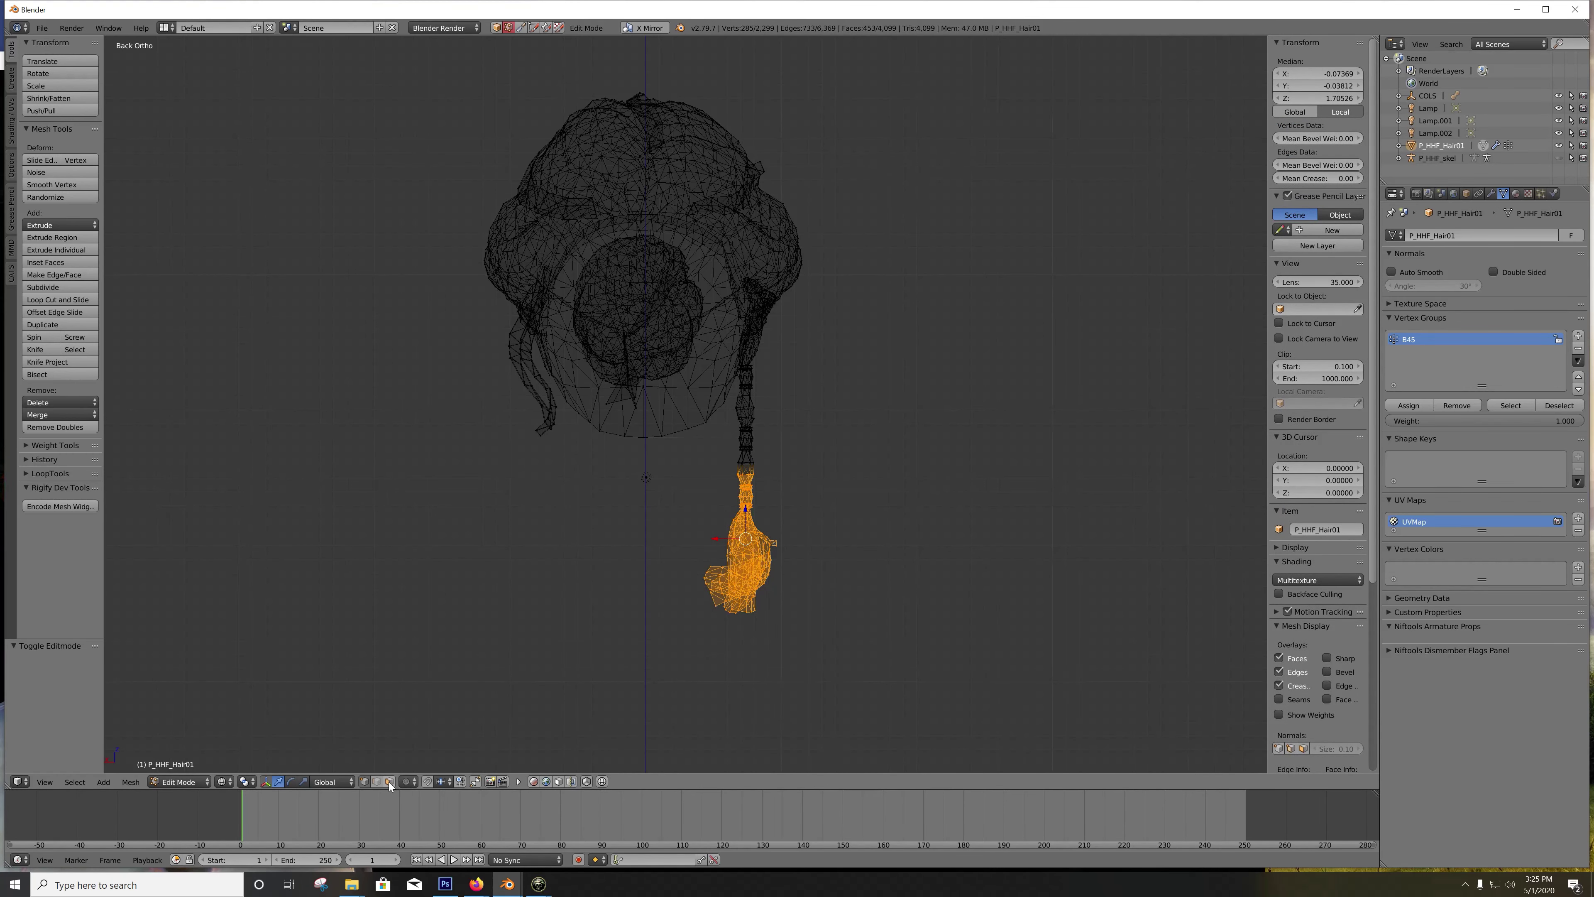
Step: Enable proportional editing with an influence size of about 0.05 and raise the selected end of the hanging braid 0.018 along Z
left_click(406, 782)
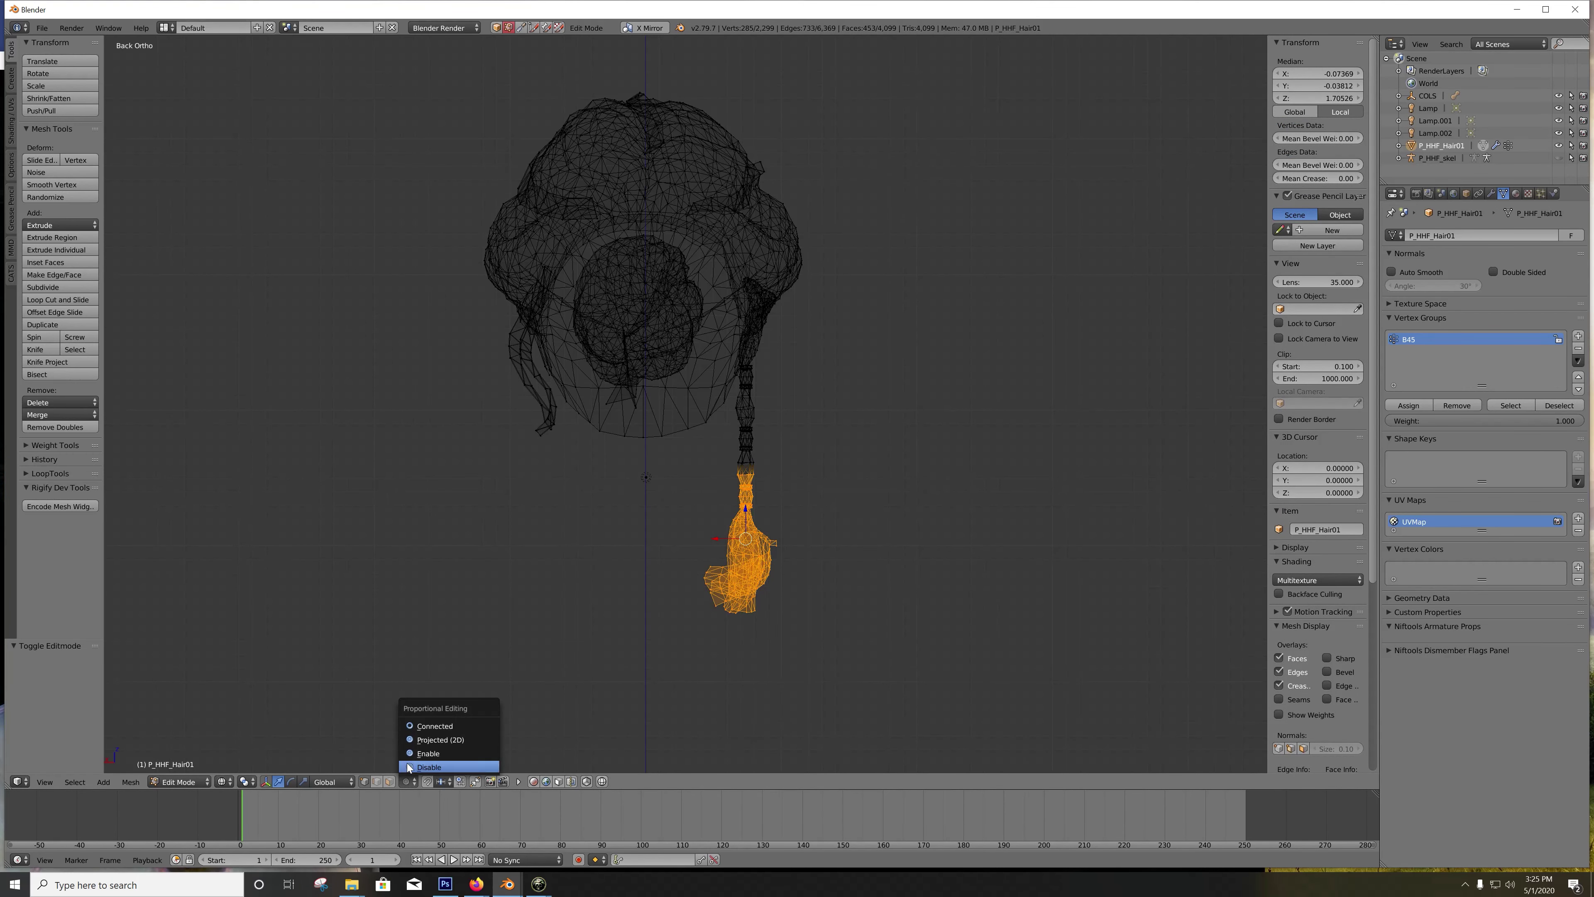
left_click(435, 755)
key("g")
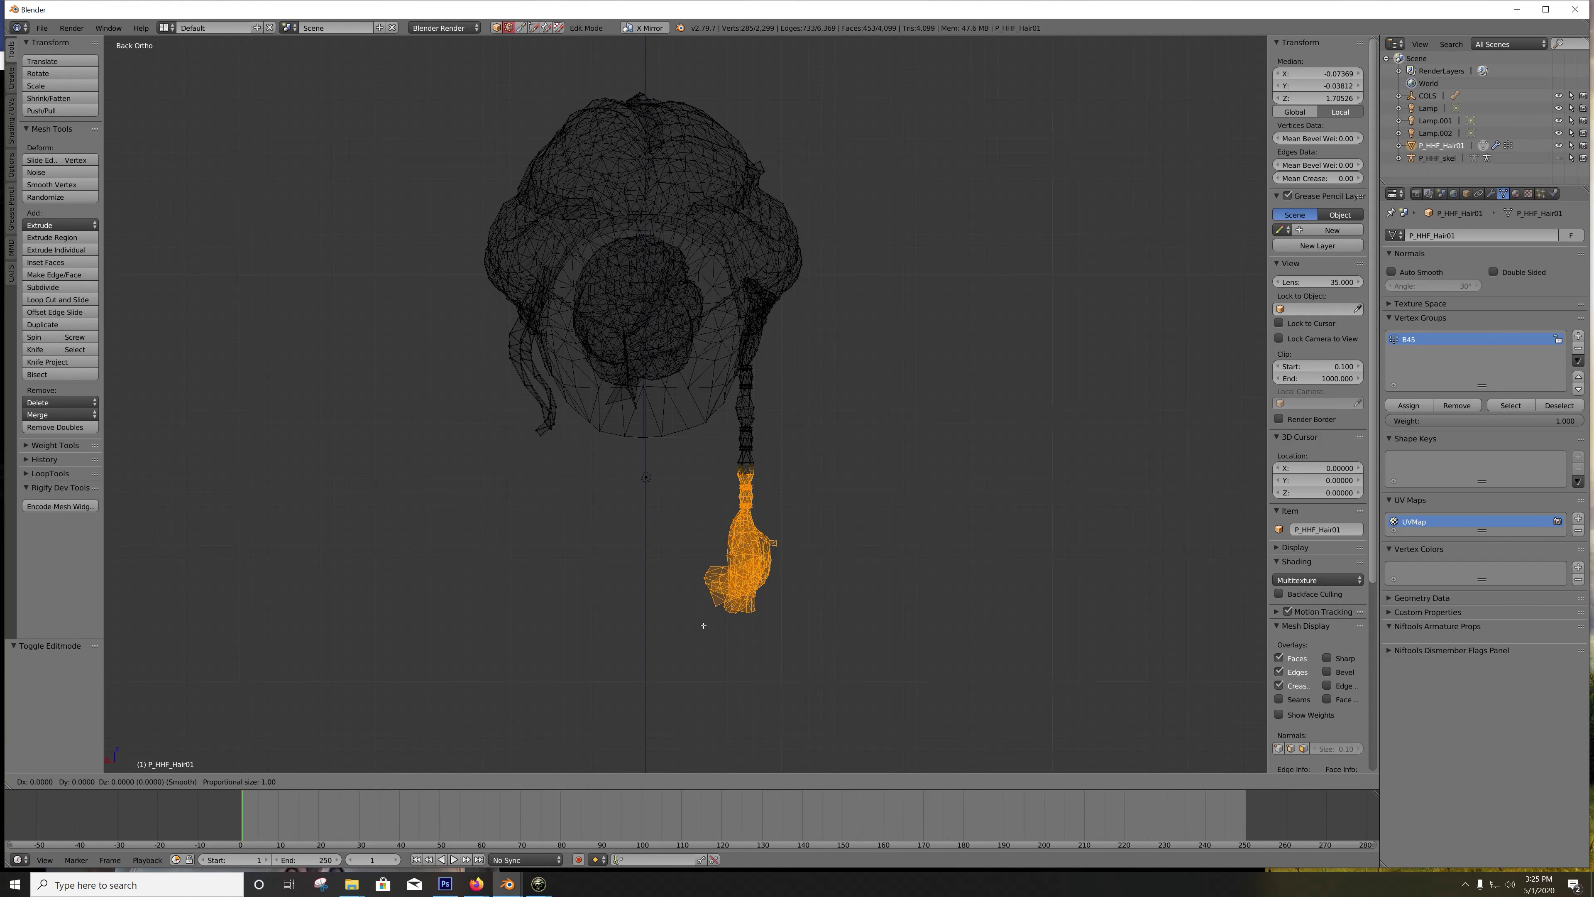
scroll(704, 624, "up", 19)
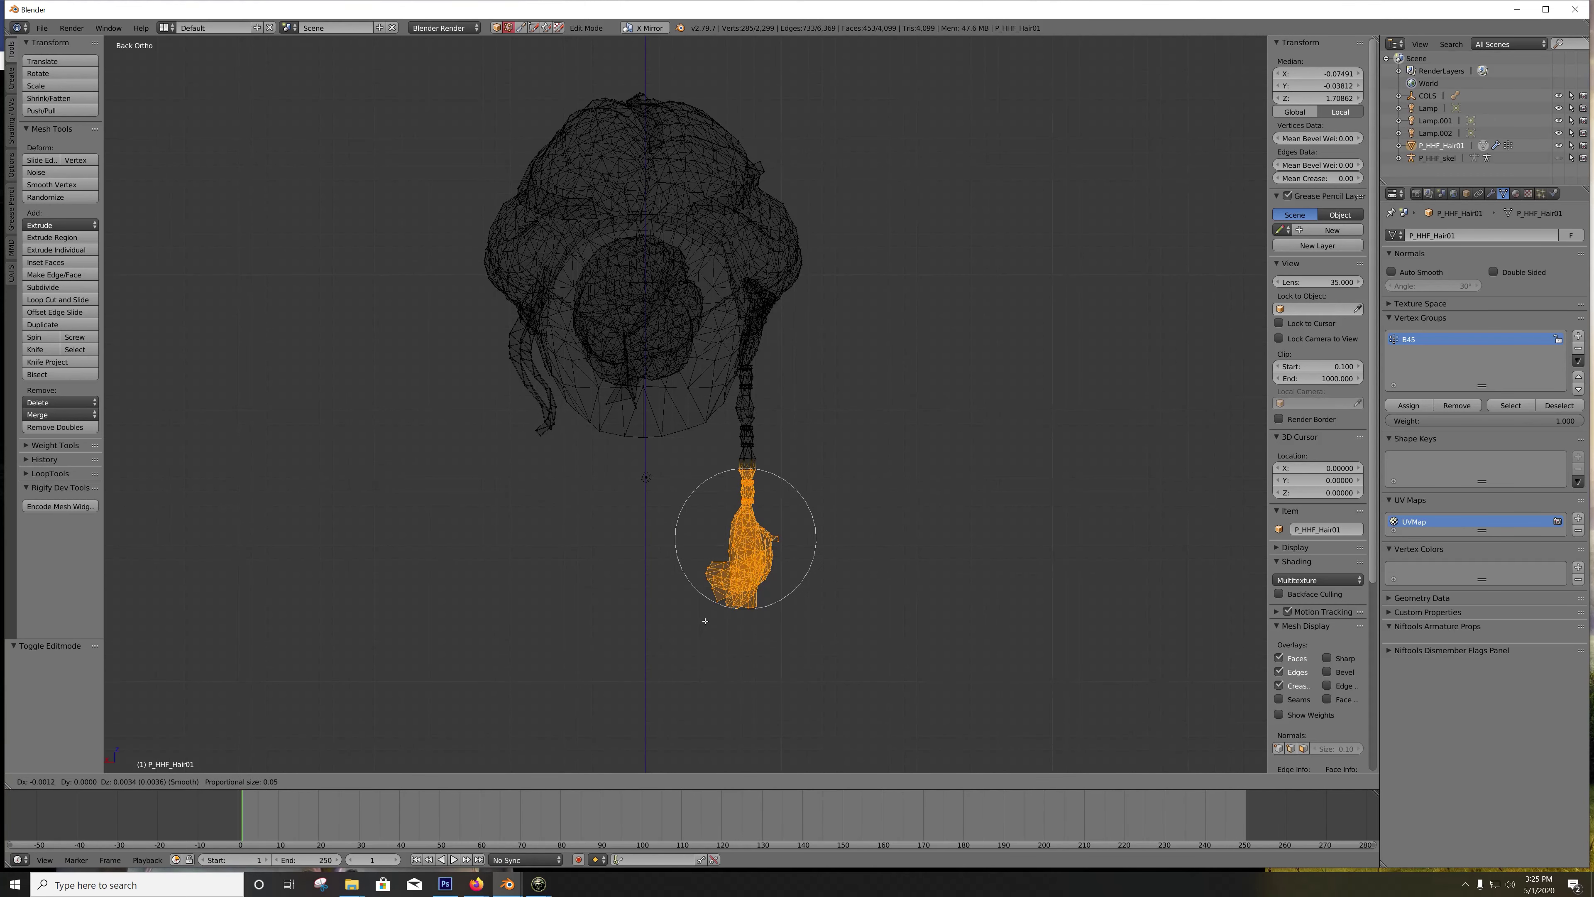
scroll(704, 621, "up", 4)
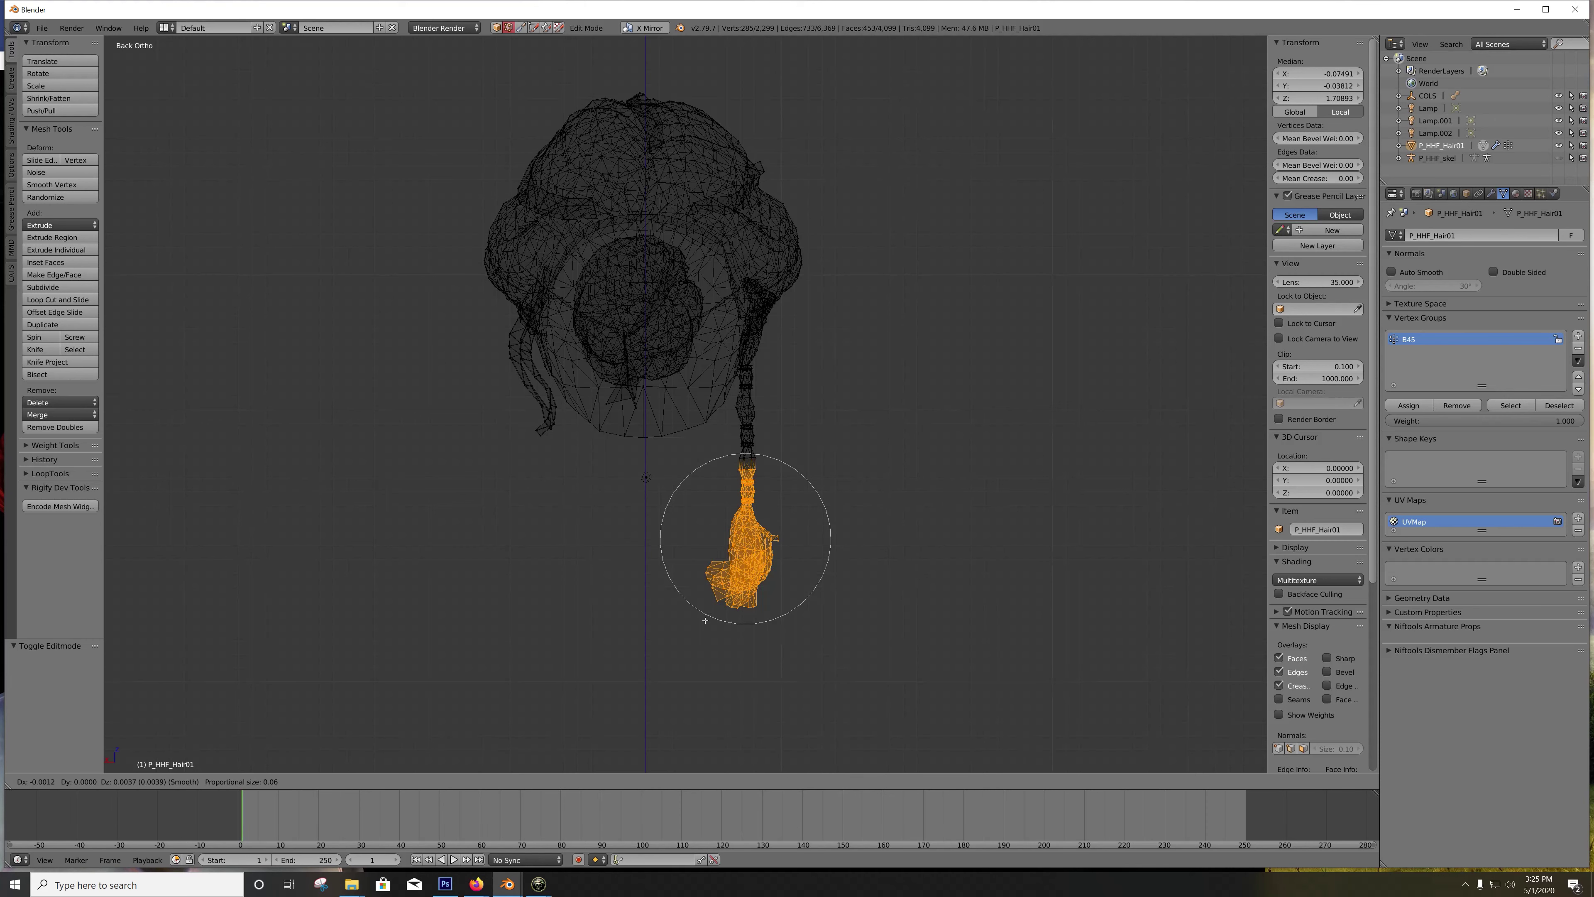
scroll(705, 620, "up", 2)
left_click(699, 619)
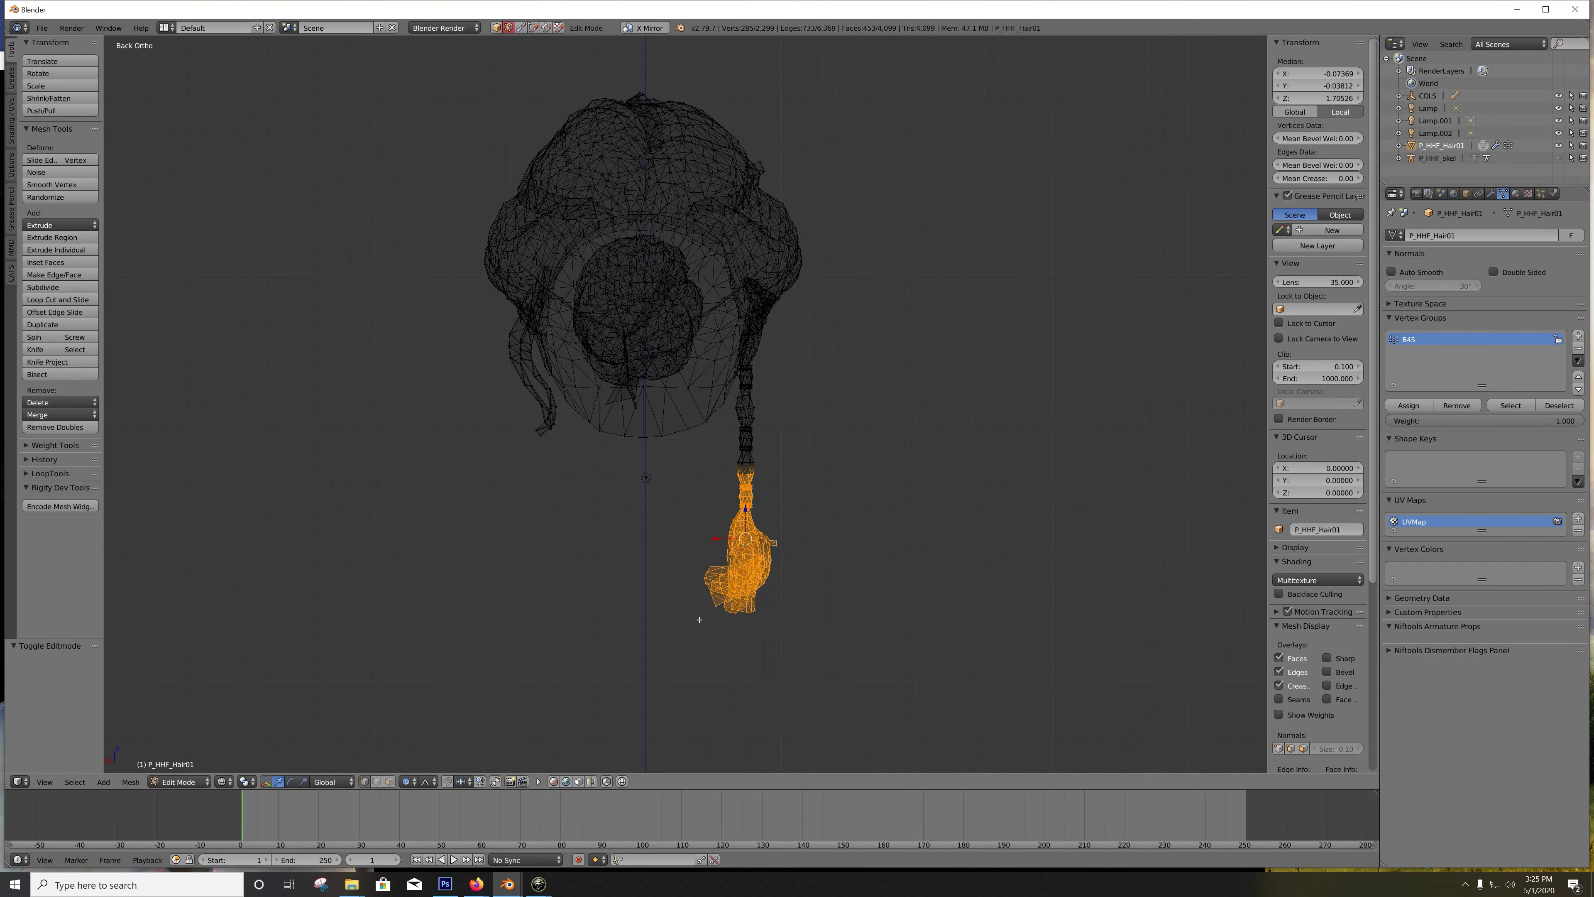
left_click_drag(759, 495, 759, 472)
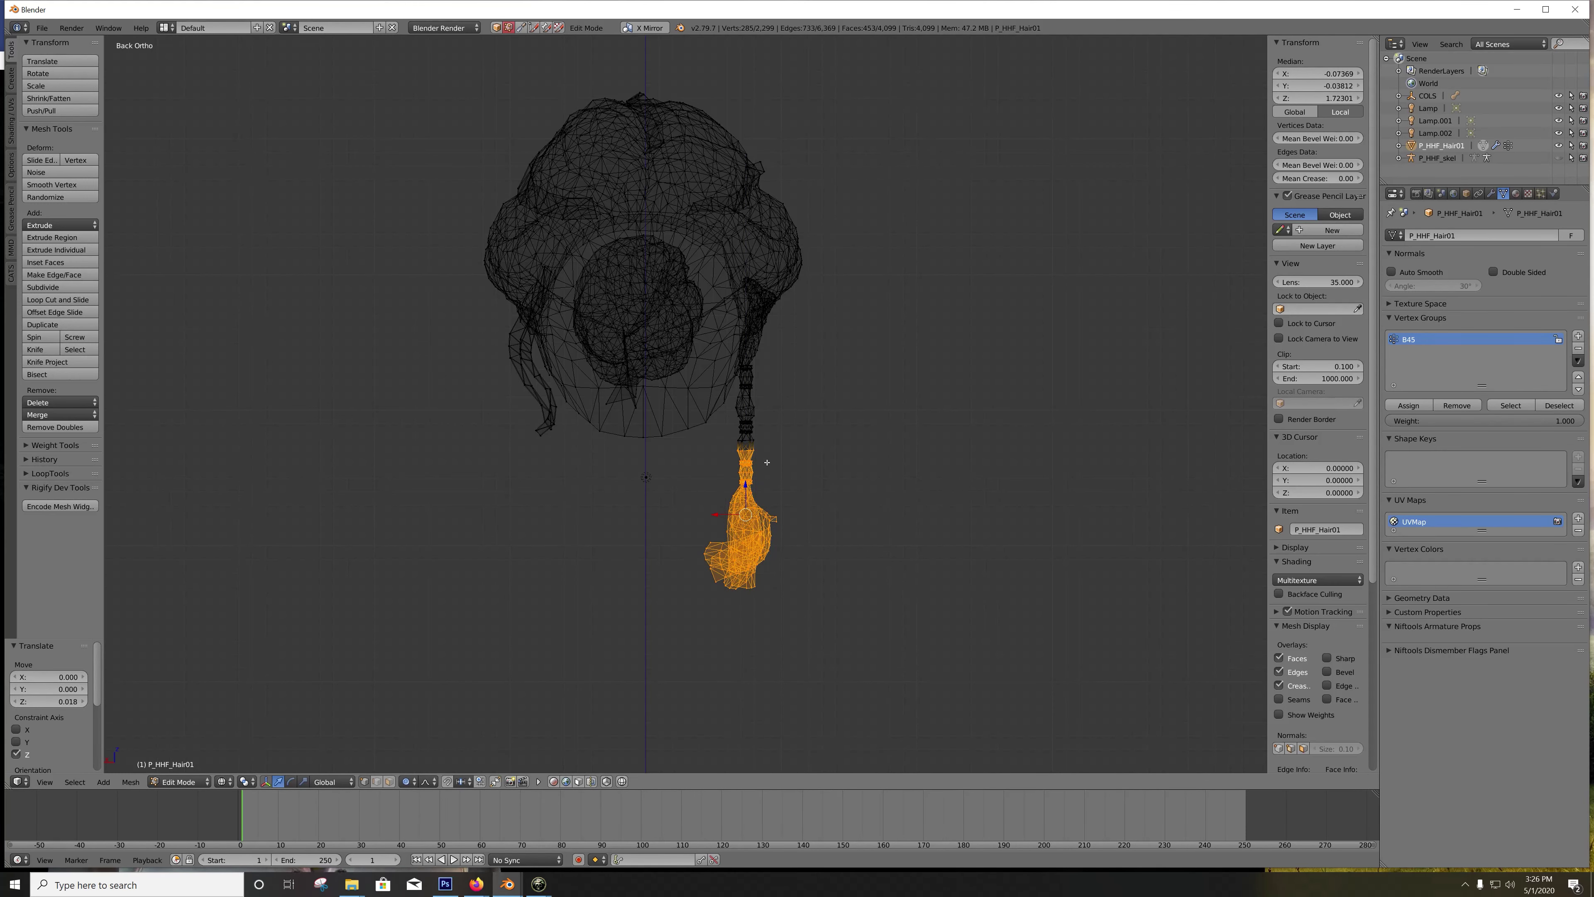
Step: Select only the beaded lower section of the hanging braid, nudge it slightly upward along Z, and clear the selection
key("a")
left_click_drag(731, 419, 732, 419)
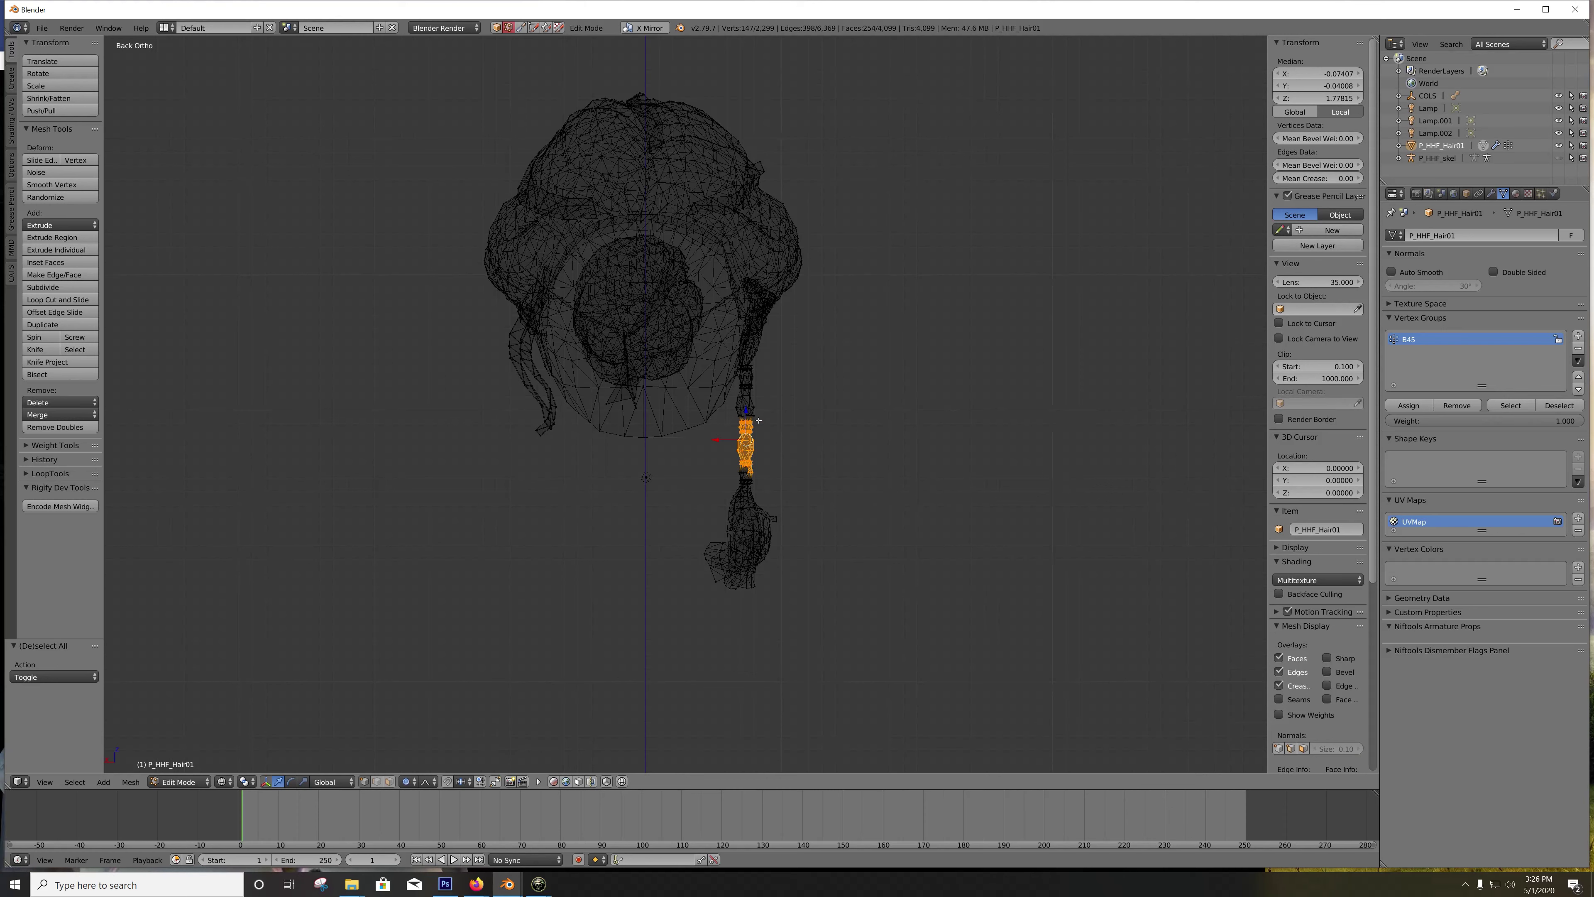
key("g")
key("z")
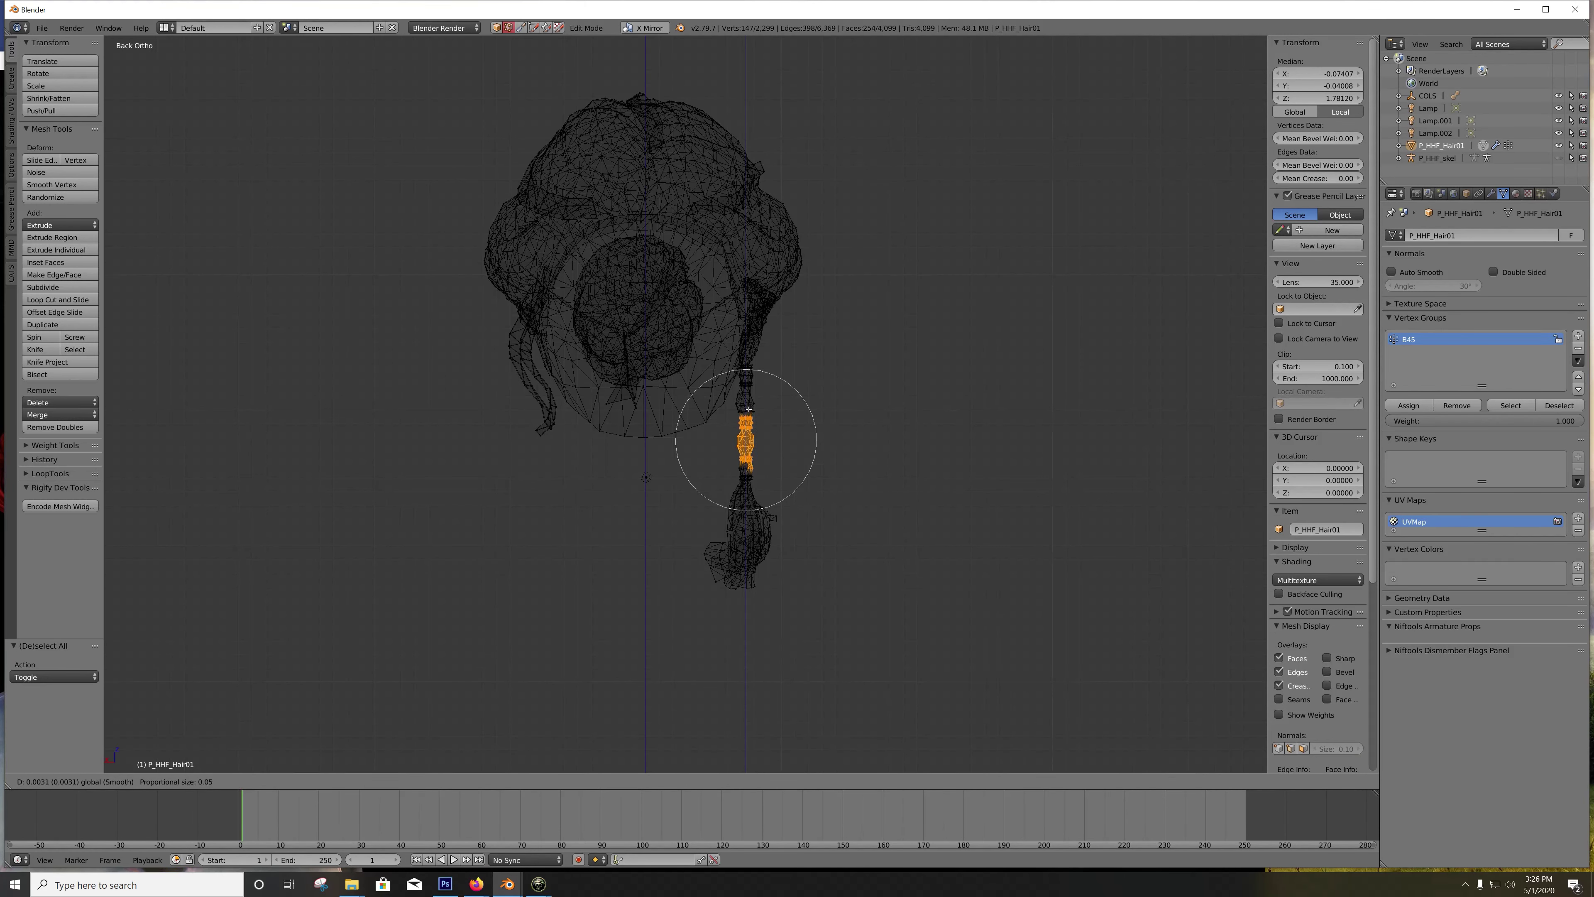
left_click(750, 411)
key("a")
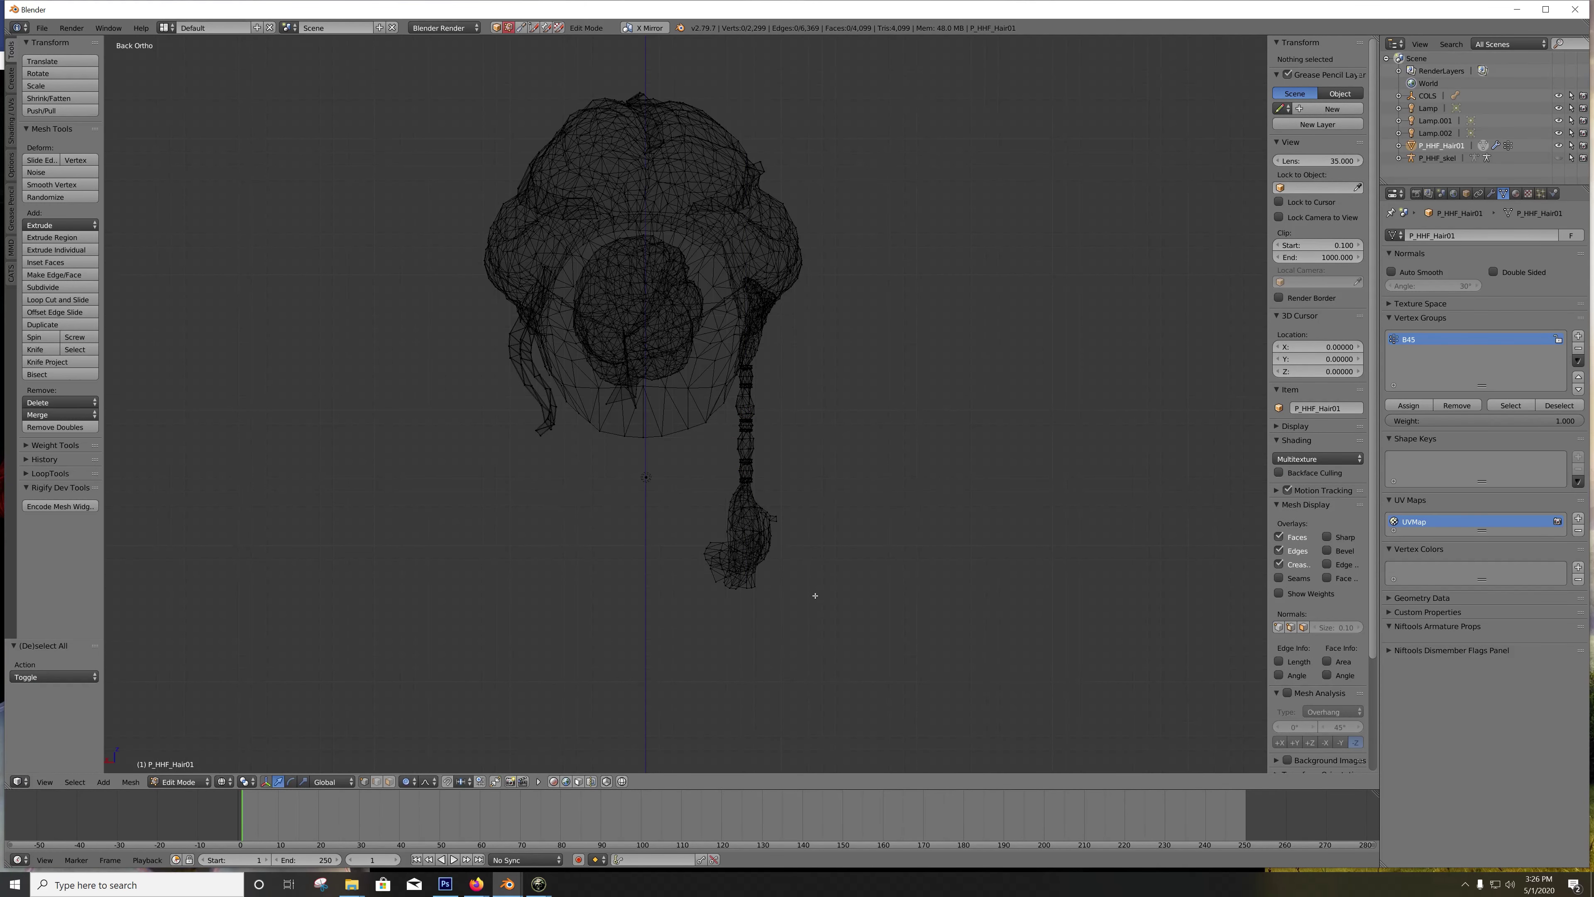
mouse_move(812, 594)
left_mouse_down()
mouse_move(684, 521)
mouse_move(776, 516)
left_mouse_up()
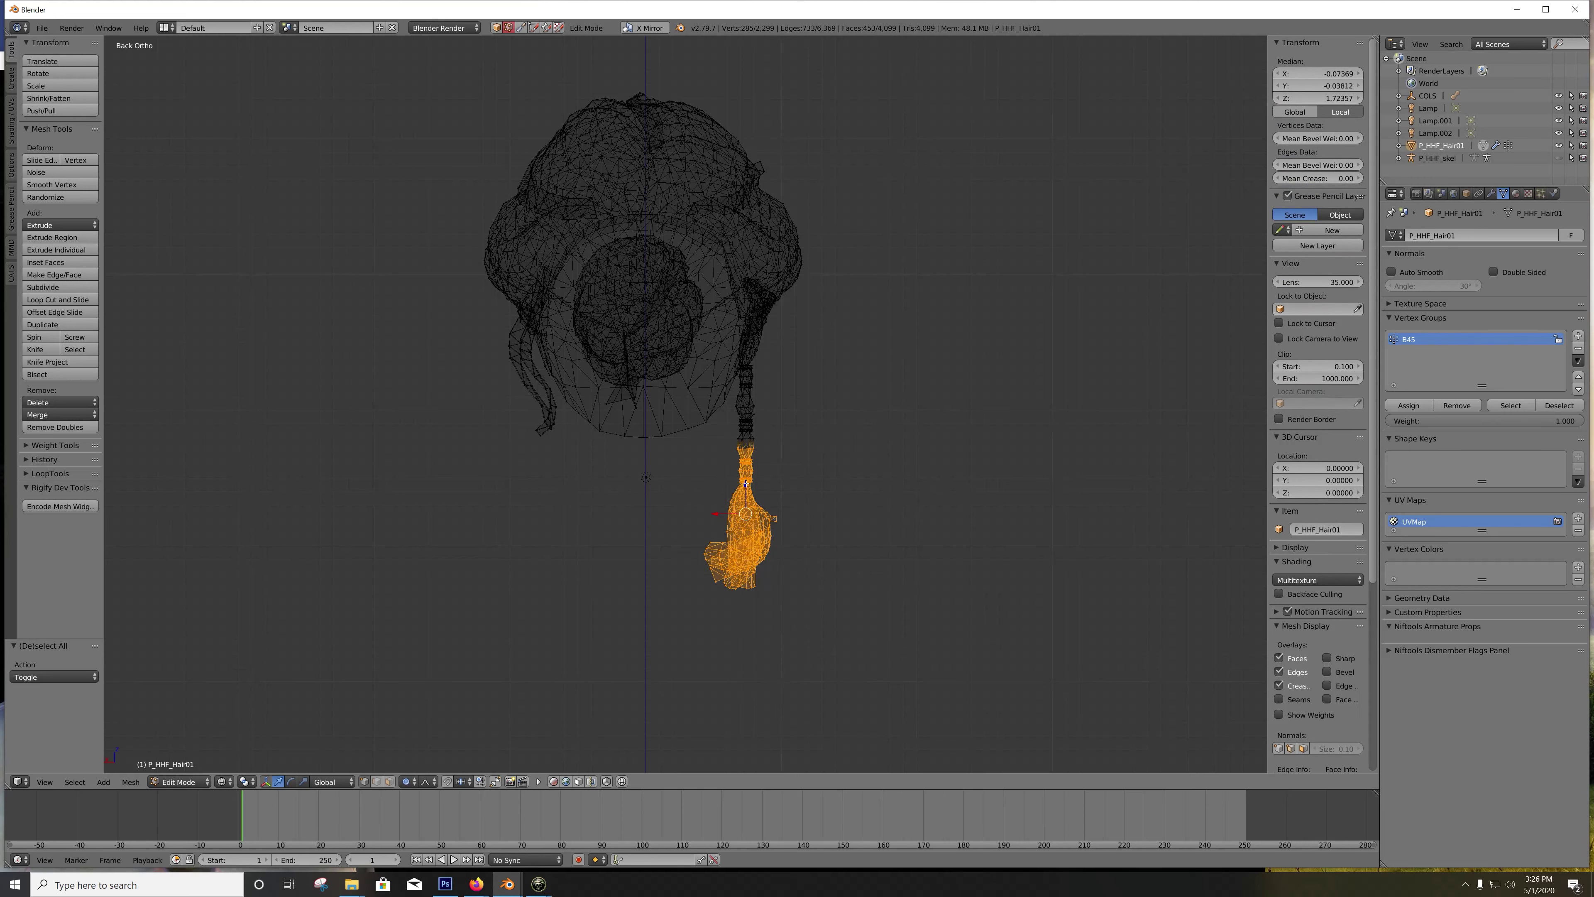
key("g")
key("Escape")
key("a")
scroll(851, 495, "down", 3)
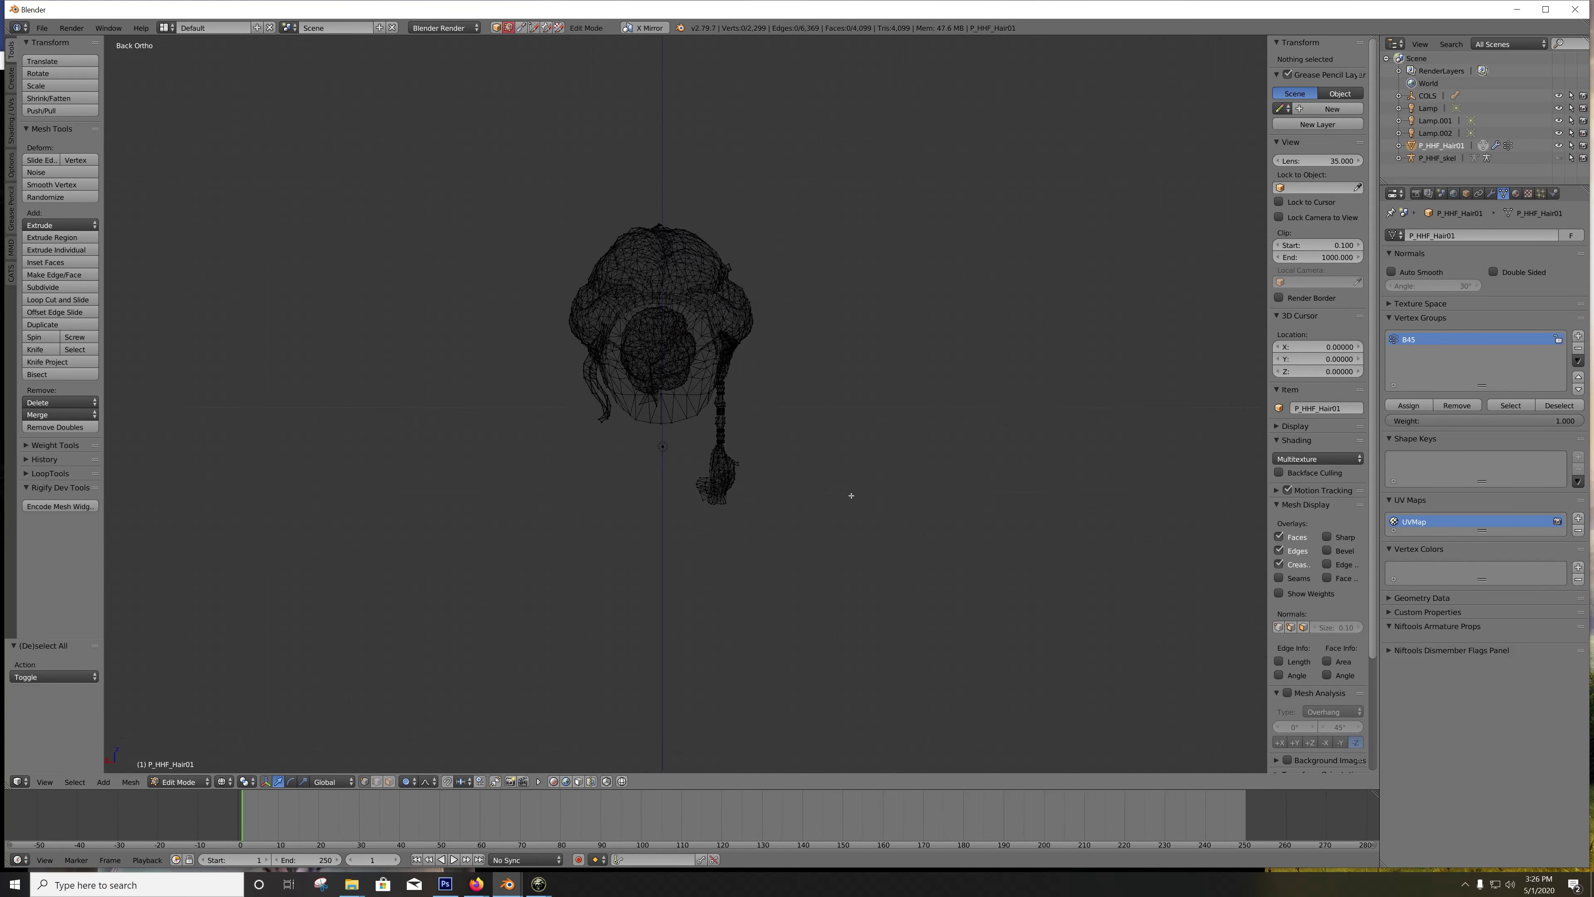
scroll(851, 495, "down", 1)
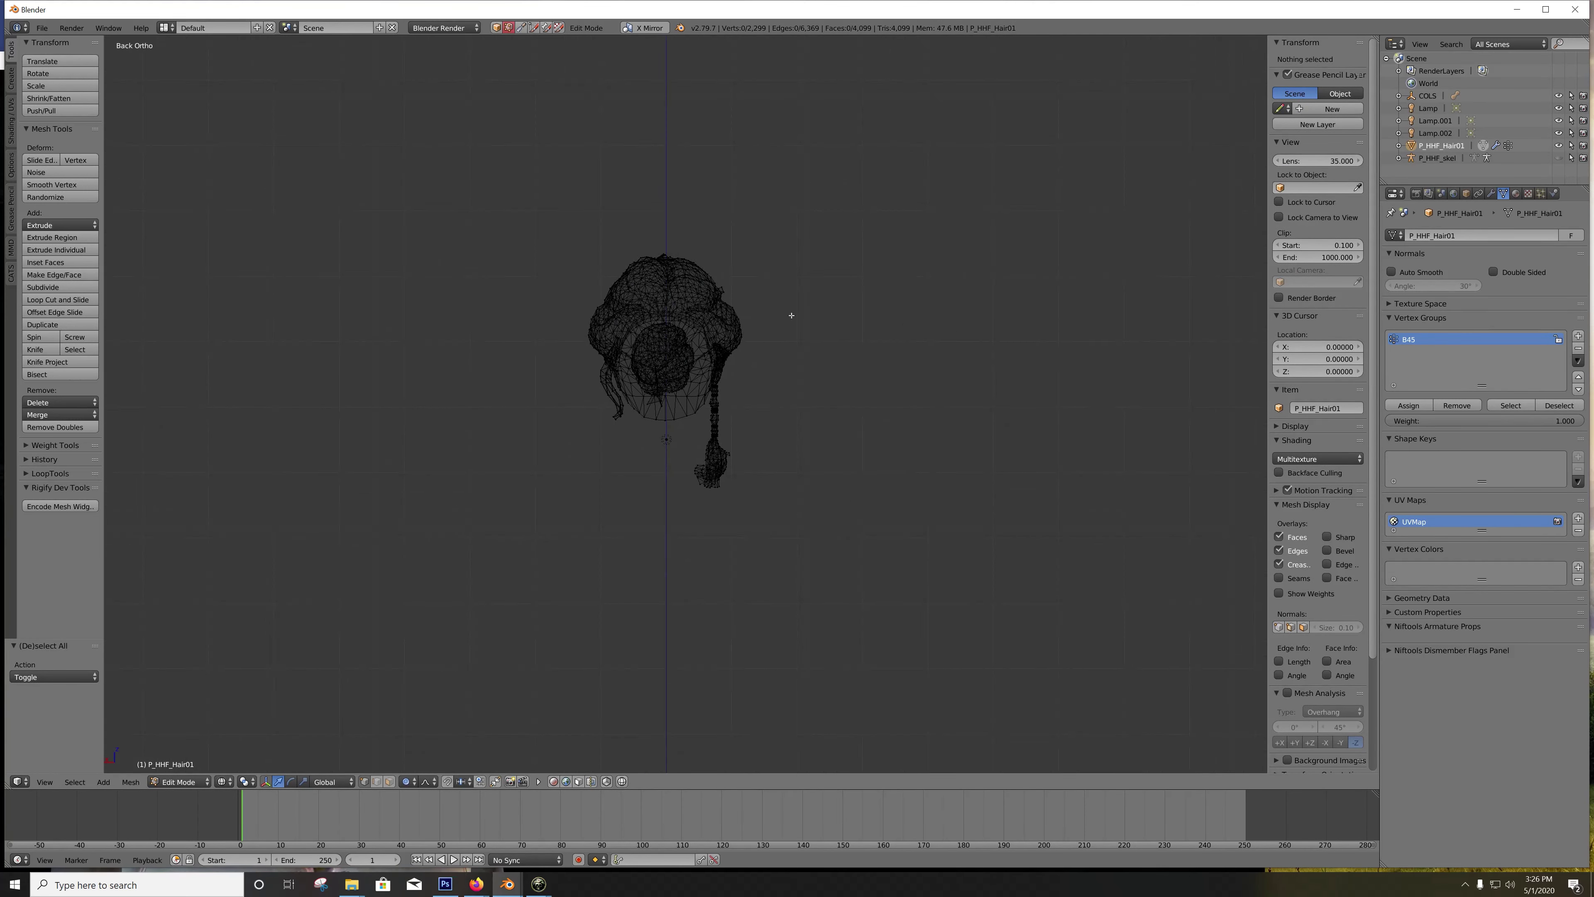
left_click(1558, 159)
left_click(1559, 158)
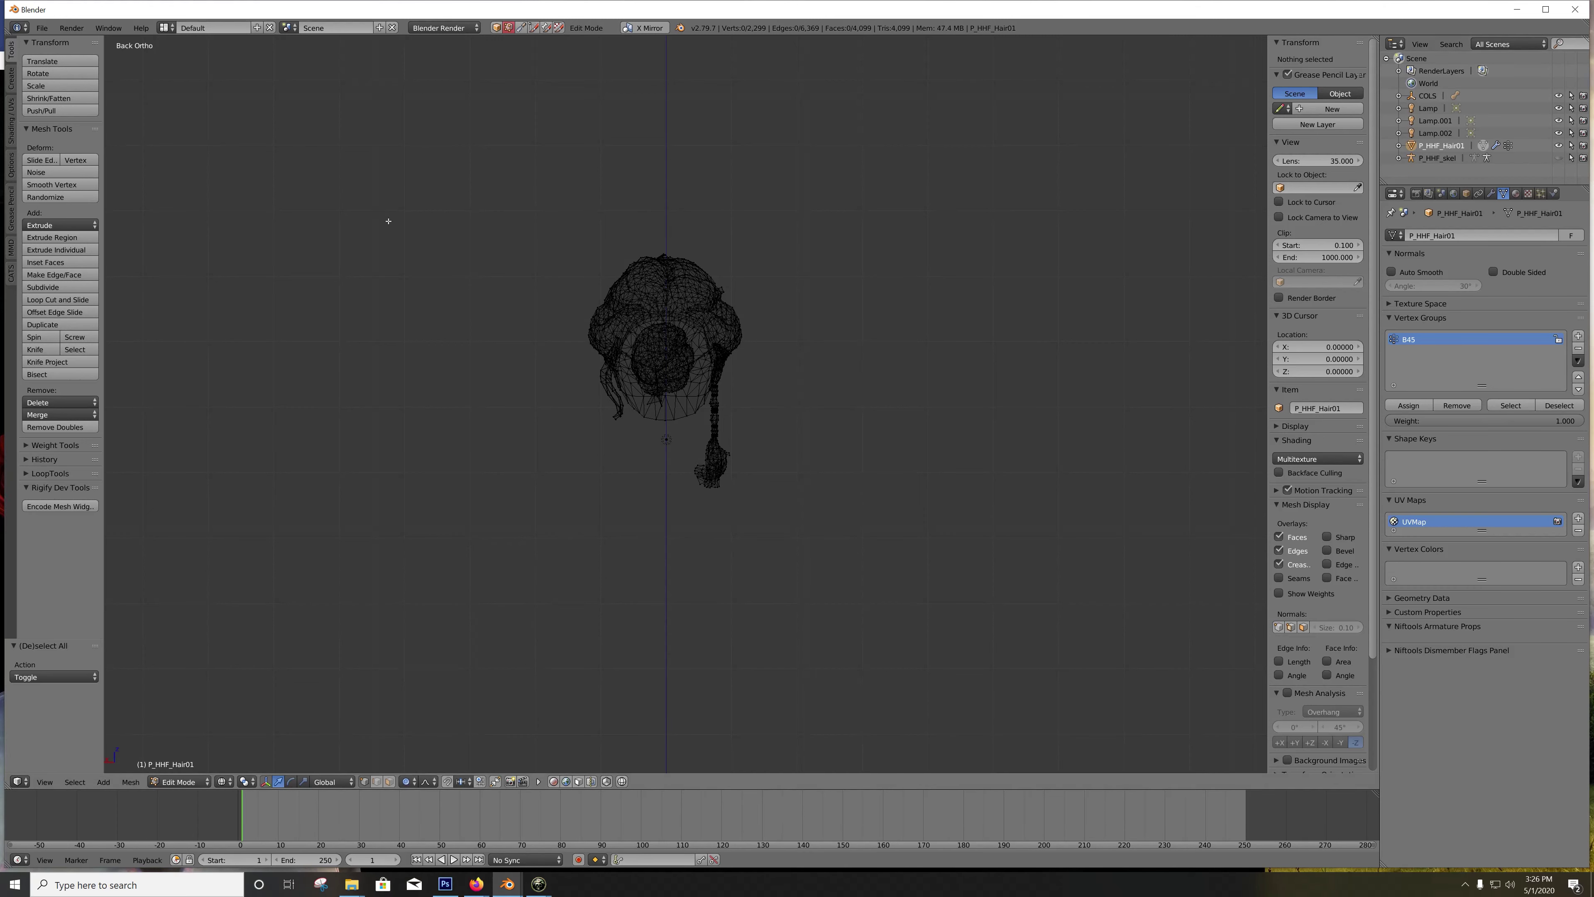
Step: Export the model to NWN2 format with Smooth TS Seams and Alpha Test enabled, overwriting P_HHF_Hair01.mdb in the Test Hair folder
left_click(41, 28)
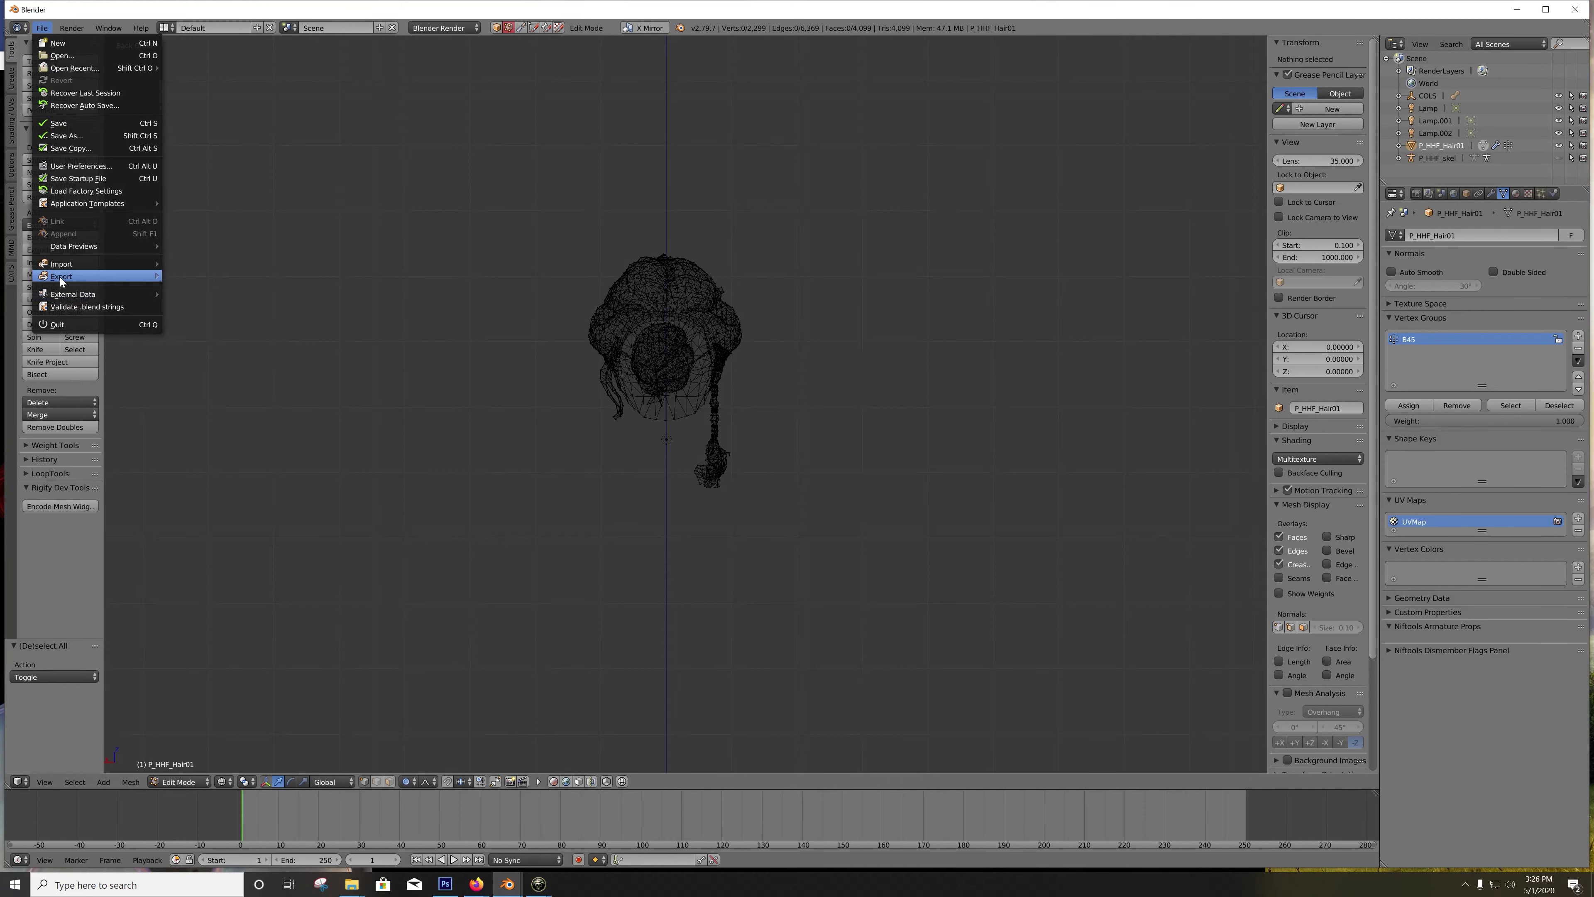
mouse_move(59, 277)
left_click(242, 400)
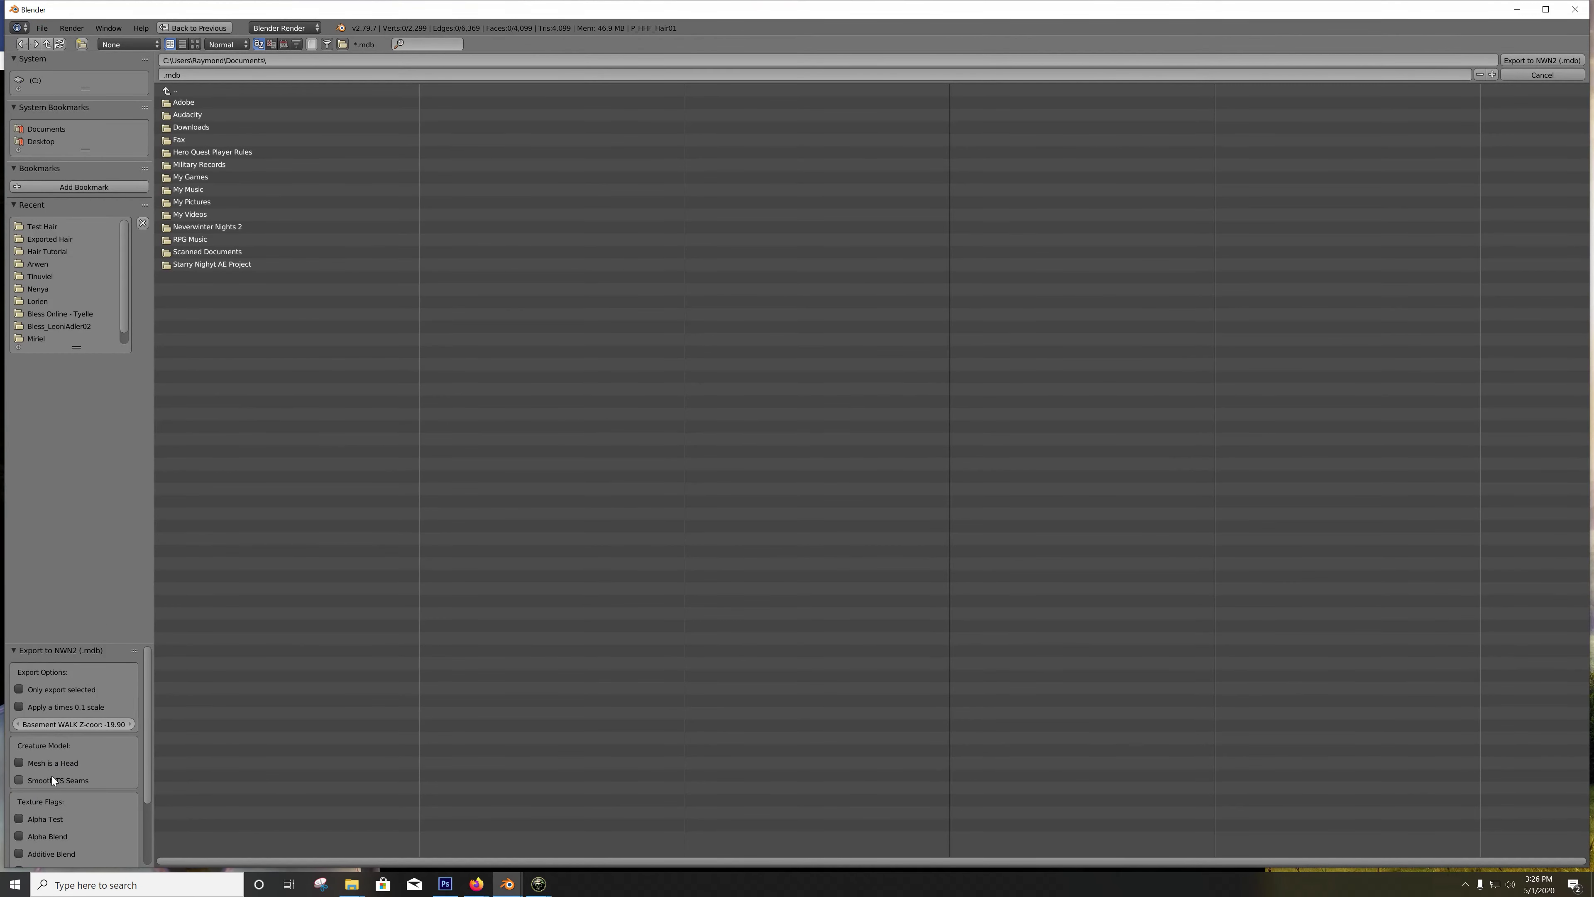
left_click(48, 818)
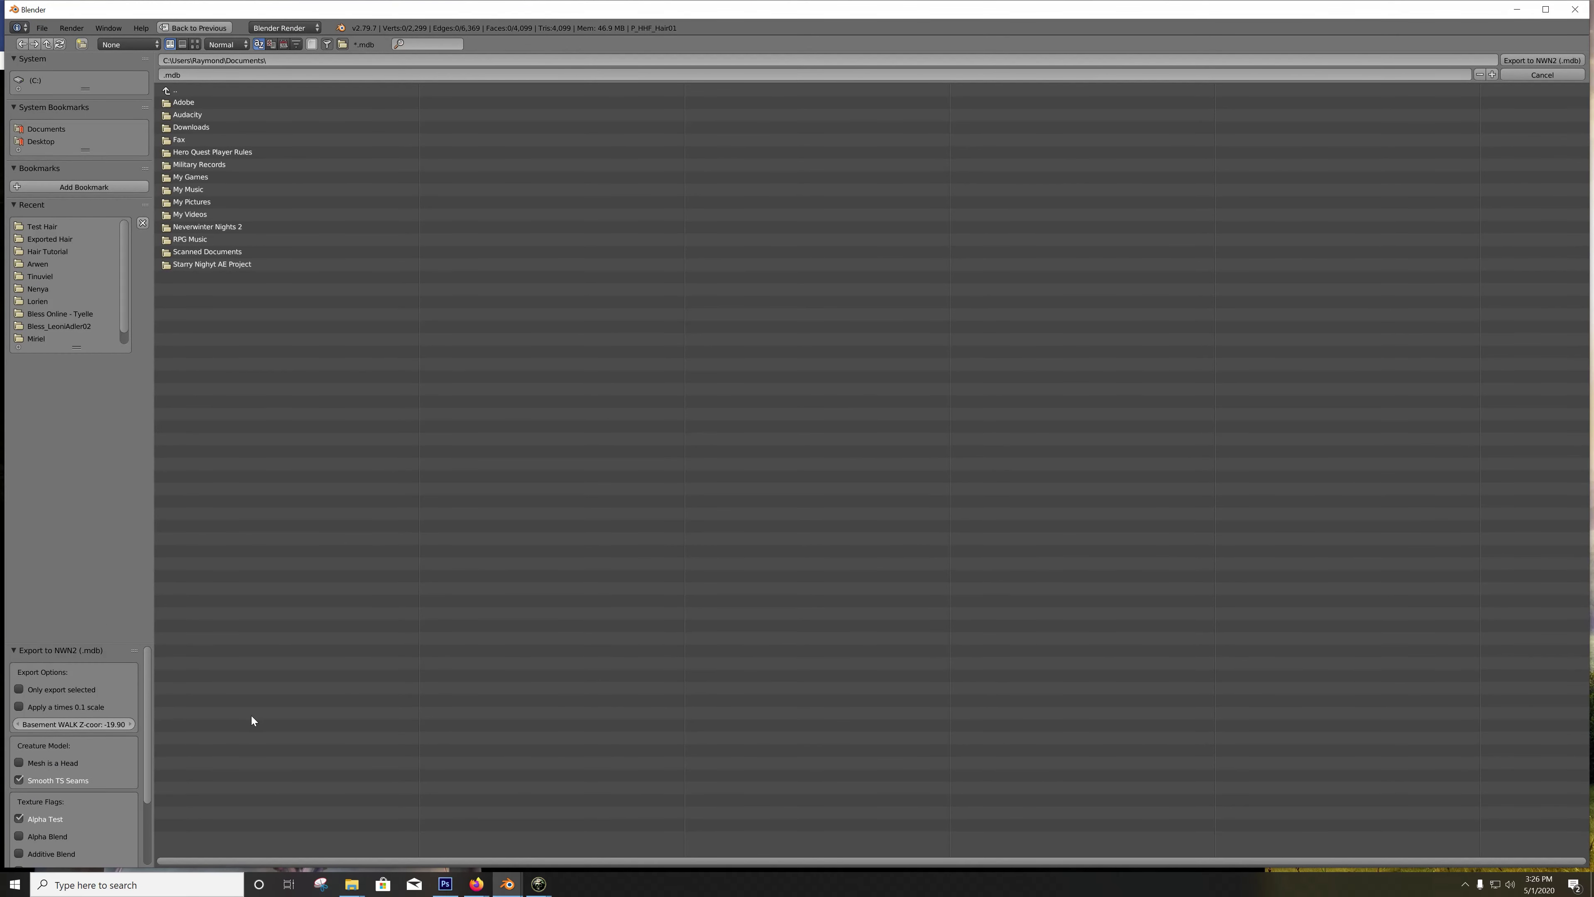
left_click(49, 228)
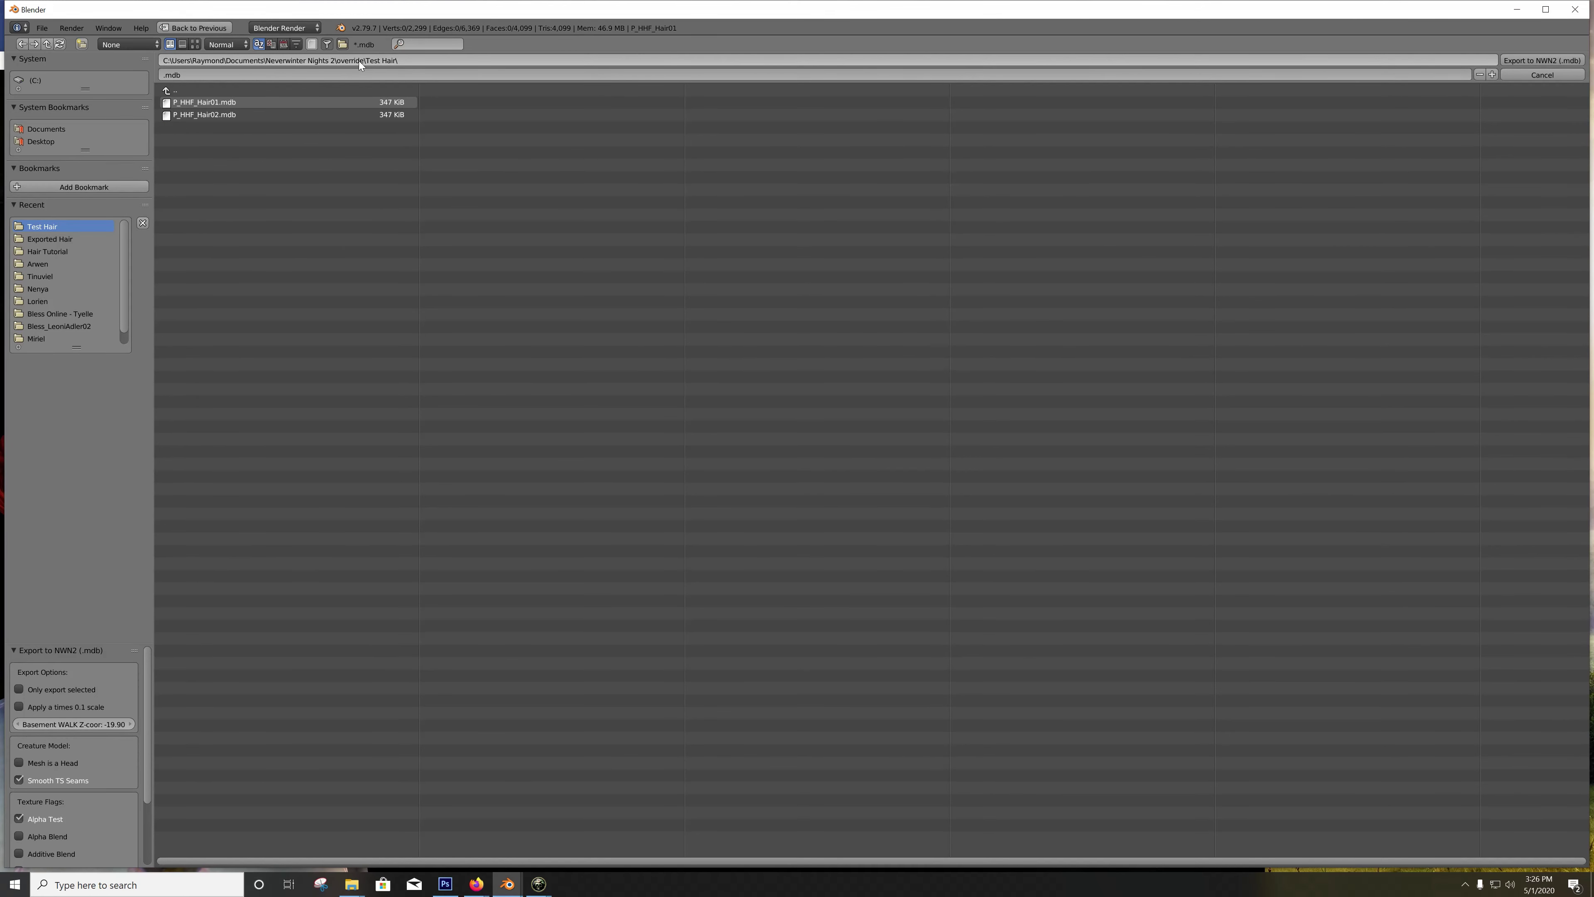
double_click(232, 102)
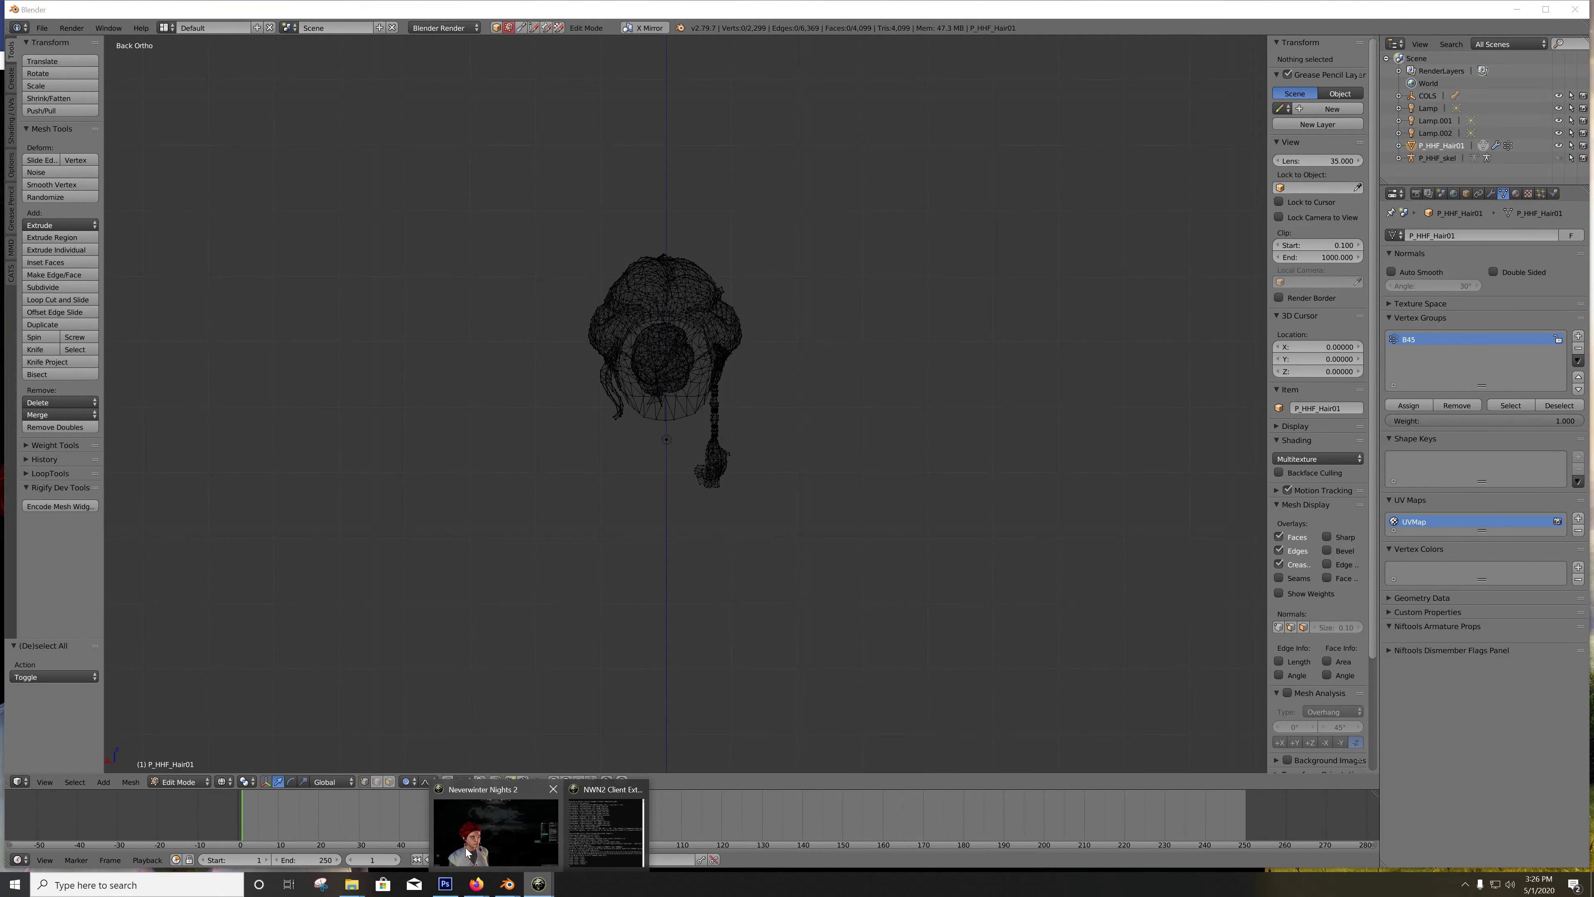
Step: Switch to Neverwinter Nights 2, reload the hair by changing the human to male and back to female, and rotate the character to inspect it
left_click(538, 883)
key("super+Up")
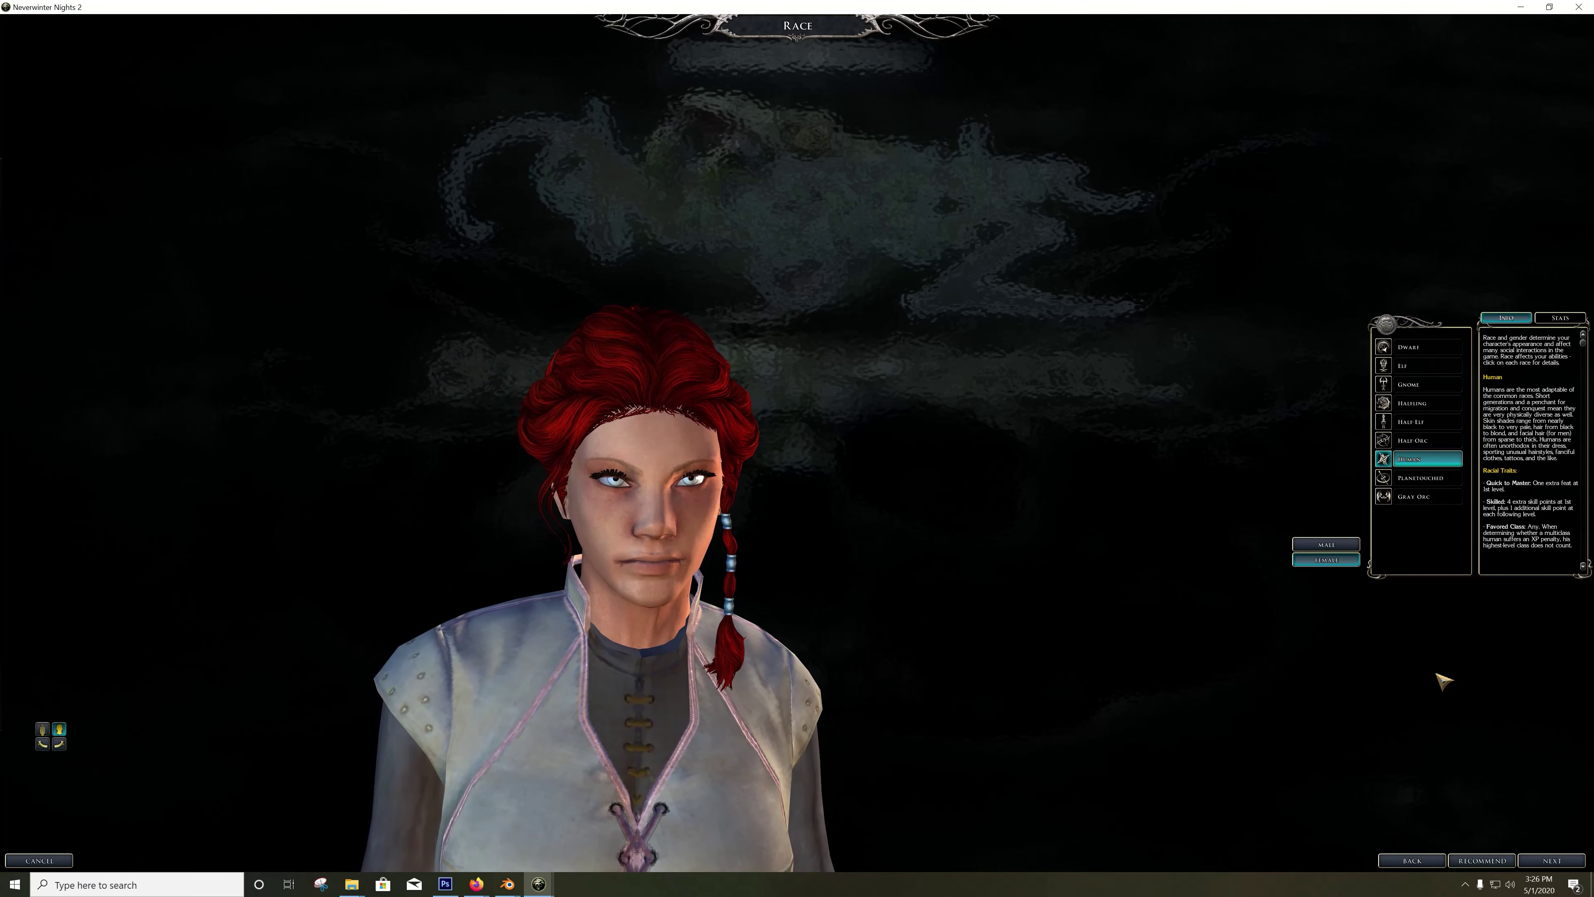
left_click(1329, 545)
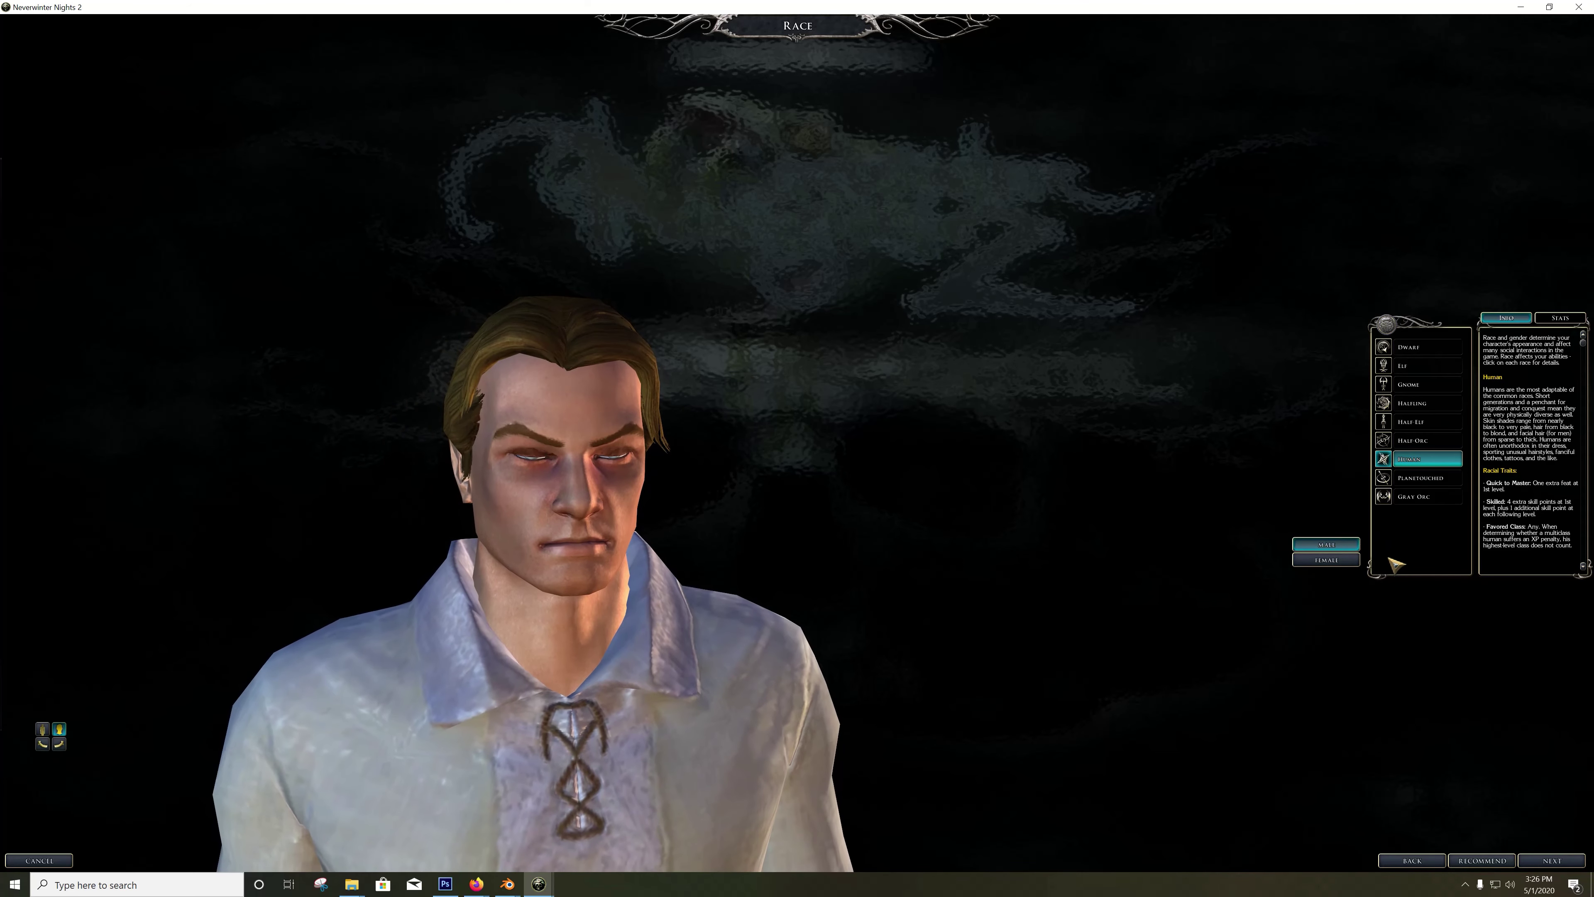
left_click(1330, 559)
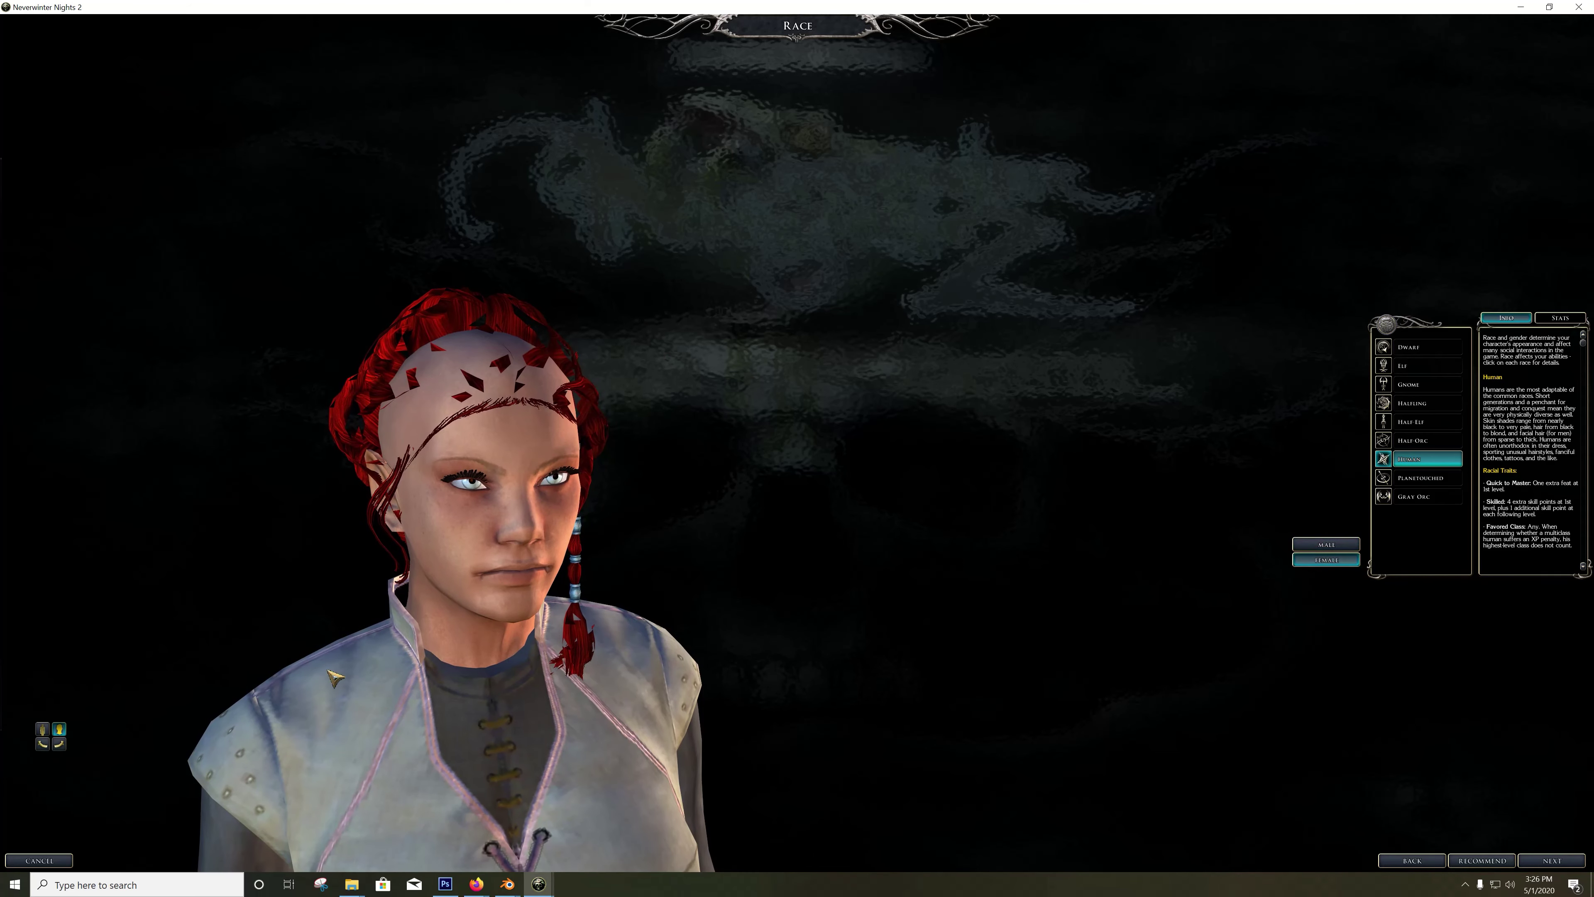
left_click(59, 743)
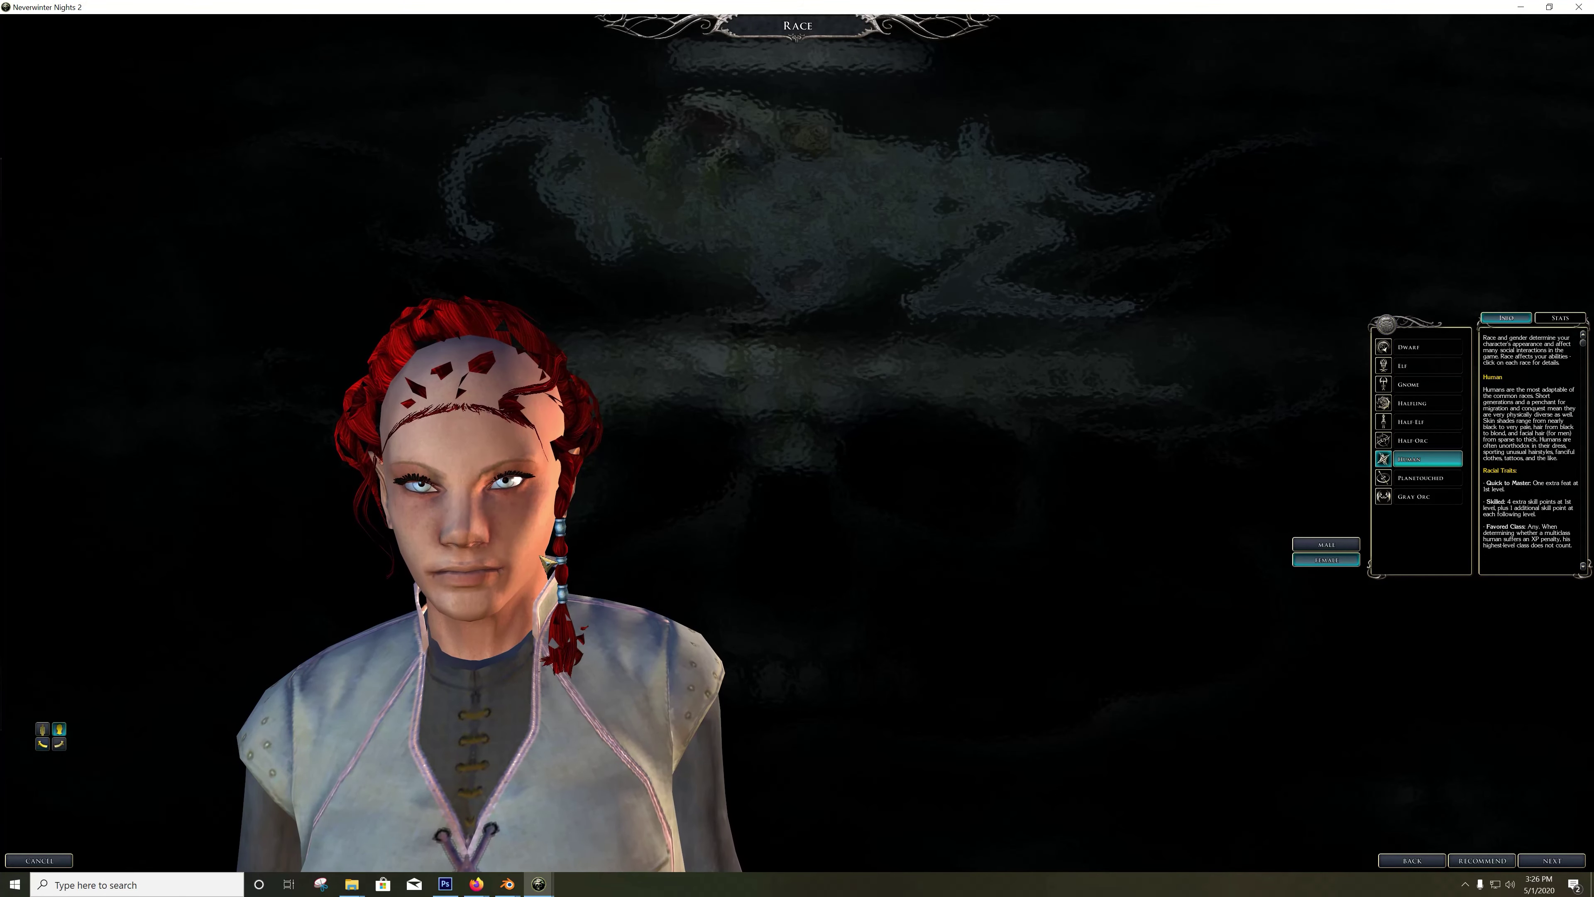
Step: Switch back to the Blender hair file, show the mesh in solid shading, and recalculate the linked main hair cap's normals outward
mouse_move(507, 884)
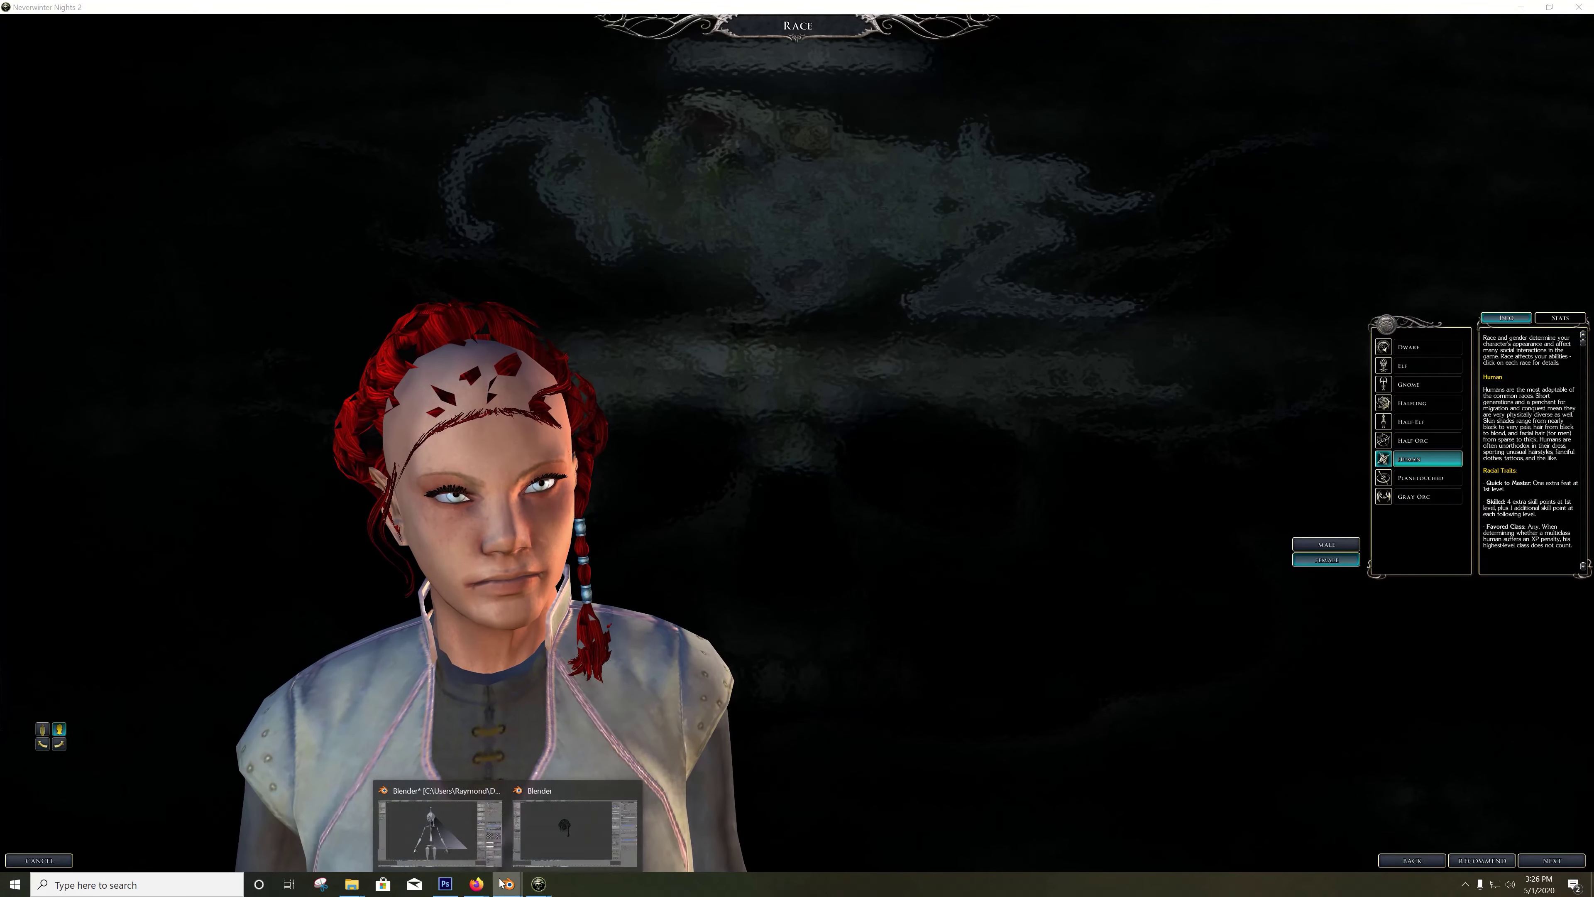
left_click(563, 843)
scroll(701, 469, "up", 4)
key("Tab")
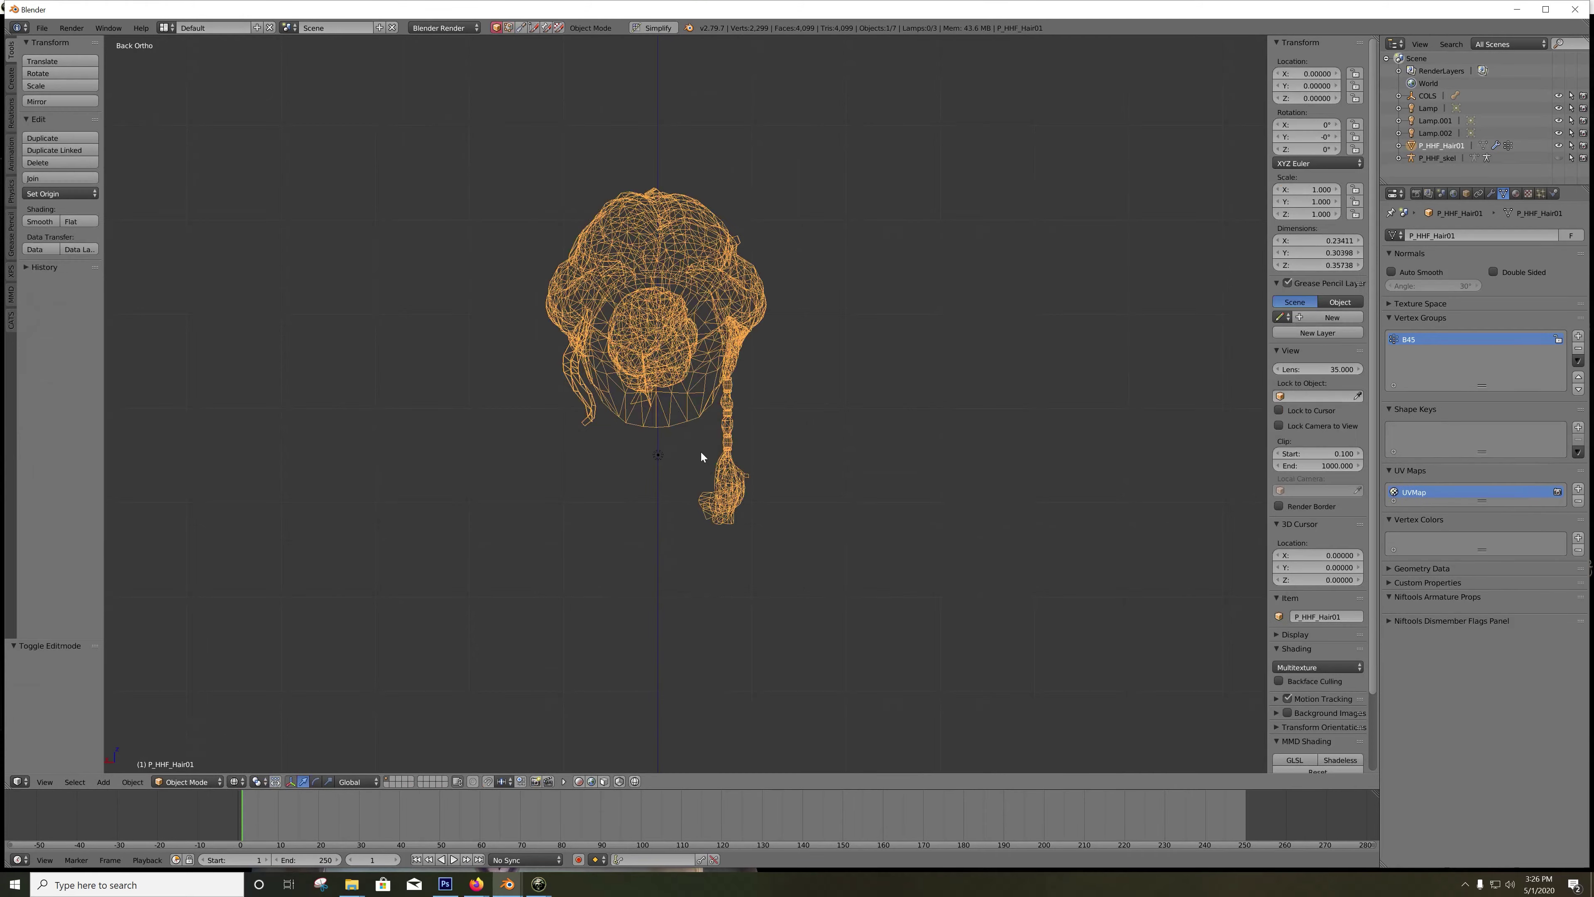
key("Tab")
key("z")
left_click_drag(676, 288, 622, 196)
key("l")
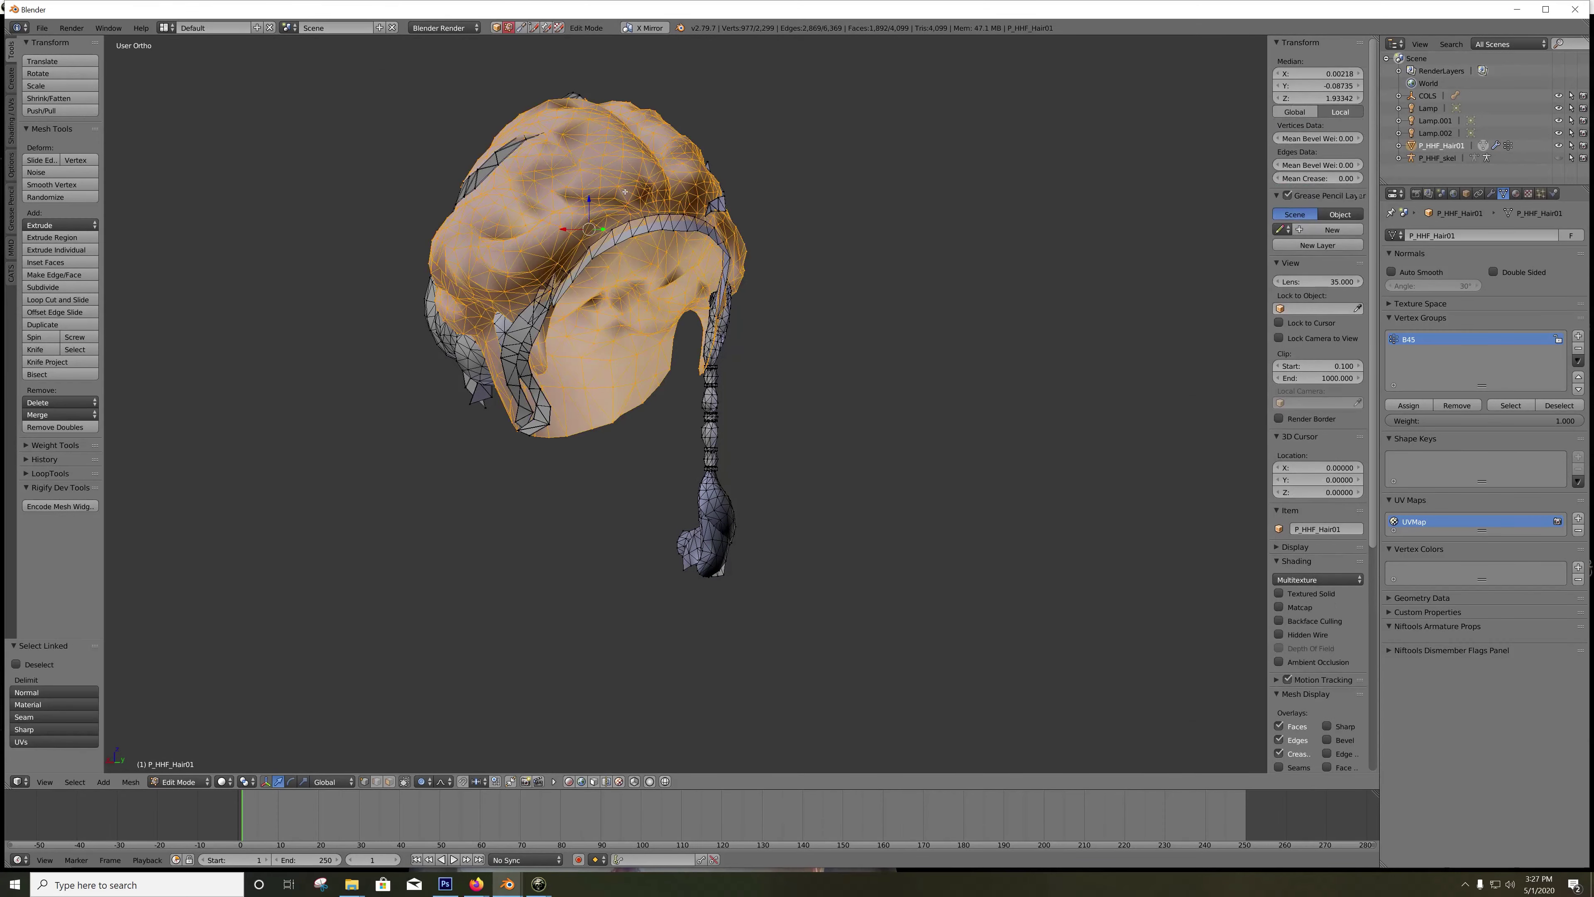
left_click_drag(563, 291, 613, 306)
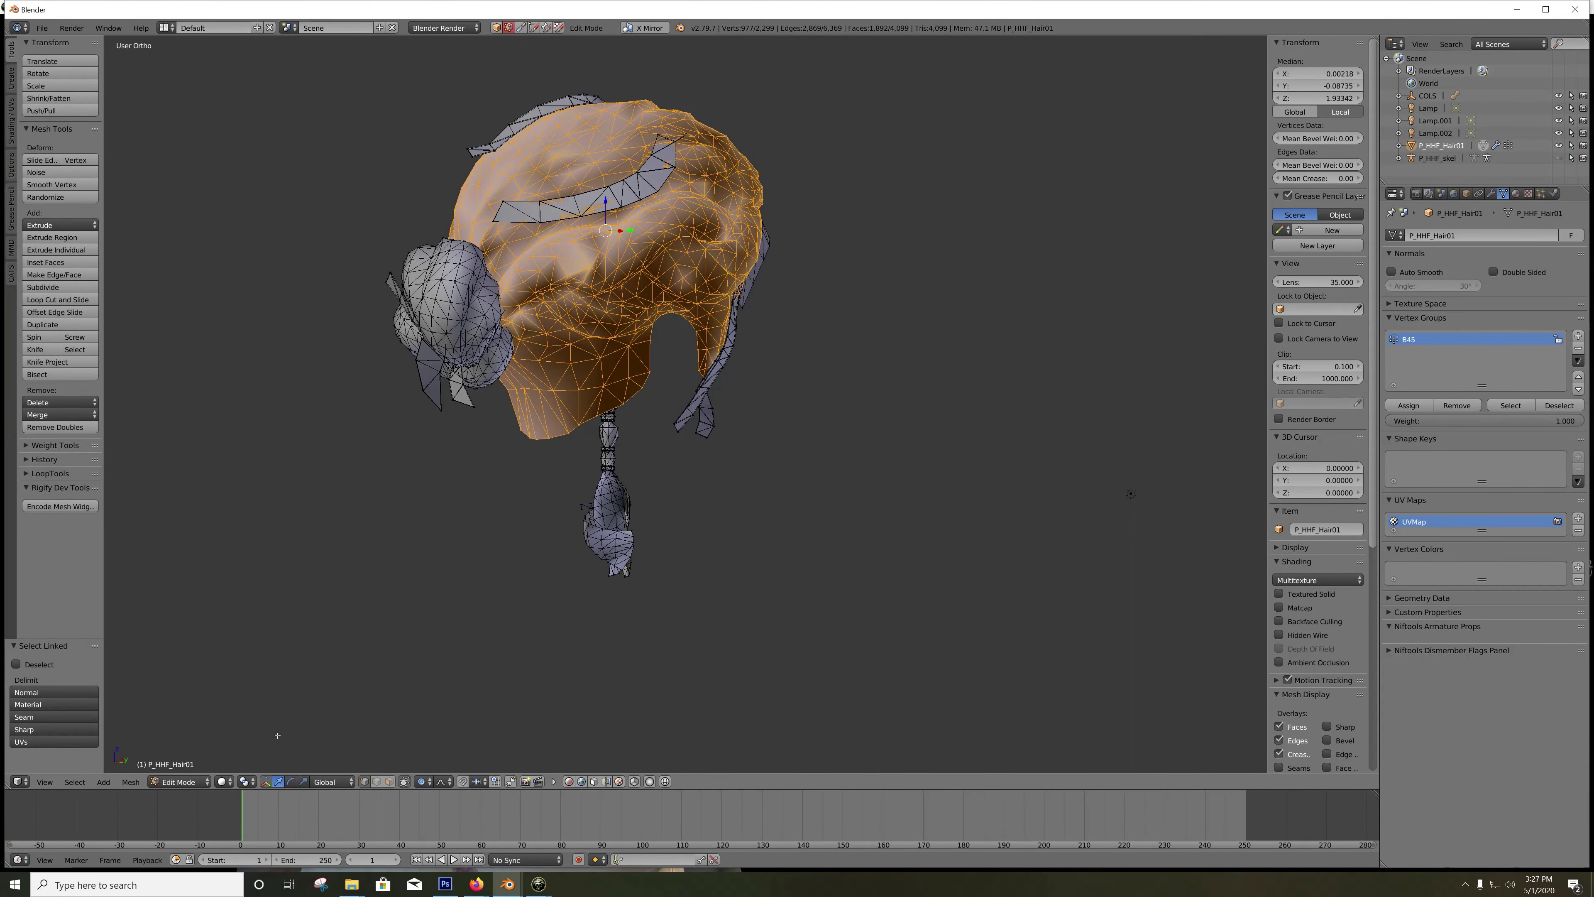
key("ctrl+n")
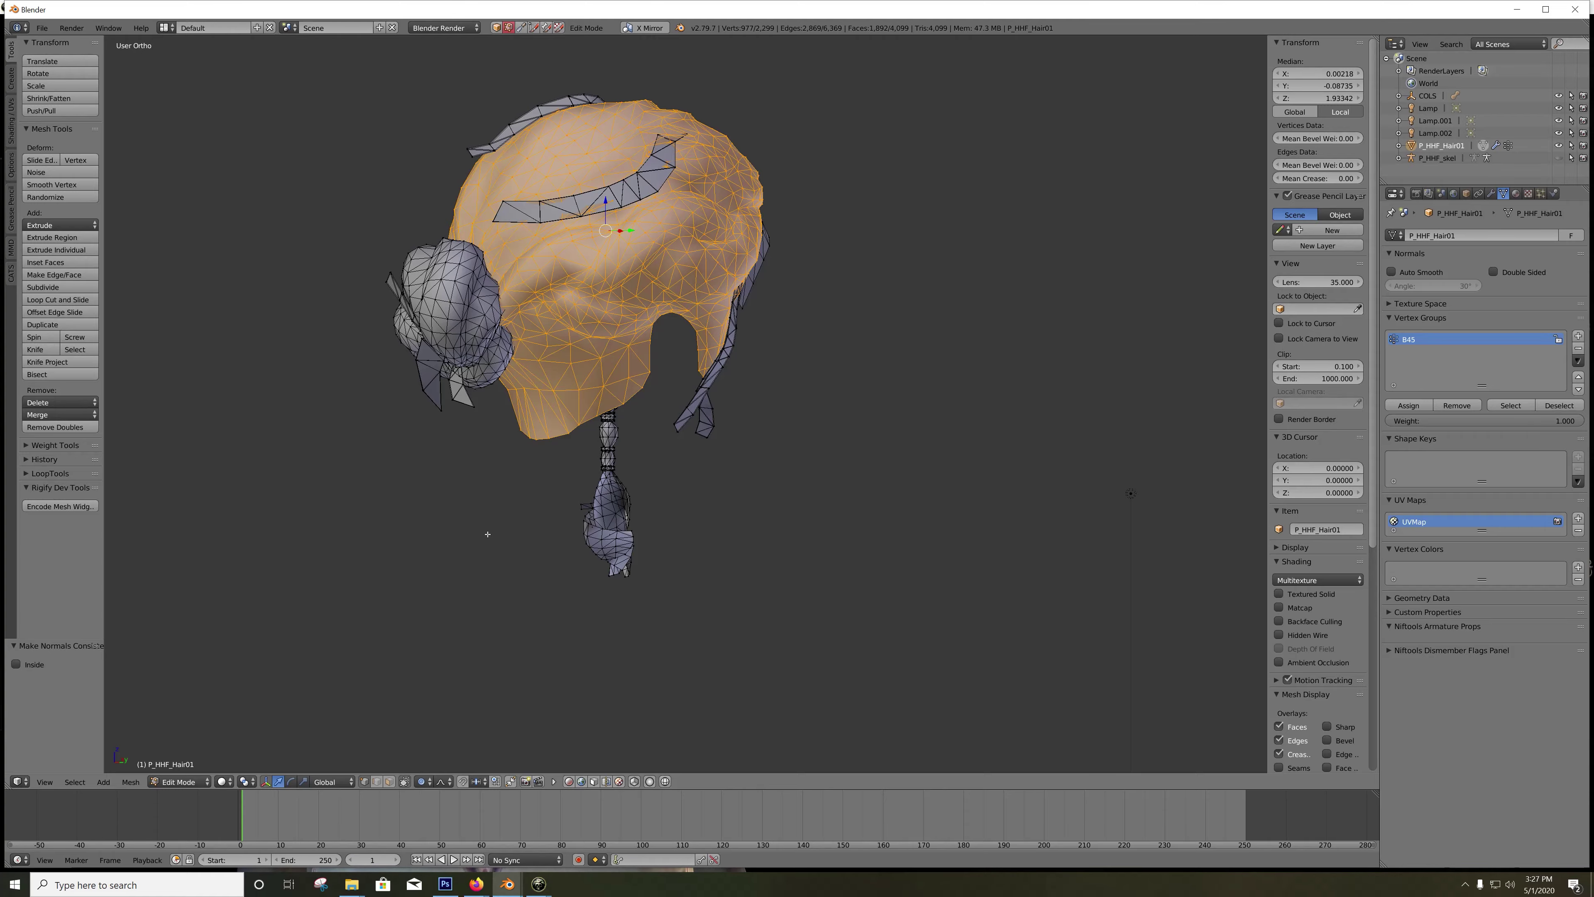
key("a")
Step: Examine the hair mesh from the side, front and inside of the cap to check its face shading
left_click_drag(488, 534, 679, 531)
scroll(592, 459, "up", 4)
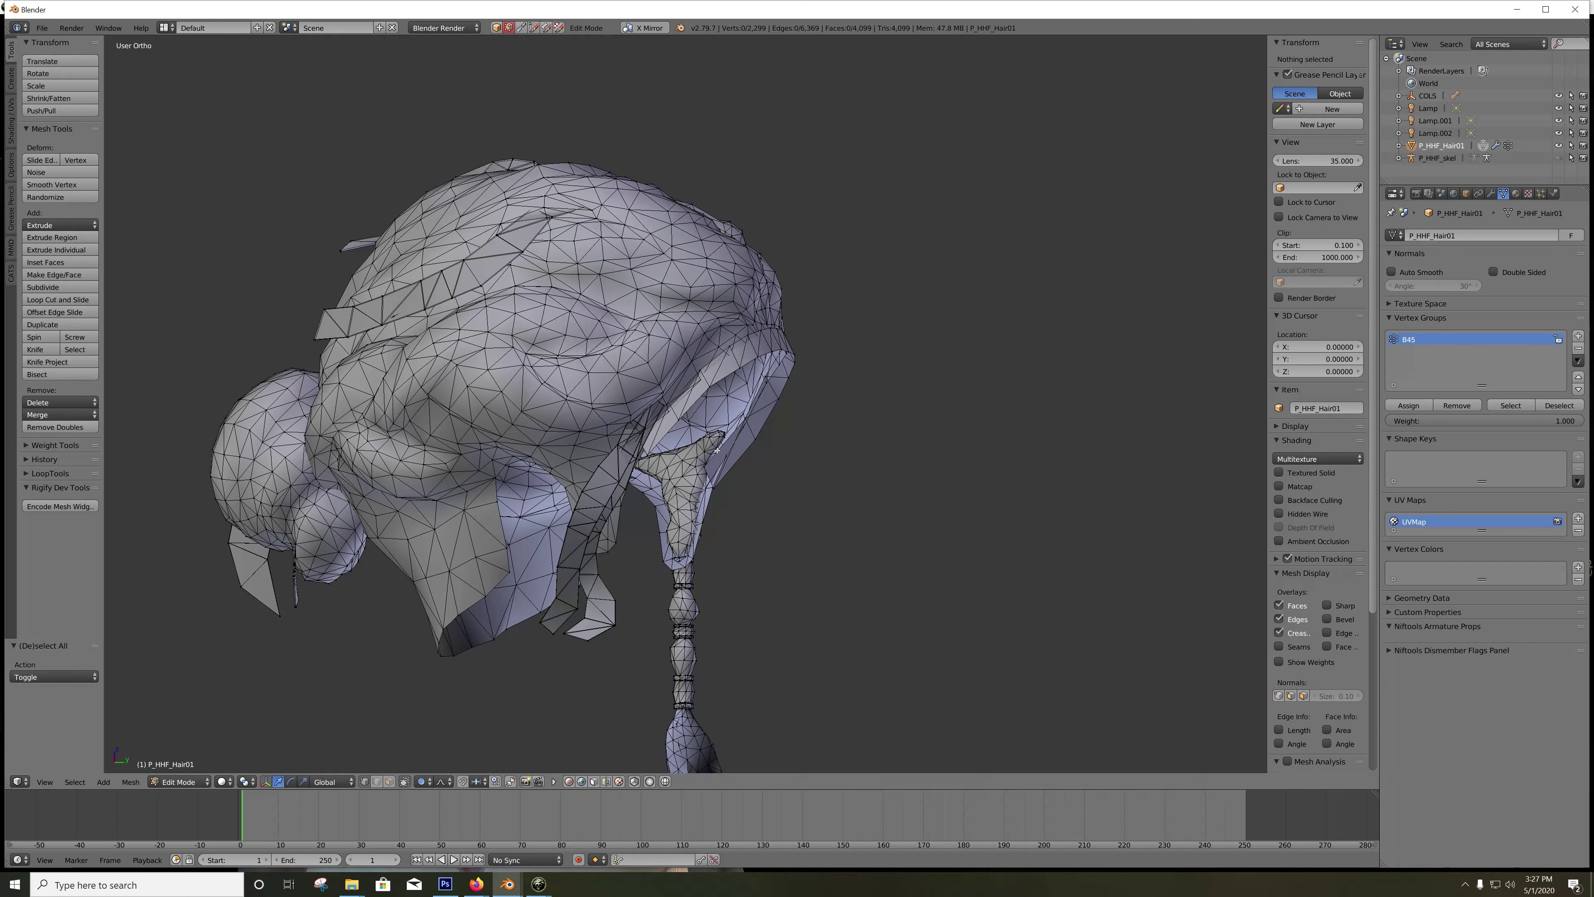
left_click_drag(703, 417, 596, 321)
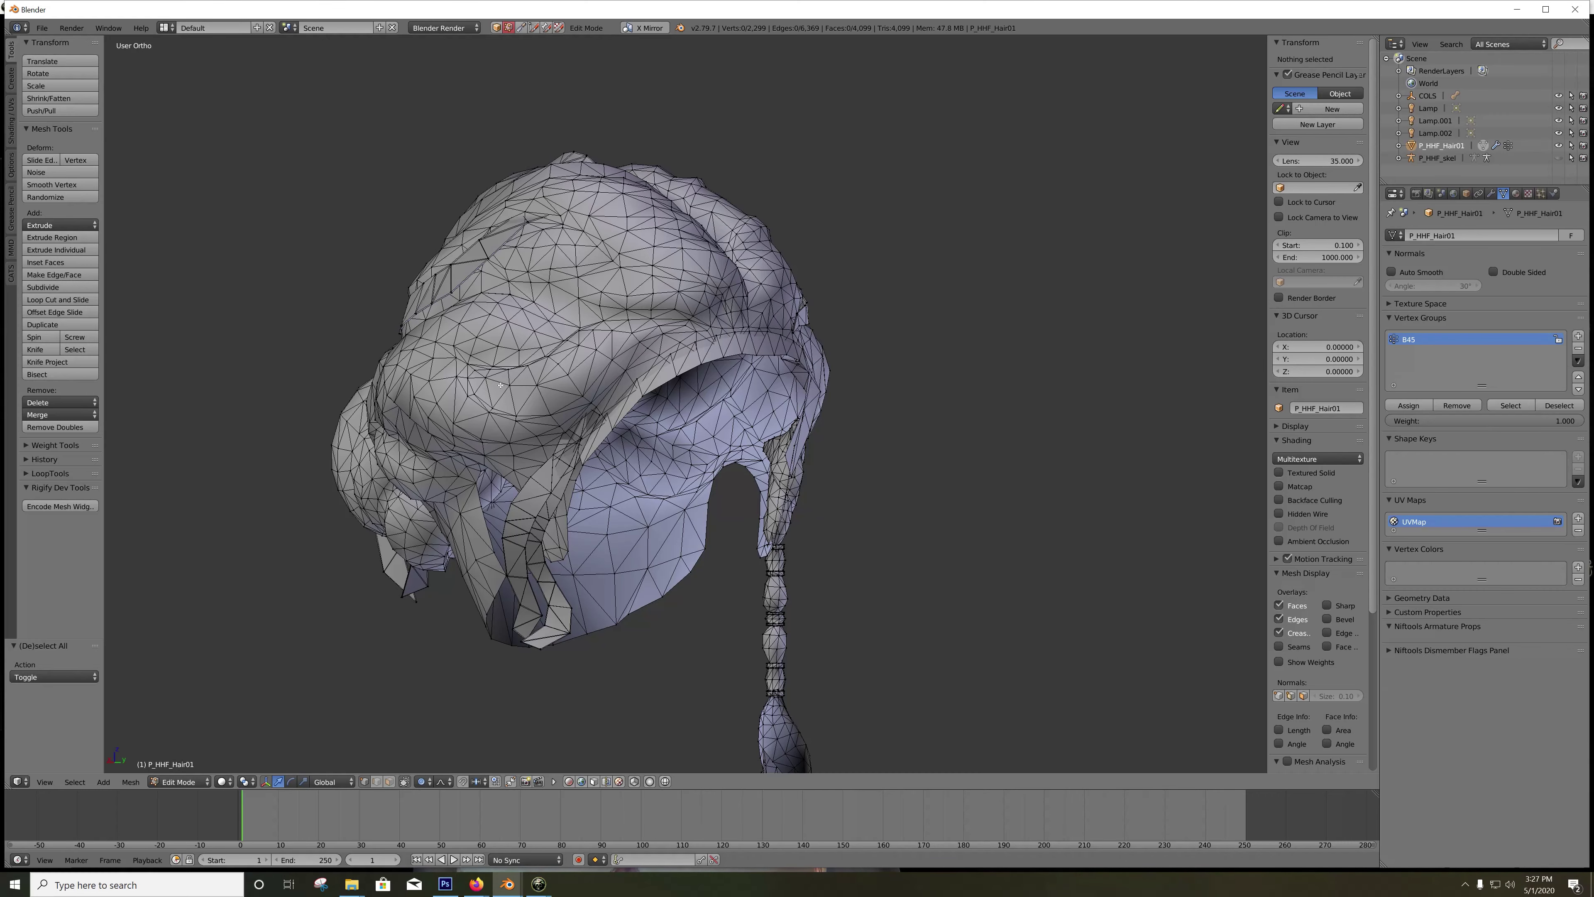
left_click_drag(647, 484, 746, 484)
scroll(746, 484, "up", 5)
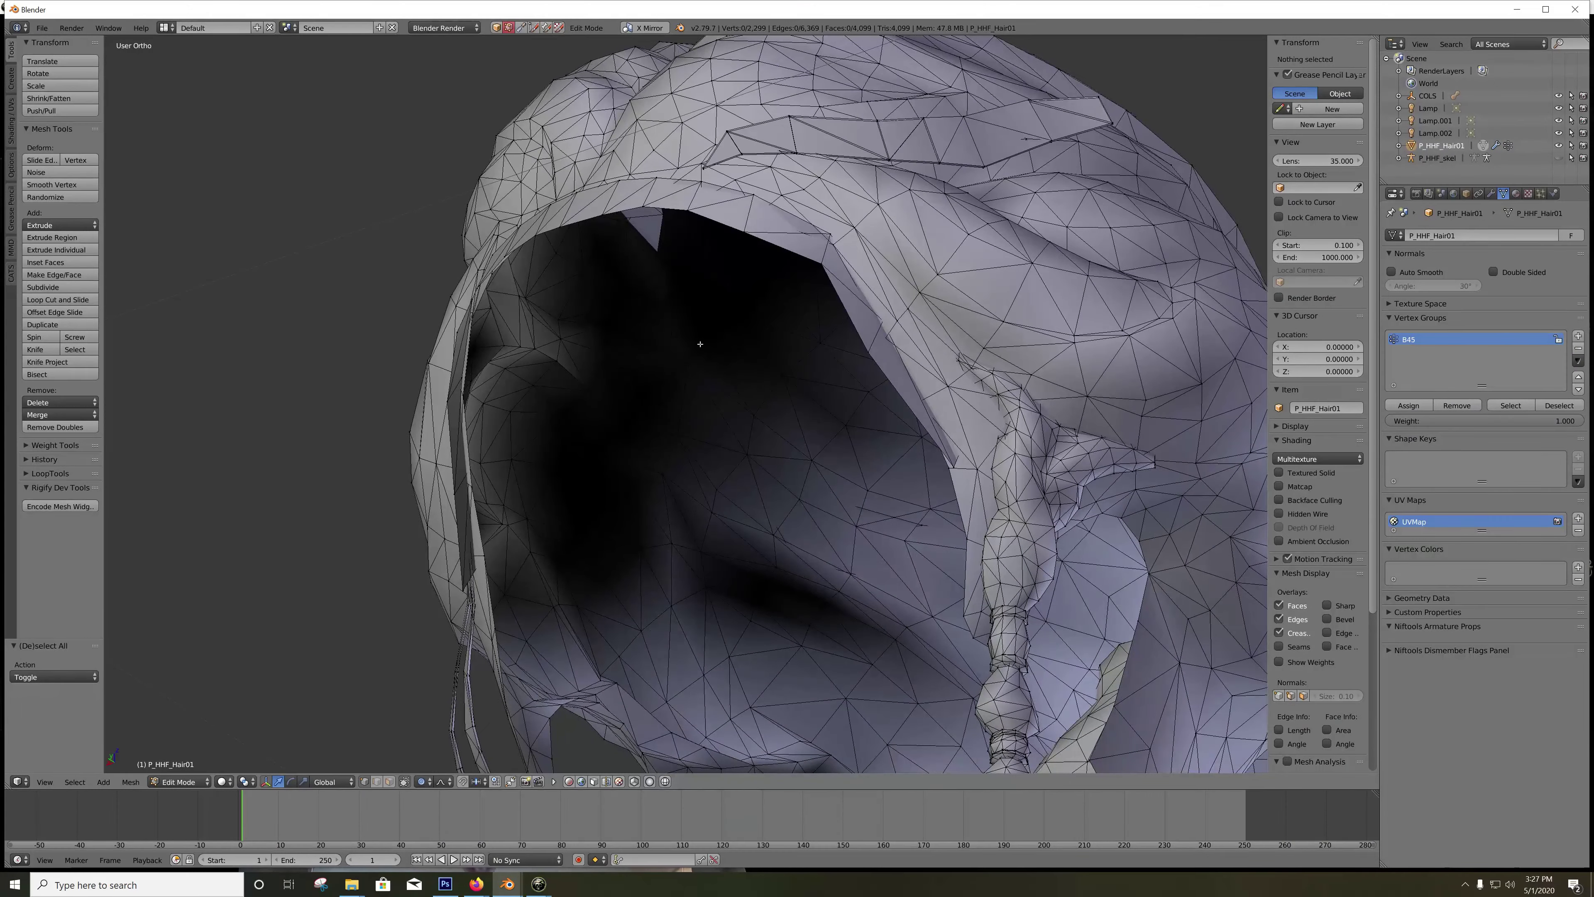
scroll(663, 430, "down", 5)
left_click_drag(634, 427, 713, 386)
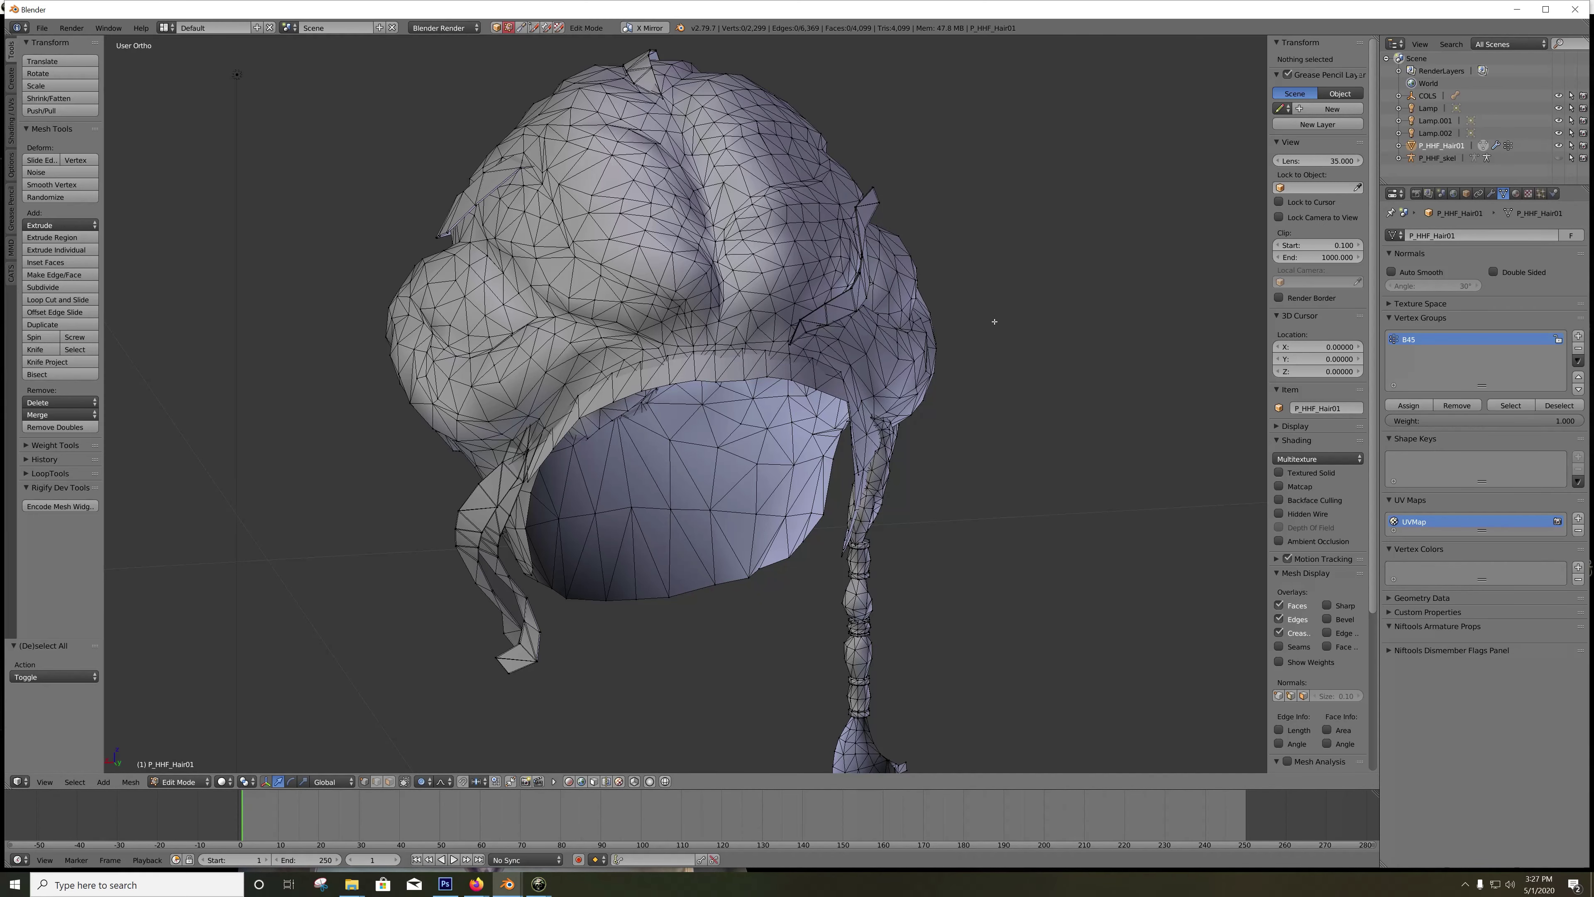
Step: Highlight the linked main hair cap to examine its inner surface, clear the selection, and check the mesh from the side and front
left_click_drag(994, 321, 678, 392)
key("l")
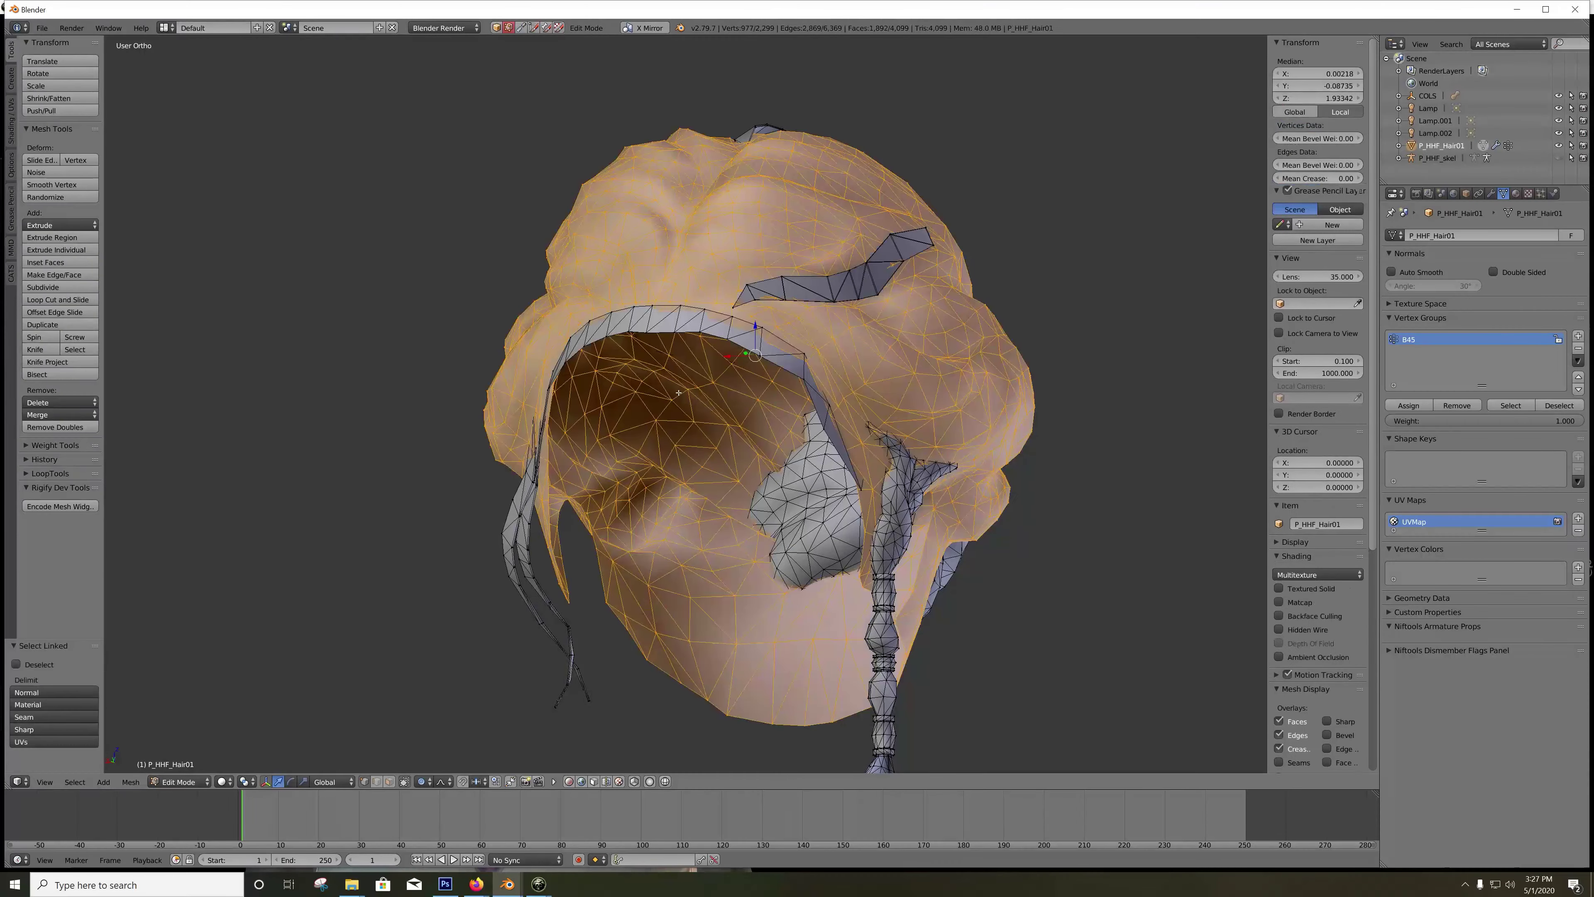
mouse_move(699, 392)
left_mouse_down()
mouse_move(705, 381)
mouse_move(662, 430)
mouse_move(769, 435)
mouse_move(765, 417)
left_mouse_up()
scroll(705, 381, "up", 5)
key("z")
key("z")
key("a")
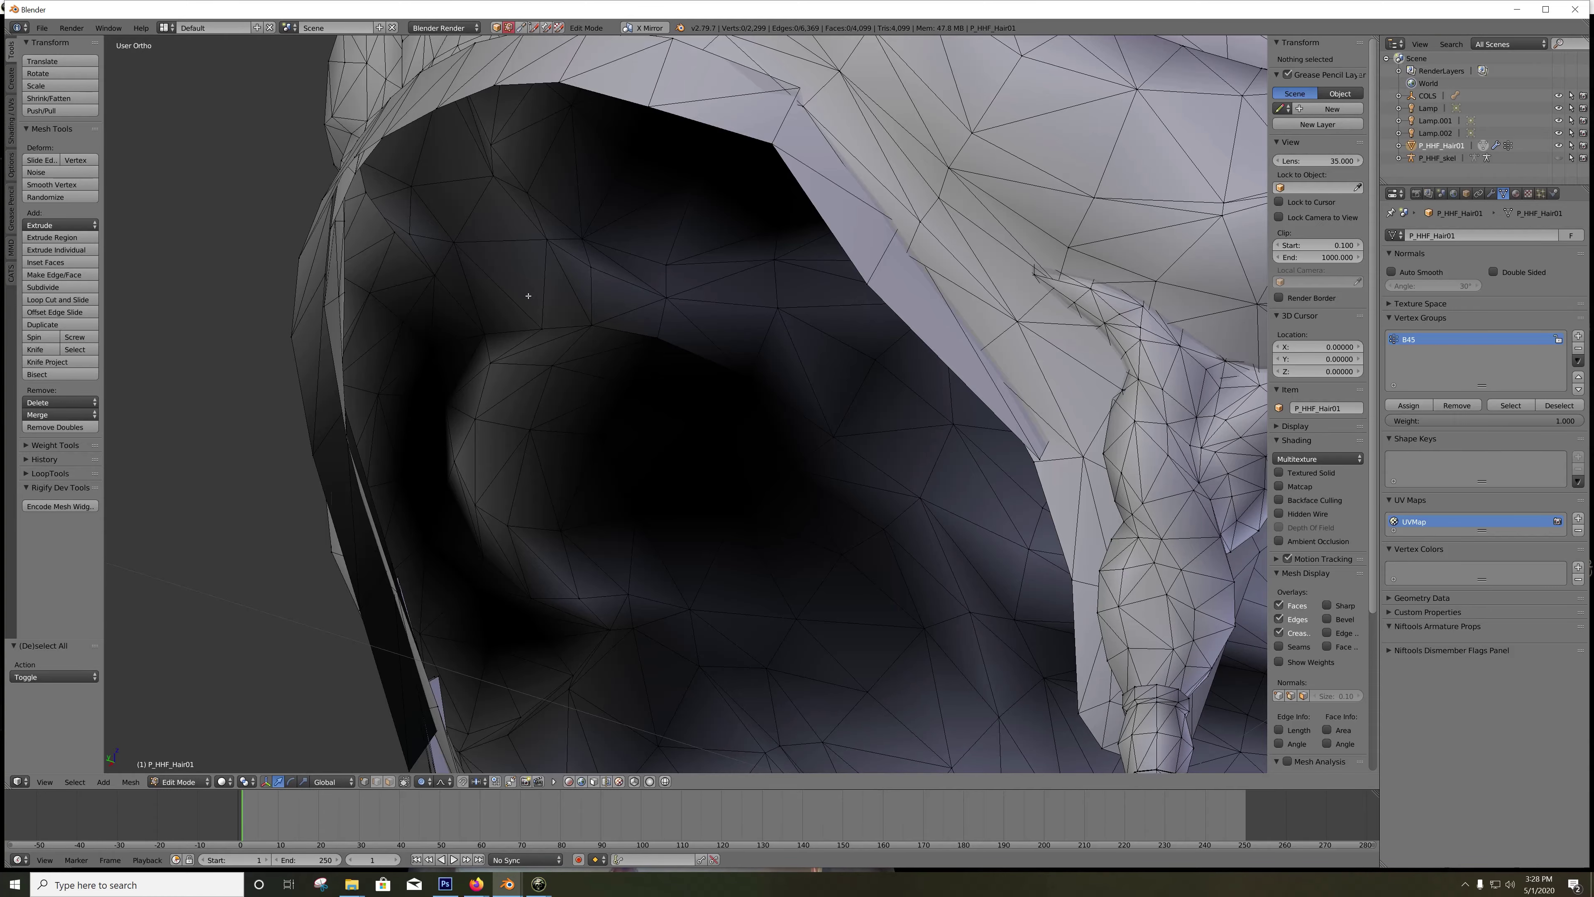
scroll(527, 296, "down", 12)
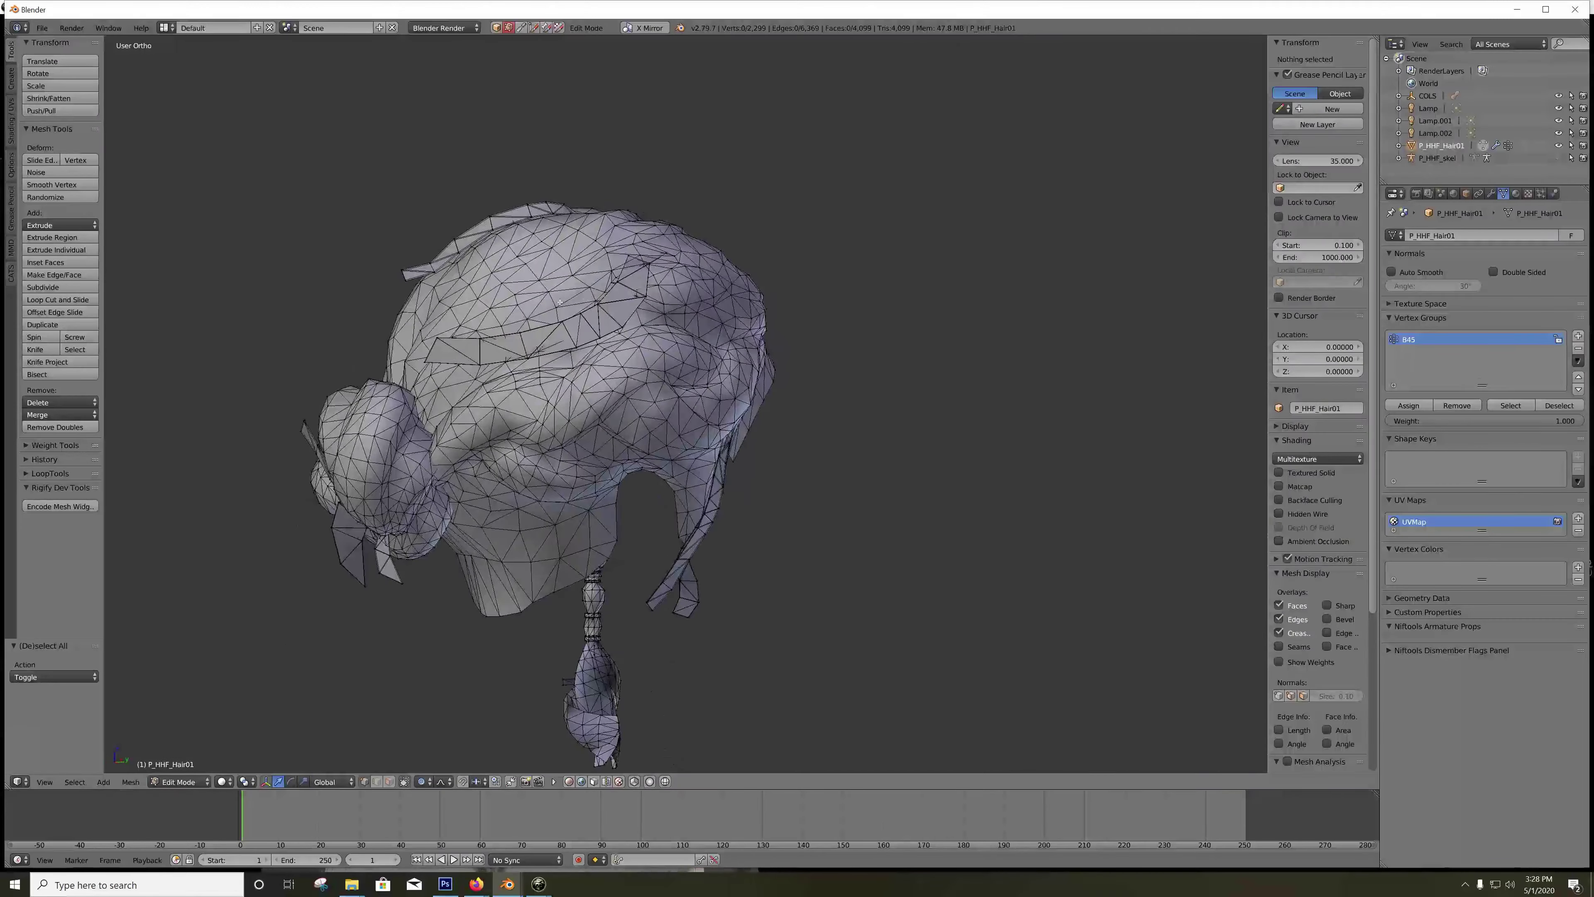
left_click_drag(651, 337, 695, 479)
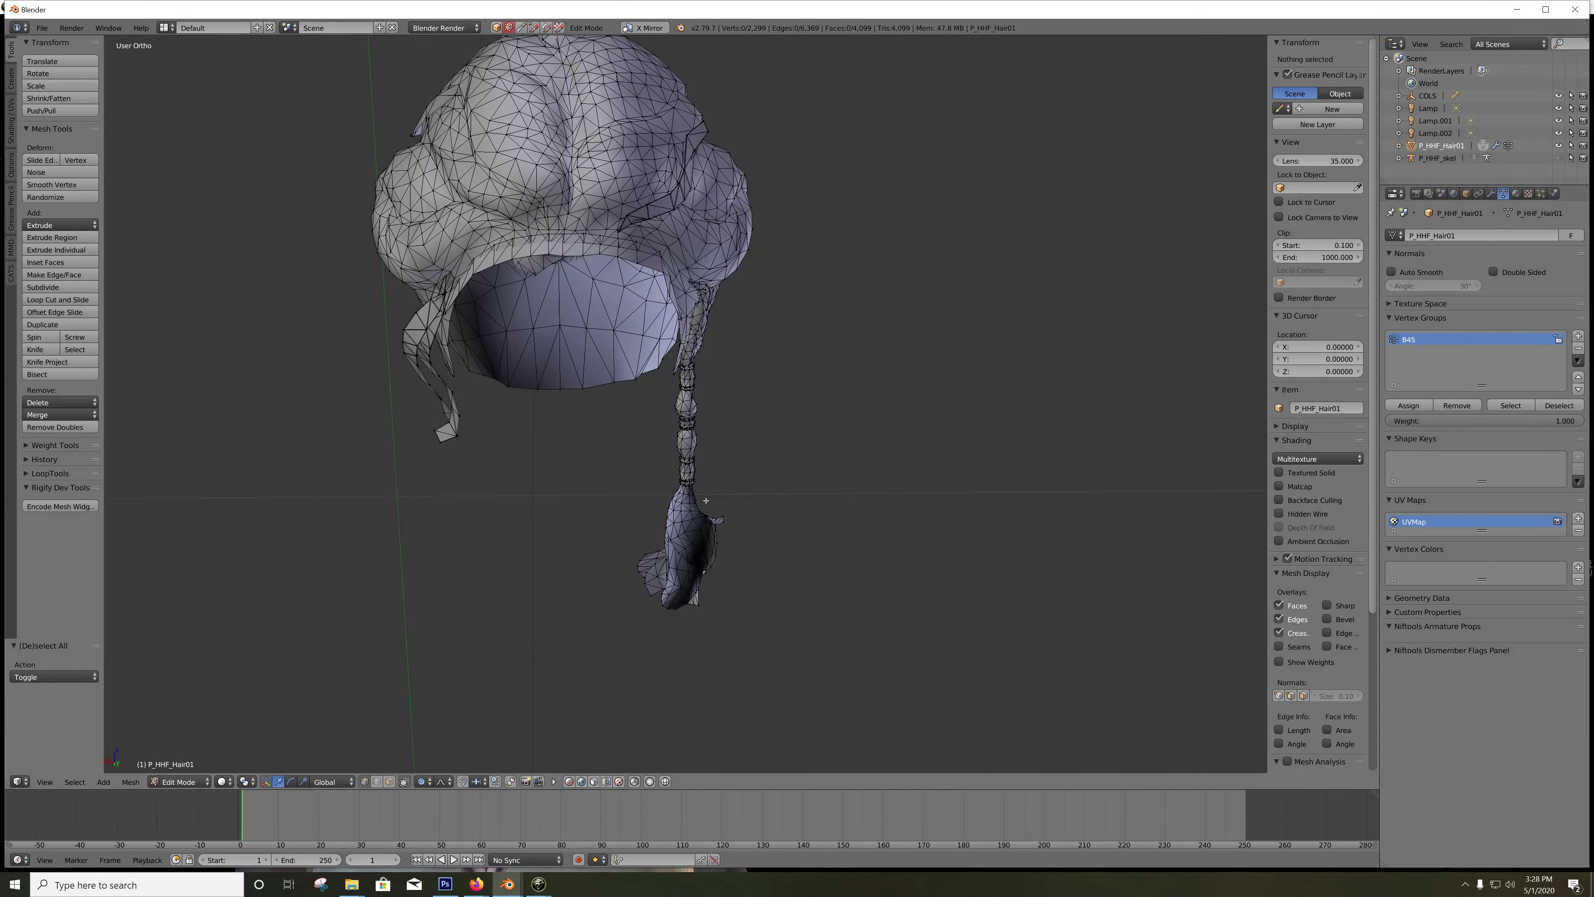
Step: Select the linked tail piece at the end of the side braid, recalculate its normals, and clear the selection
scroll(712, 506, "up", 2)
key("ctrl+KP_1")
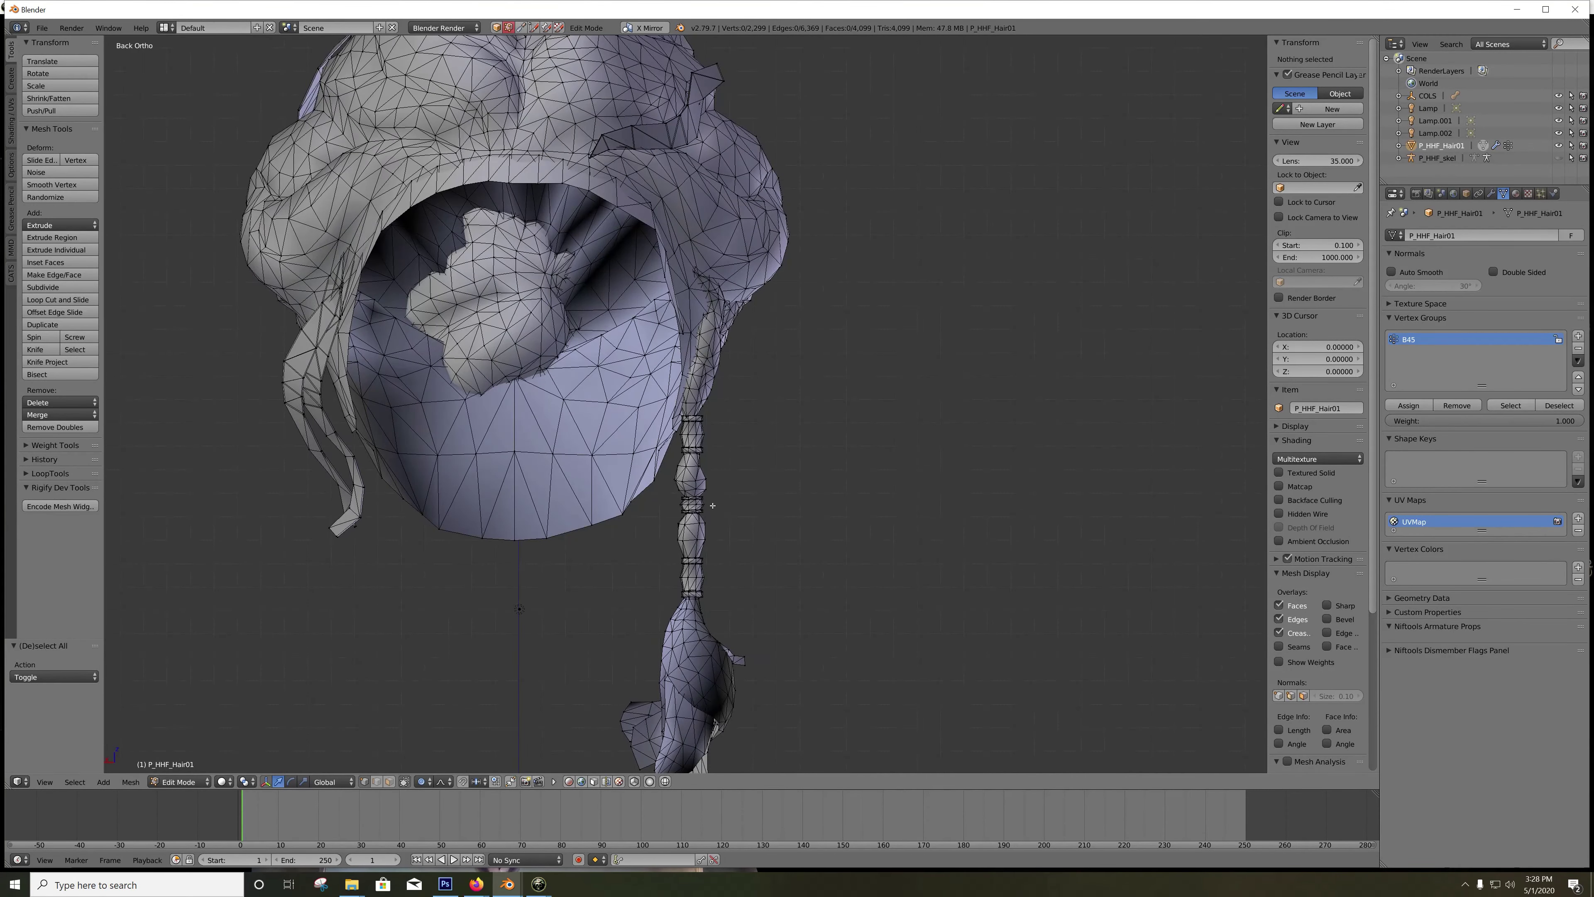
left_click_drag(713, 506, 738, 481)
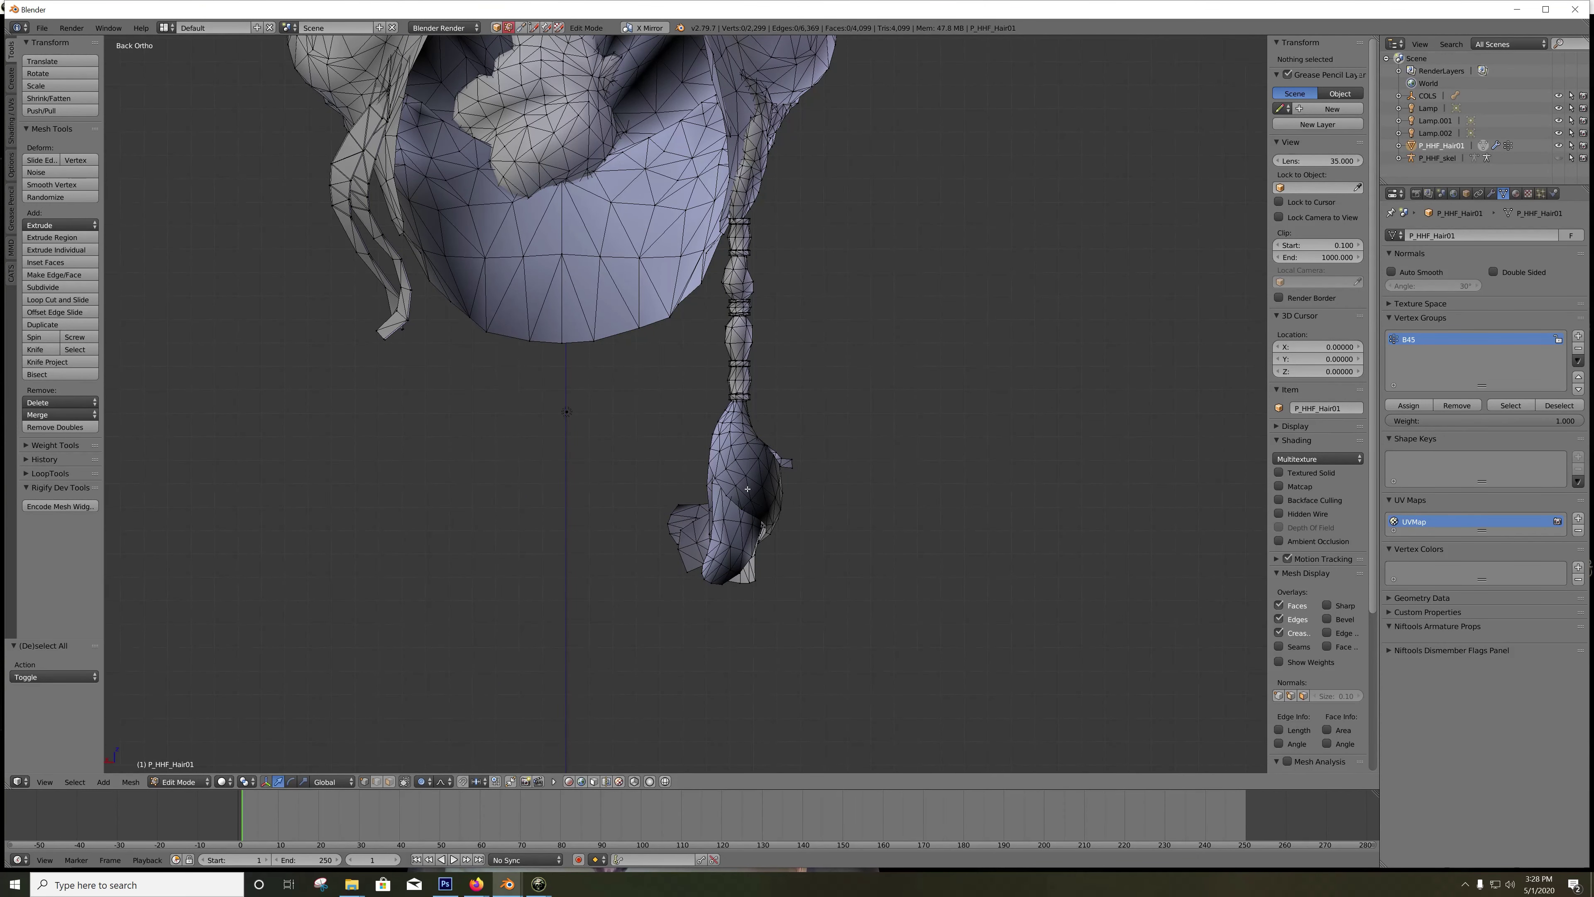
key("l")
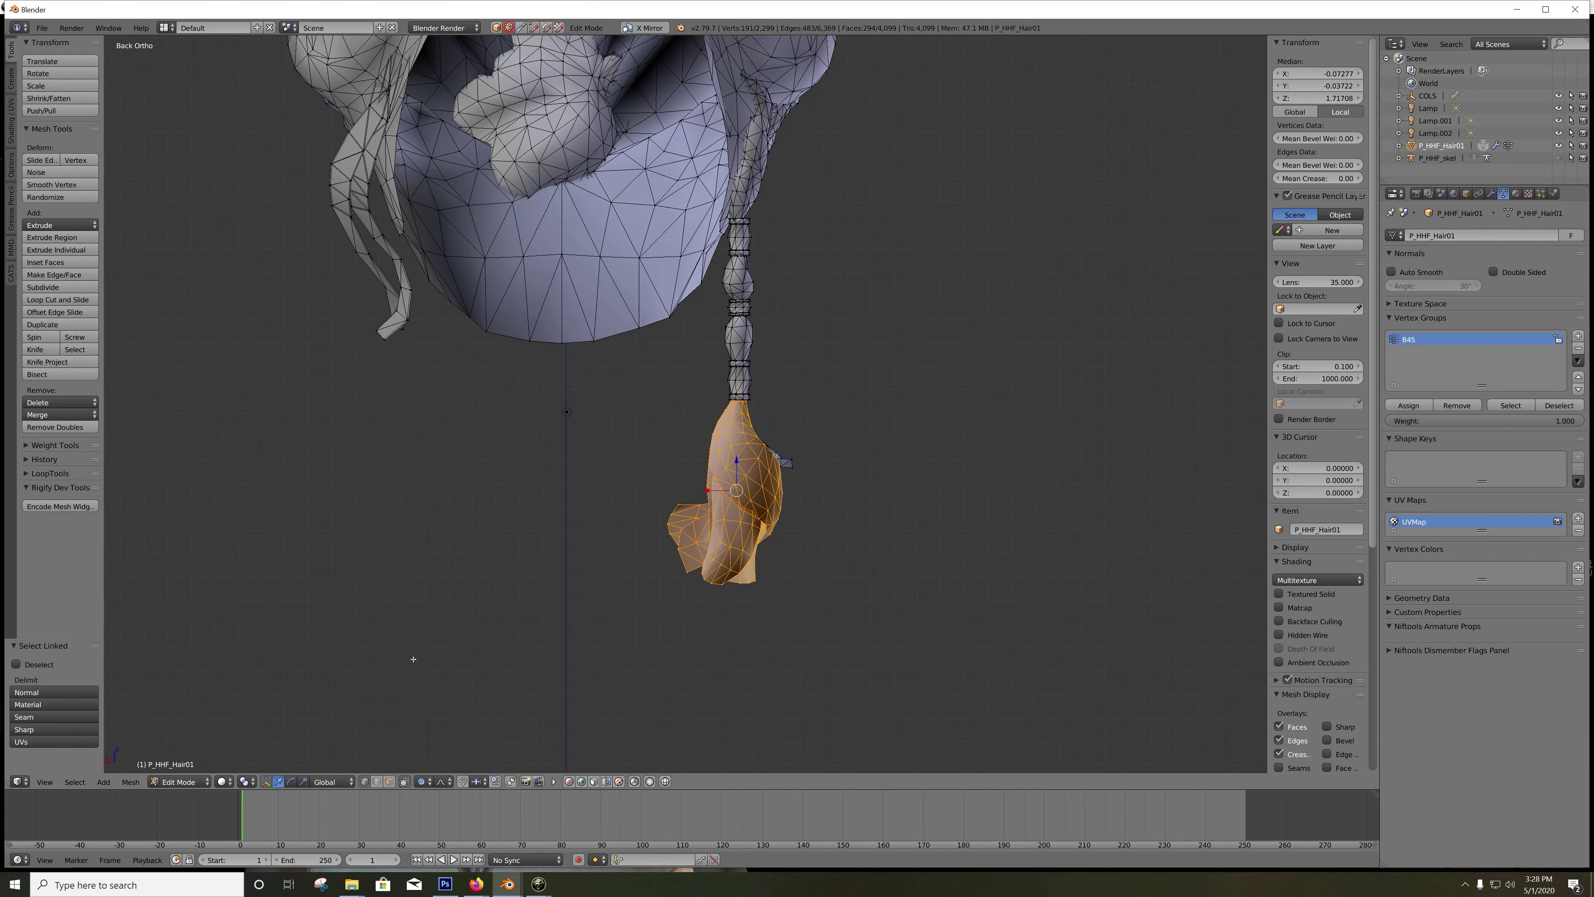
key("ctrl+n")
left_click(37, 664)
left_click(35, 662)
key("a")
left_click_drag(522, 612, 705, 598)
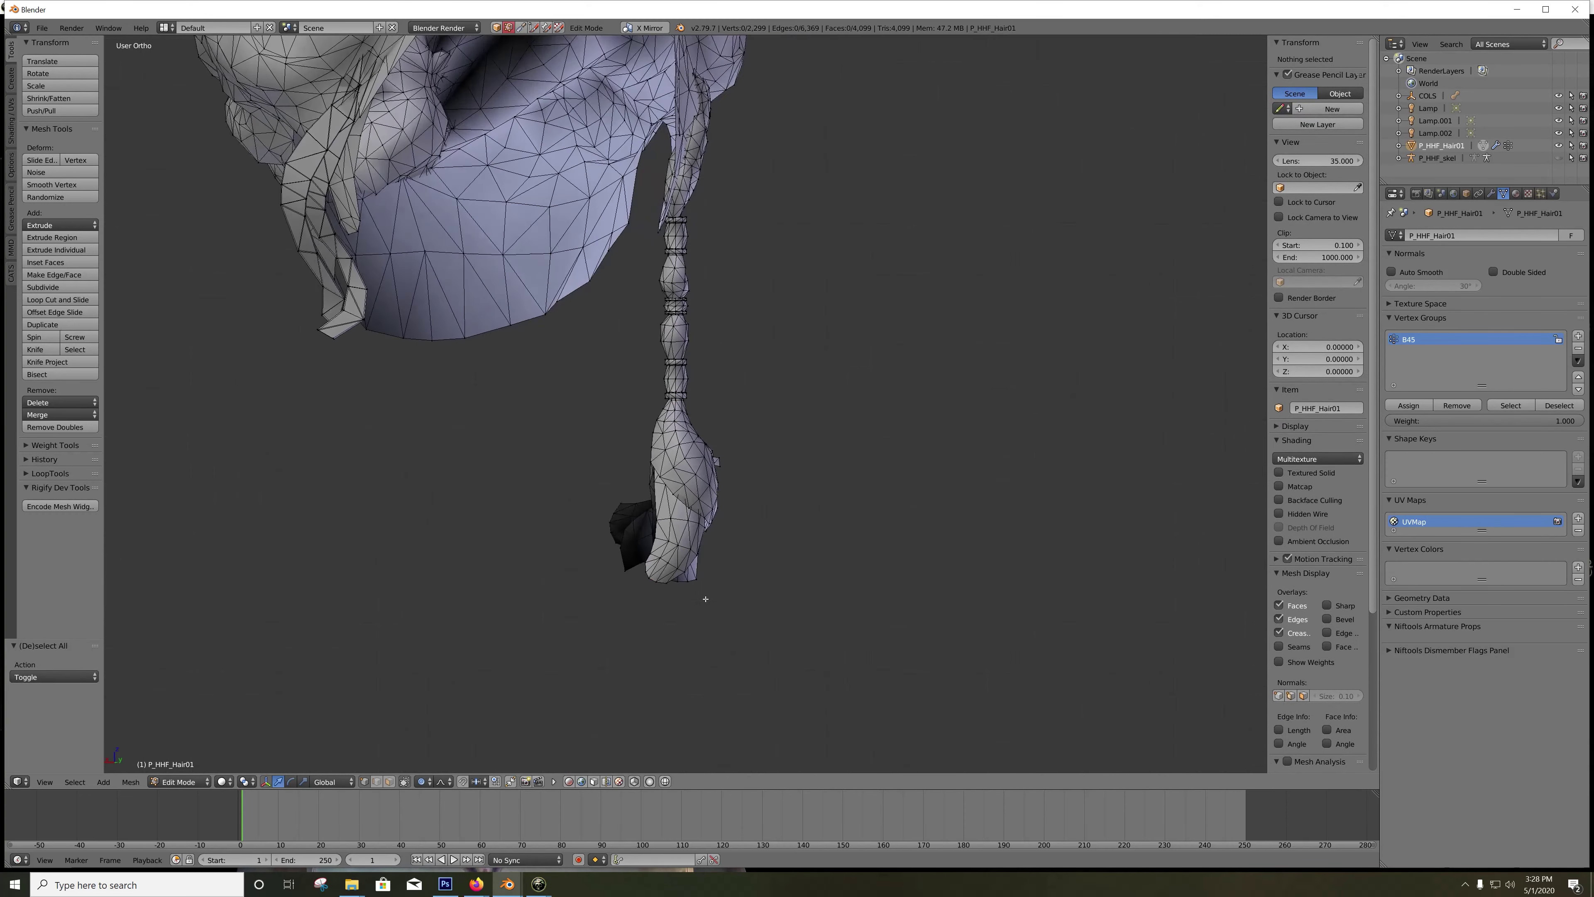
Step: Highlight the linked strands of the braid's tail, clear the selection, and examine their face shading up close
scroll(678, 598, "up", 5)
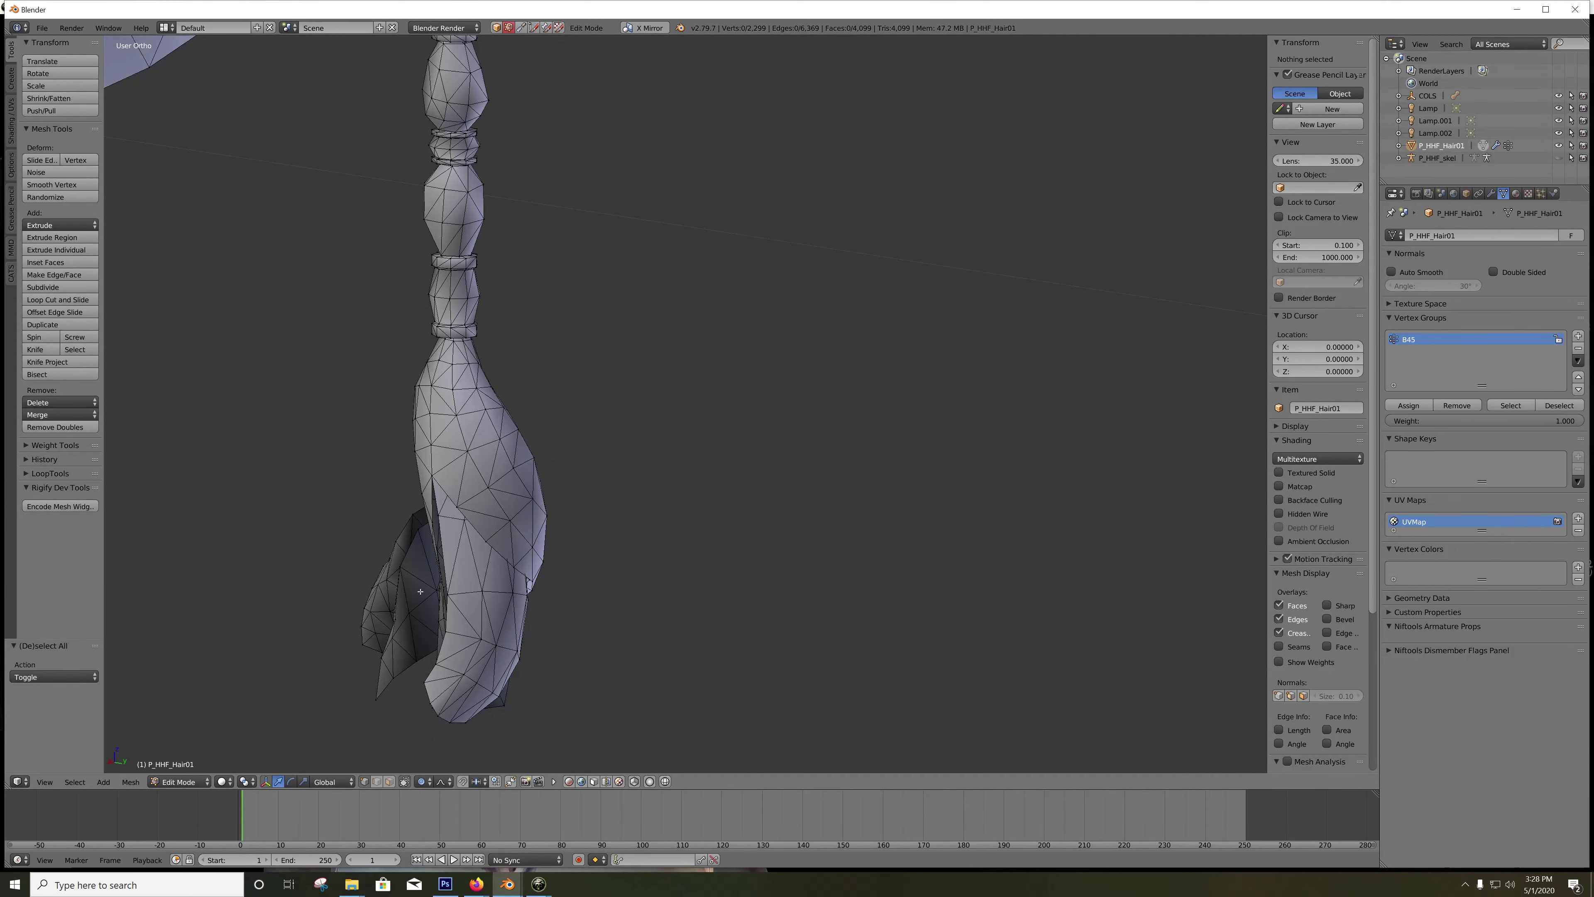
key("l")
key("l")
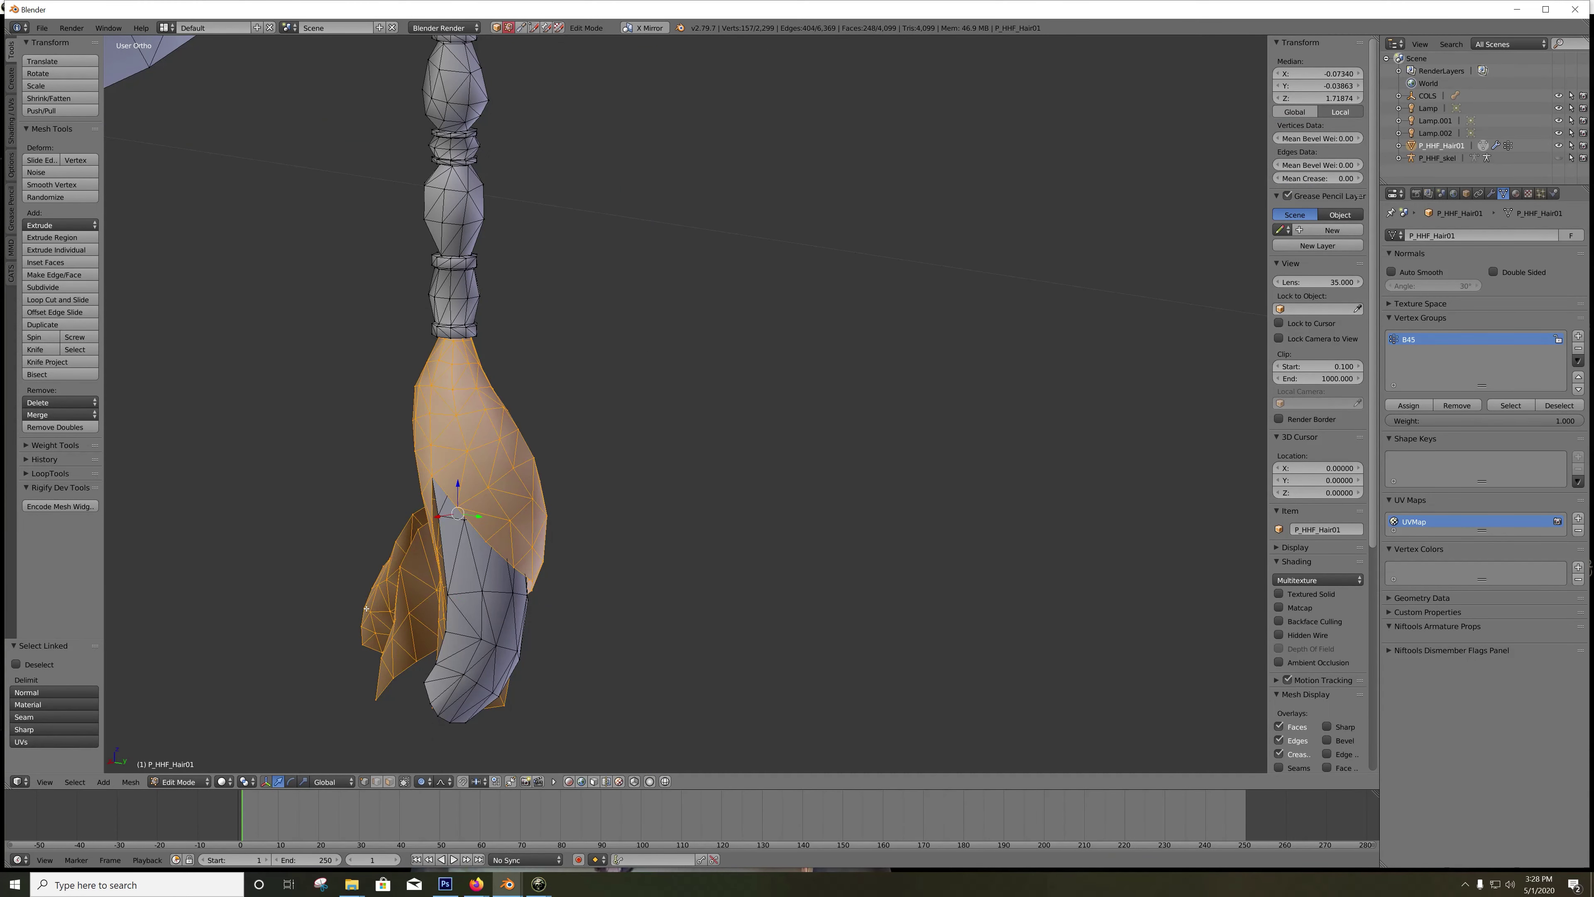
key("a")
left_click_drag(397, 614, 669, 604)
scroll(575, 651, "up", 3)
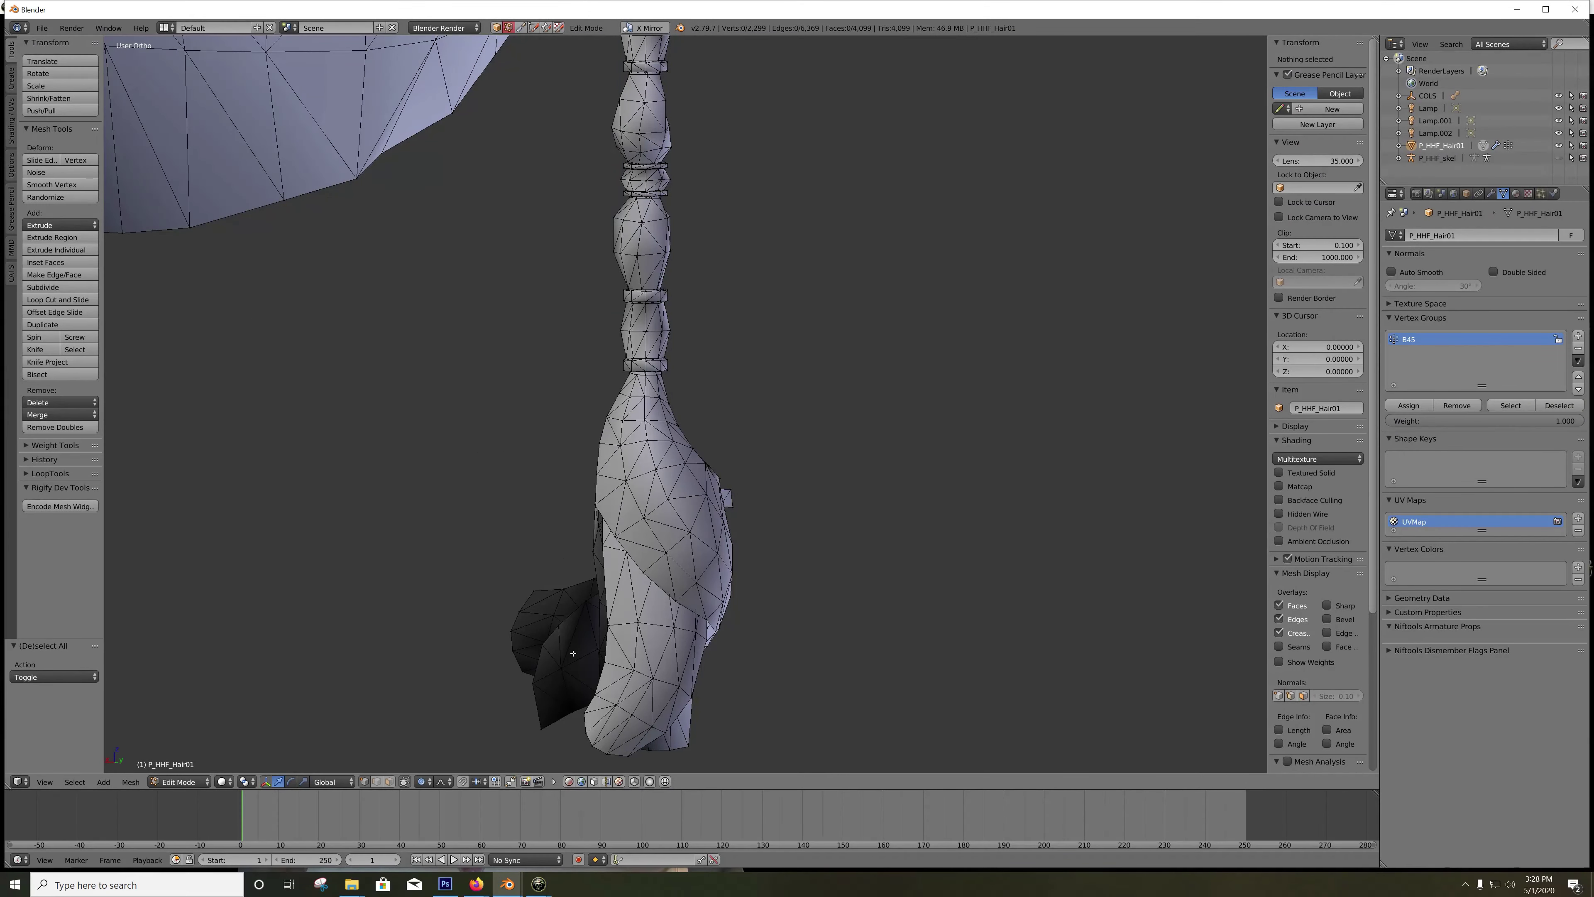
Step: Select the small linked flap beside the braid's tail, disable proportional editing, and try moving the flap
key("l")
key("g")
key("Escape")
left_click(426, 781)
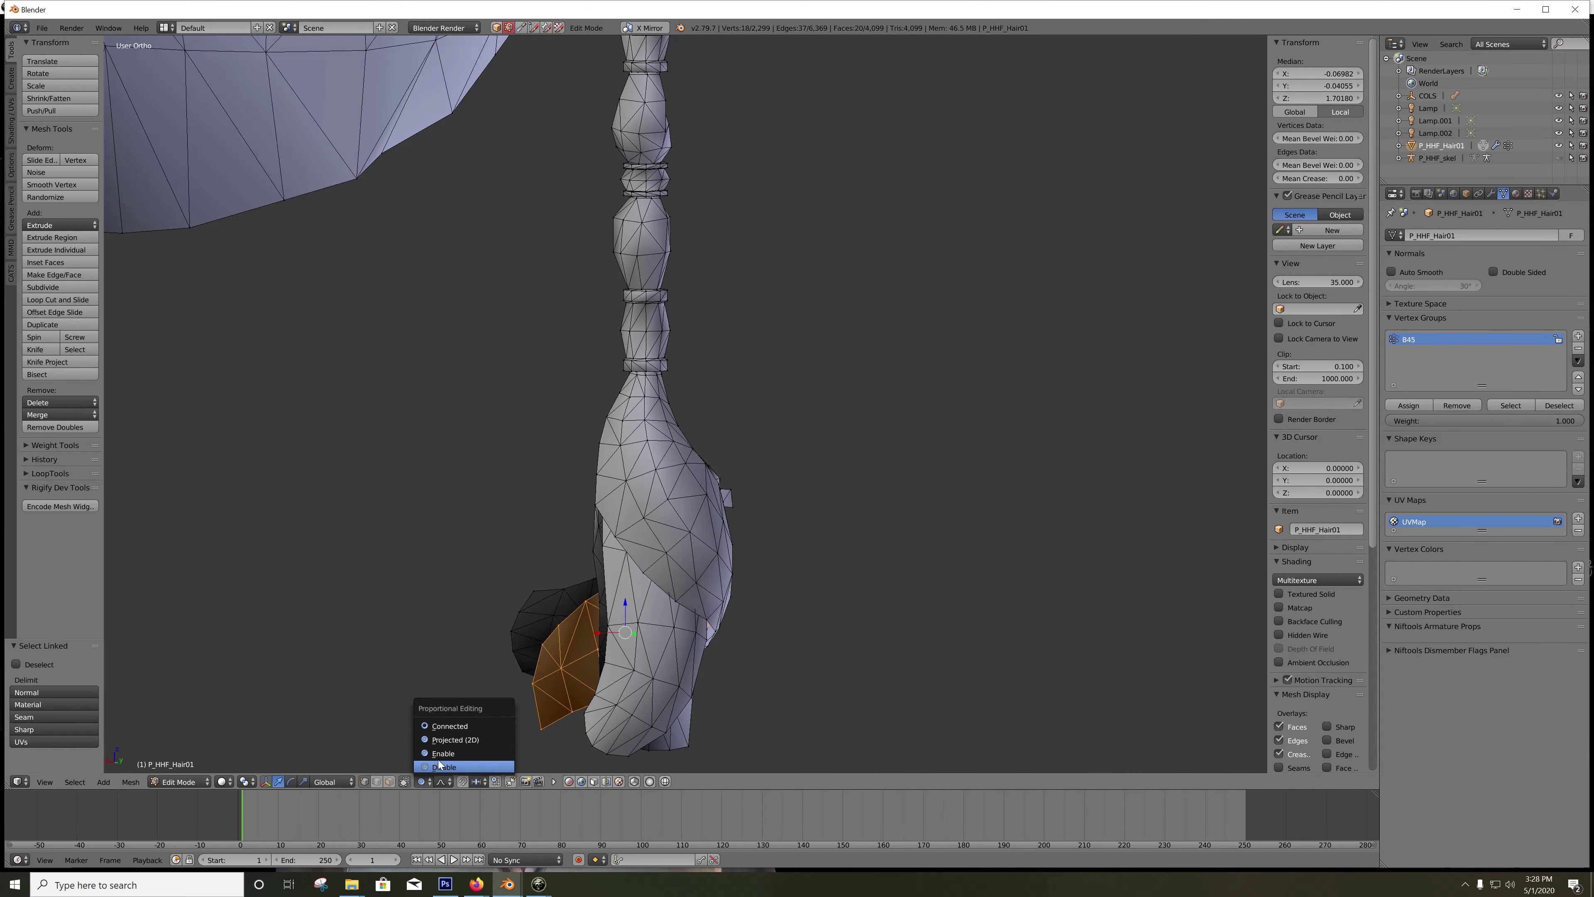
left_click(439, 761)
key("r")
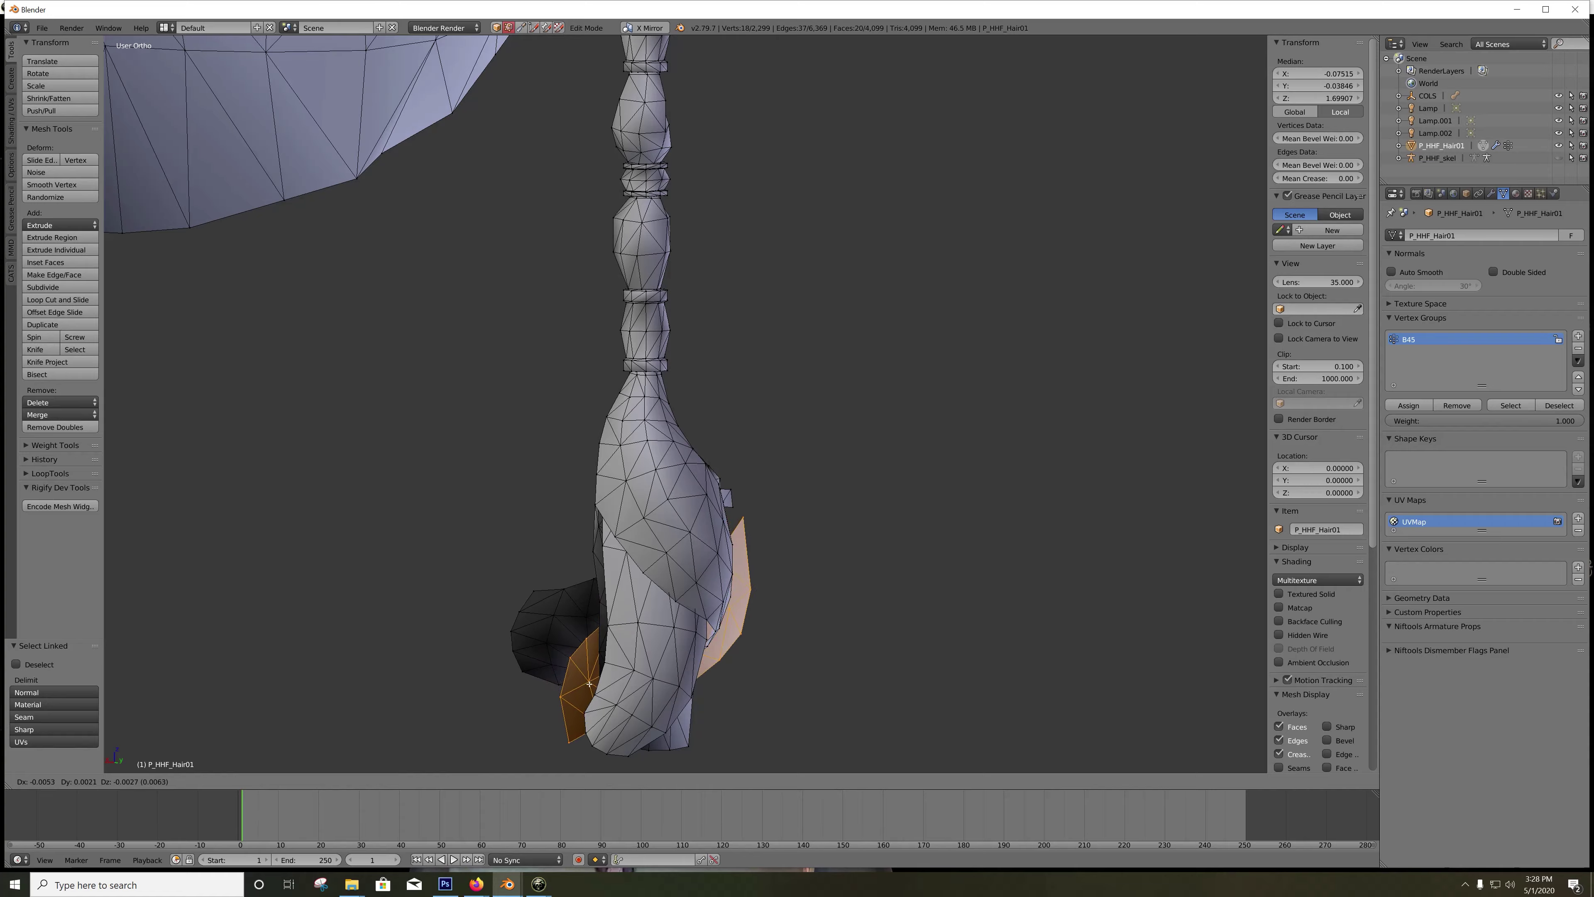
key("Escape")
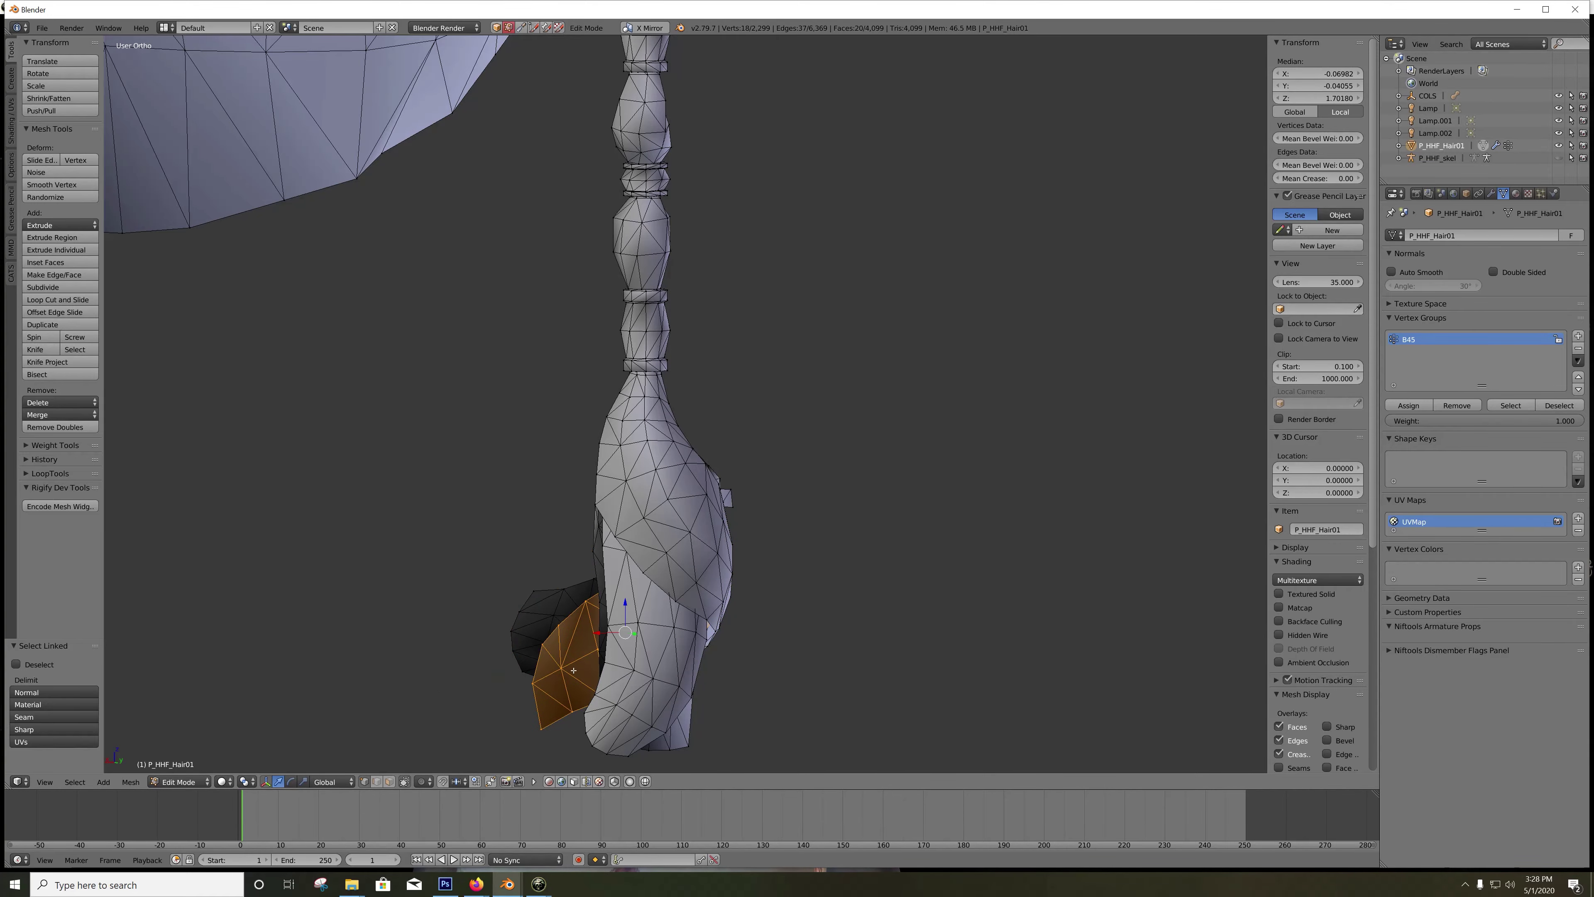
Step: Show the hair in textured shading and examine the braid's tail and the back of the hairstyle
left_click_drag(689, 652, 955, 547)
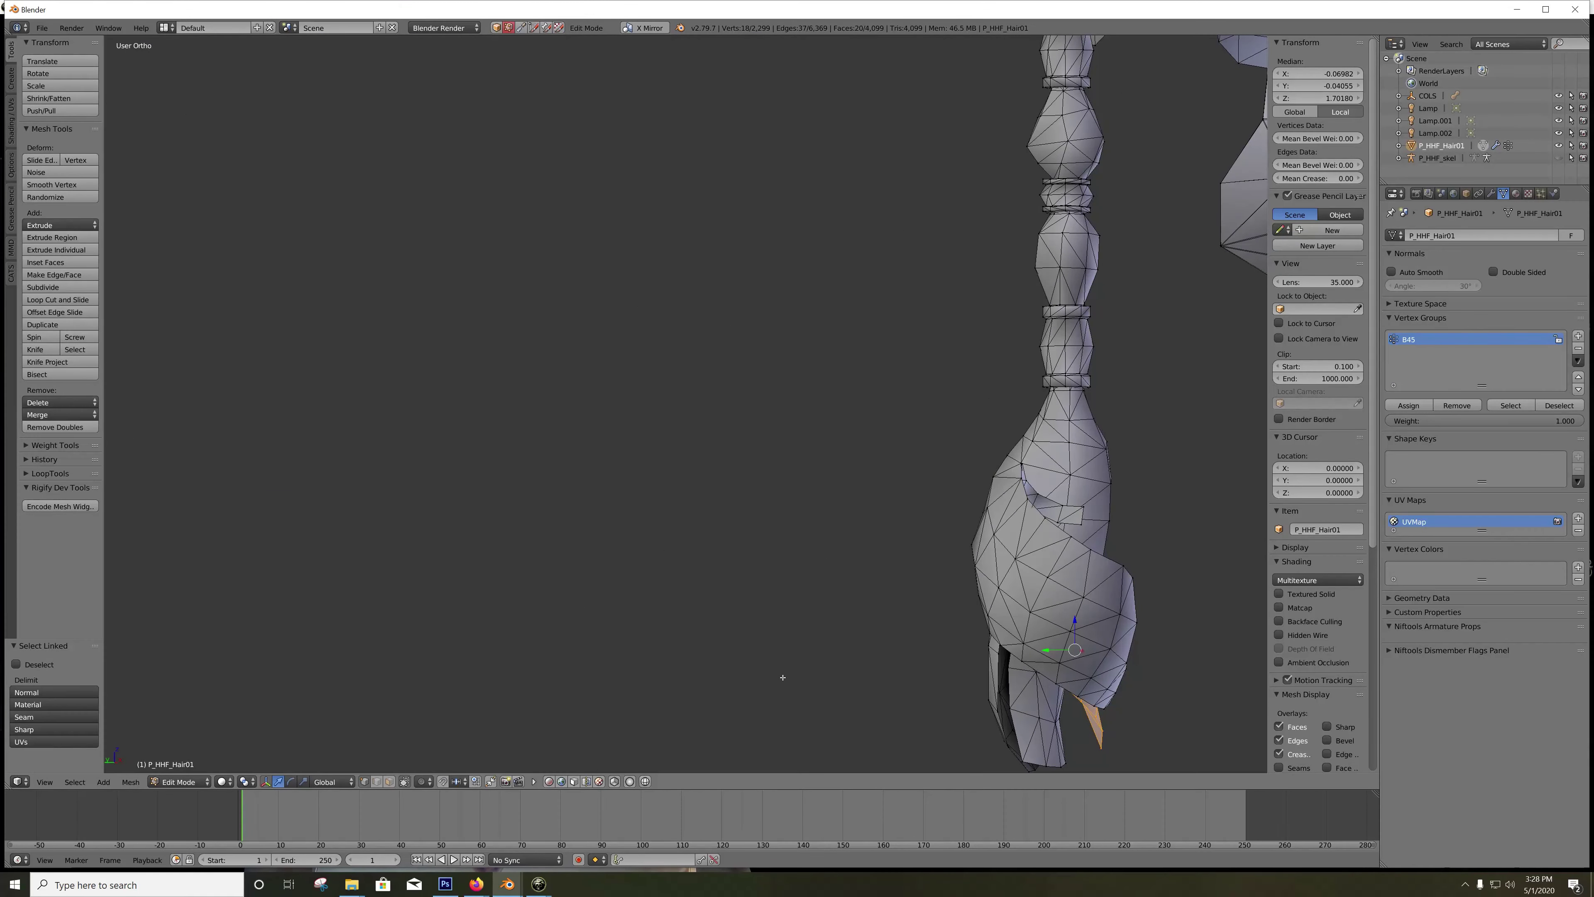
left_click(224, 781)
left_click(251, 725)
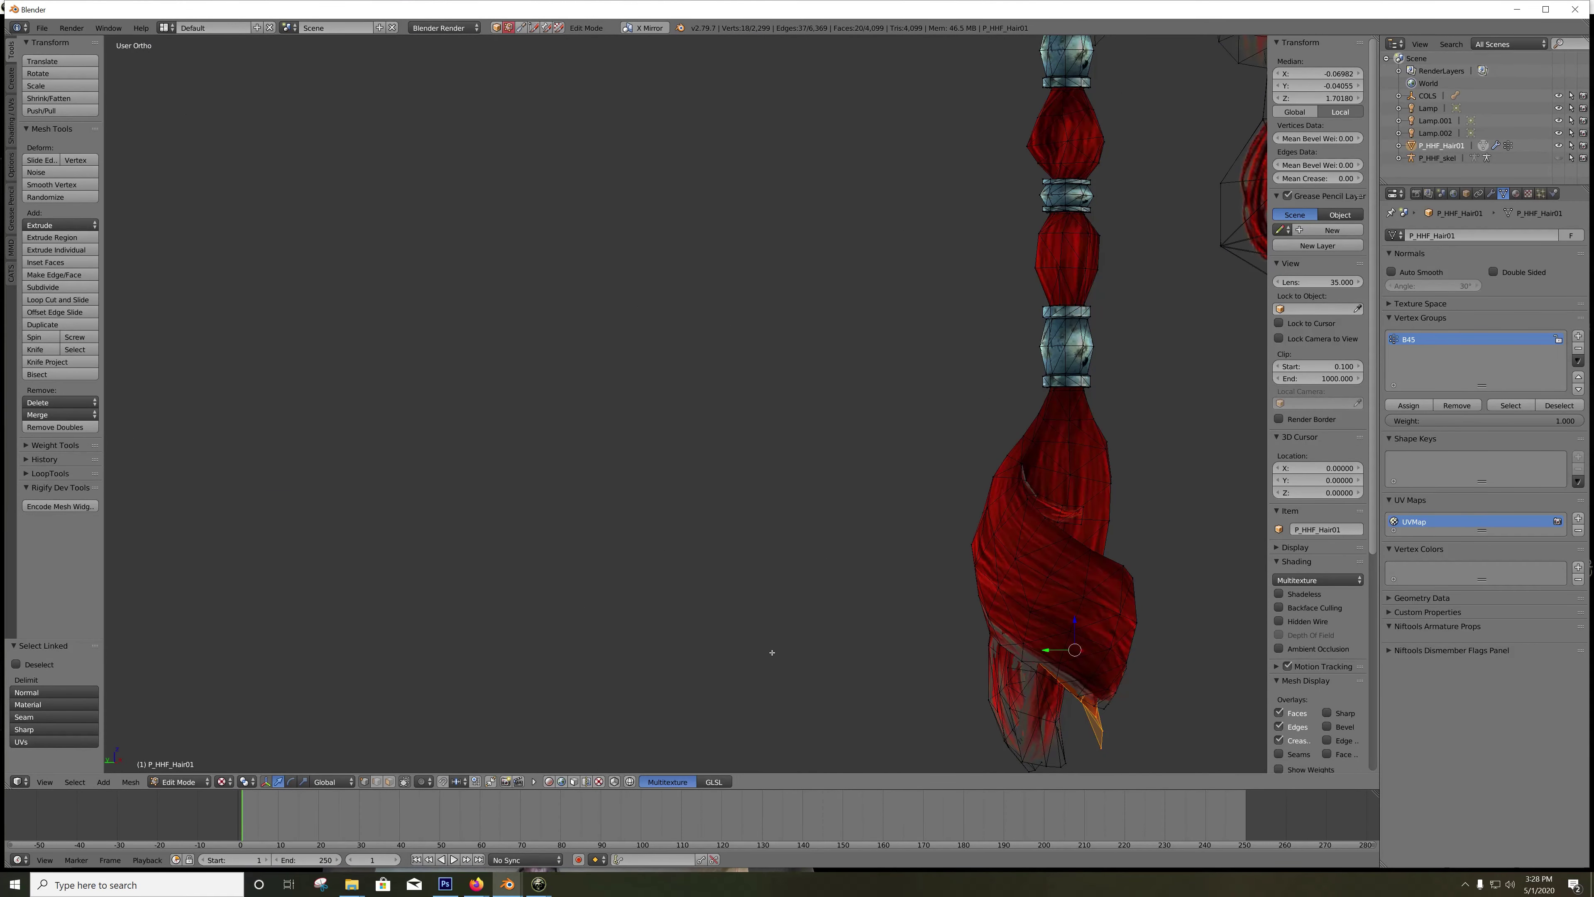
left_click_drag(853, 652, 682, 644)
left_click_drag(326, 664, 427, 613)
scroll(498, 570, "down", 5)
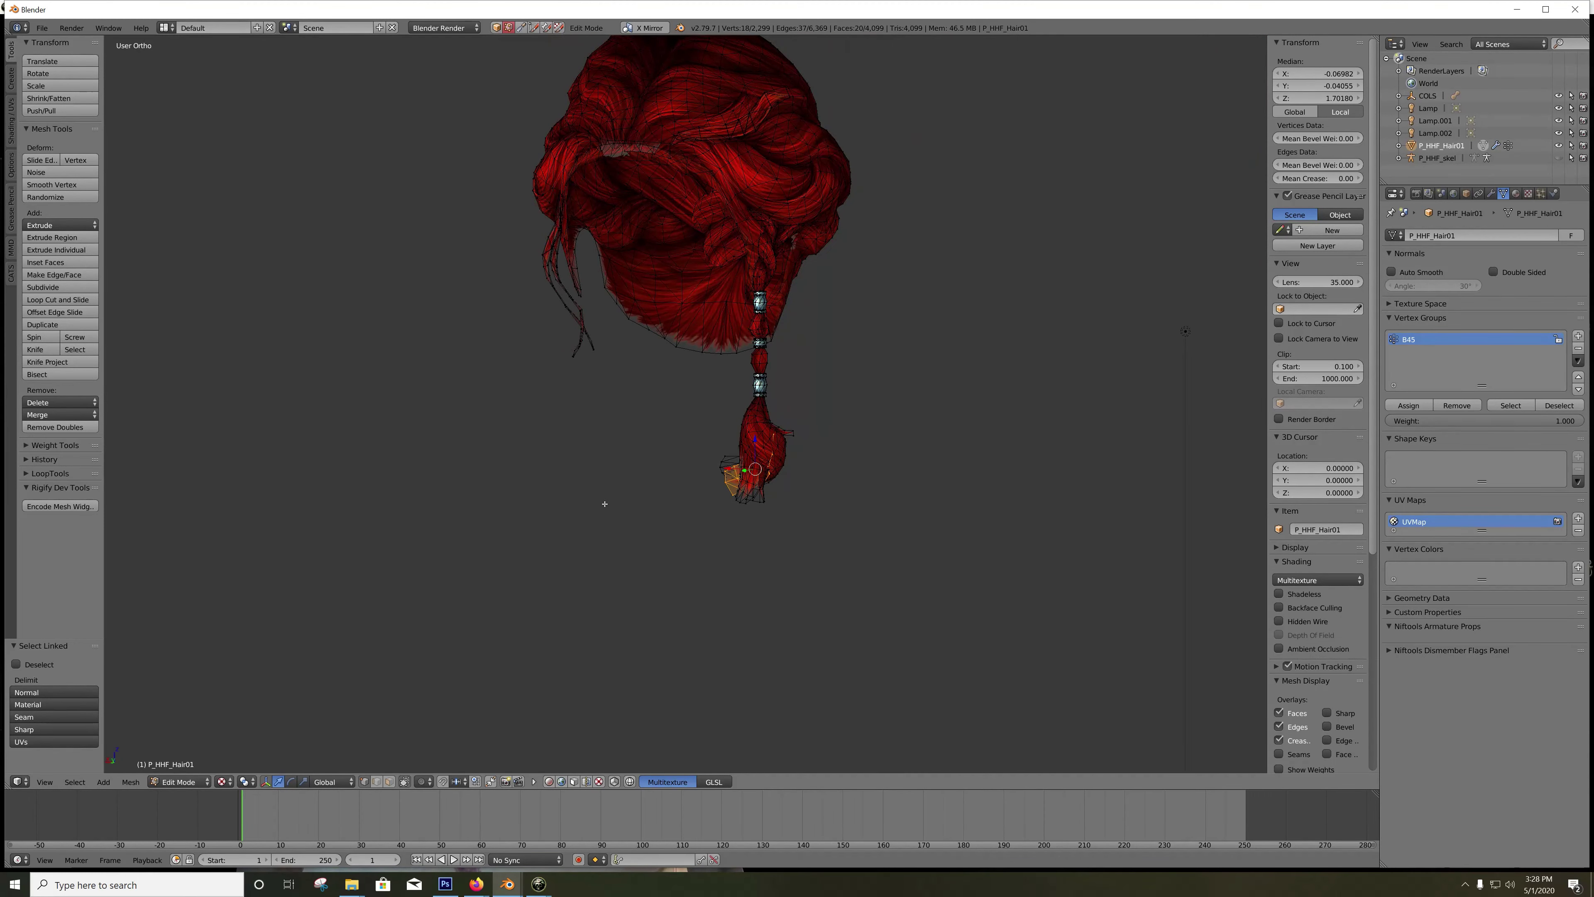
key("ctrl+KP_1")
left_click_drag(538, 369, 555, 471)
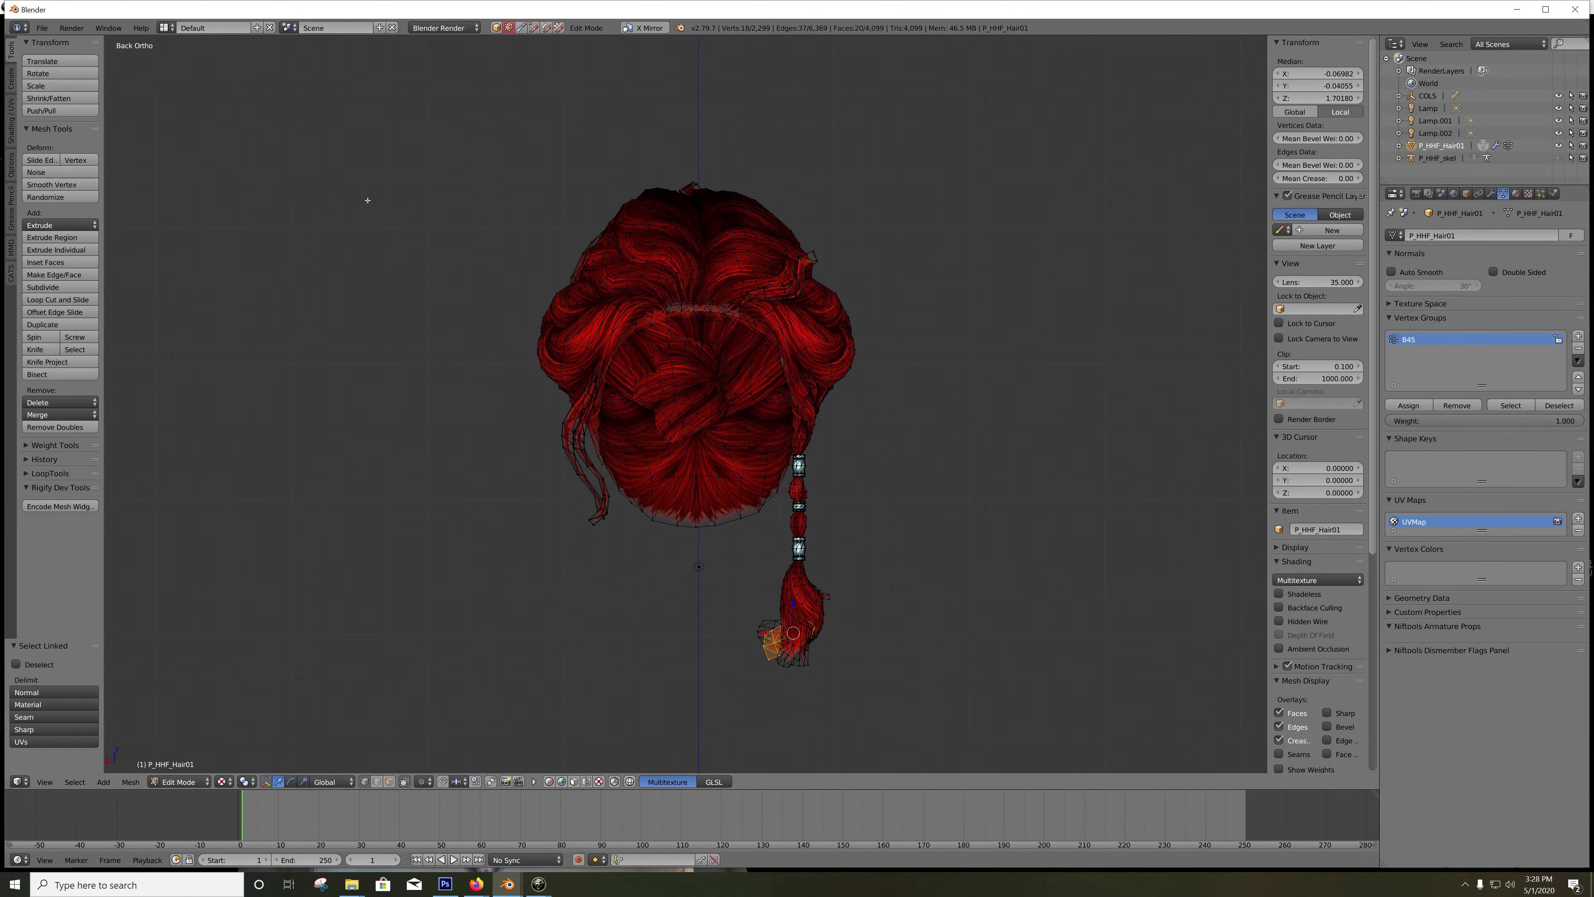
scroll(816, 311, "up", 6)
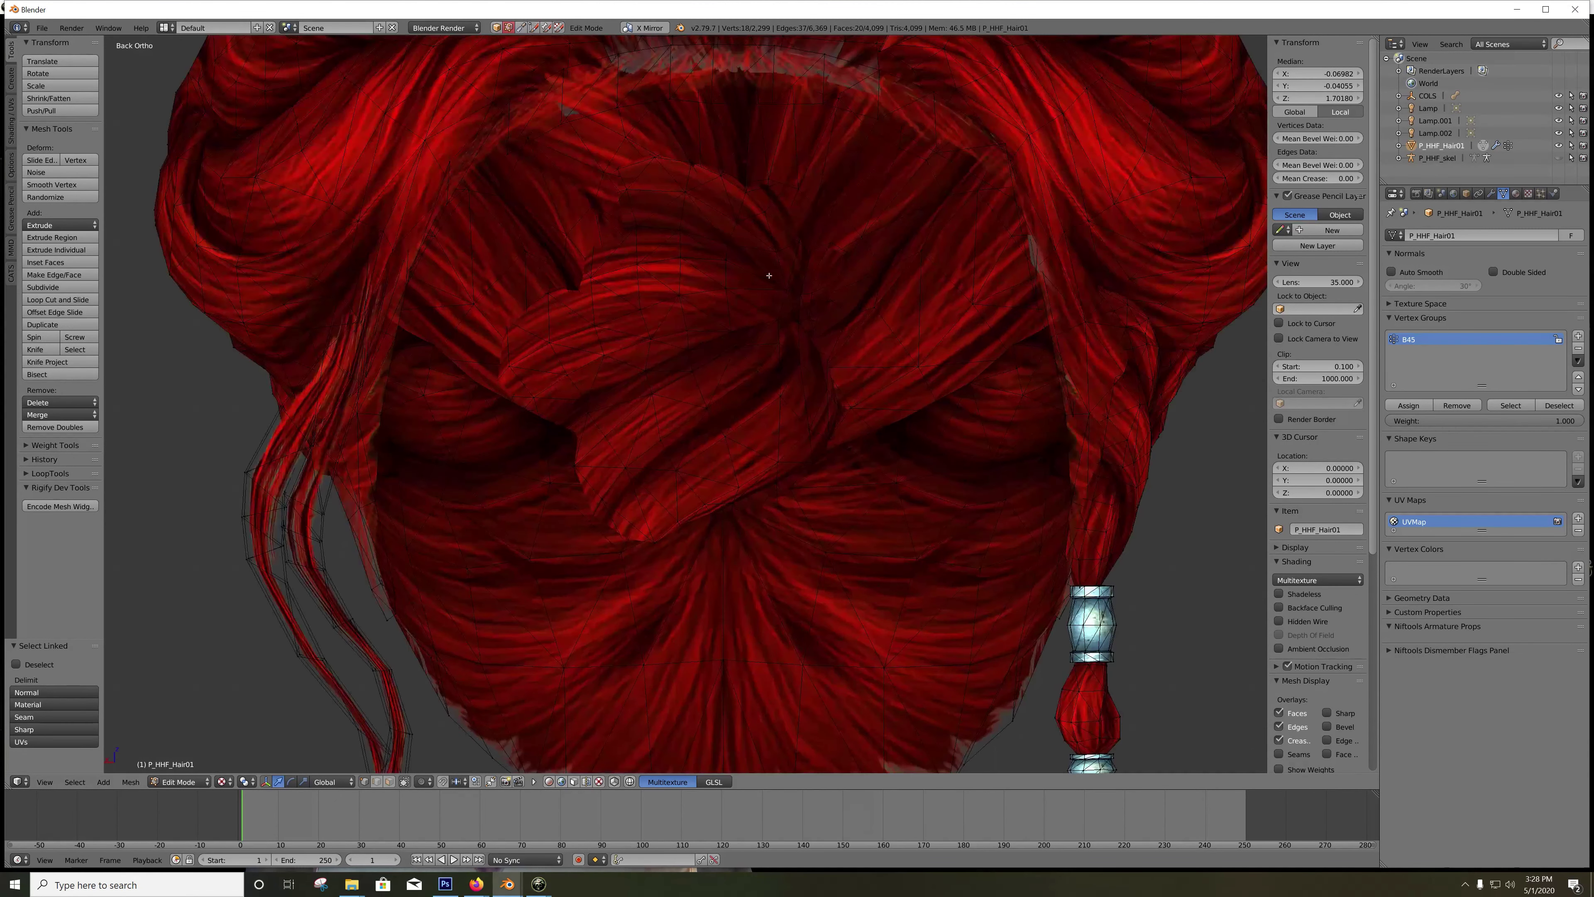
scroll(557, 119, "down", 3)
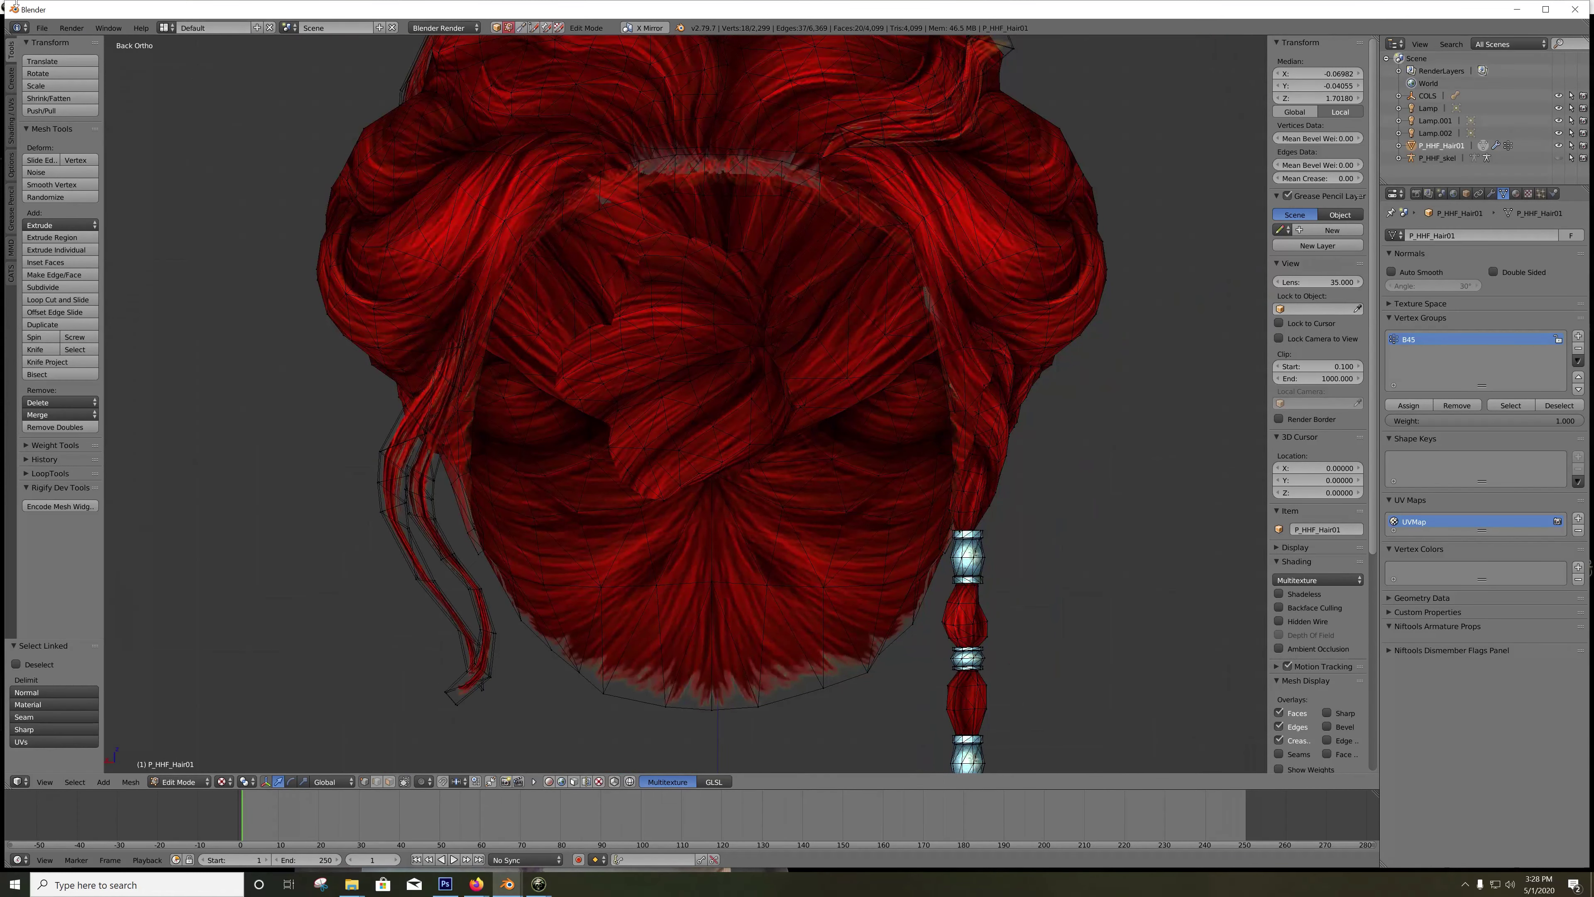
Step: Export the hair as a Neverwinter Nights 2 (.mdb) model over the existing file in the Test Hair folder
left_click(42, 27)
mouse_move(102, 275)
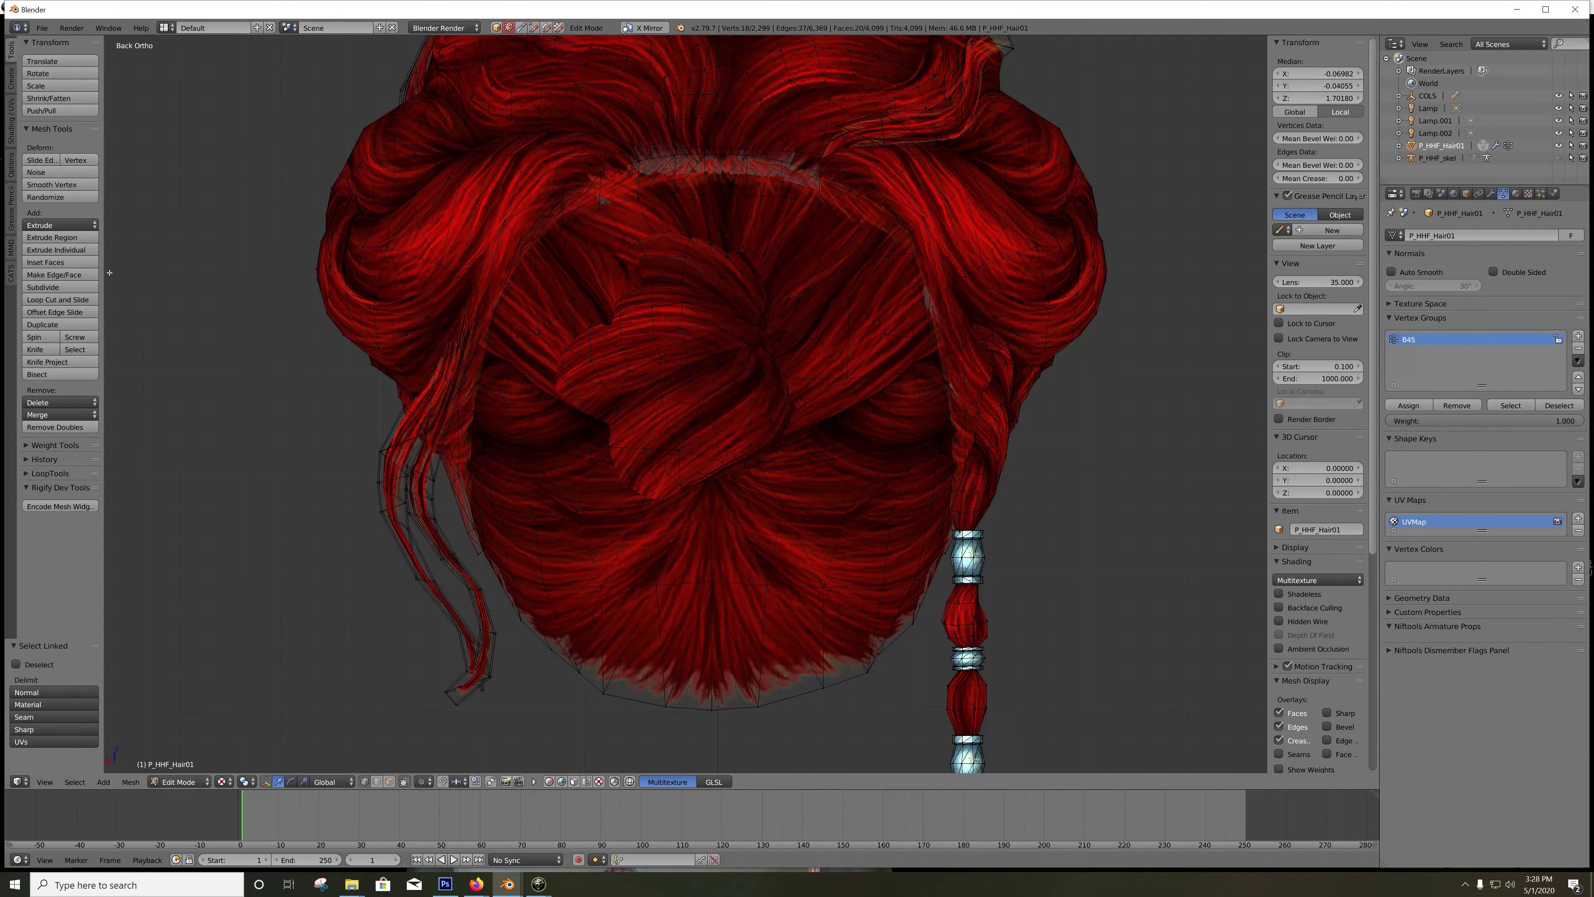
left_click(41, 28)
mouse_move(101, 277)
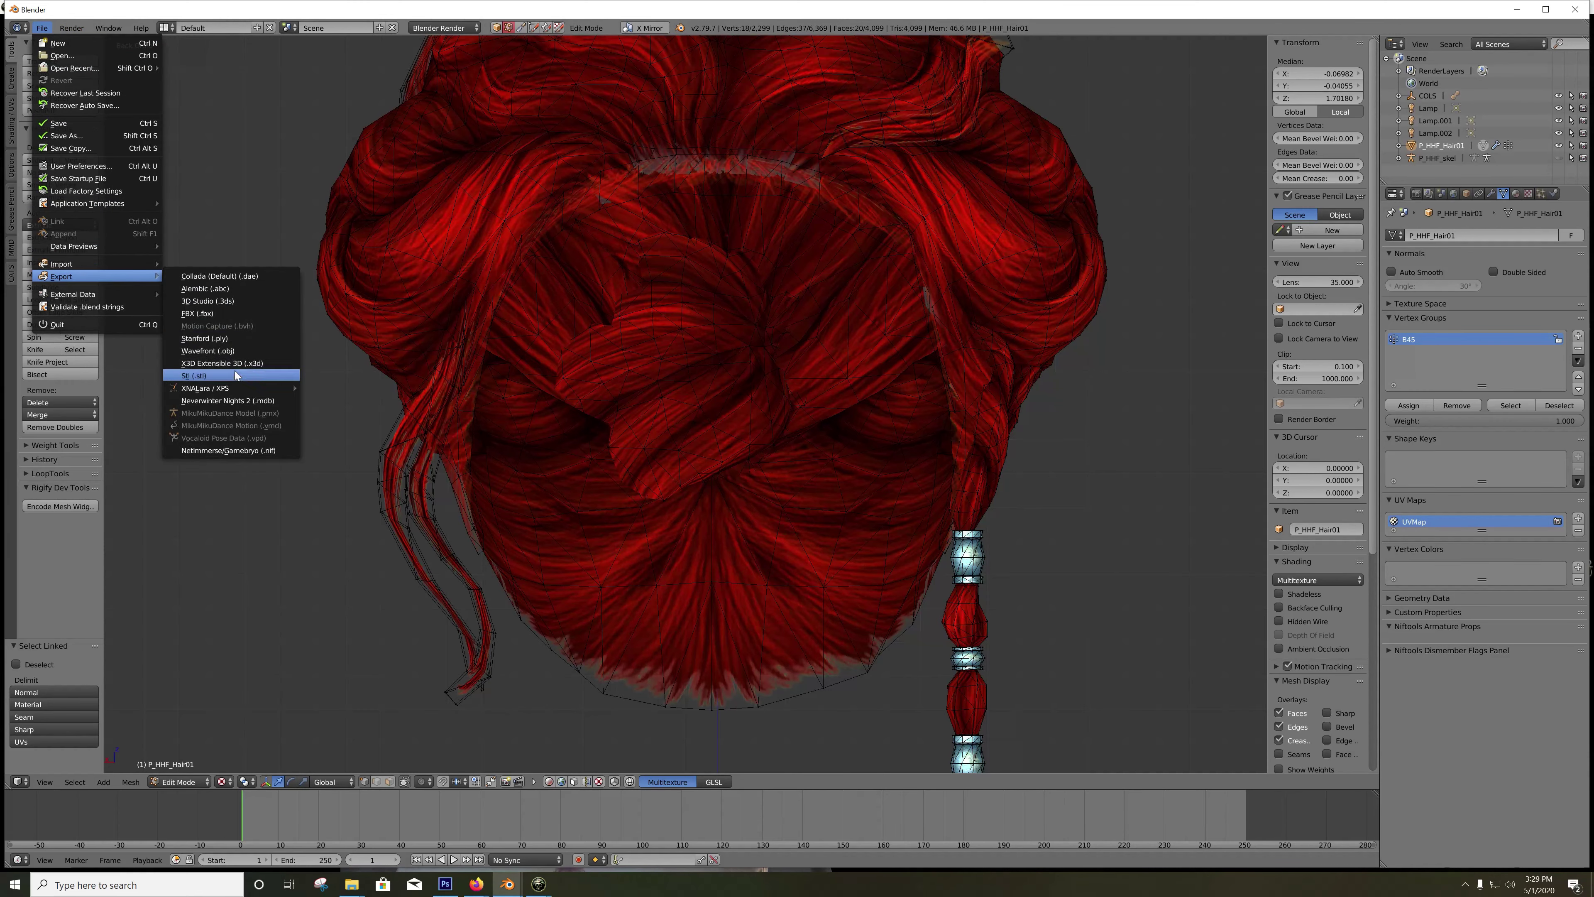
left_click(229, 399)
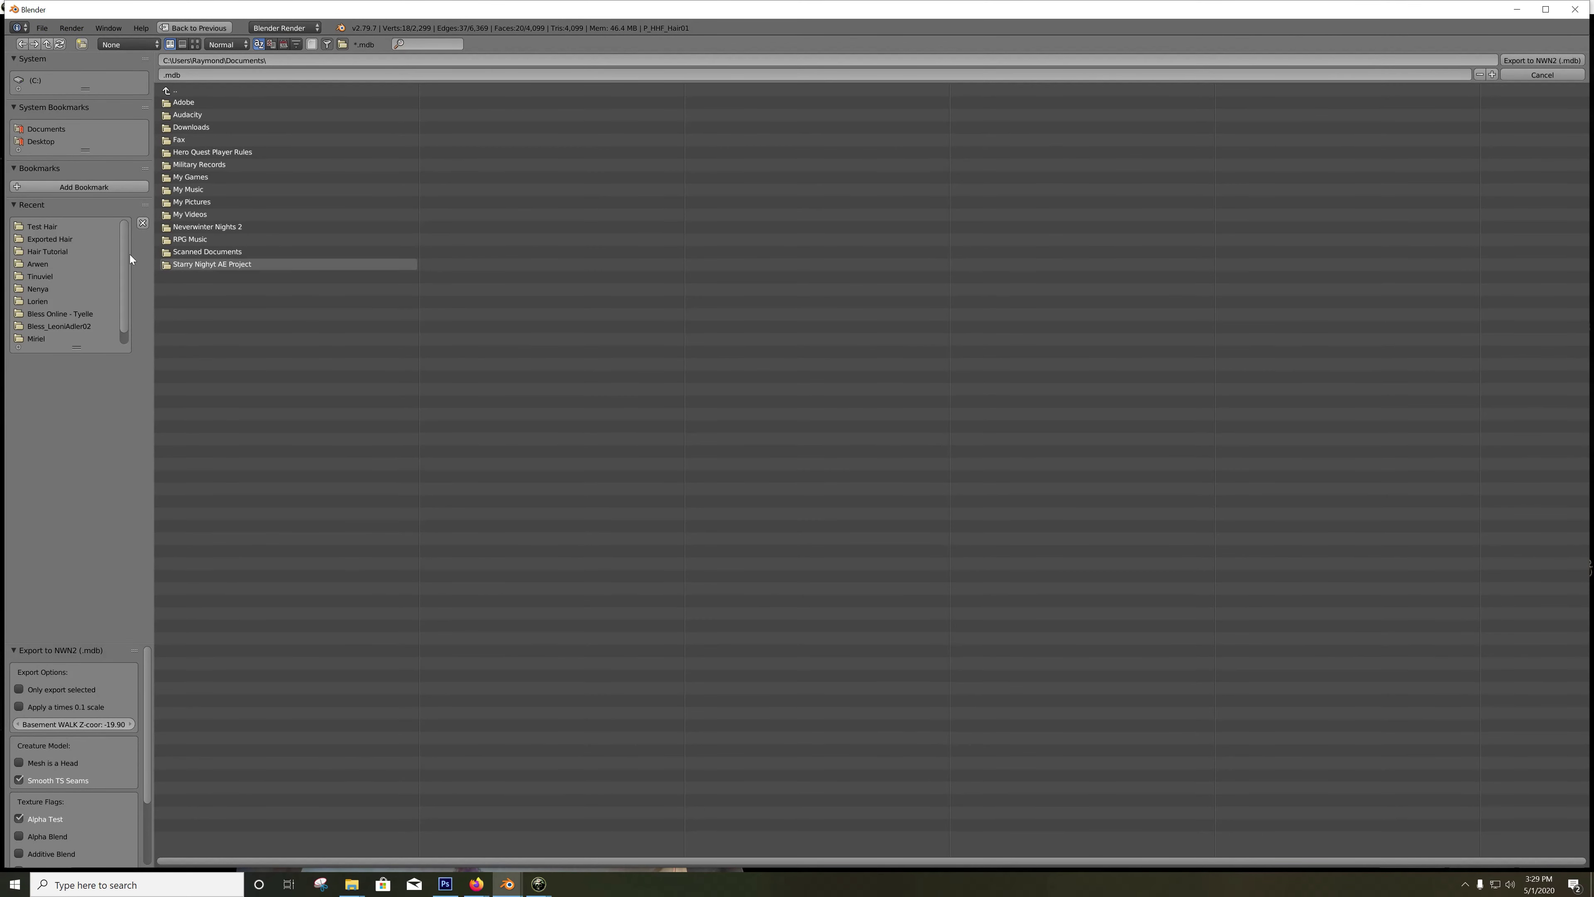
left_click(45, 226)
double_click(317, 103)
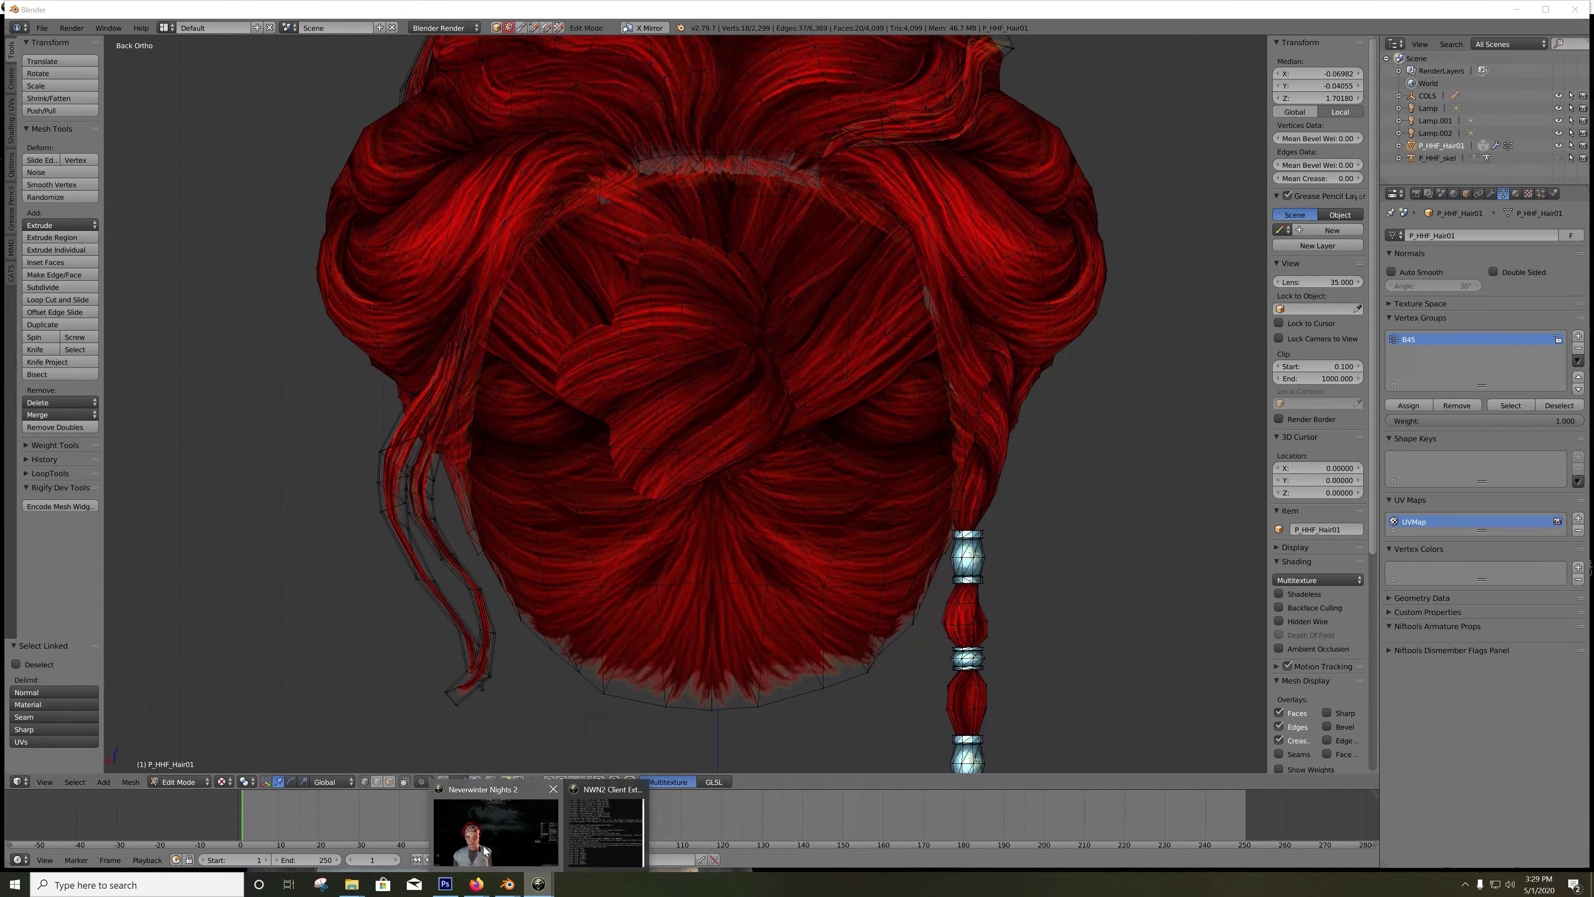
Step: Switch to Neverwinter Nights 2, reload the re-exported hair by choosing male and then female, and inspect it from several angles and at full-body distance
left_click(538, 886)
left_click(1331, 545)
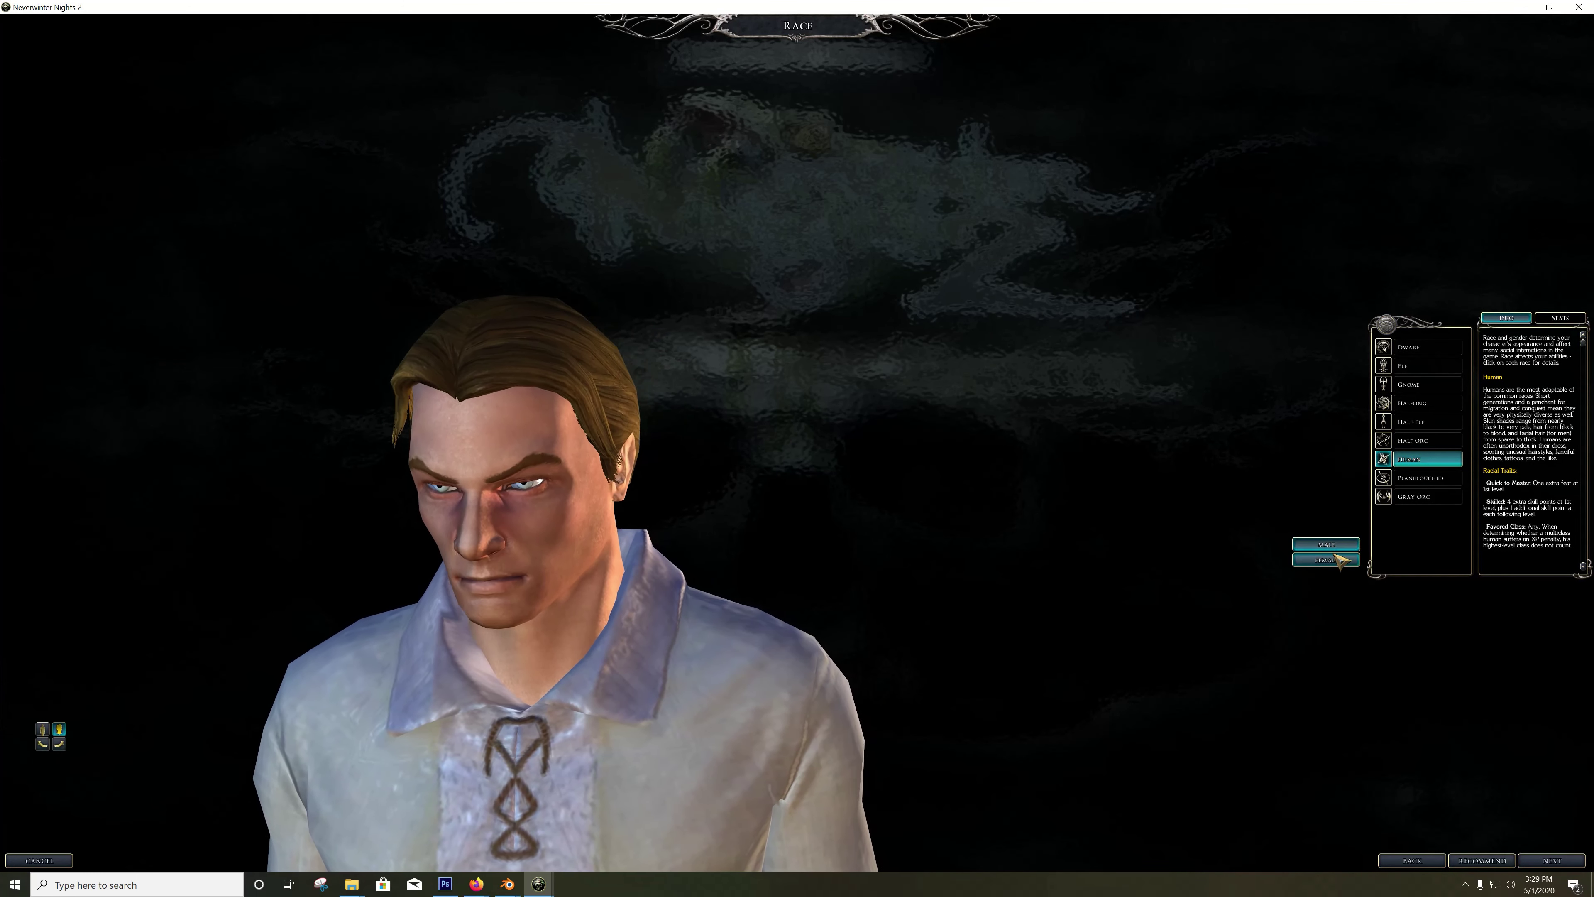
left_click(1341, 560)
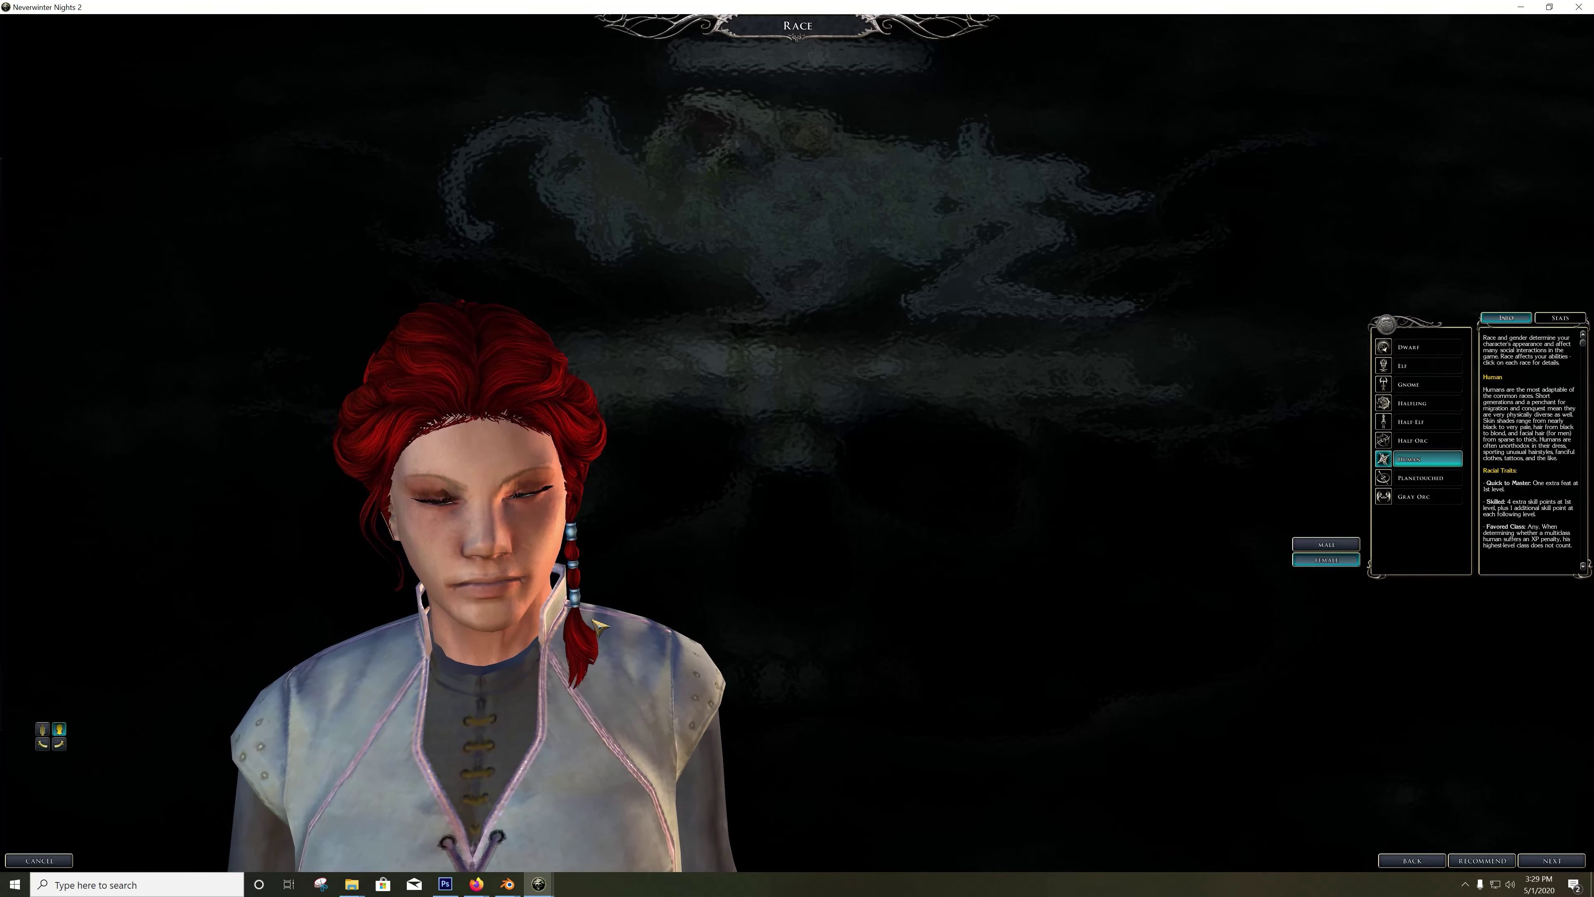
left_click(59, 743)
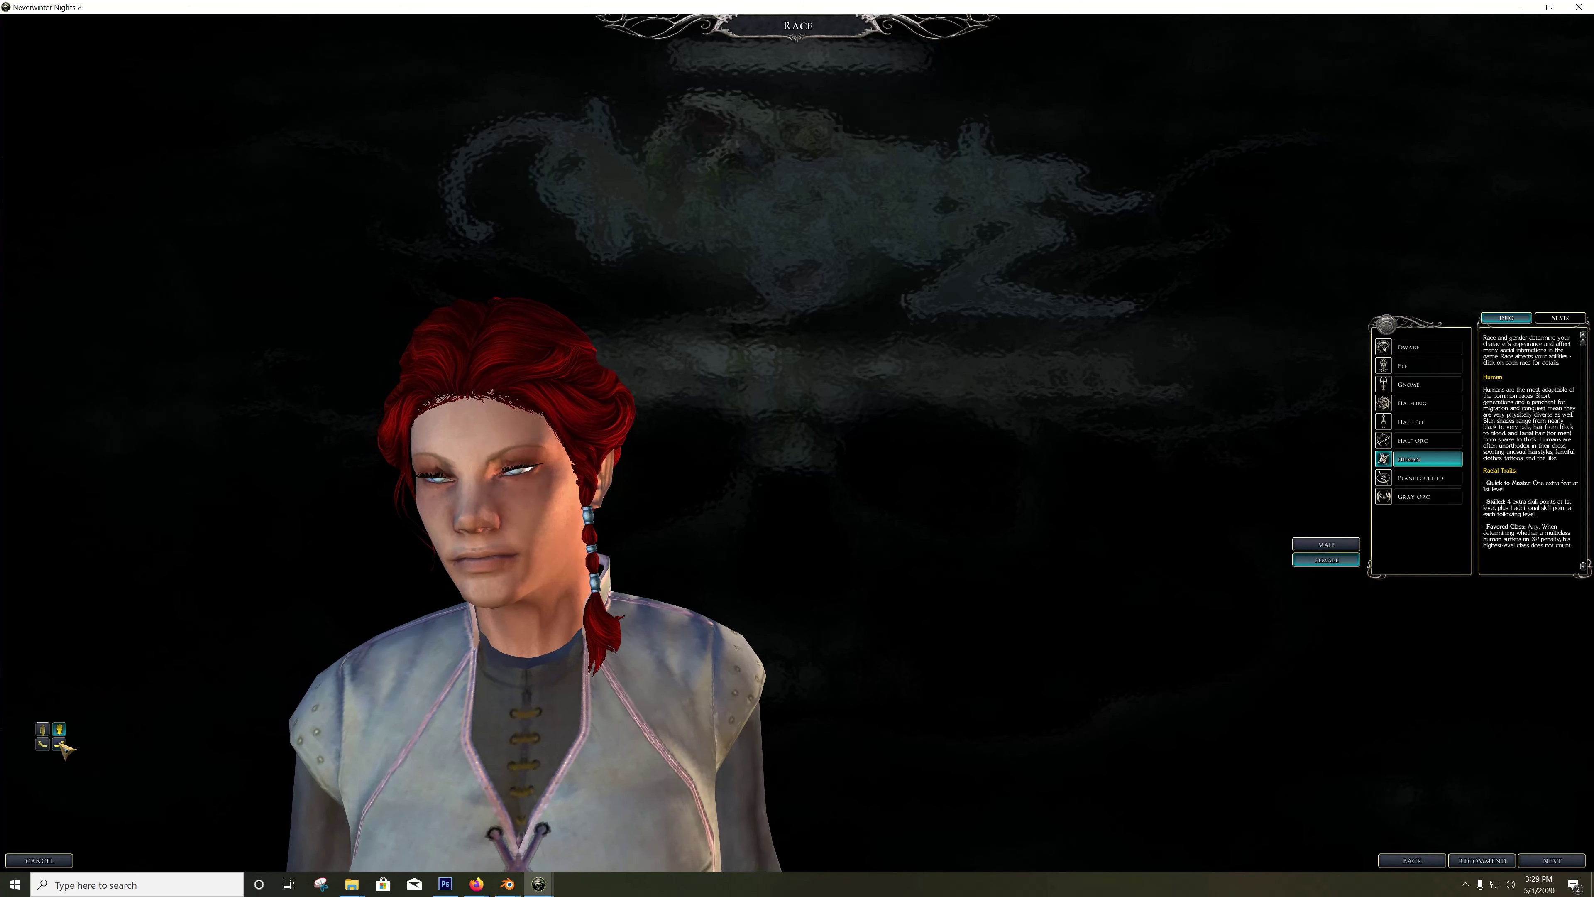
left_click(59, 744)
left_click(59, 743)
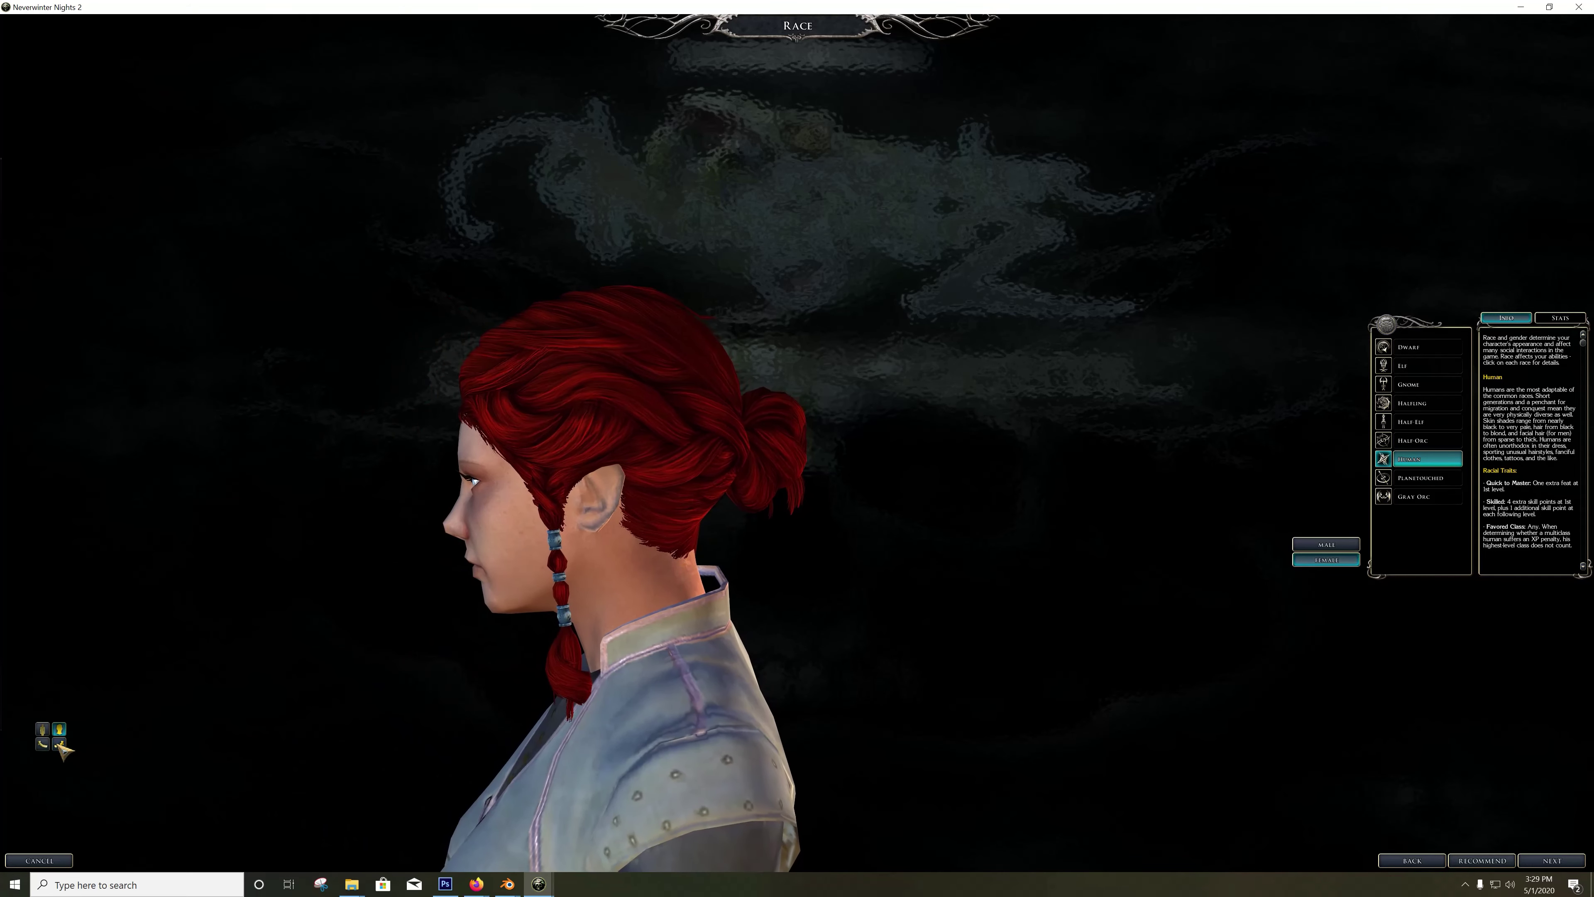
left_click(59, 743)
scroll(56, 743, "down", 5)
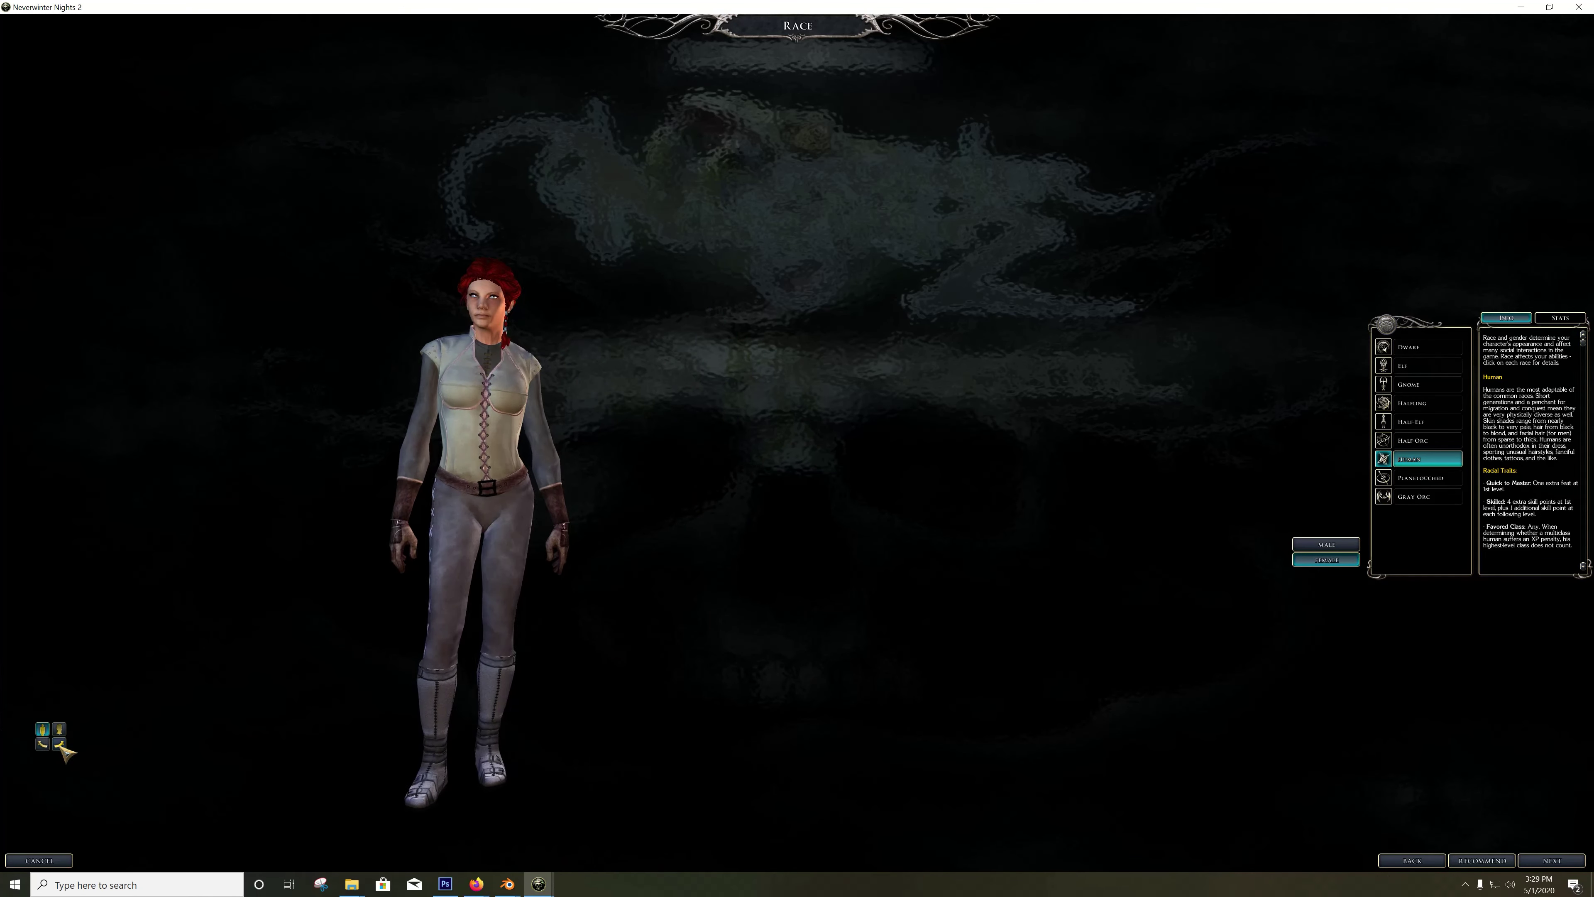
Step: Continue past the human subrace to the Appearance screen, turn the character, and view the hair in the face close-up
left_click(1557, 861)
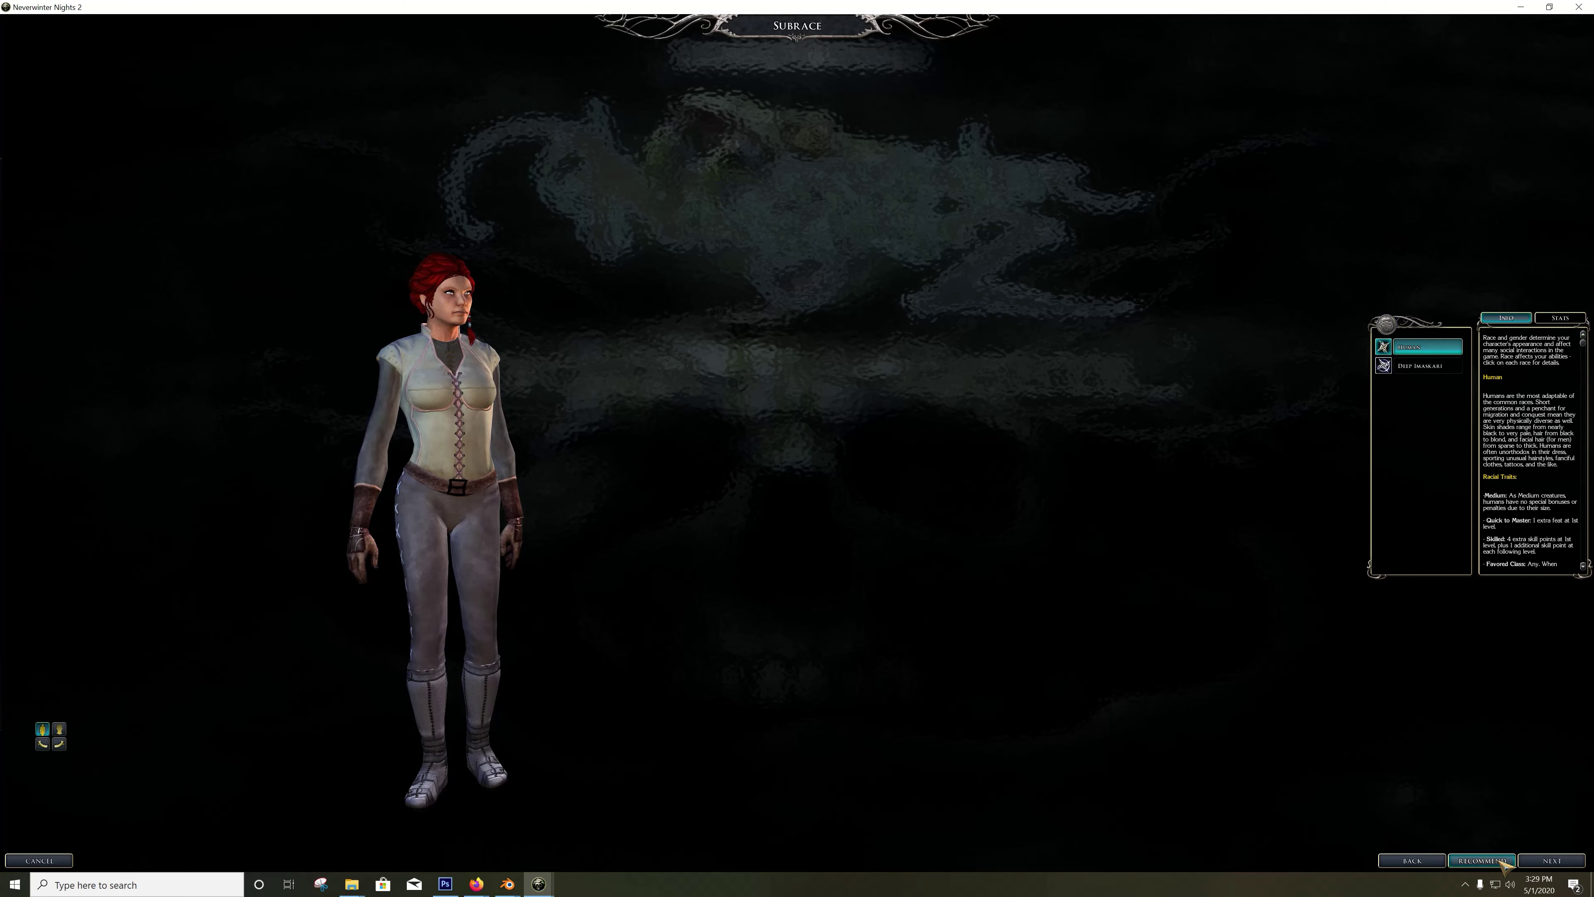
left_click(1551, 861)
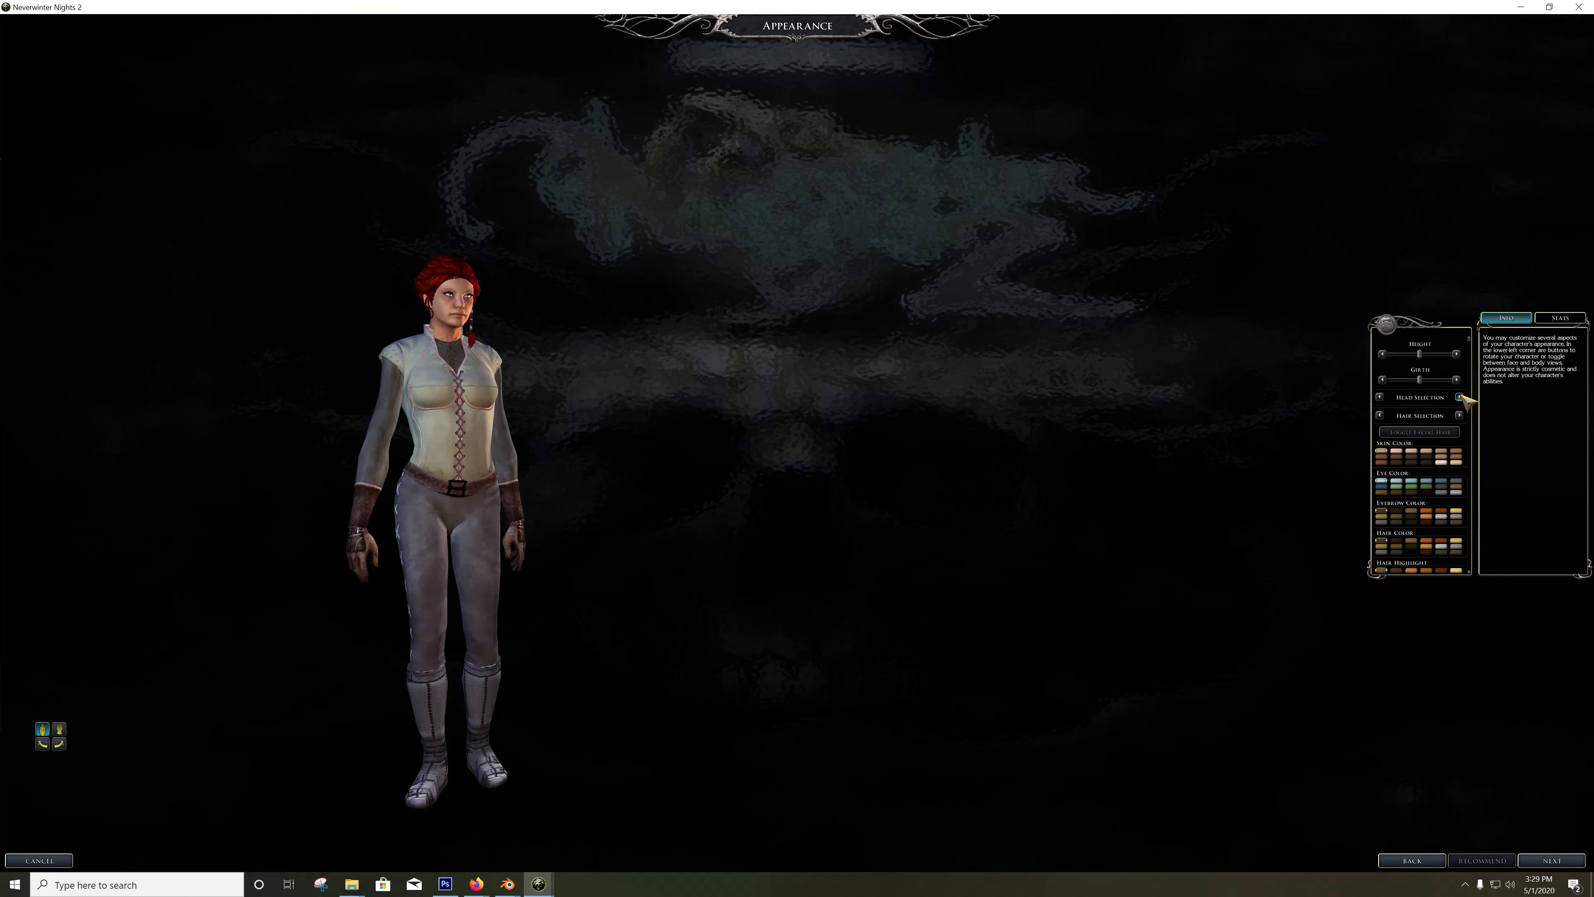
left_click(54, 744)
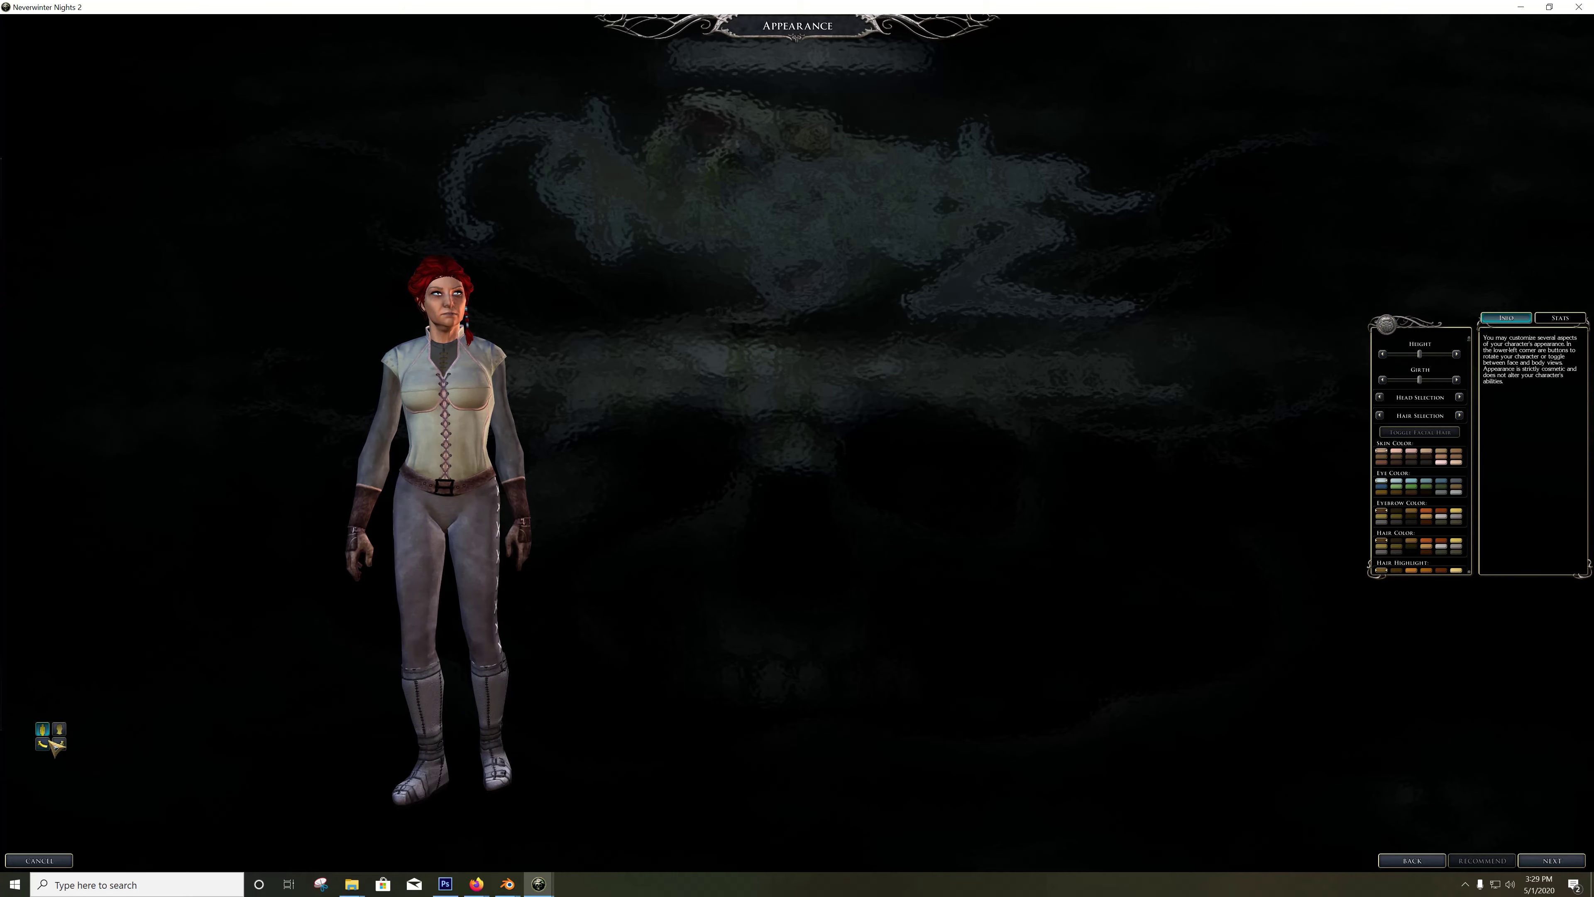
left_click(59, 729)
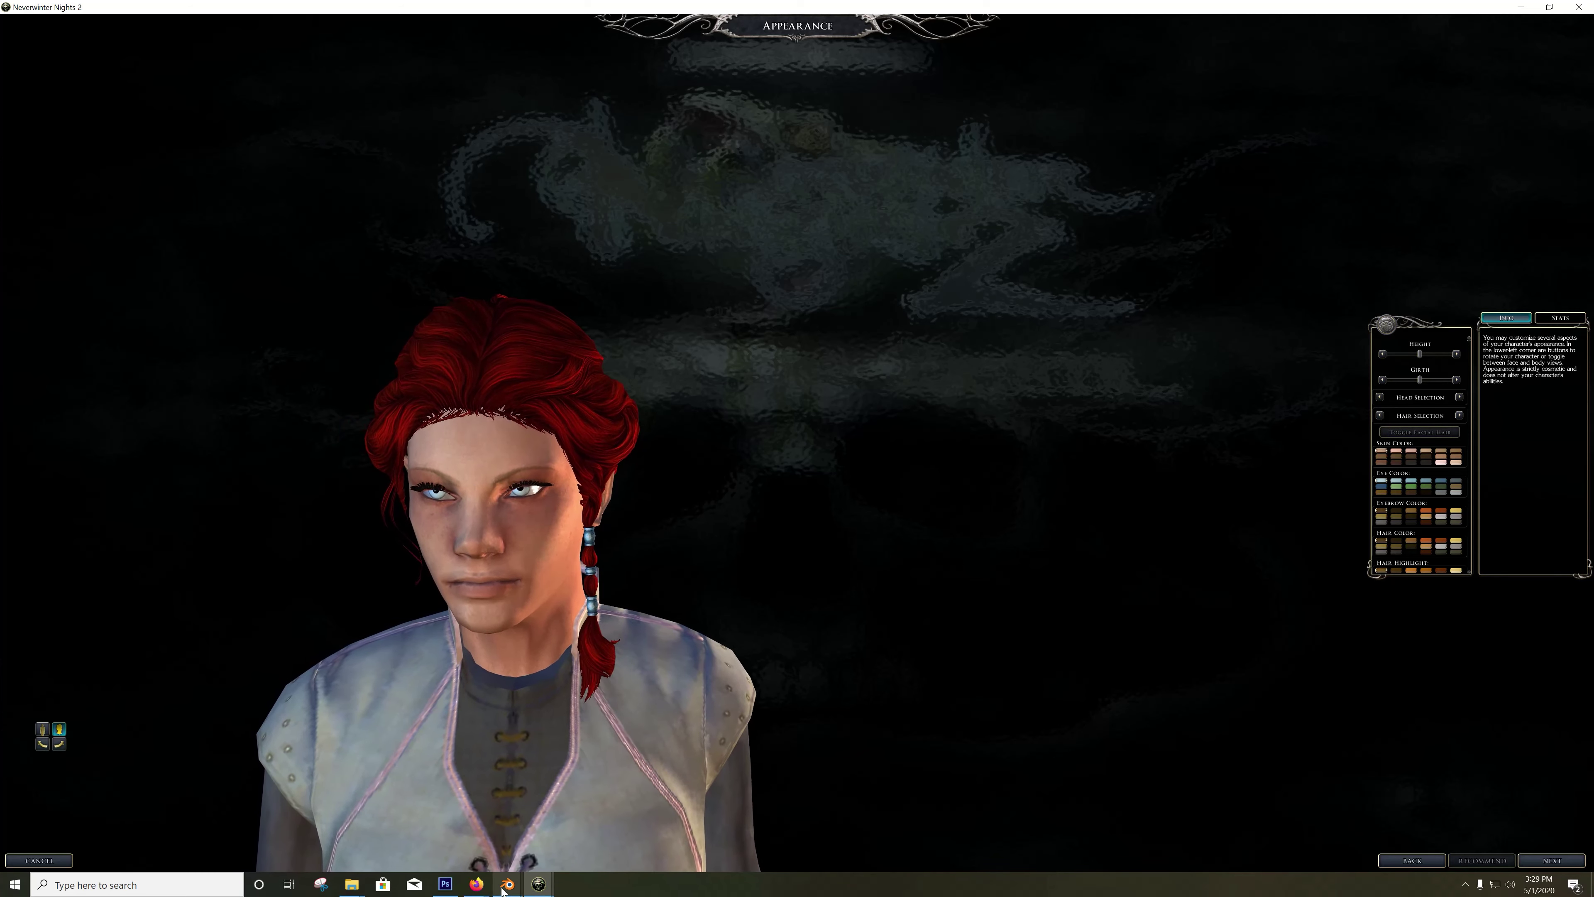
Step: Switch to Blender and put the hair into Weight Paint mode, displayed in wireframe from directly behind
left_click(628, 845)
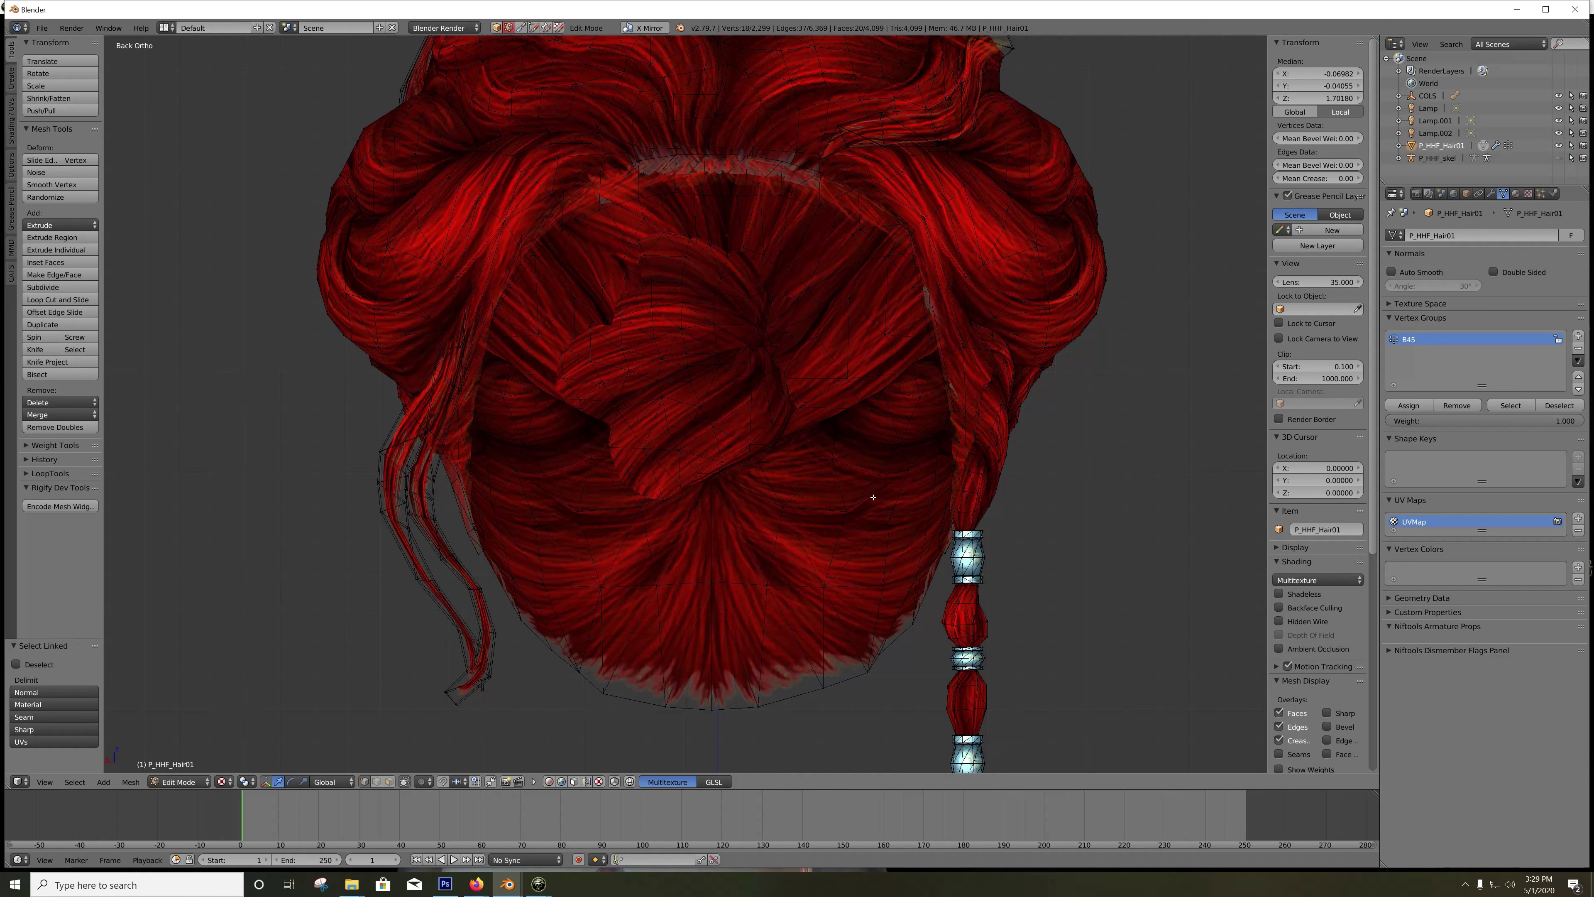
key("Tab")
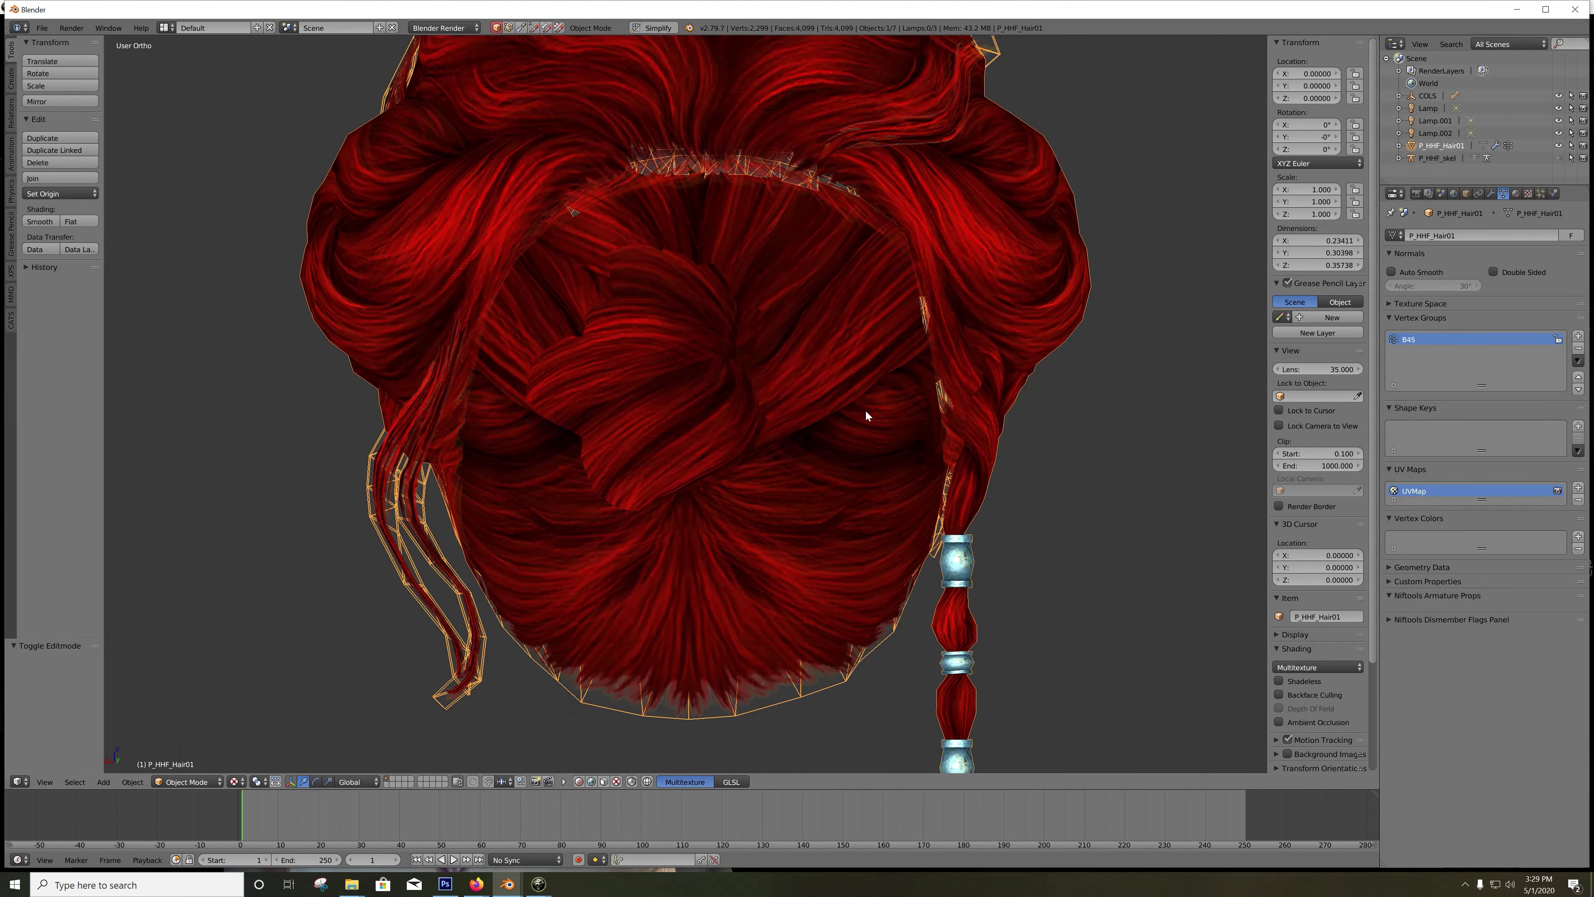
key("Tab")
key("ctrl+KP_1")
scroll(864, 409, "down", 5)
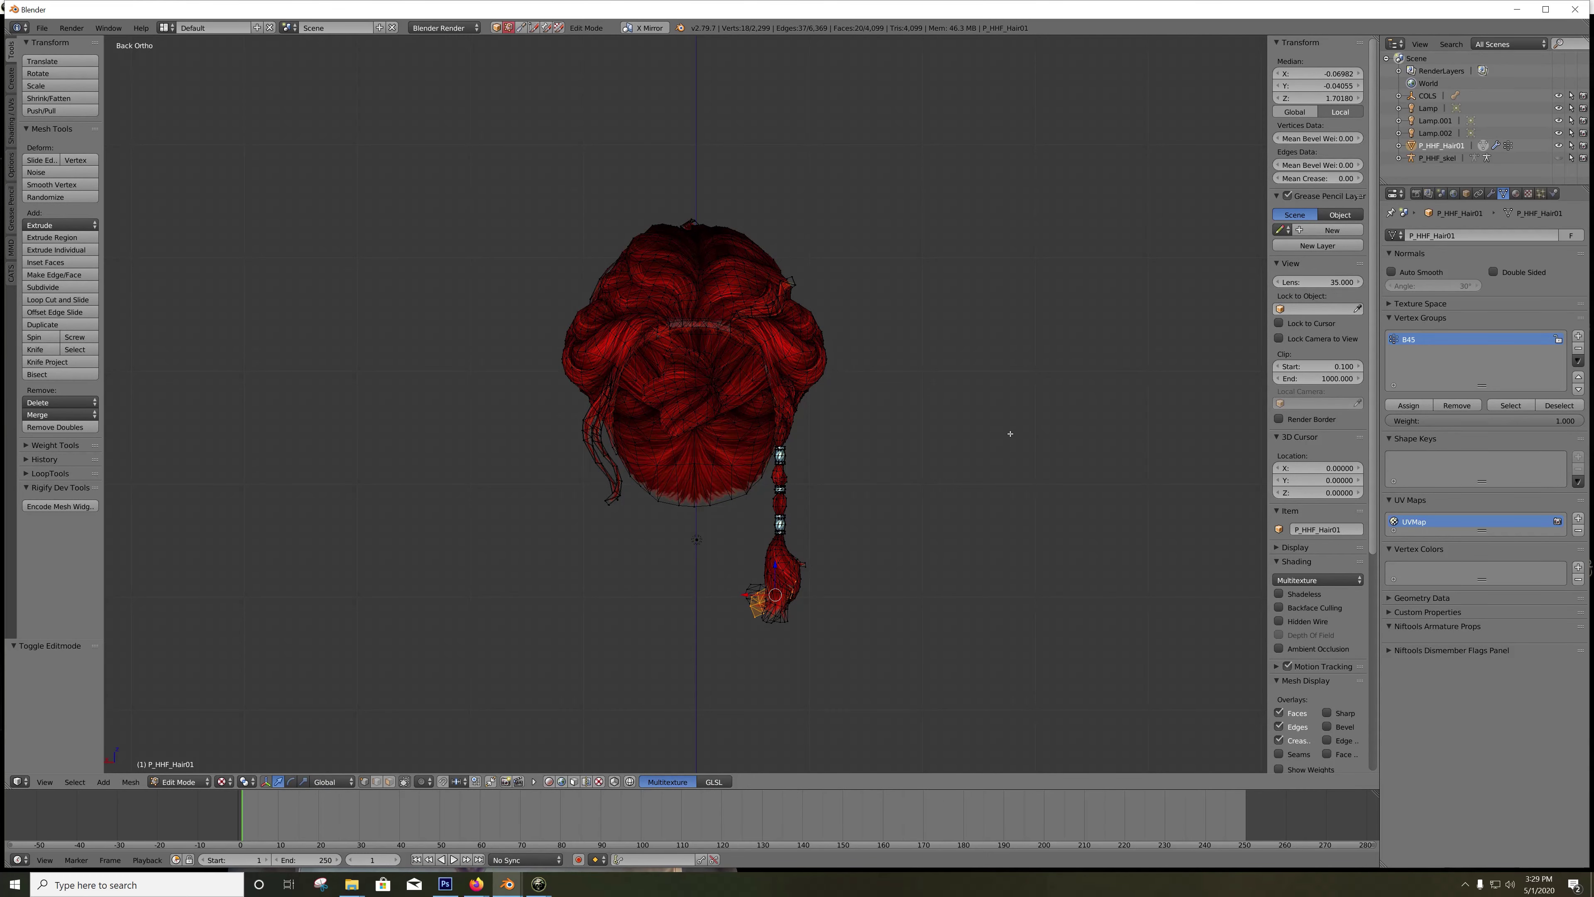
key("Tab")
key("ctrl+Tab")
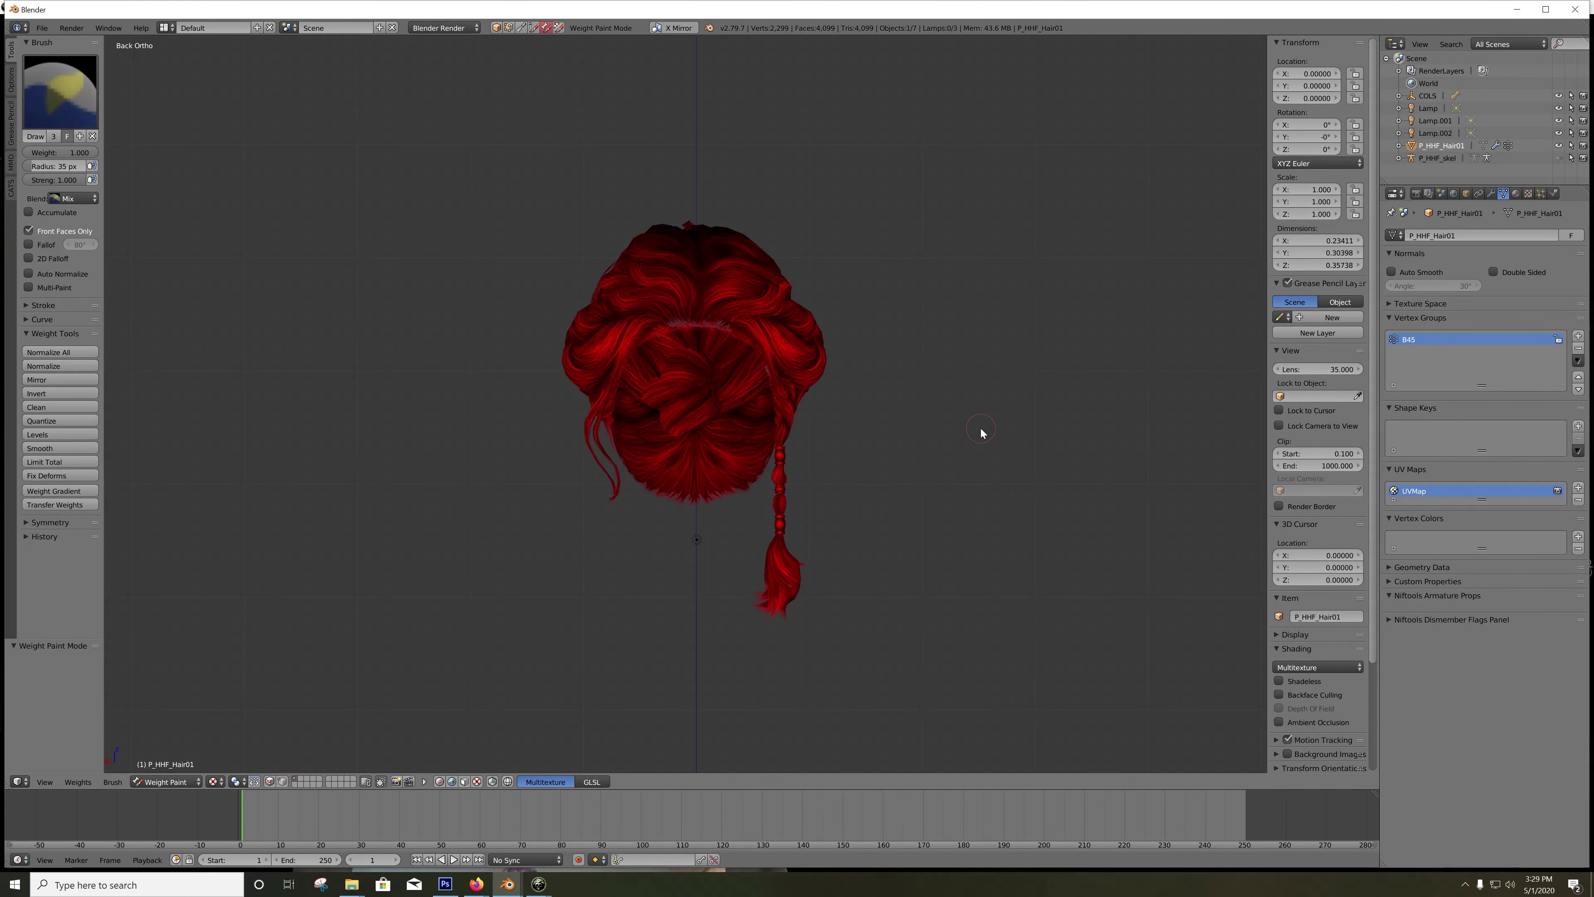
left_click(204, 785)
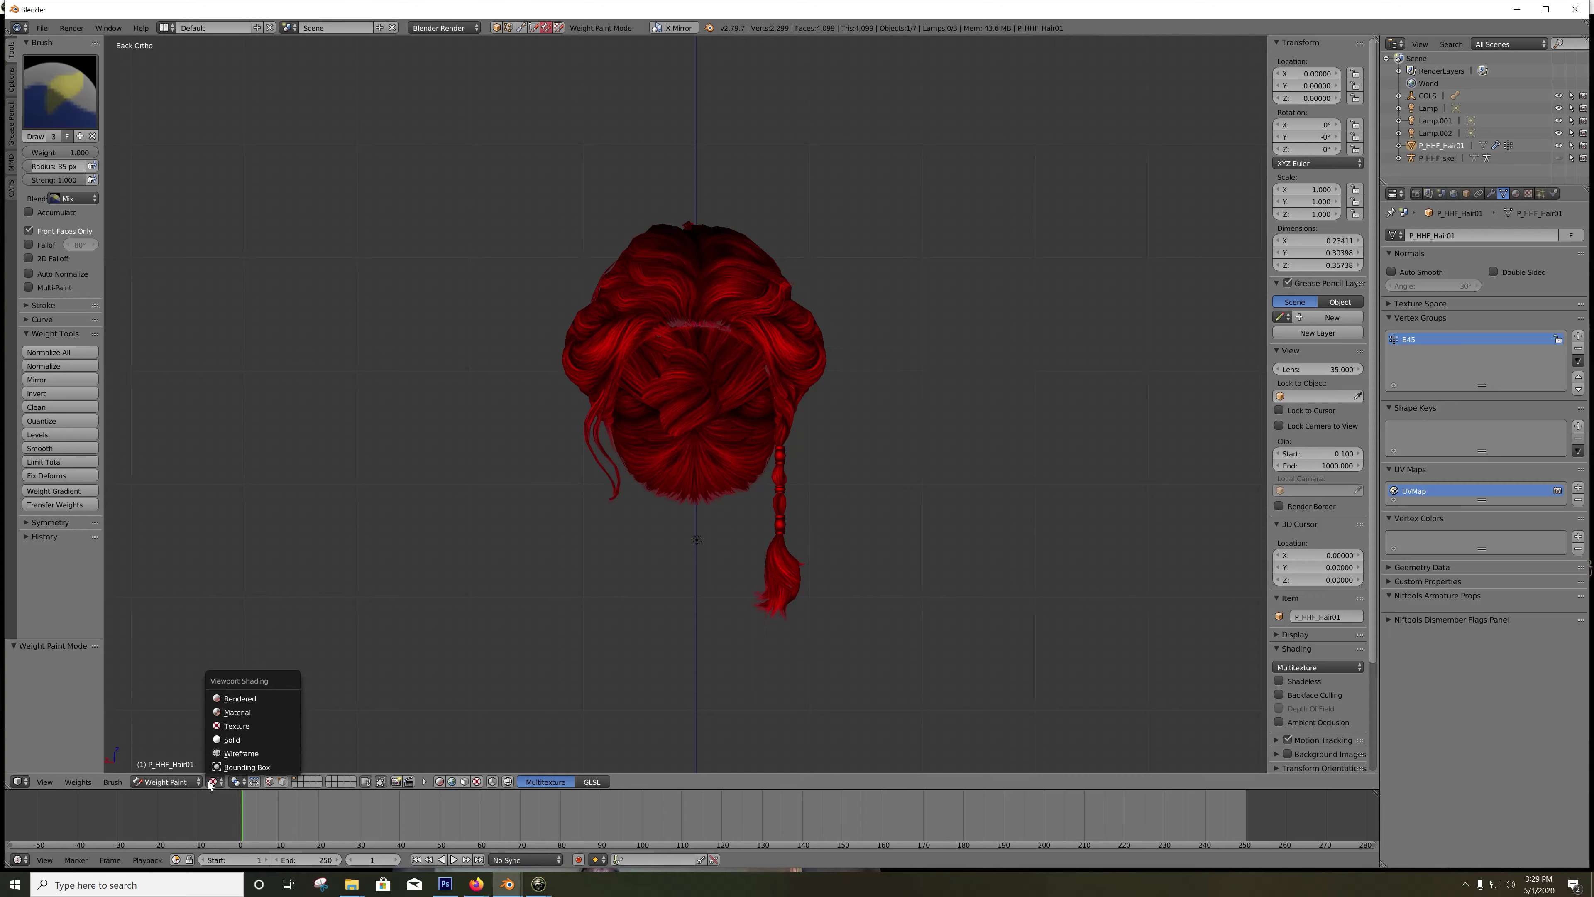
left_click(171, 779)
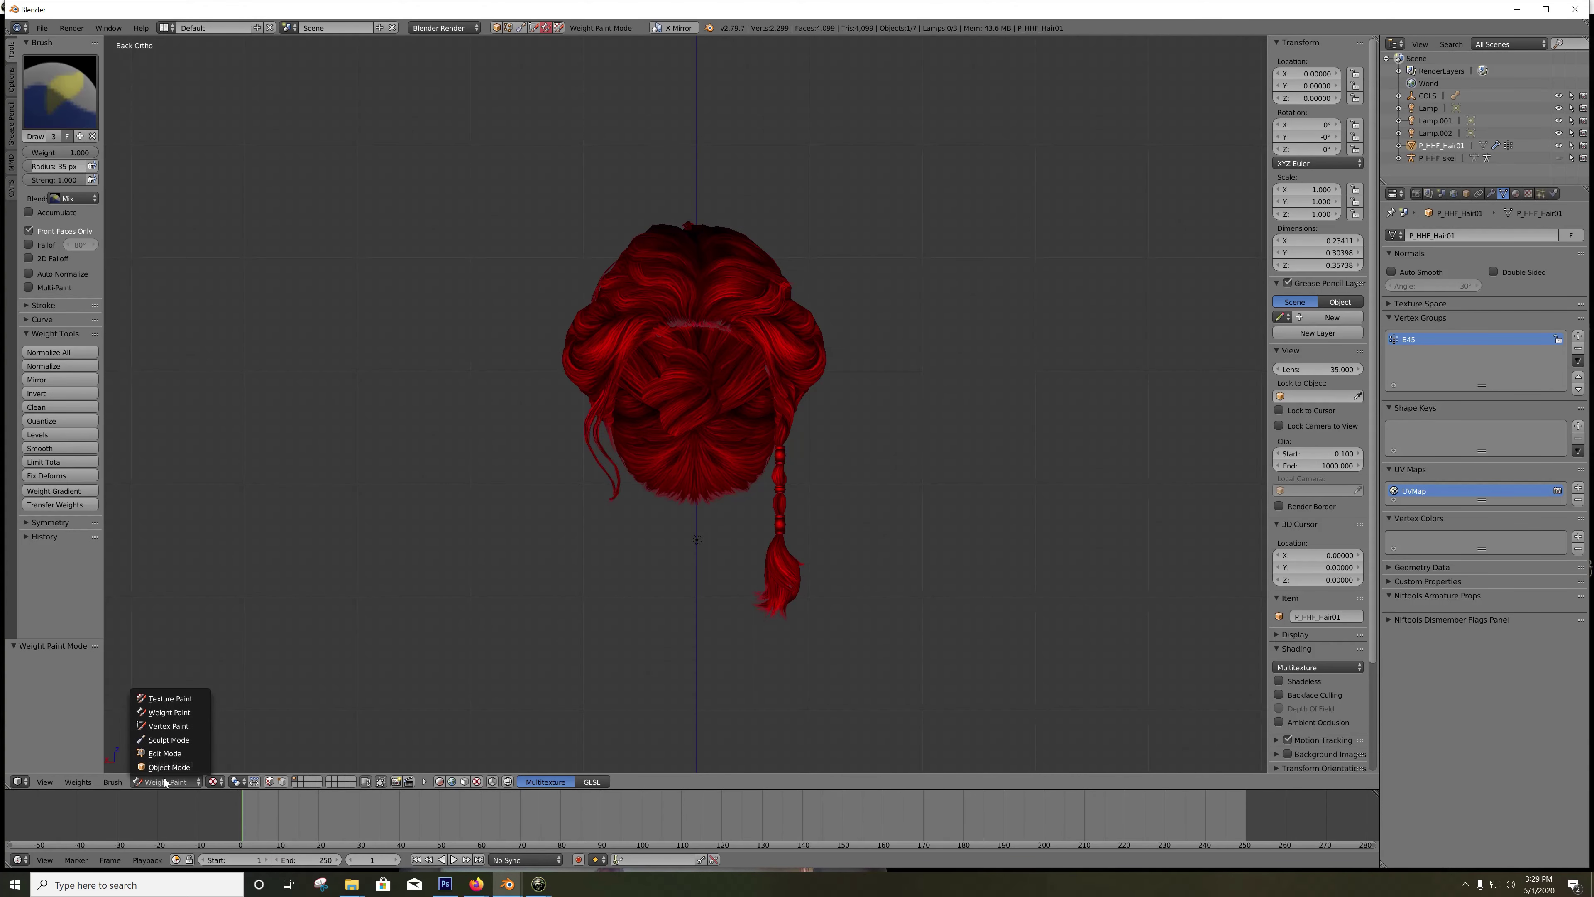
left_click(192, 709)
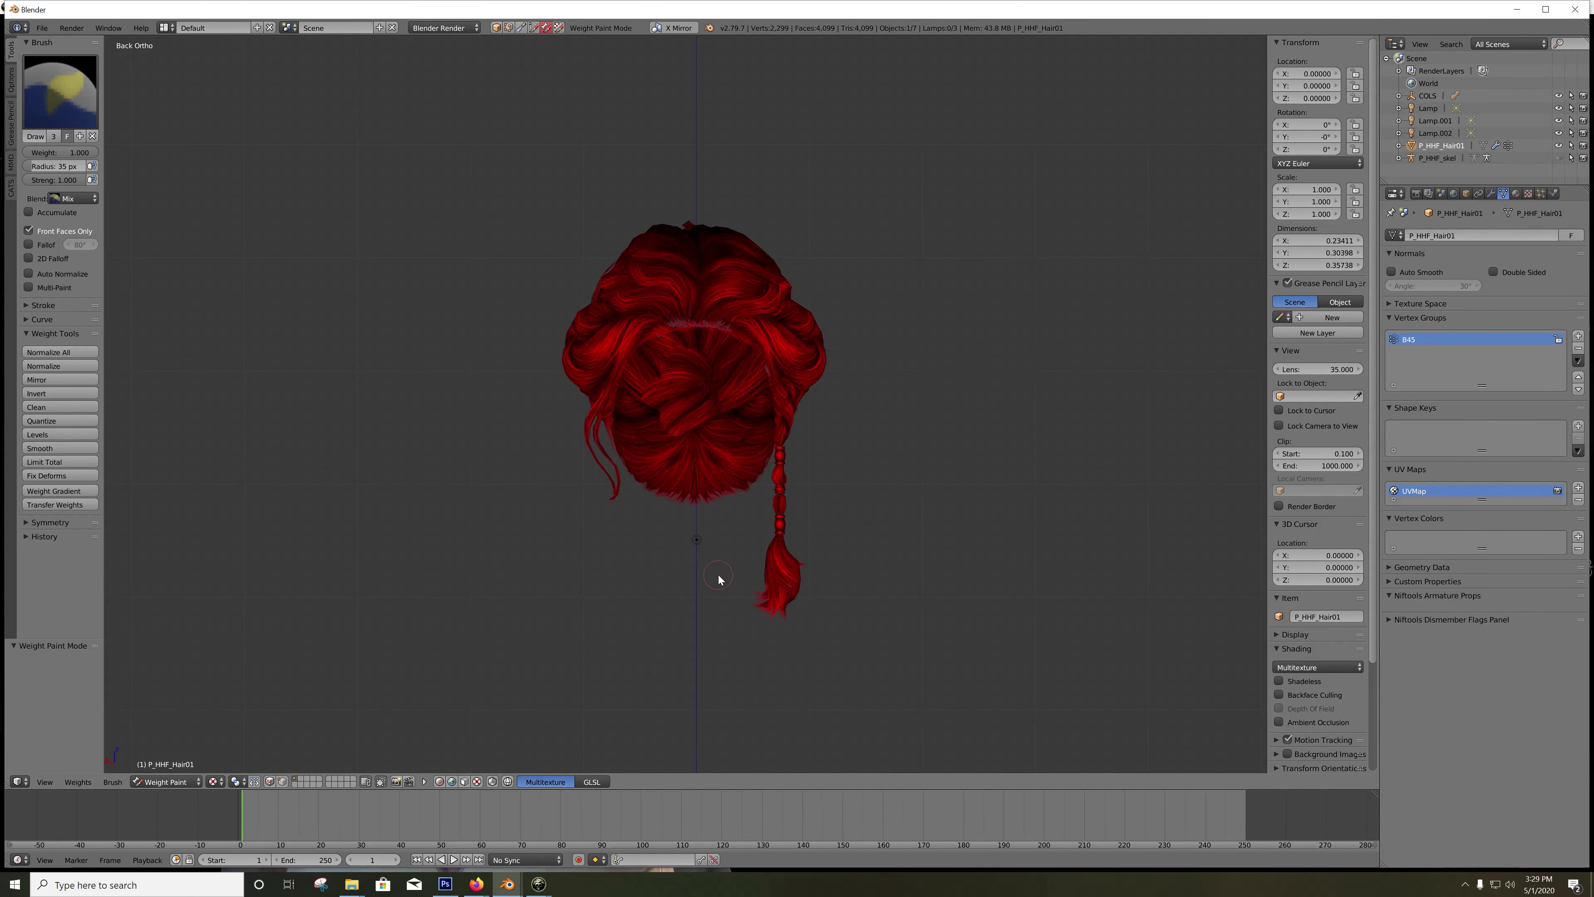
key("z")
key("z")
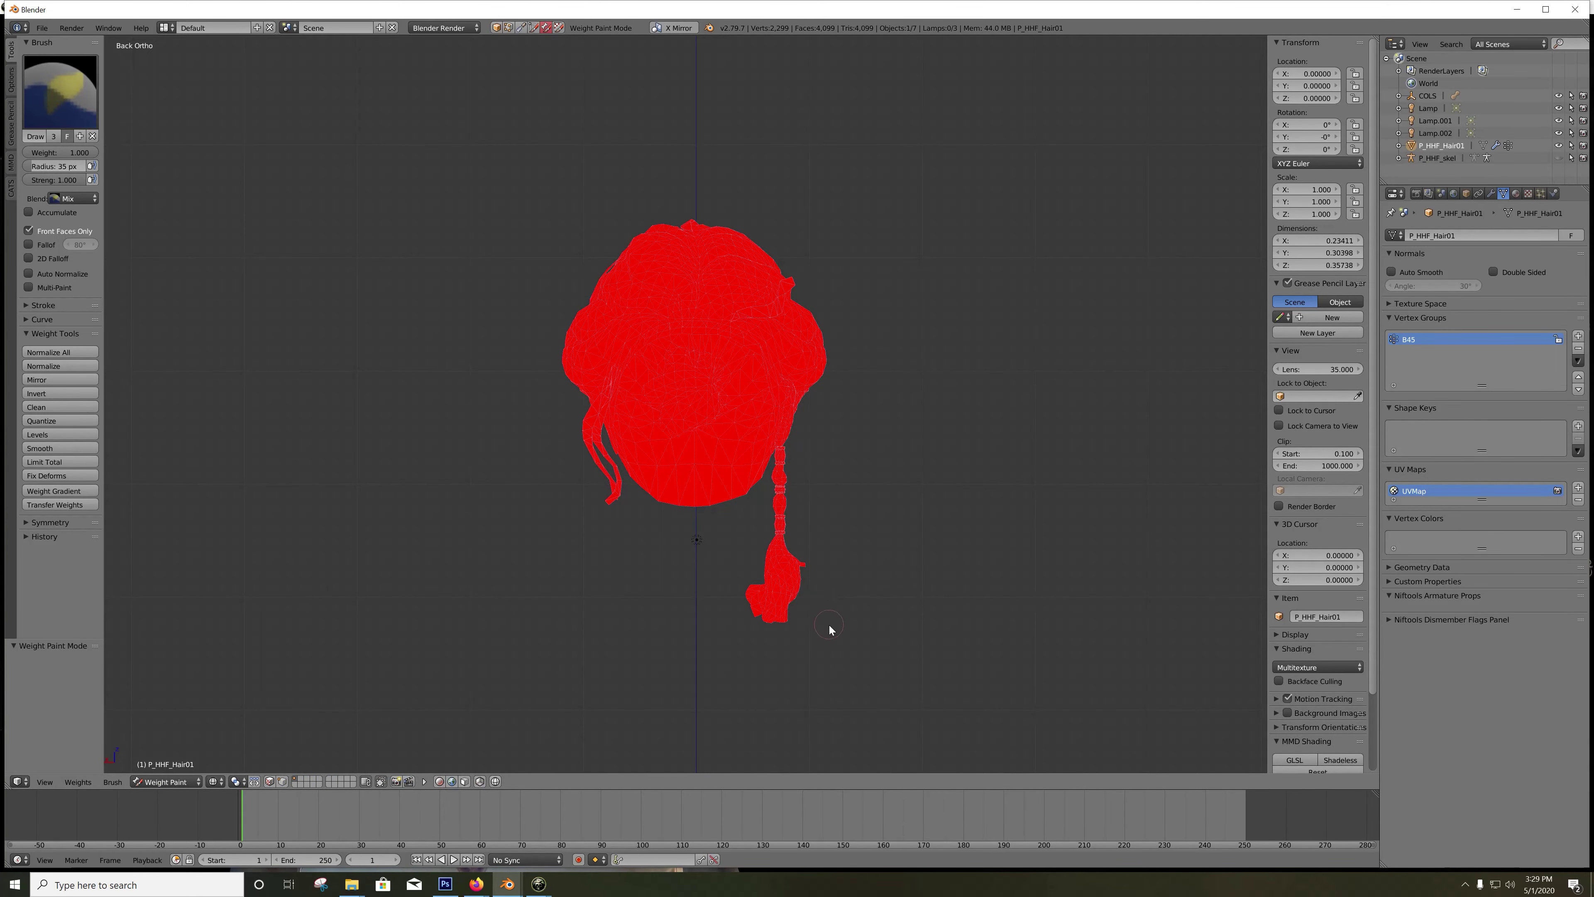
Step: Choose the Subtract weight brush and enlarge its radius to 84 px
left_click_drag(829, 627, 633, 549)
left_click(60, 94)
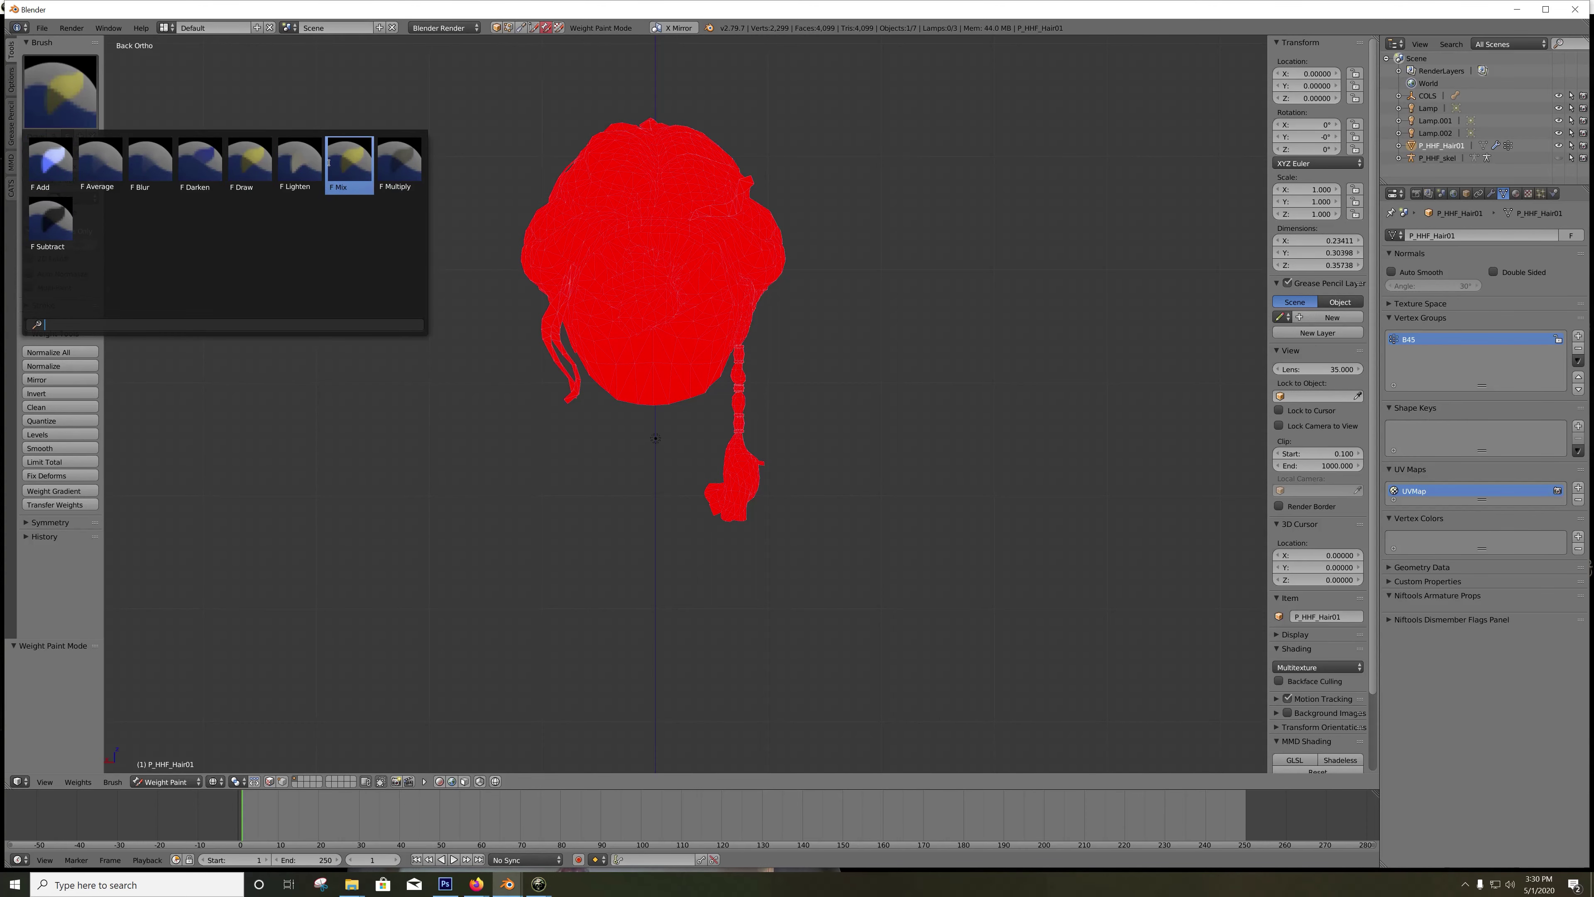
left_click(50, 221)
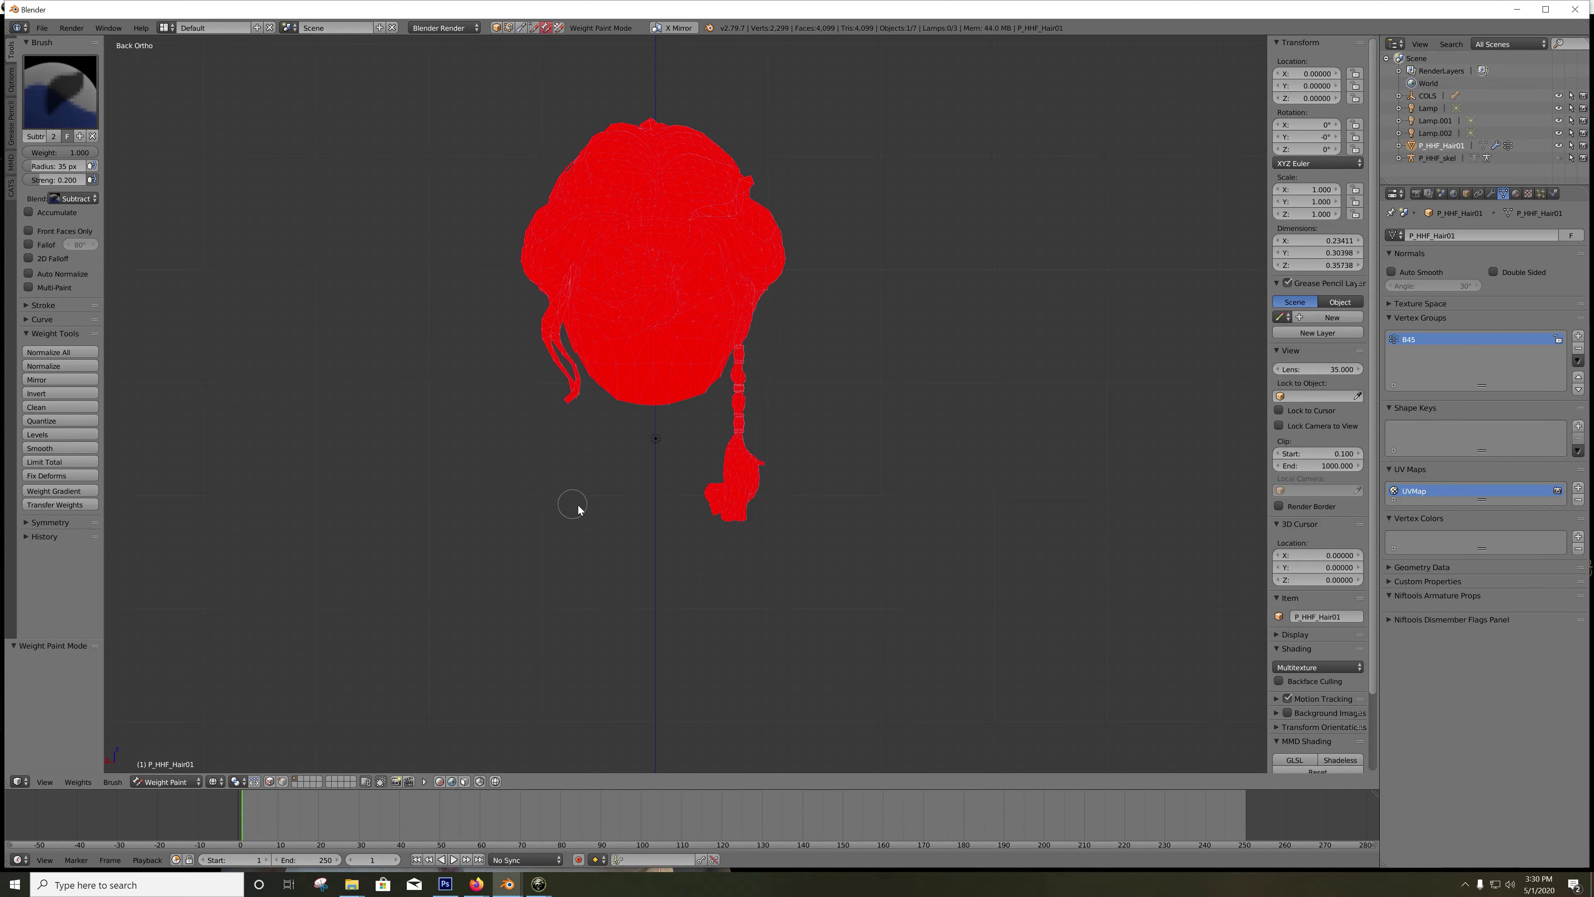
key("f")
left_click(676, 530)
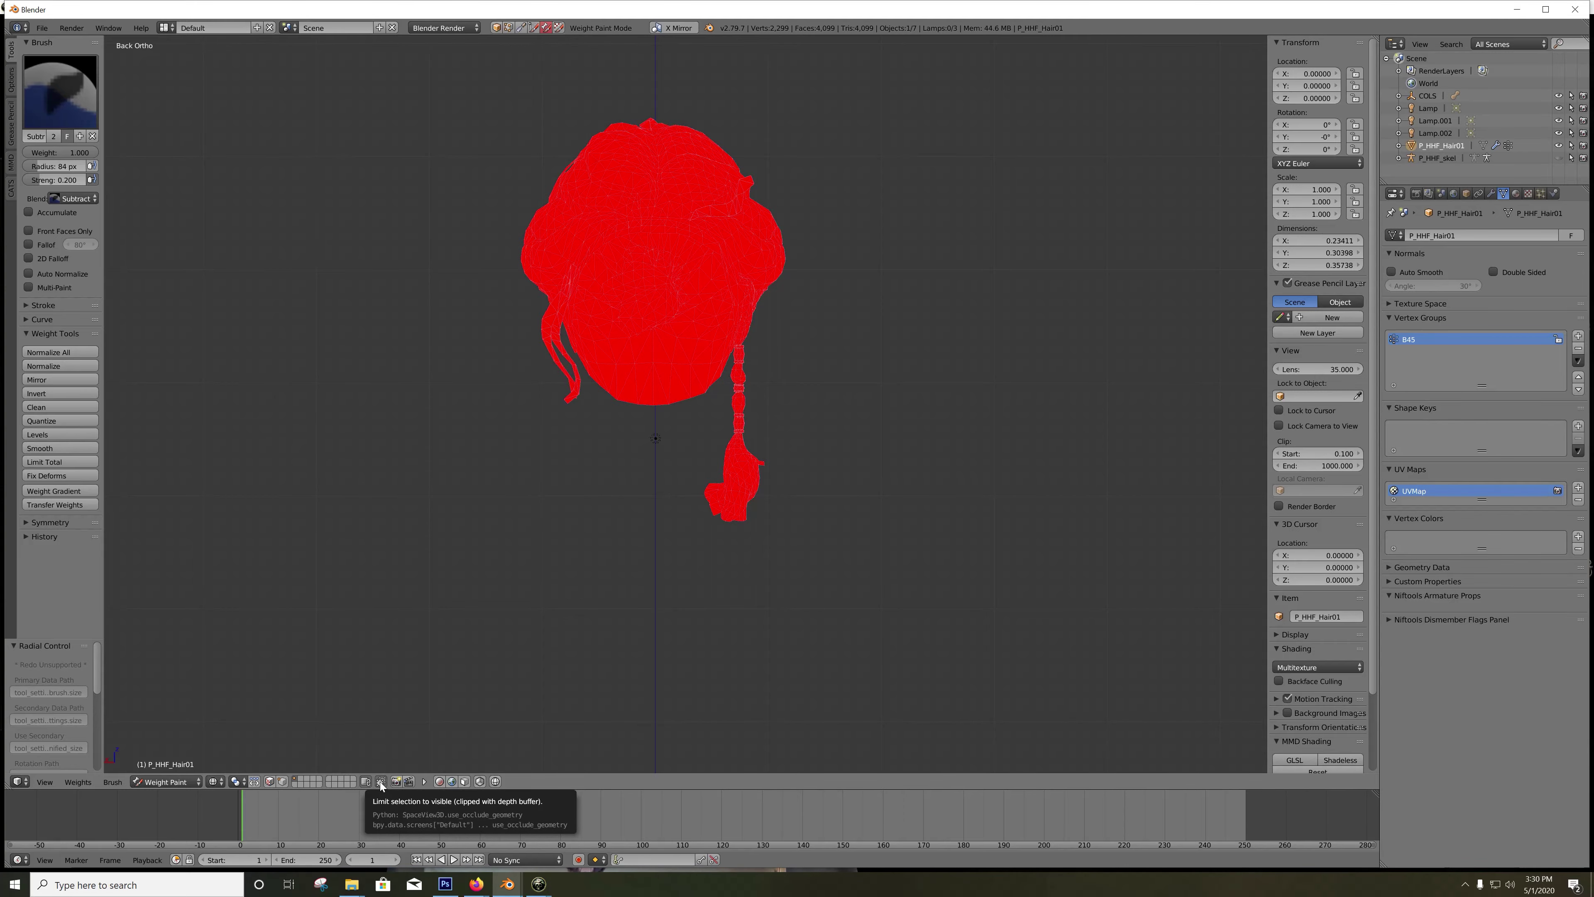
Step: Subtract weight from the hanging side braid with repeated strokes, fading gradually from its lower beads to the tail, and check it from several angles
scroll(669, 540, "up", 3)
left_click_drag(669, 539, 719, 559)
key("ctrl+KP_1")
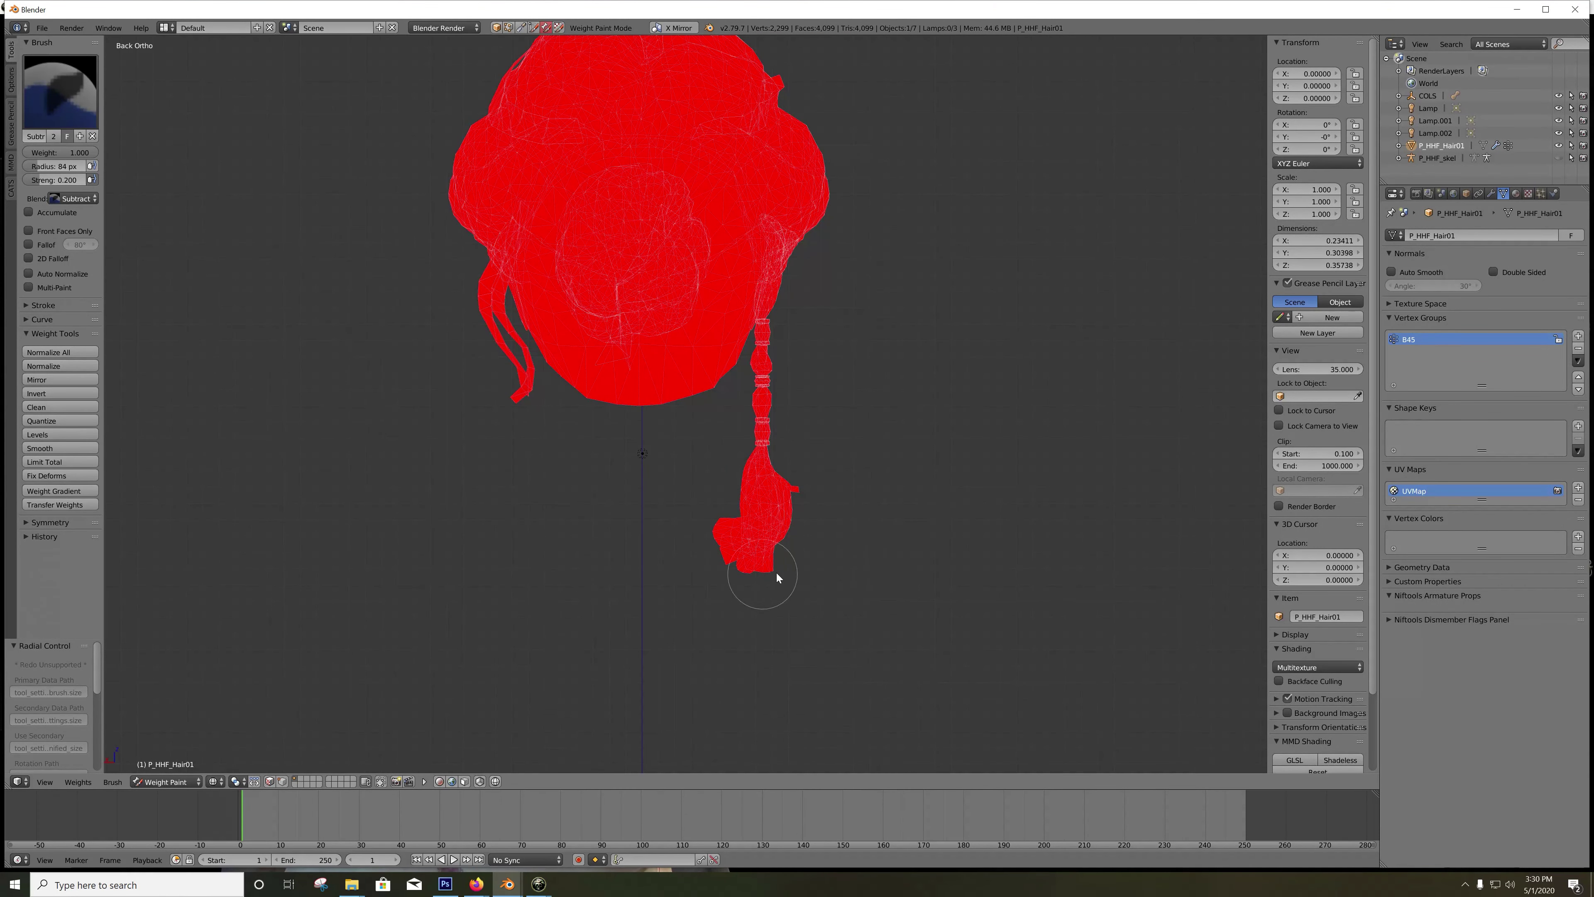
mouse_move(863, 561)
left_mouse_down()
mouse_move(670, 547)
mouse_move(859, 520)
mouse_move(864, 496)
mouse_move(762, 413)
left_mouse_up()
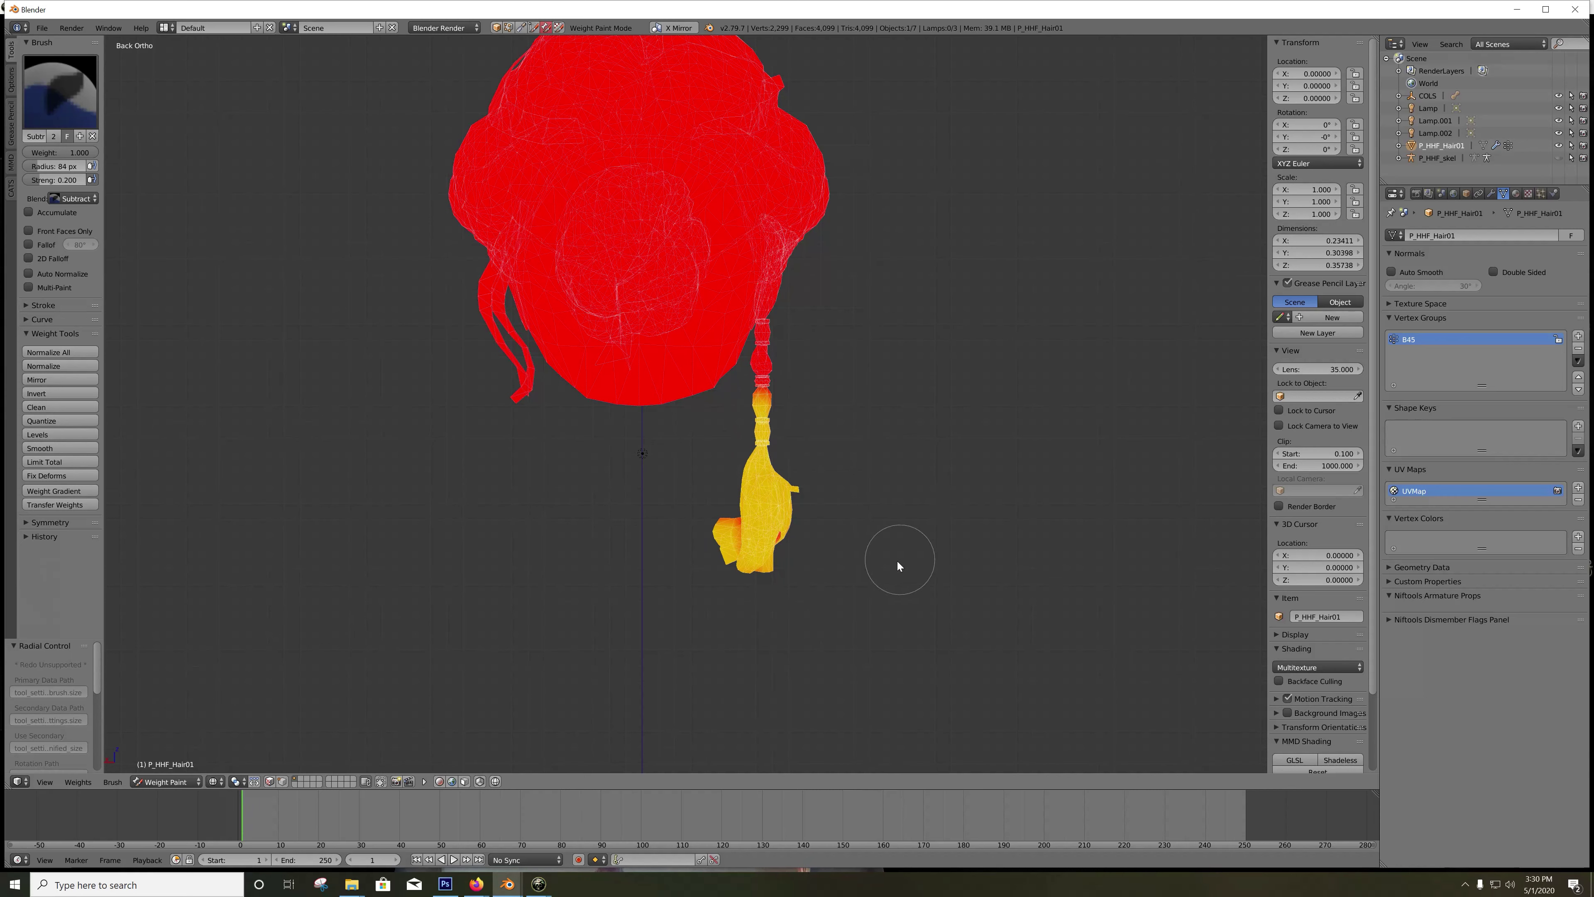
mouse_move(647, 559)
left_mouse_down()
mouse_move(712, 531)
mouse_move(698, 501)
mouse_move(816, 463)
left_mouse_up()
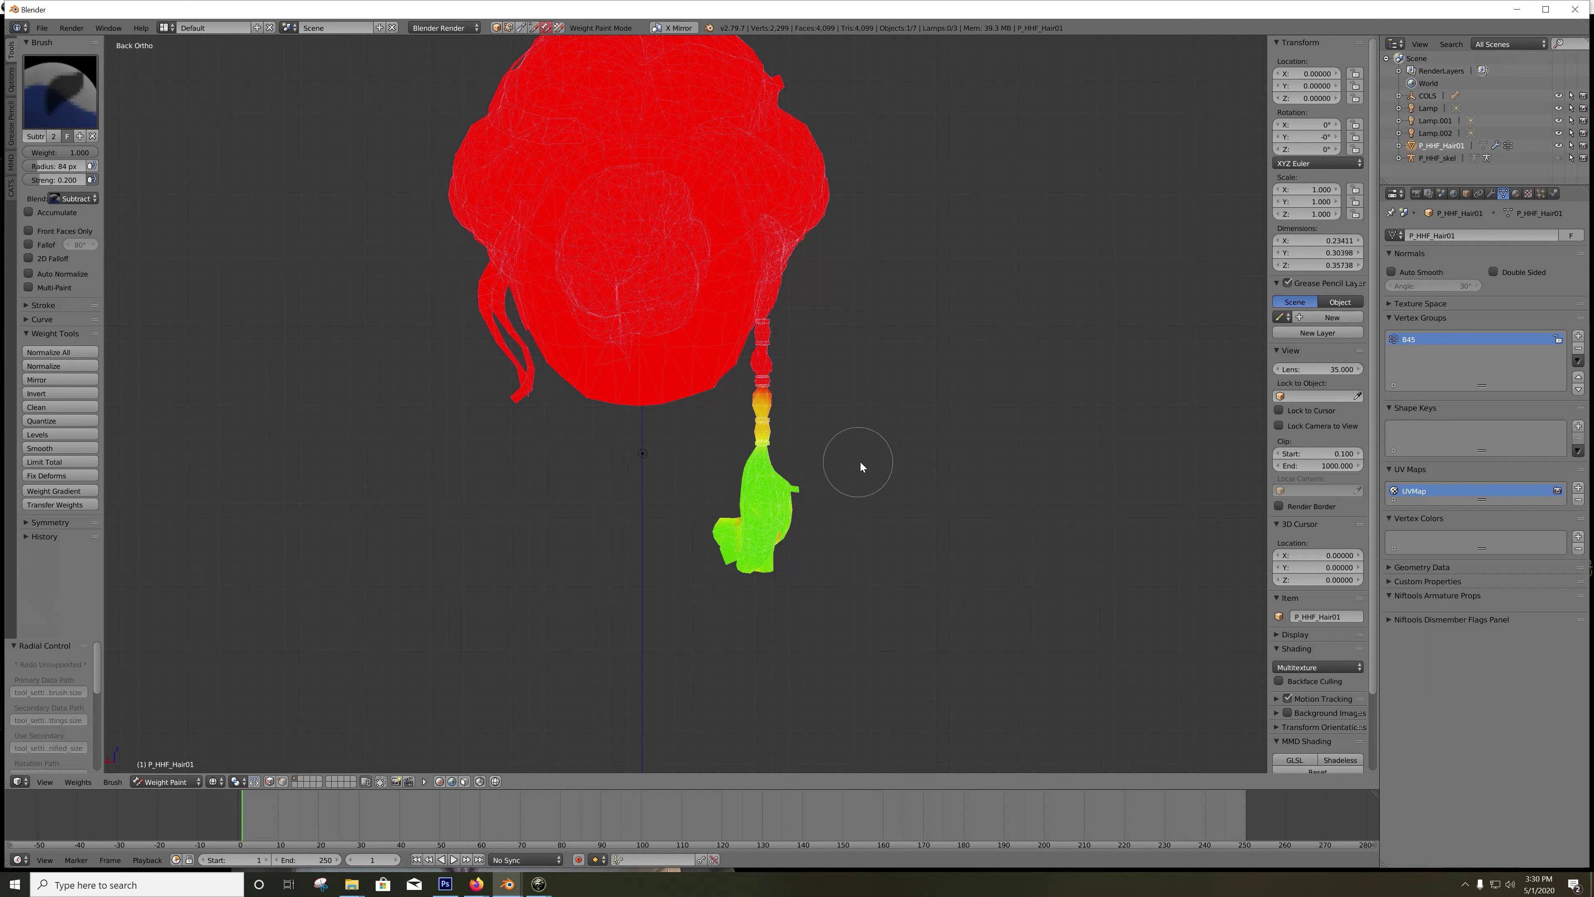
mouse_move(908, 604)
left_mouse_down()
mouse_move(833, 537)
mouse_move(851, 511)
mouse_move(820, 490)
left_mouse_up()
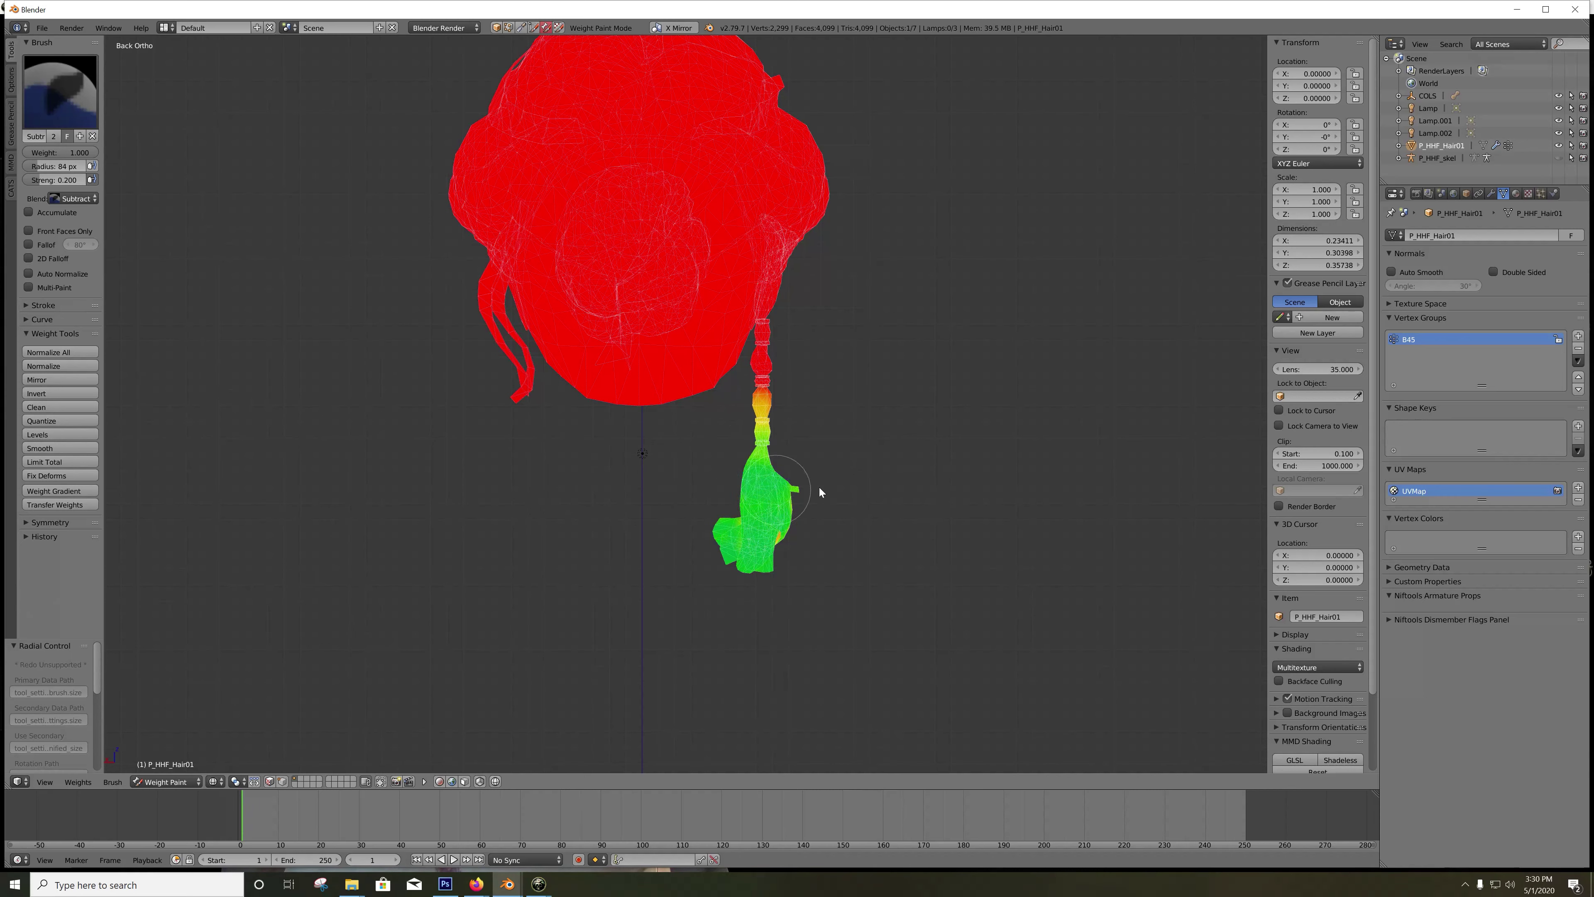
mouse_move(626, 521)
left_mouse_down()
mouse_move(516, 549)
mouse_move(571, 501)
left_mouse_up()
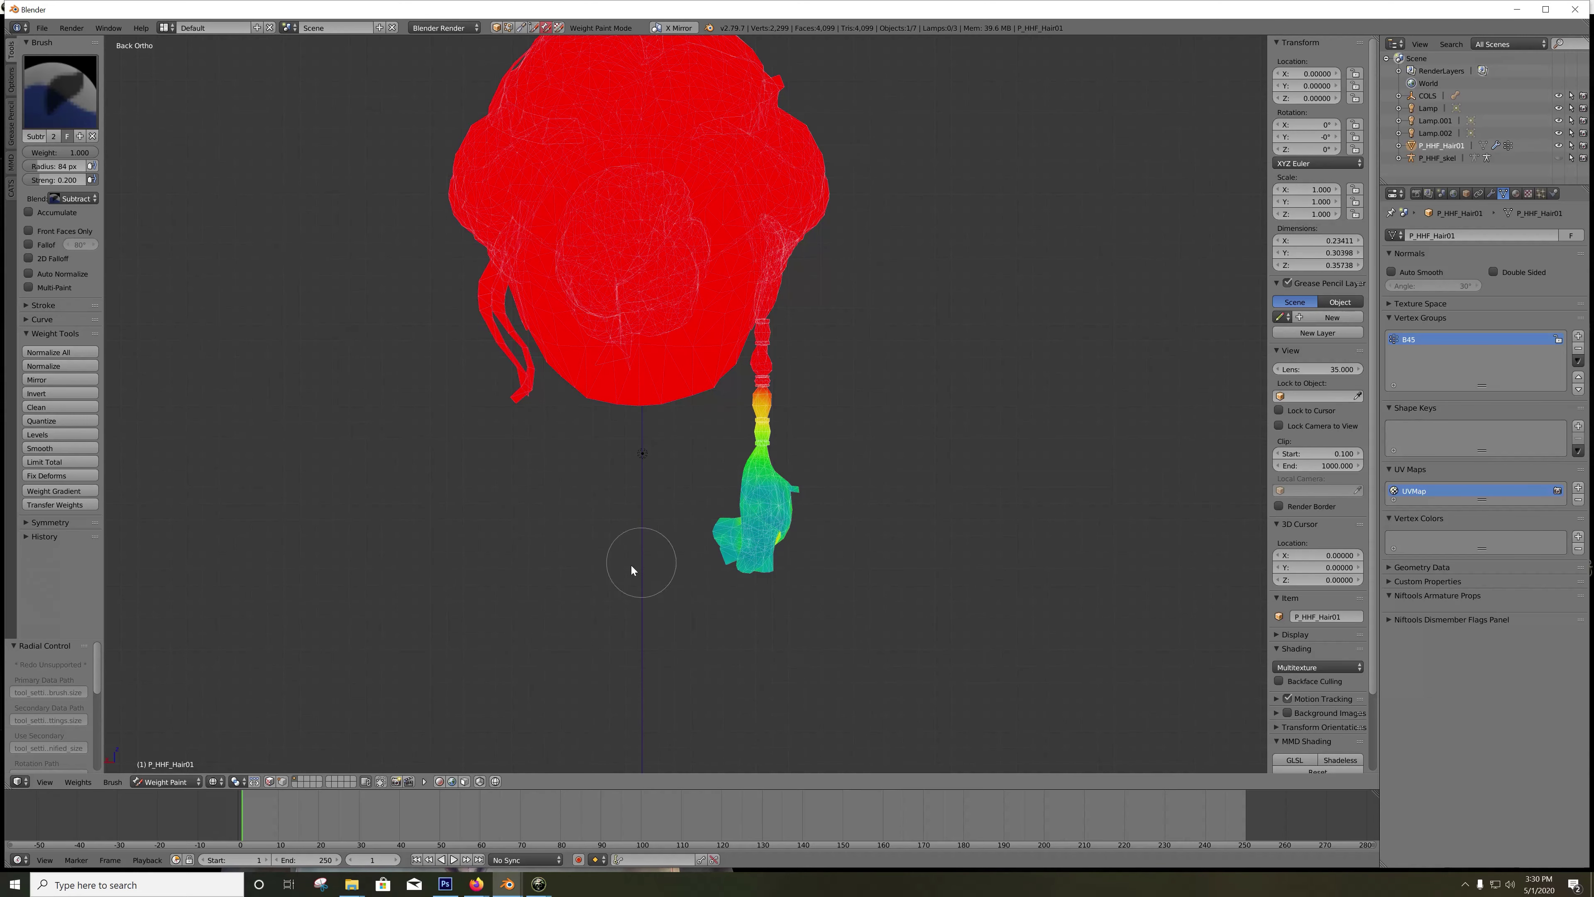
mouse_move(823, 608)
left_mouse_down()
mouse_move(700, 589)
mouse_move(612, 522)
mouse_move(670, 518)
mouse_move(637, 530)
mouse_move(620, 511)
mouse_move(603, 526)
mouse_move(625, 536)
mouse_move(621, 460)
mouse_move(605, 511)
mouse_move(637, 549)
mouse_move(623, 552)
mouse_move(657, 548)
mouse_move(622, 540)
mouse_move(623, 468)
mouse_move(606, 504)
mouse_move(618, 494)
mouse_move(622, 523)
mouse_move(636, 480)
left_mouse_up()
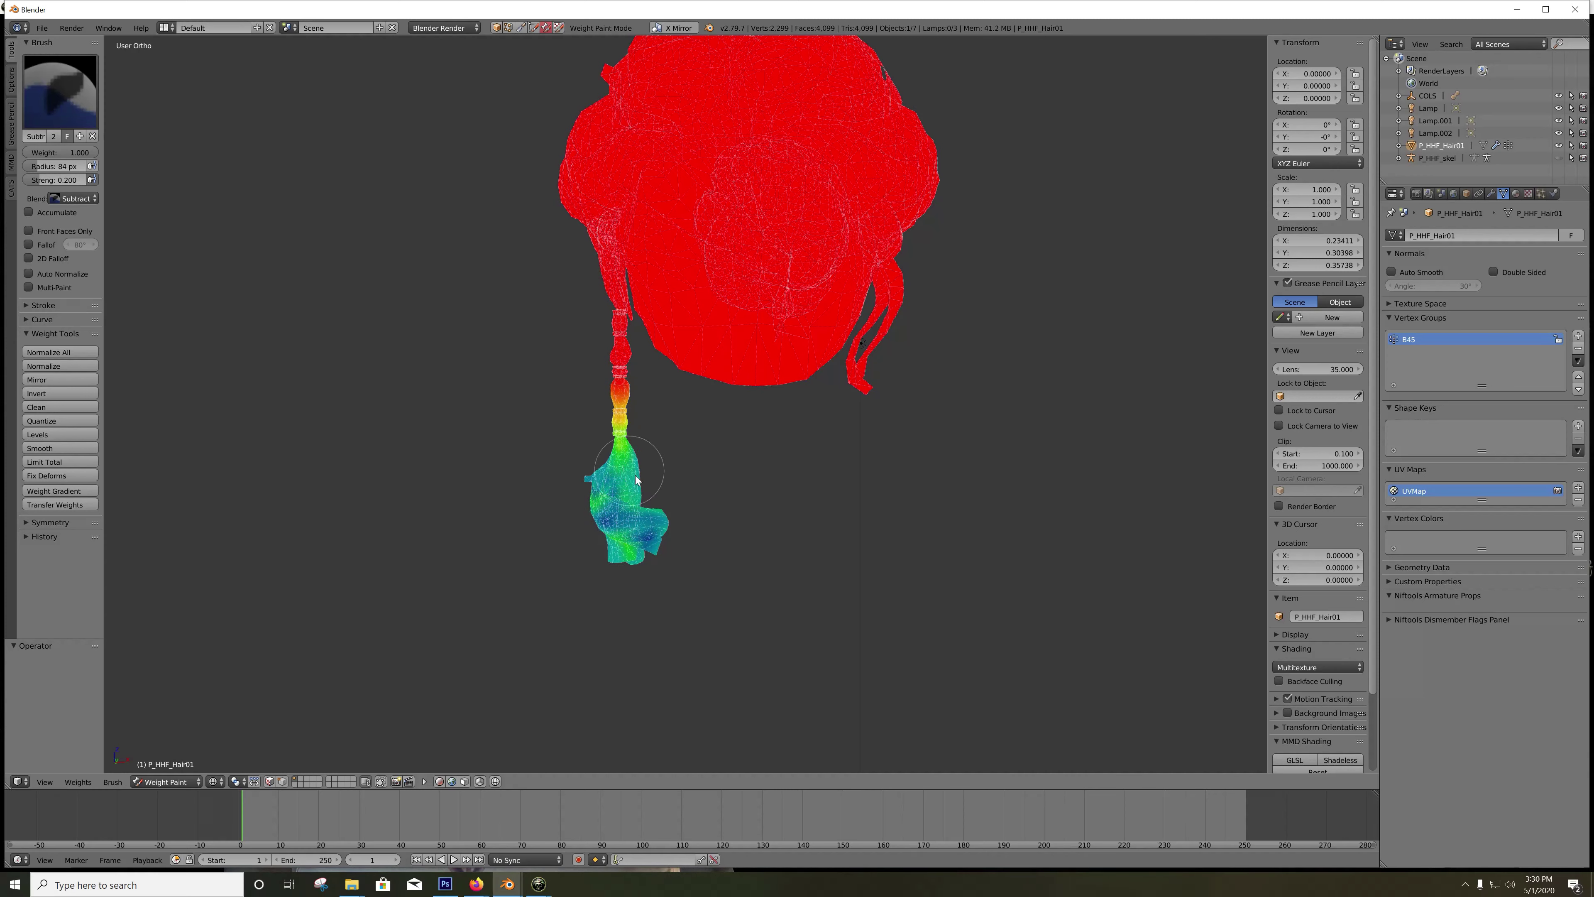
mouse_move(624, 552)
left_mouse_down()
mouse_move(678, 512)
mouse_move(749, 551)
mouse_move(849, 552)
mouse_move(813, 544)
left_mouse_up()
scroll(899, 489, "up", 2)
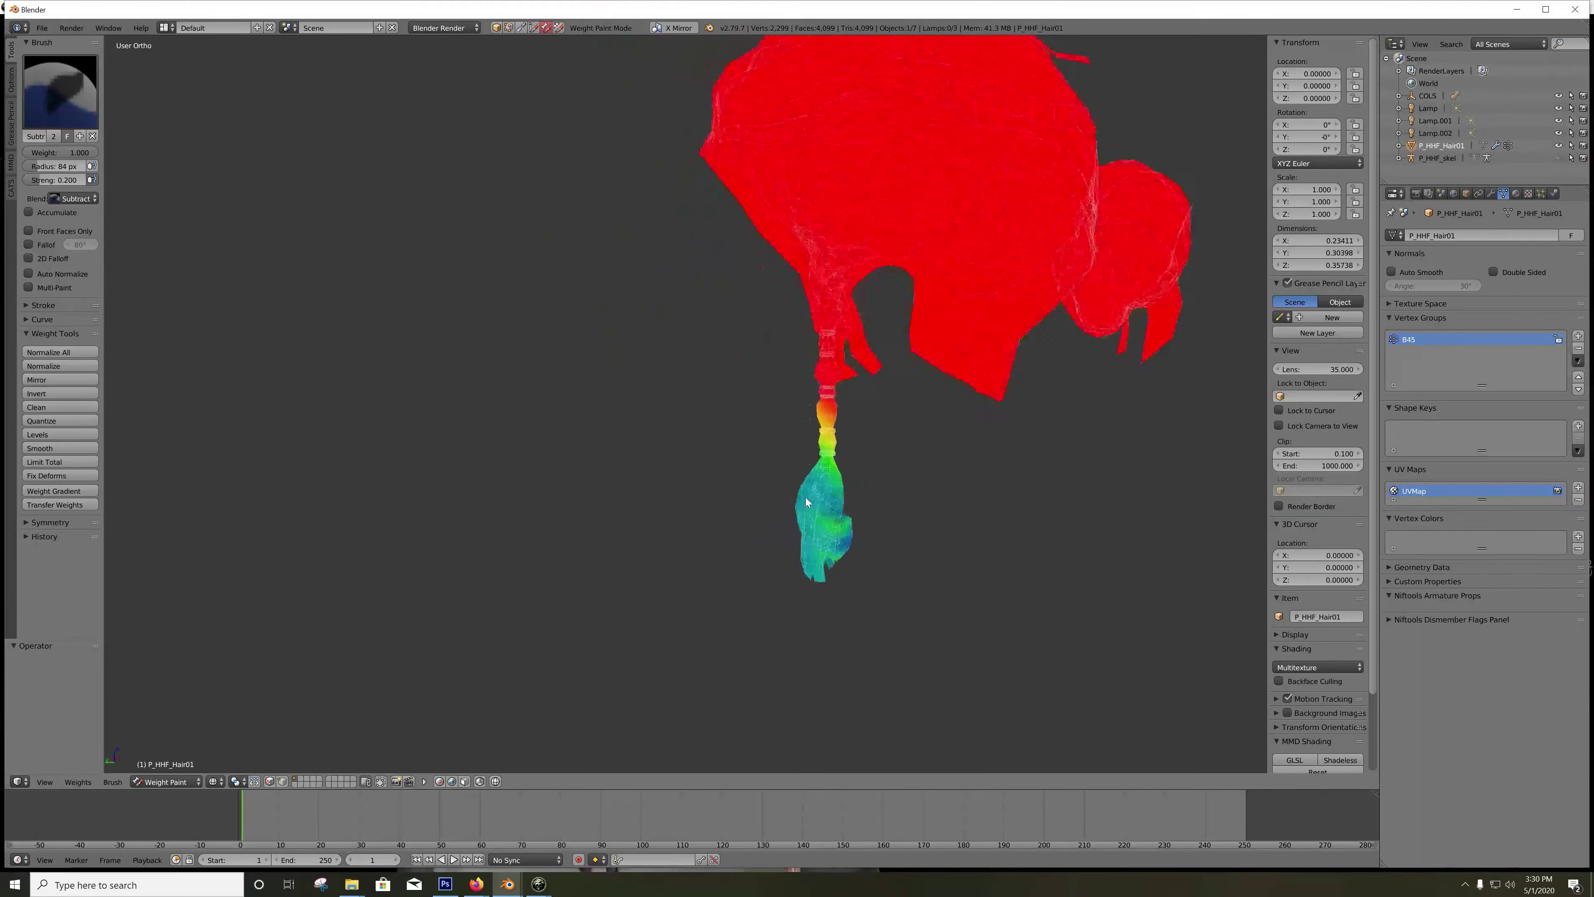
scroll(754, 492, "down", 4)
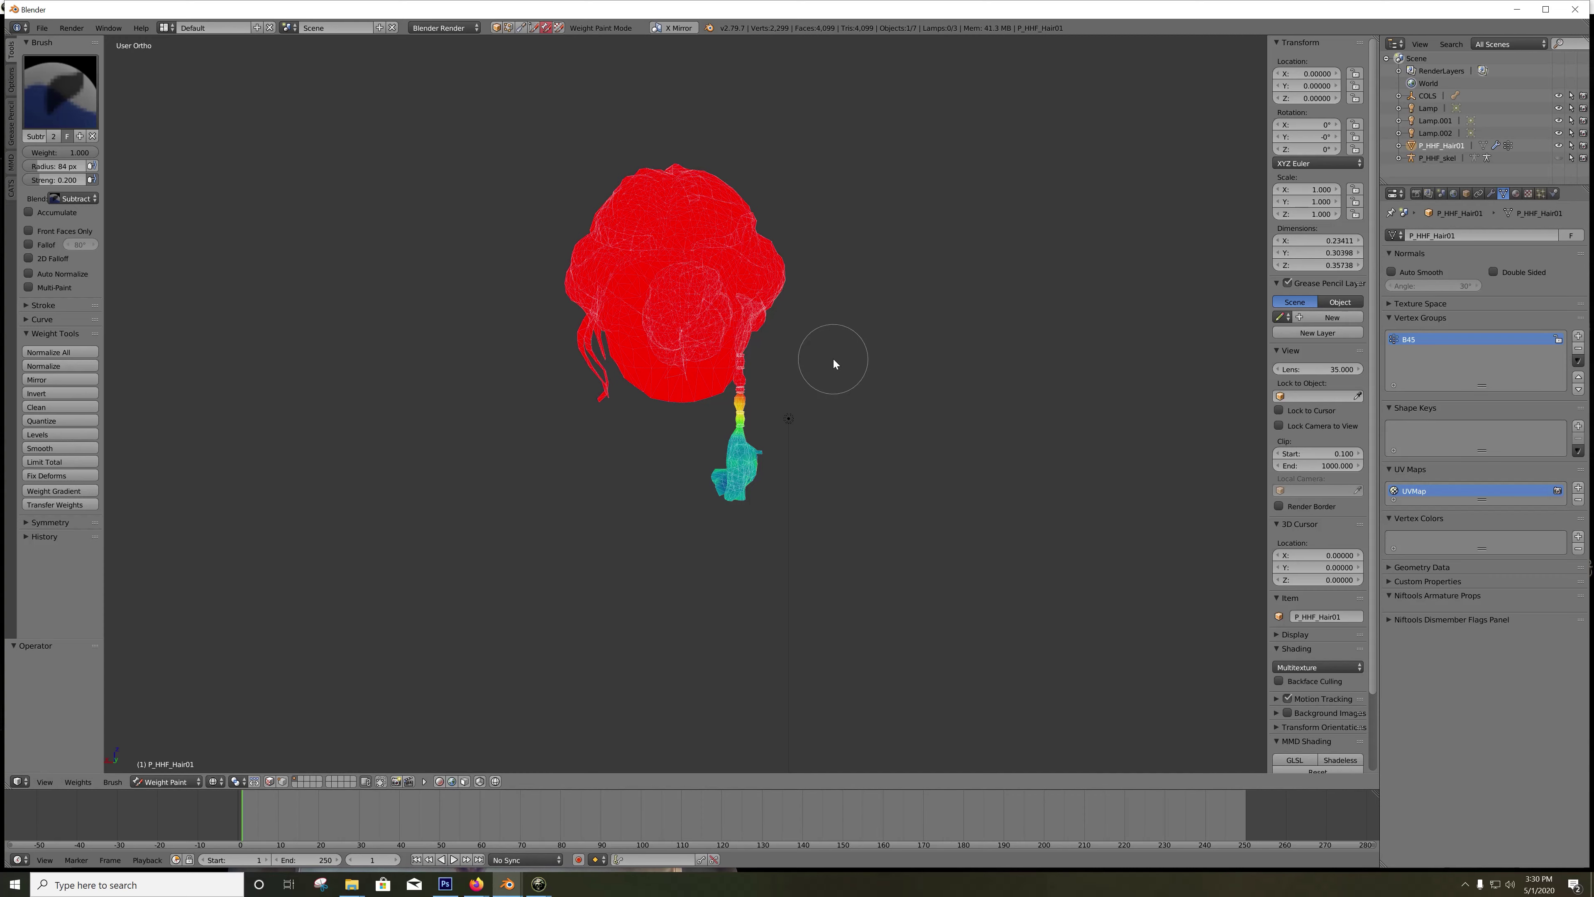
Step: Export the reweighted hair as a Neverwinter Nights 2 (.mdb) model over the existing file in the Test Hair folder
left_click(41, 28)
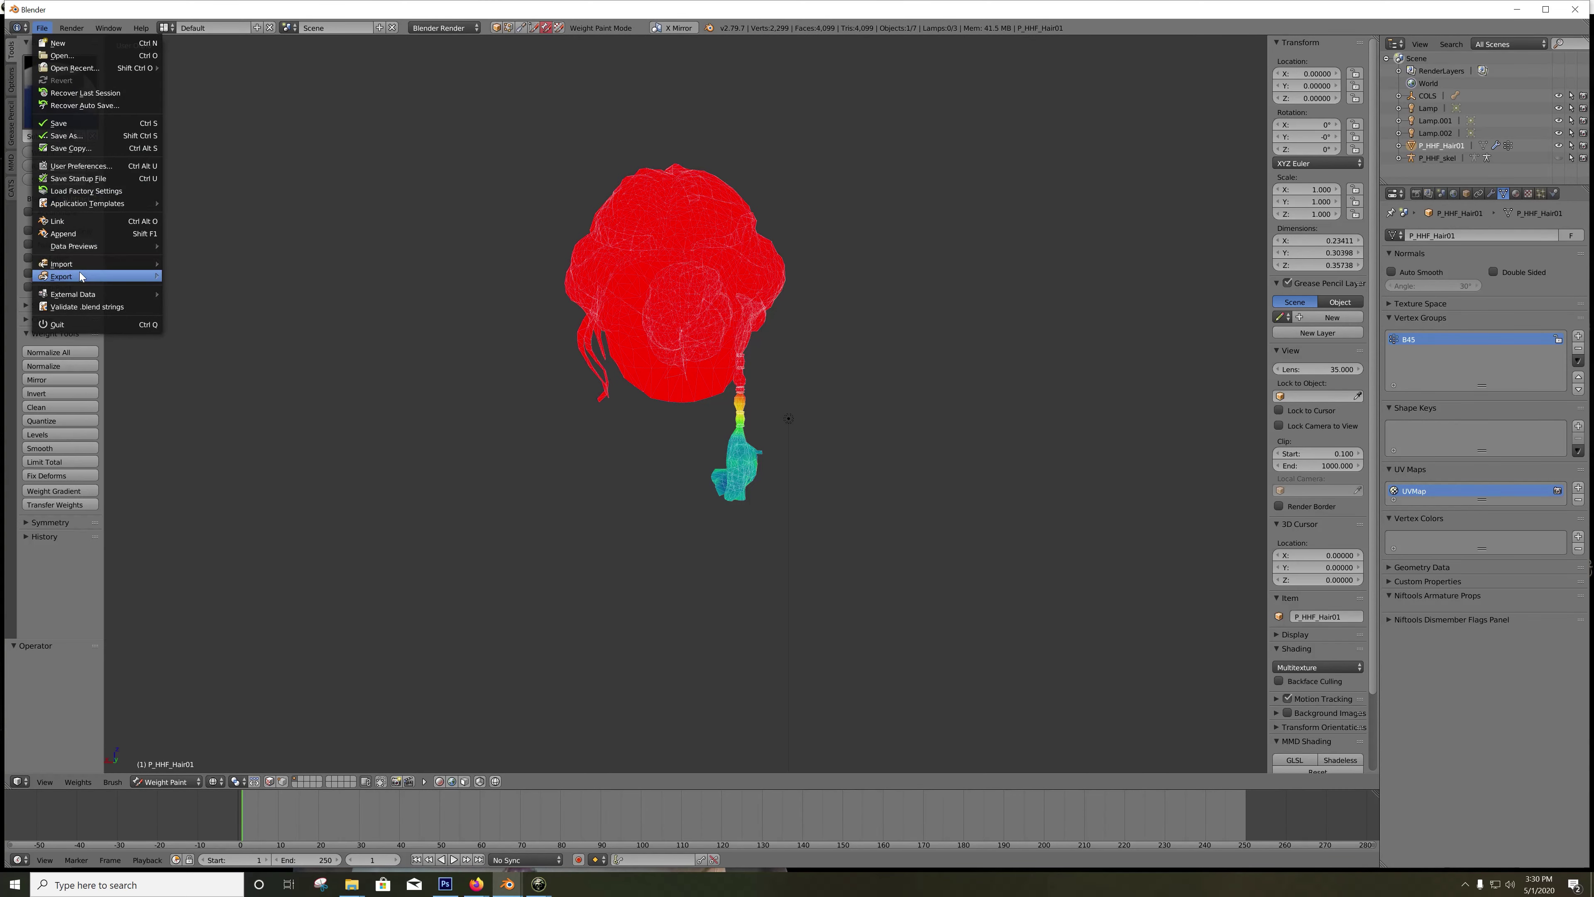
mouse_move(78, 272)
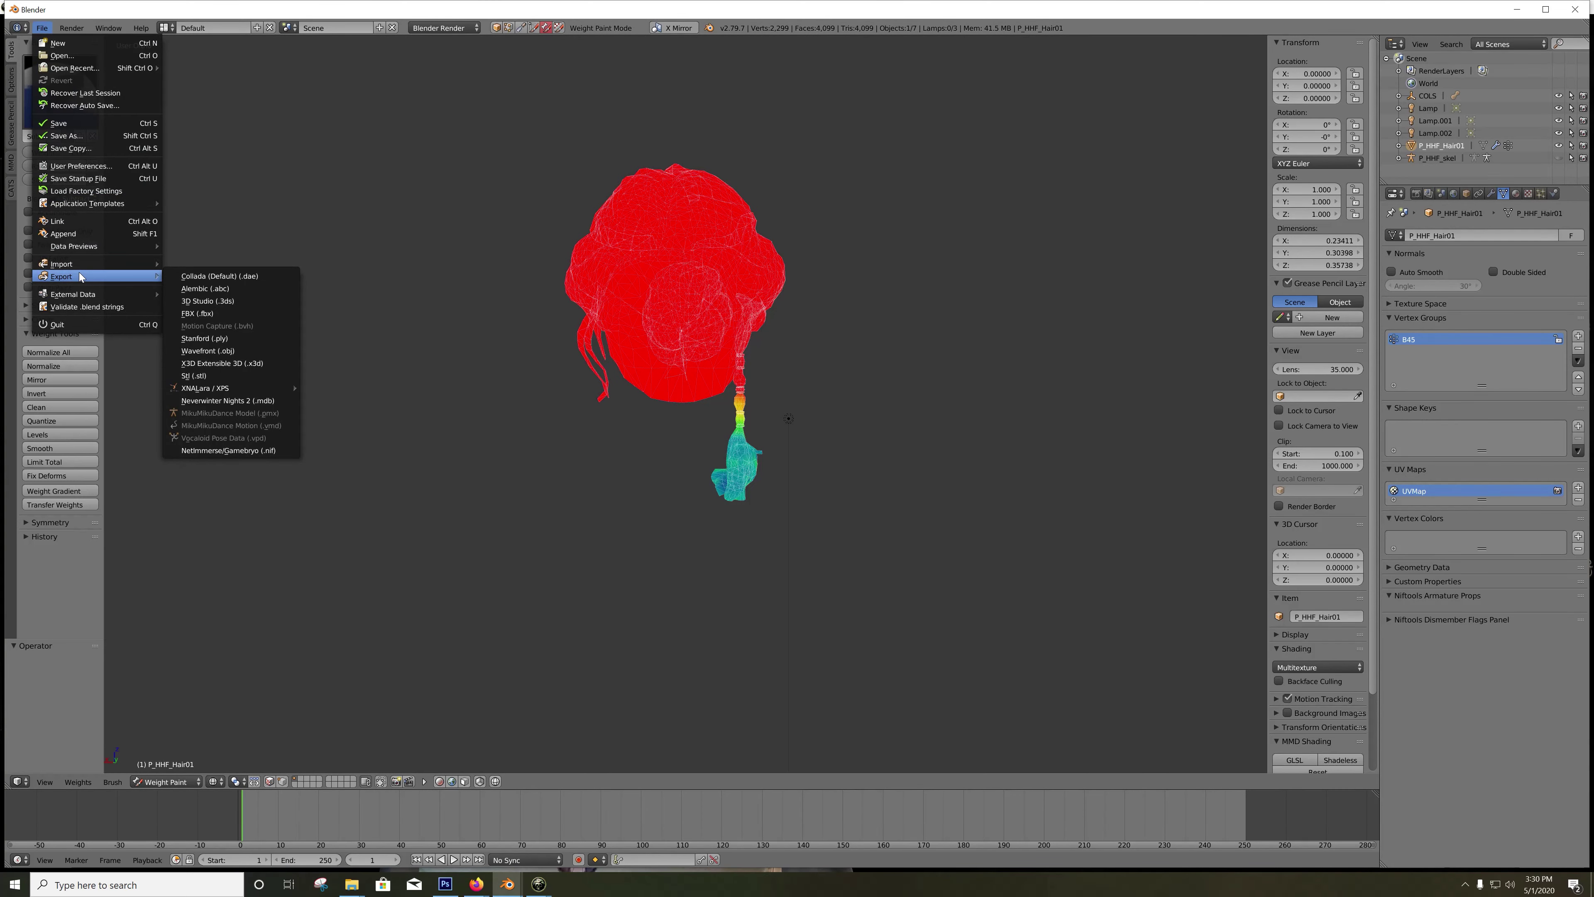
left_click(254, 400)
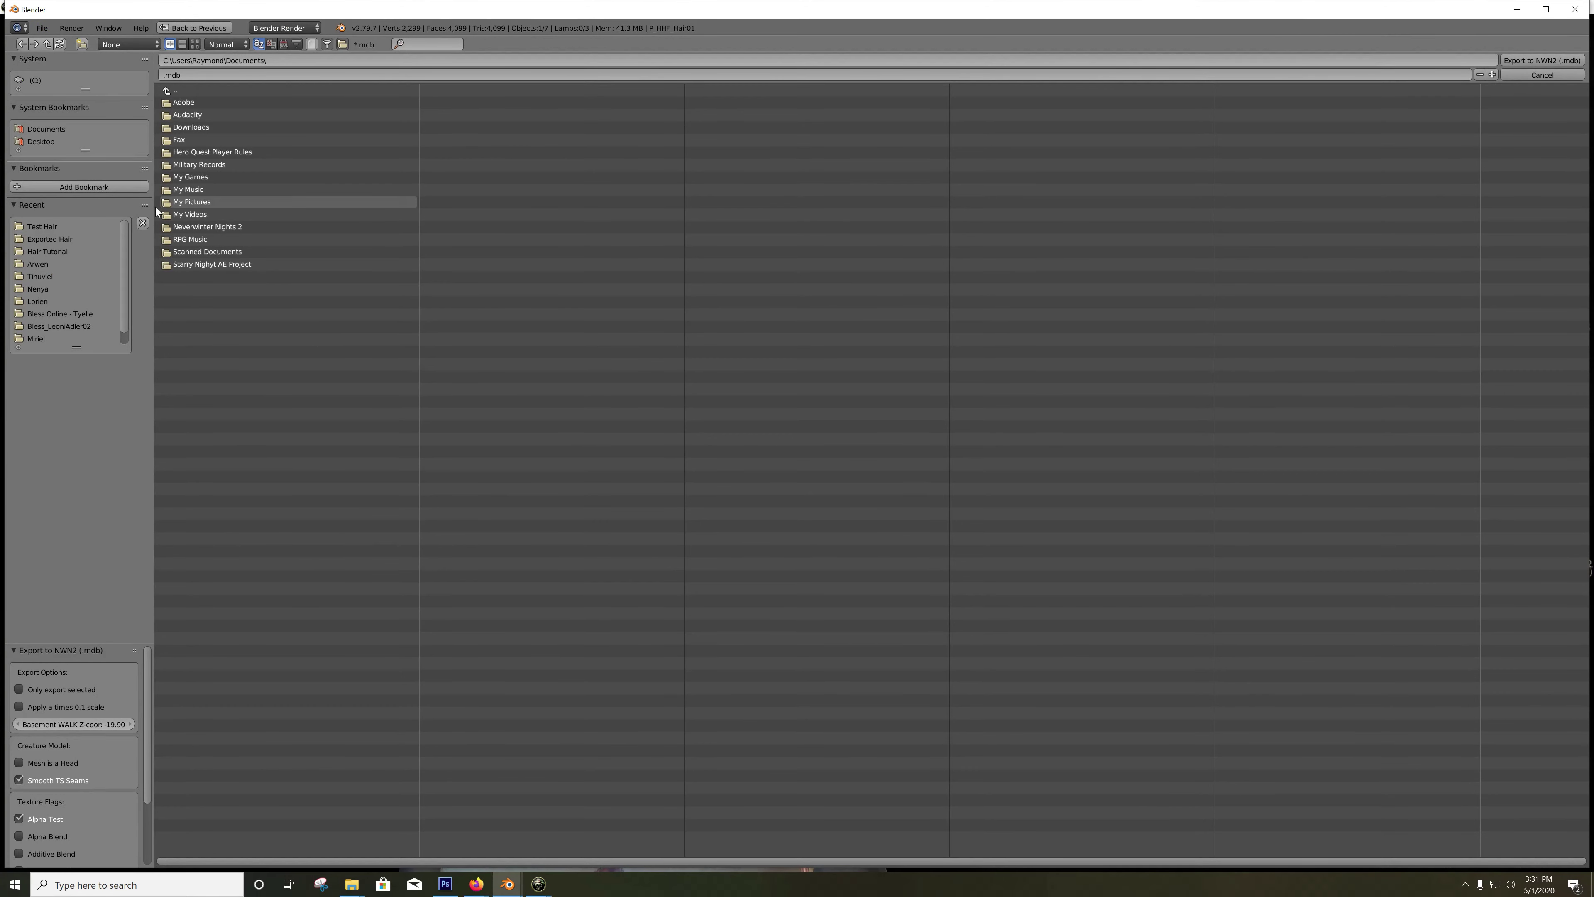
left_click(42, 226)
left_click(267, 105)
left_click(267, 105)
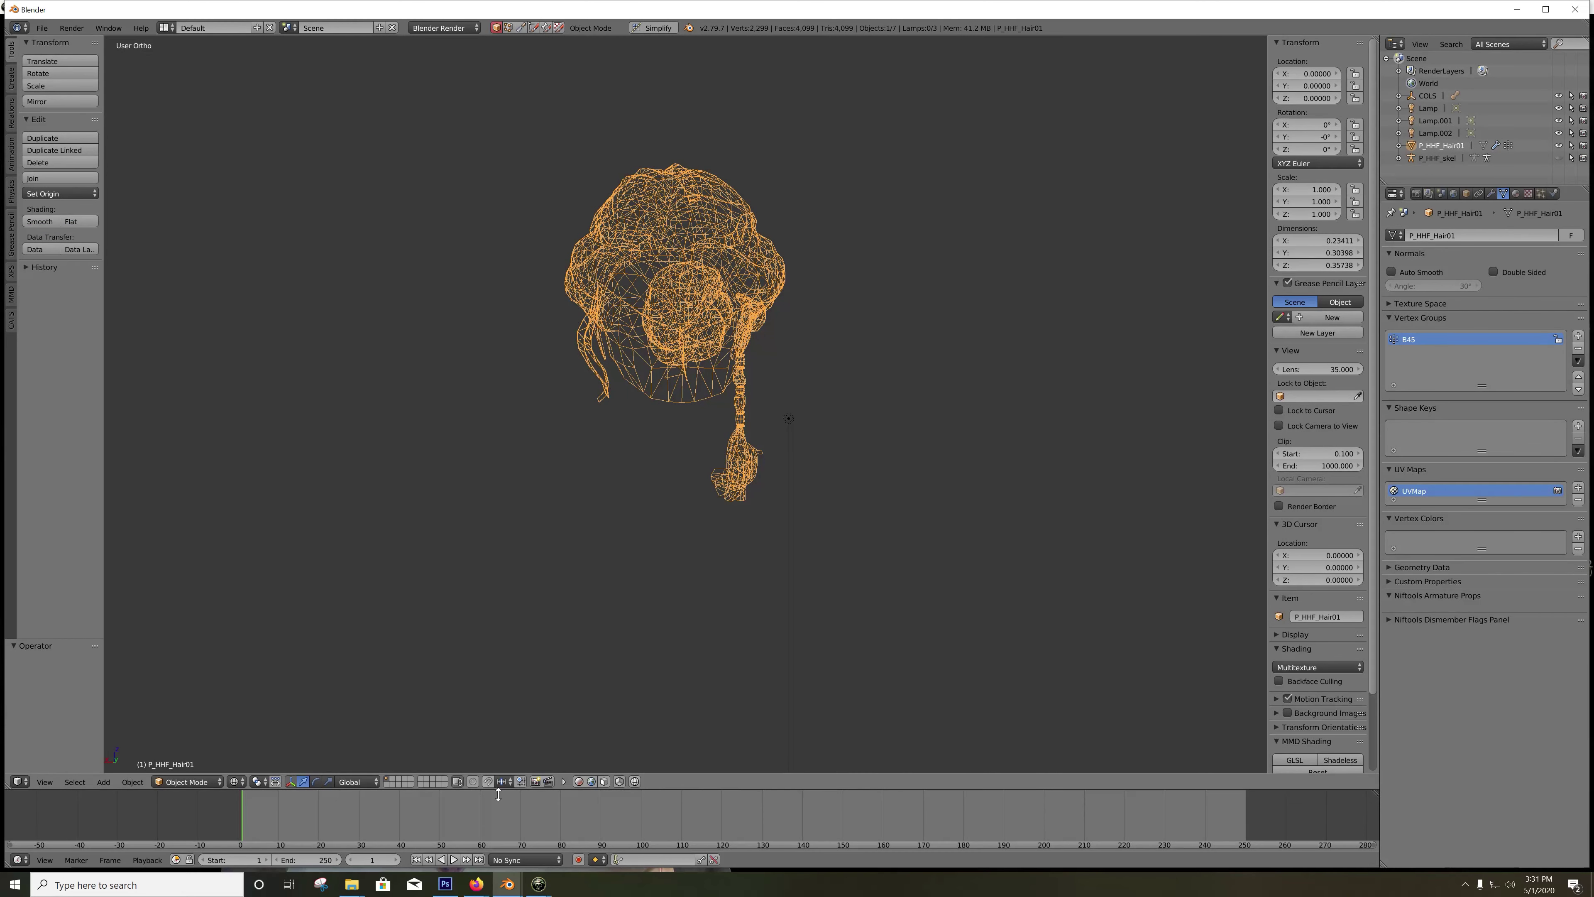
Step: Switch to Neverwinter Nights 2 and reload the braided hair by visiting the Class screen, returning to Appearance and cycling the hairstyle away and back
left_click(539, 884)
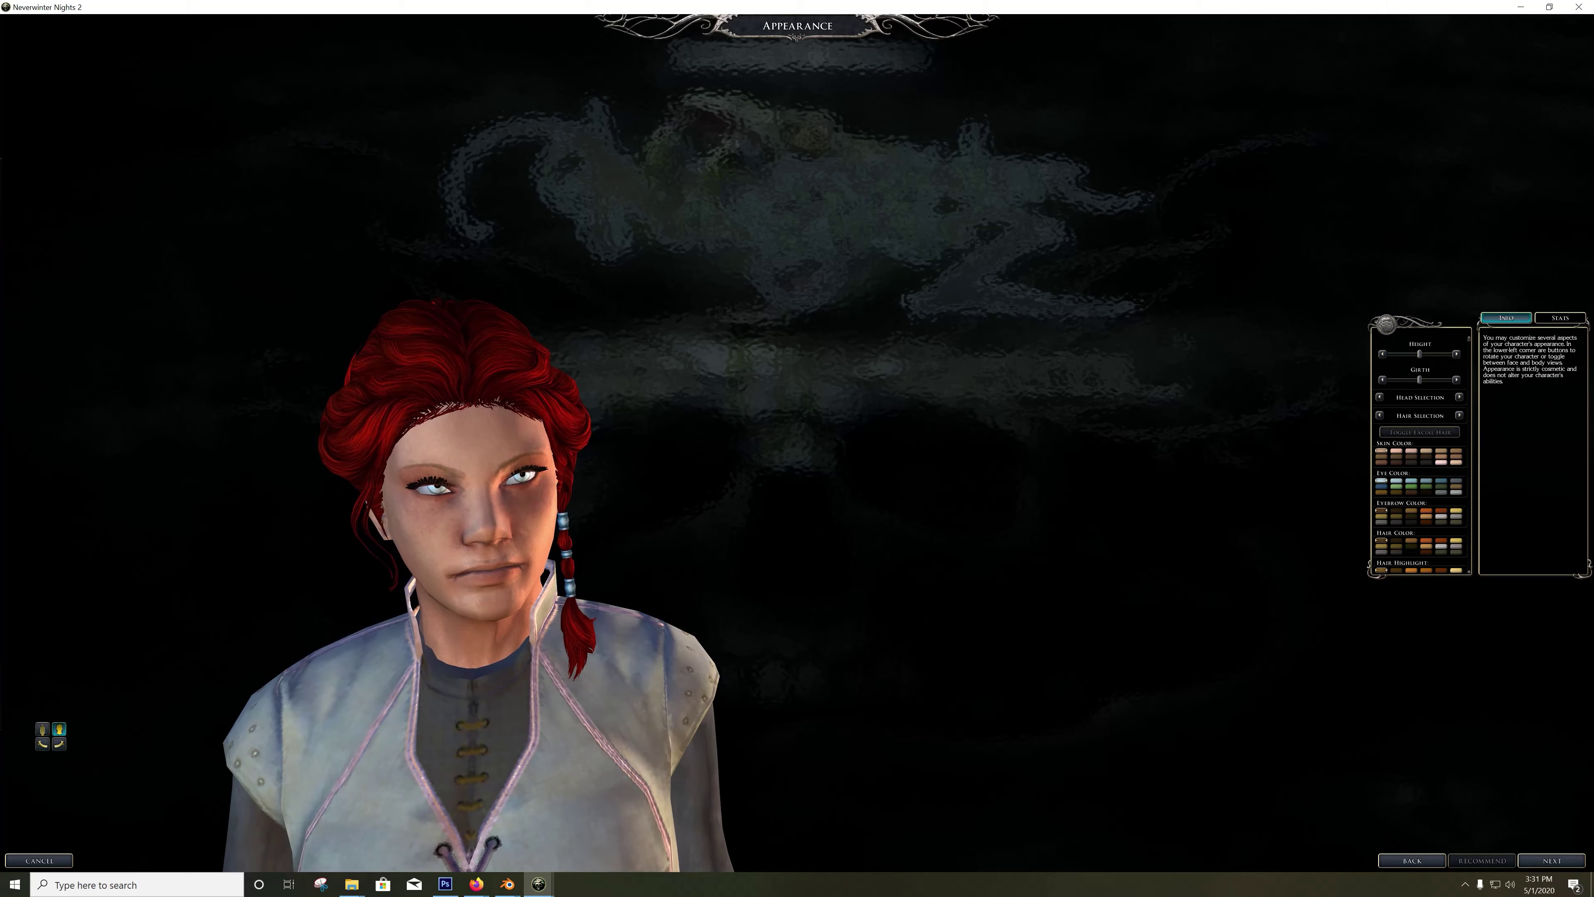
left_click(1525, 860)
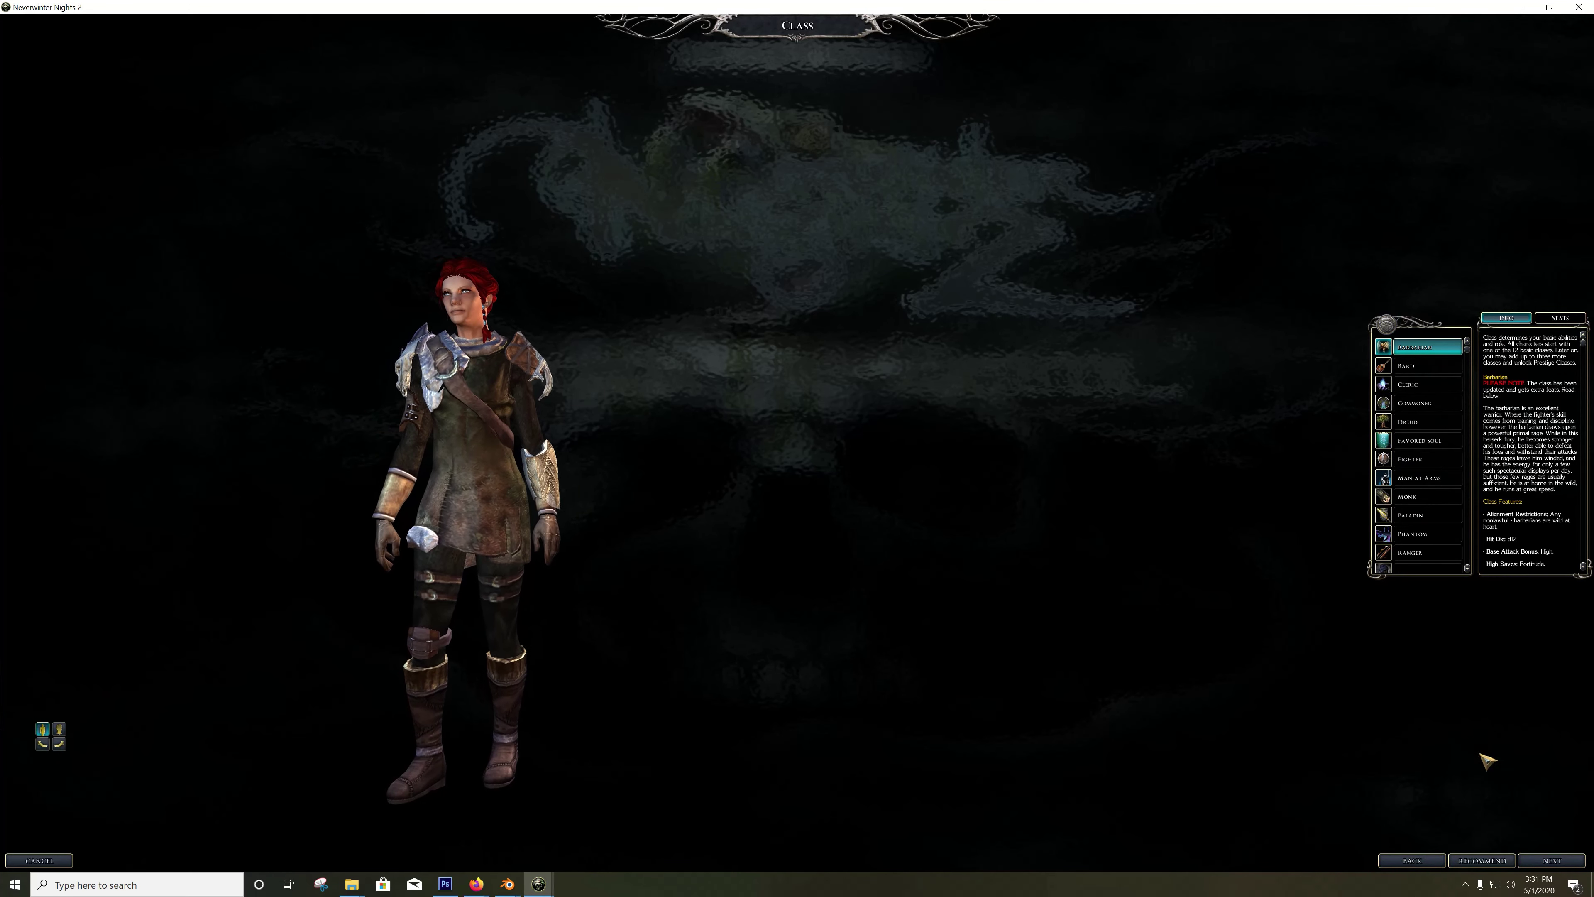
left_click(1412, 860)
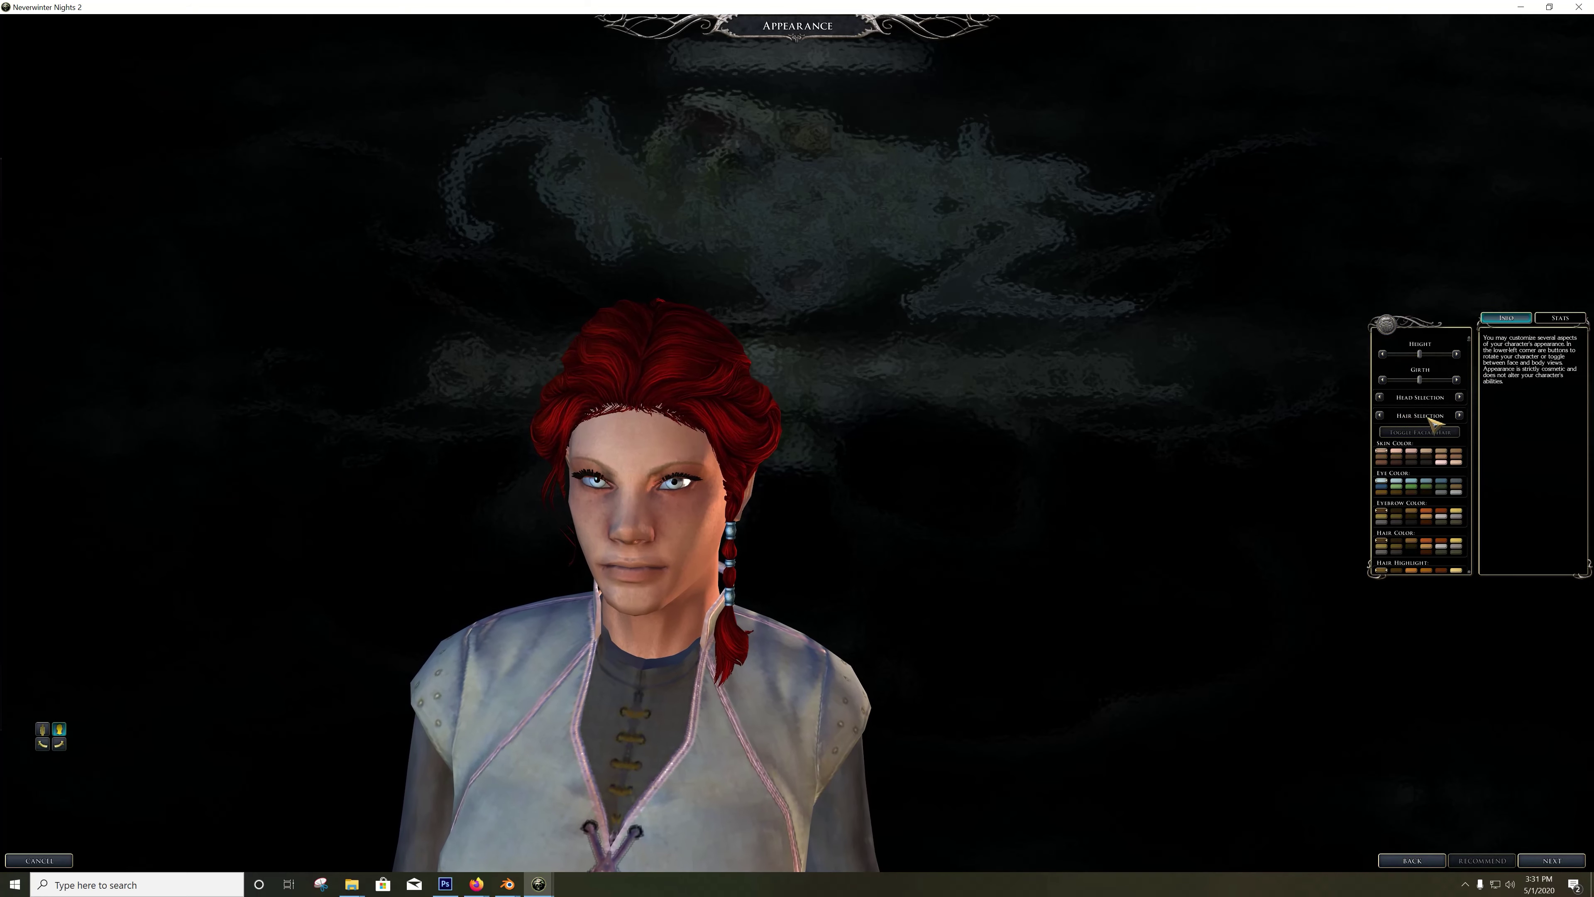
left_click(1380, 415)
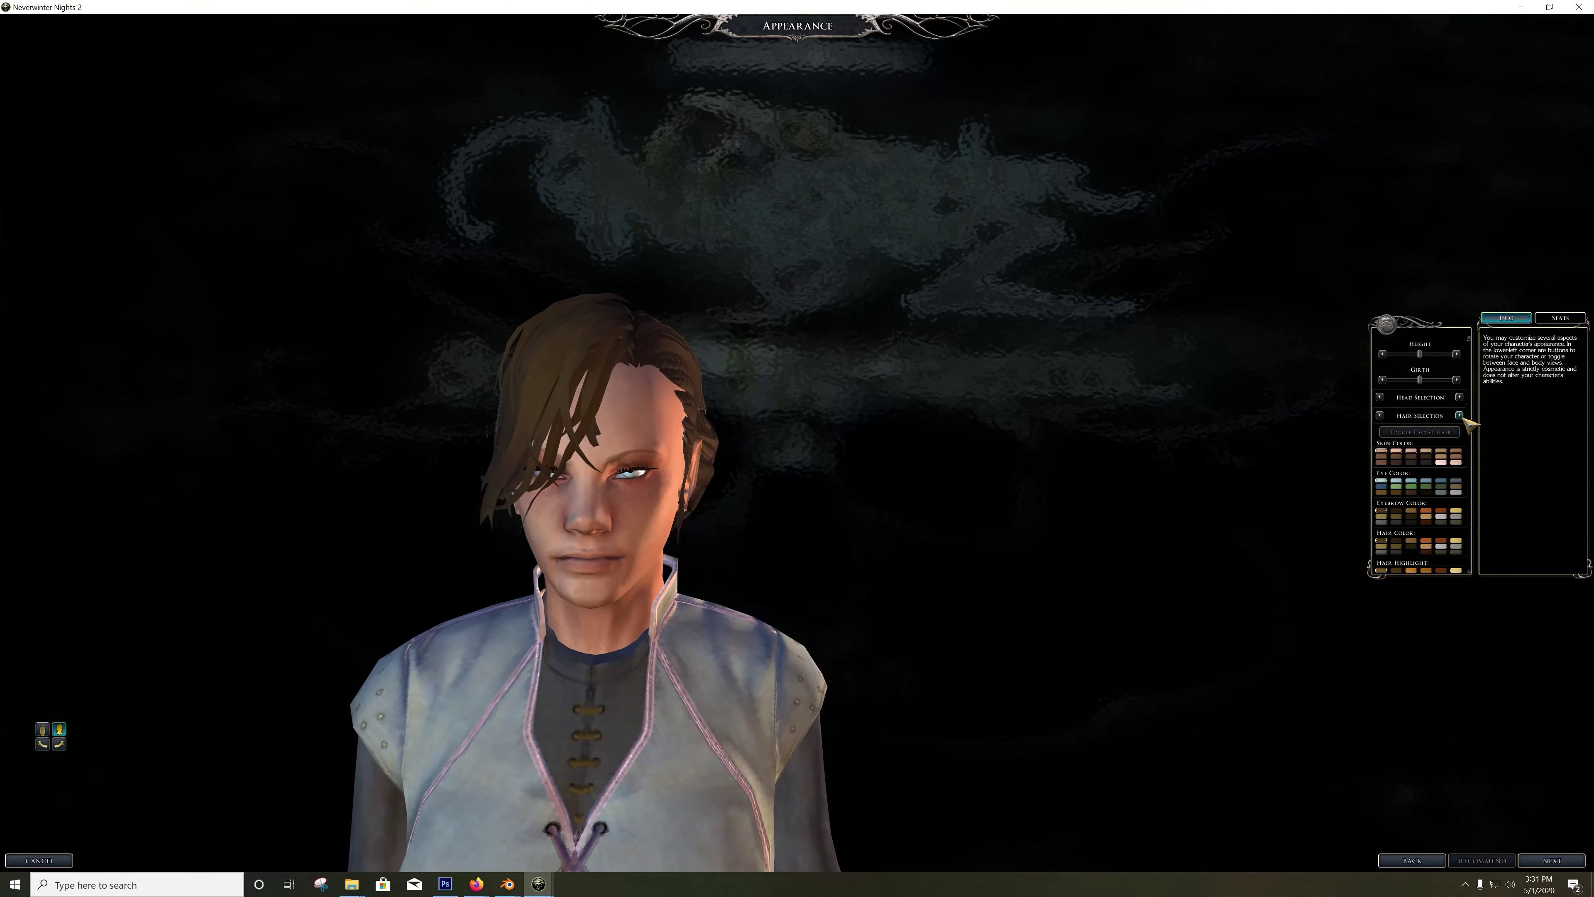
left_click(1459, 415)
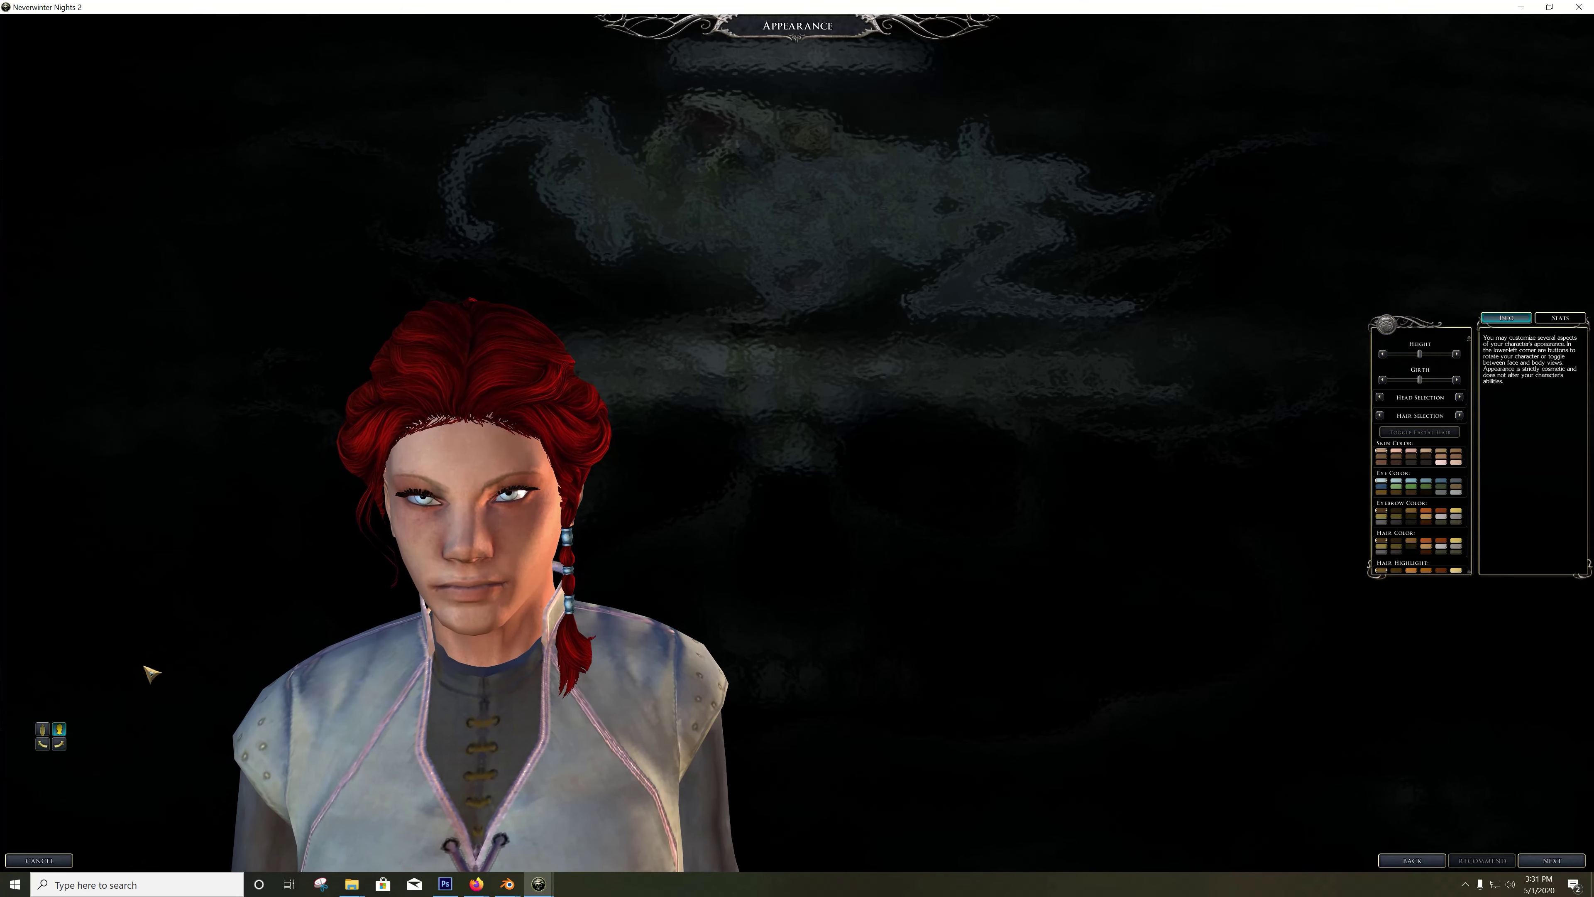
Step: Turn the character to inspect the braid and the back of the hair, and show the full body
left_click(57, 743)
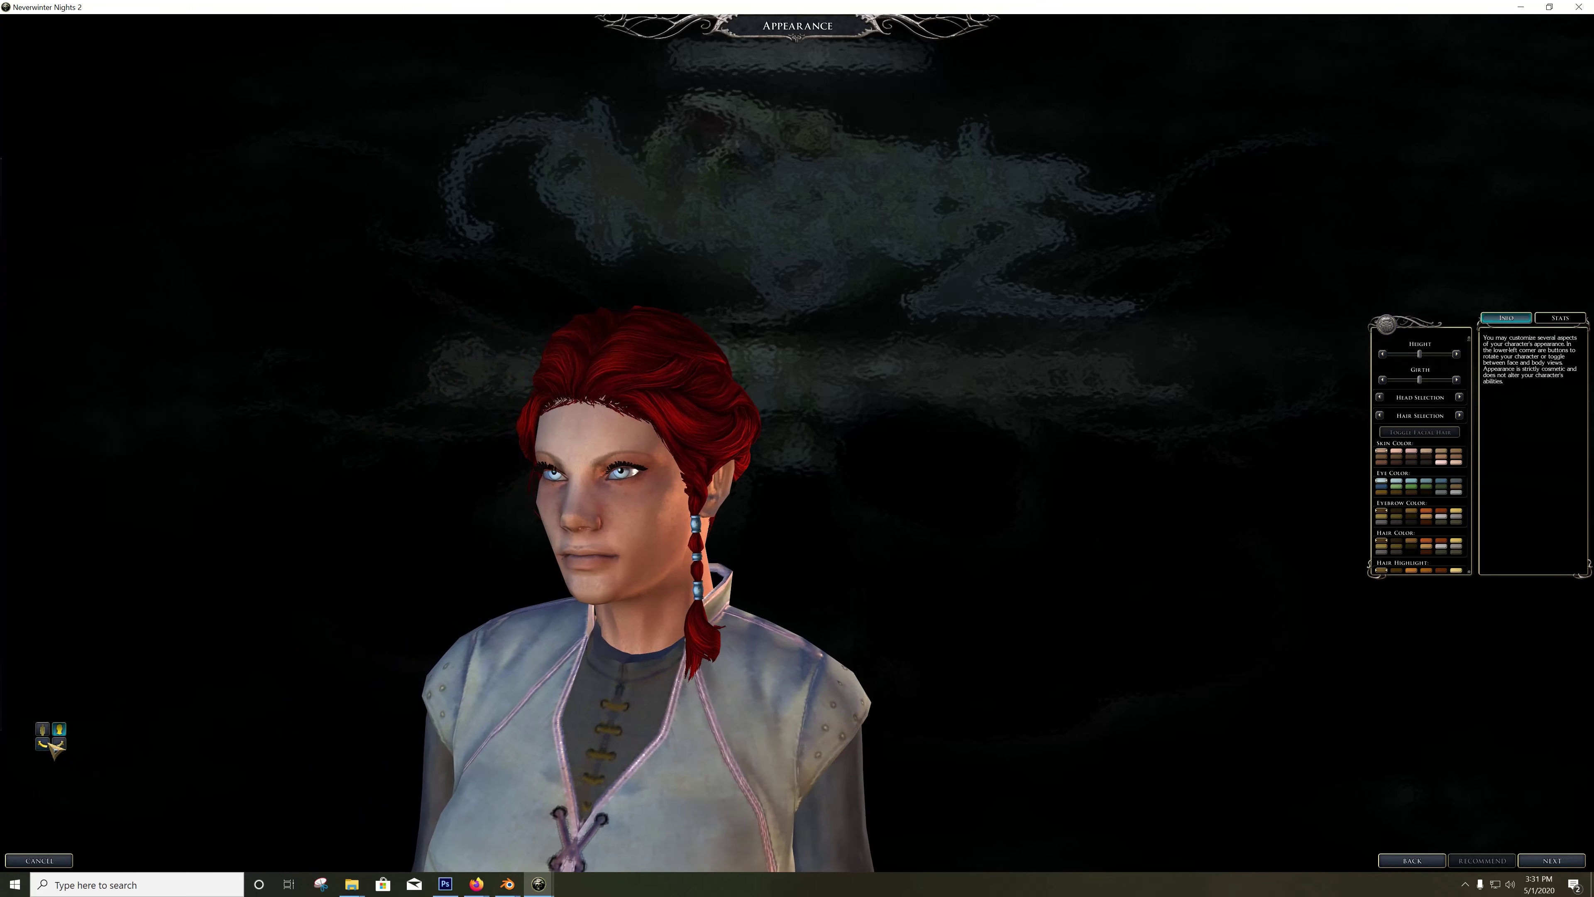
left_click(56, 744)
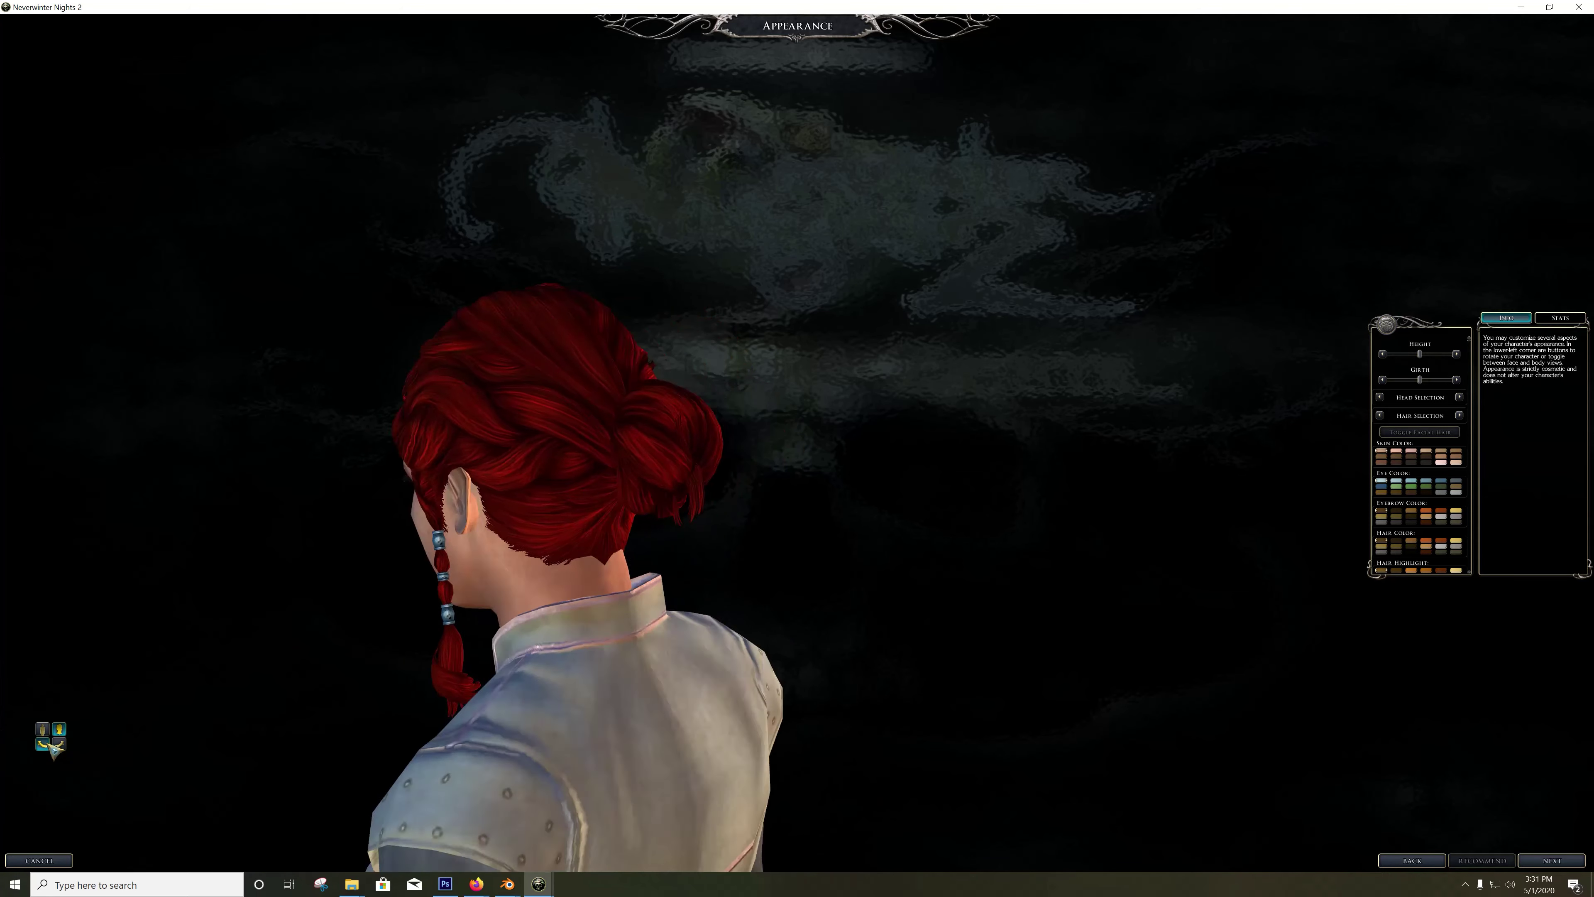
left_click(46, 730)
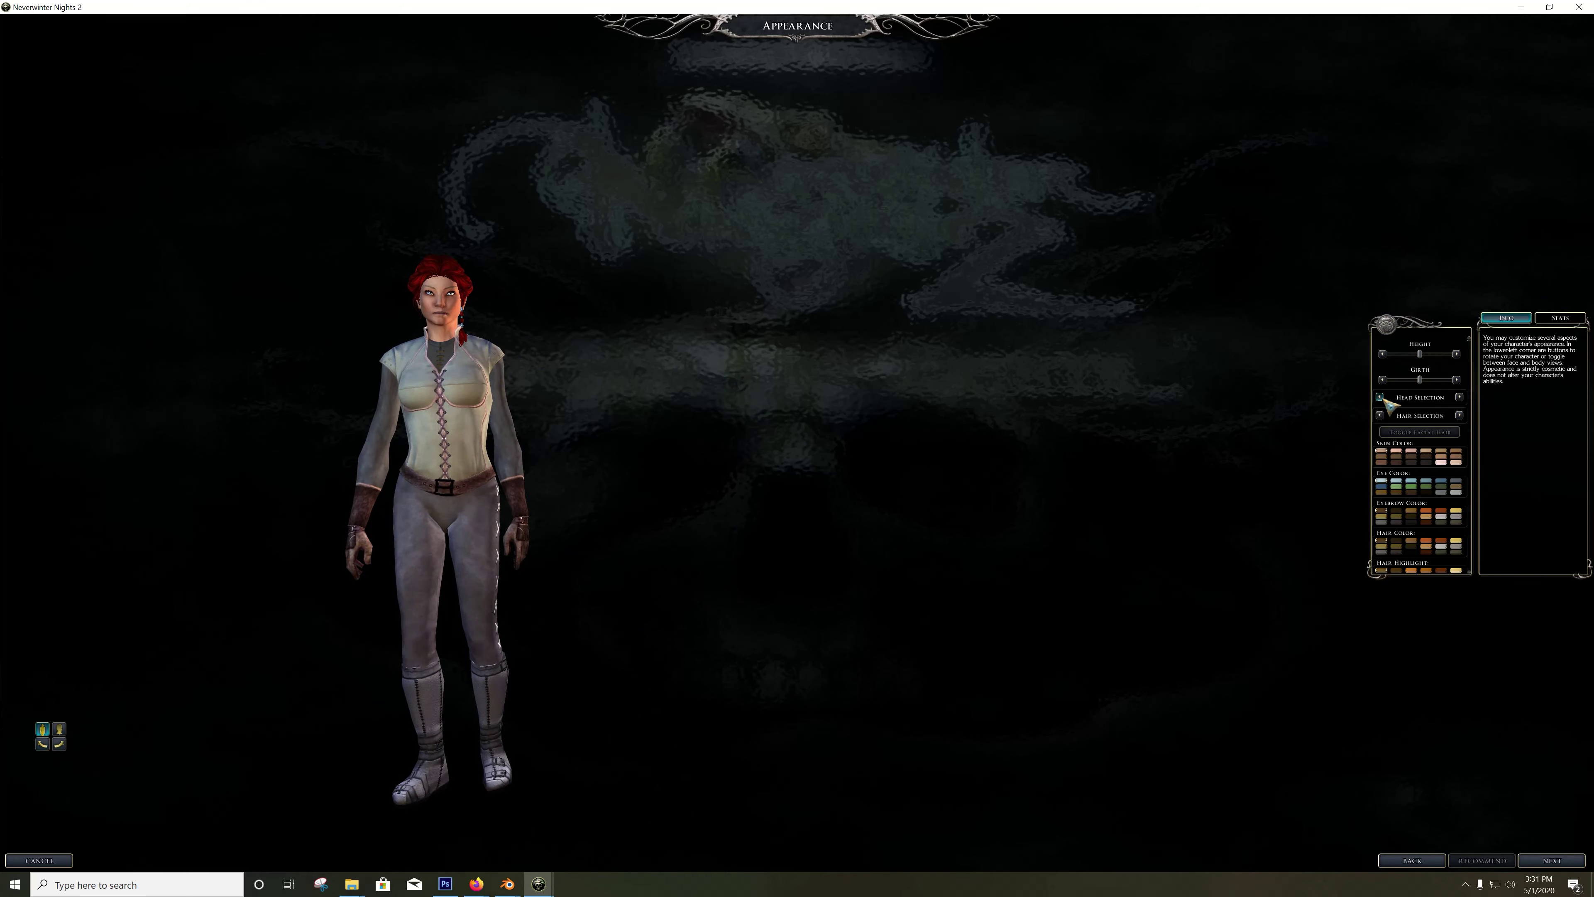
Step: Cycle back through three previous heads, and view the hair on the chosen head in the face close-up while turning the character
left_click(1384, 401)
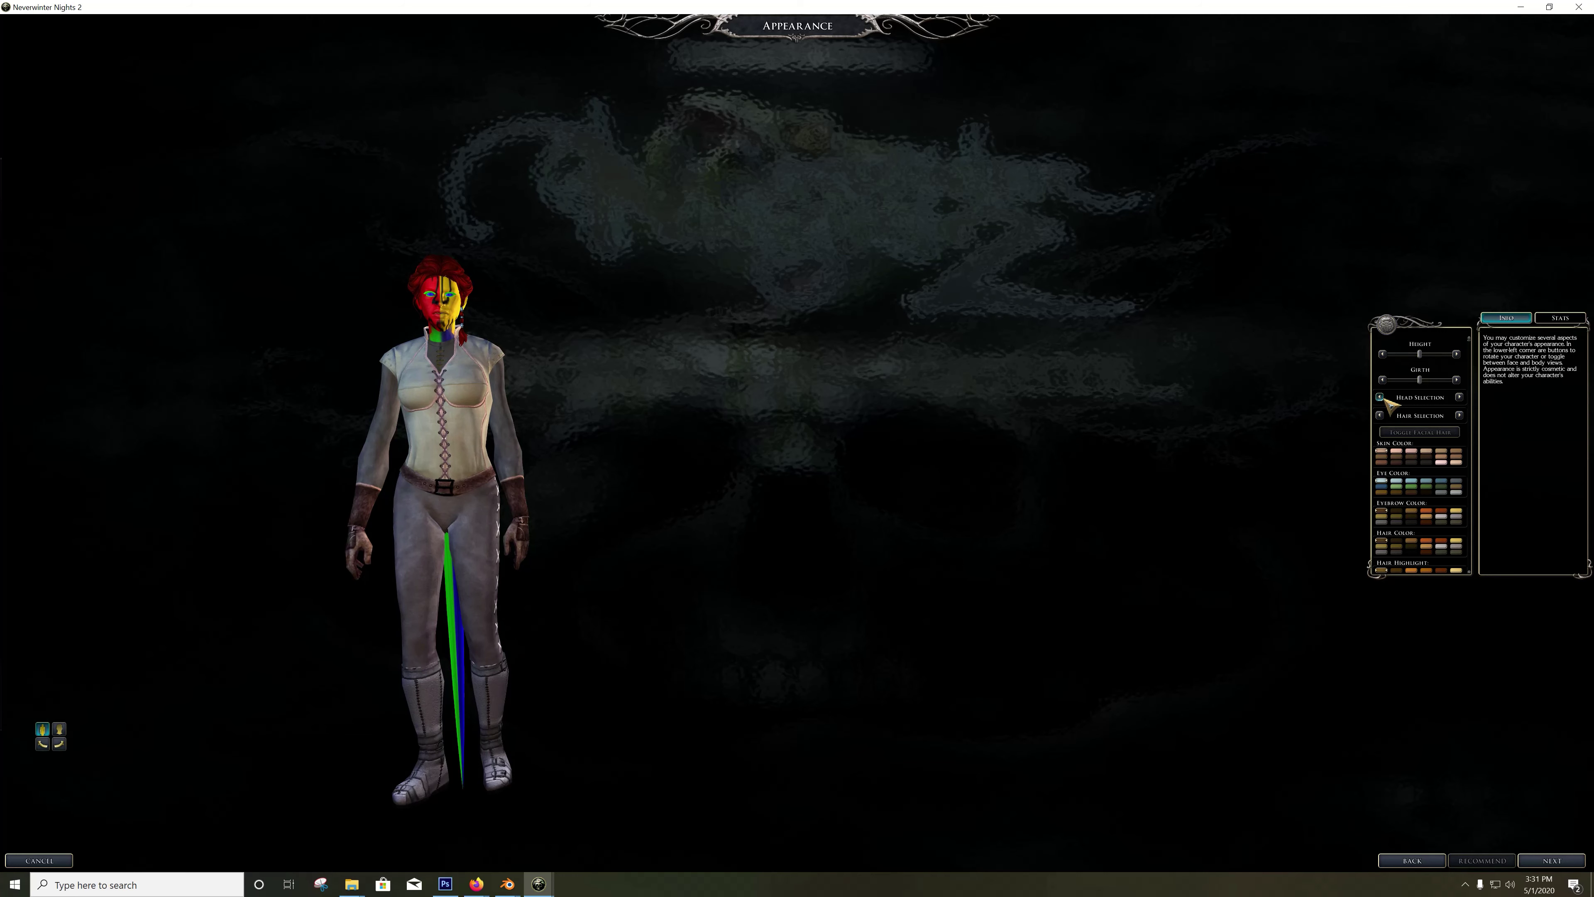
left_click(1385, 400)
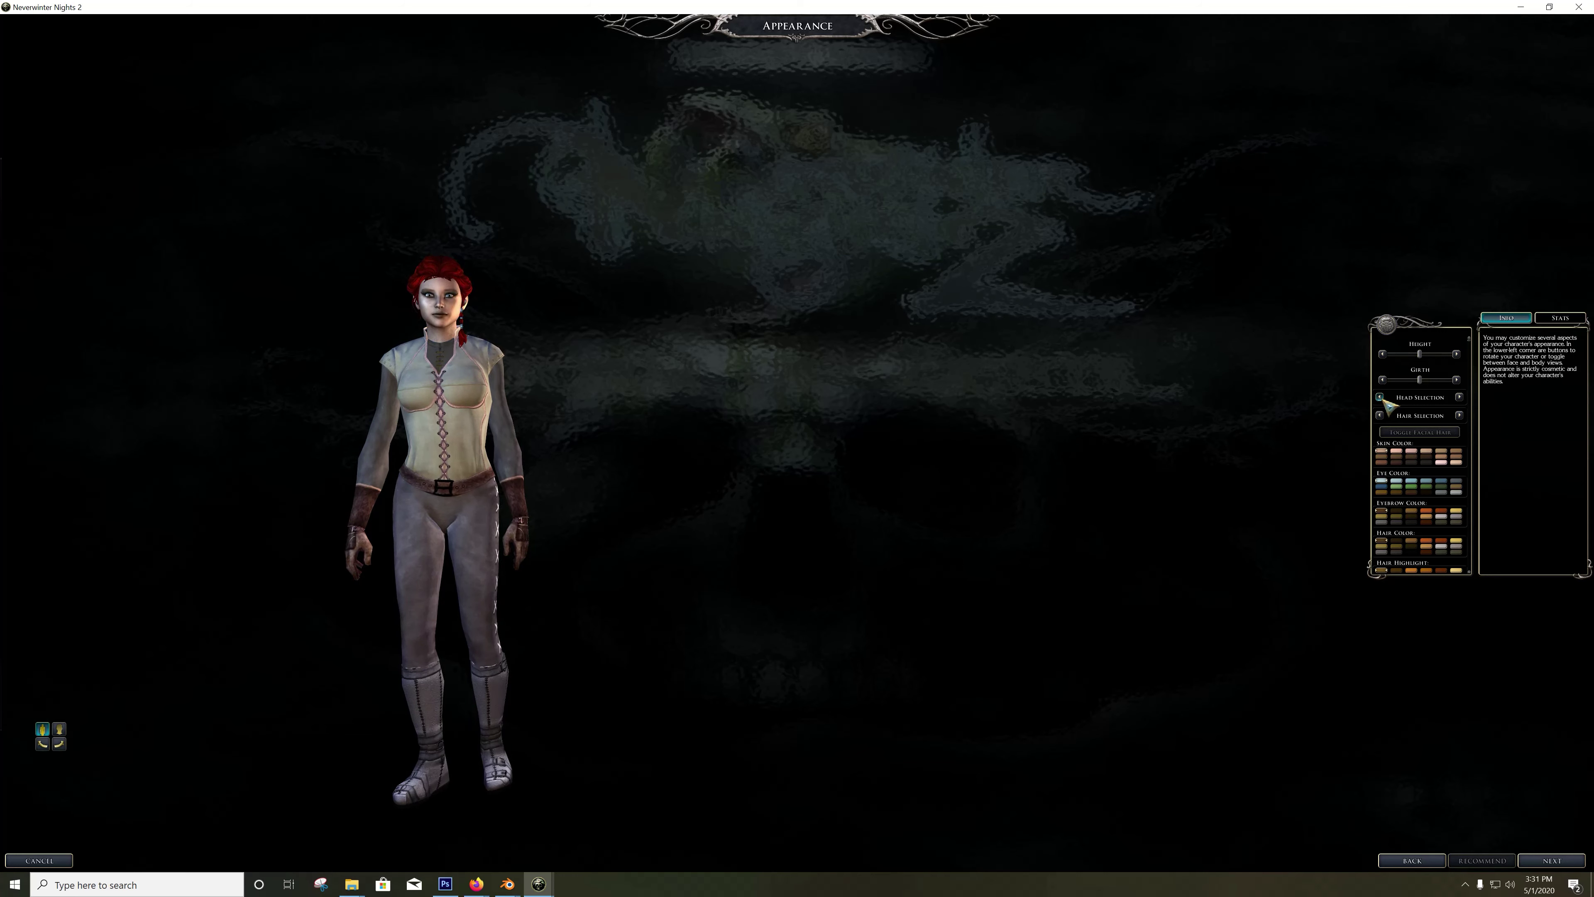
left_click(1384, 401)
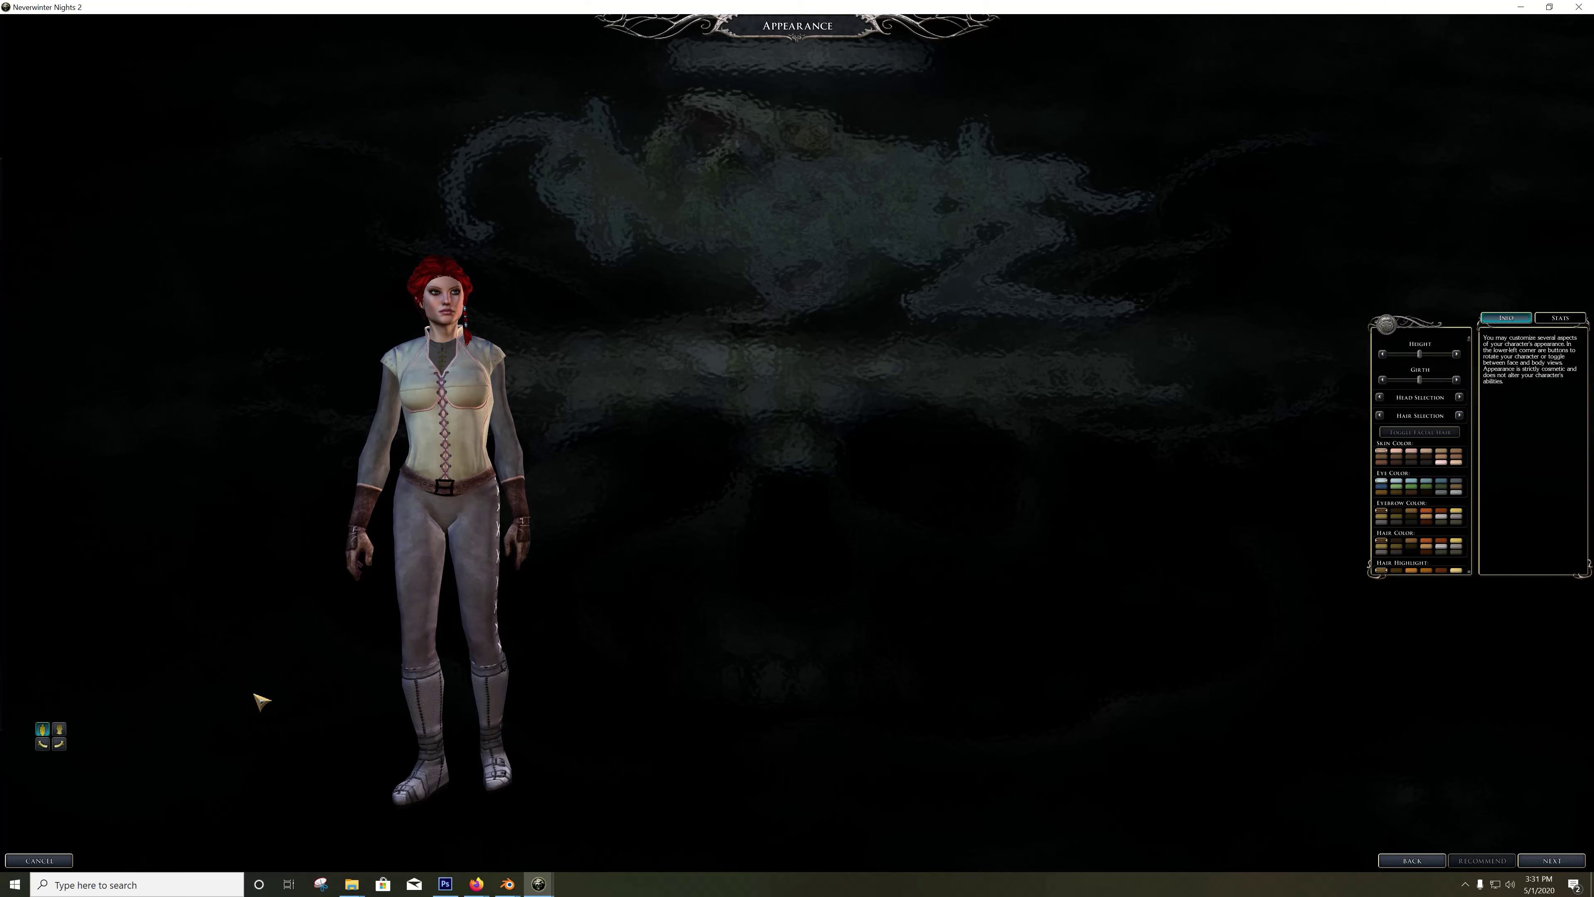
left_click(59, 728)
left_click(59, 743)
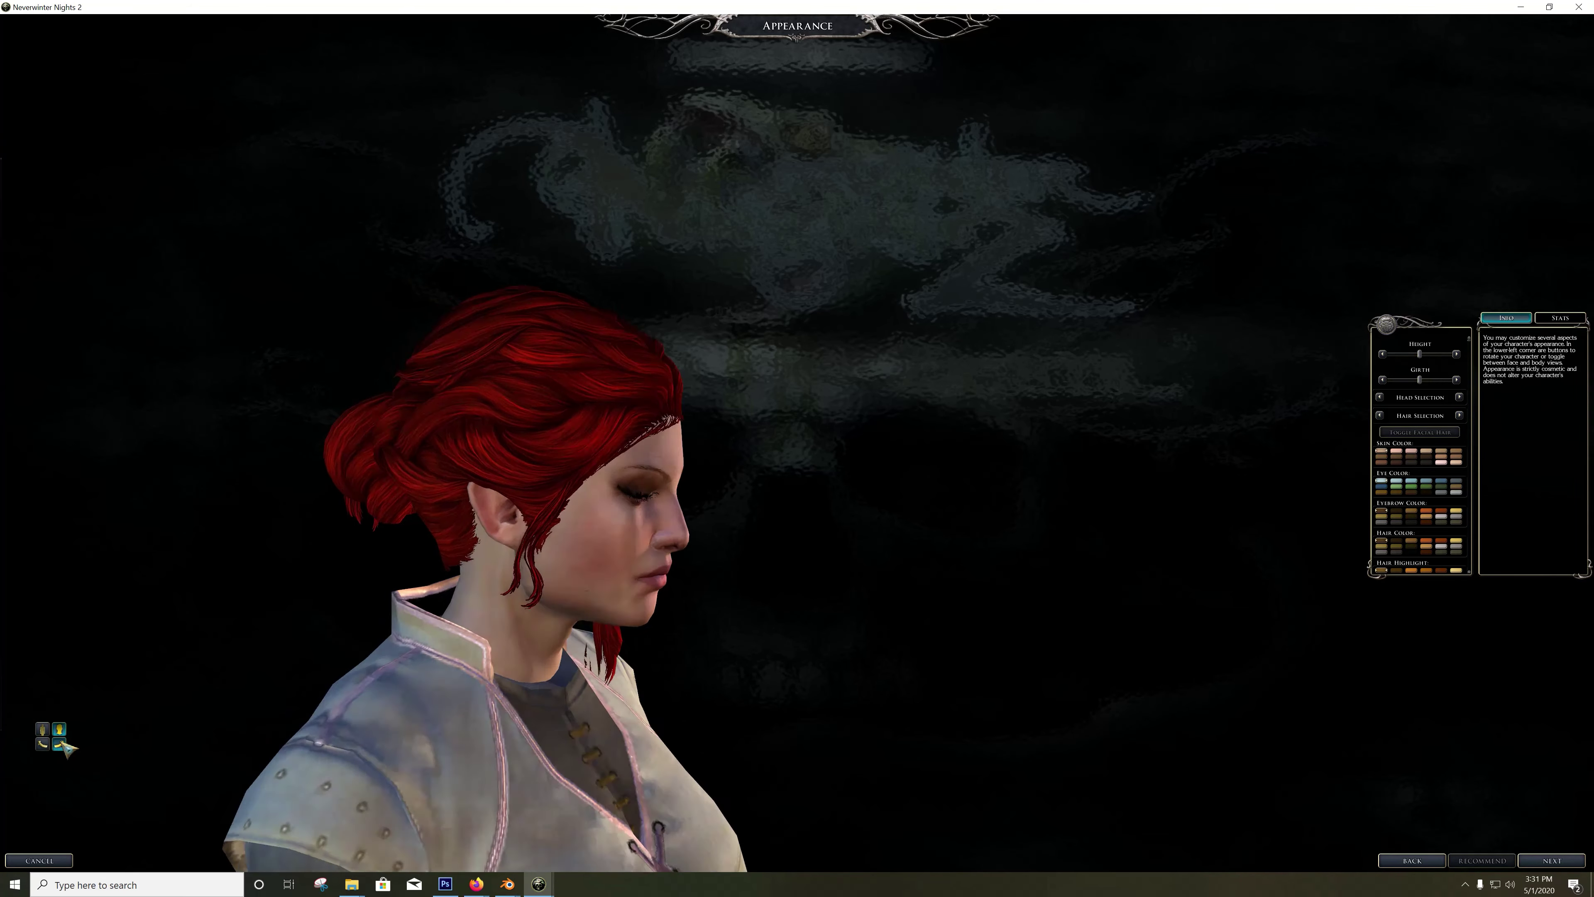
Step: Turn the character in close-up, advance to the Class screen, choose Bard and turn the character to inspect the hair
left_click(59, 742)
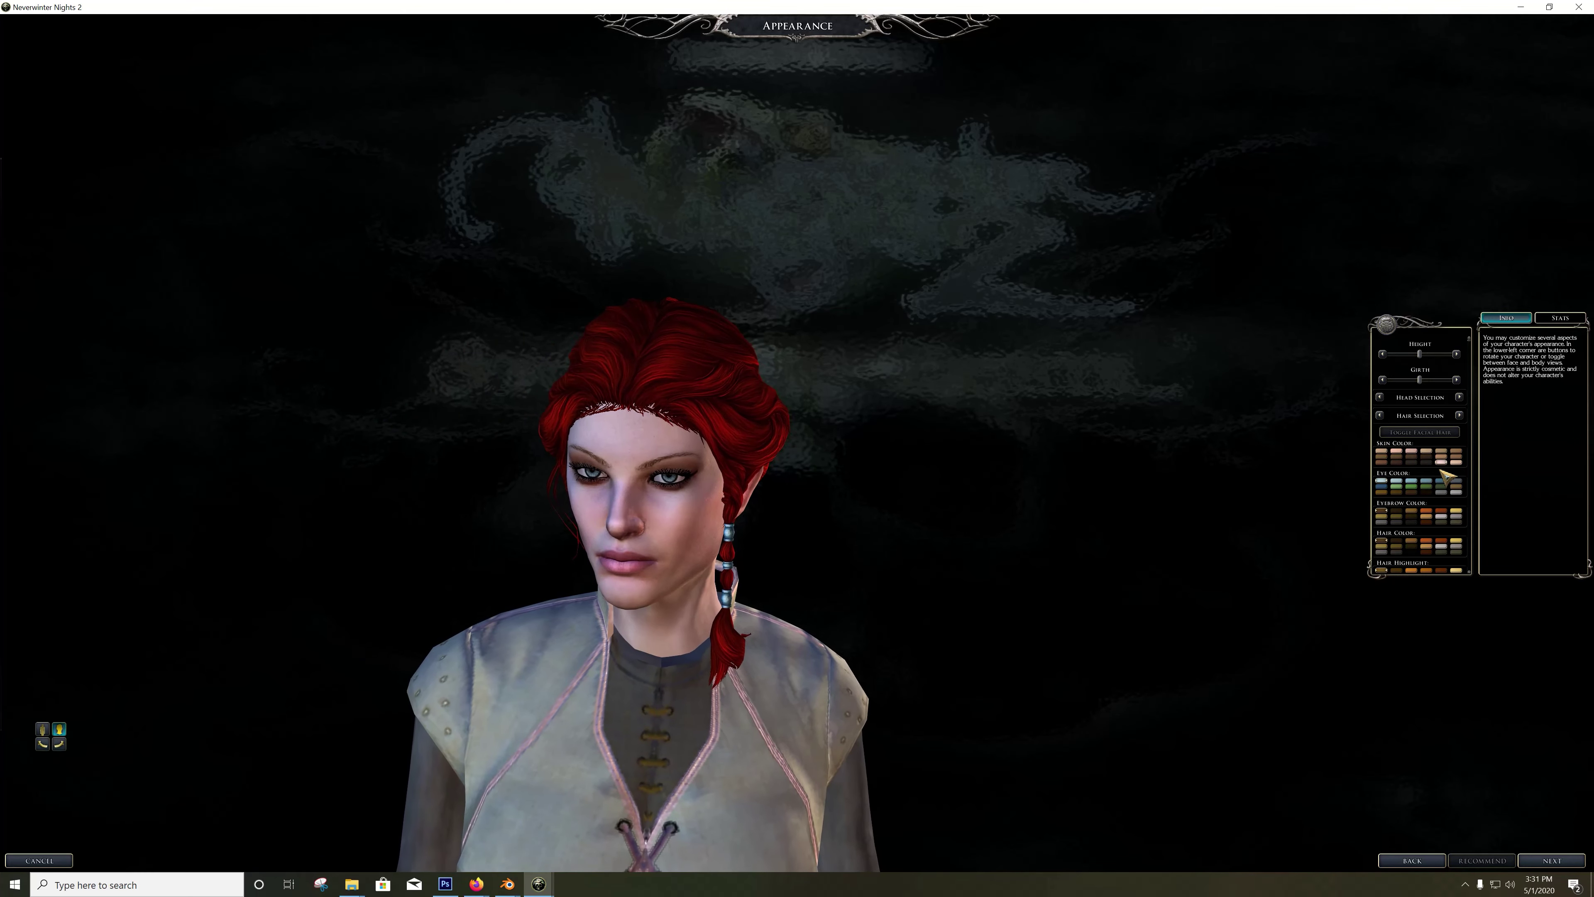
left_click(1552, 861)
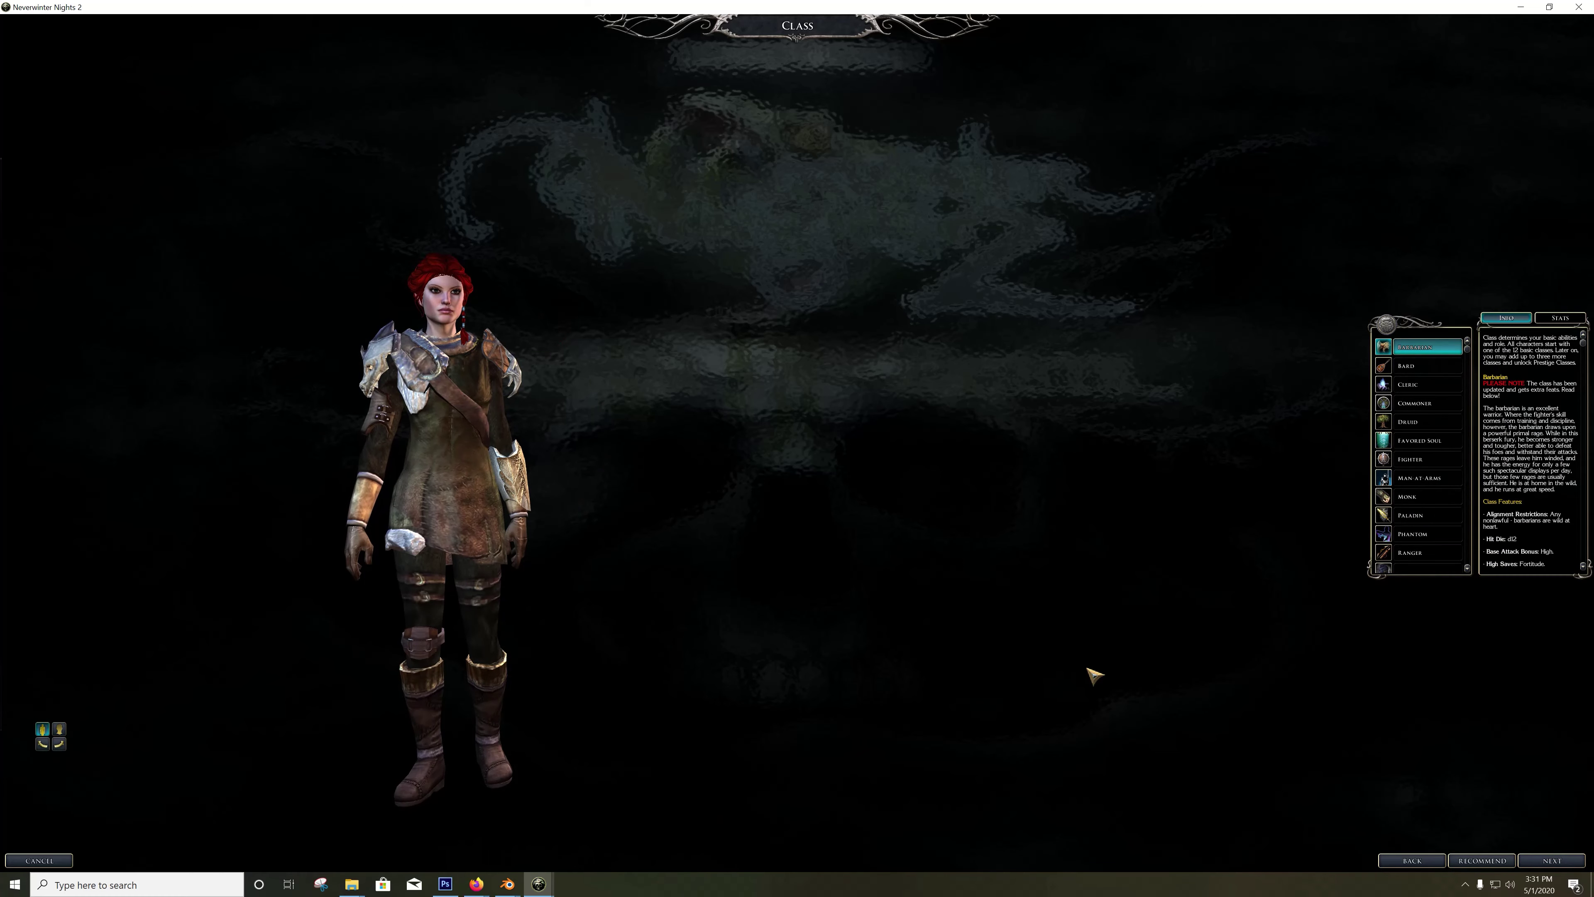
left_click(1428, 366)
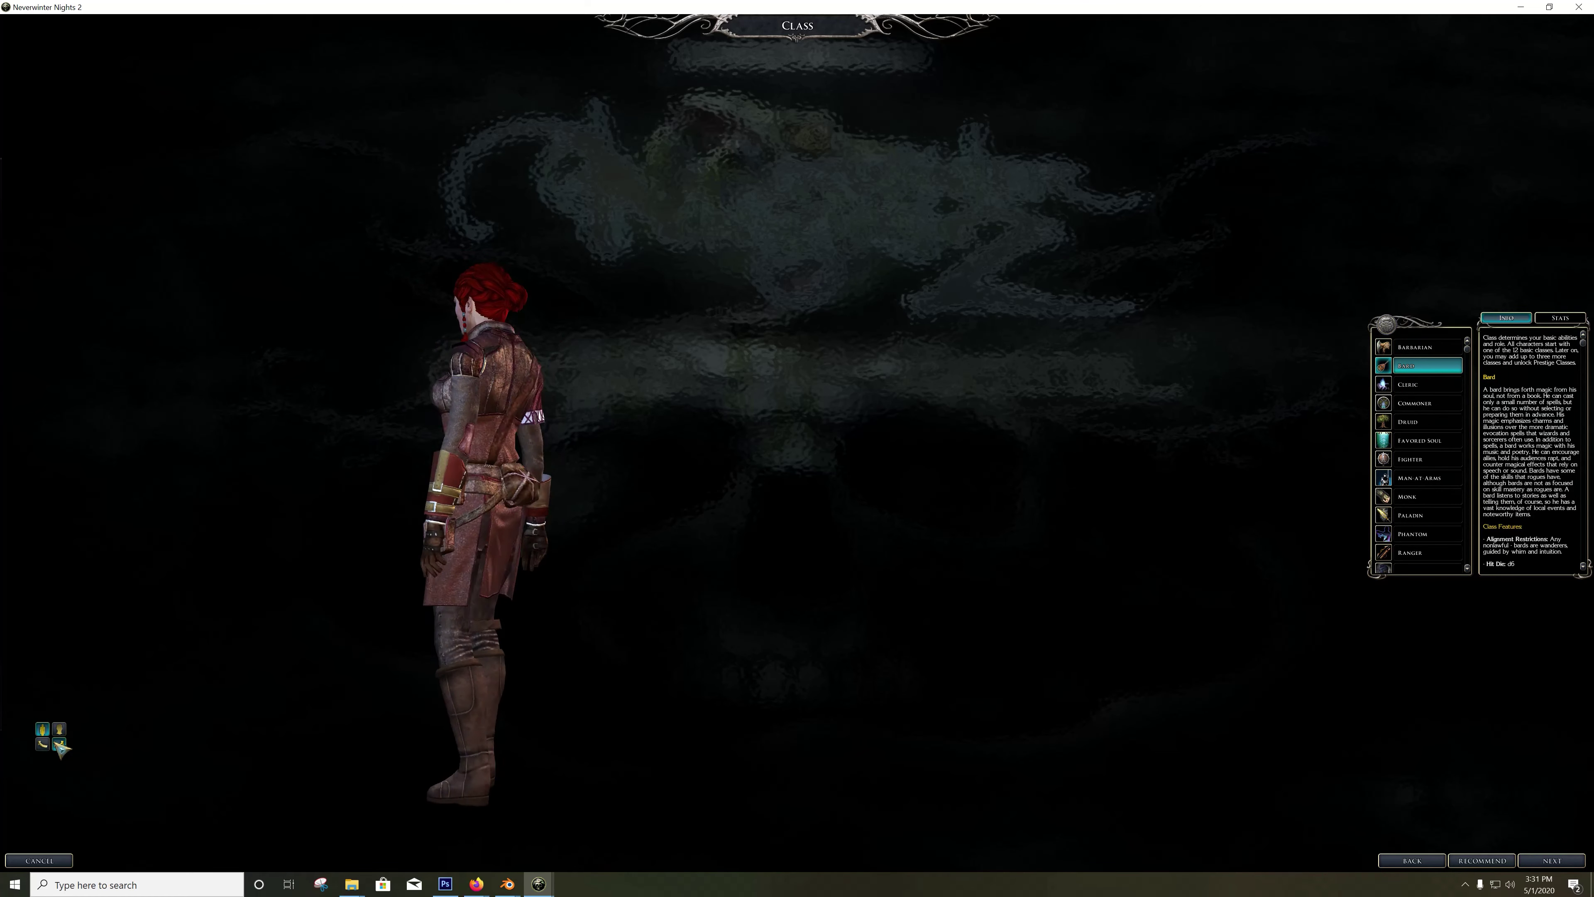
left_click(45, 742)
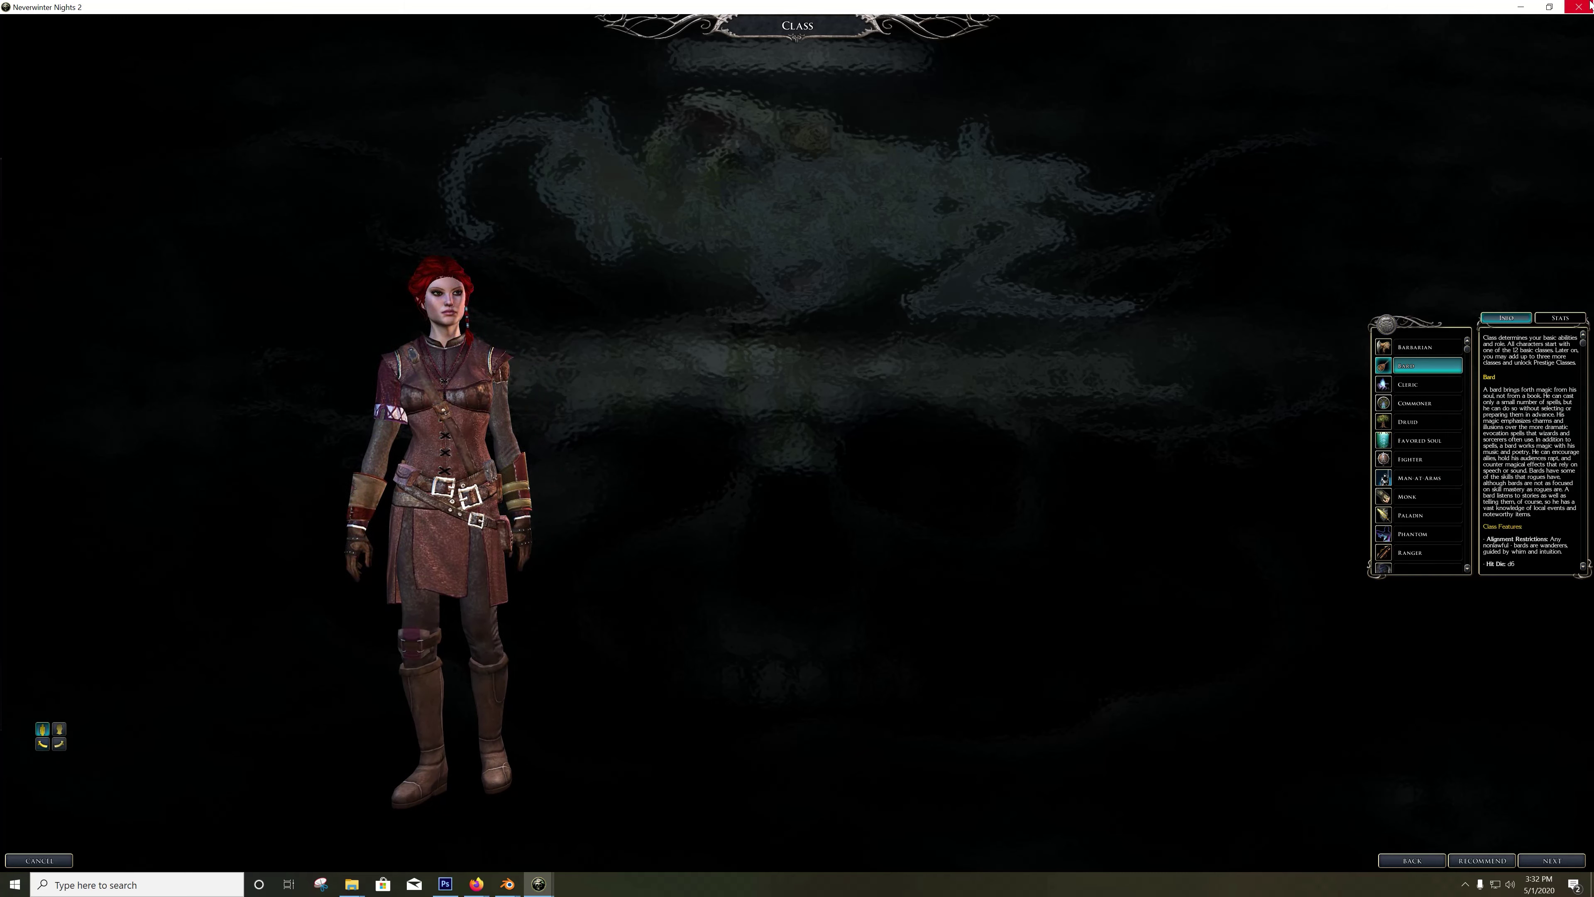
Step: Minimize the game and Blender, switch to Photoshop through the Tinuviel_Hair01_d texture file, and close the Hair01 diffuse and normal map documents
left_click(1521, 7)
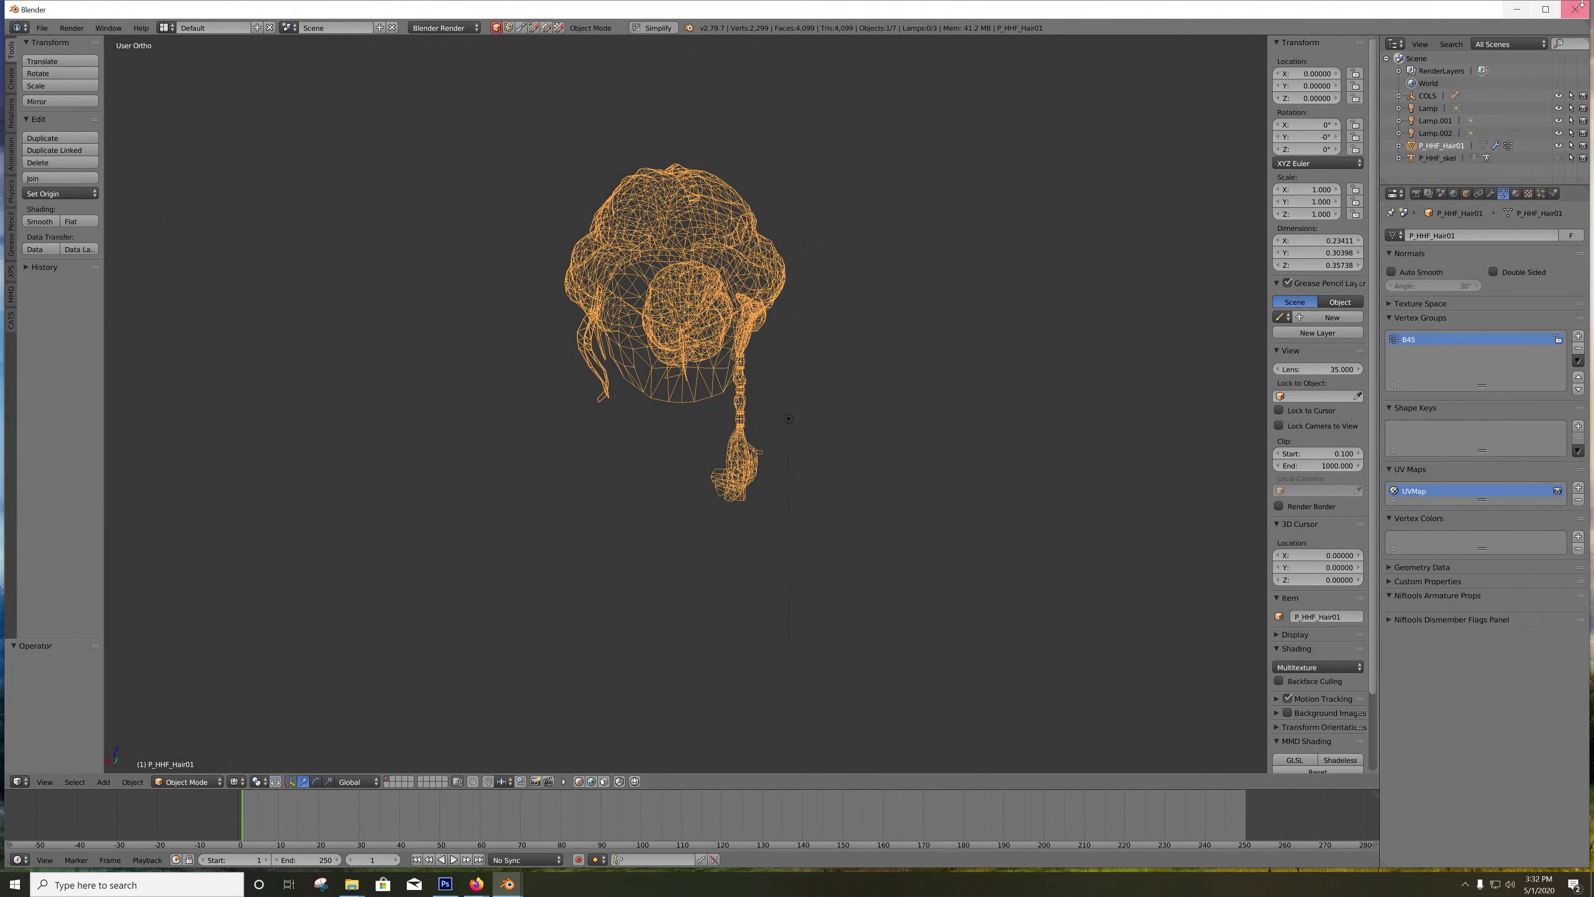
left_click(1517, 10)
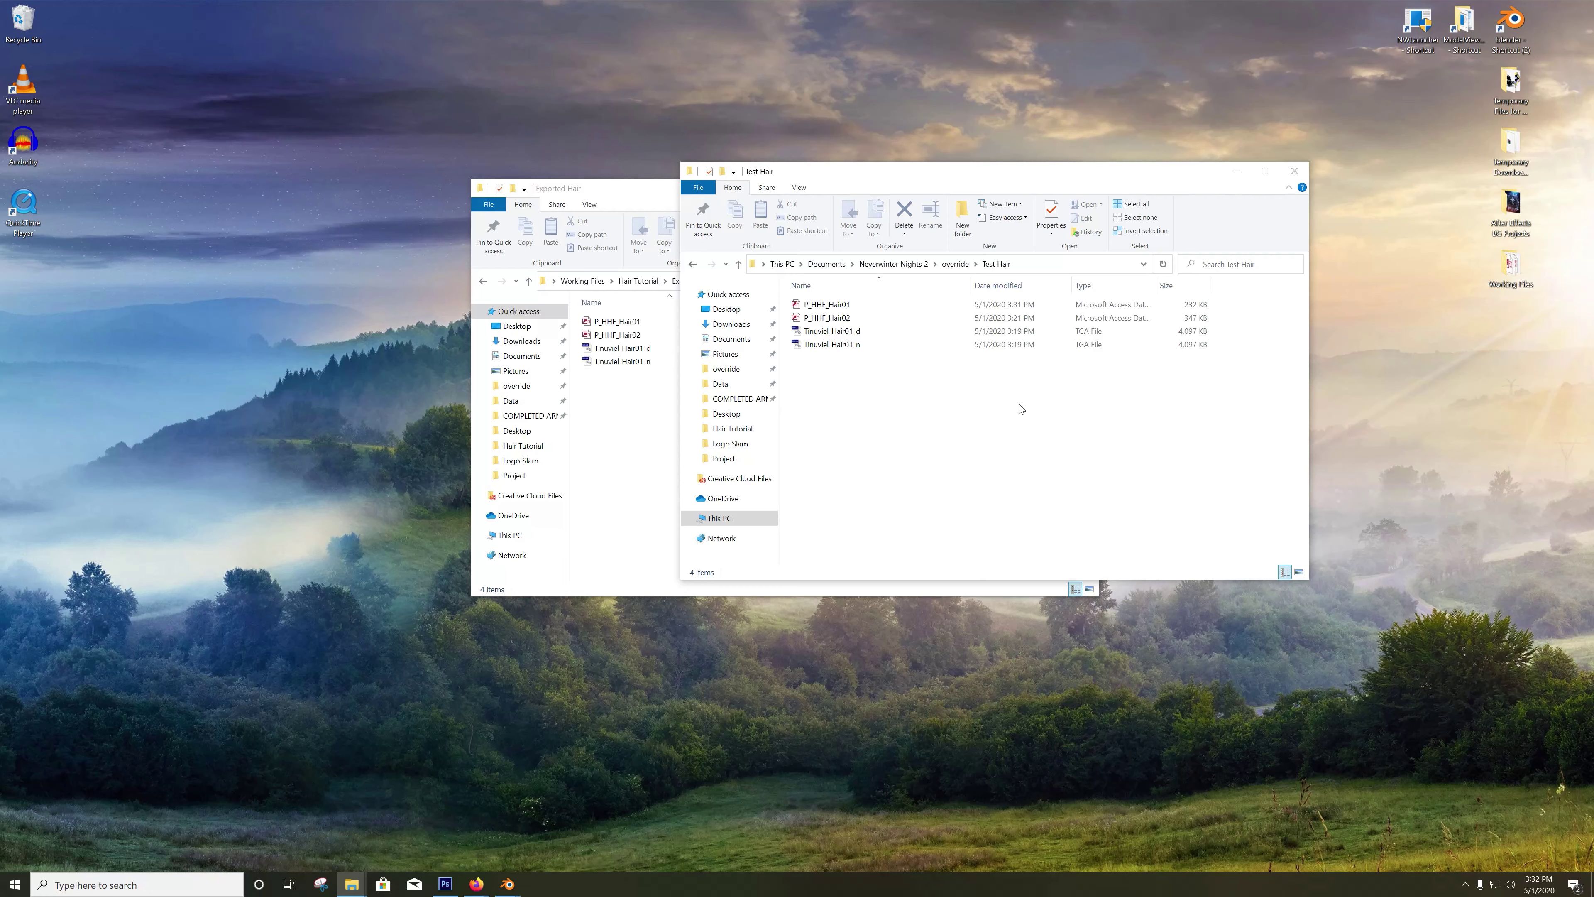
left_click(872, 333)
double_click(861, 337)
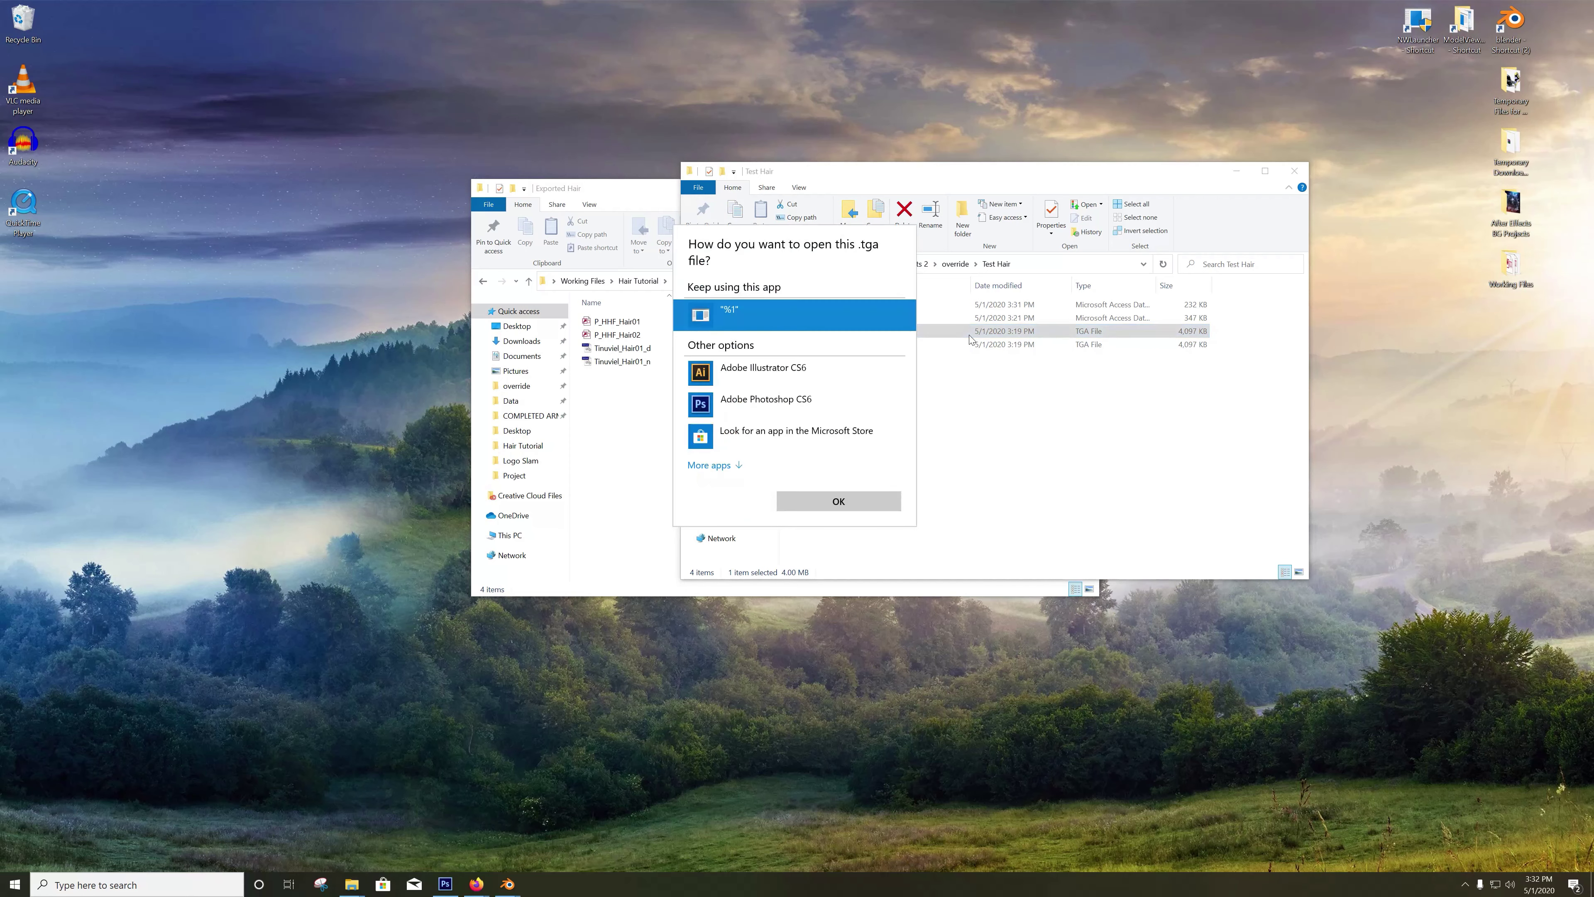
left_click(1028, 480)
double_click(904, 344)
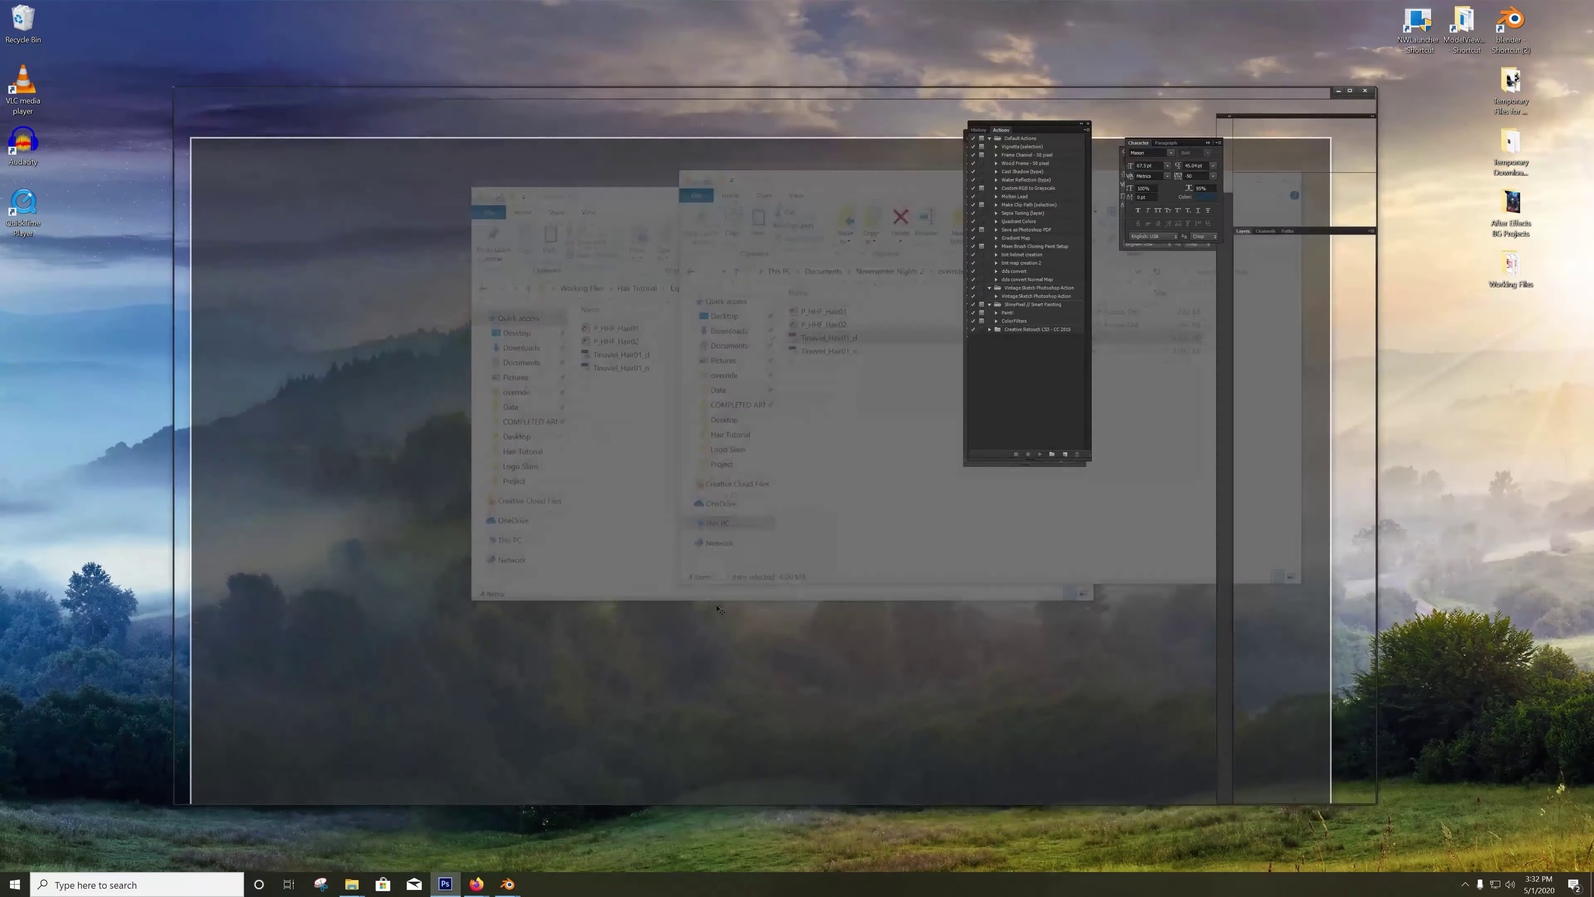
left_click_drag(1068, 94, 820, 135)
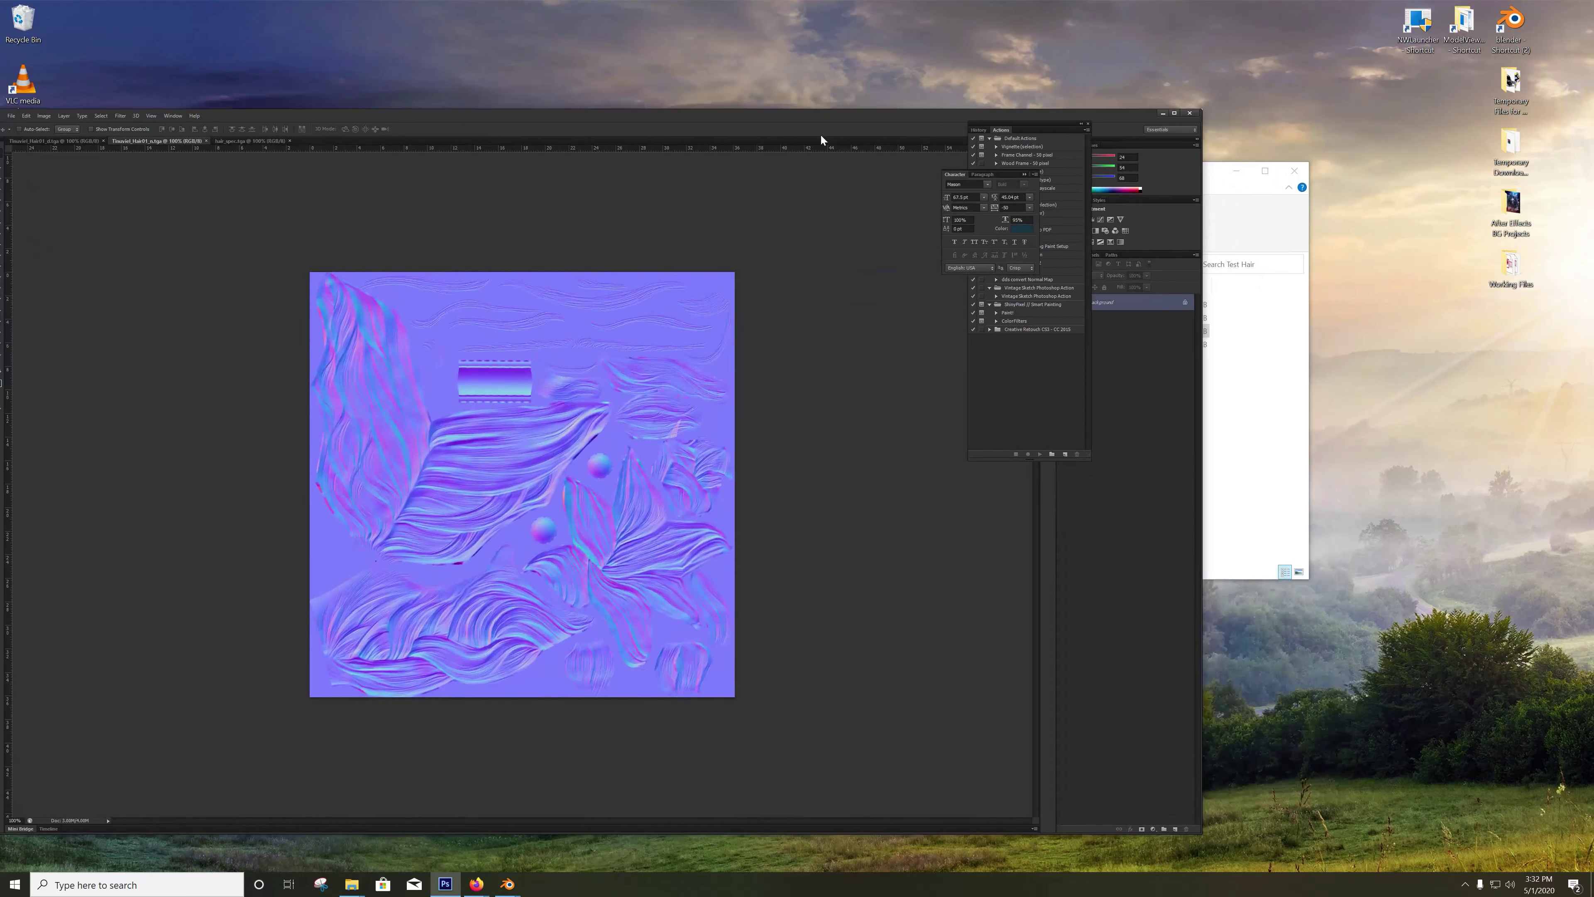
key("ctrl+w")
key("ctrl+w")
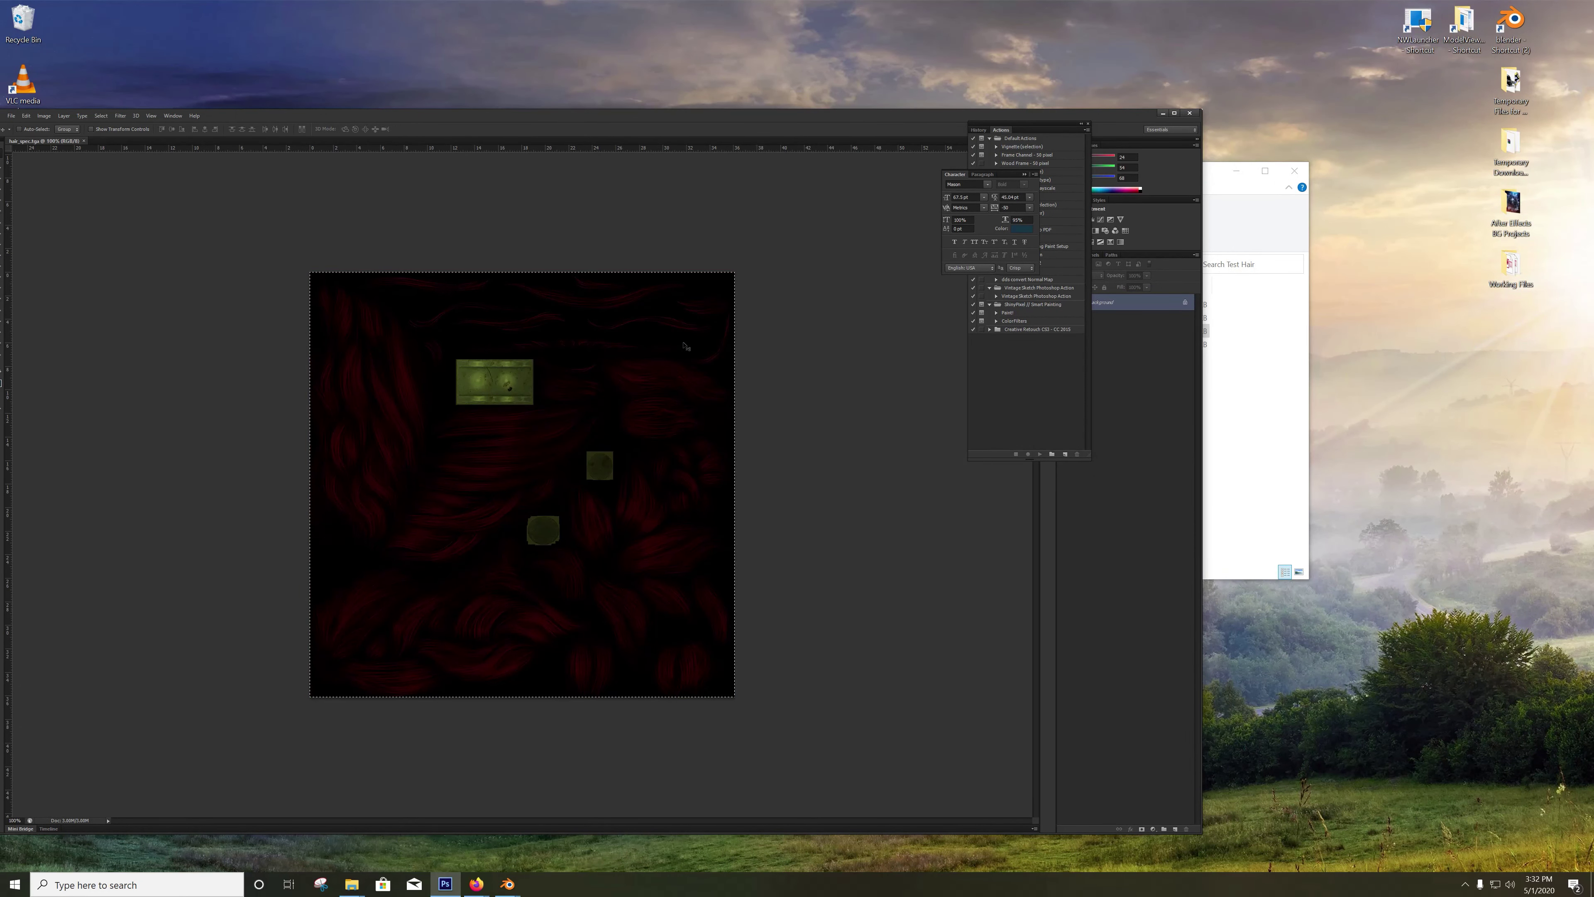
Step: Open Tinuviel_Hair01_d from the Test Hair folder in Photoshop and move the window and Actions panel clear of the texture
left_click(1228, 400)
left_click(824, 333)
double_click(824, 333)
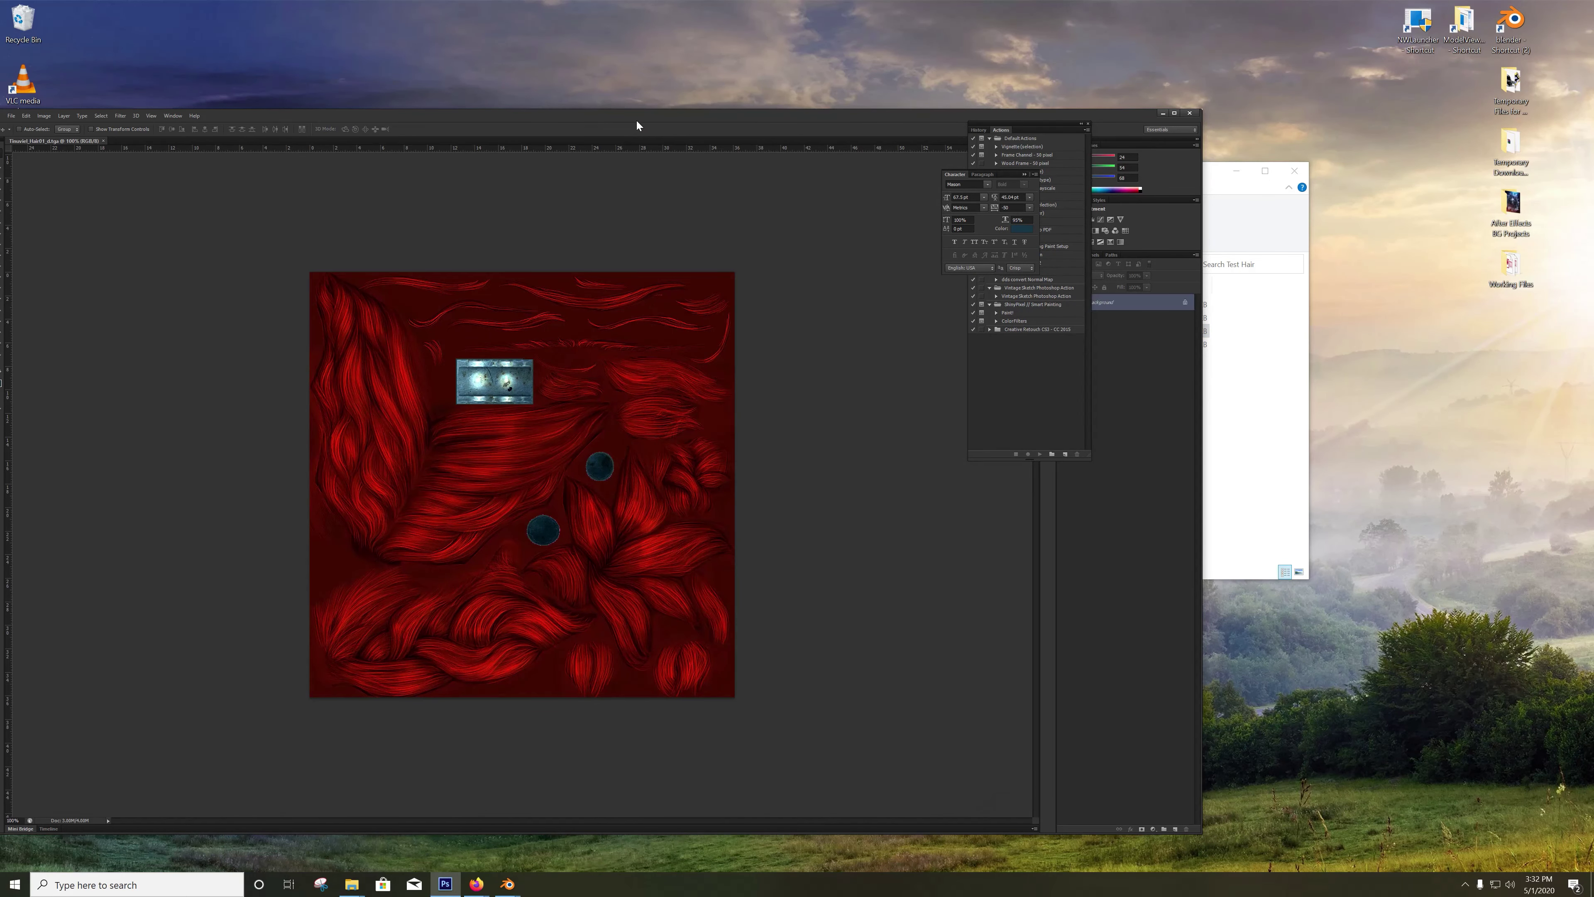
left_click_drag(636, 119, 863, 71)
left_click_drag(1049, 123, 1108, 227)
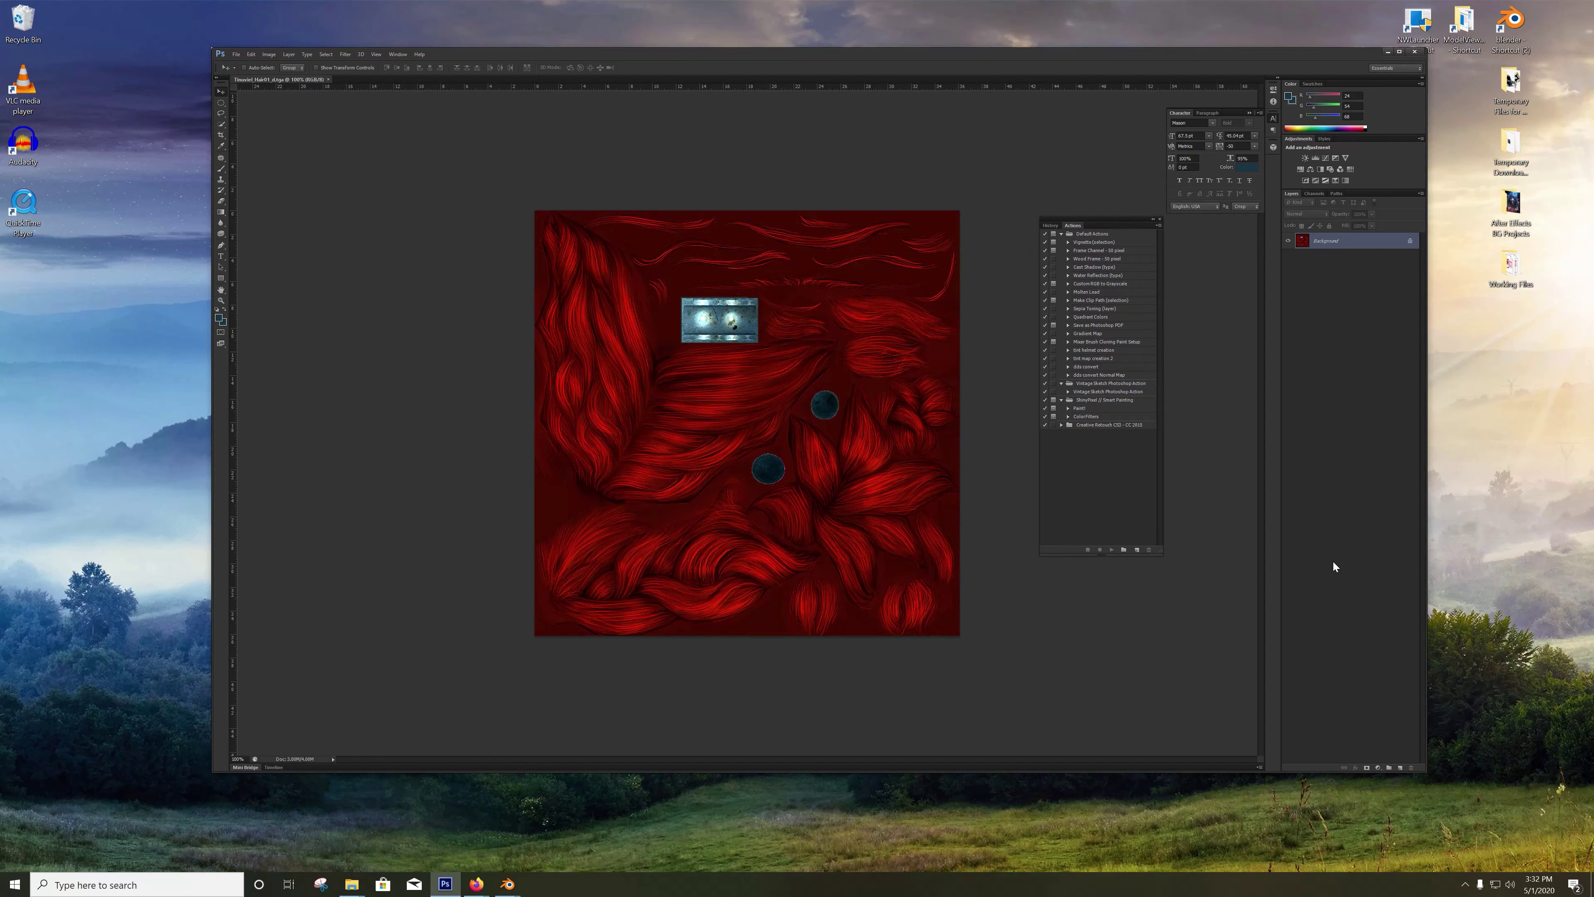
Step: Add a new layer above the hair texture and select the whole canvas with the Rectangular Marquee Tool
left_click(1398, 767)
key("m")
left_click_drag(409, 130, 452, 169)
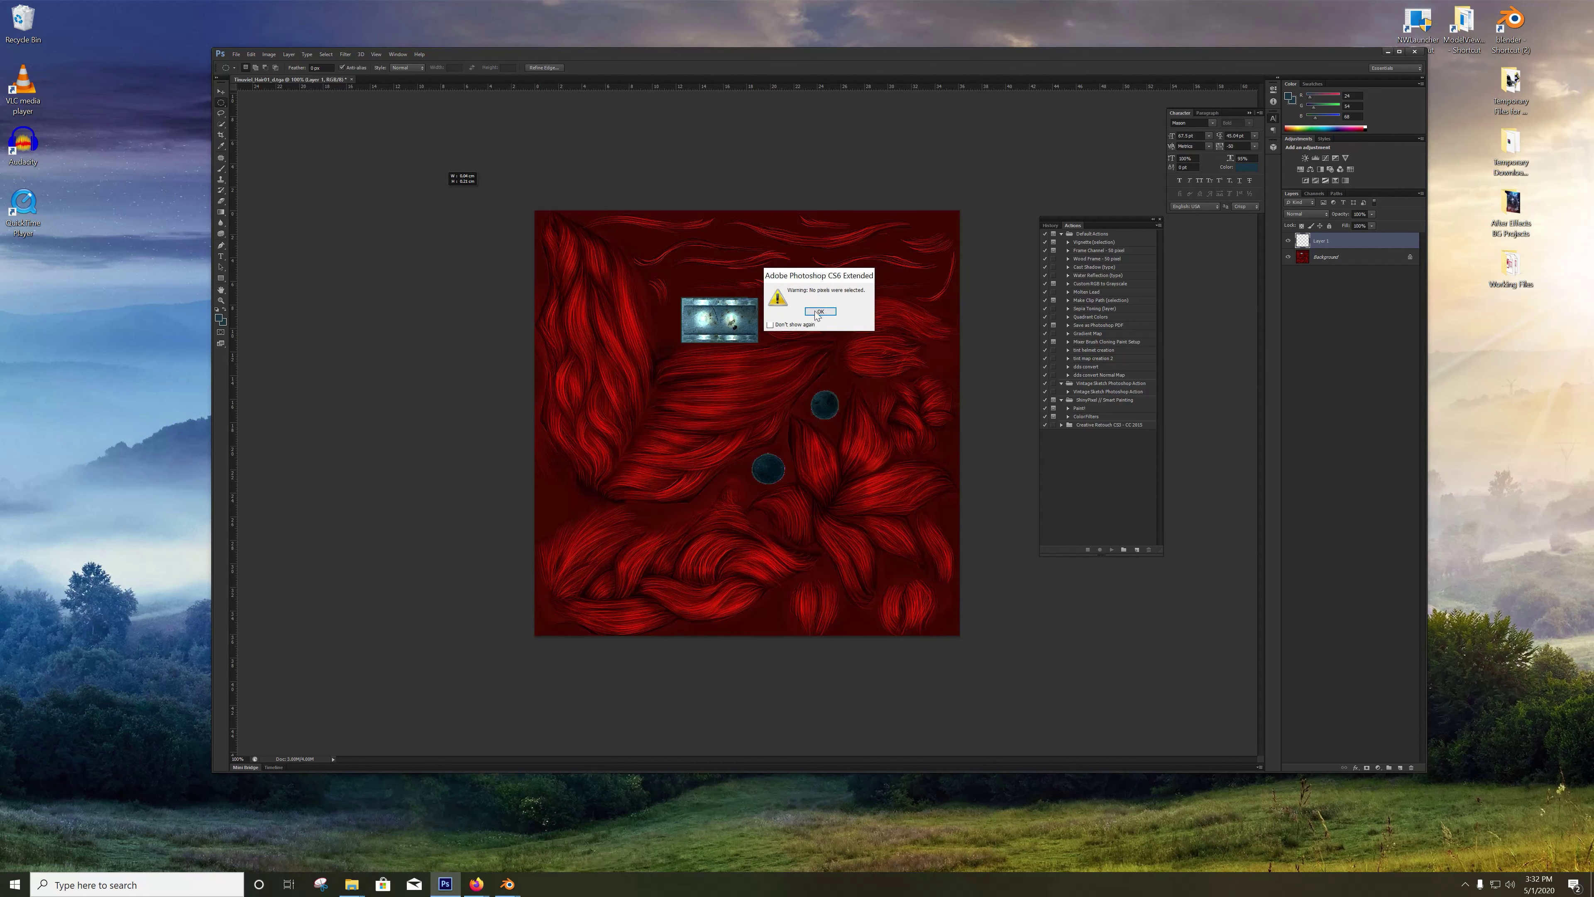
left_click(816, 311)
left_click(224, 105)
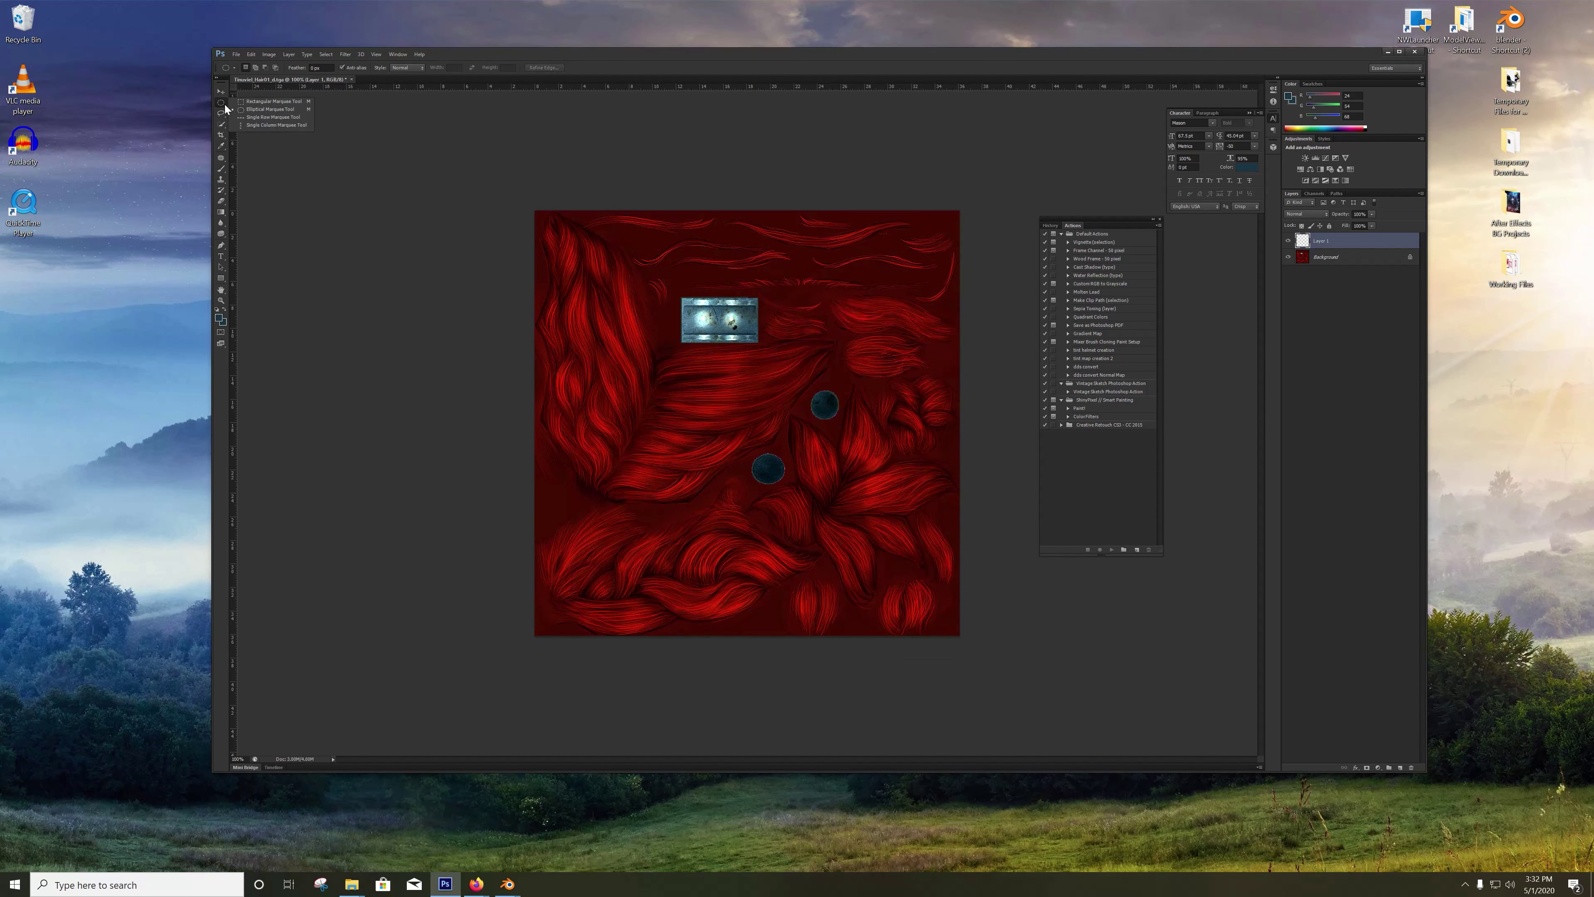
left_click(247, 105)
left_click_drag(534, 210, 1033, 691)
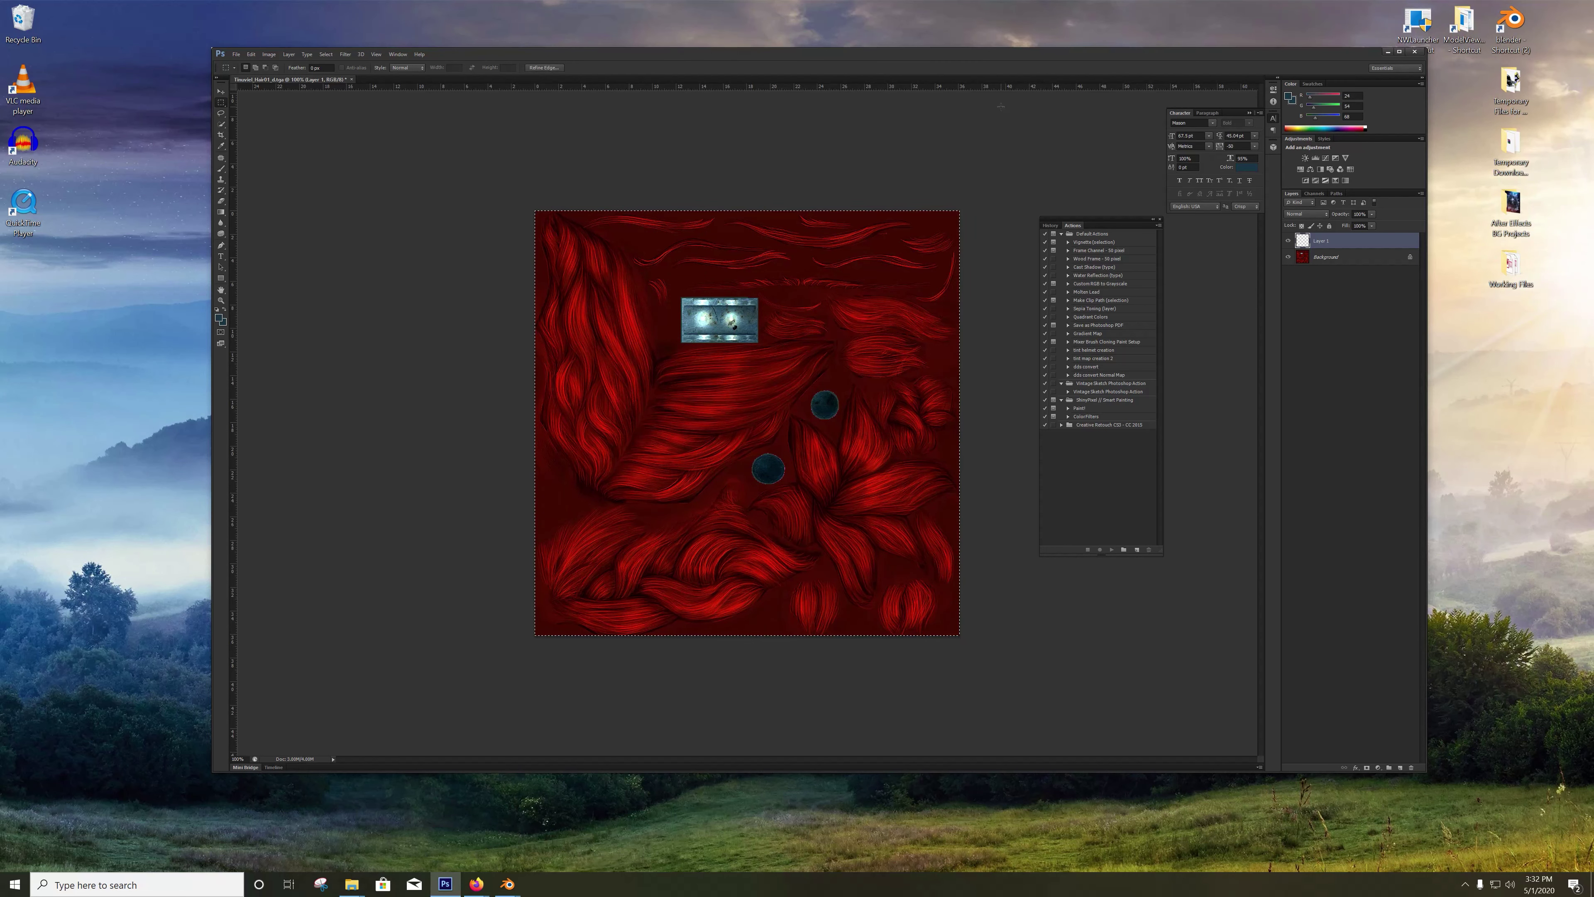
Step: Set the background colour to red, fill the new layer with it, and toggle the fill off and on for comparison
mouse_move(1312, 96)
left_mouse_down()
mouse_move(1343, 104)
mouse_move(1307, 122)
left_mouse_up()
left_click(257, 54)
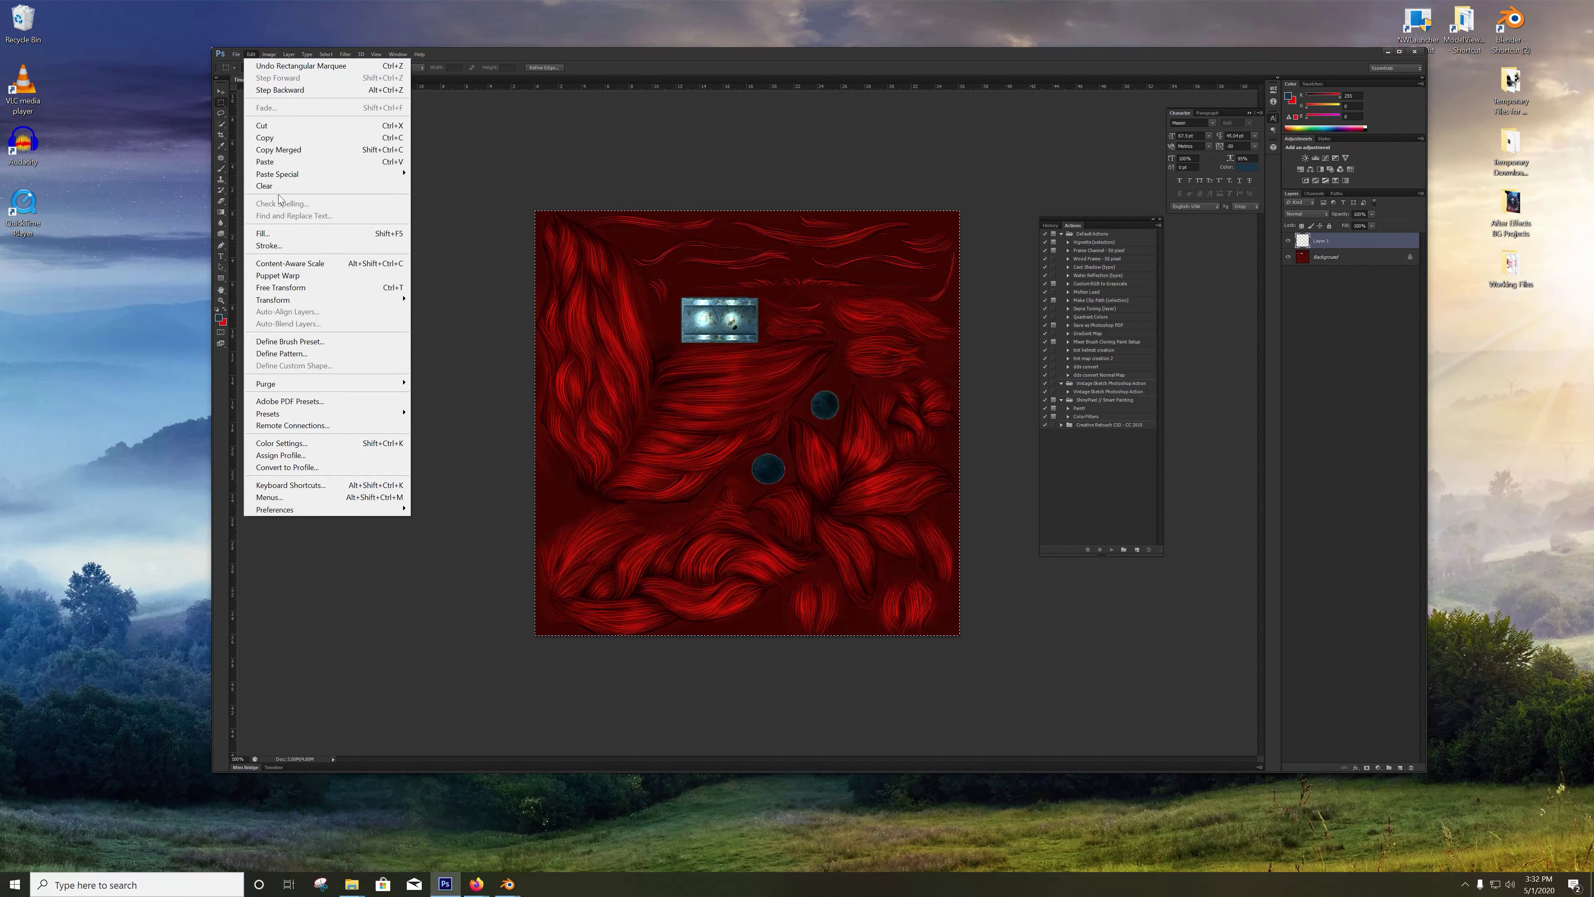
left_click(279, 229)
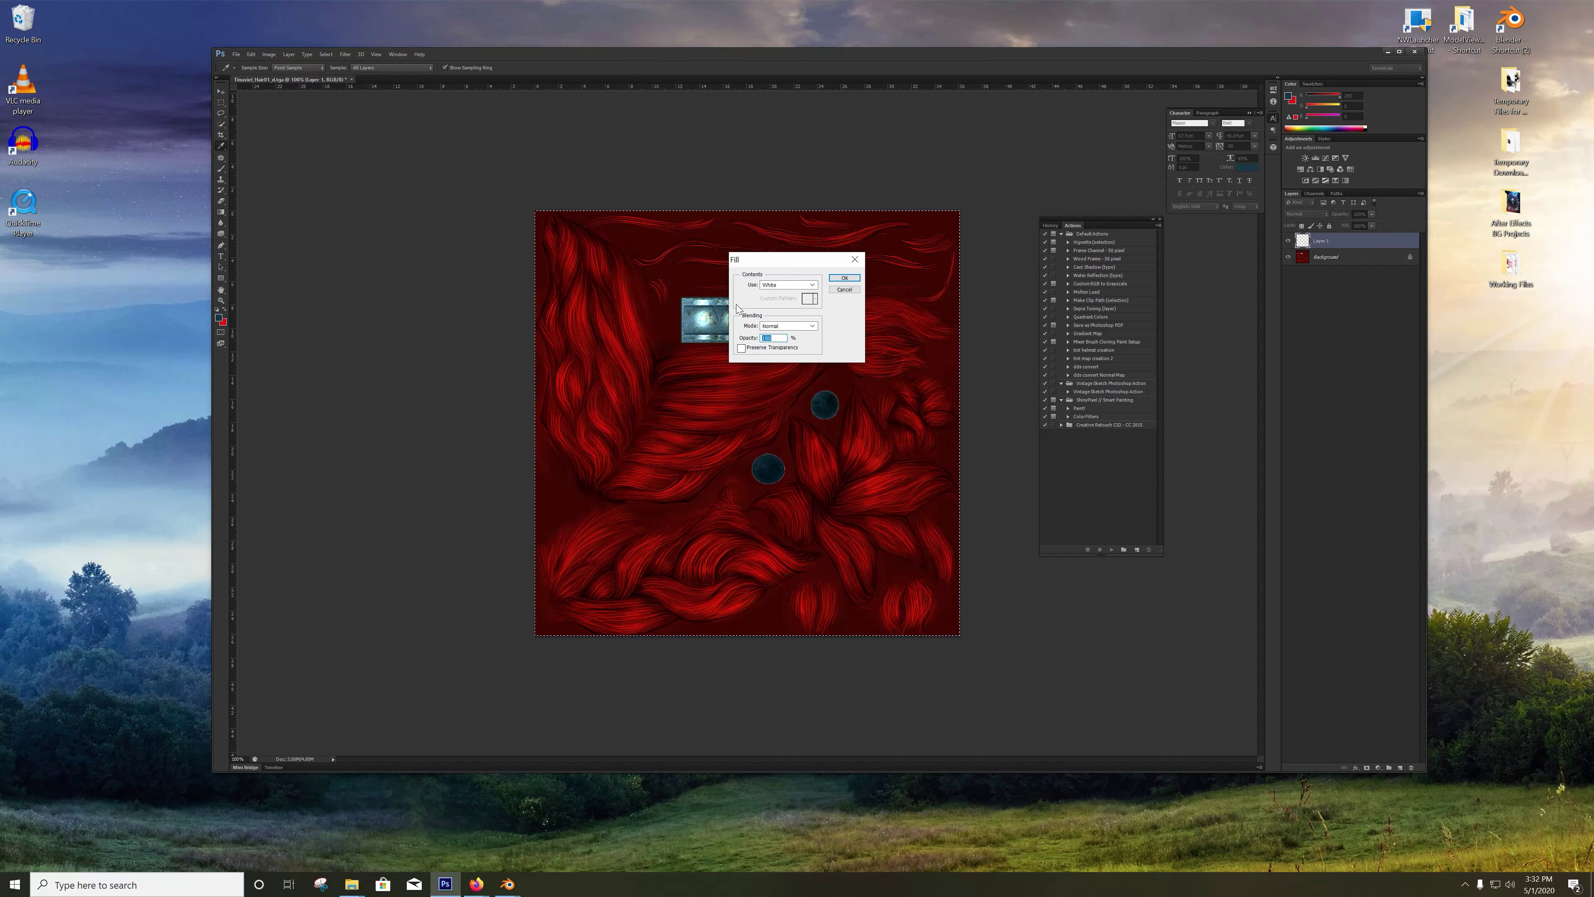
left_click(783, 290)
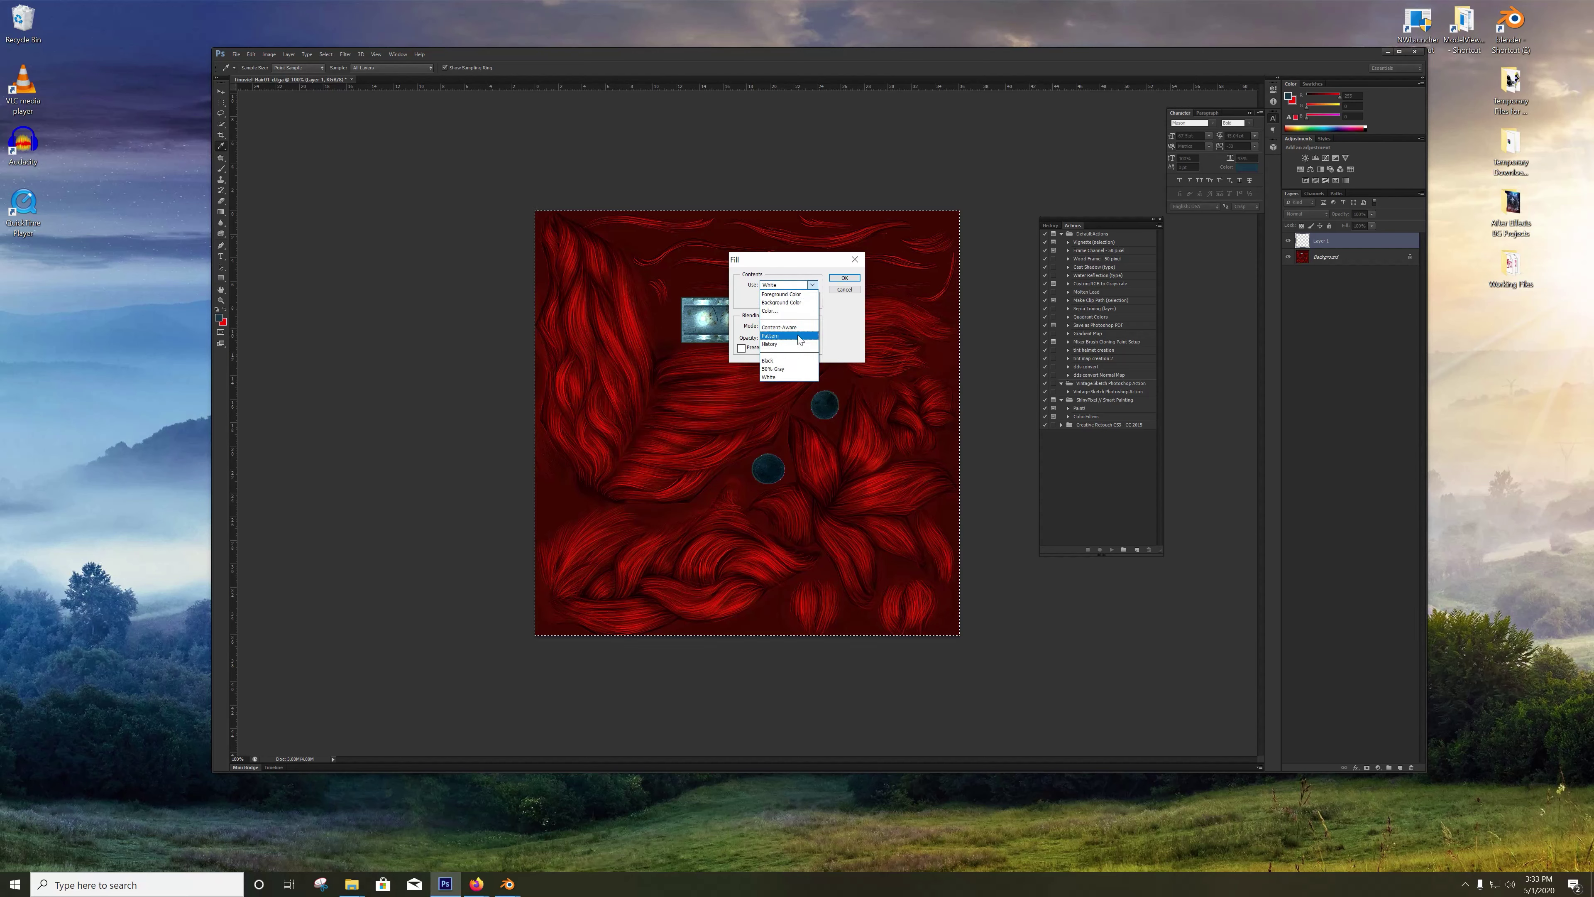
left_click(785, 294)
left_click(844, 278)
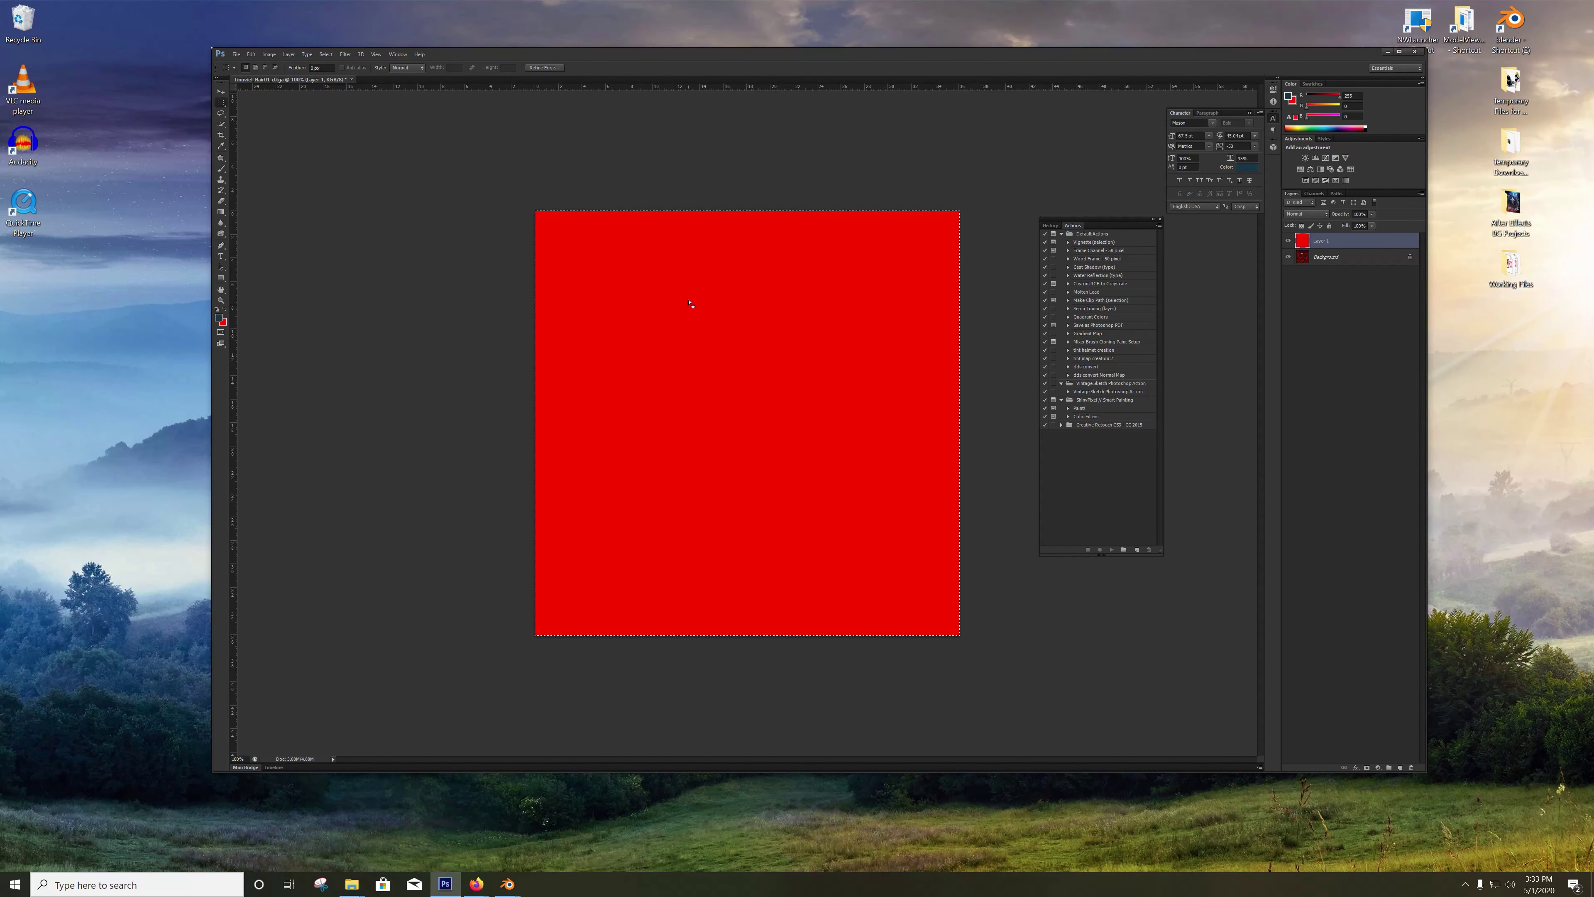
key("ctrl+z")
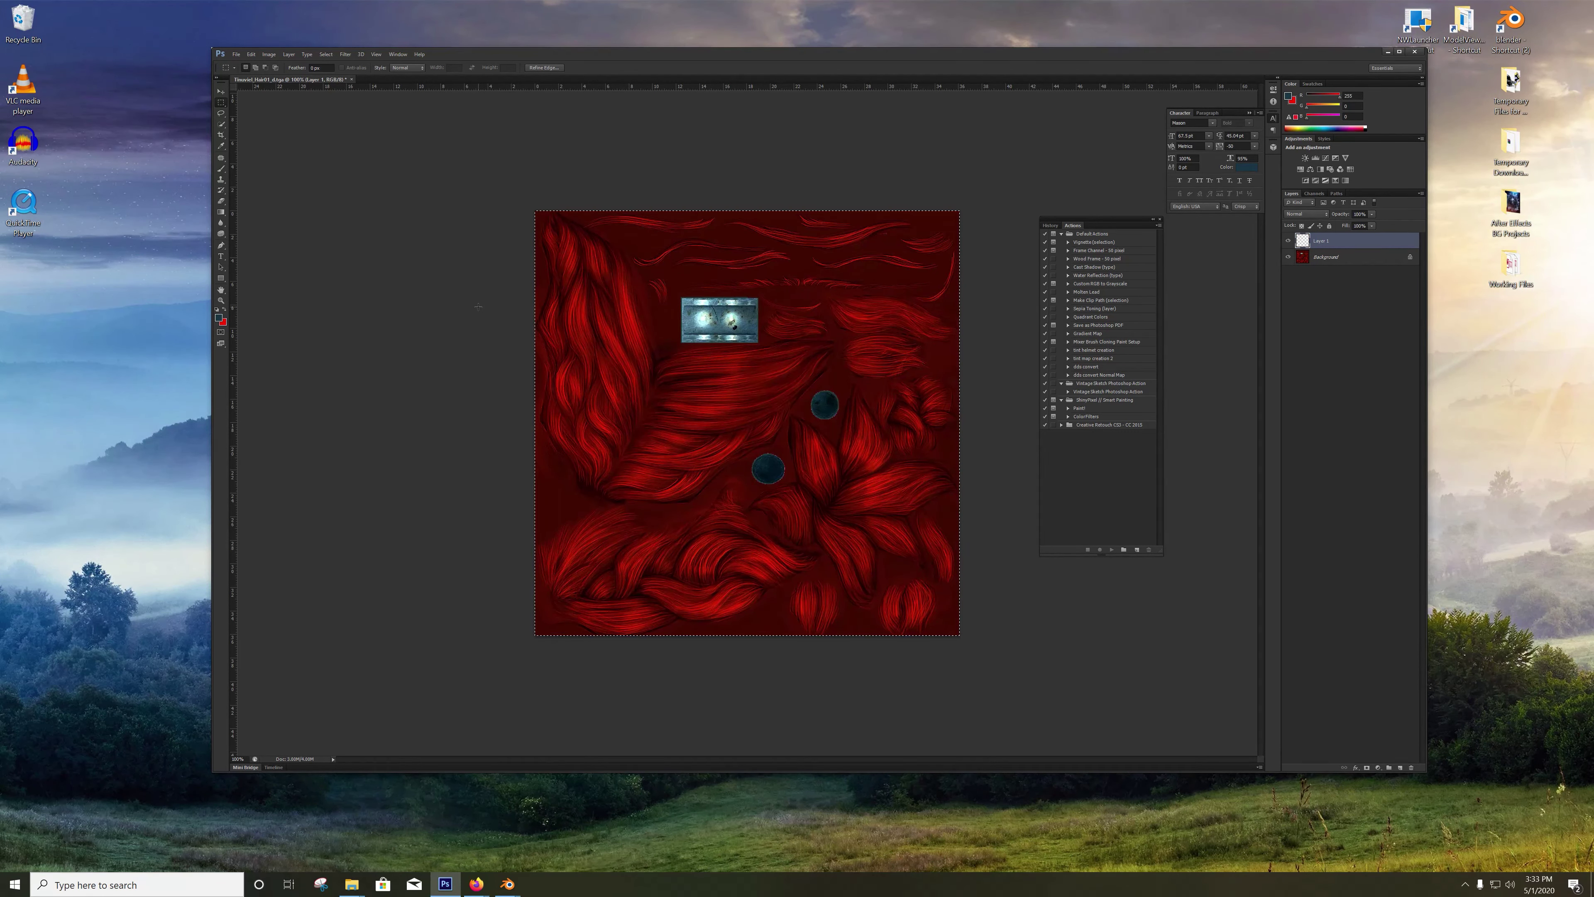
key("ctrl+z")
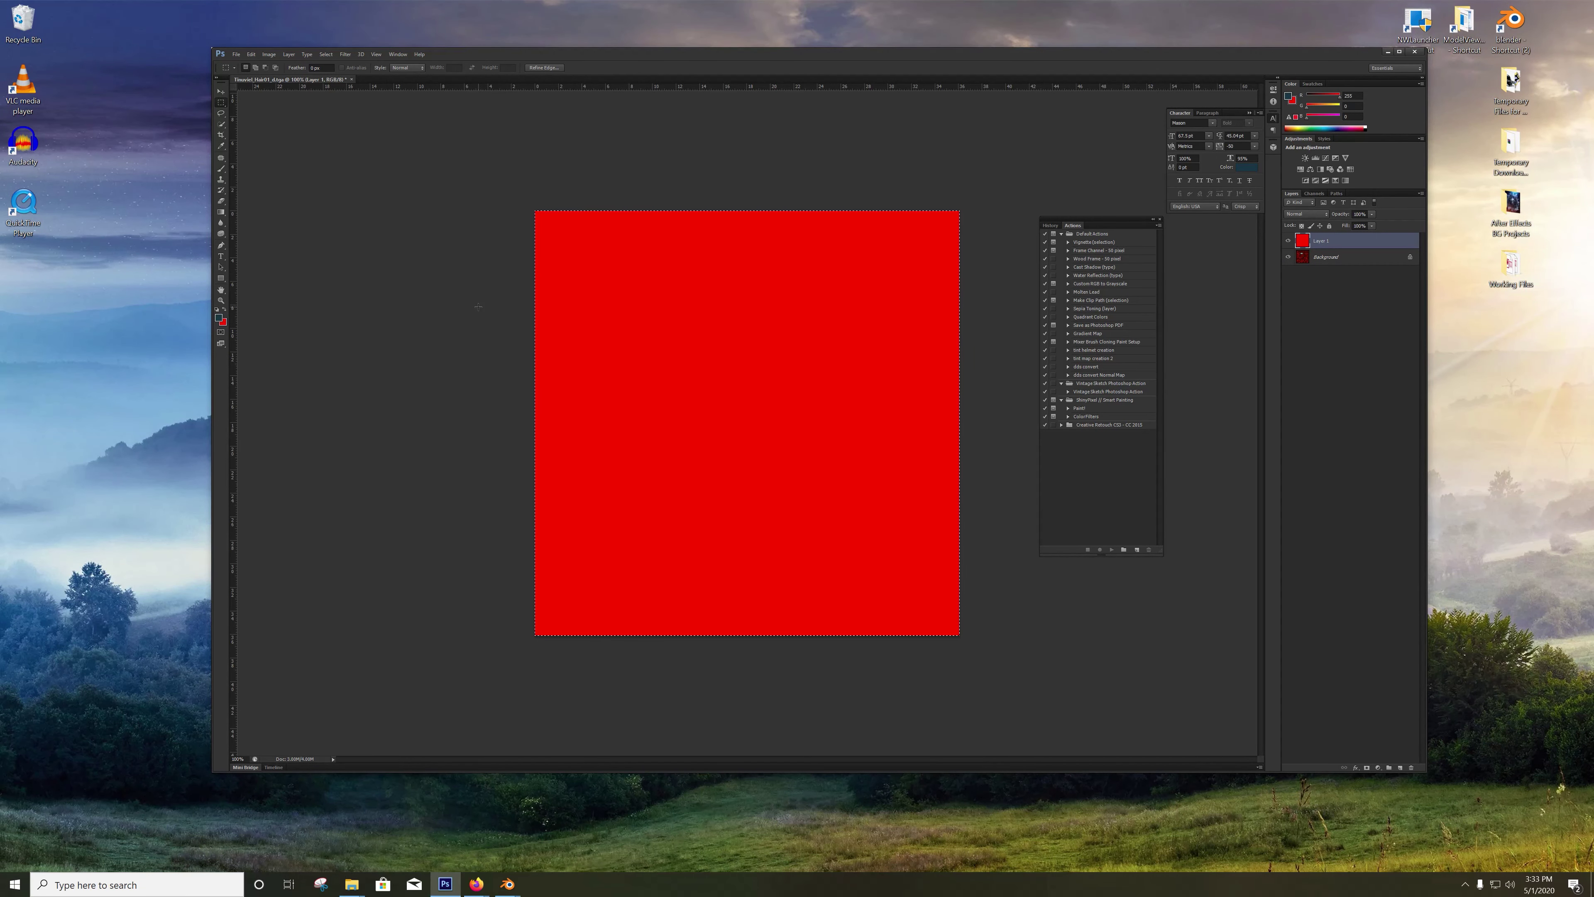
Step: Deselect, hide the red layer to make a rectangular selection around the metal clasp, and show the red layer again
key("ctrl+d")
left_click(1289, 241)
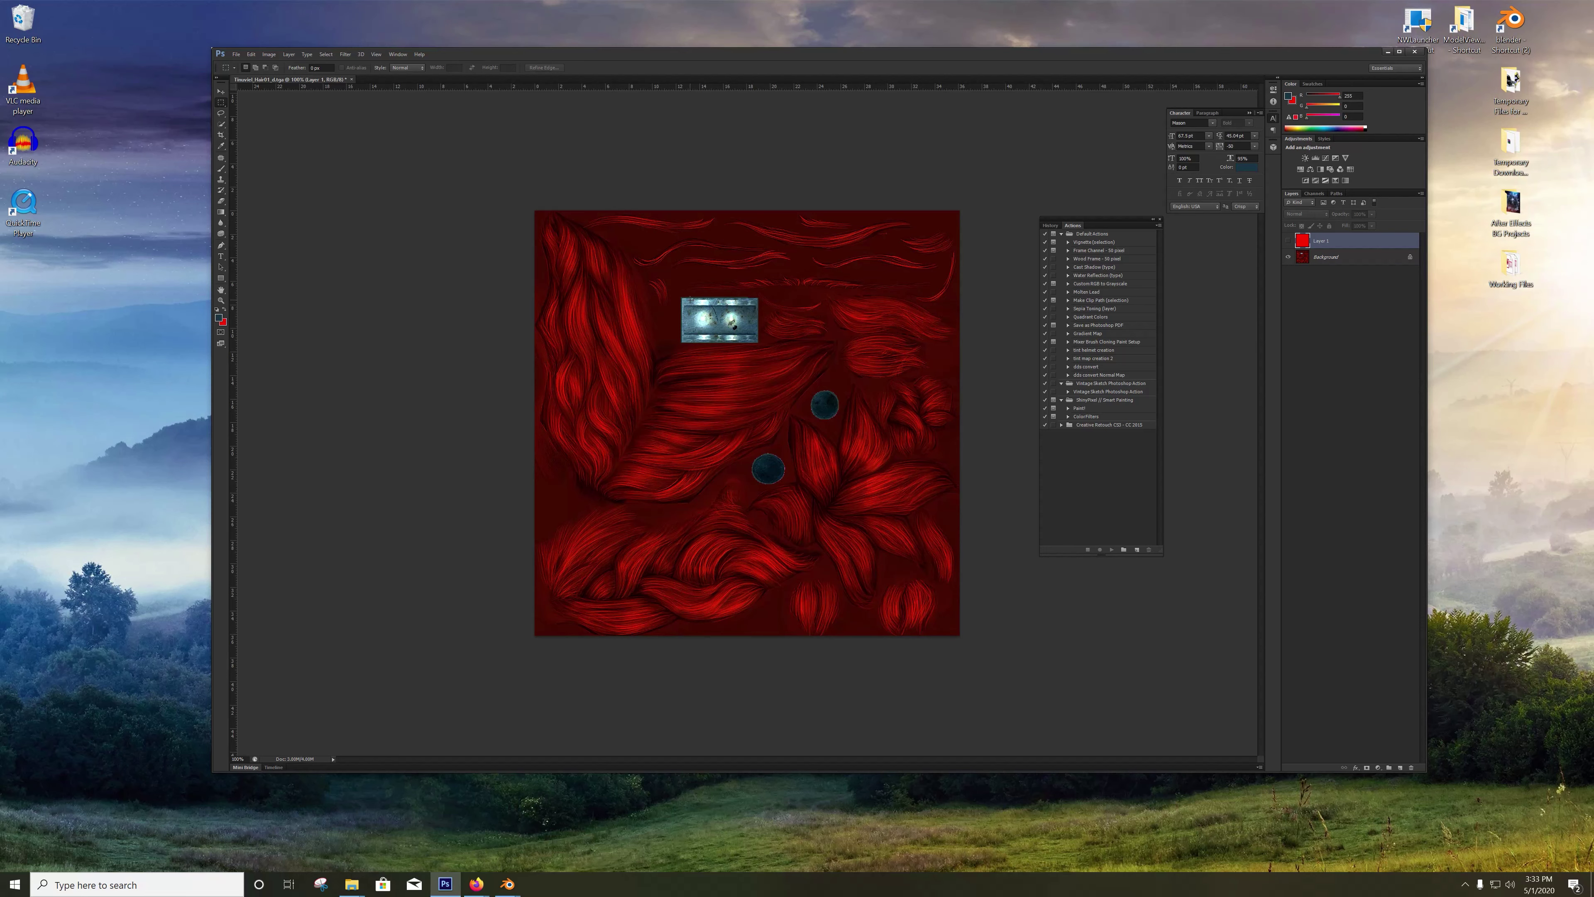
left_click_drag(680, 296, 760, 344)
left_click(1287, 242)
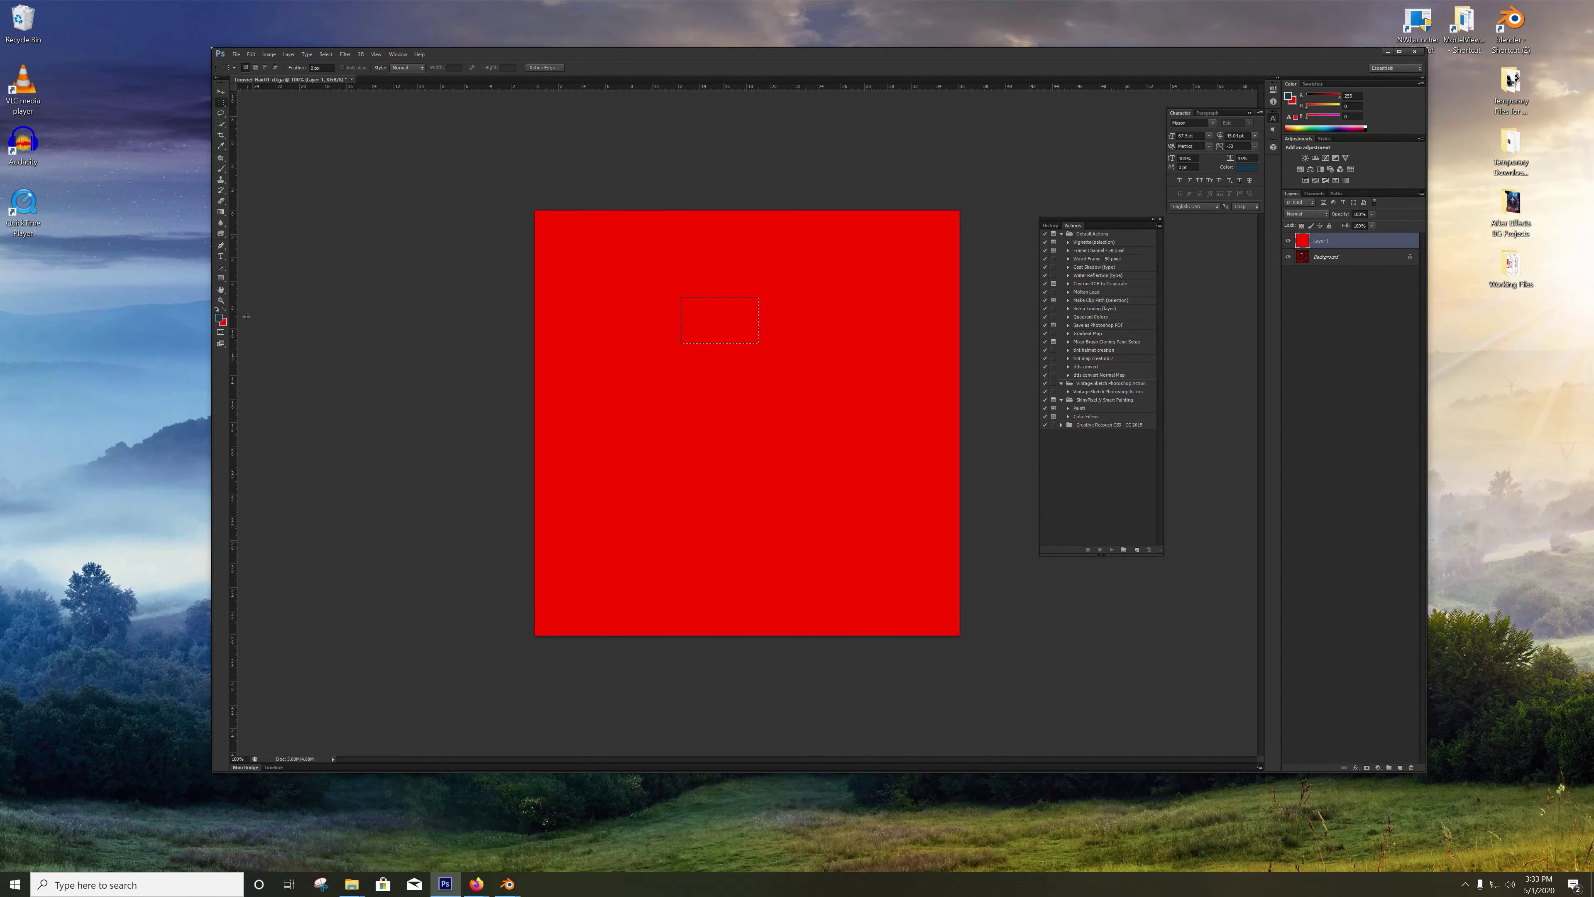
Step: Set the foreground colour to green with R 0 and G 255, and fill the clasp selection with it on the red layer
left_click(223, 319)
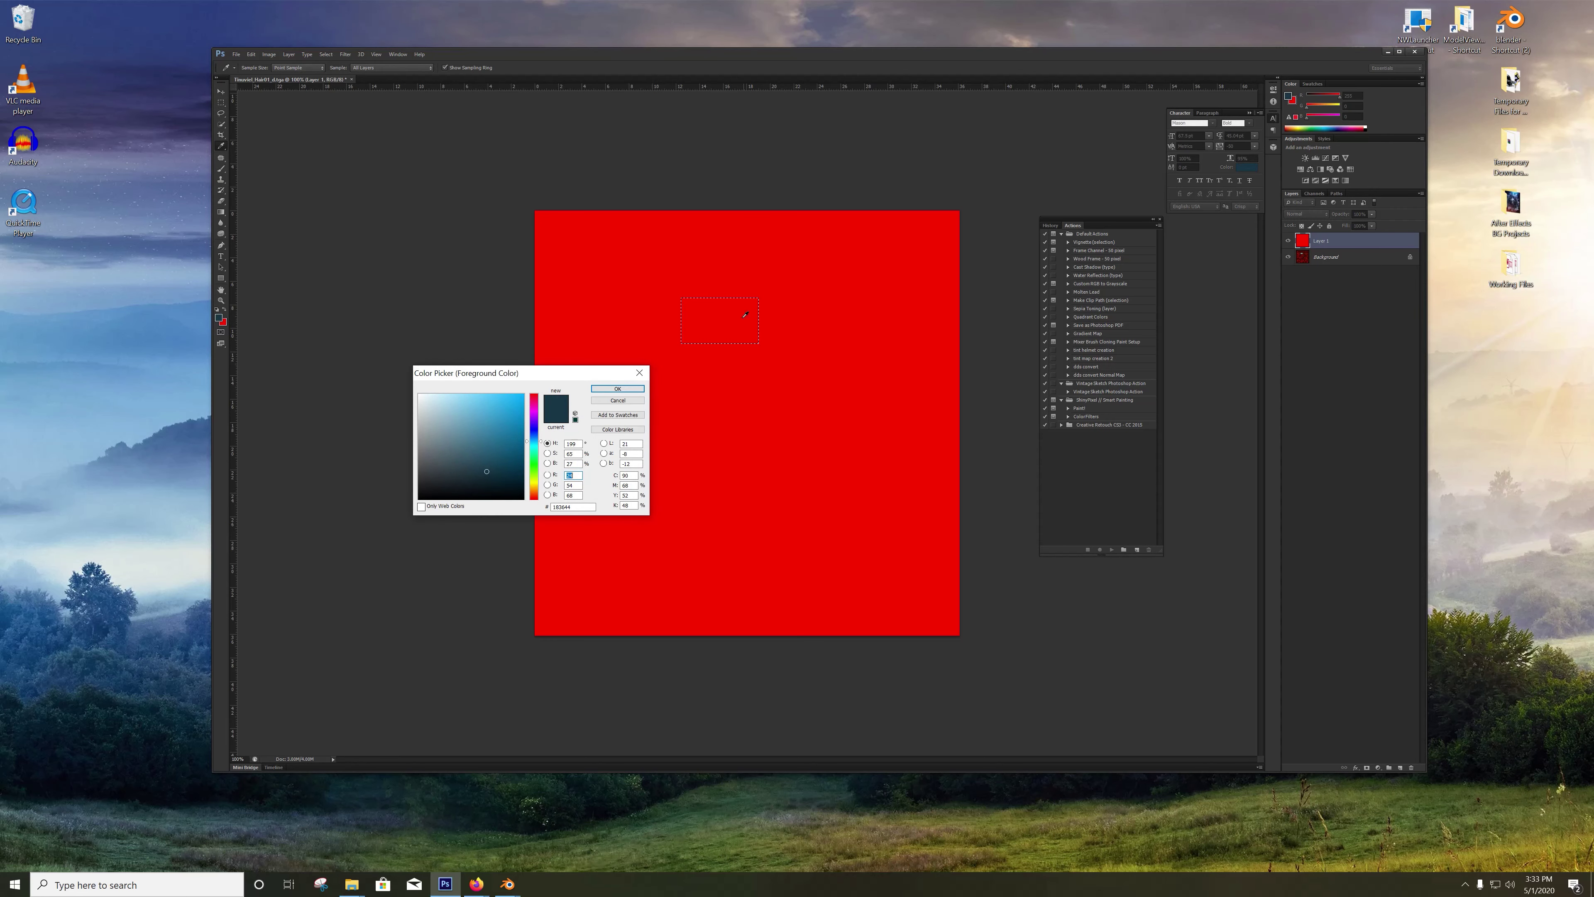
left_click_drag(554, 381, 841, 195)
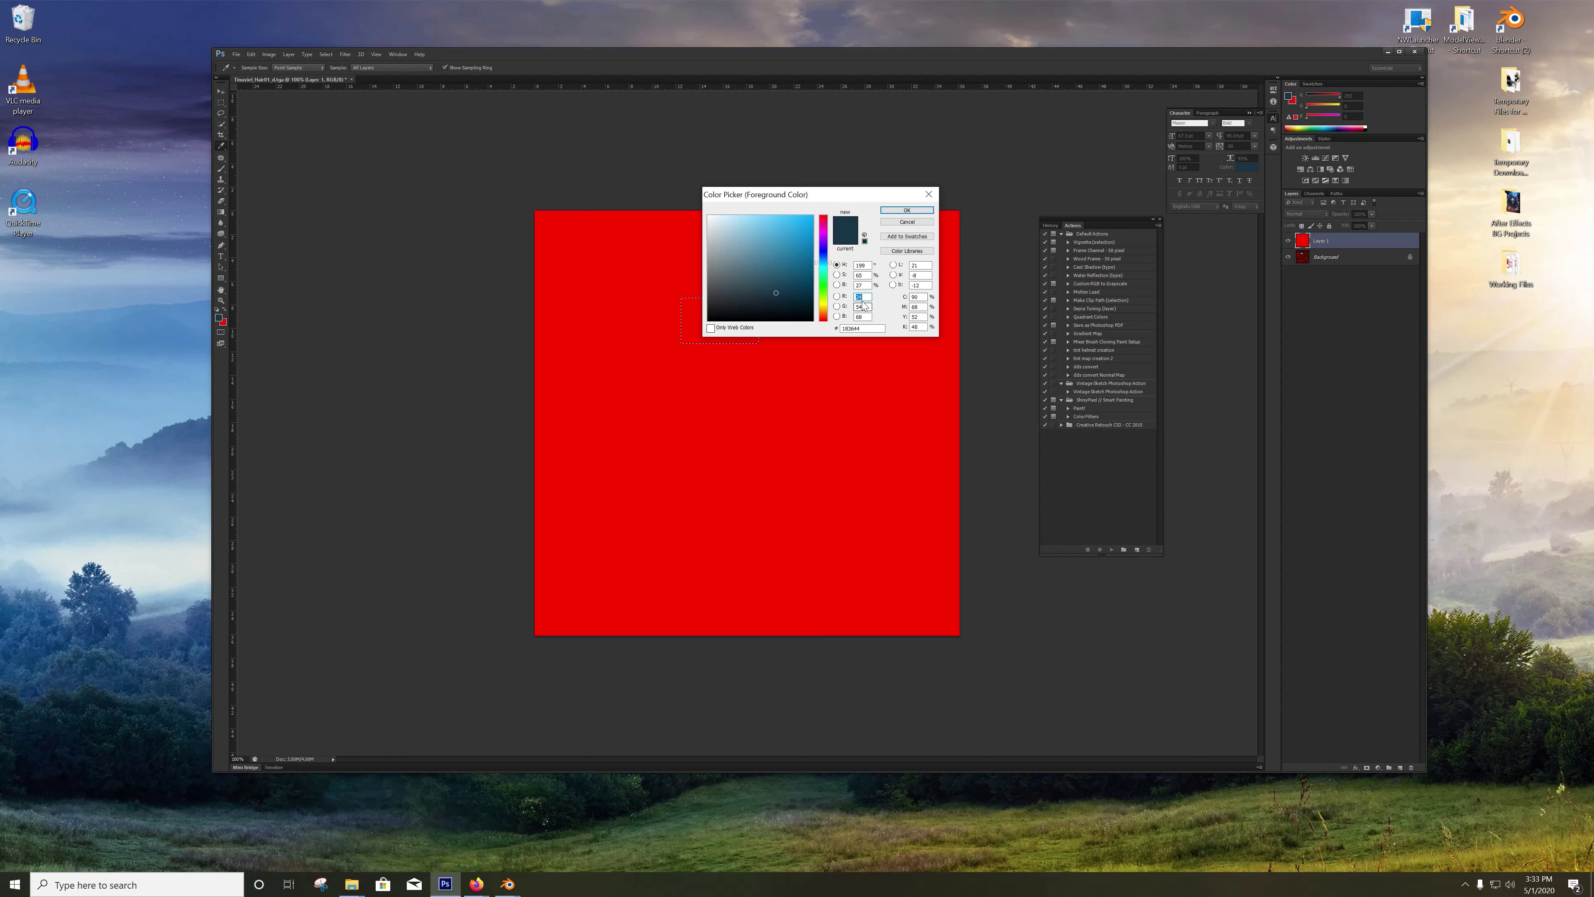
type("0")
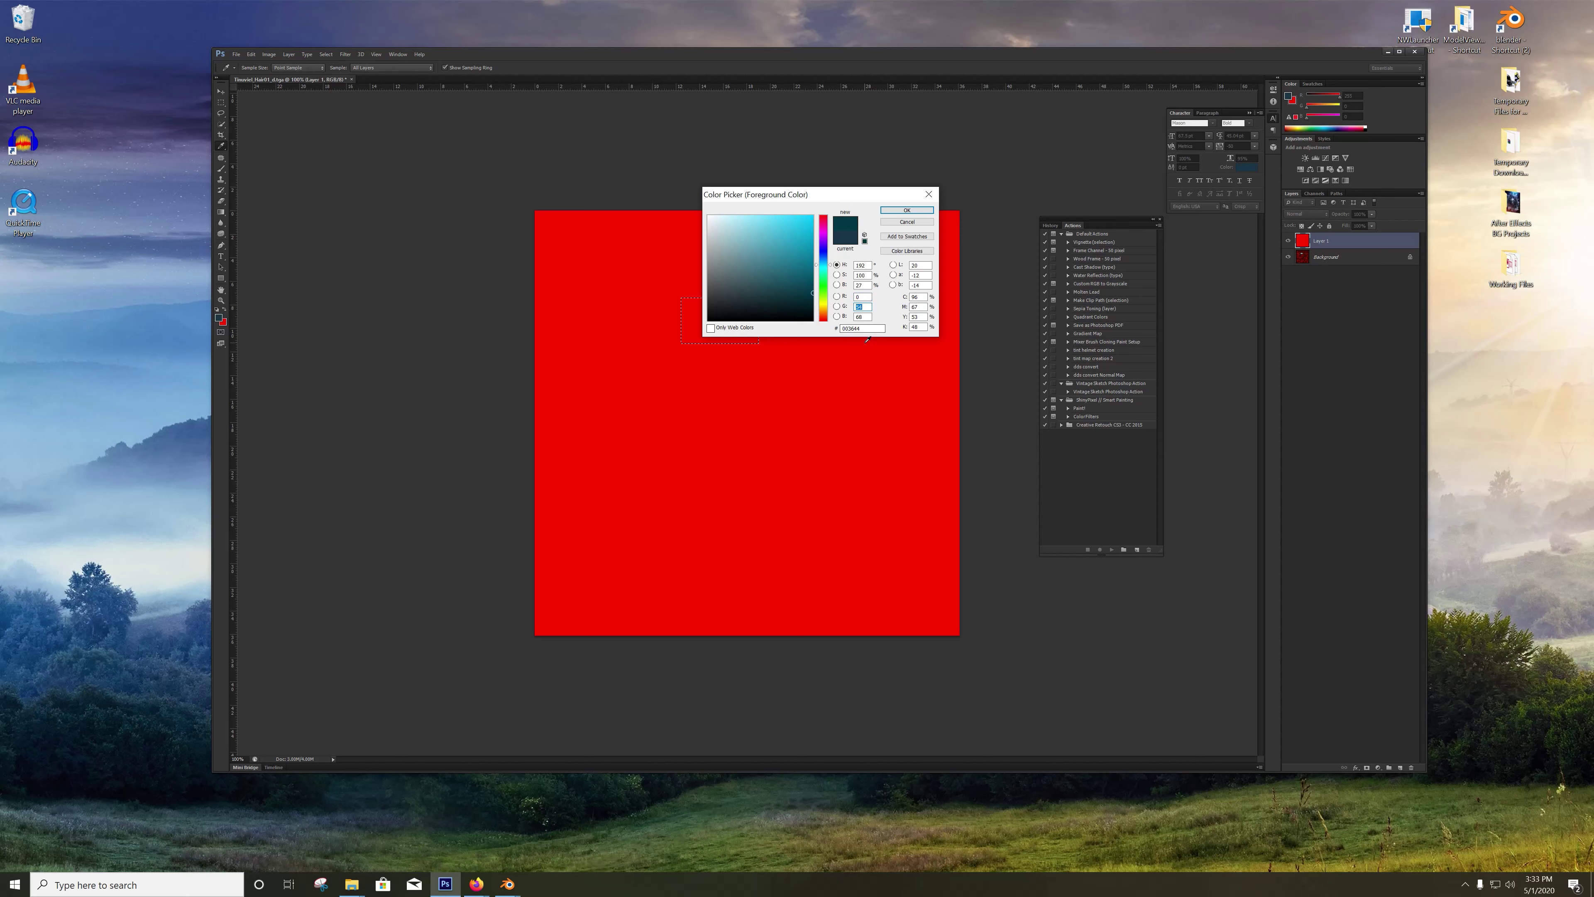
type("255")
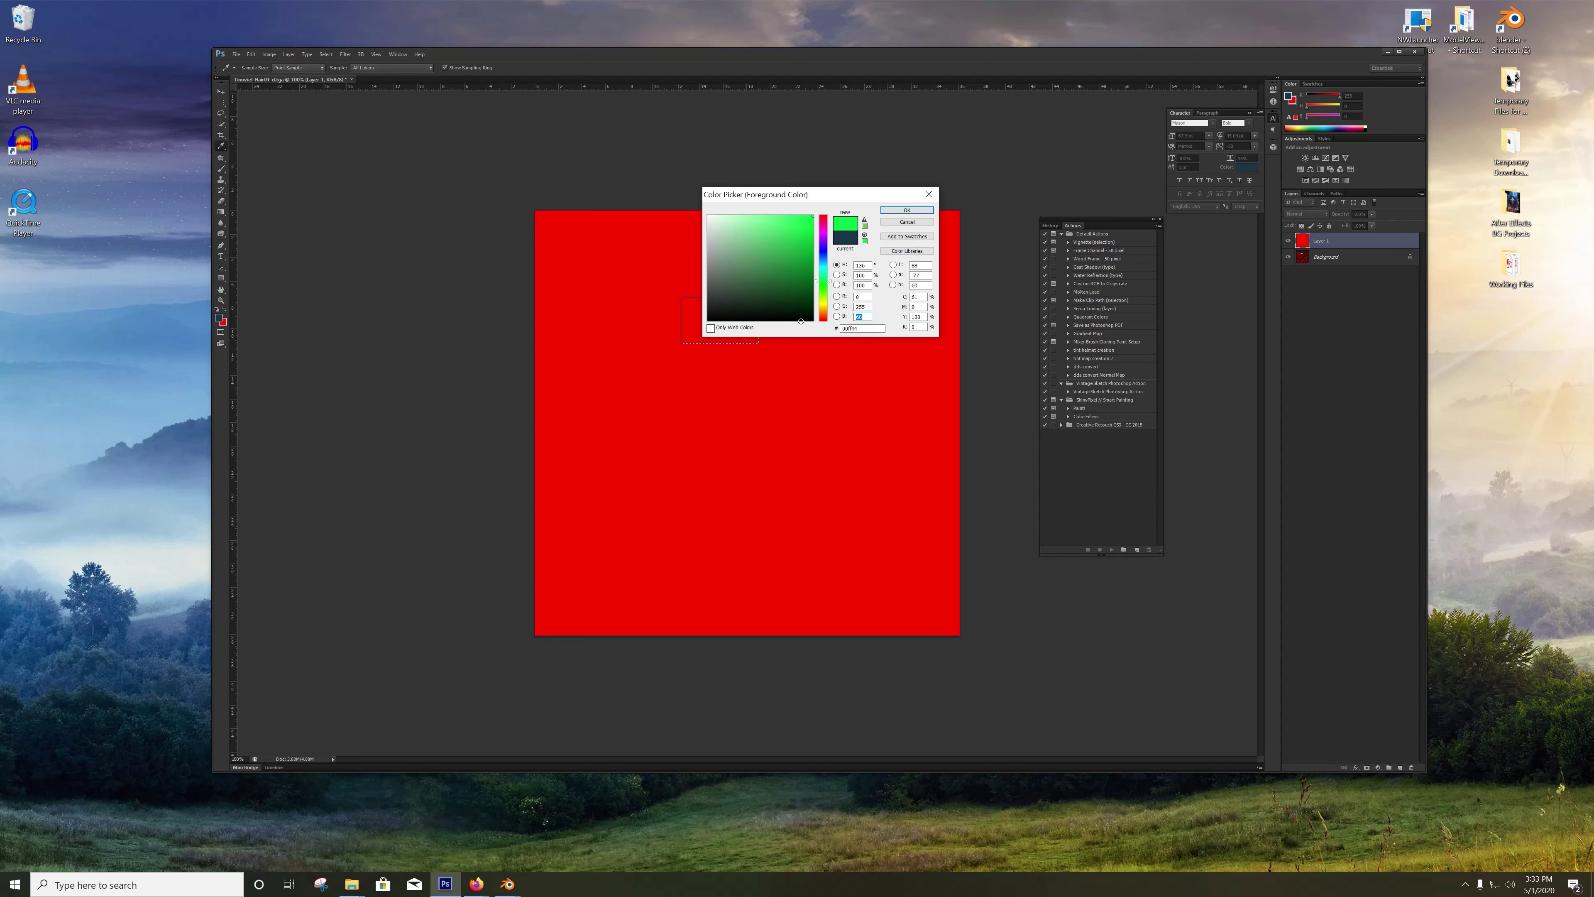
left_click(907, 210)
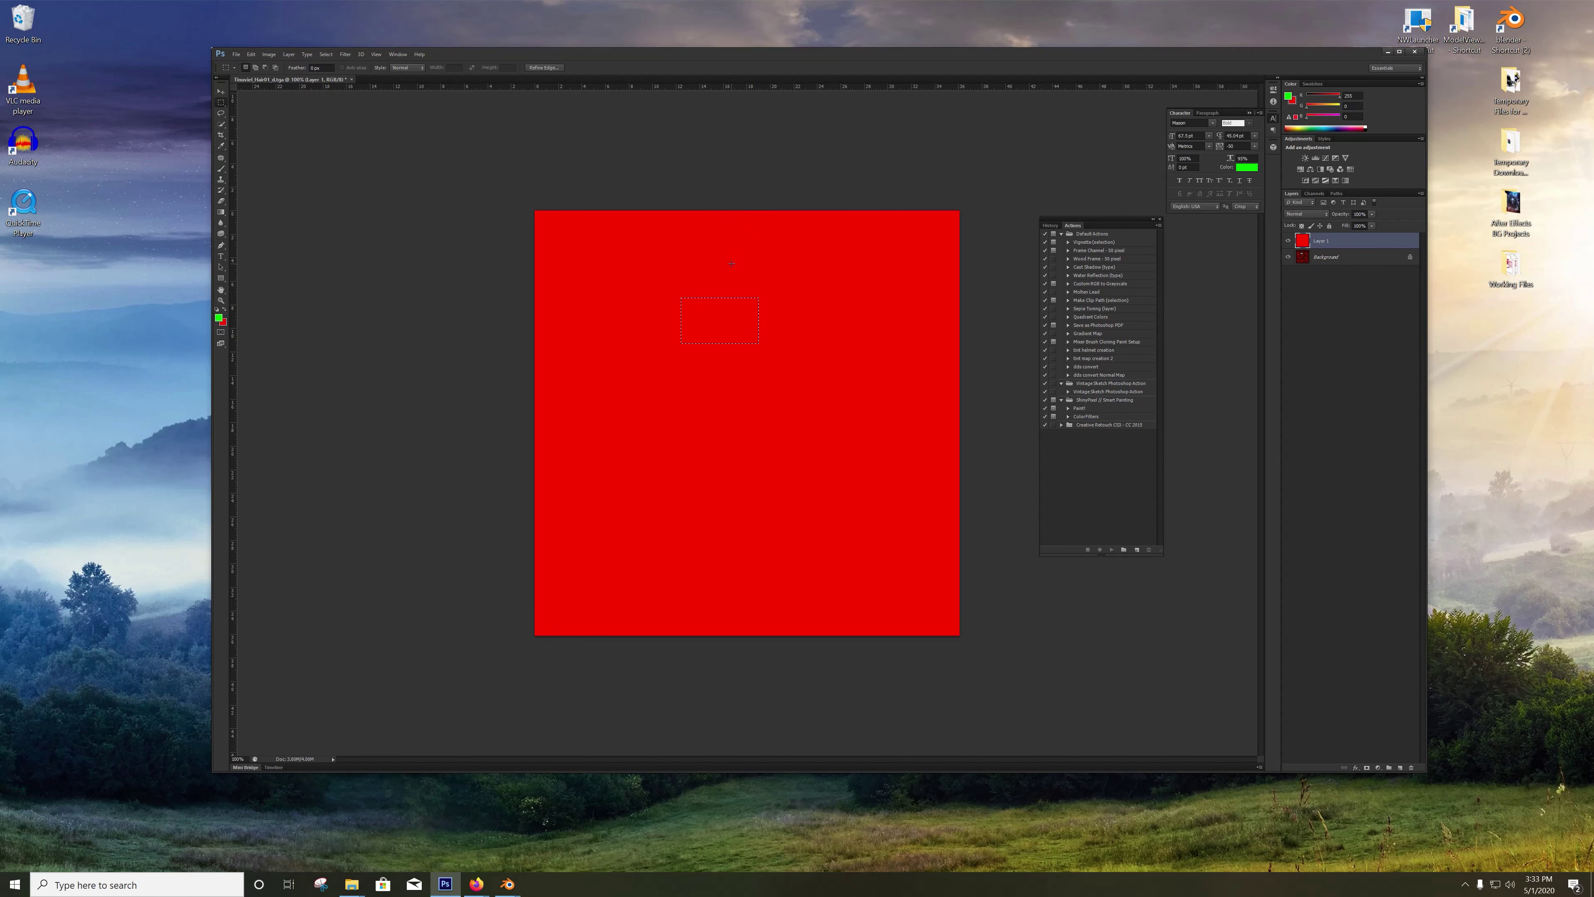
key("alt+BackSpace")
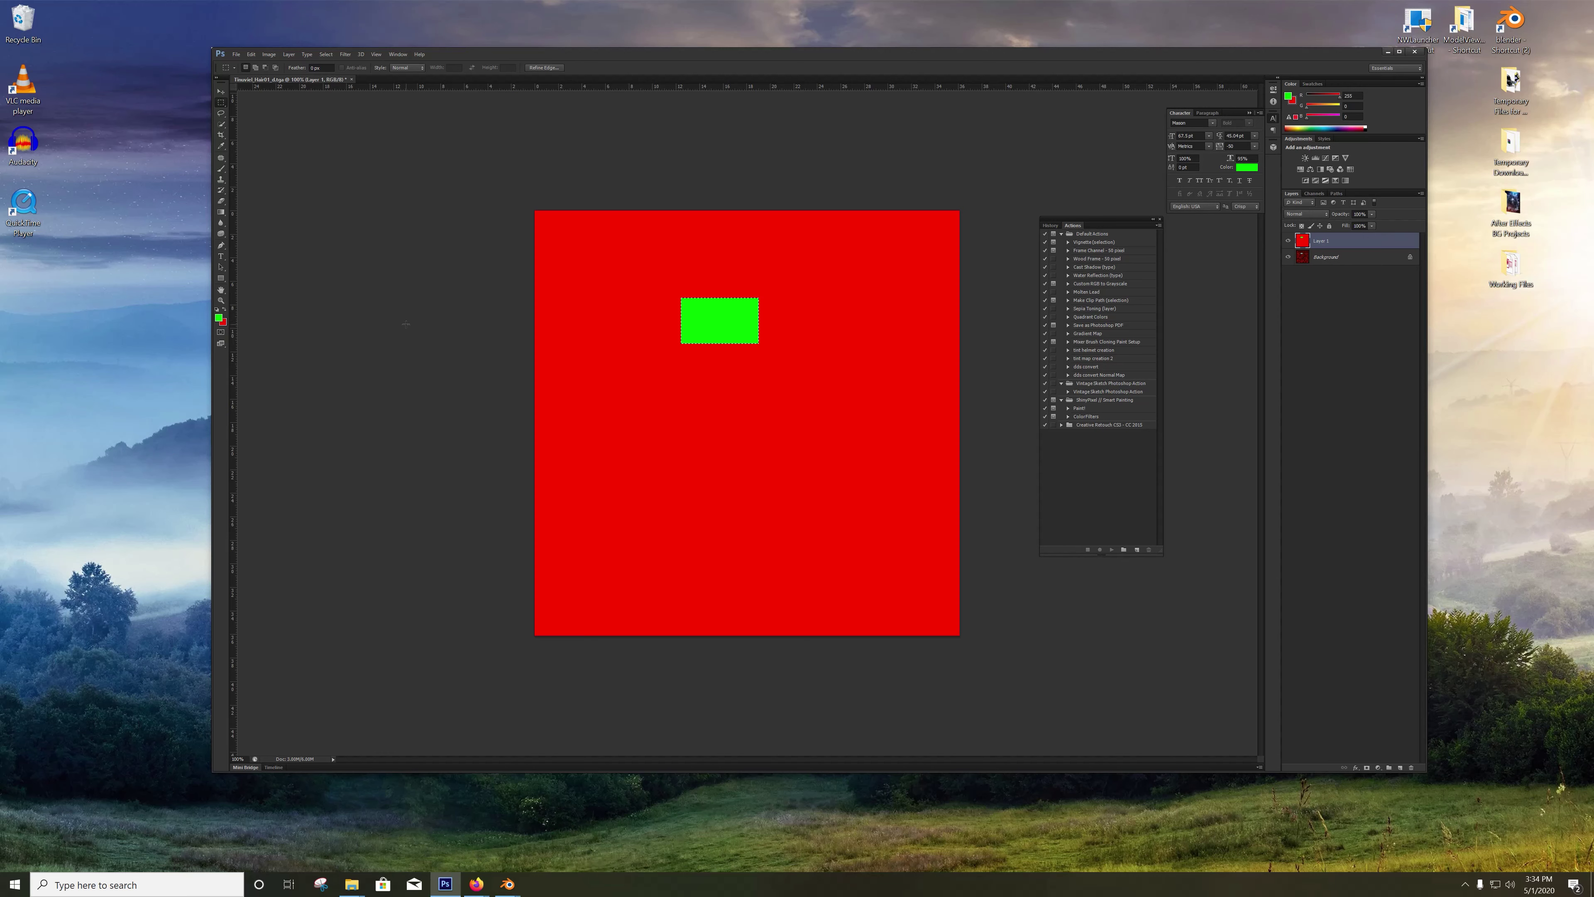
Step: Deselect, hide the red and green layer, activate the Background layer and try elliptical selections, starting around the lower round ornament
left_click(852, 300)
left_click(1288, 240)
left_click(1324, 257)
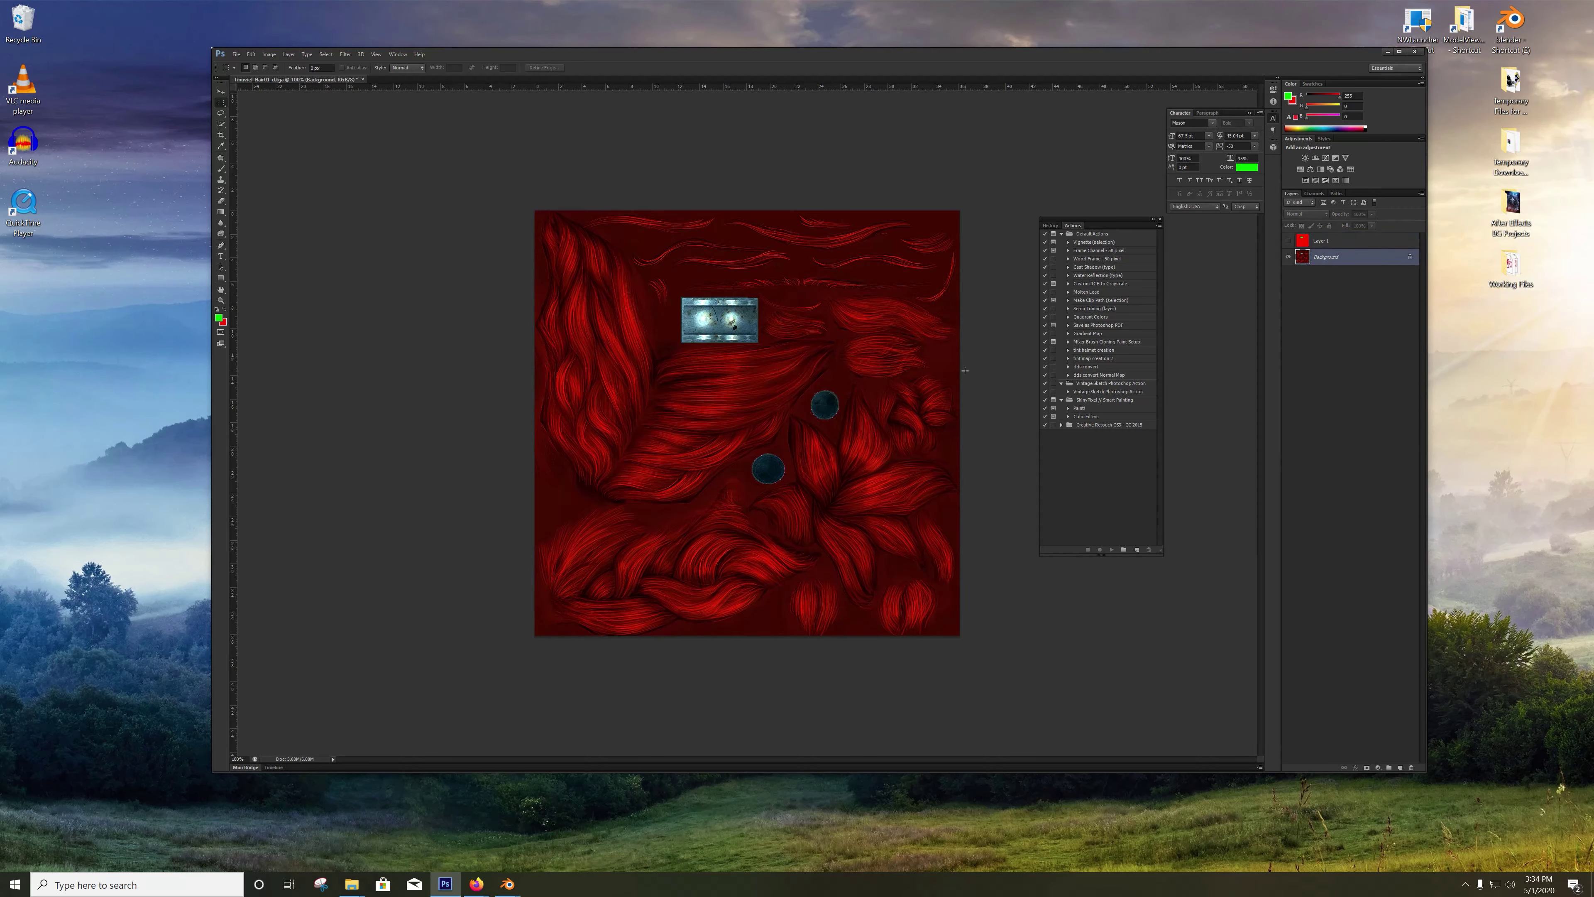
right_click(221, 102)
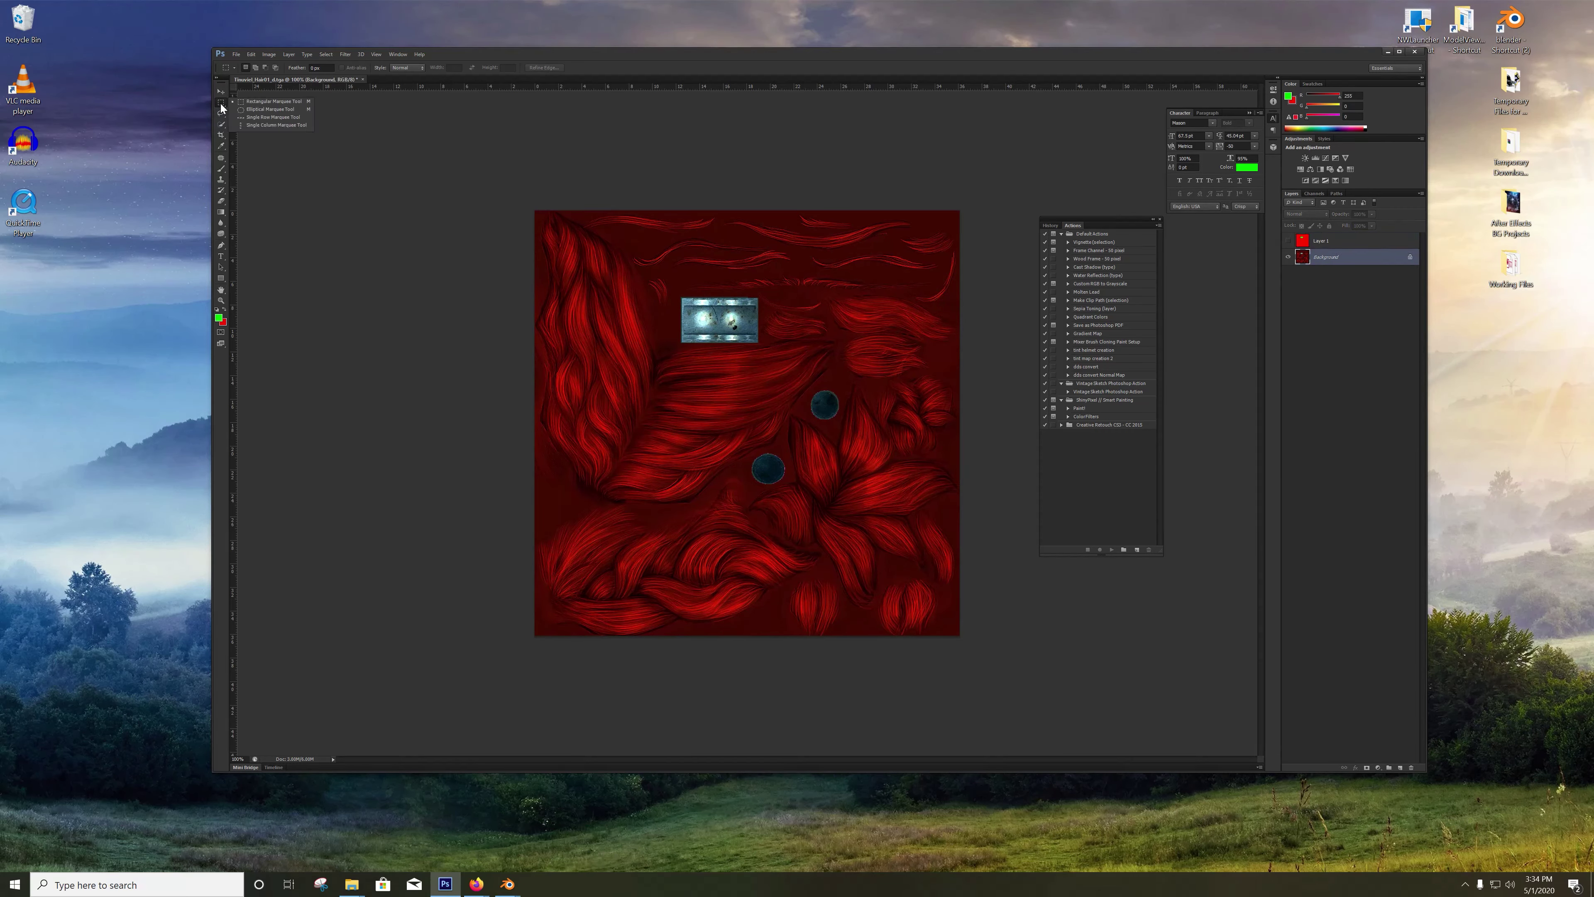
left_click(247, 111)
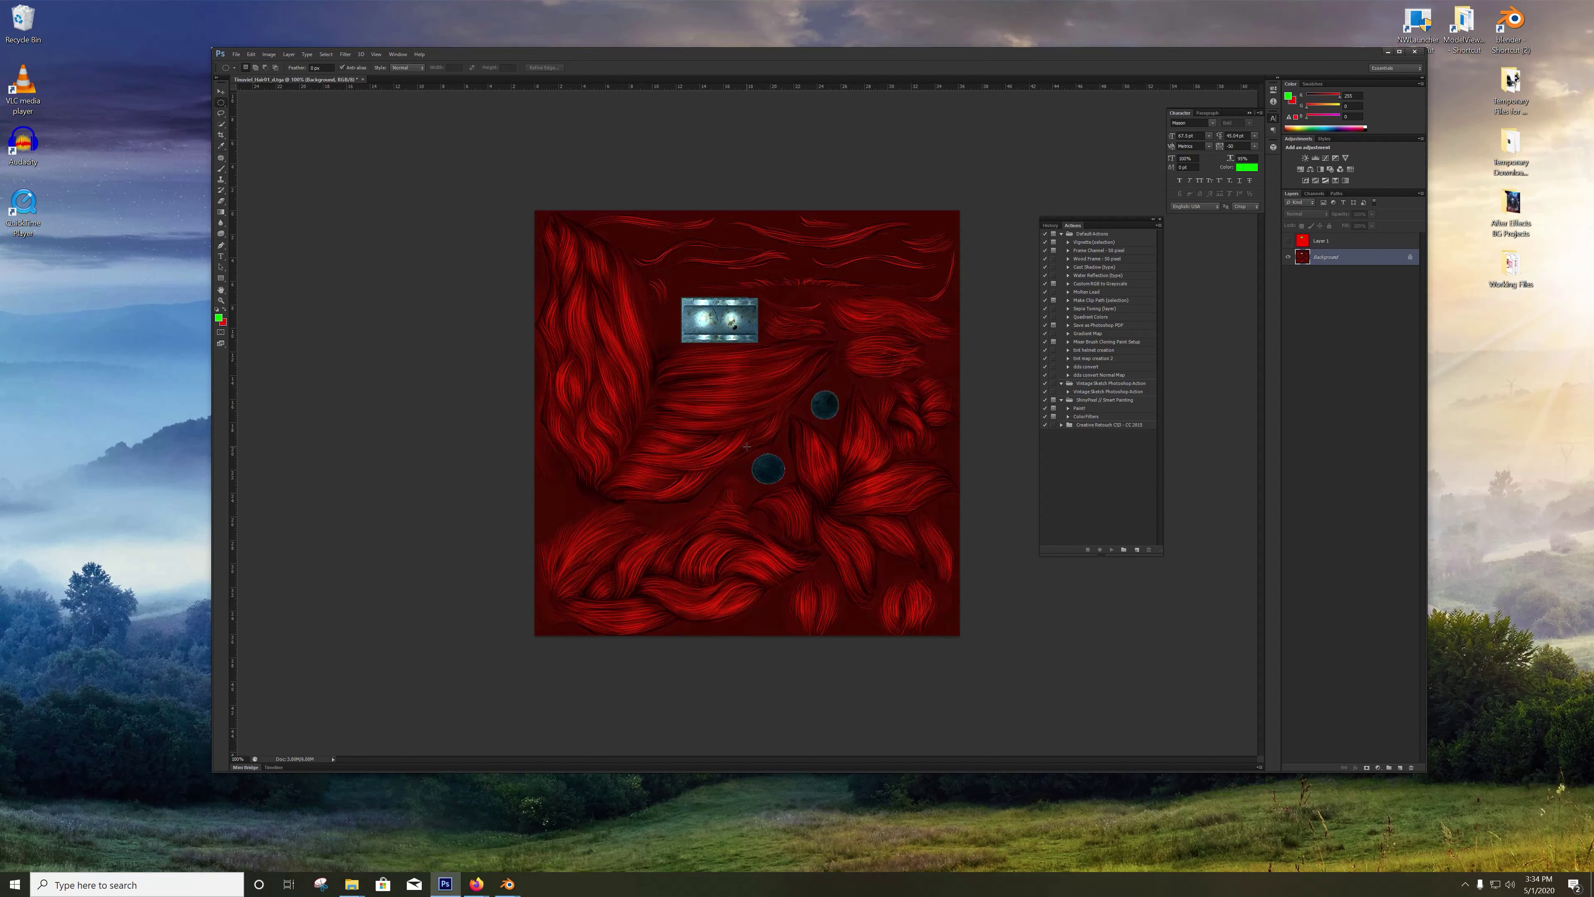
left_click_drag(745, 447, 842, 570)
left_click(631, 395)
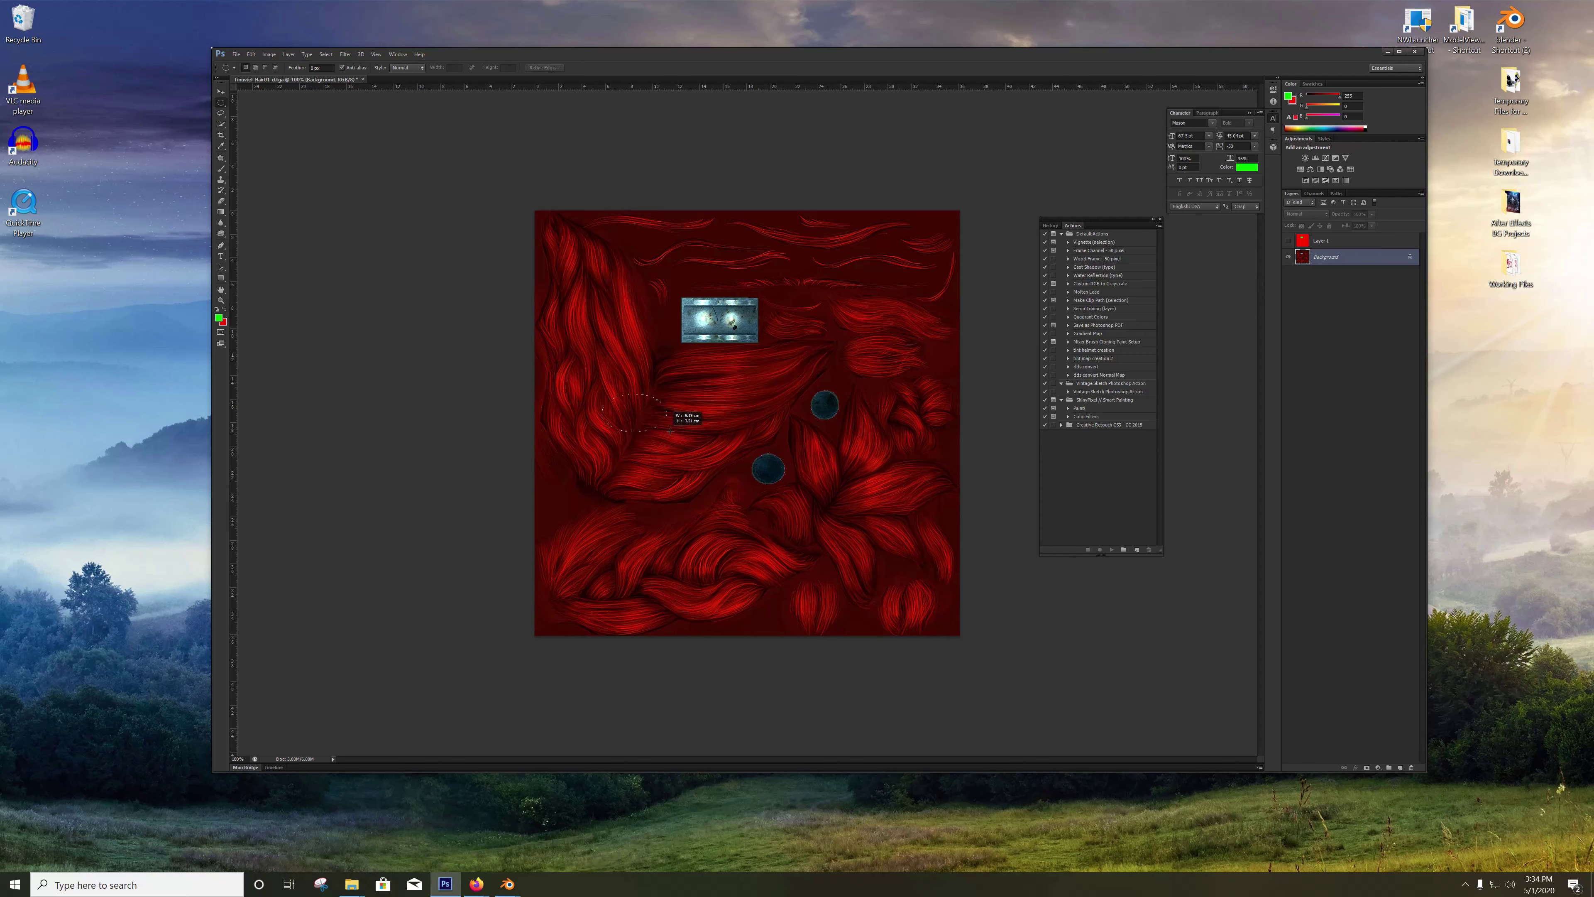
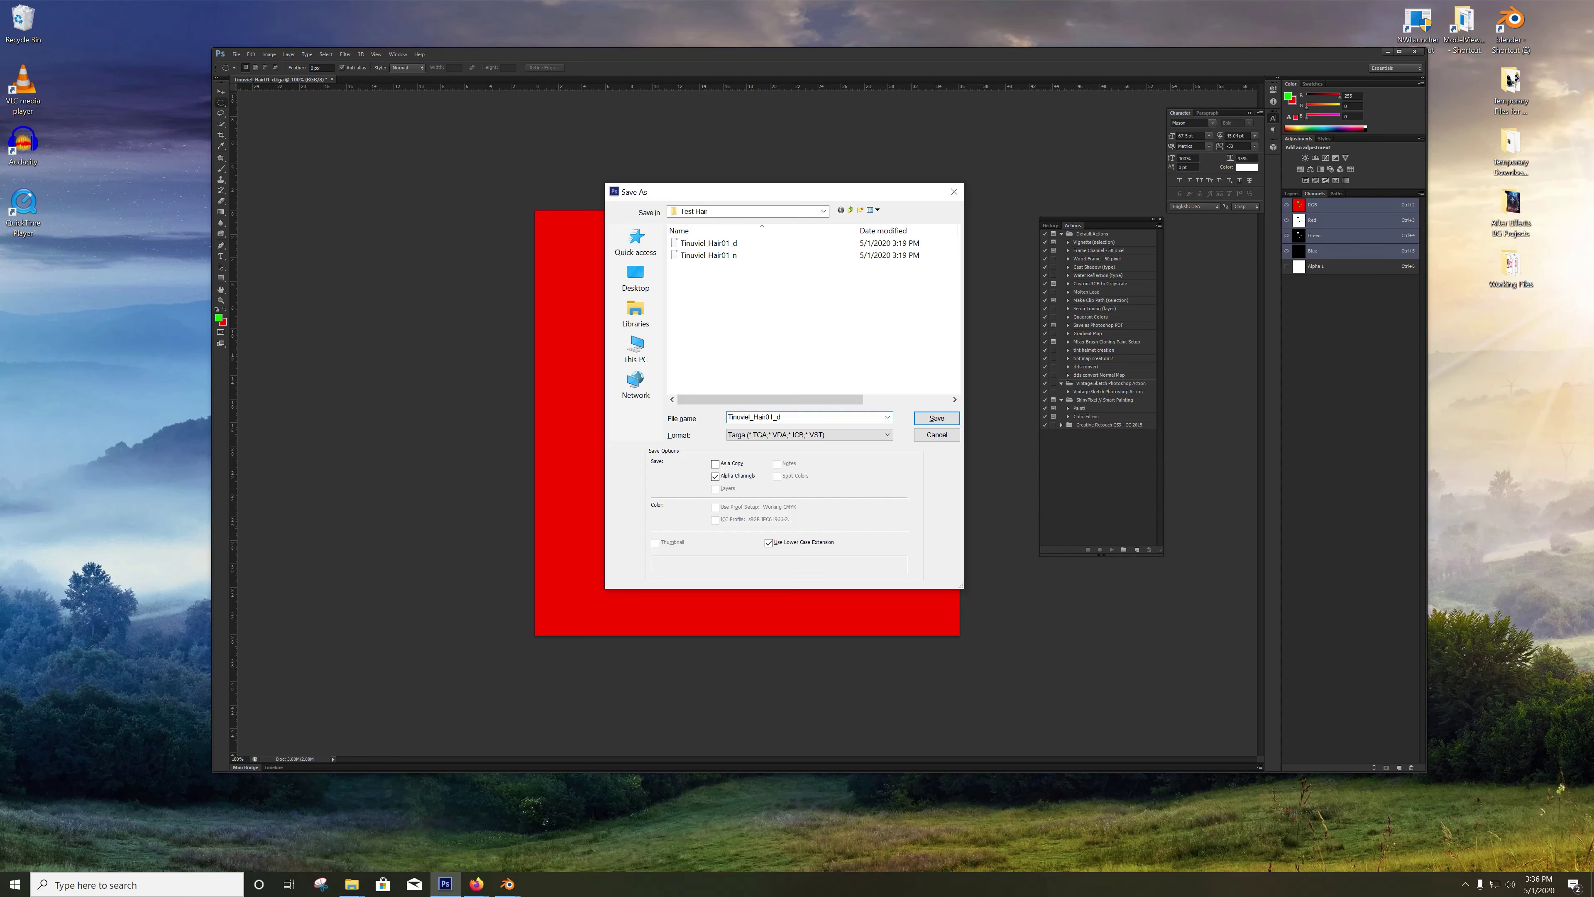
Step: Save the tint map as the Targa file Tinuviel_Hair01_t in the Test Hair folder at 32 bits/pixel
key("BackSpace")
type("t")
left_click(937, 418)
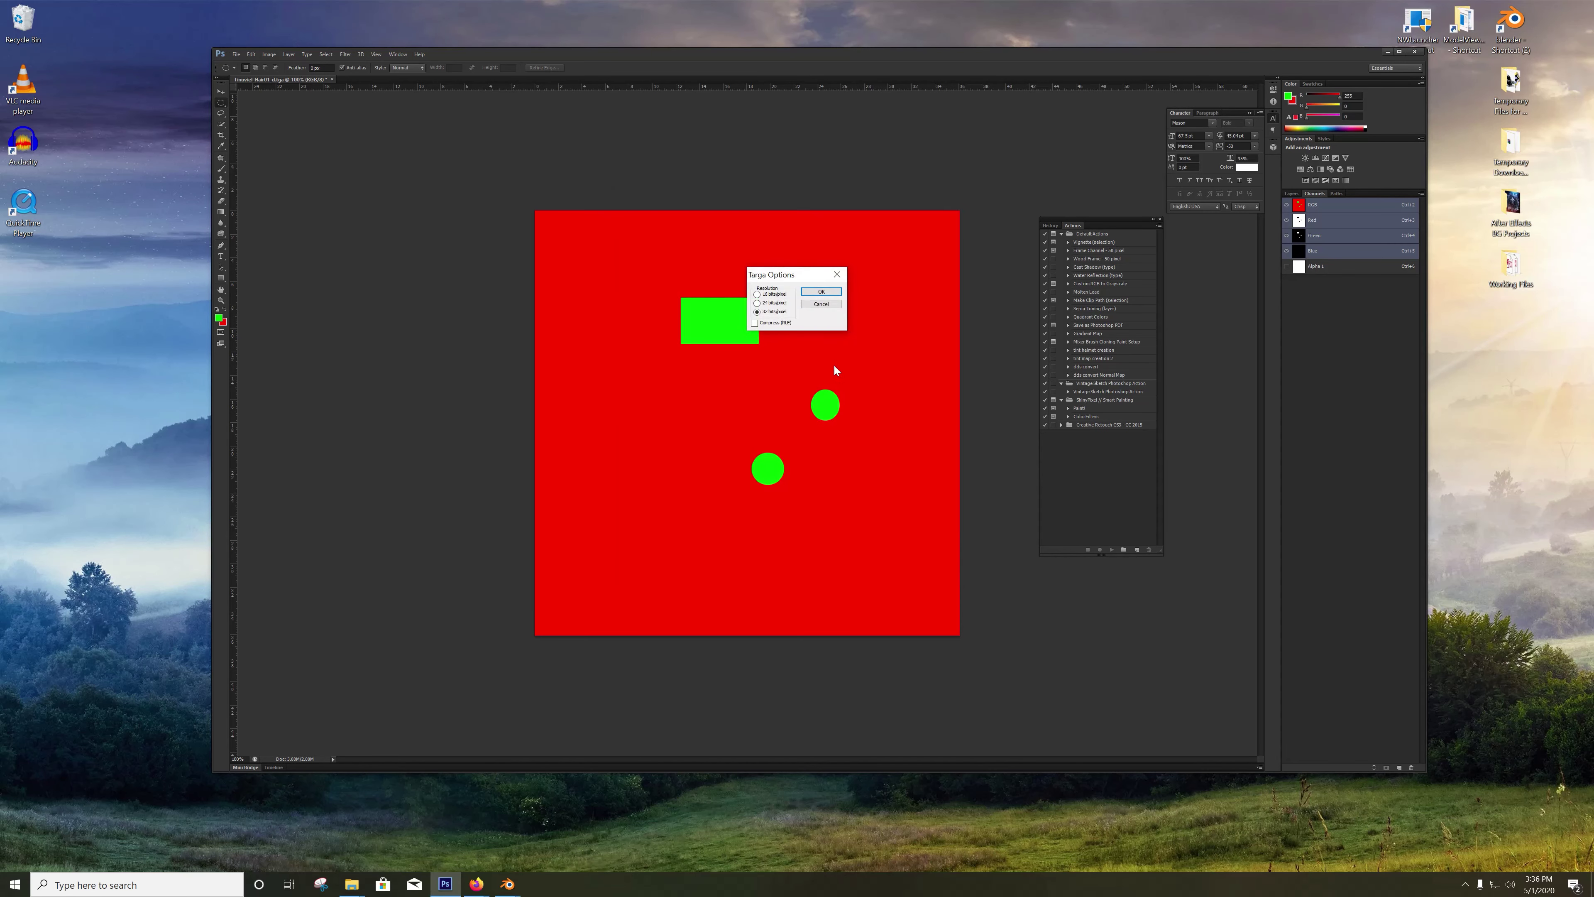
left_click(822, 291)
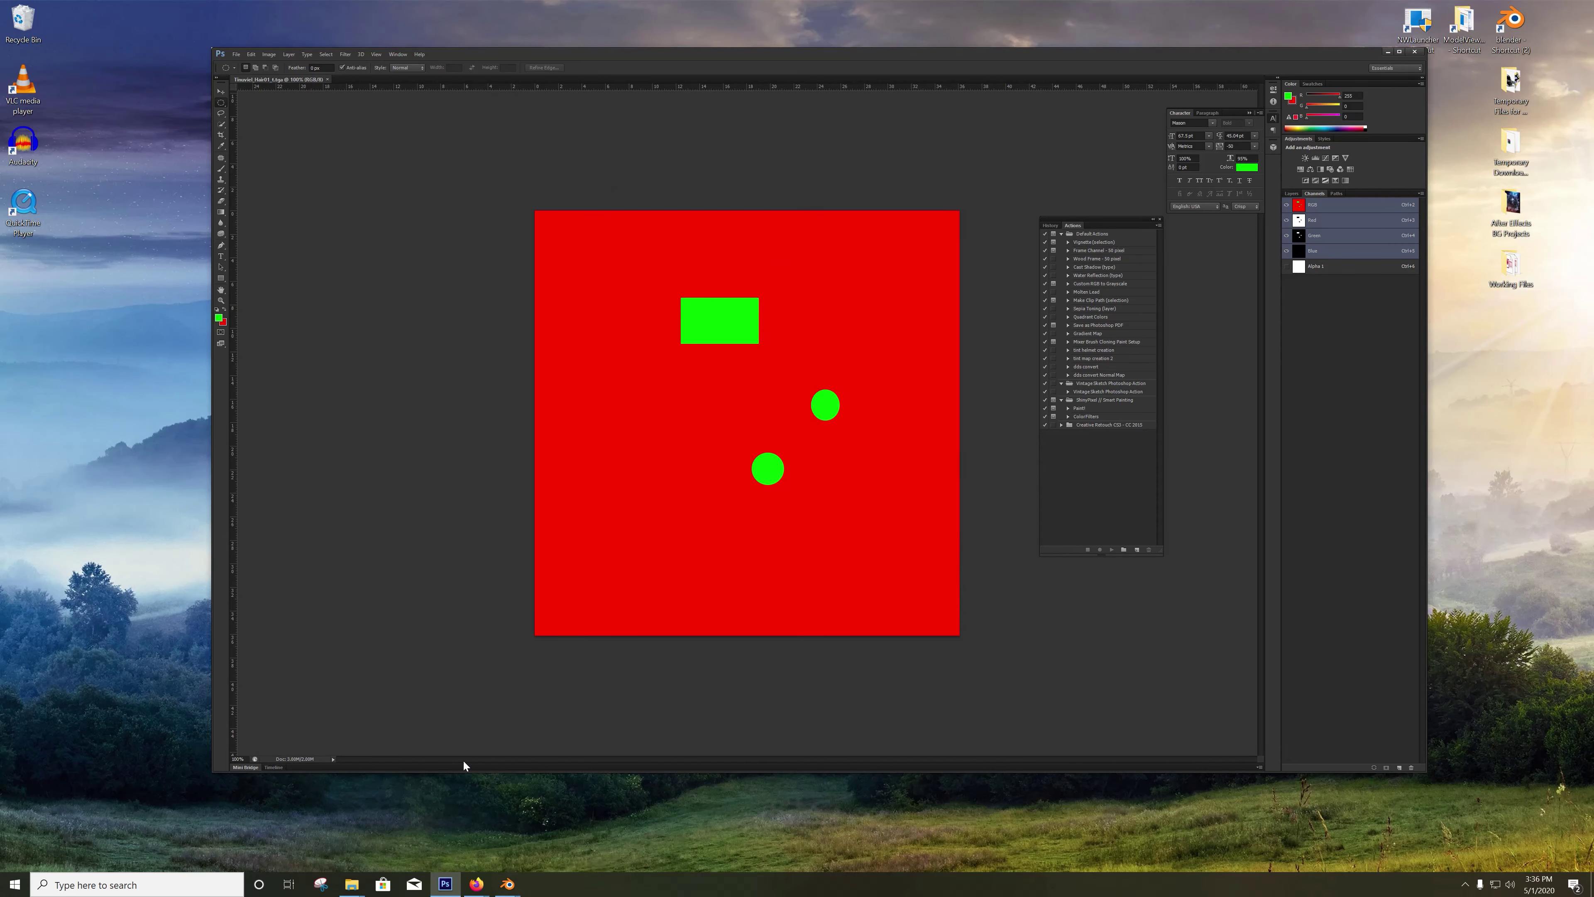
Step: Minimise Photoshop, open the ModelViewer64Bit folder from the desktop and launch MDB Cloner
left_click_drag(1310, 58, 1315, 56)
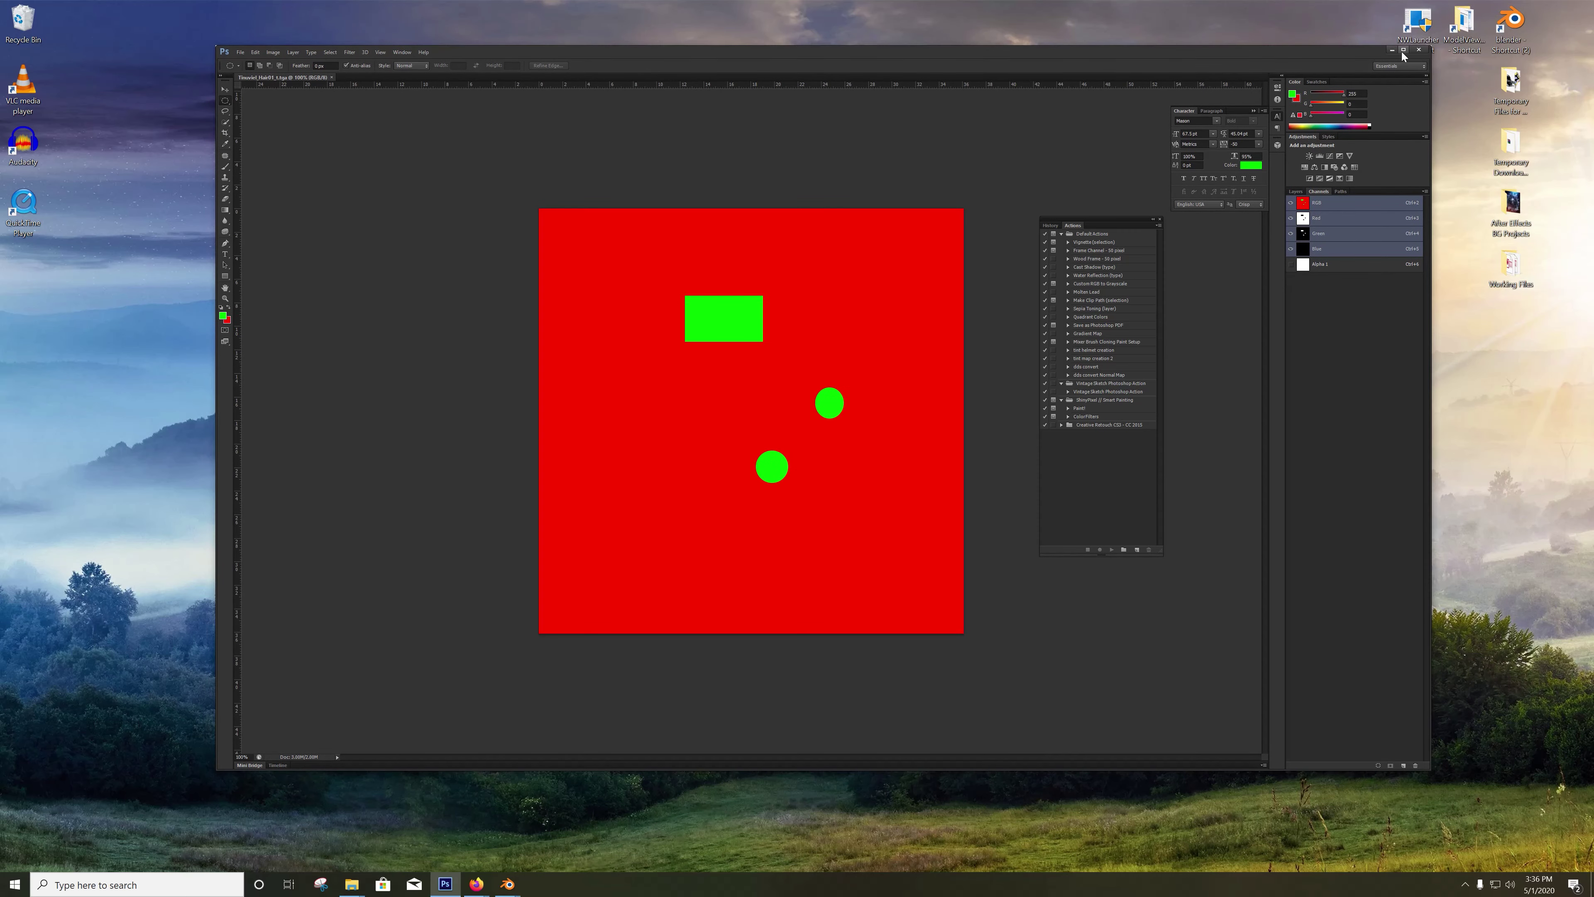
left_click(1391, 51)
left_click(929, 444)
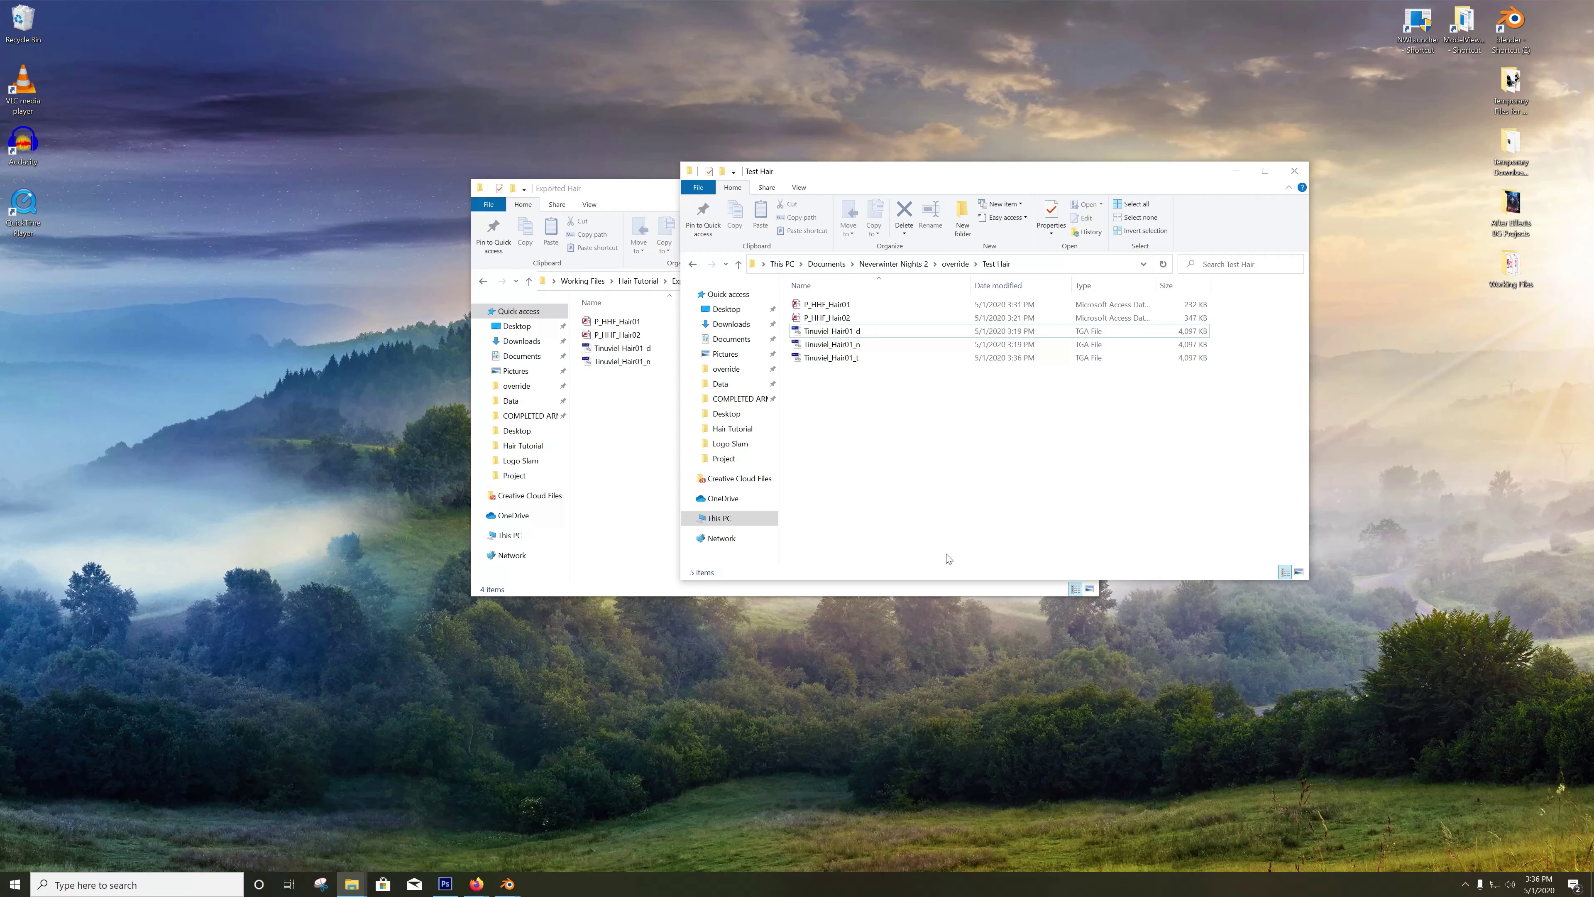
left_click(1402, 149)
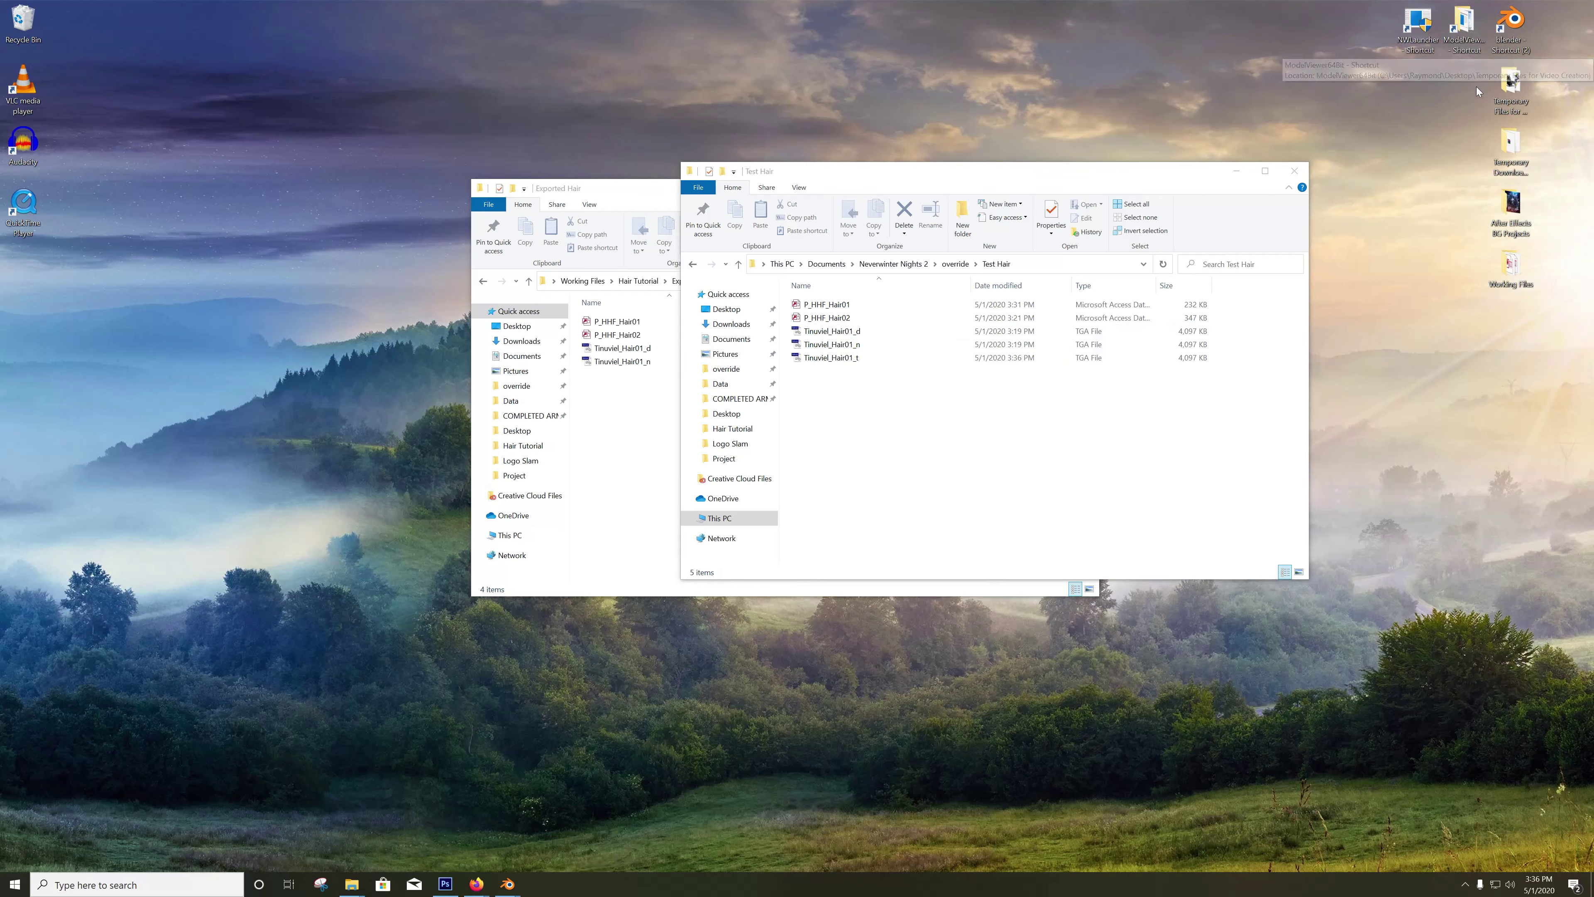
double_click(1464, 25)
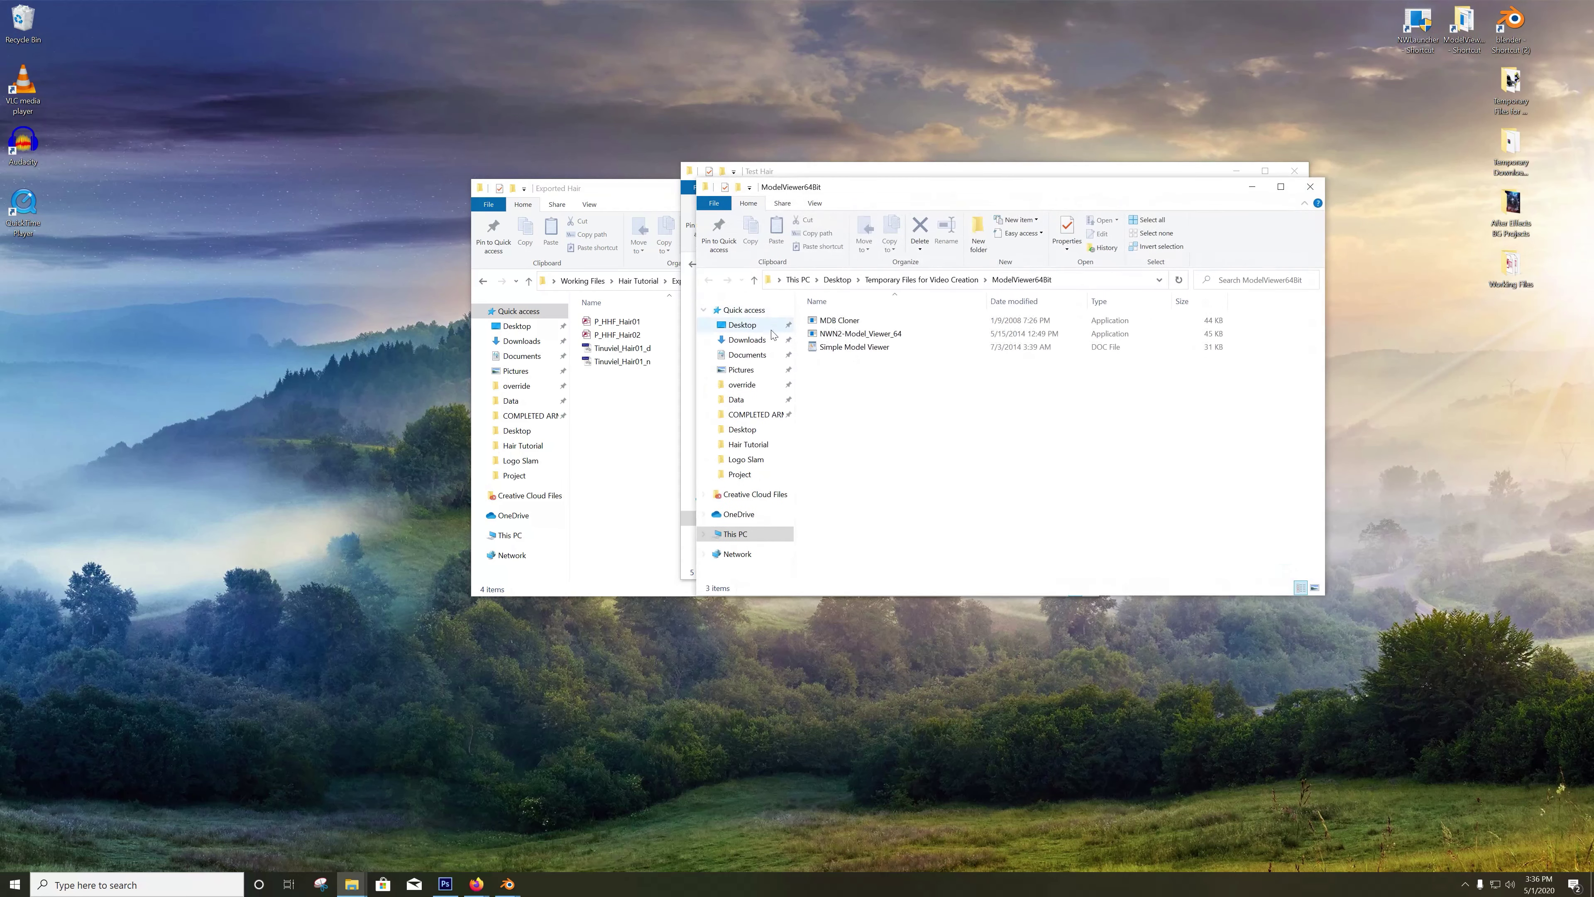
left_click(845, 324)
double_click(872, 325)
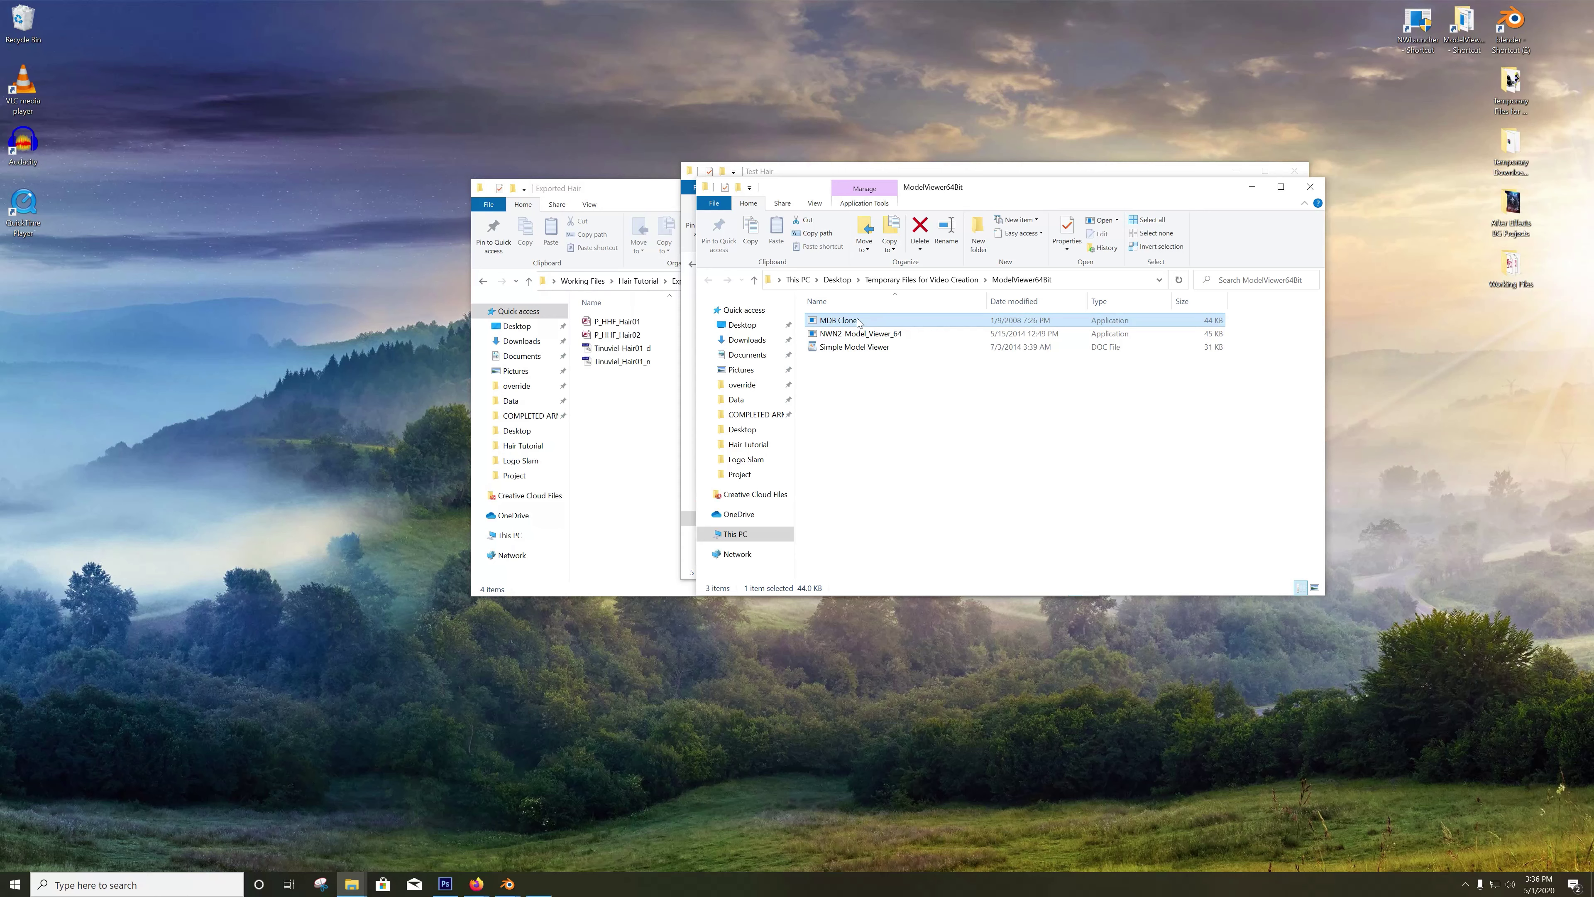
Step: Load P_HHF_Hair01 from the Test Hair folder inside override into MDB Cloner
left_click(181, 191)
left_click(180, 191)
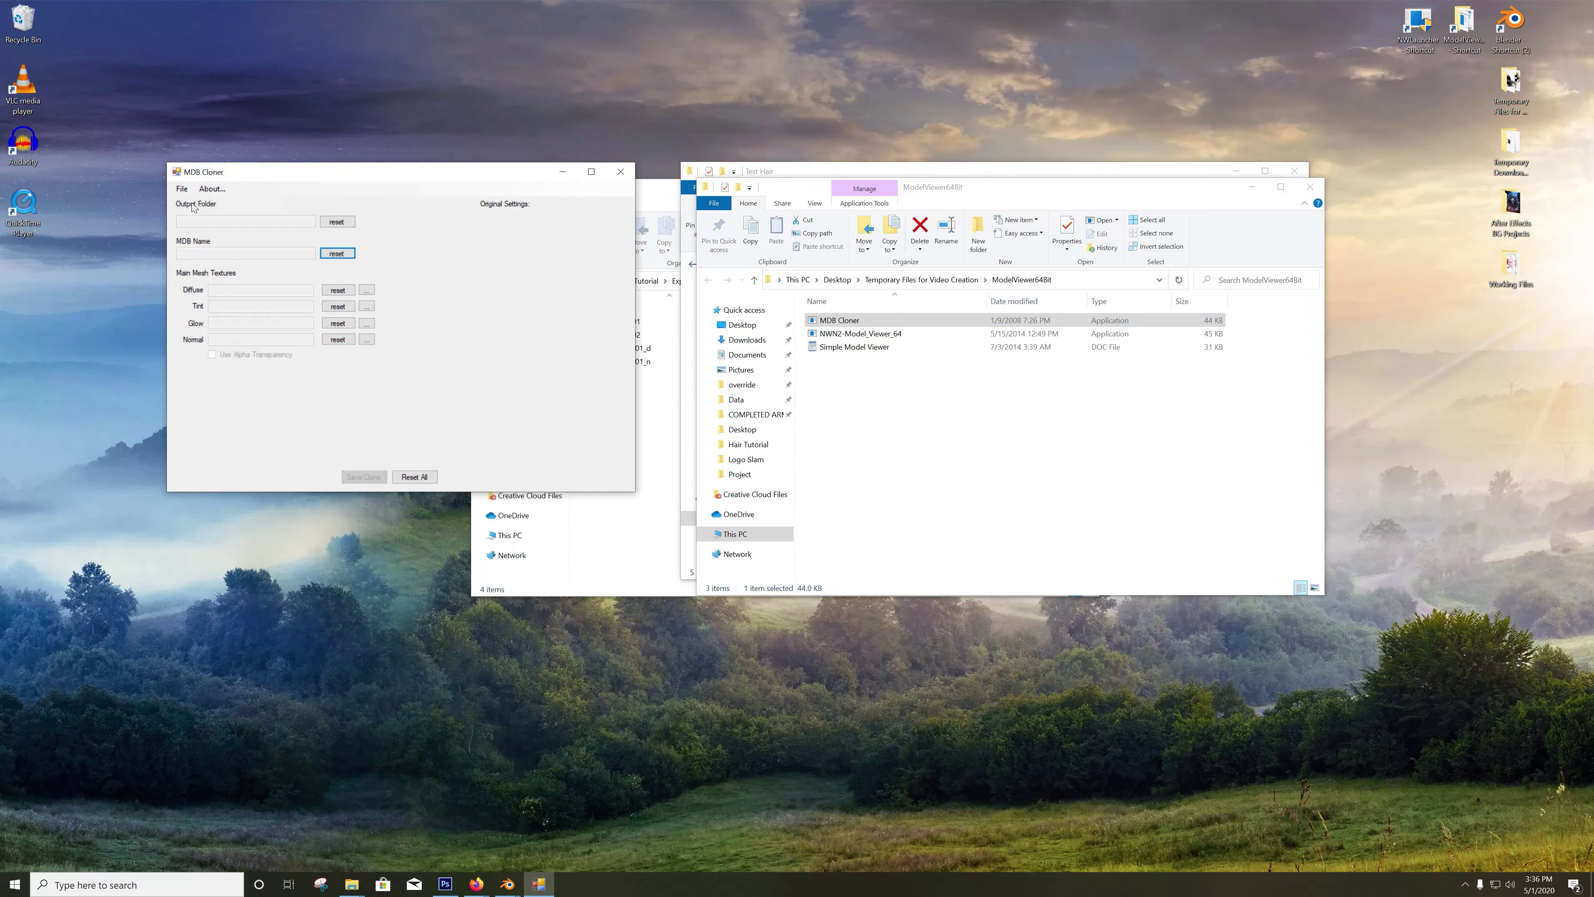
left_click(180, 191)
left_click(182, 204)
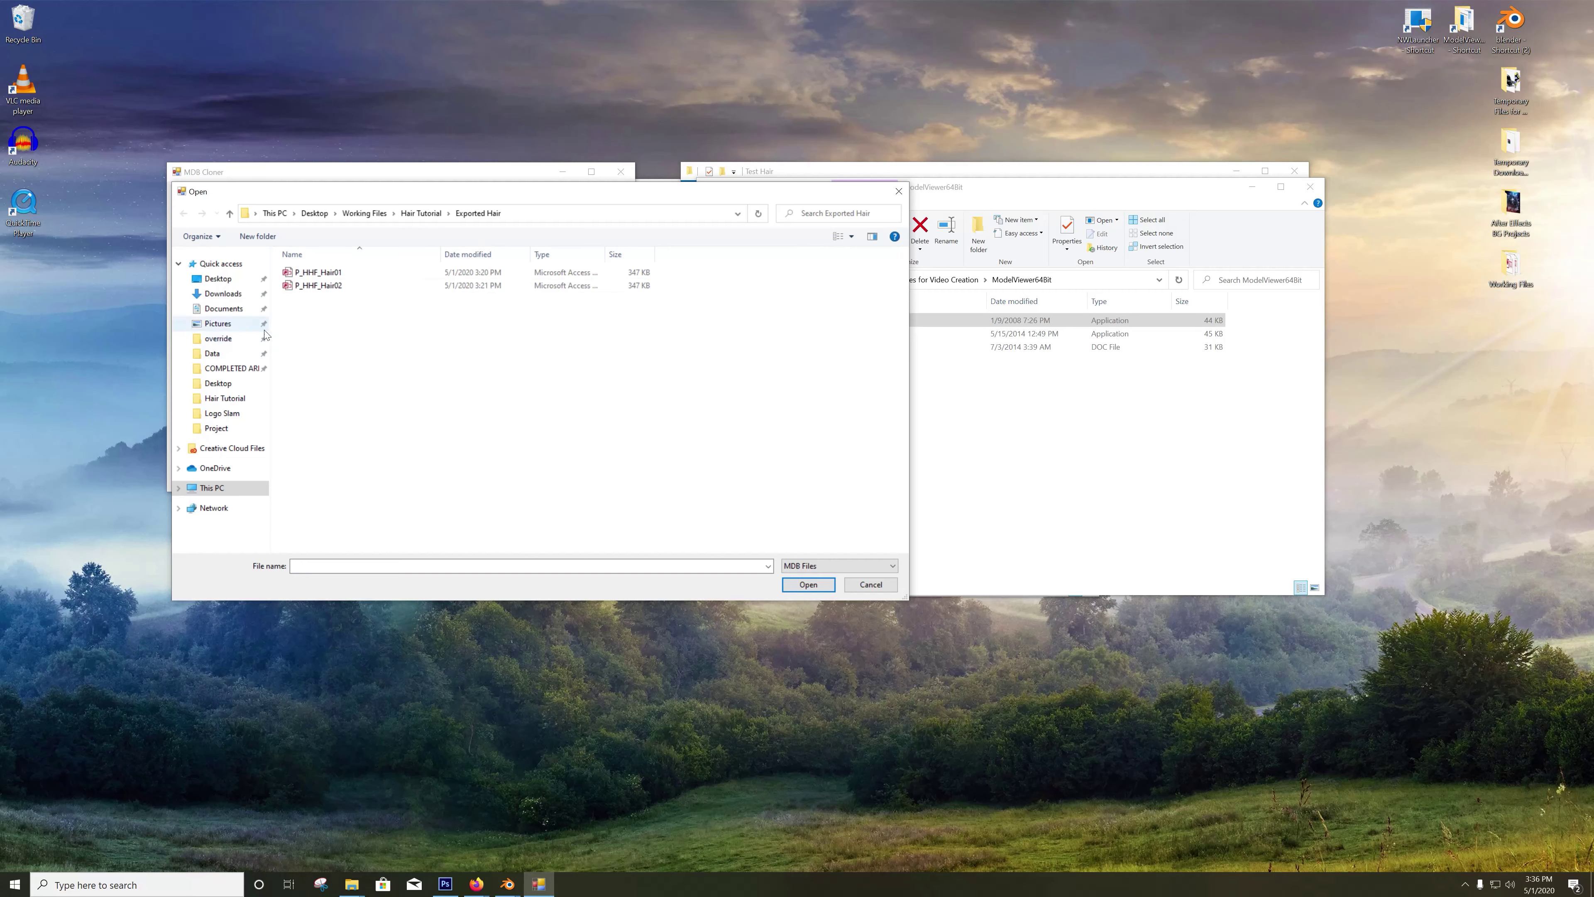
left_click(218, 338)
double_click(326, 273)
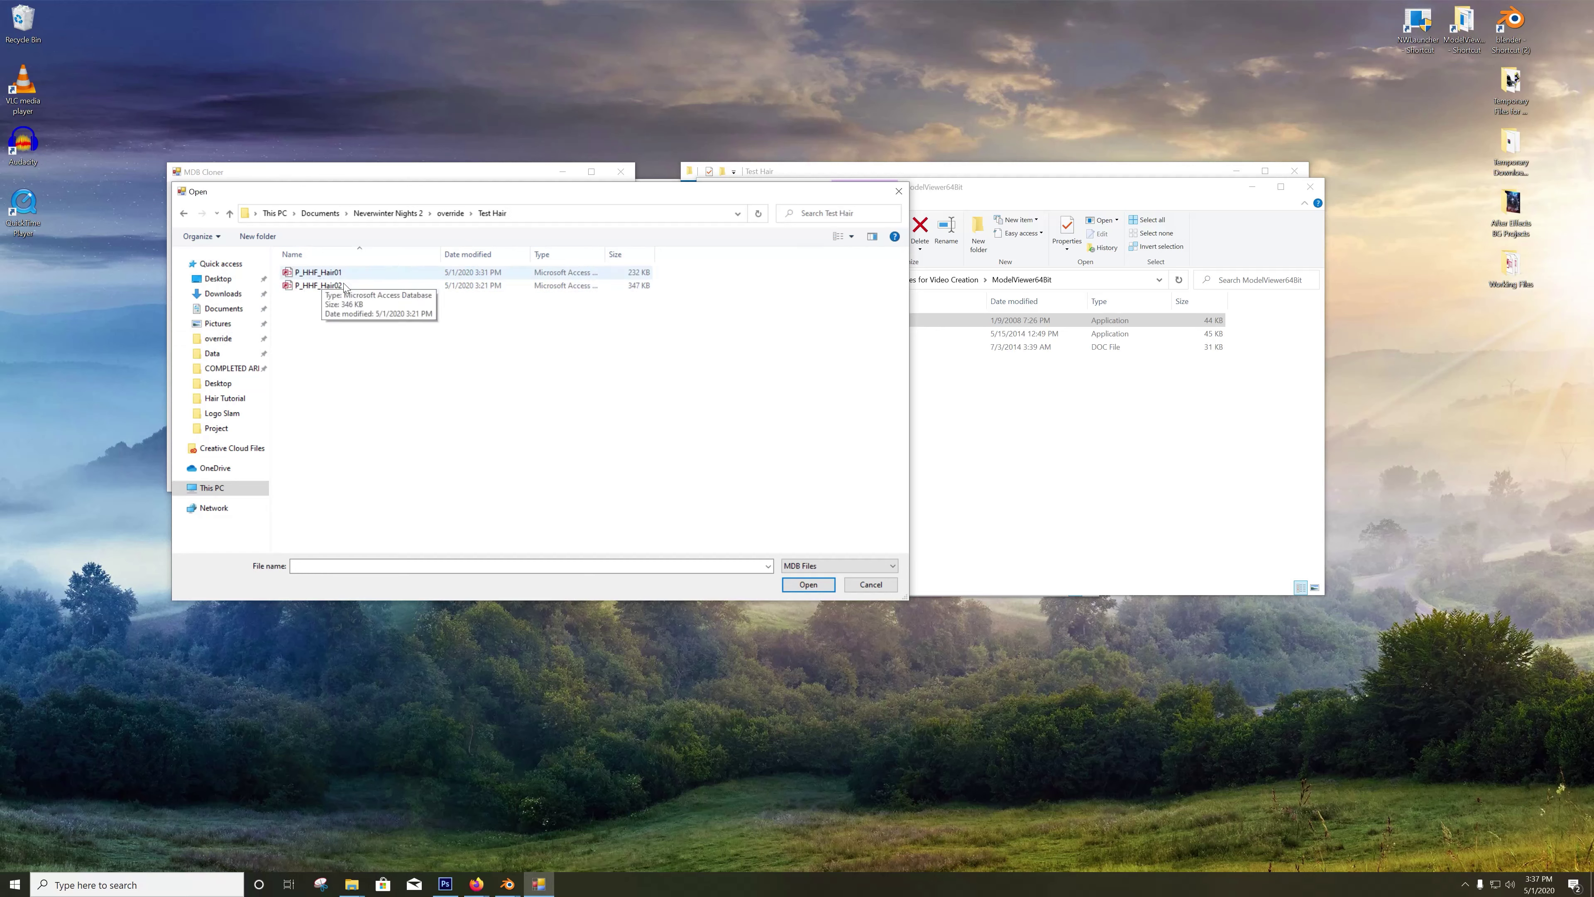
left_click(332, 273)
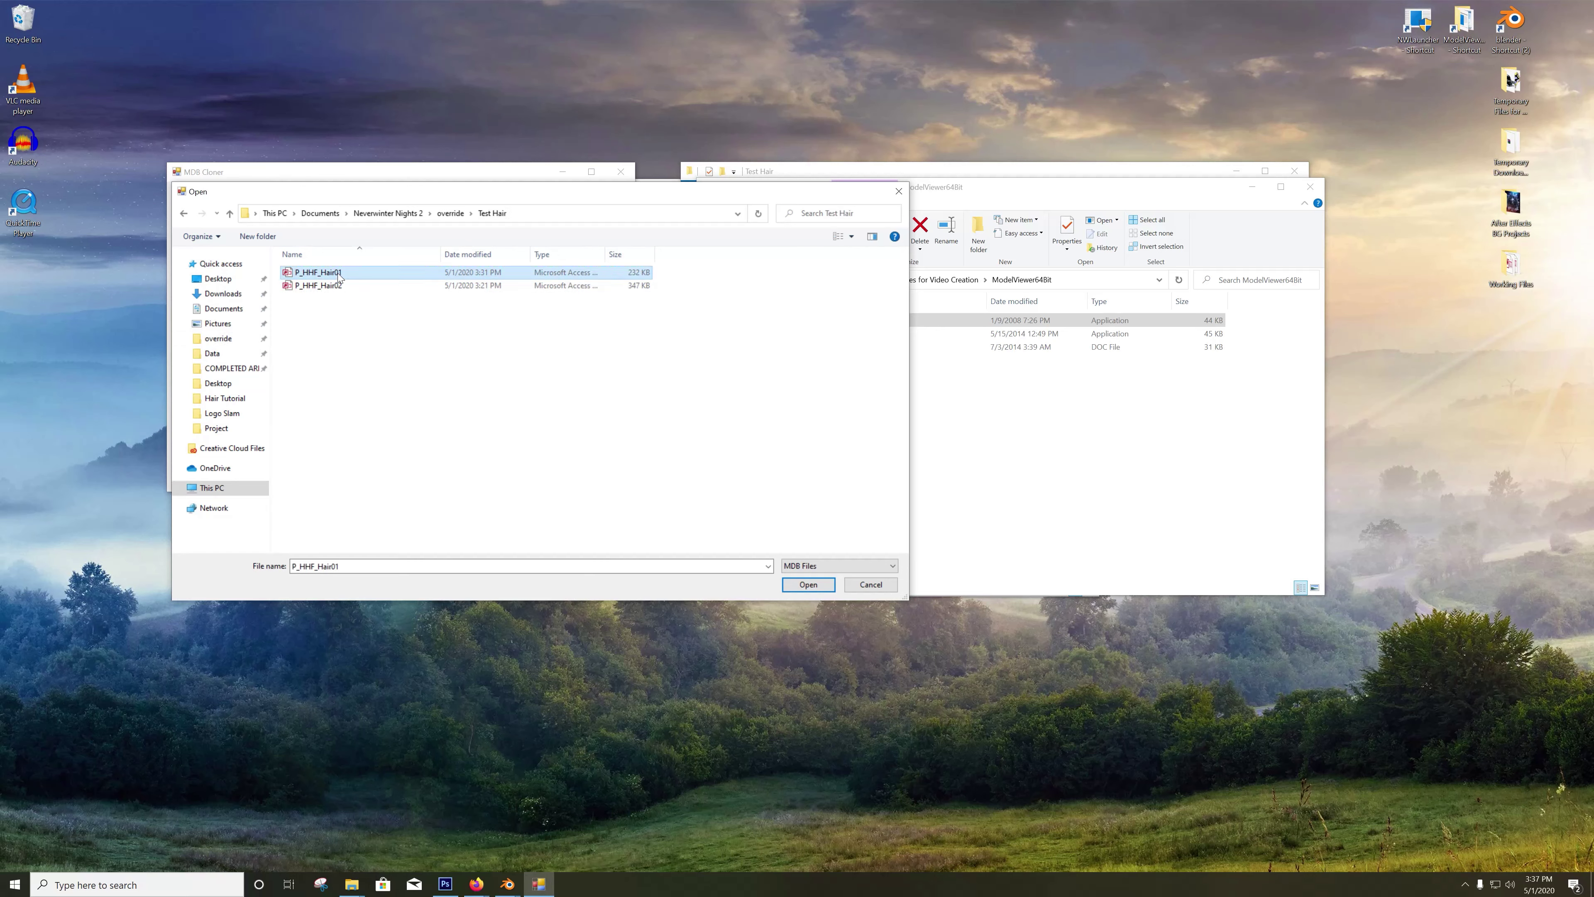
double_click(337, 273)
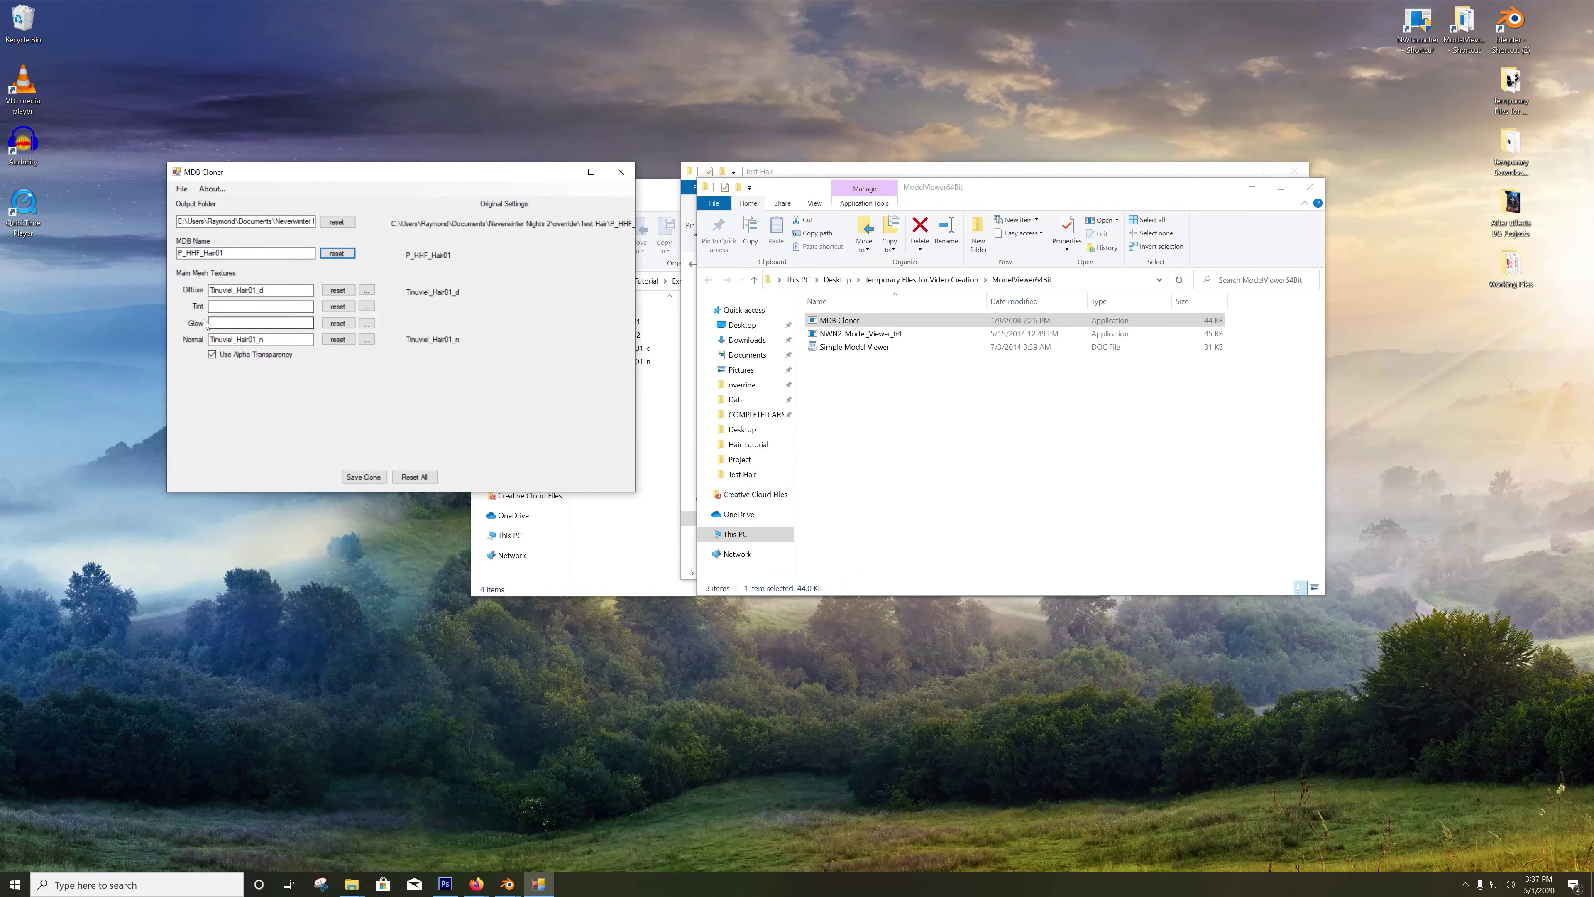
Step: Assign Tinuviel_Hair01_t as the tint texture and save the clone, overwriting the existing P_HHF_Hair01 MDB file
left_click(210, 306)
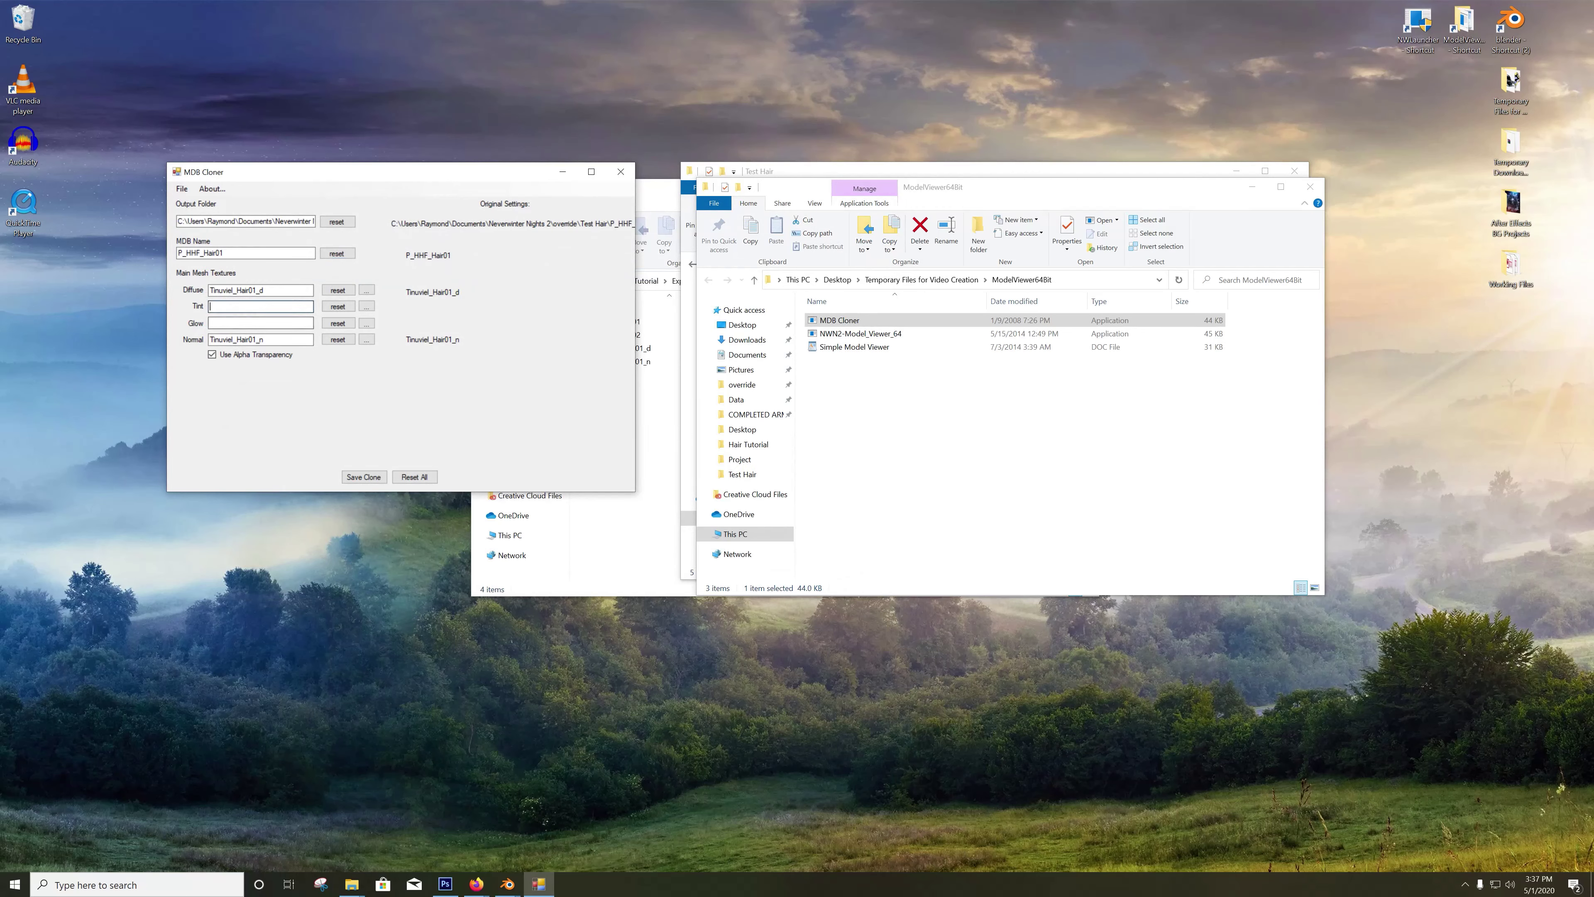
left_click(364, 308)
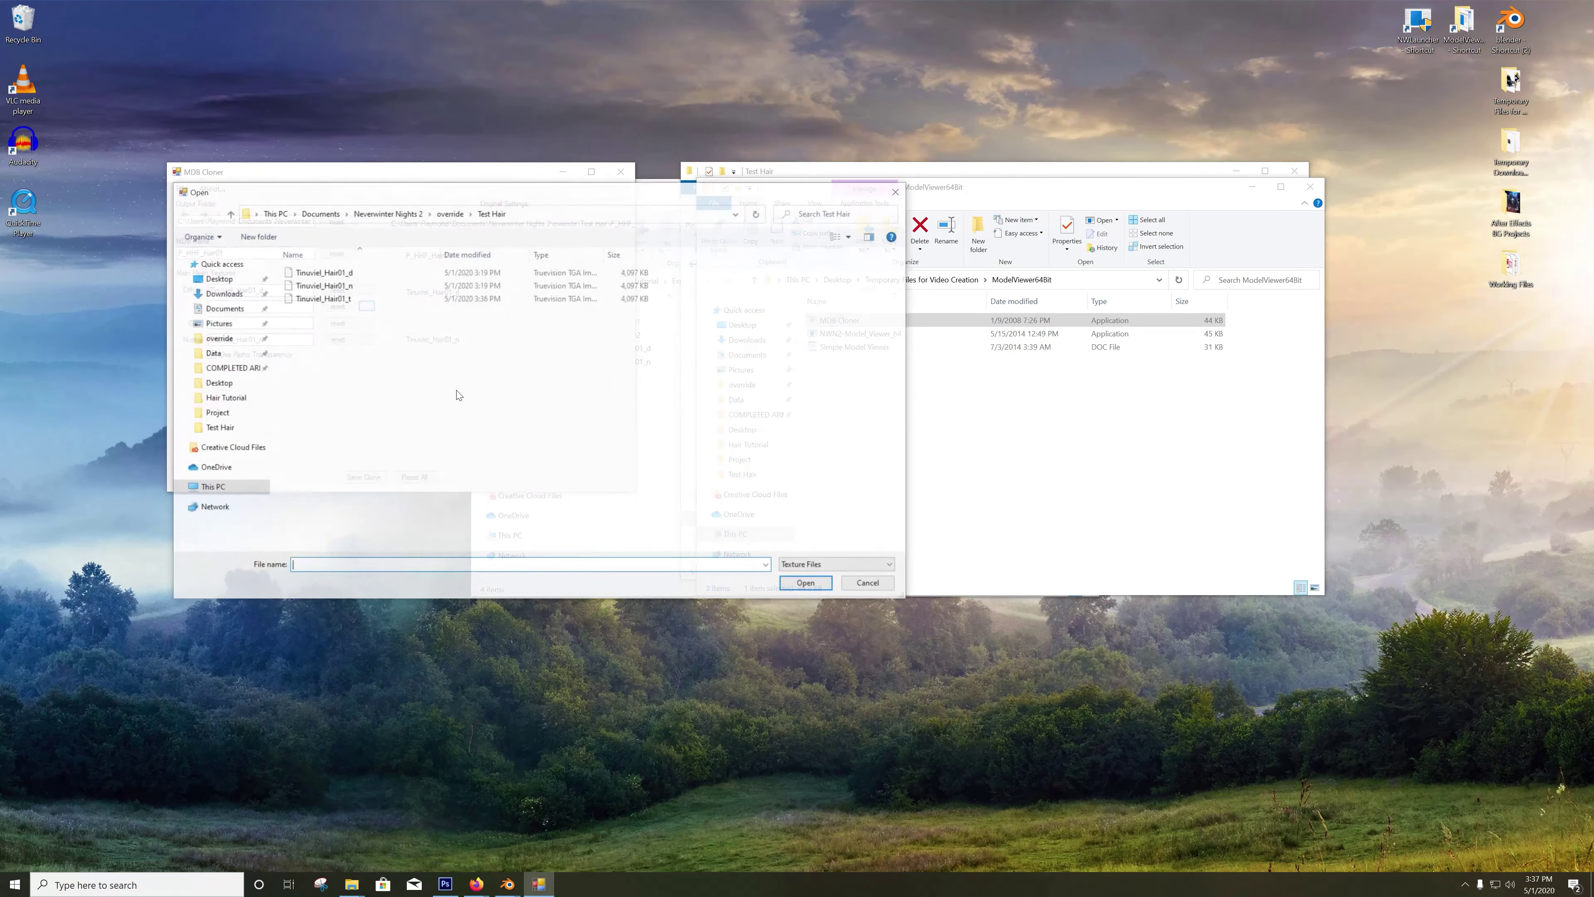
double_click(340, 300)
left_click(364, 477)
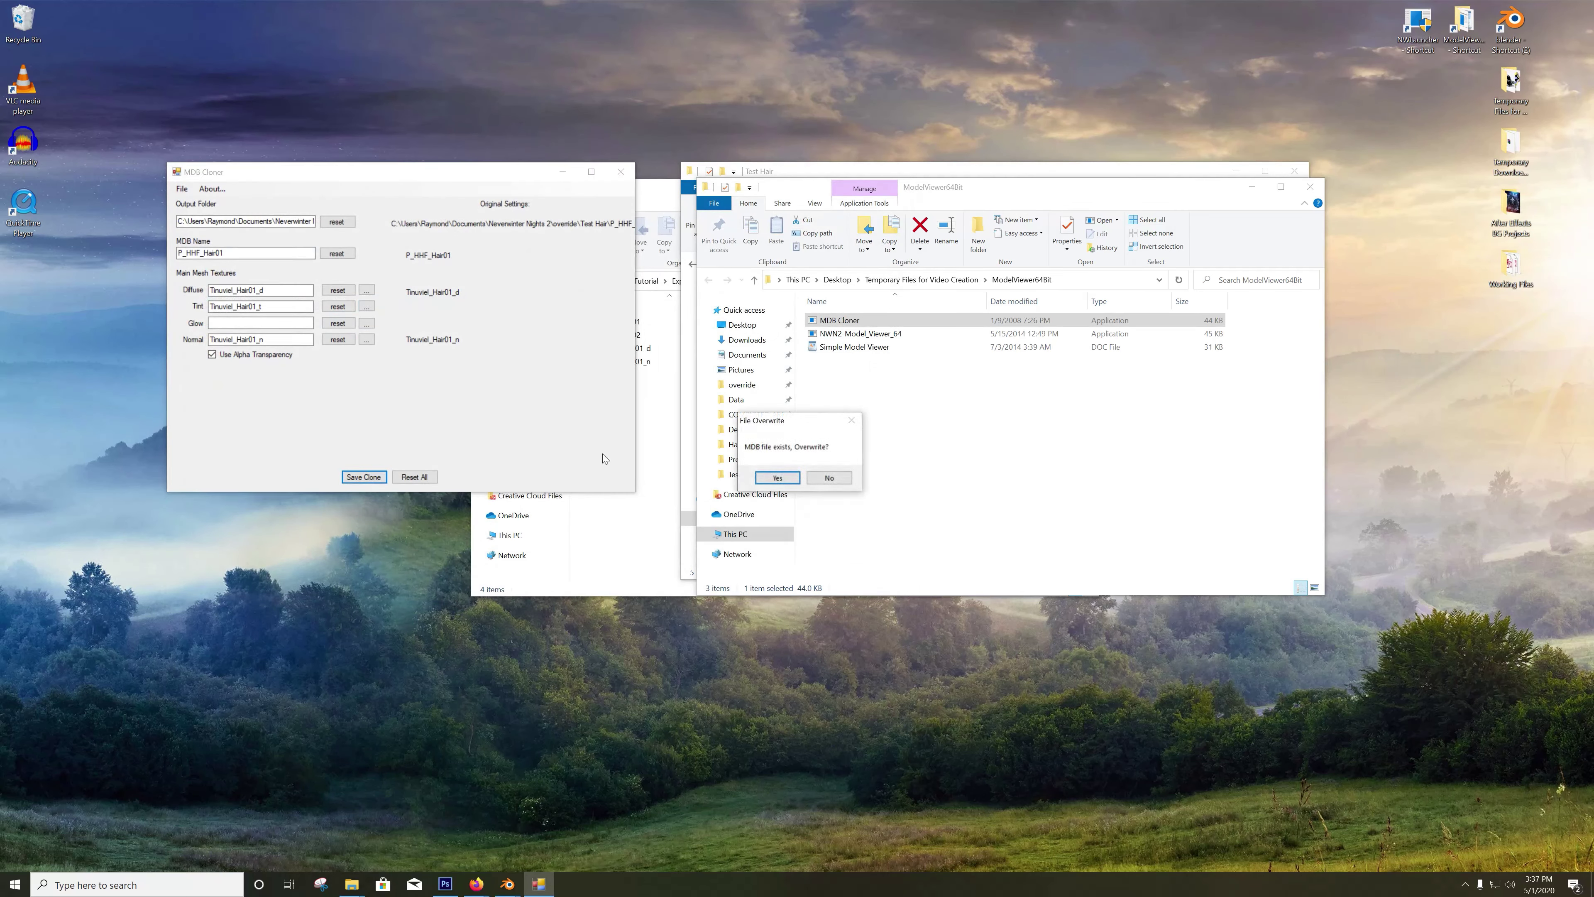
left_click(776, 478)
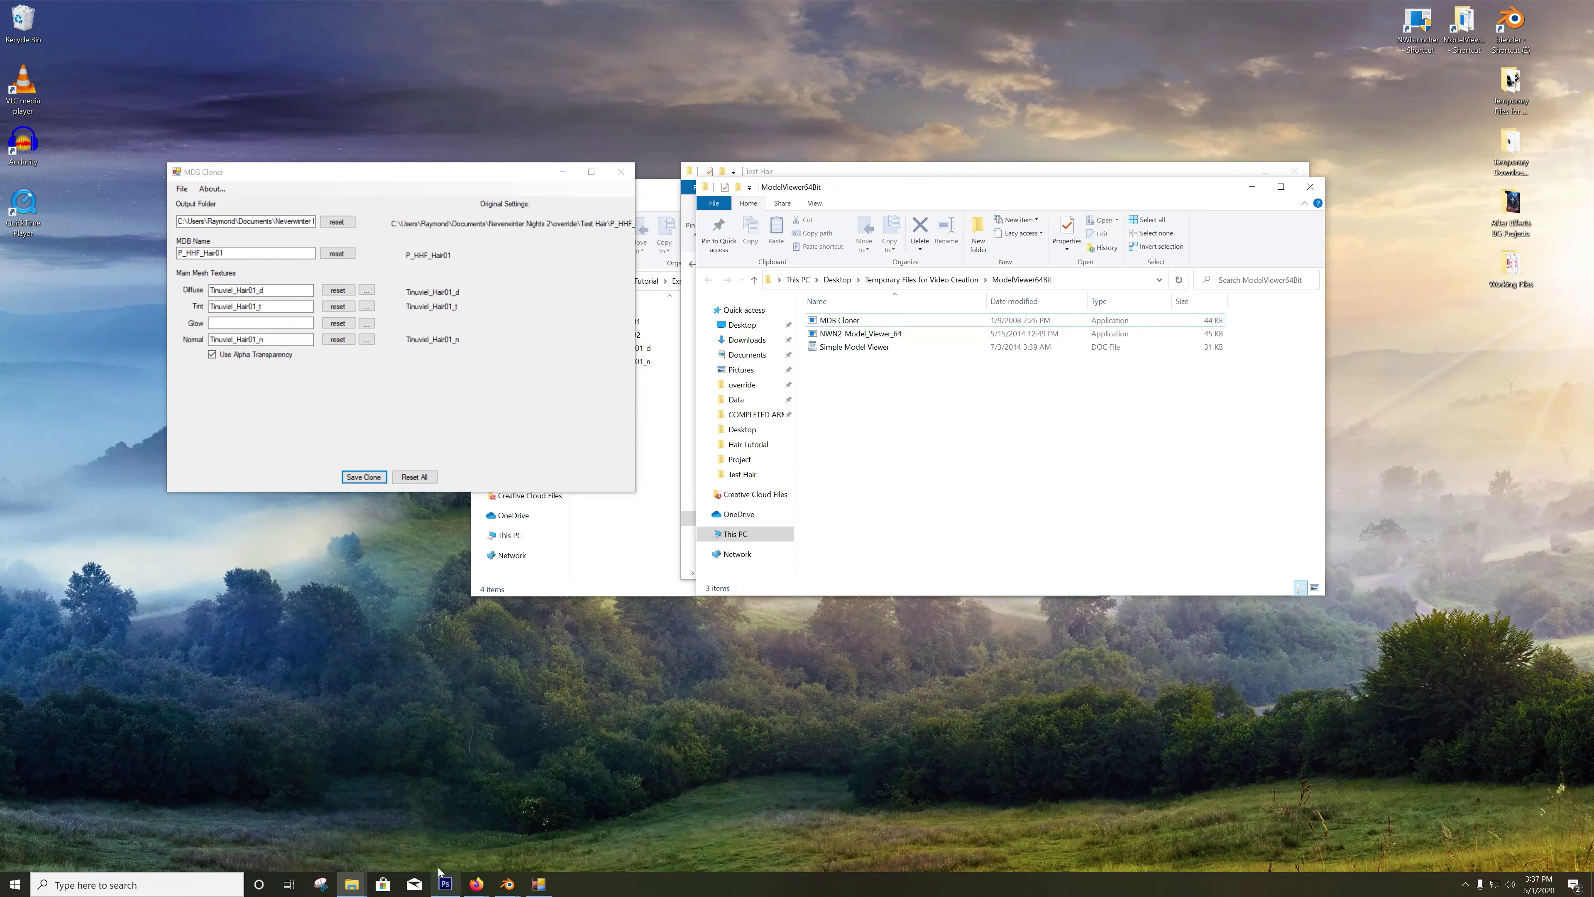
Step: Switch to Neverwinter Nights 2 by launching it from the desktop, and maximise the game window
left_click(618, 782)
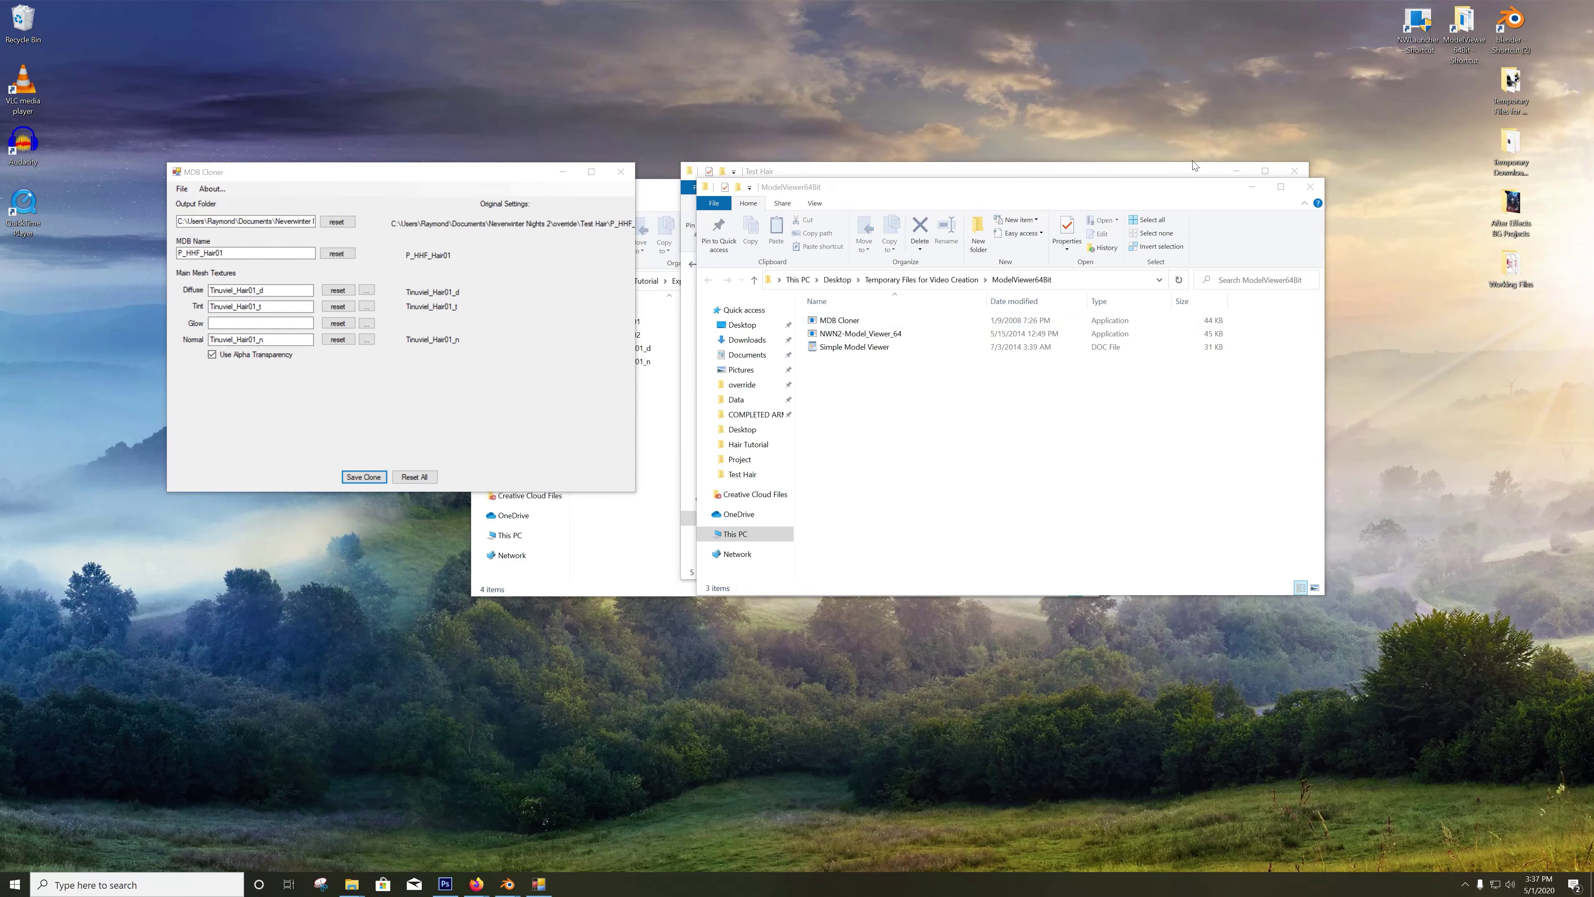
double_click(1416, 31)
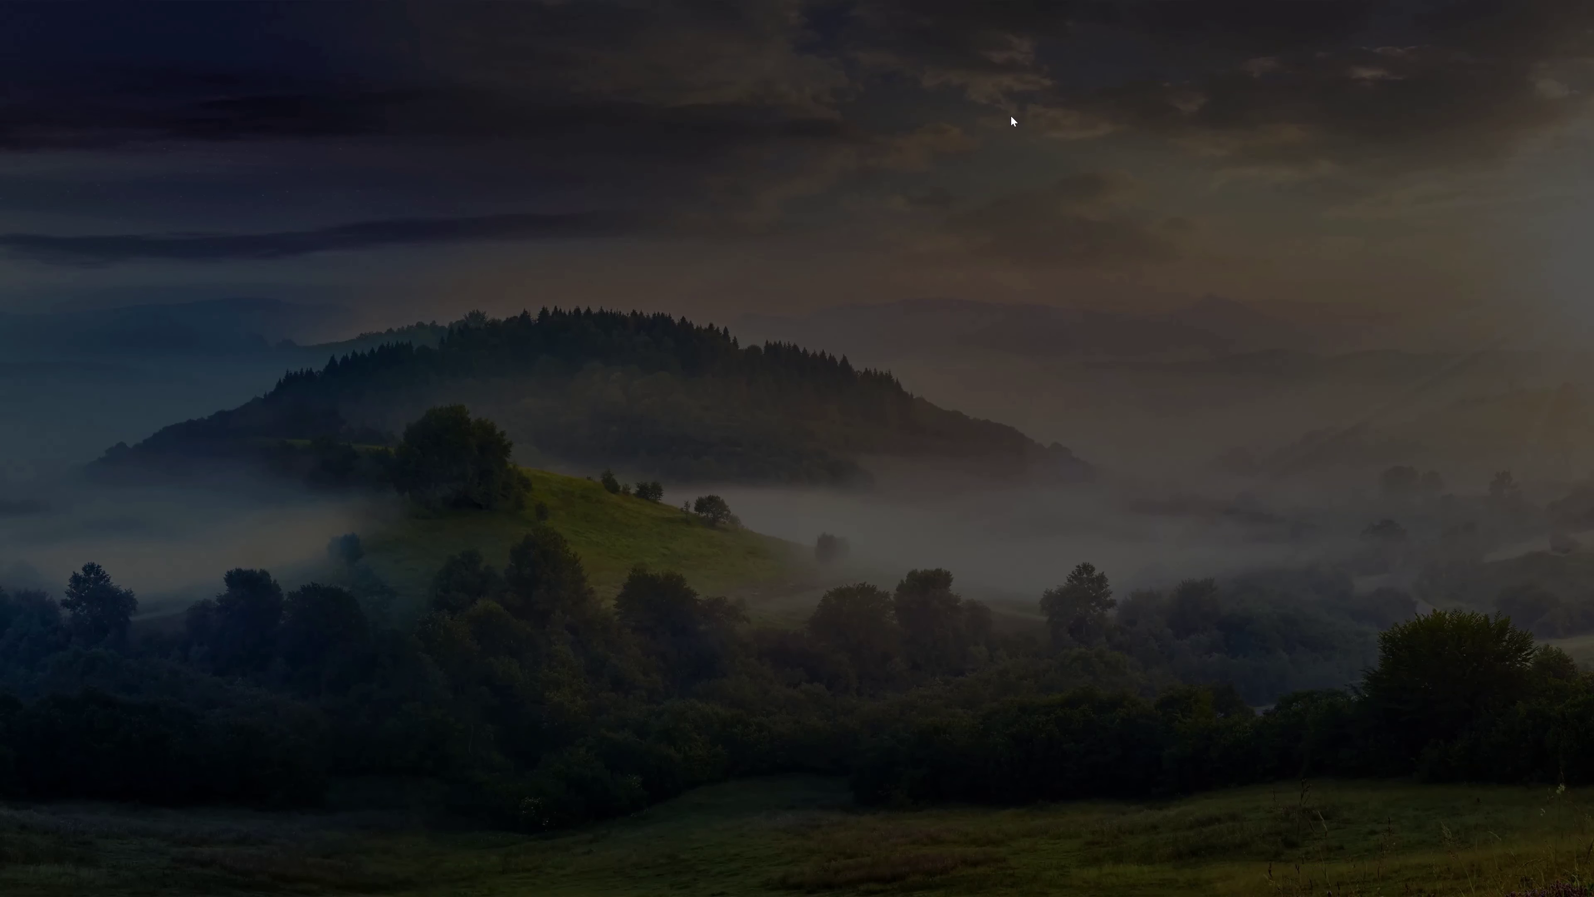
left_click(753, 523)
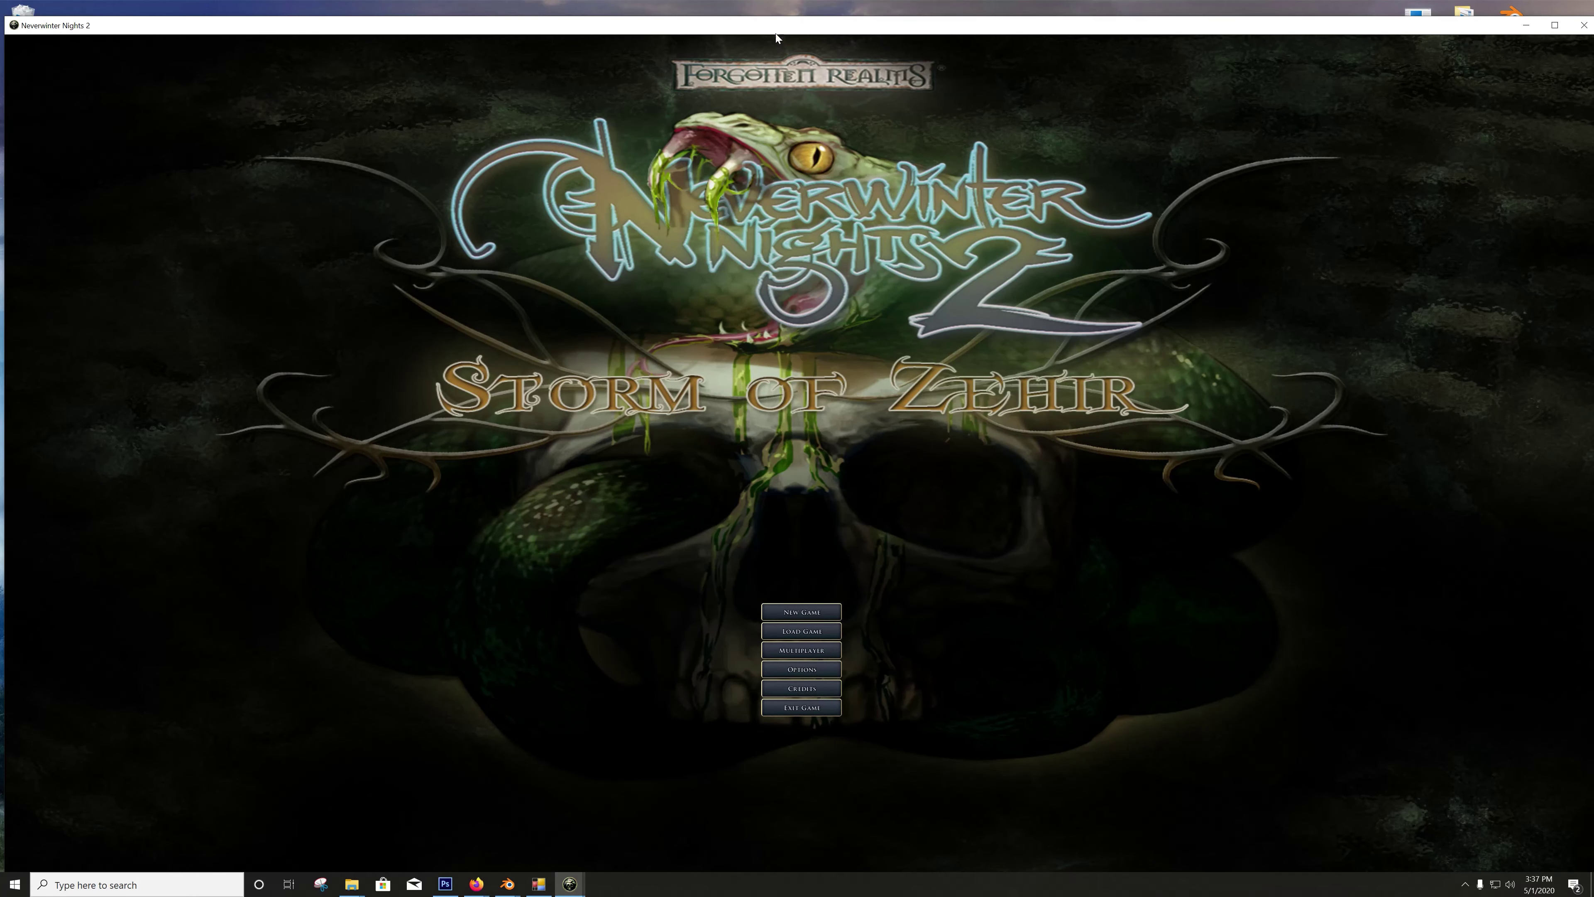
double_click(776, 30)
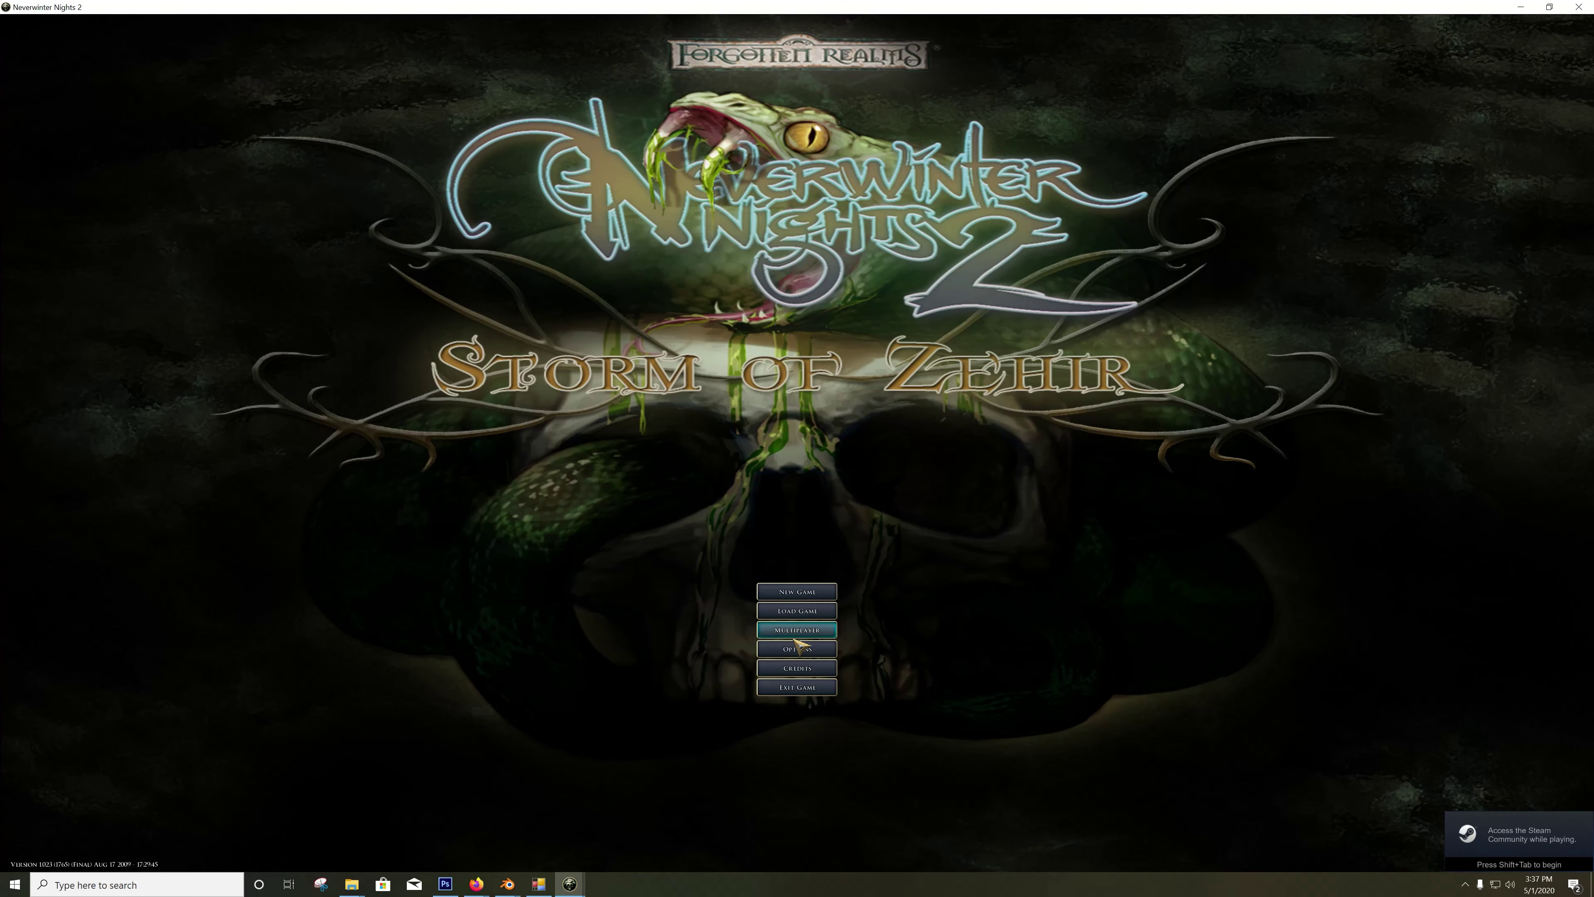
Step: Log in to multiplayer with the stored account and connect to the Baldur's Gate server from the server history
left_click(813, 631)
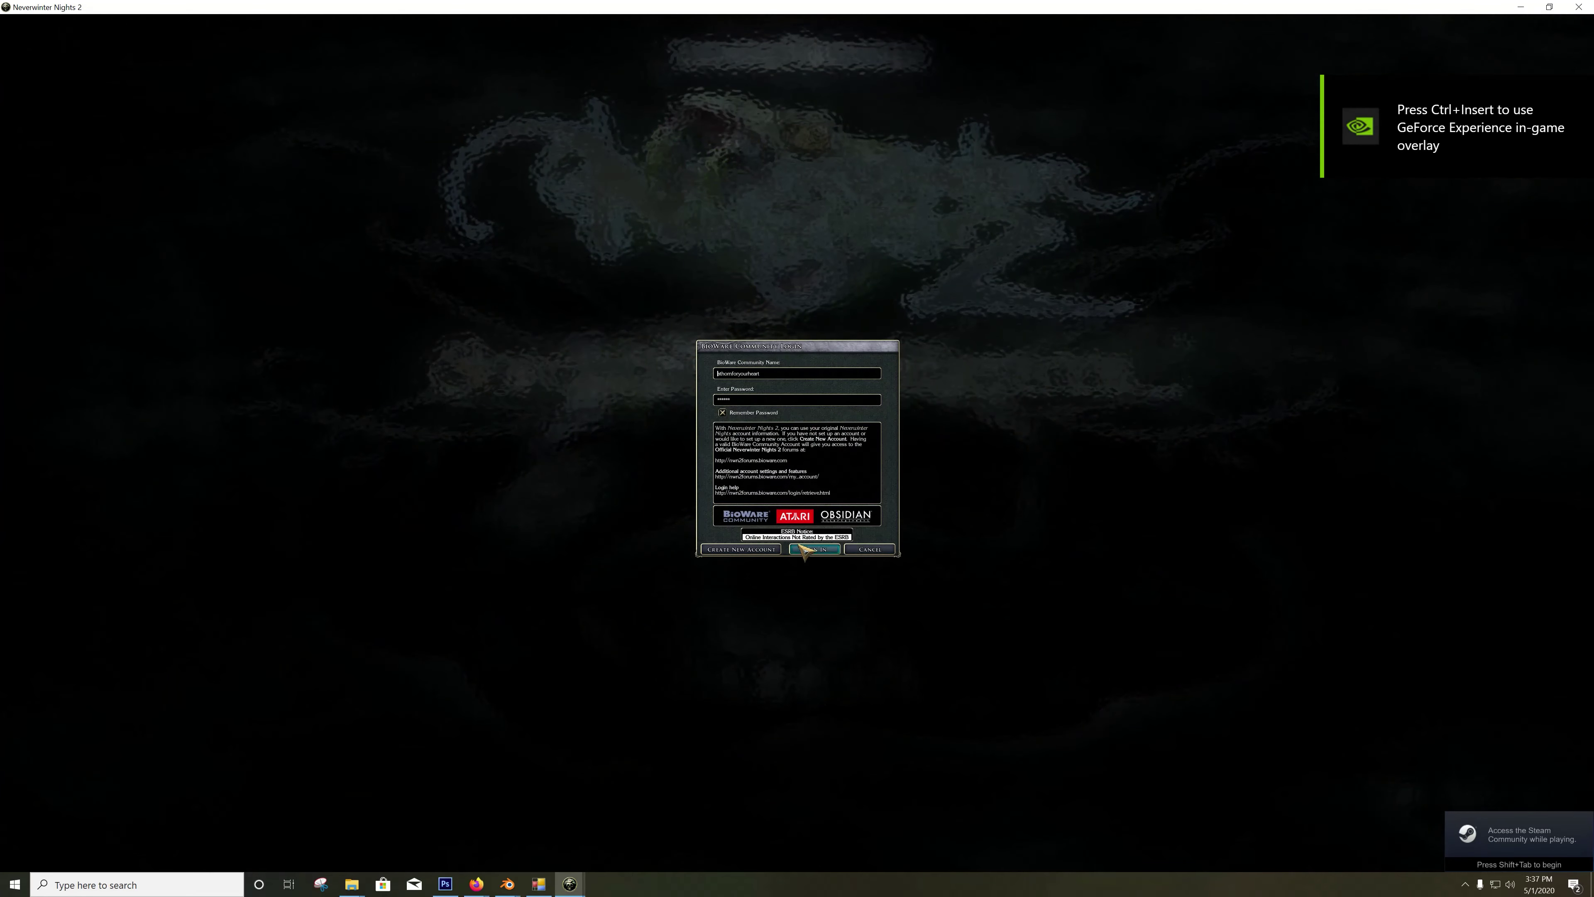
left_click(814, 550)
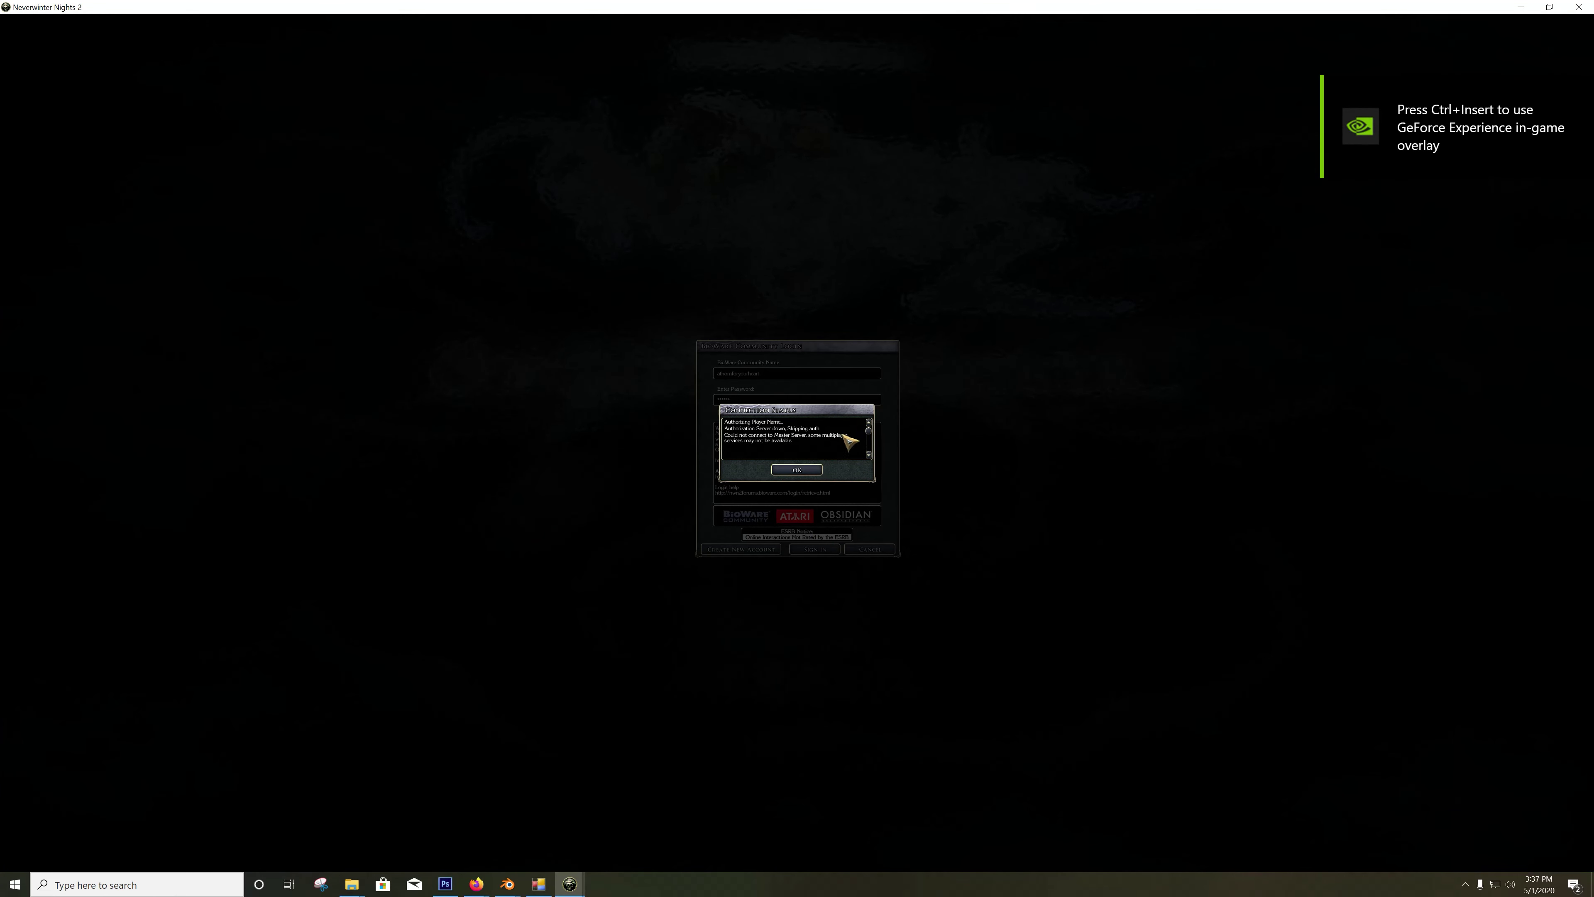
left_click(806, 471)
left_click(823, 635)
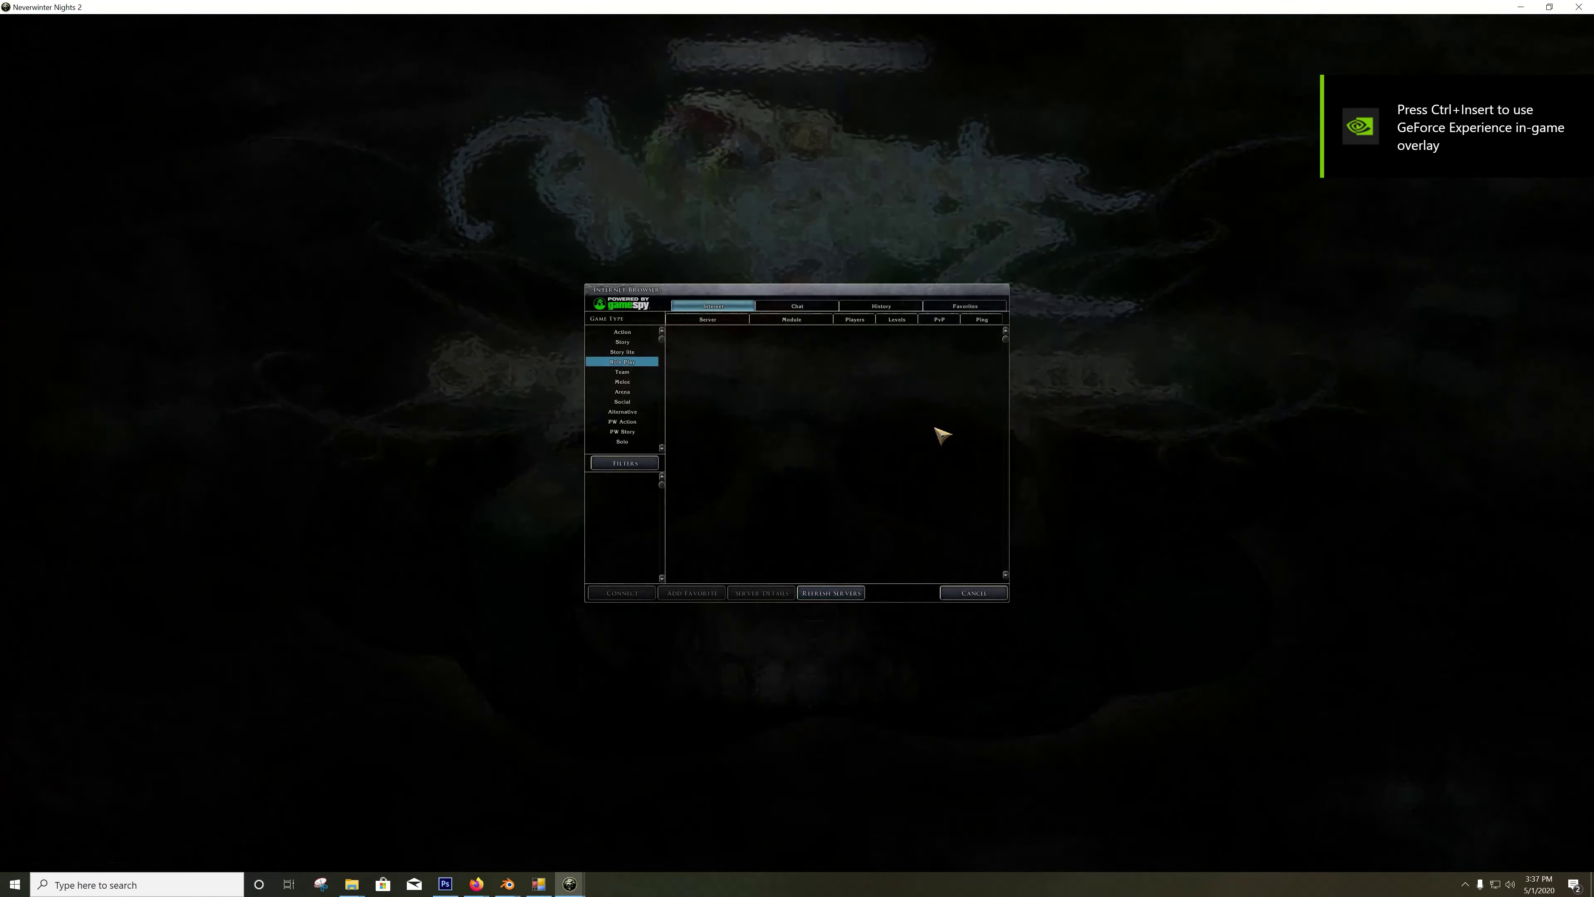
left_click(901, 307)
left_click(676, 343)
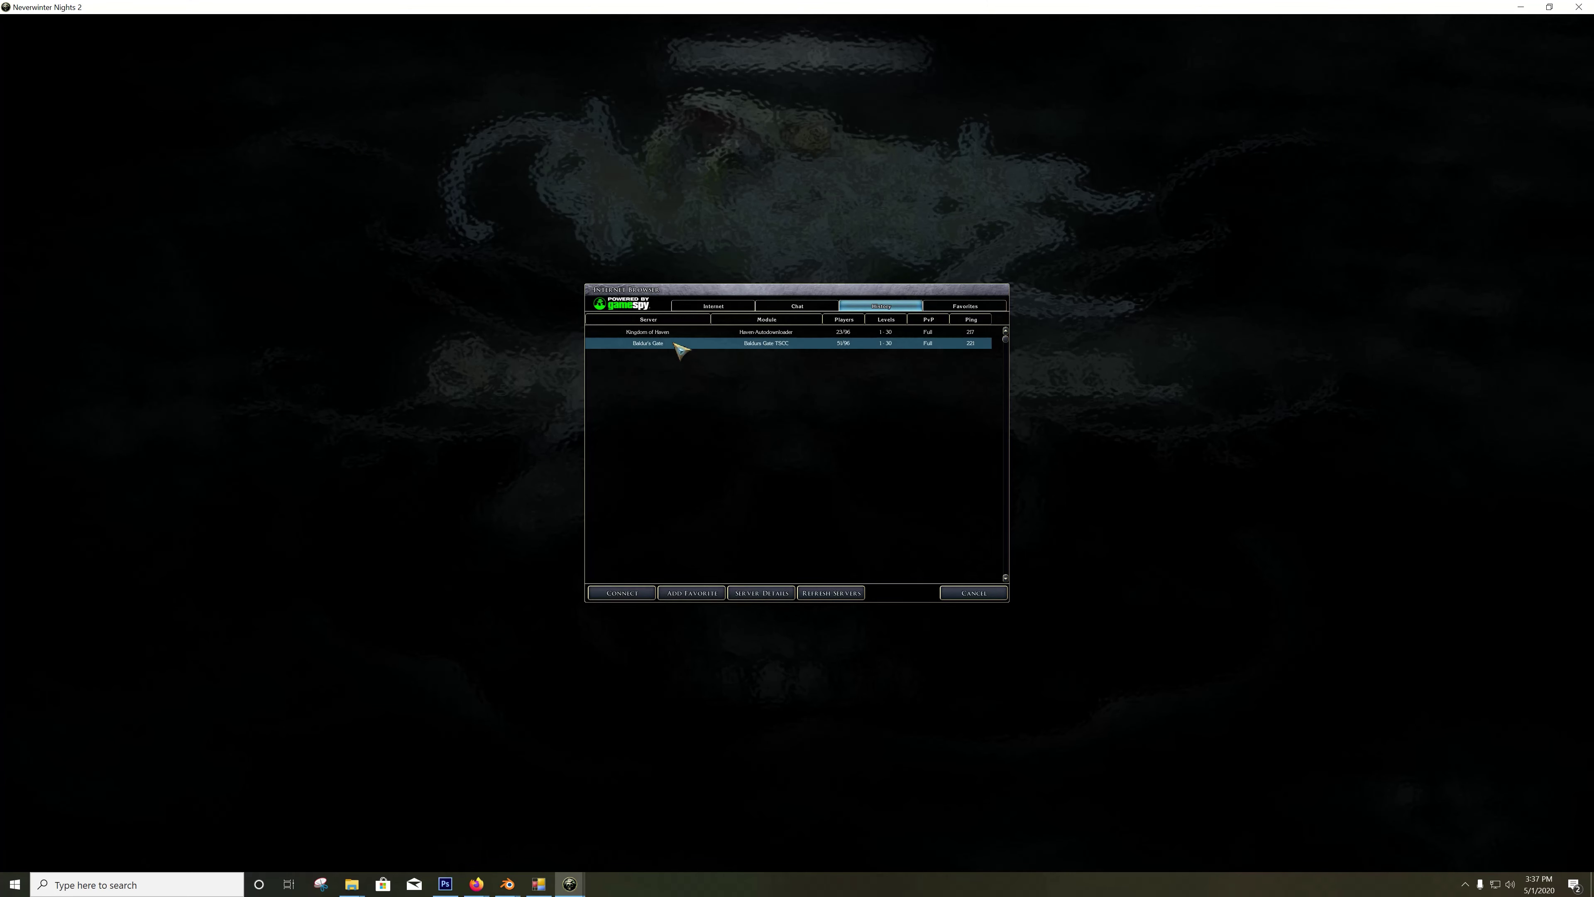
left_click(621, 592)
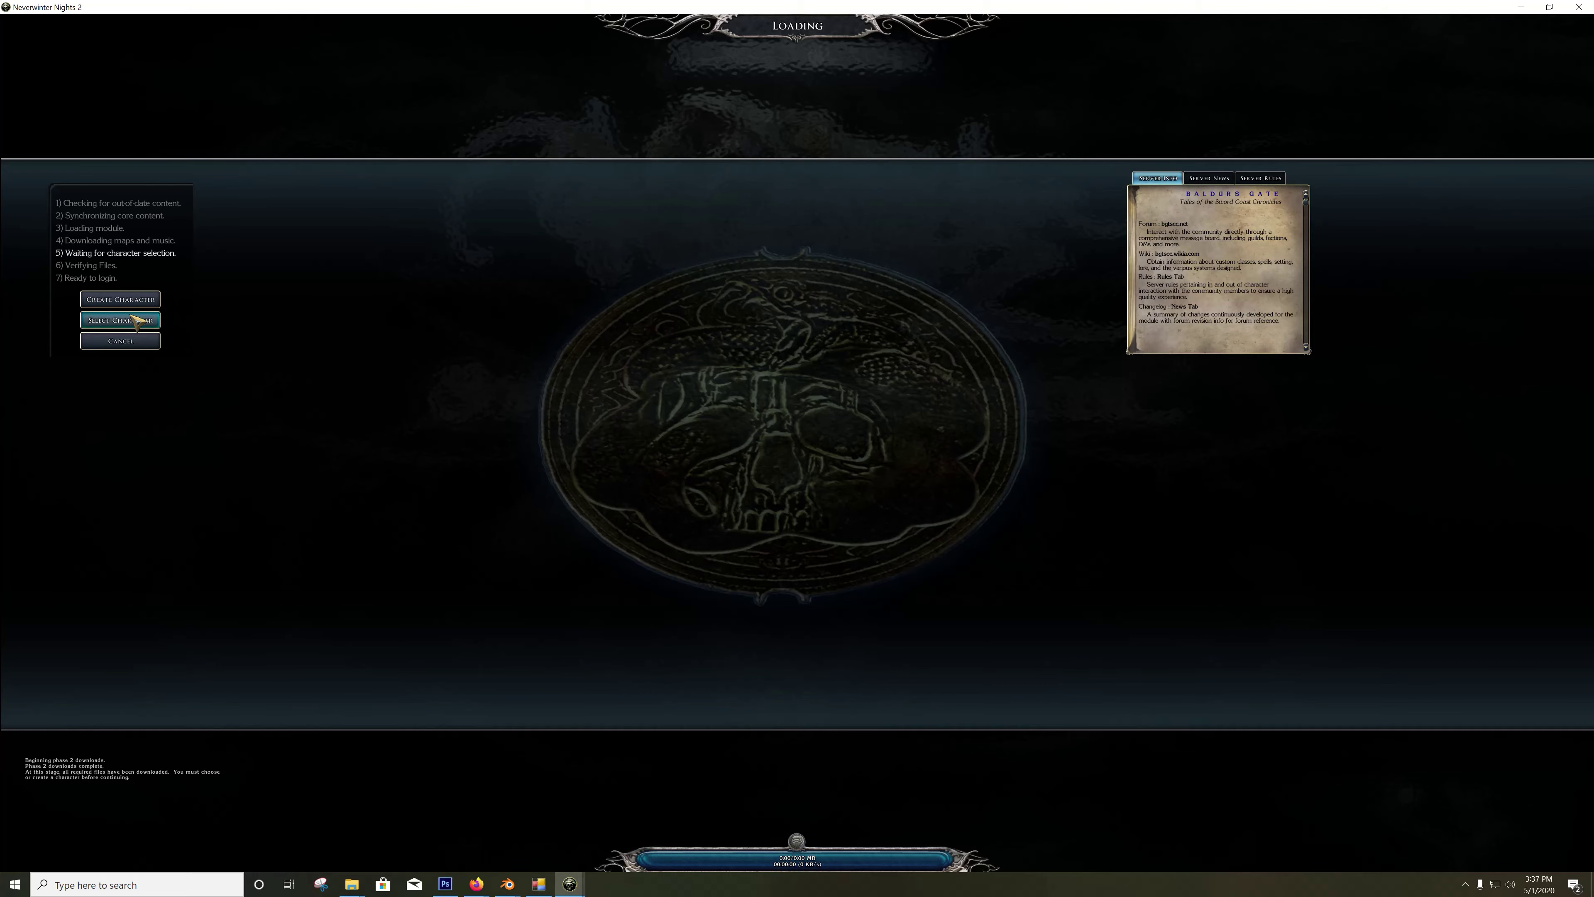
Step: Start a new character, choose a human female, and inspect the braided hair in a rotated close-up of the head
left_click(121, 300)
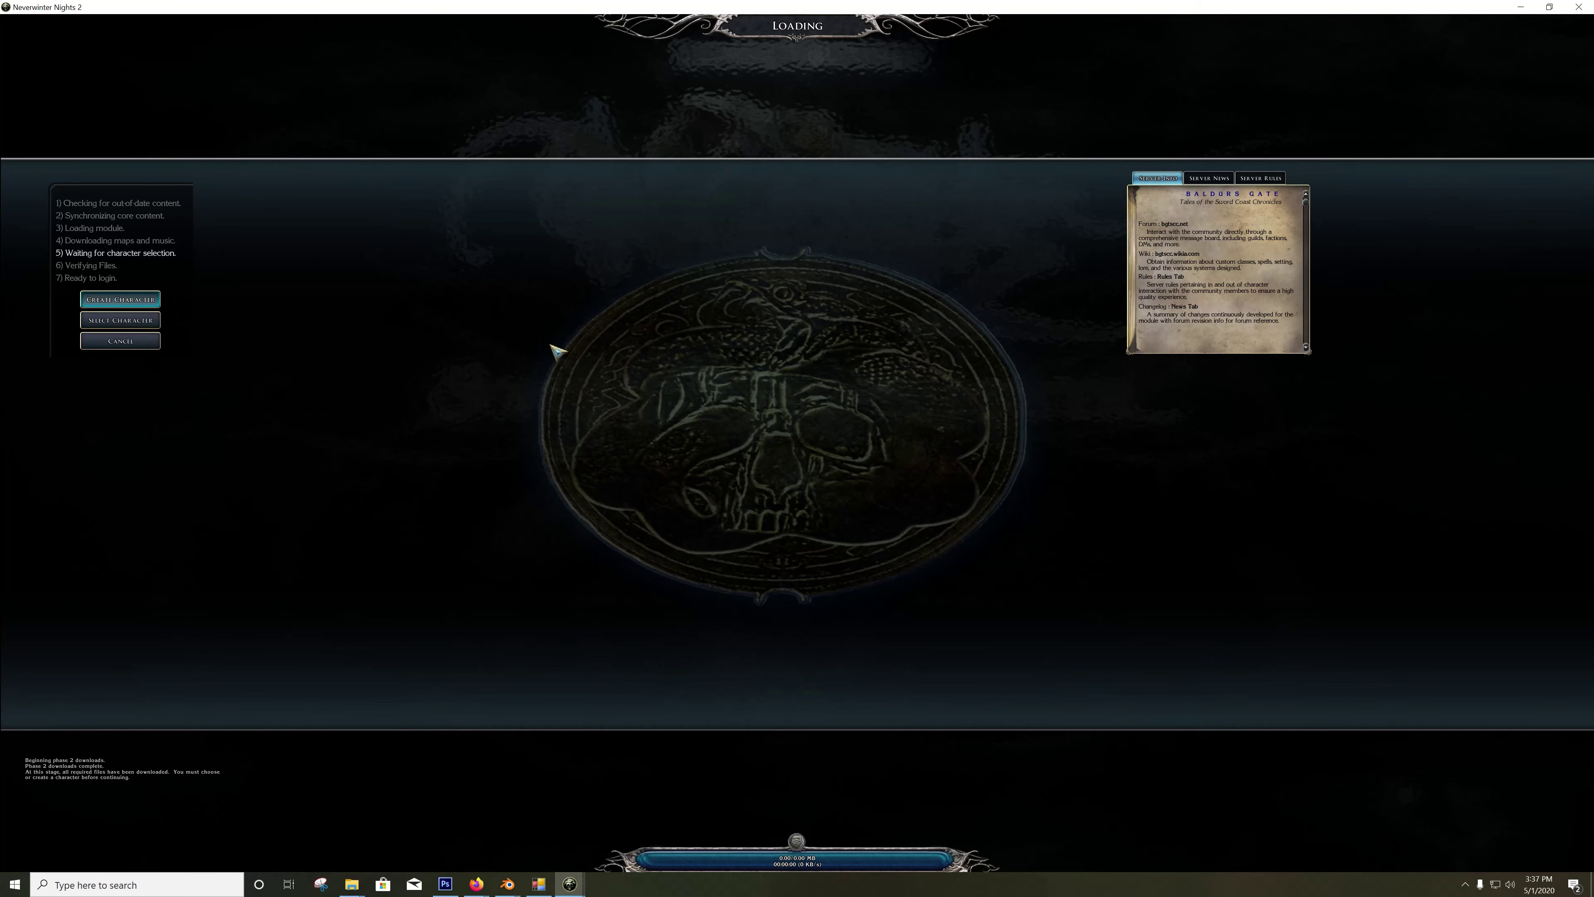
left_click(1438, 459)
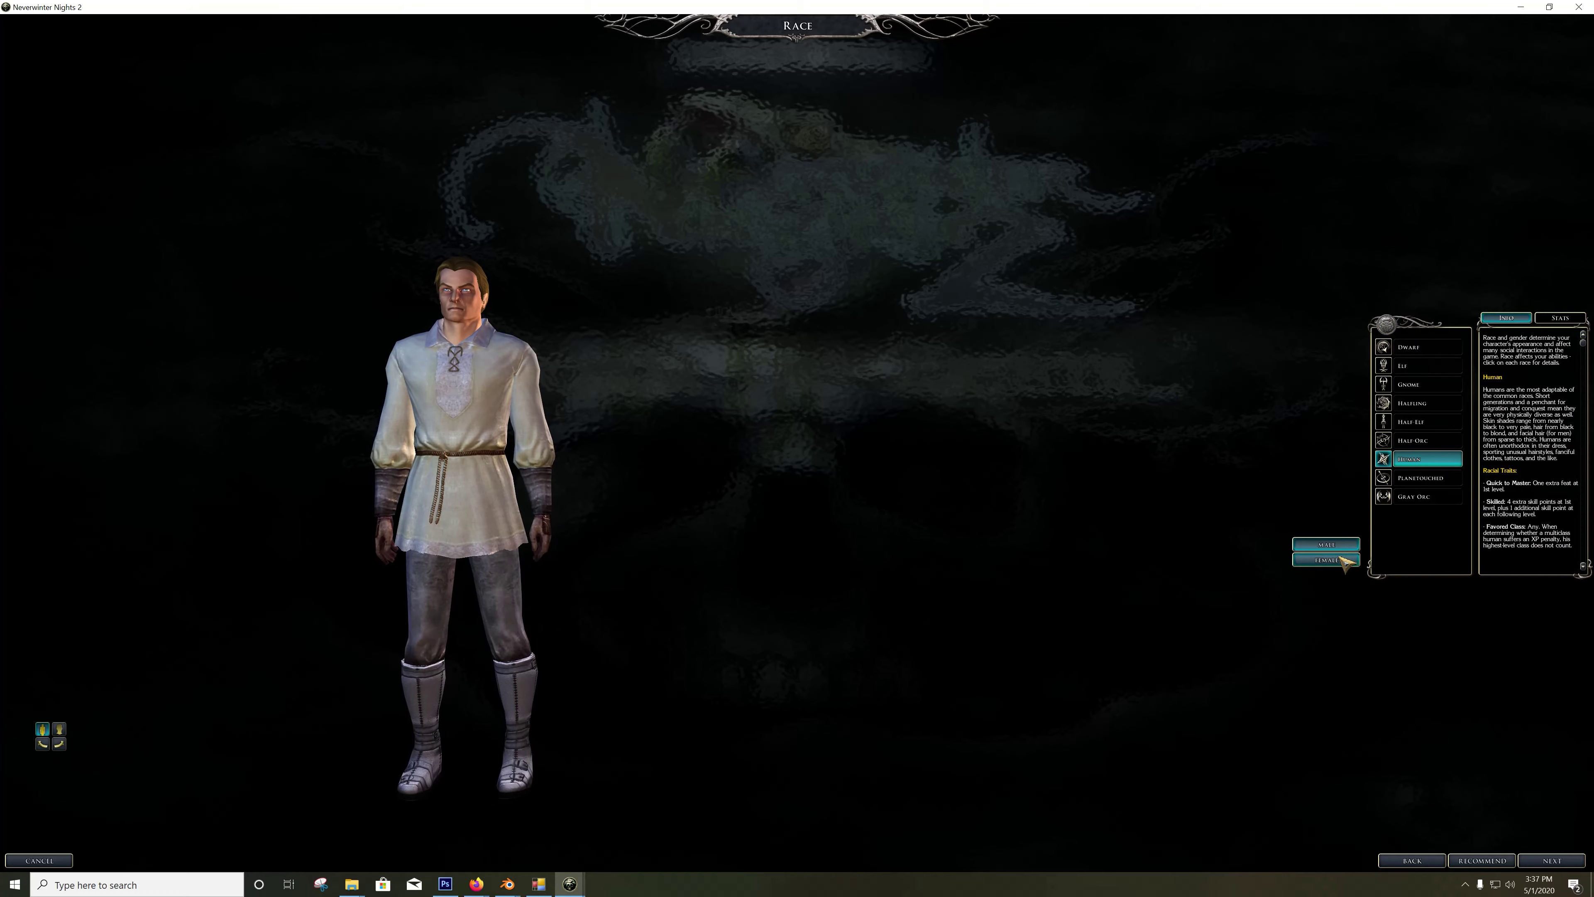
left_click(1325, 560)
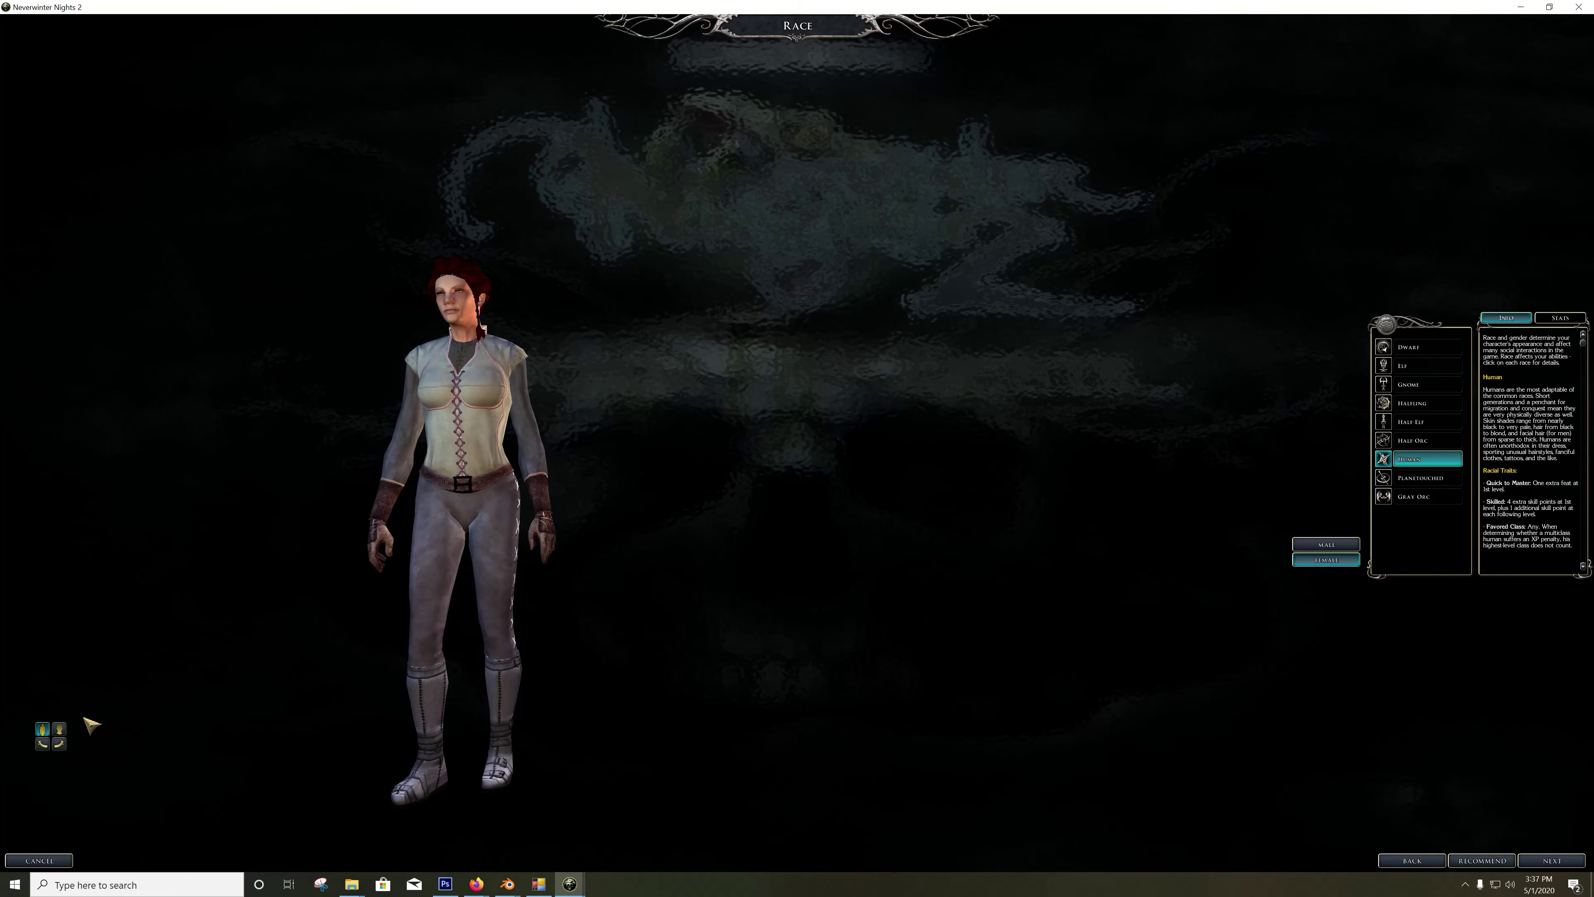
left_click(59, 729)
left_click_drag(61, 742, 61, 743)
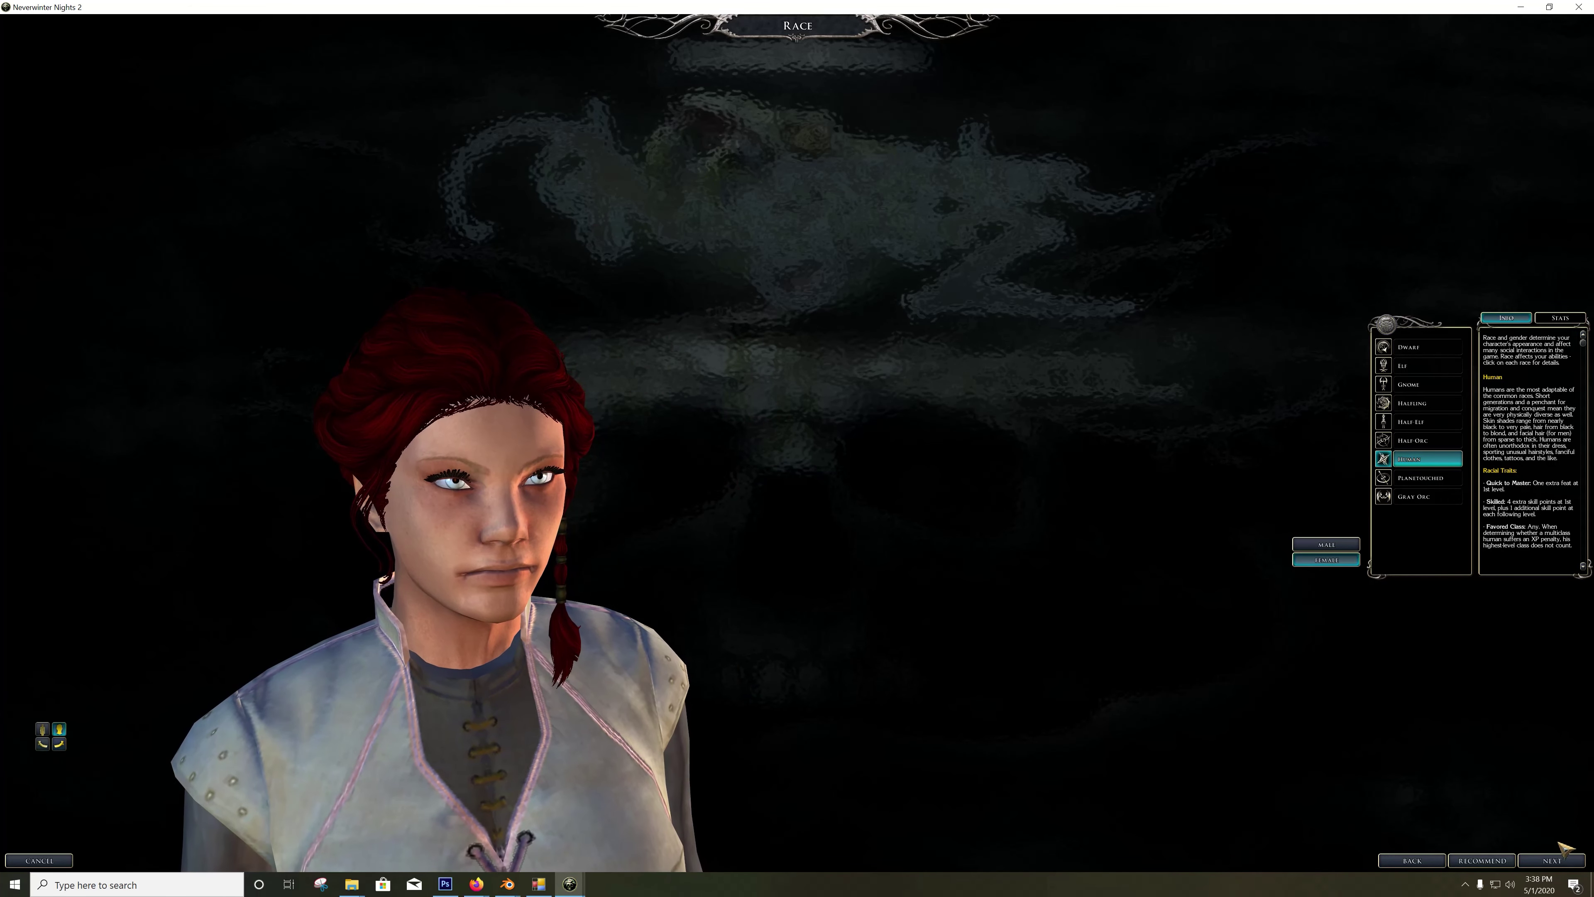
Step: Proceed to the character's appearance settings and show the head in close-up
left_click(1549, 860)
left_click(1543, 859)
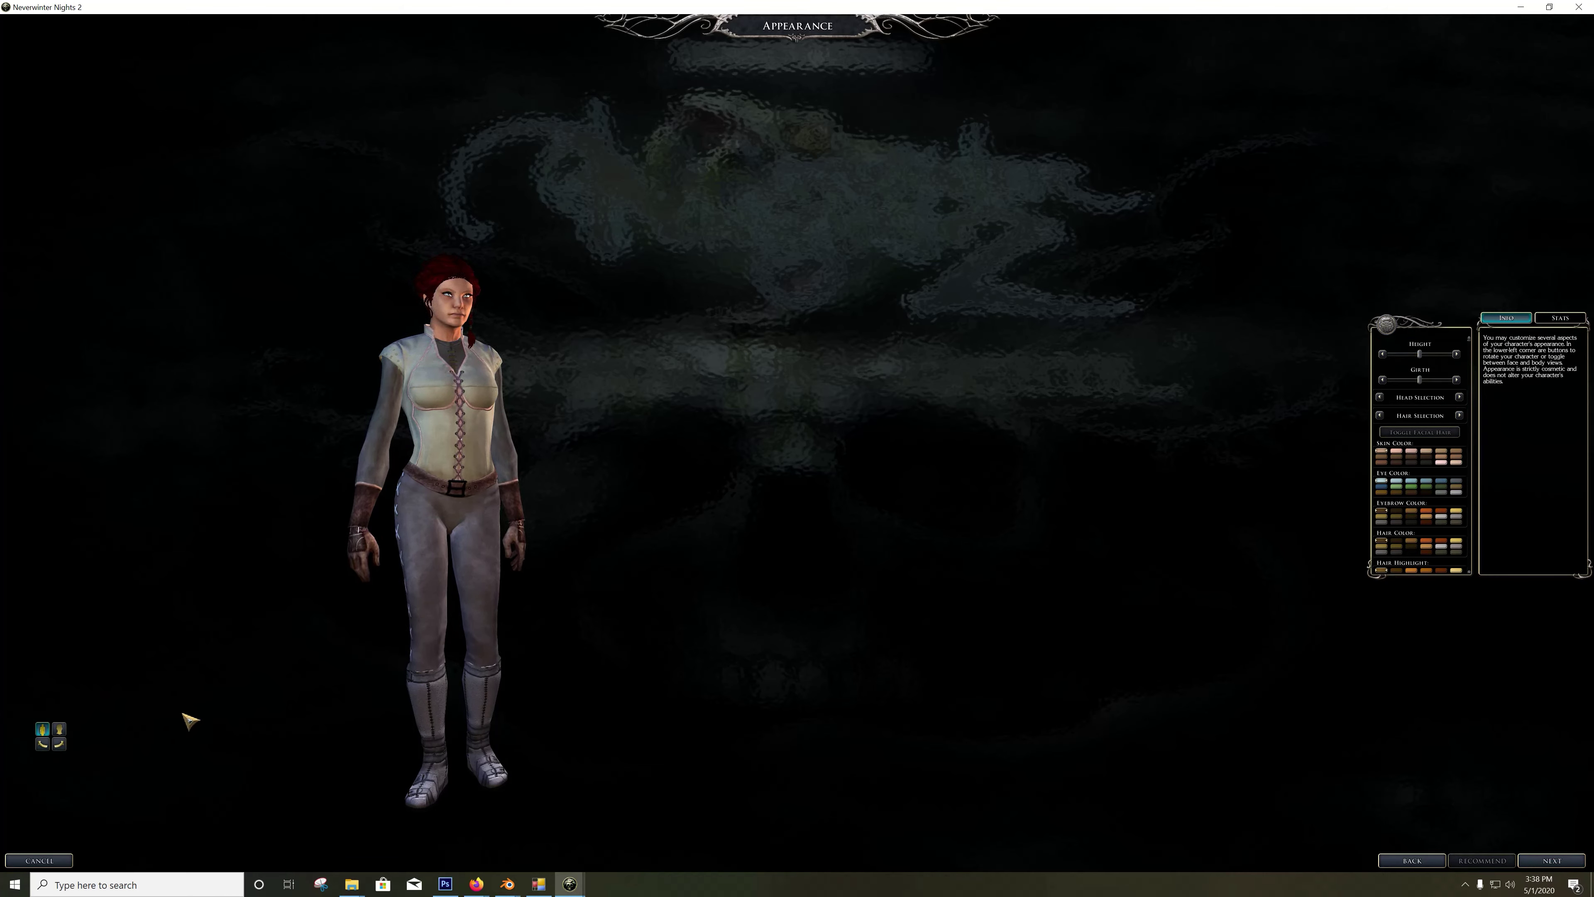
left_click(59, 729)
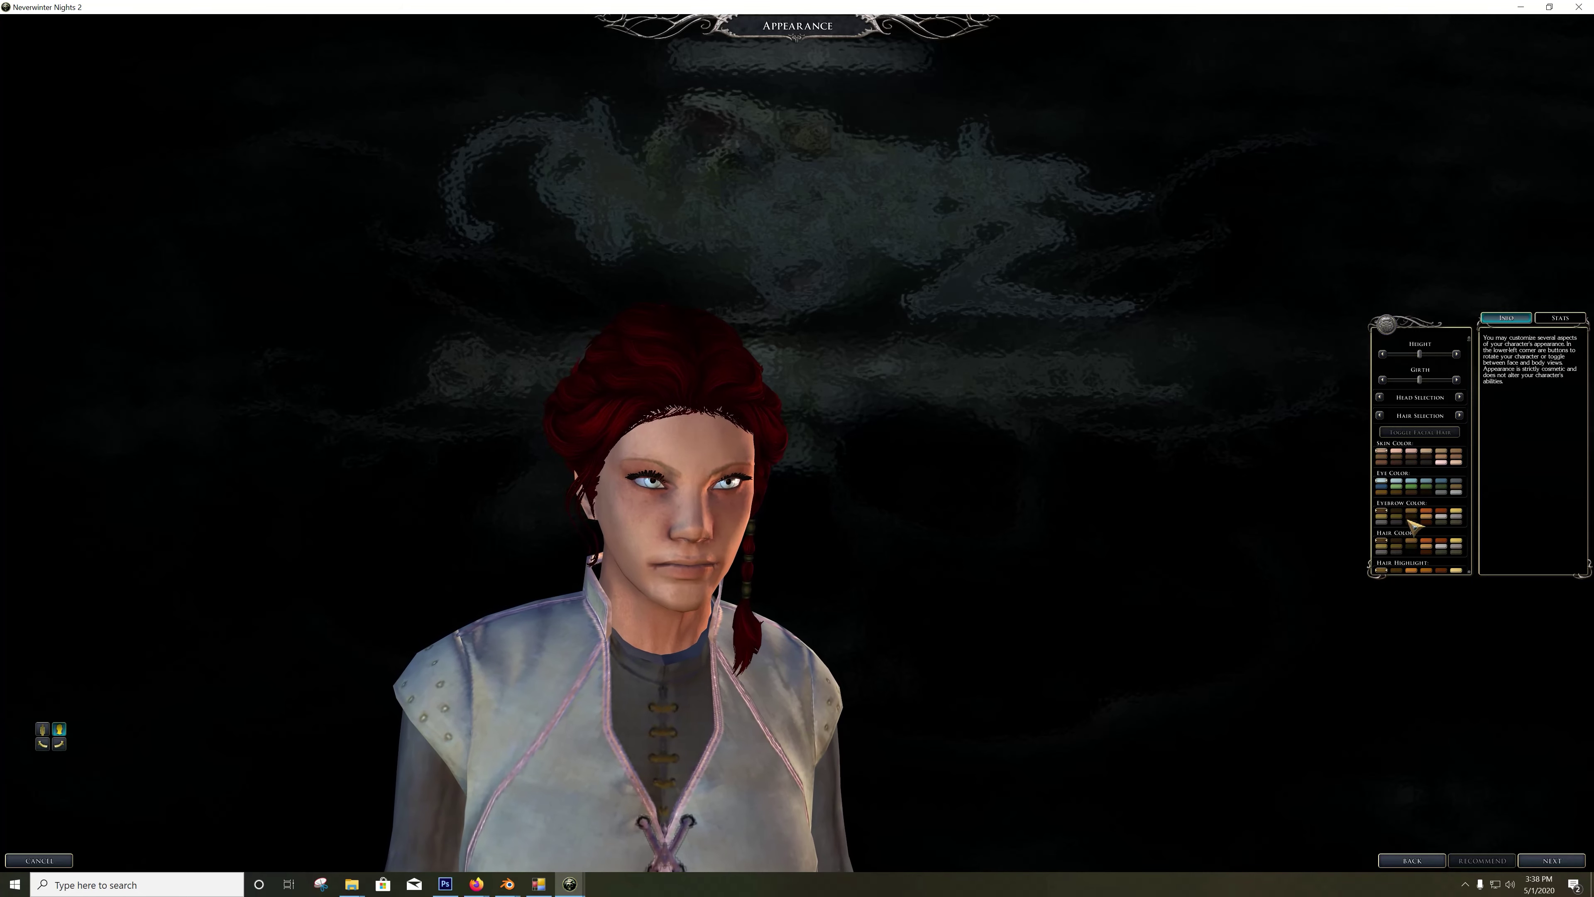
Step: Try several hair accessory colours, including red, to check how the tint map affects the braided hair
scroll(1418, 510, "down", 2)
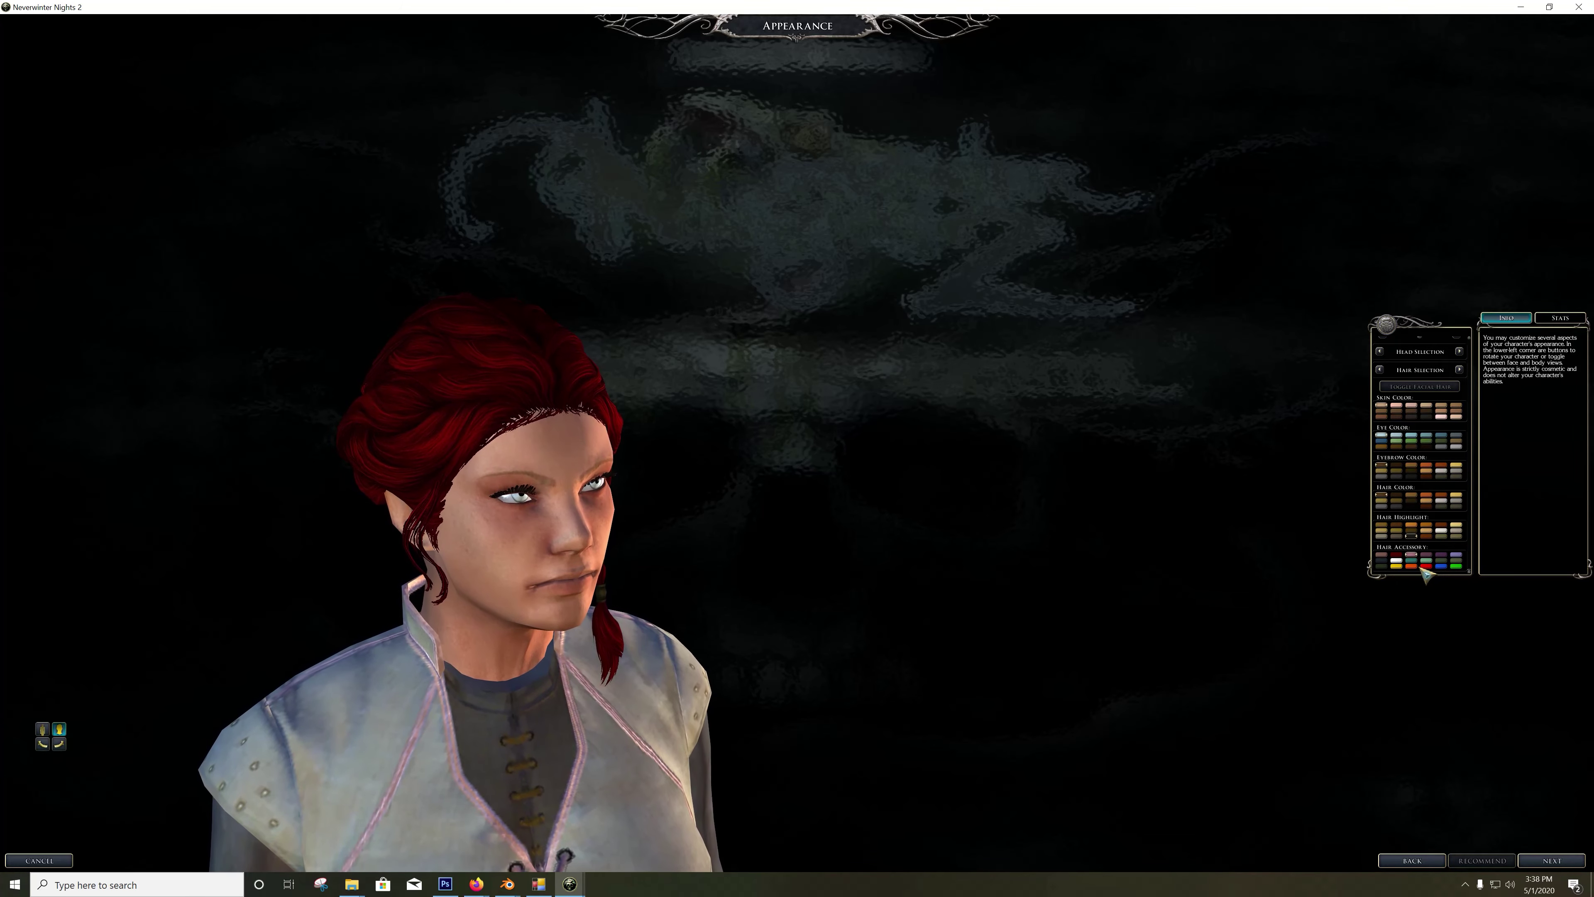
left_click(1438, 562)
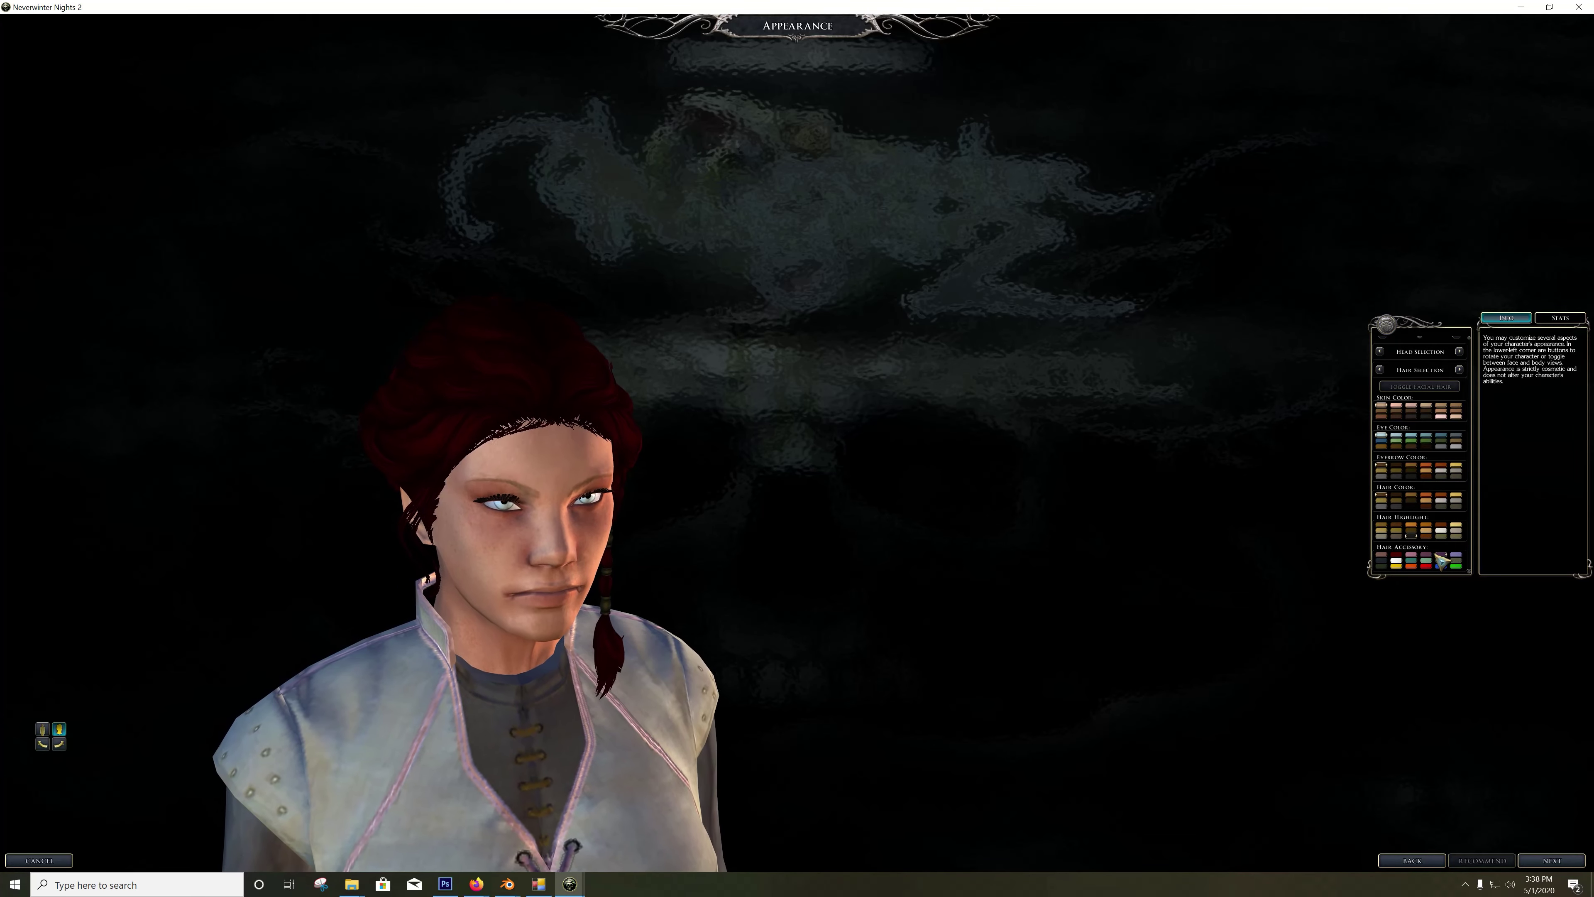
left_click(1425, 566)
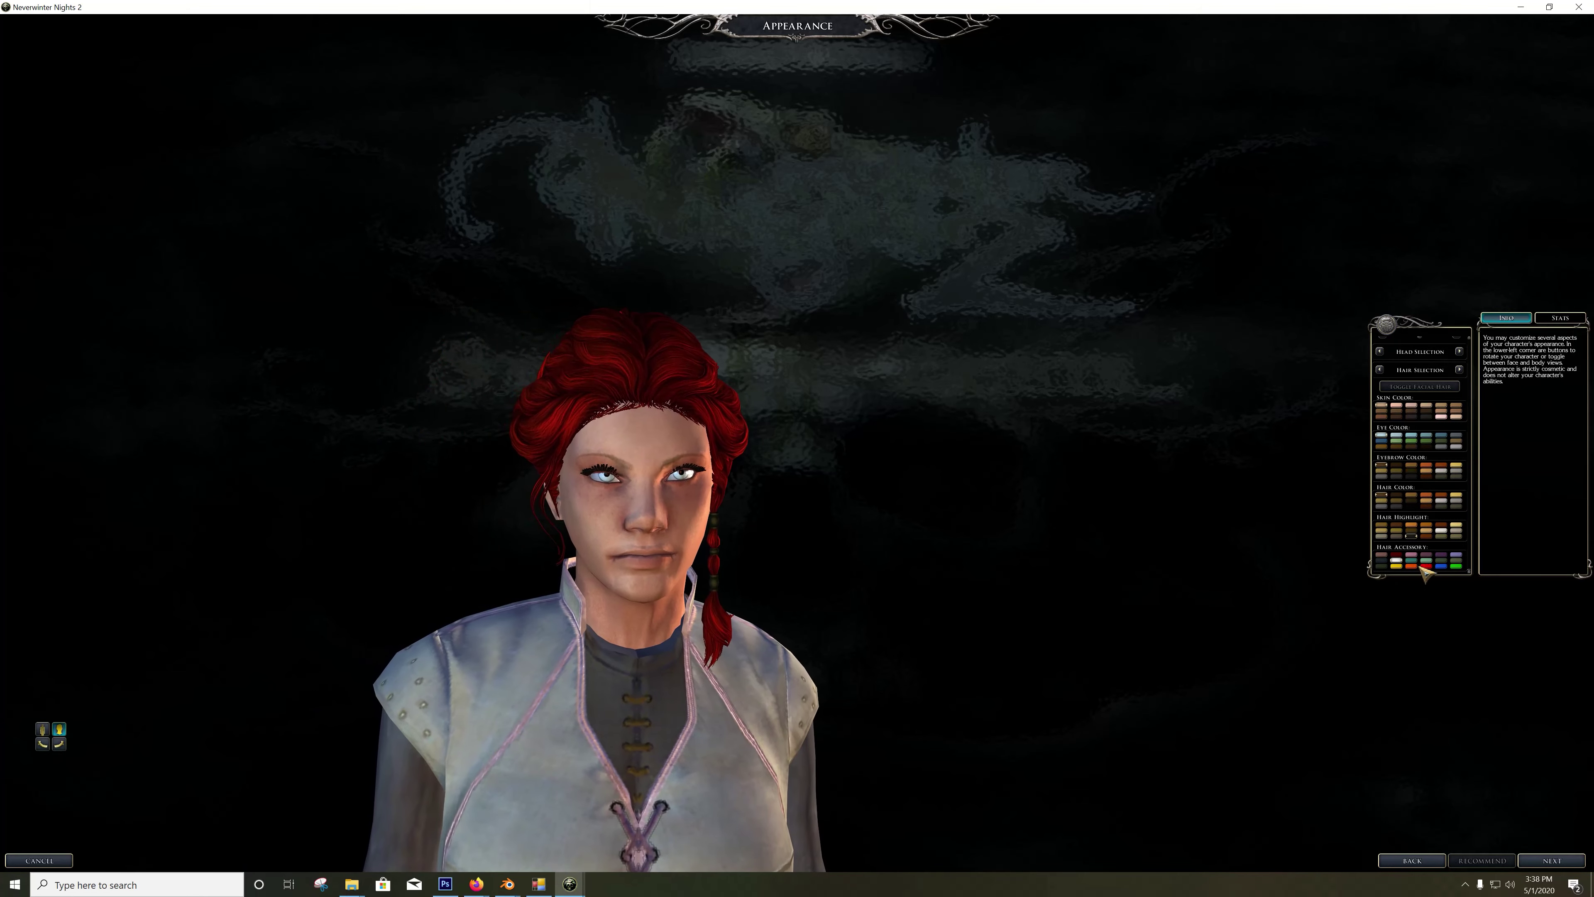
left_click(1425, 562)
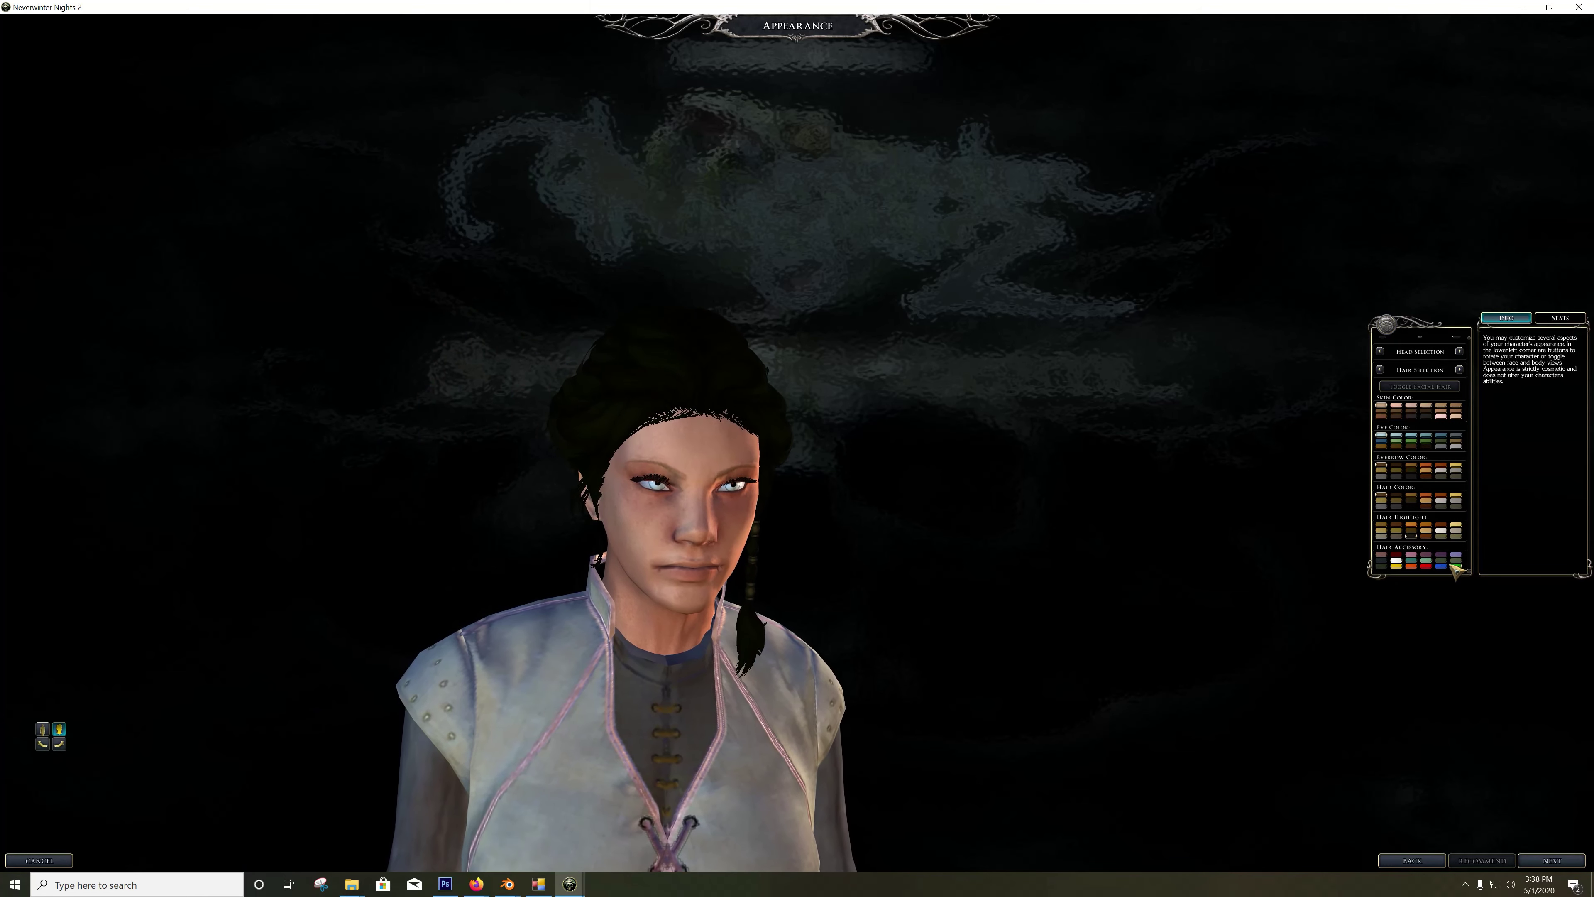
Step: Test further hair accessory colours, including green and red, on the character's braided hair, and check the head from different angles
left_click(1455, 566)
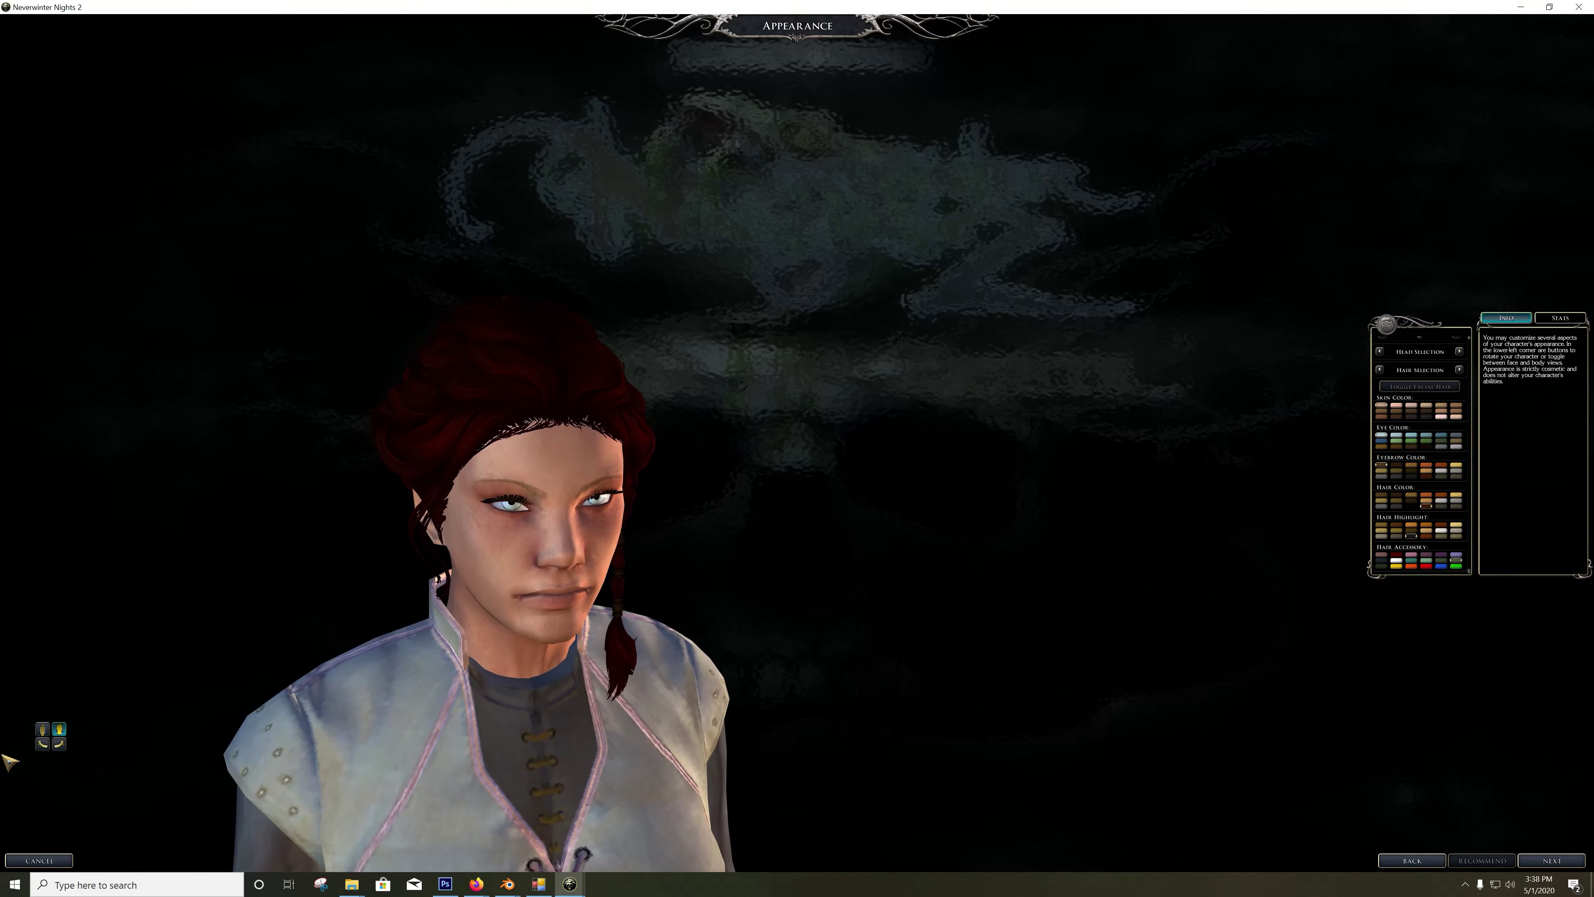
left_click(38, 746)
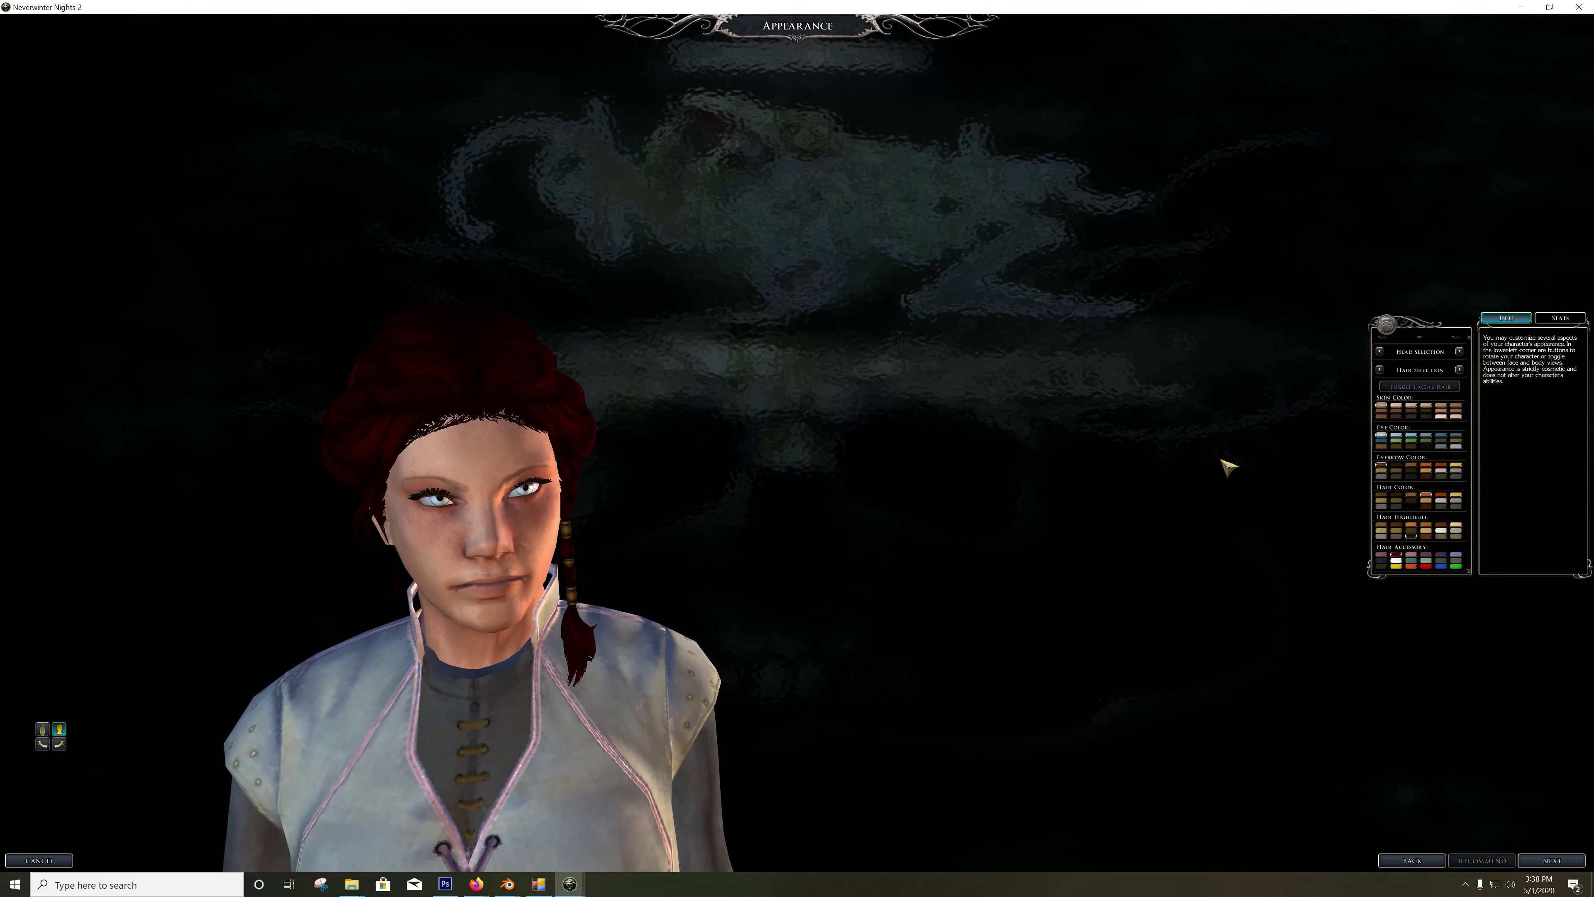
left_click(1426, 566)
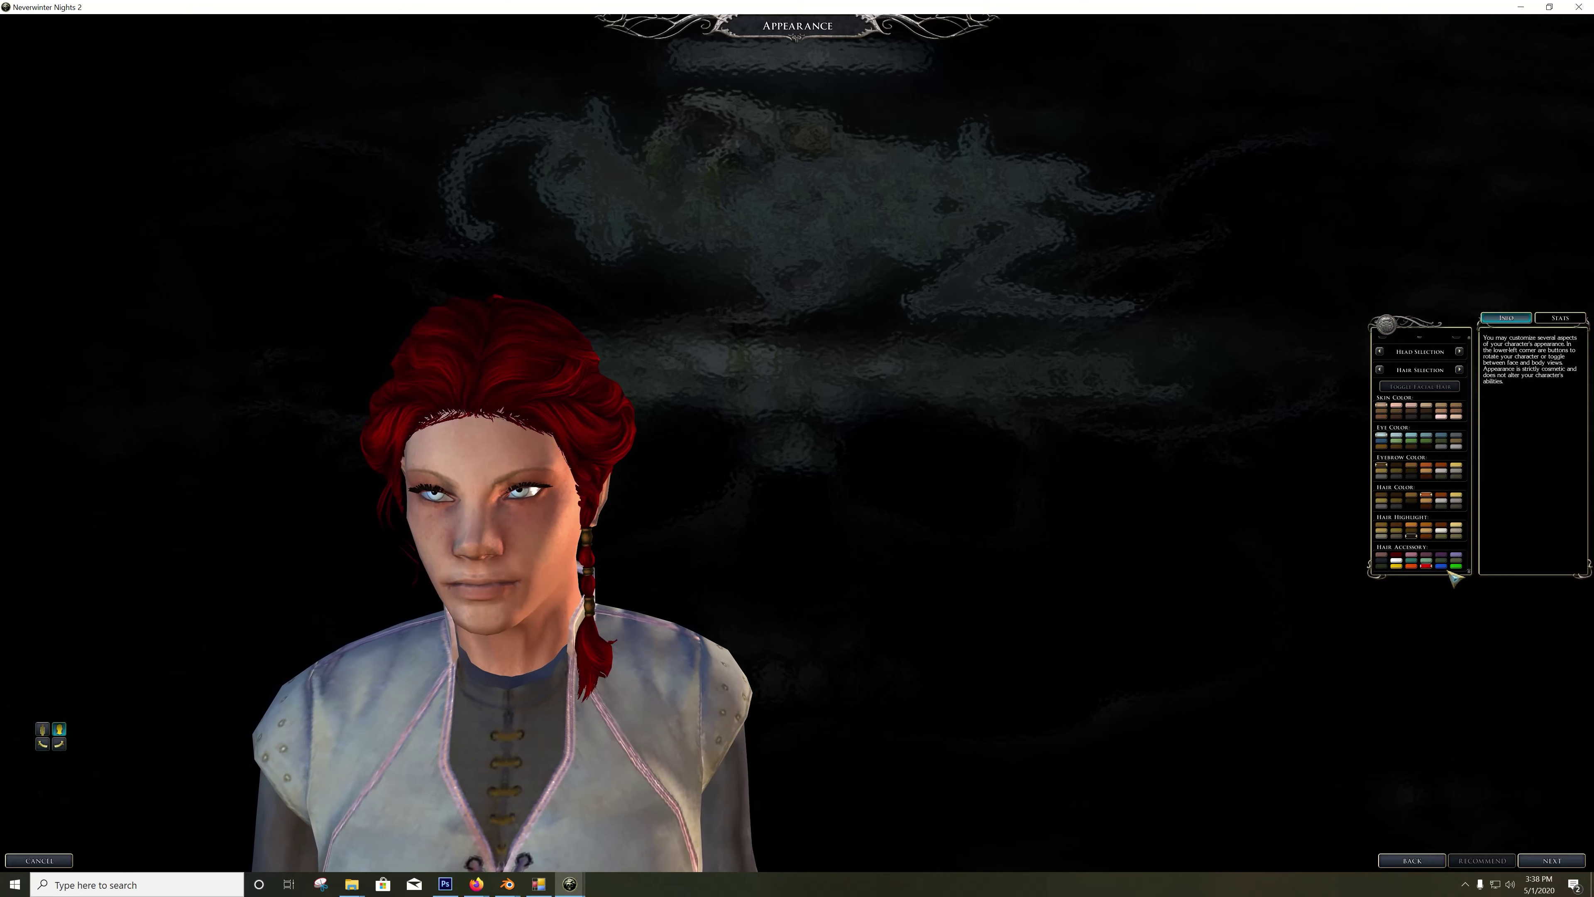
left_click(1396, 554)
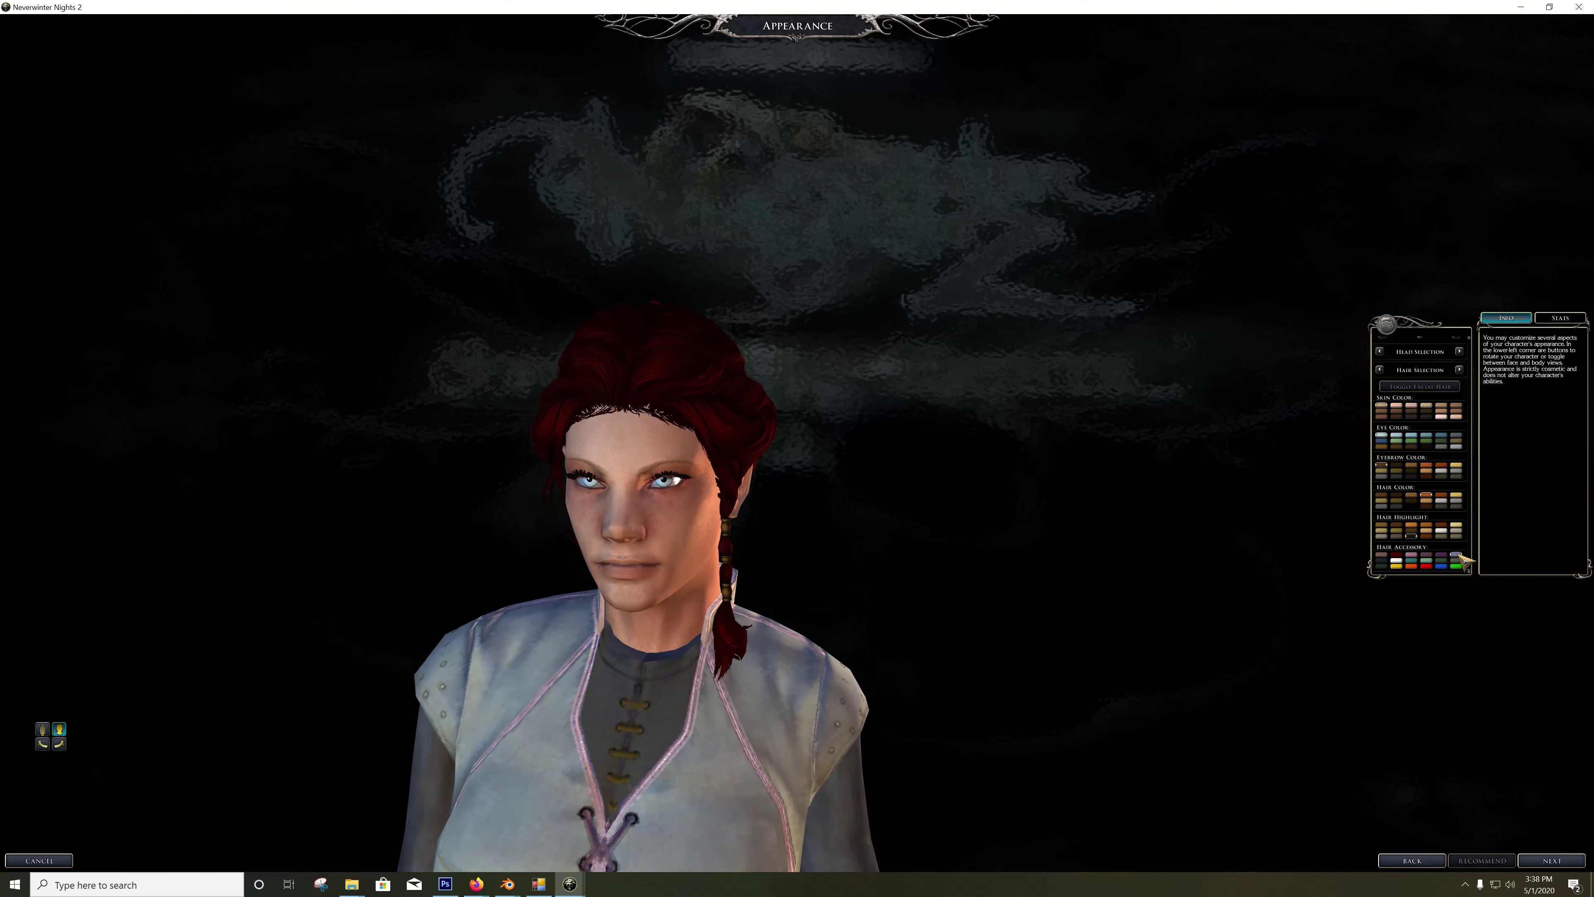
left_click(1381, 562)
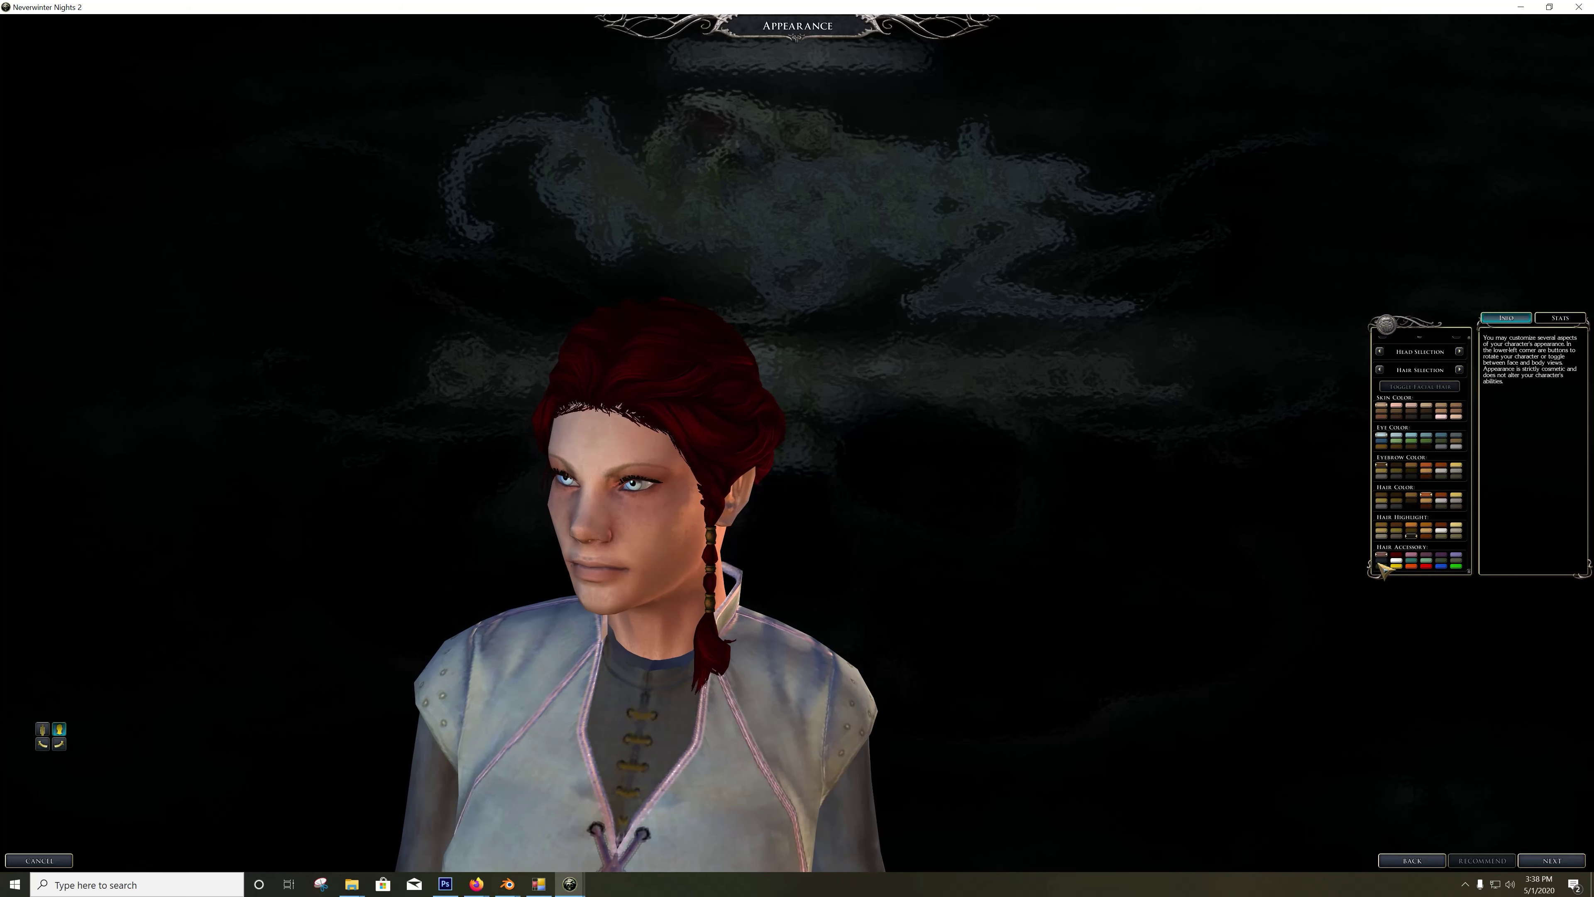
left_click(1383, 565)
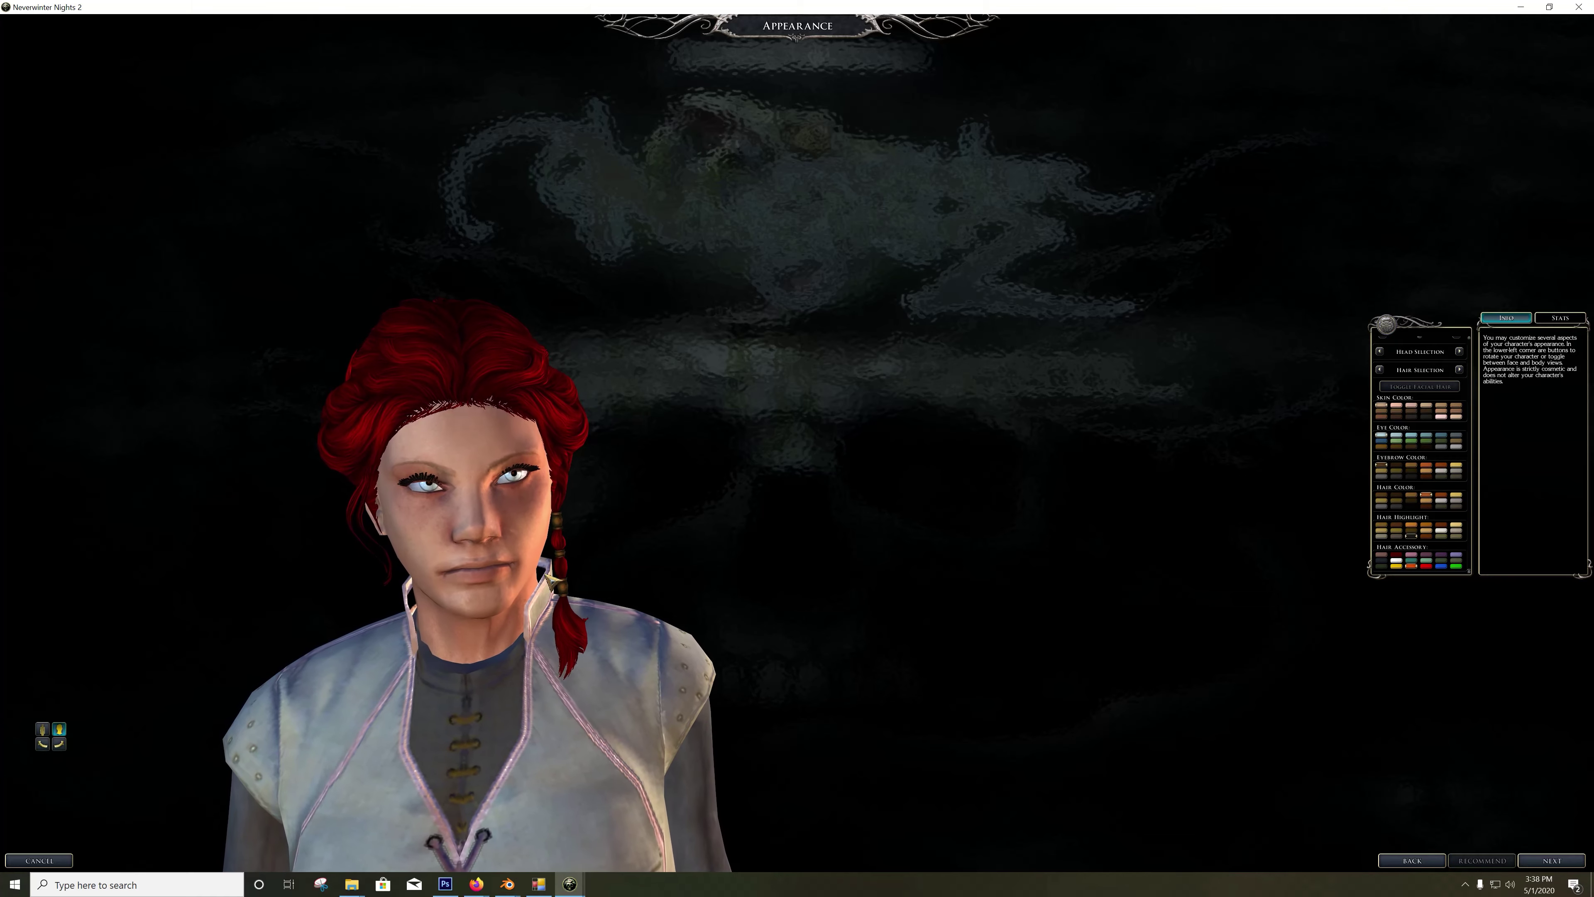
Step: Switch to Photoshop, select the red area of the tint map, and fill it with green on a new layer
left_click(445, 883)
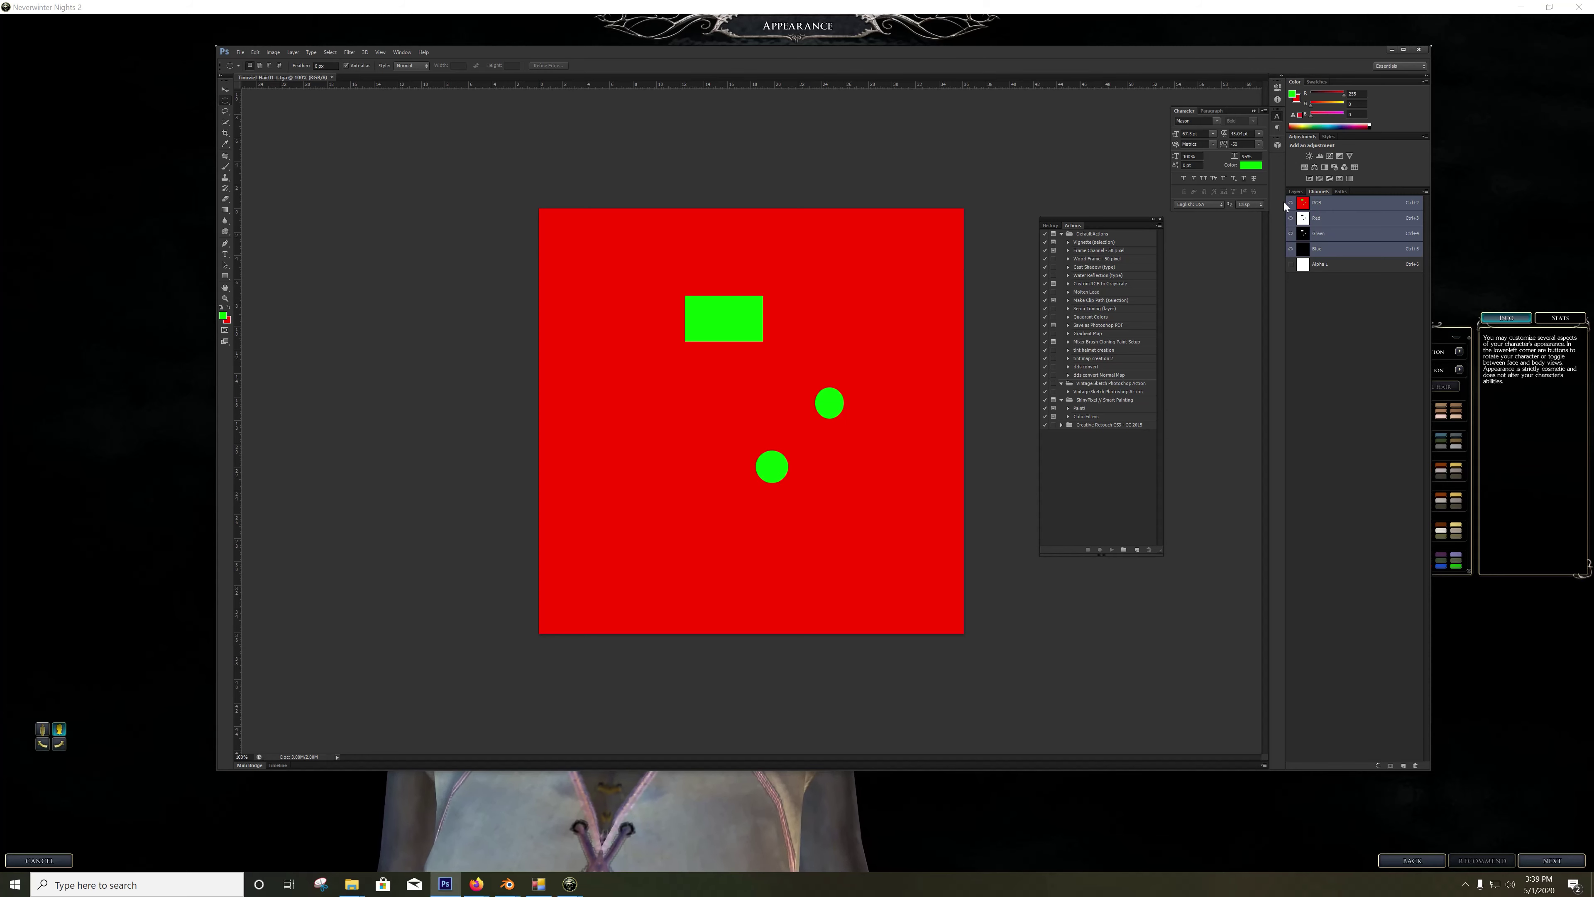
key("F7")
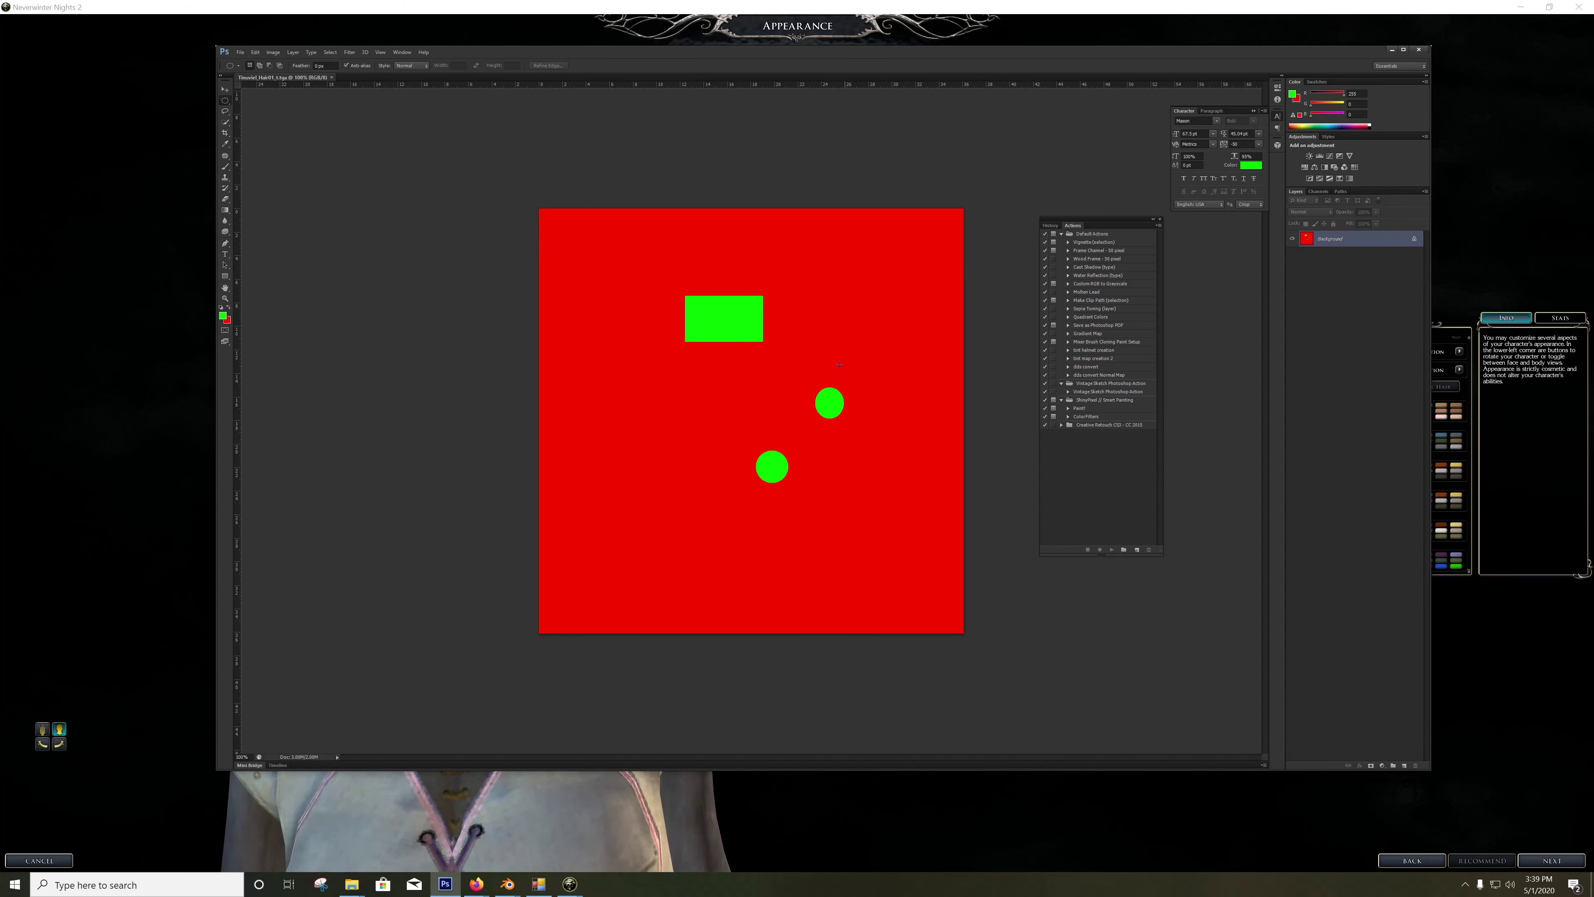
key("w")
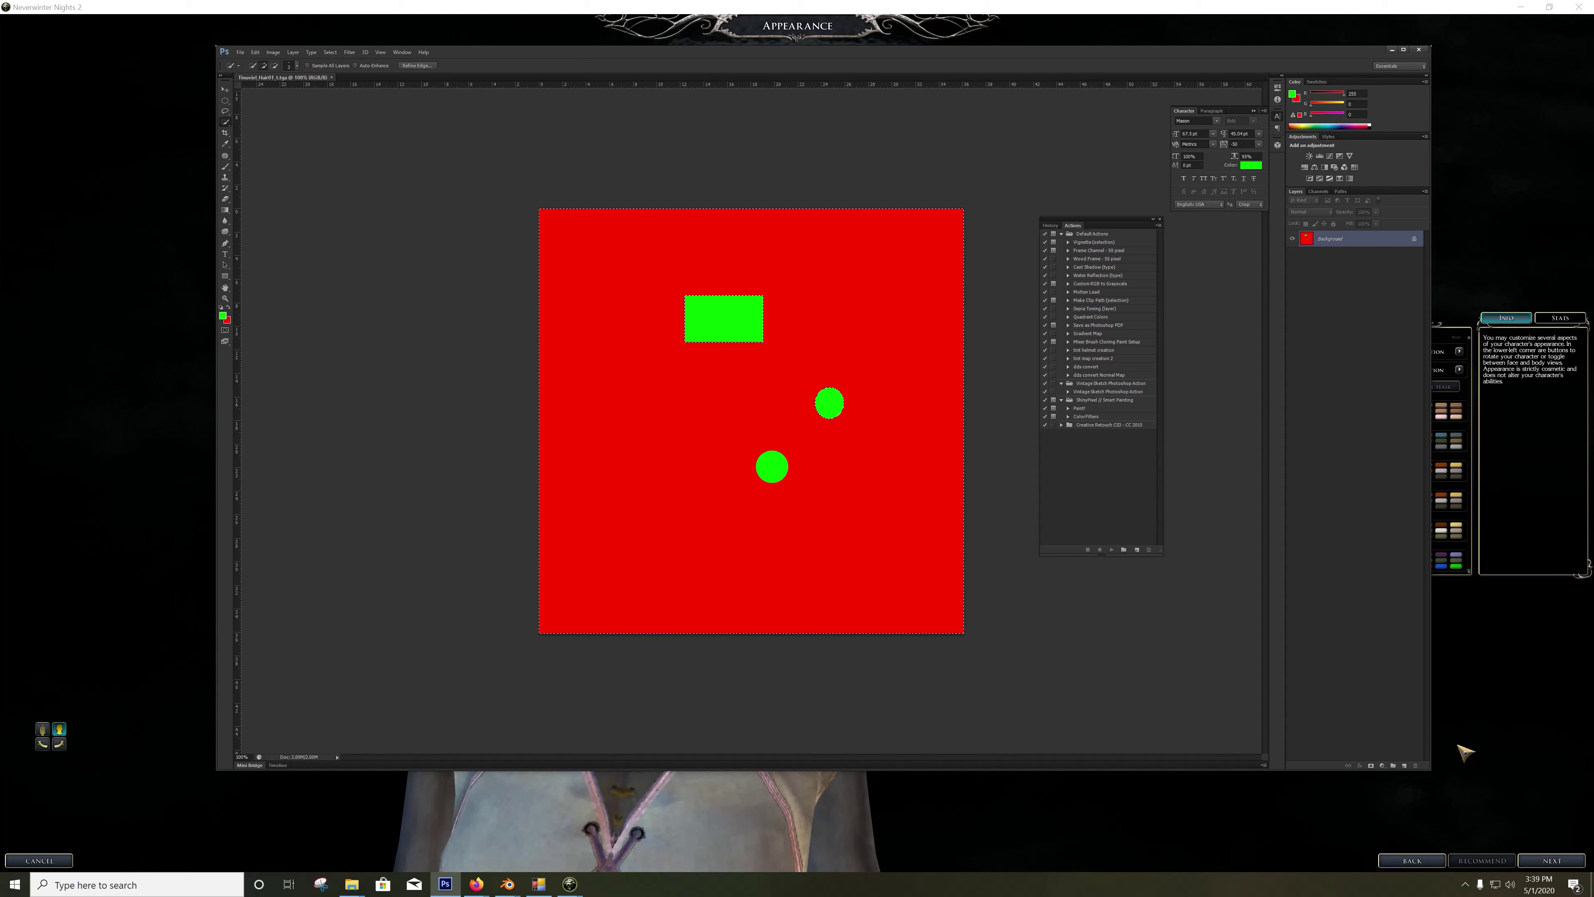
left_click(1405, 766)
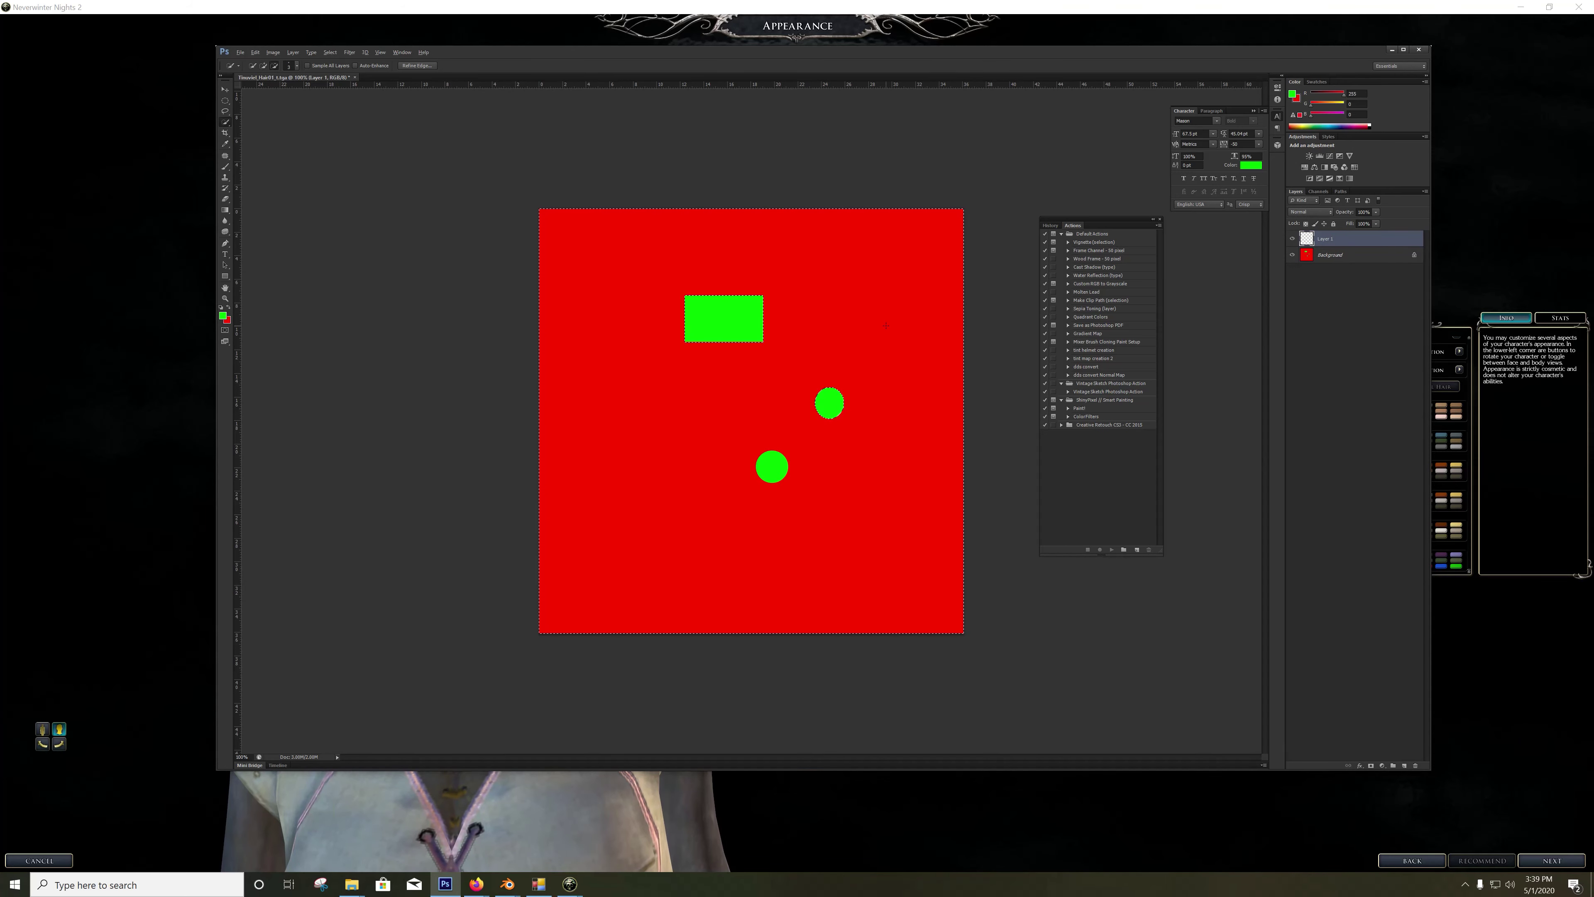
key("alt+BackSpace")
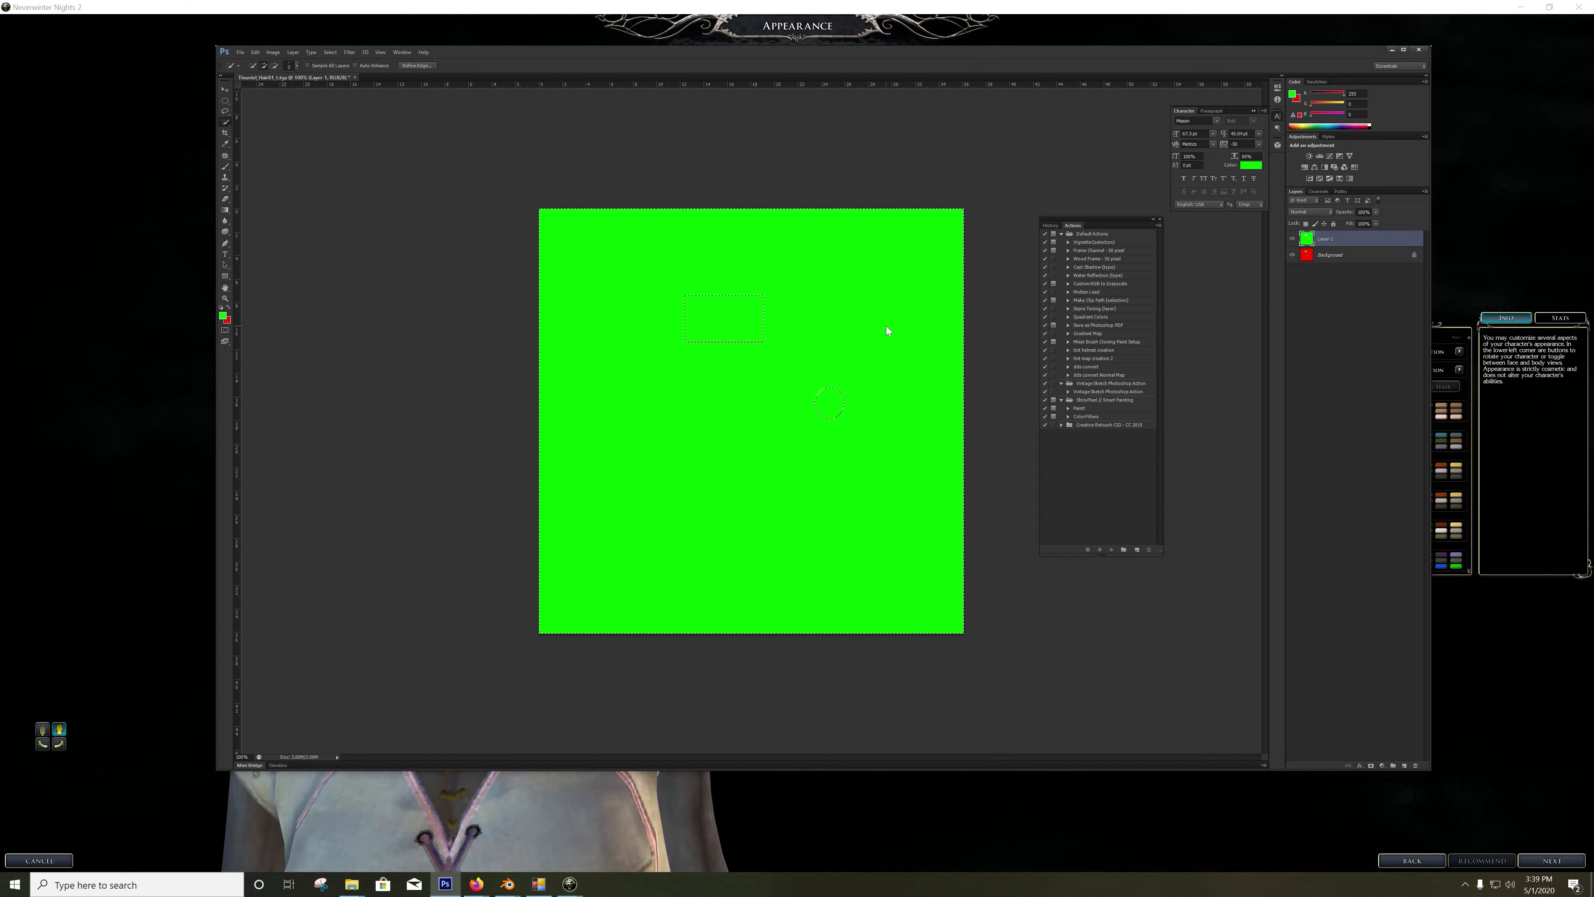
Step: Select the rectangle and both circles from the Background layer, and delete those areas from the green layer so red shows through
key("m")
right_click(768, 378)
left_click(816, 395)
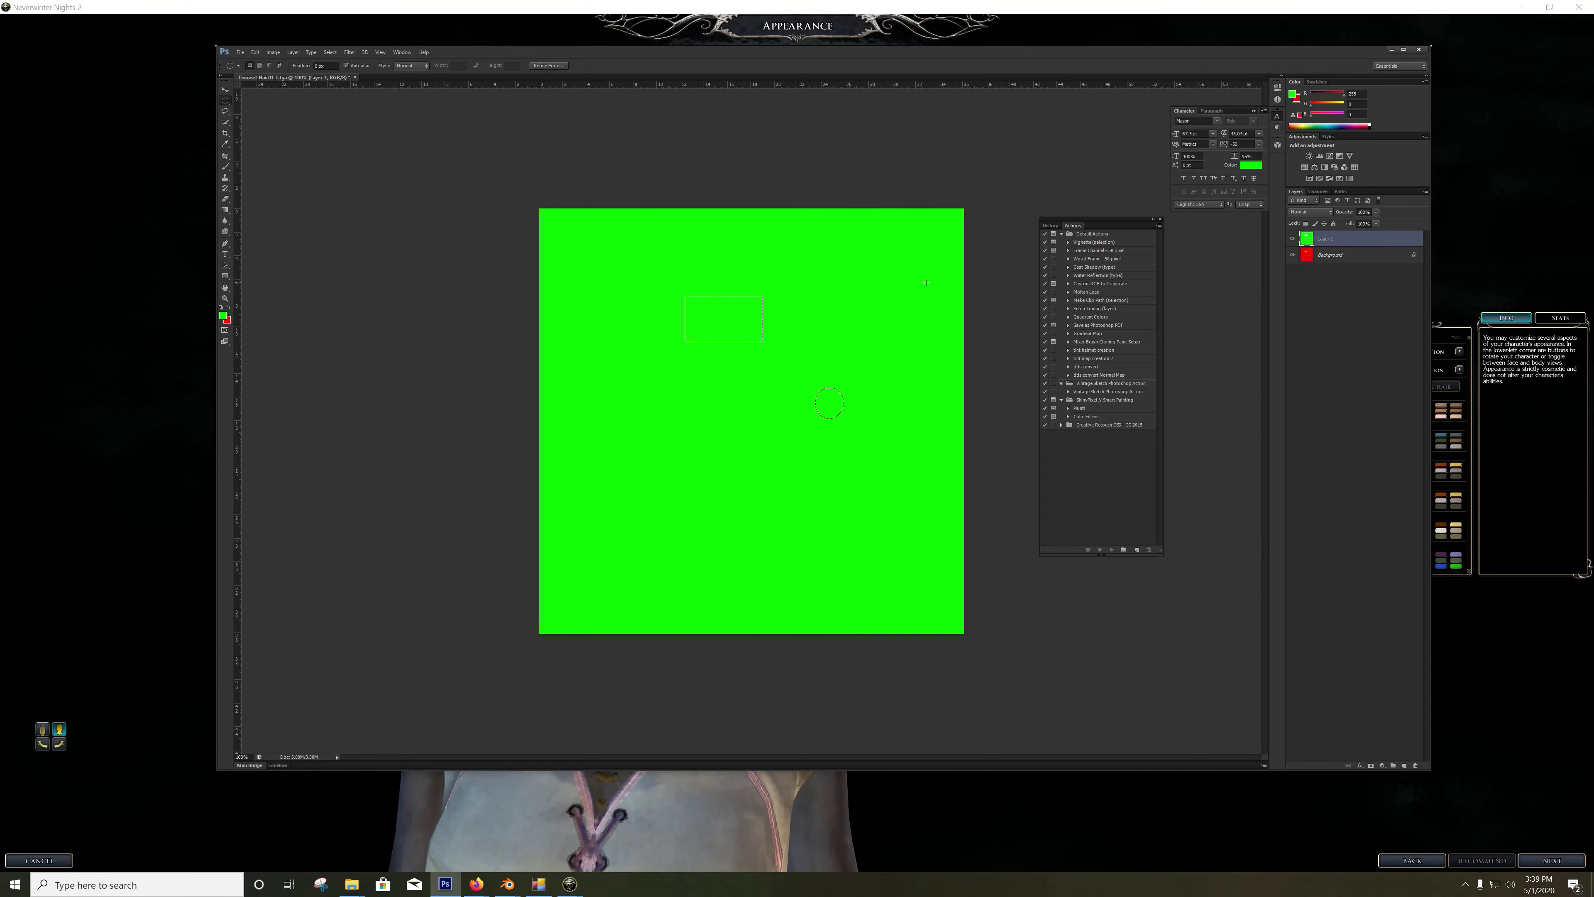
left_click(1293, 238)
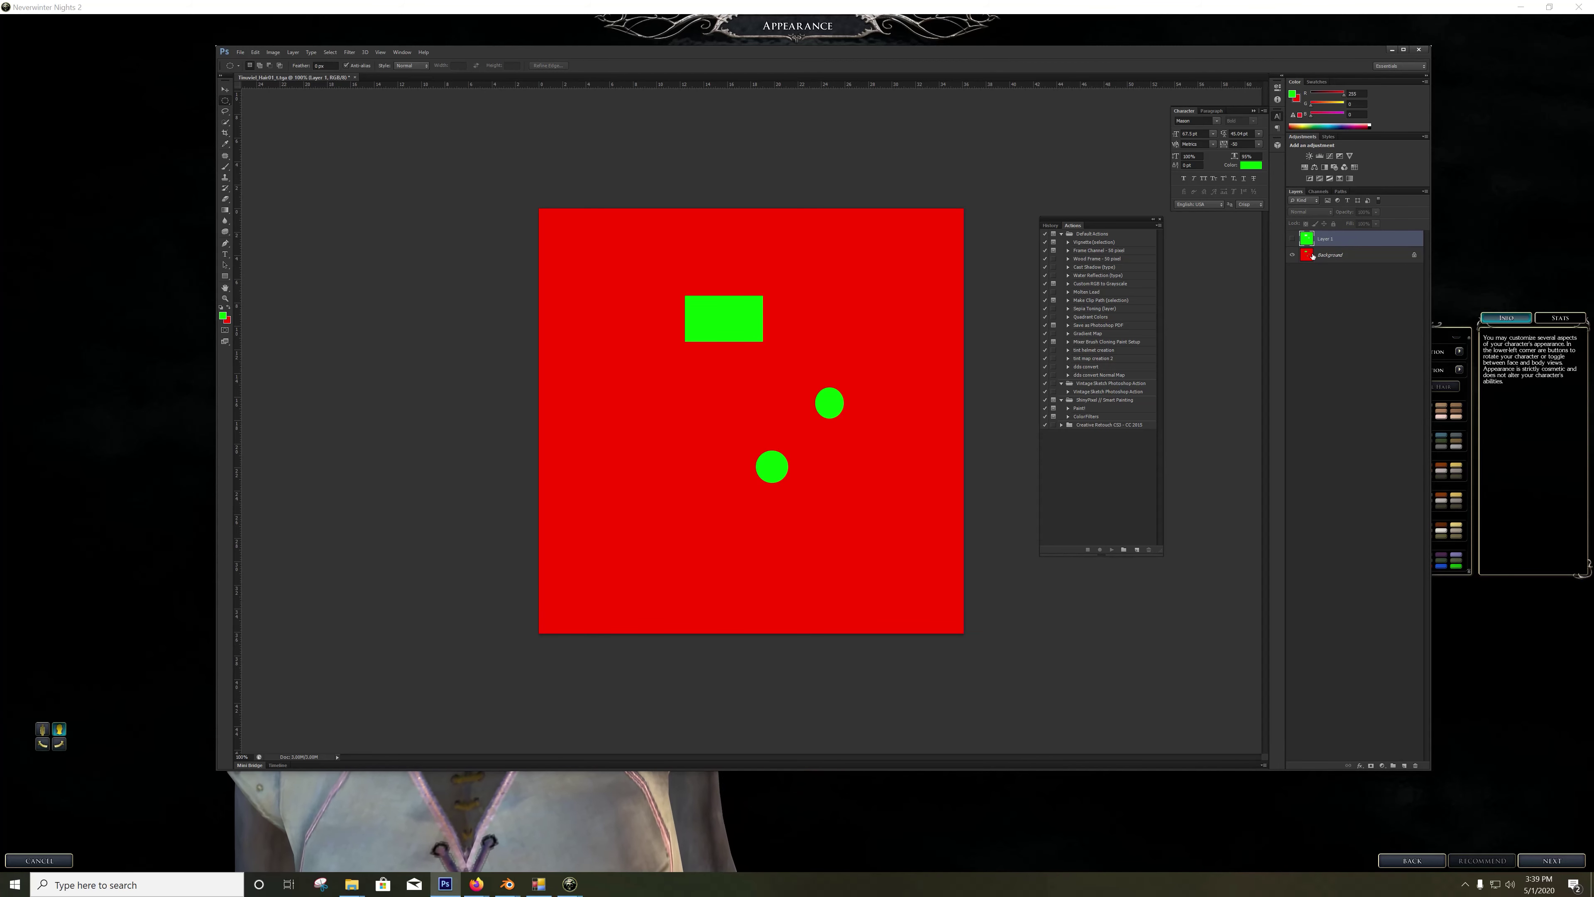
left_click(1349, 255)
key("w")
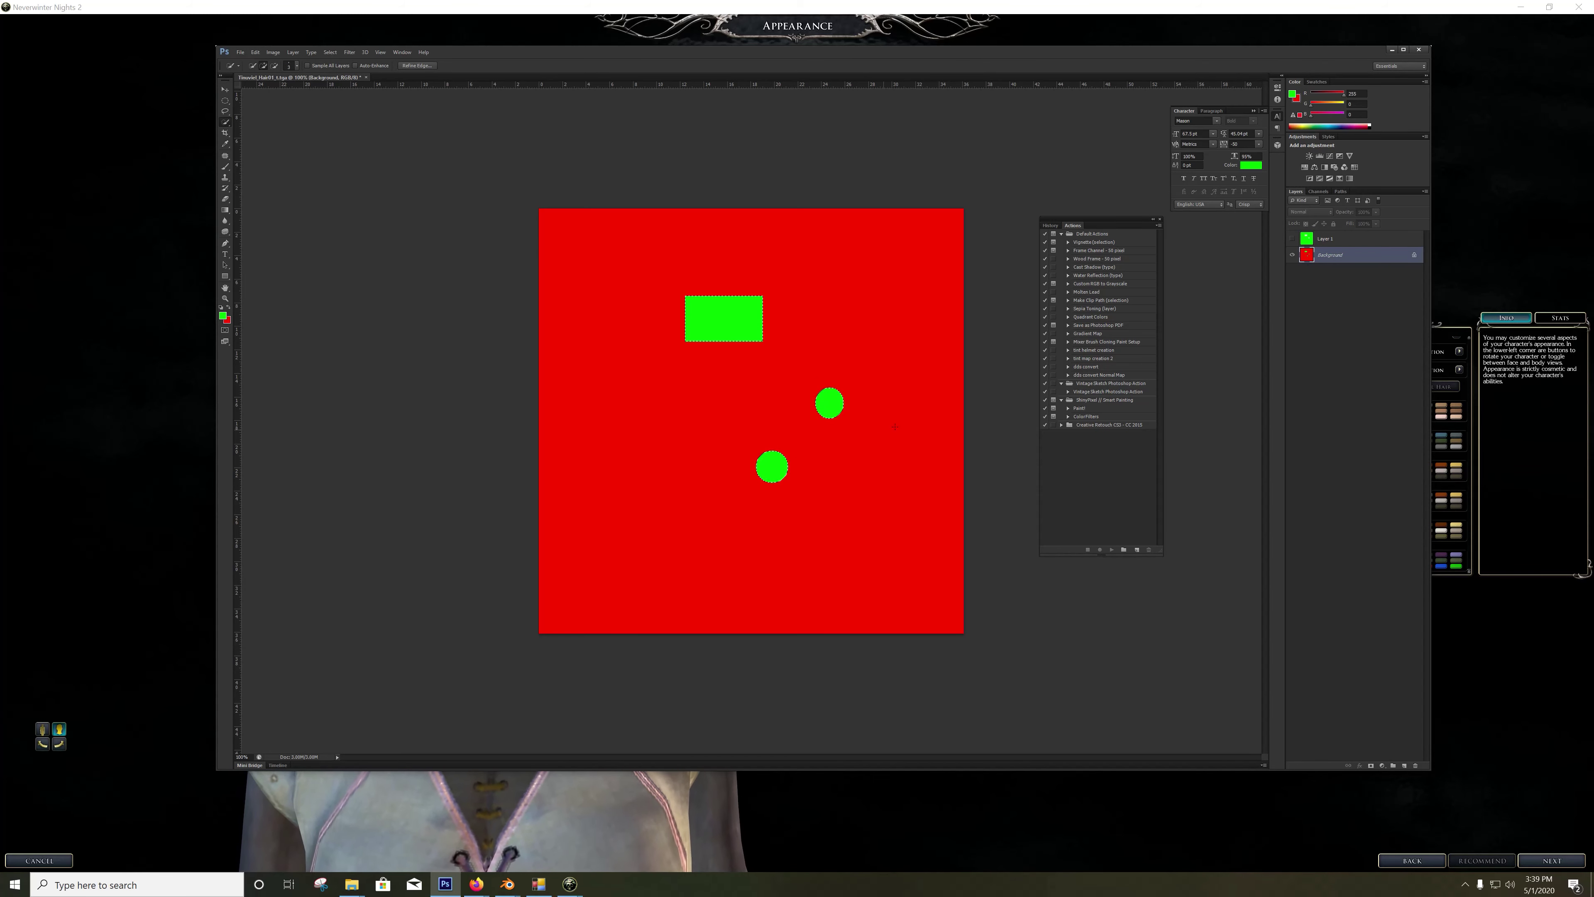
left_click(1292, 239)
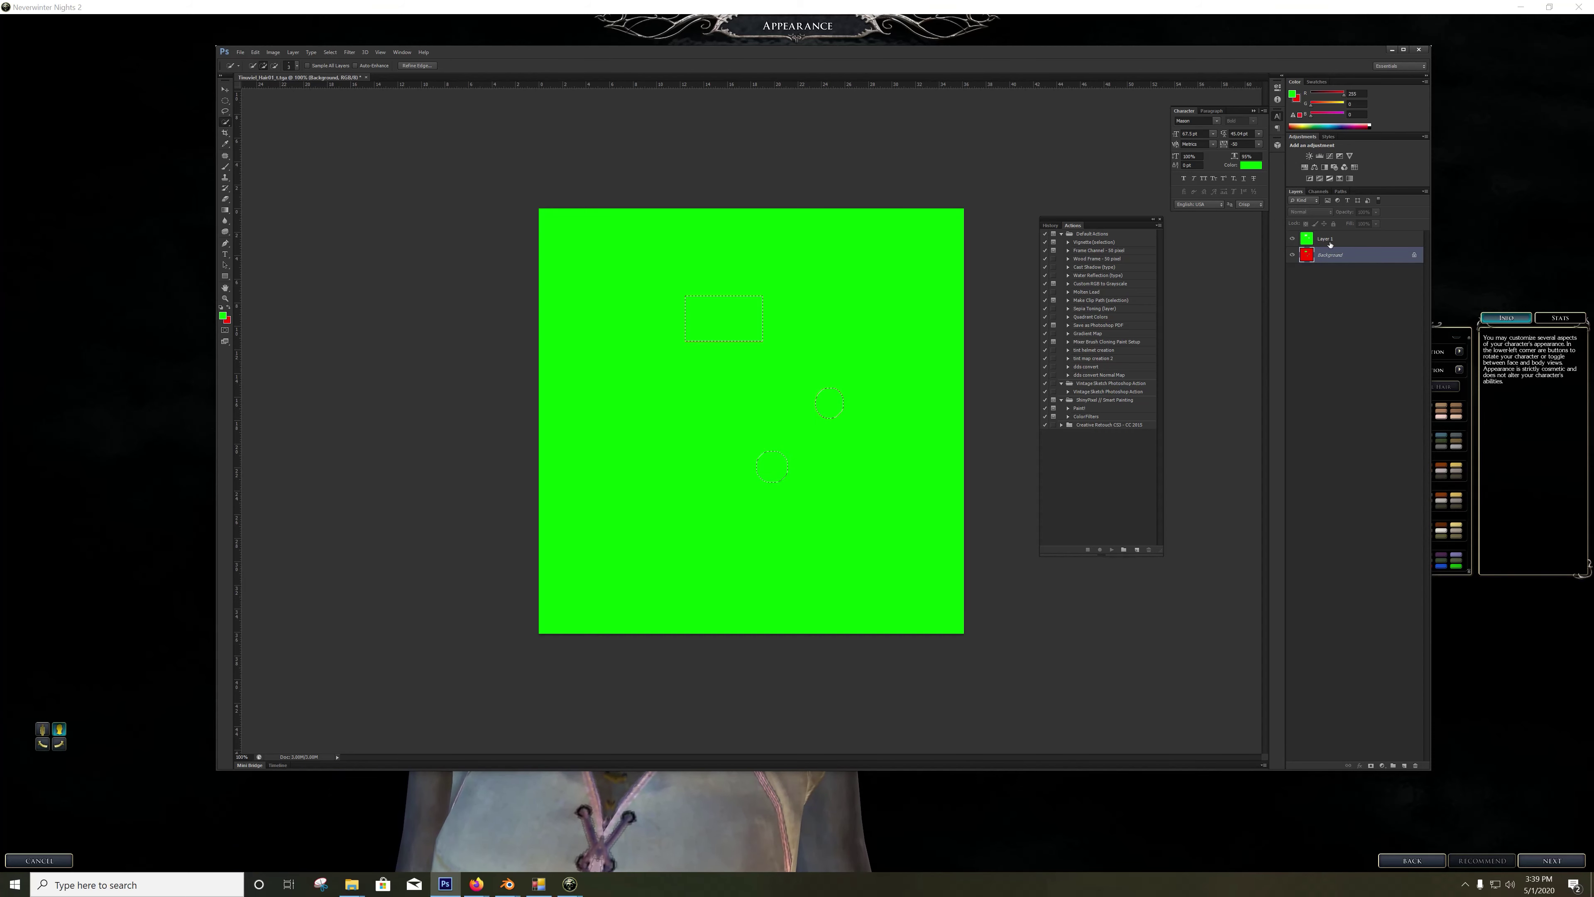
left_click(1326, 240)
key("Delete")
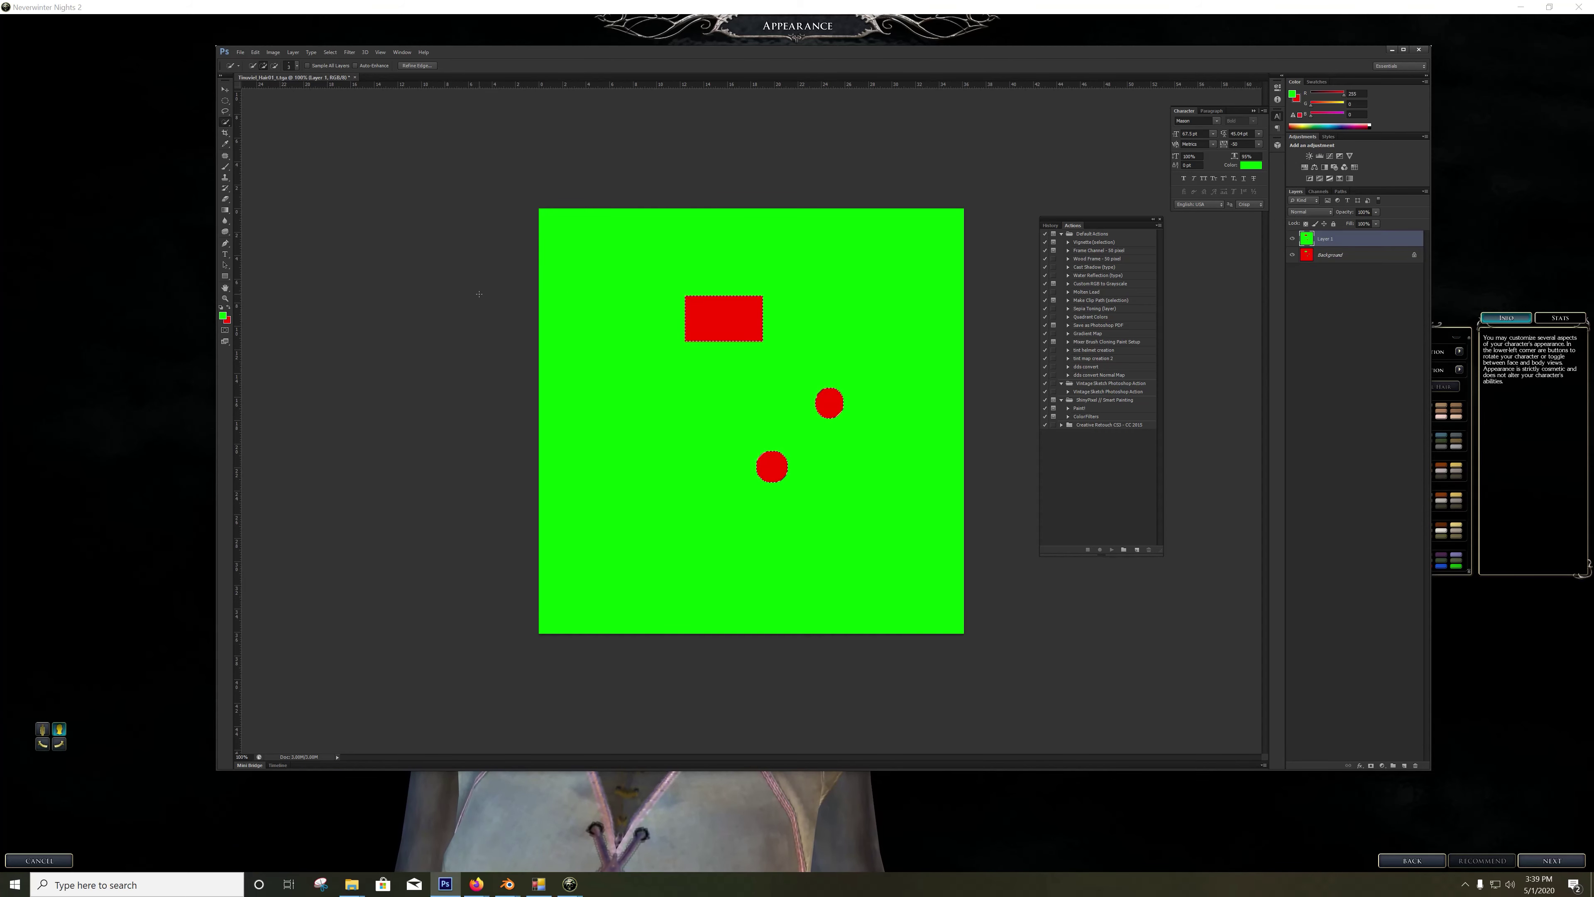
key("ctrl+d")
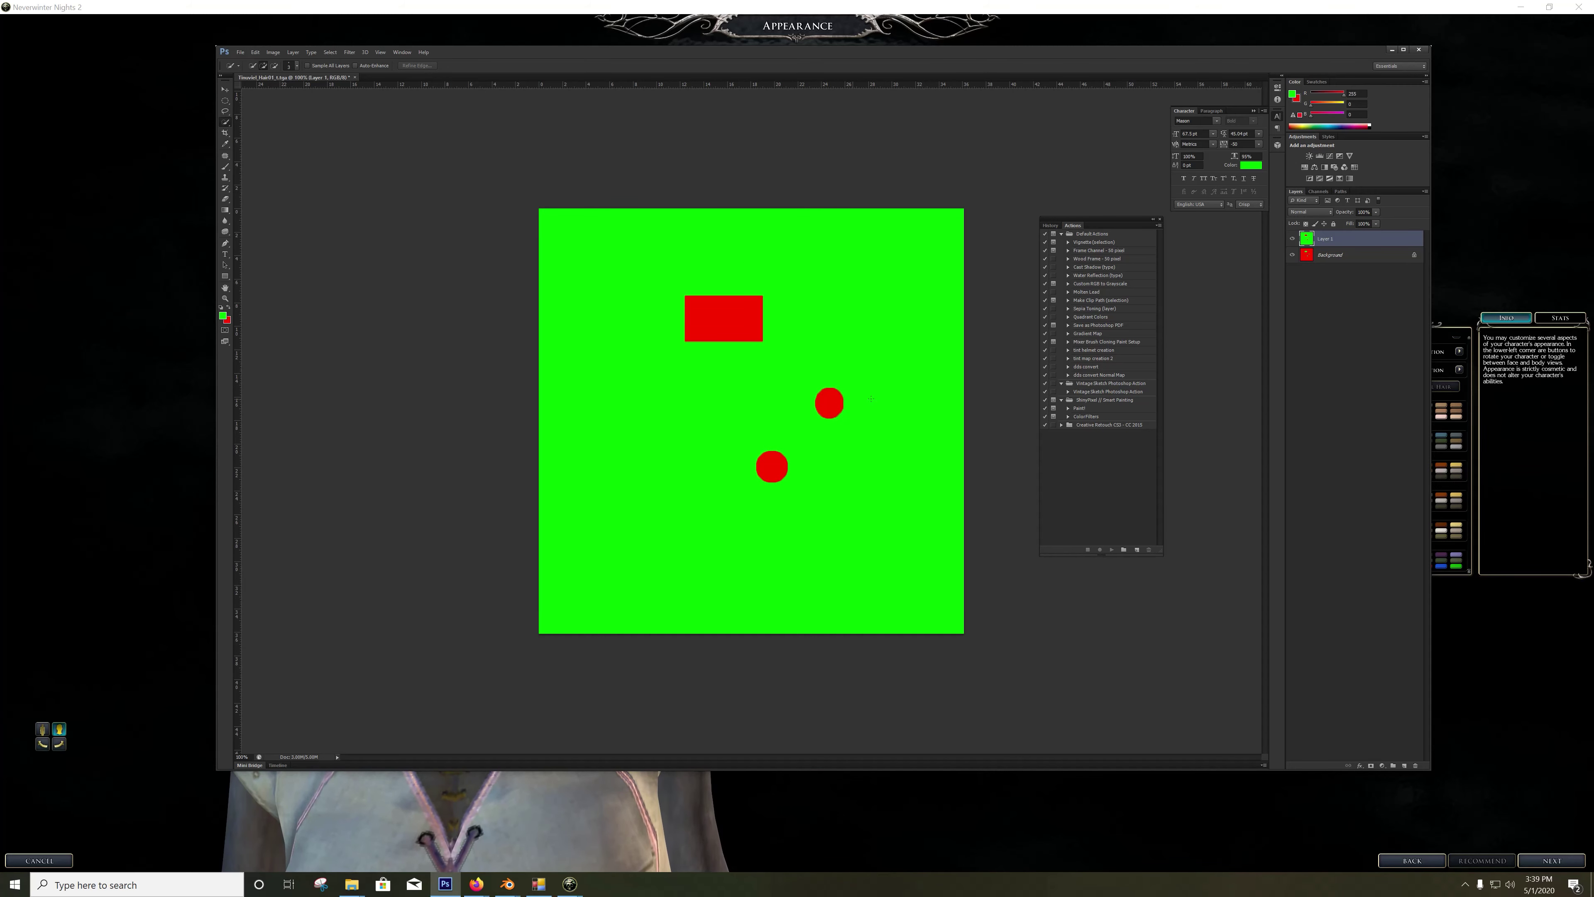
Step: Check the tint map's channels and save it in Targa format, replacing Tinuviel_Hair01_t.tga in the Test Hair folder
left_click(1317, 192)
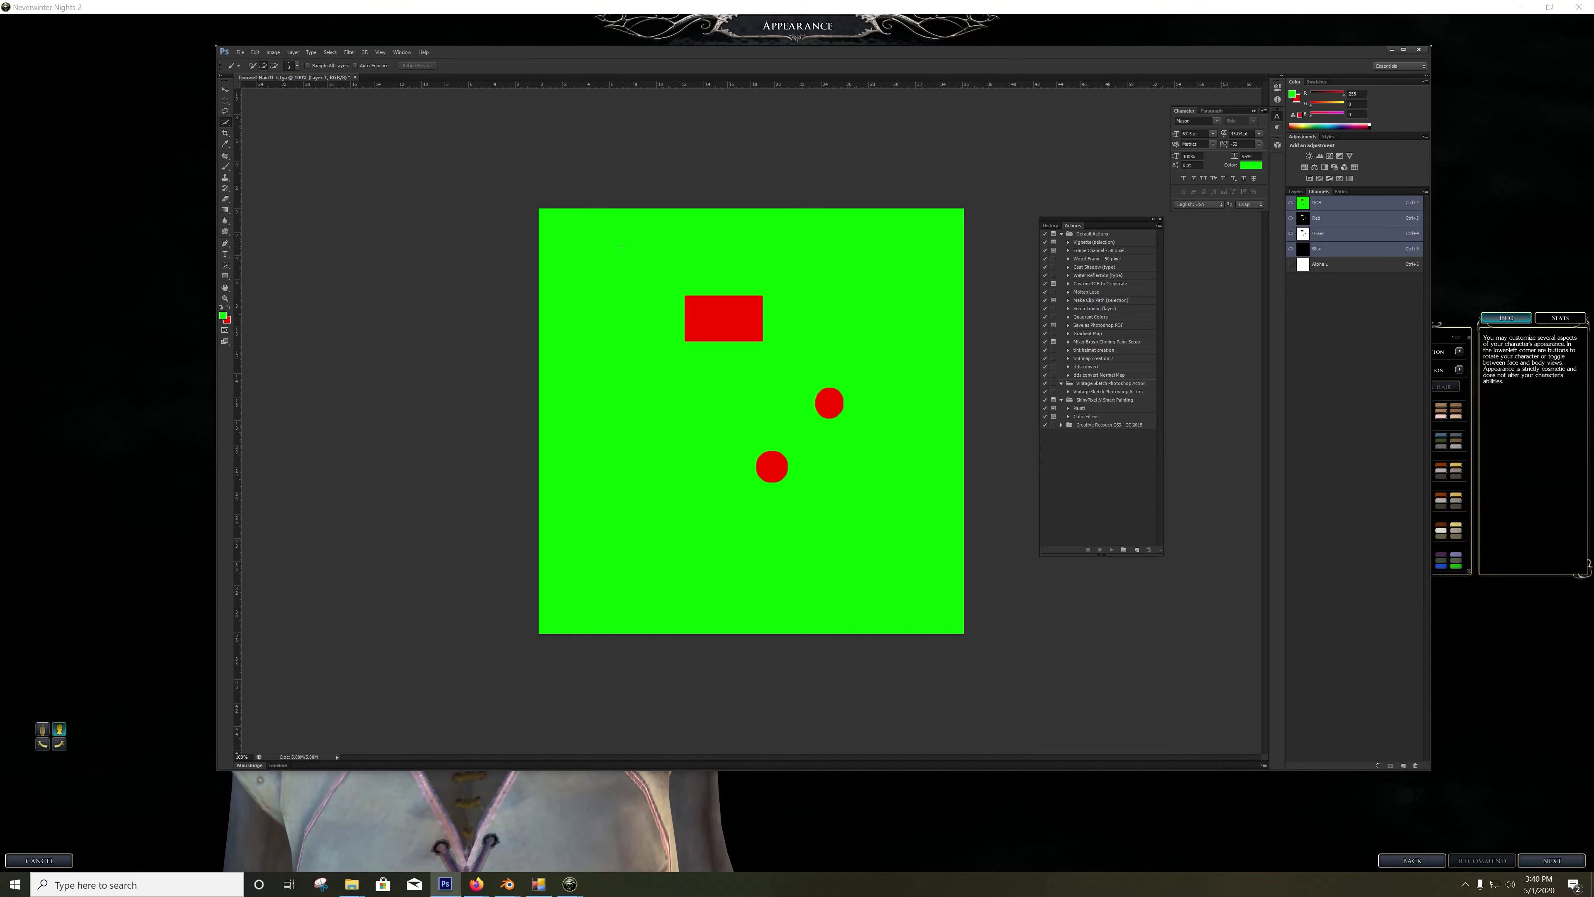
key("ctrl+s")
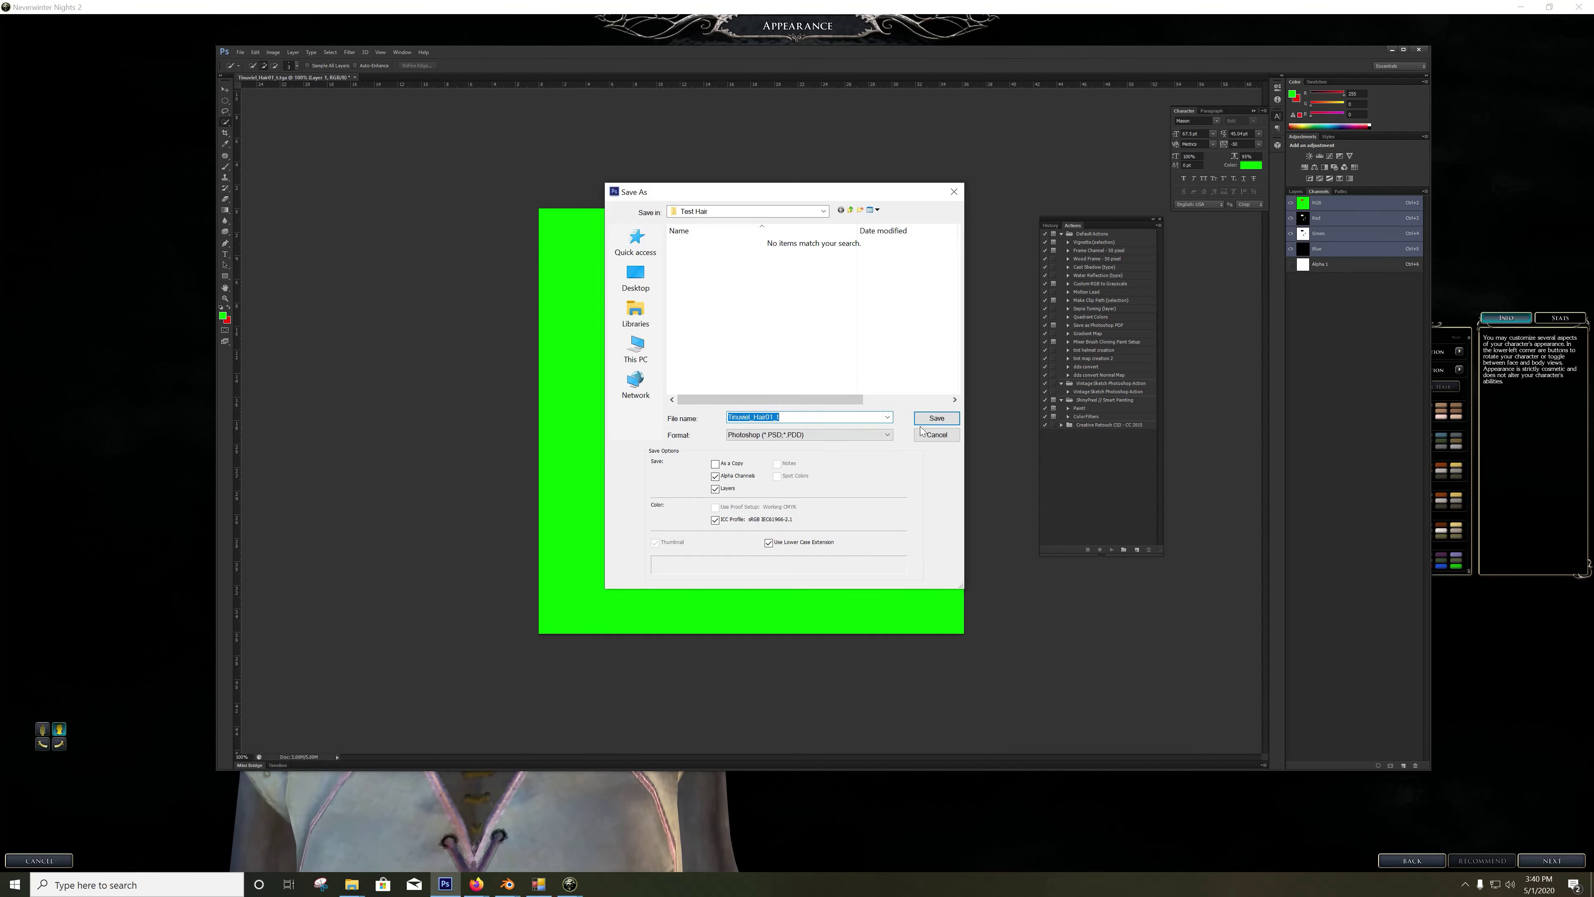
left_click(783, 439)
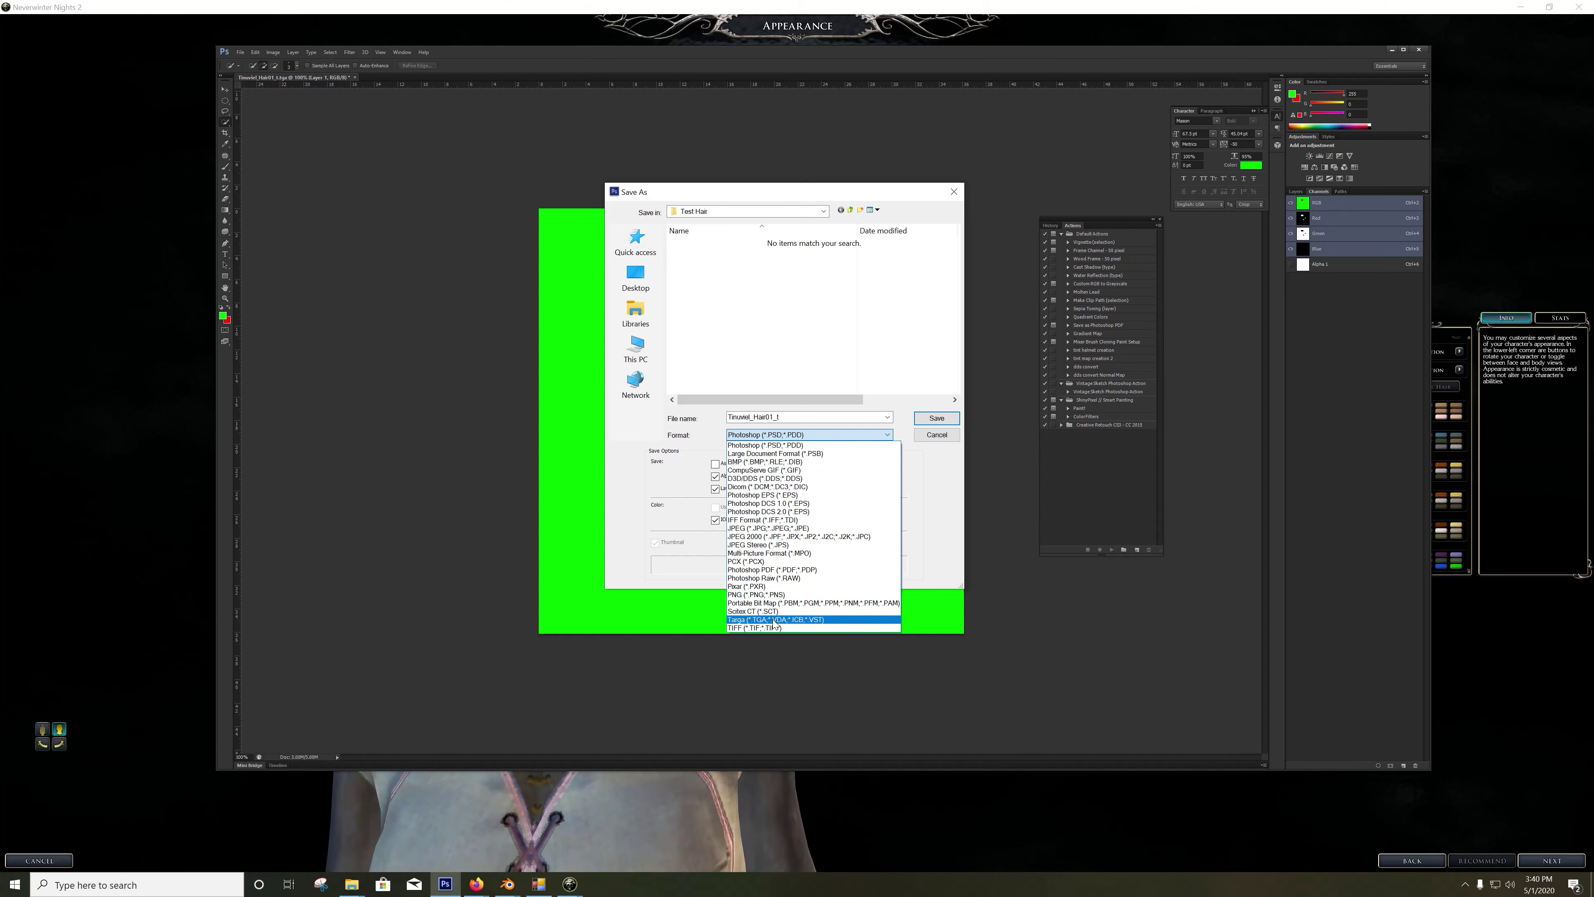
left_click(775, 619)
key("Return")
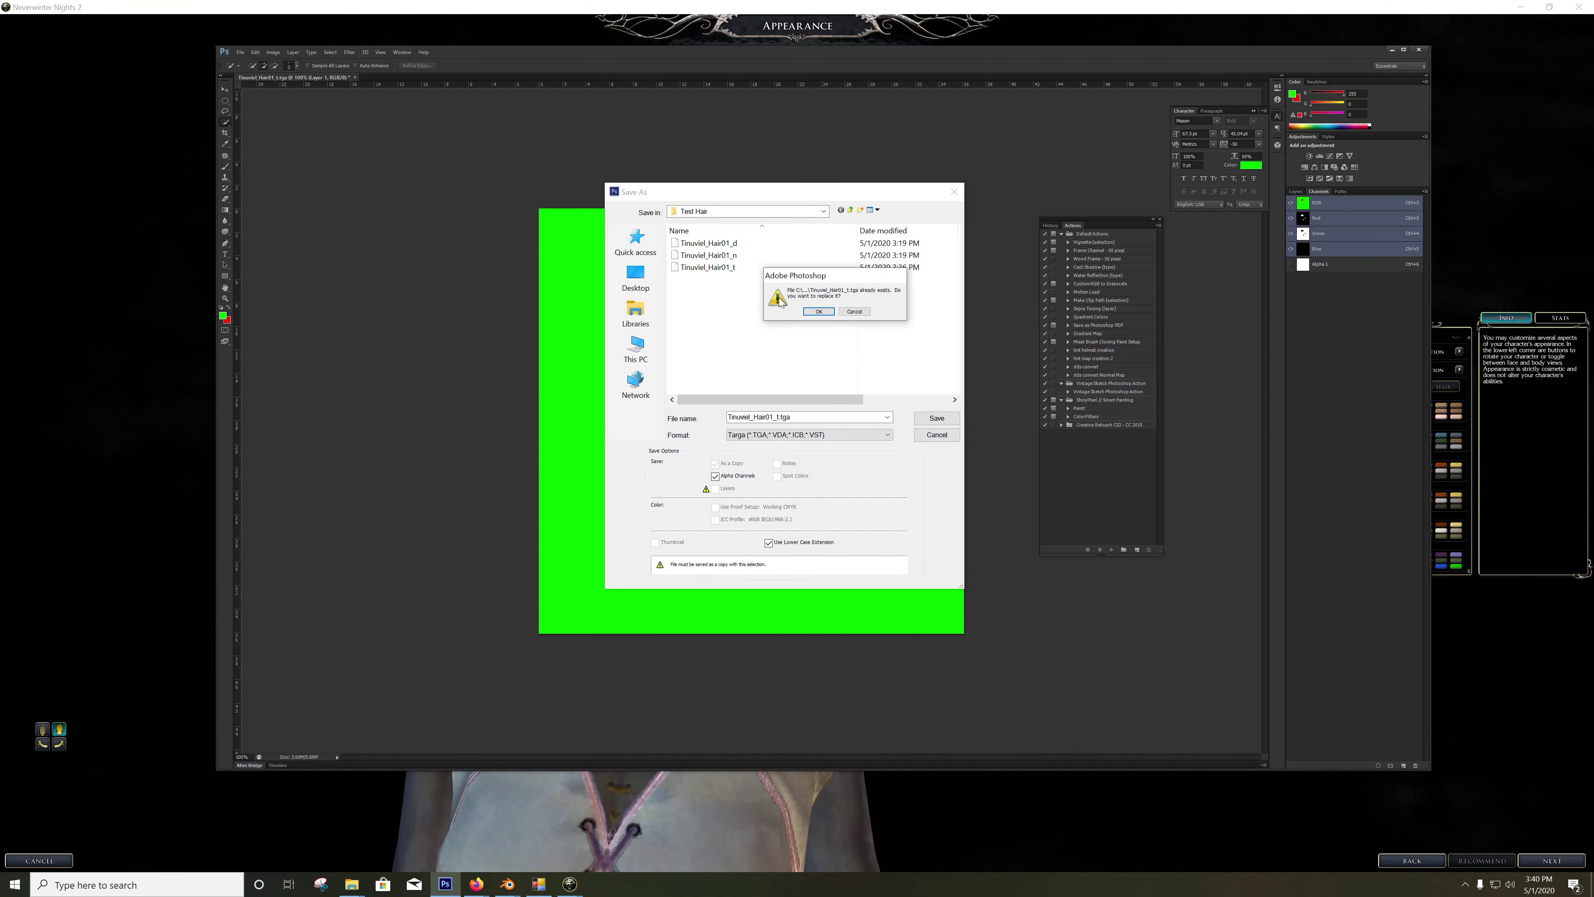
left_click(818, 311)
left_click(834, 293)
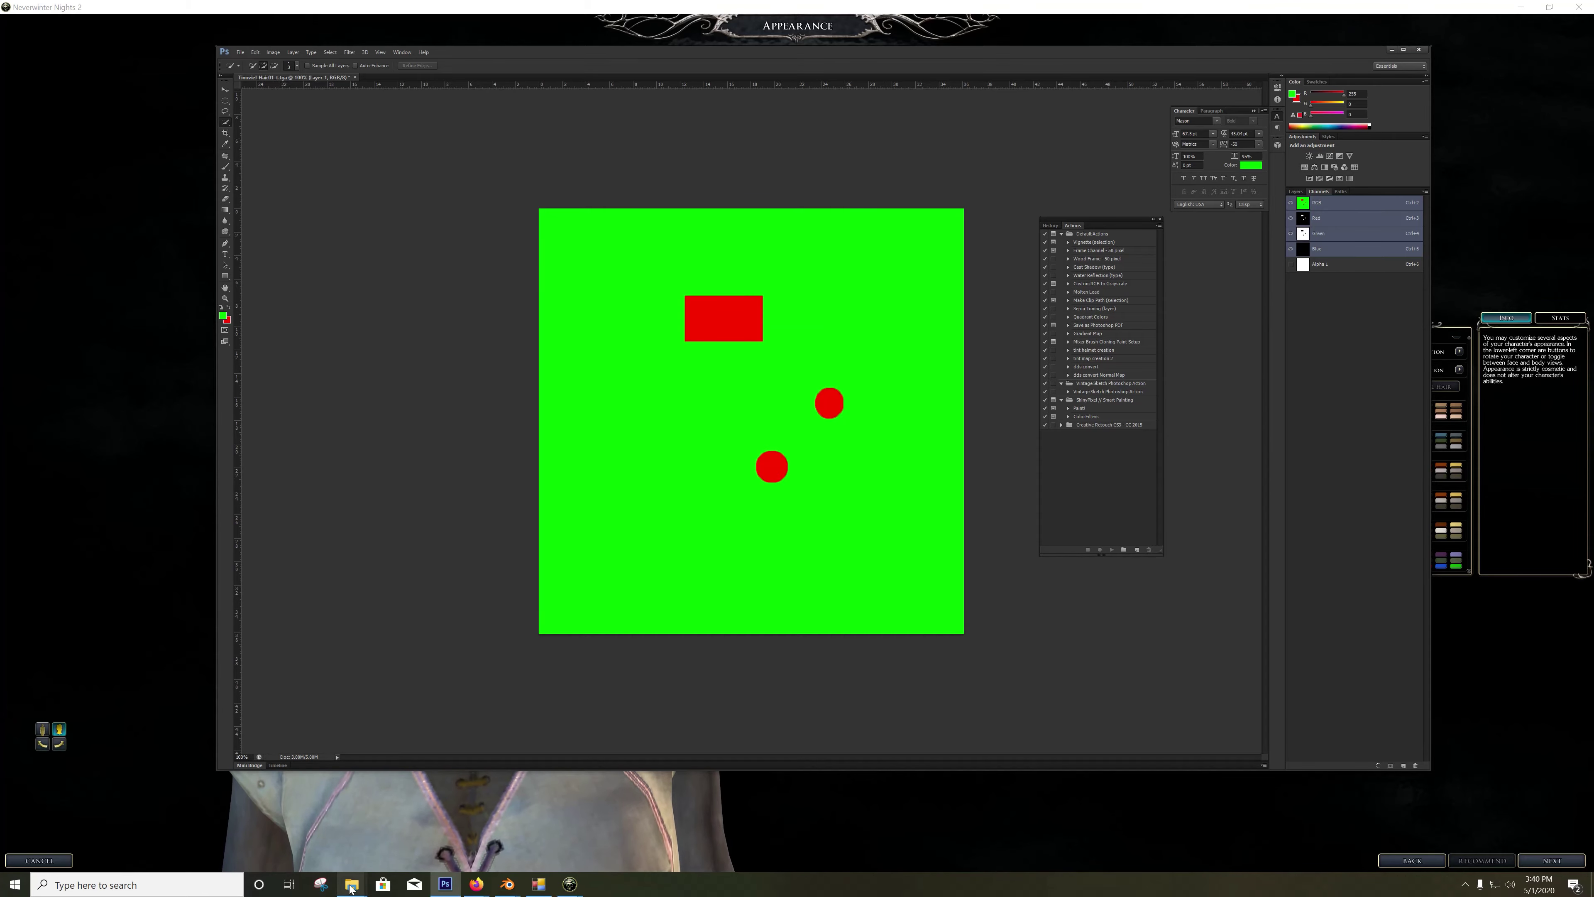
Step: Open the diffuse texture Tinuviel_Hair01_d from the Test Hair folder in Photoshop
mouse_move(352, 884)
mouse_move(182, 832)
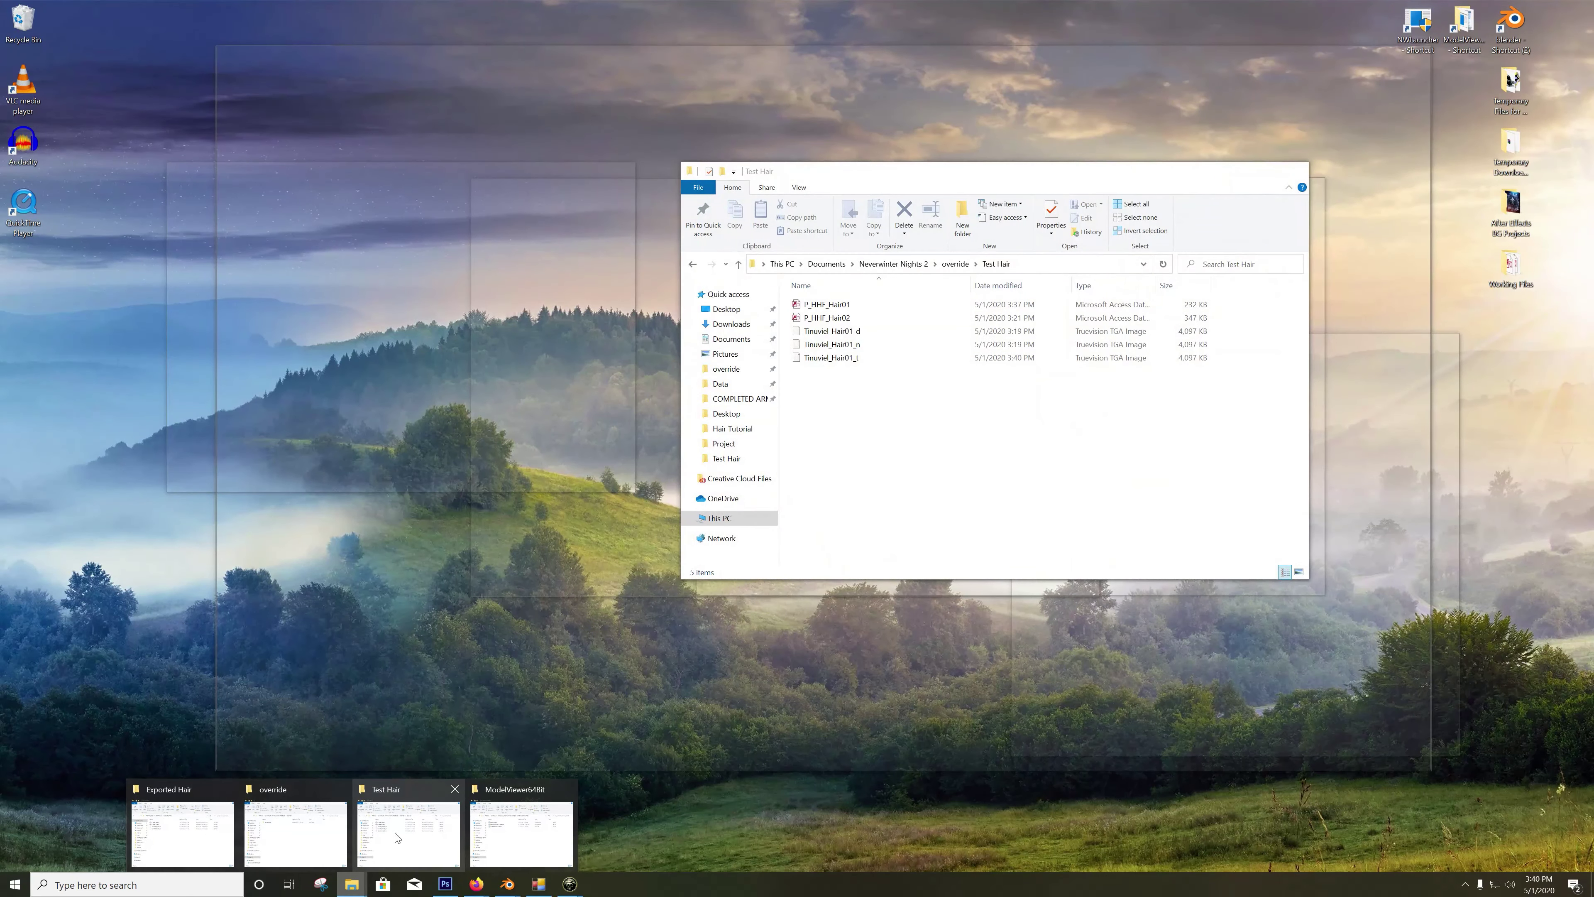
left_click(396, 837)
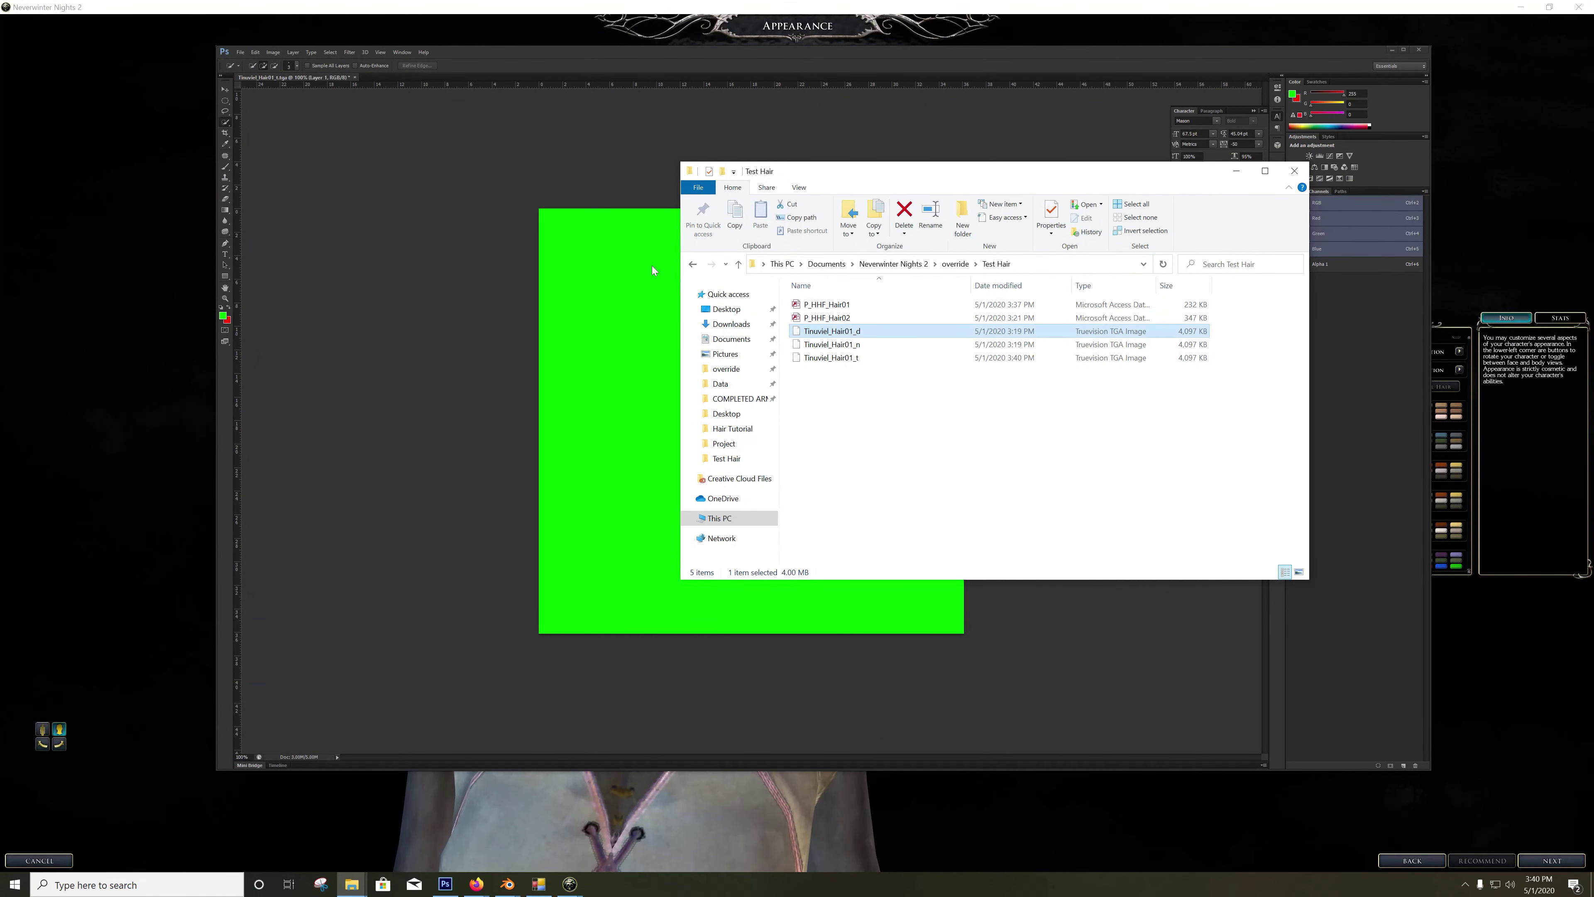
left_click(731, 57)
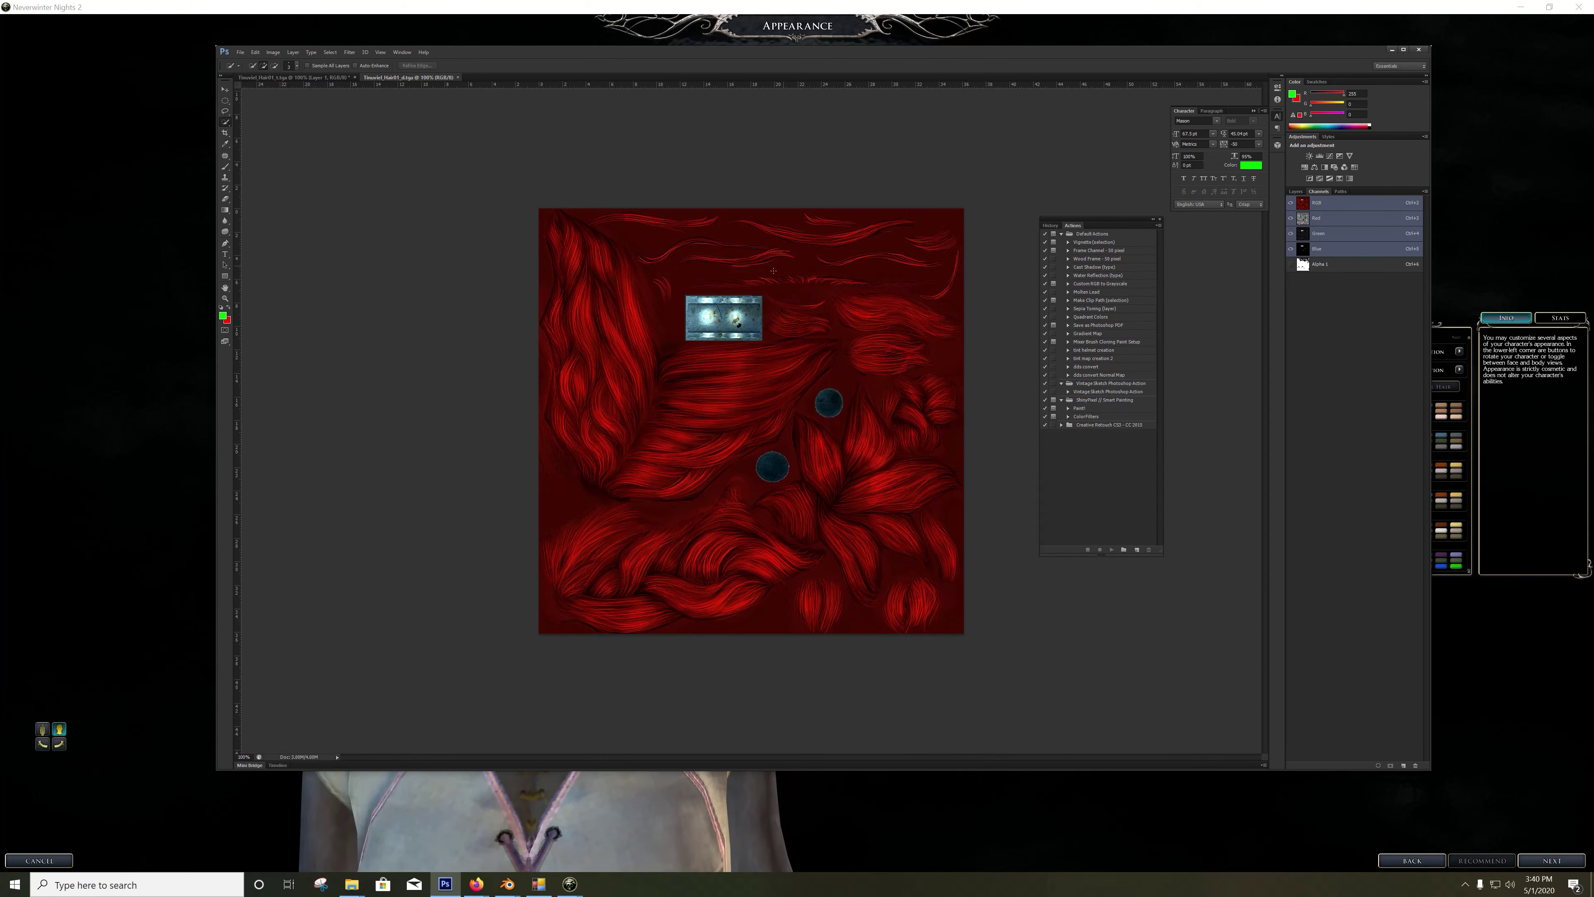
Step: Desaturate the Tinuviel_Hair01_d hair texture to greyscale
left_click(274, 53)
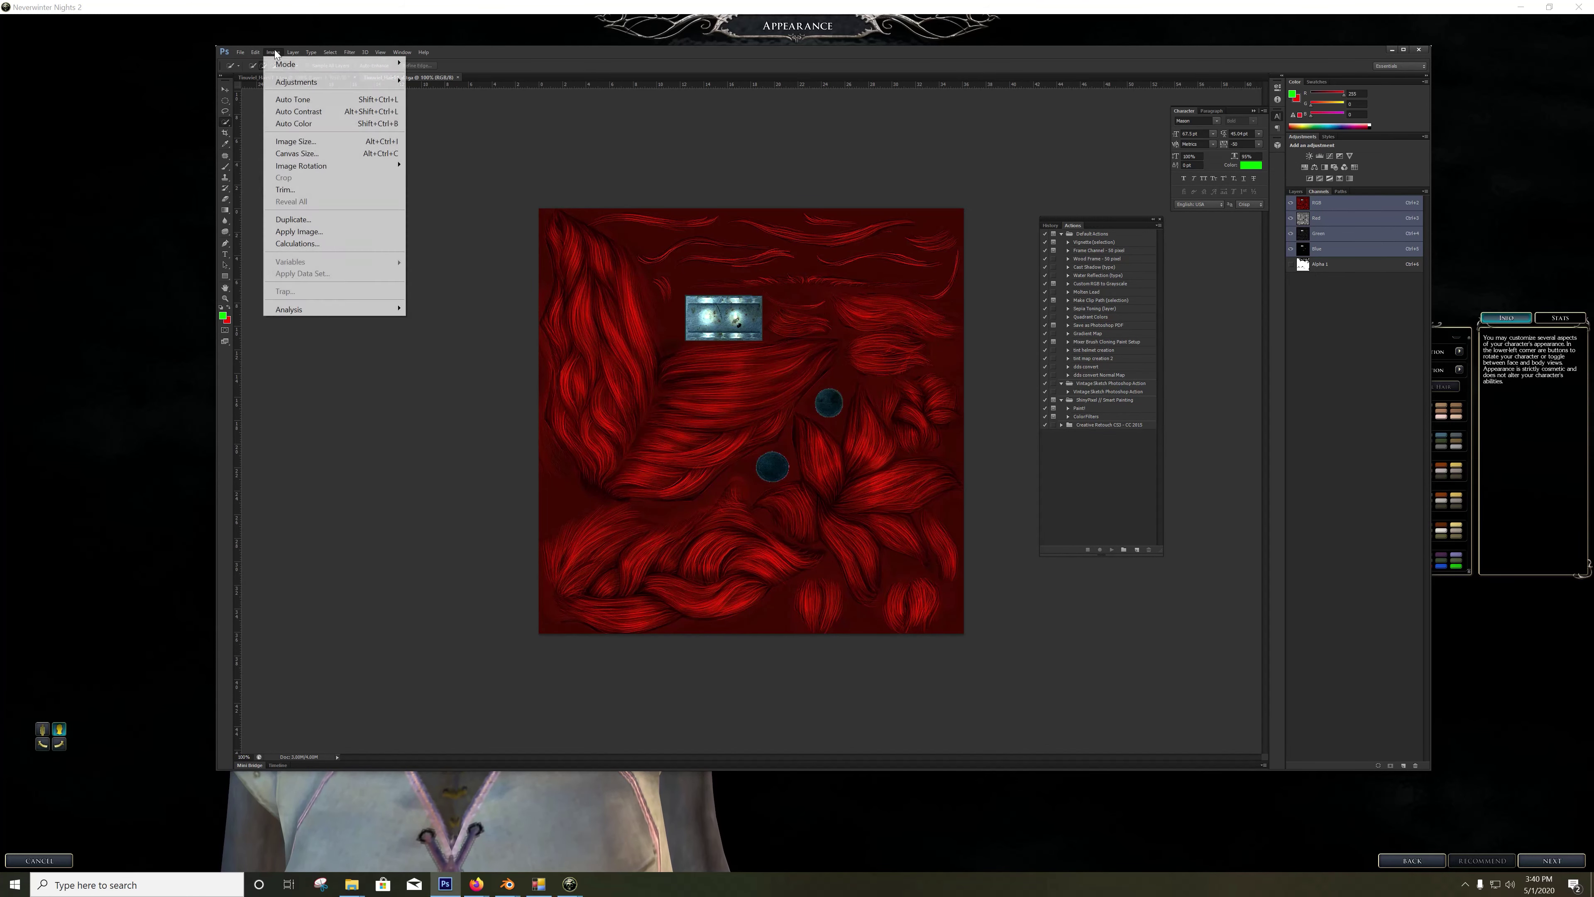
mouse_move(314, 82)
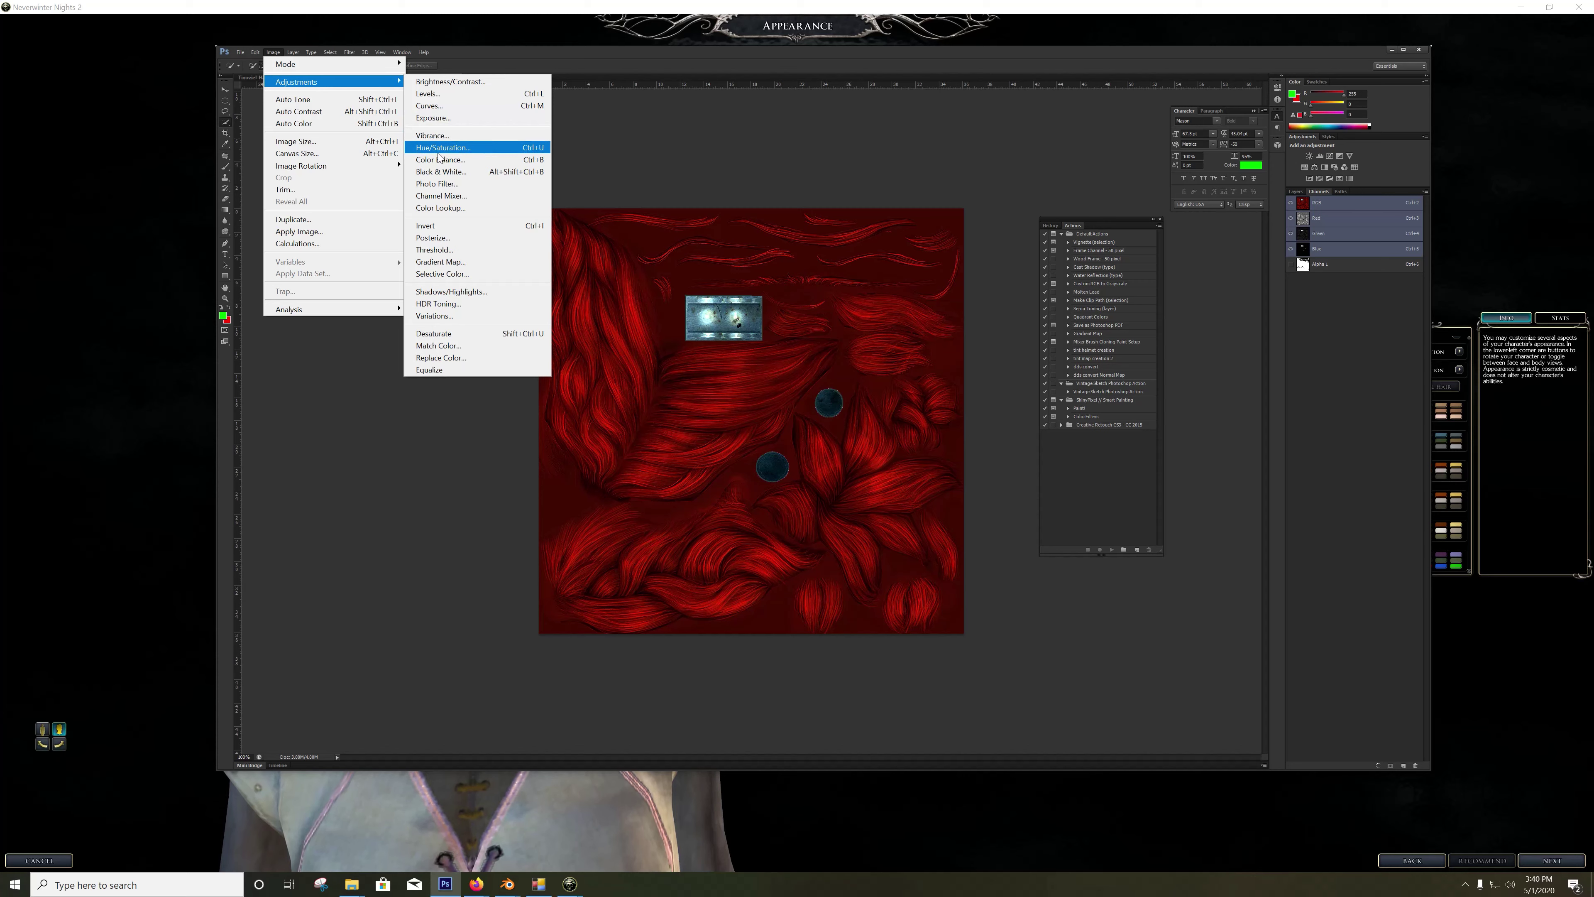
left_click(481, 333)
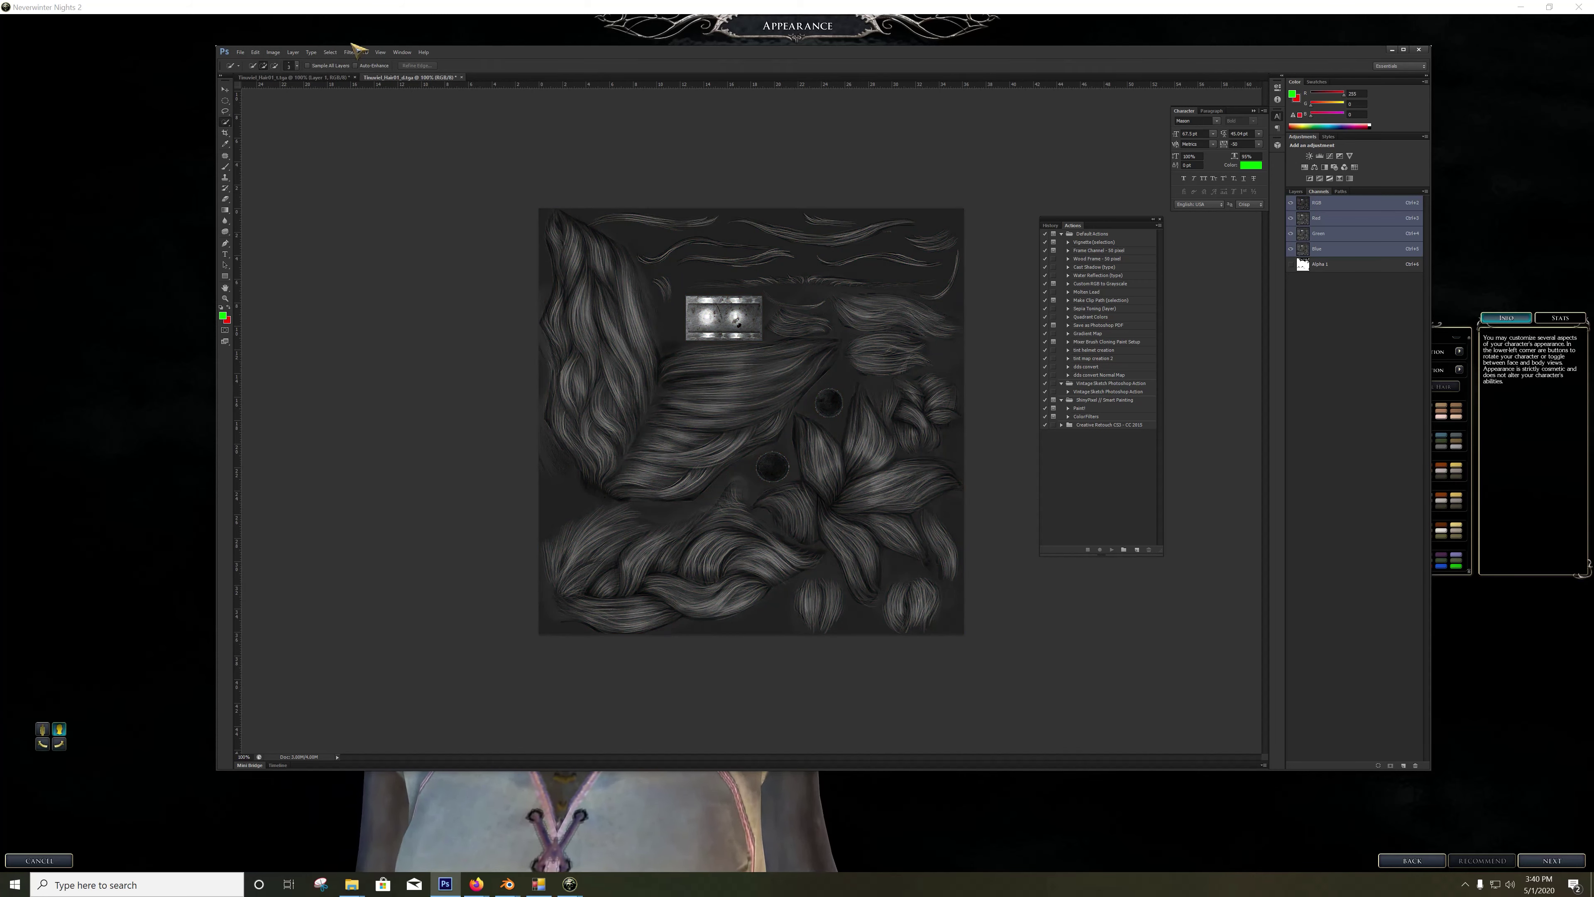
Step: Apply automatic Brightness/Contrast to the grey hair texture, raise its brightness to about 136, increase the contrast, and save the file
left_click(273, 52)
mouse_move(301, 80)
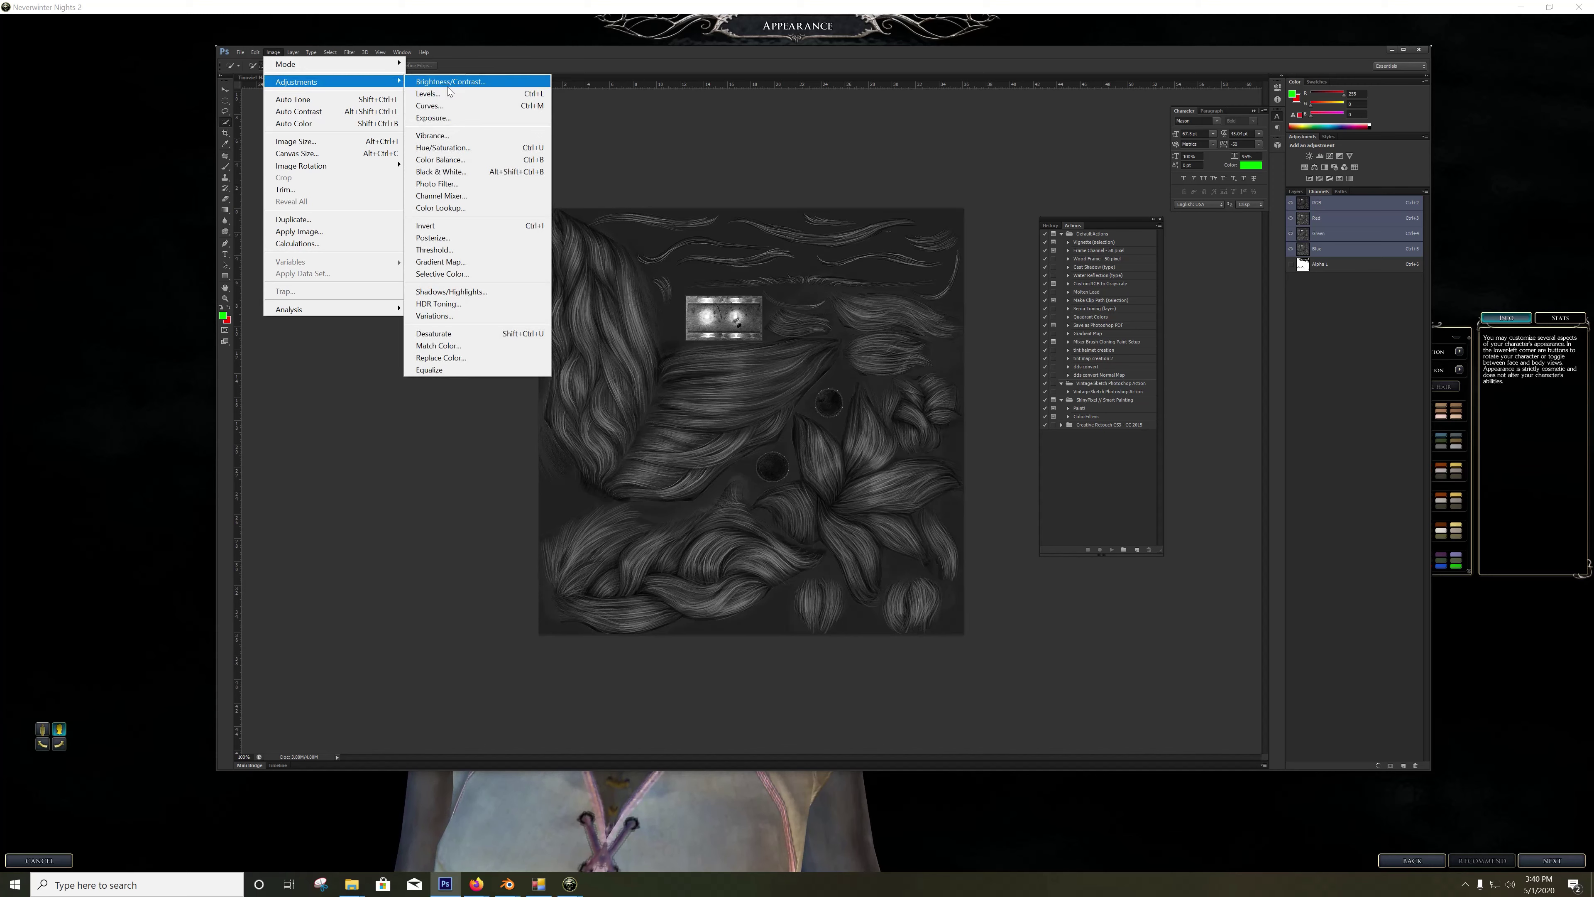
left_click(470, 86)
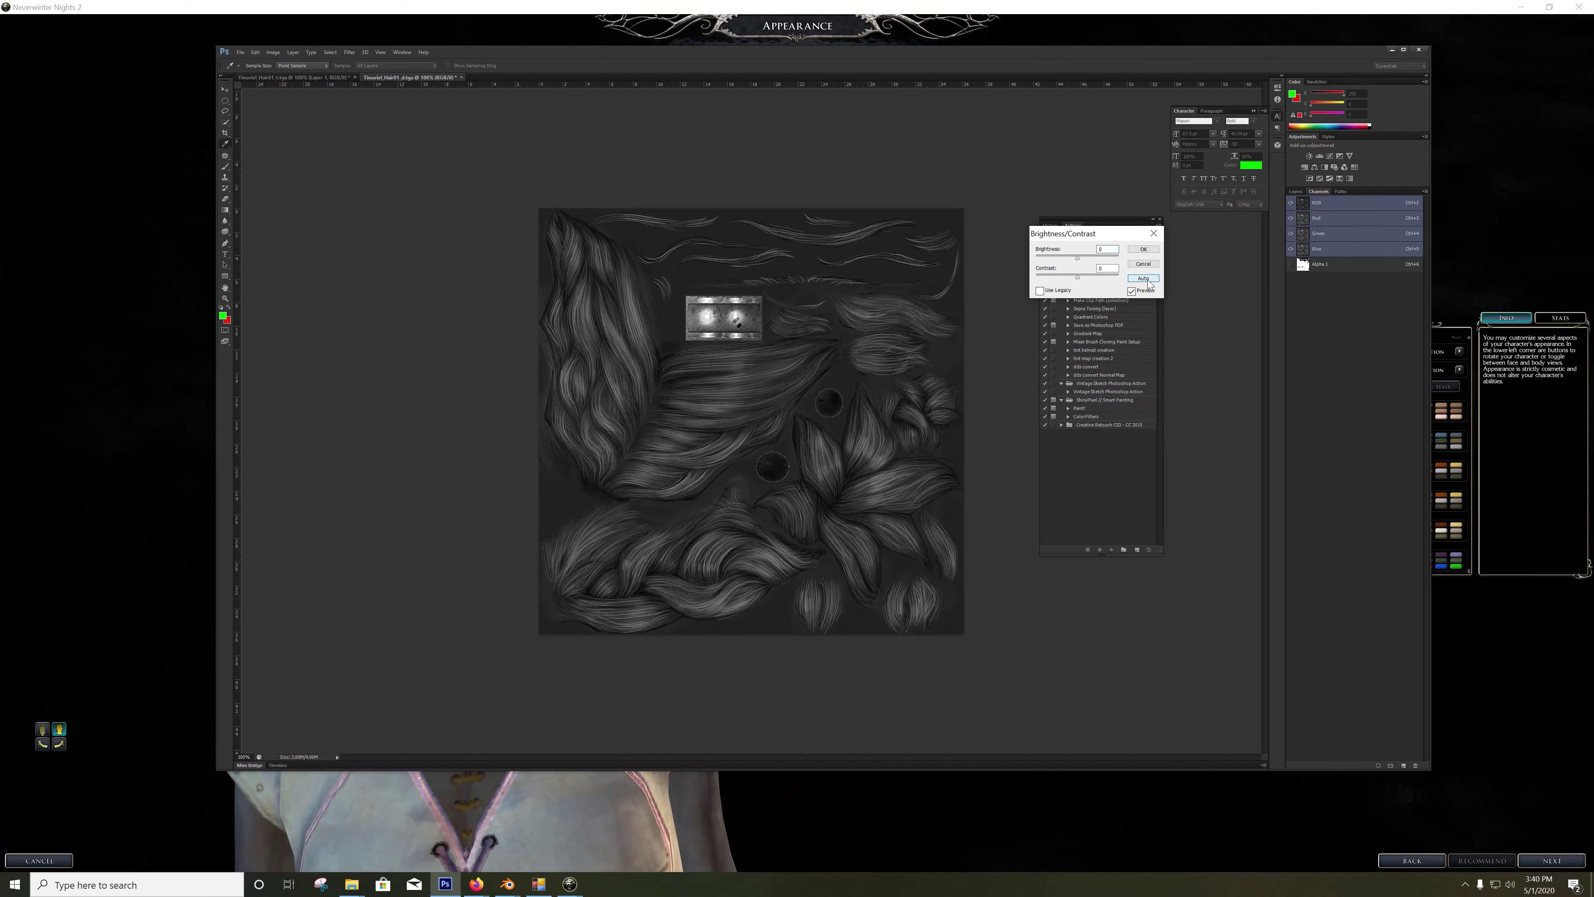
left_click(1147, 280)
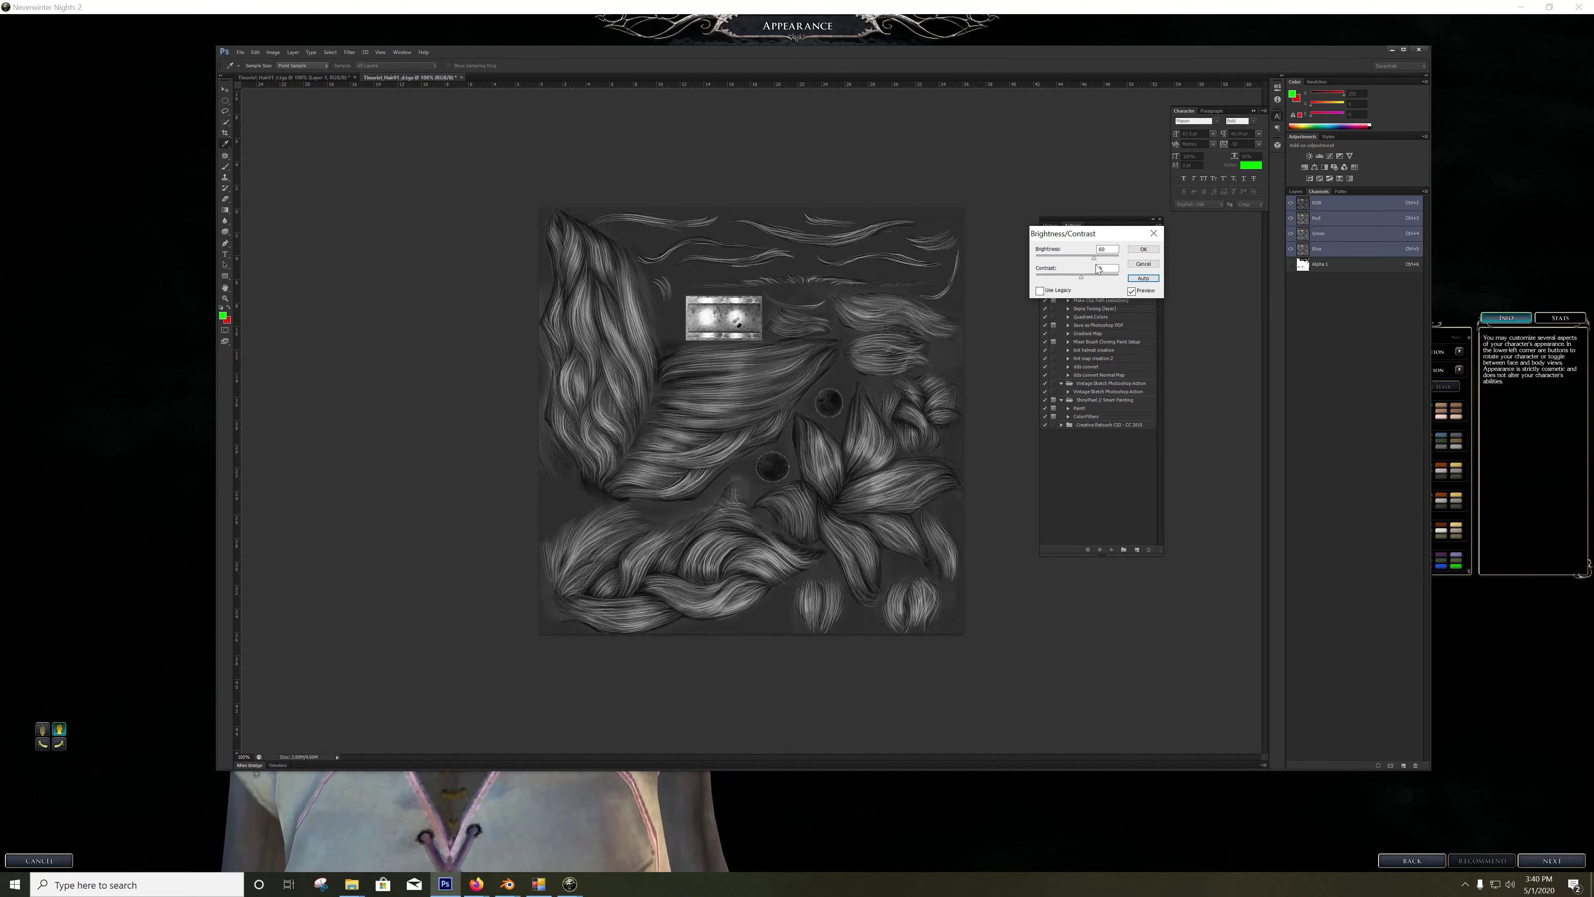
left_click_drag(1097, 259, 1116, 263)
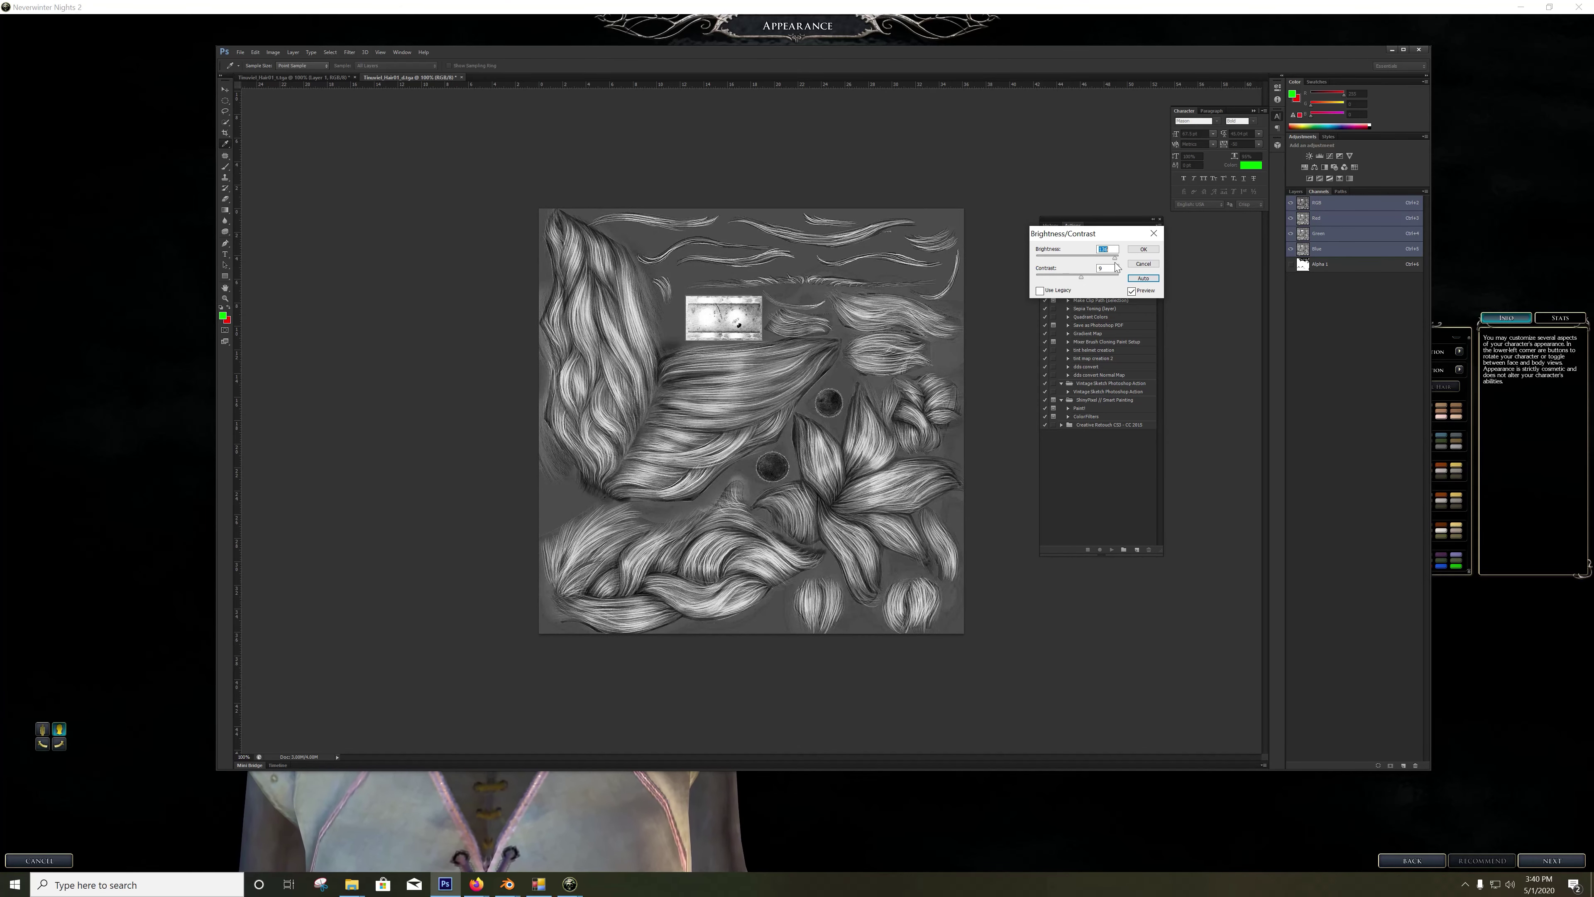
left_click_drag(1084, 278, 1091, 274)
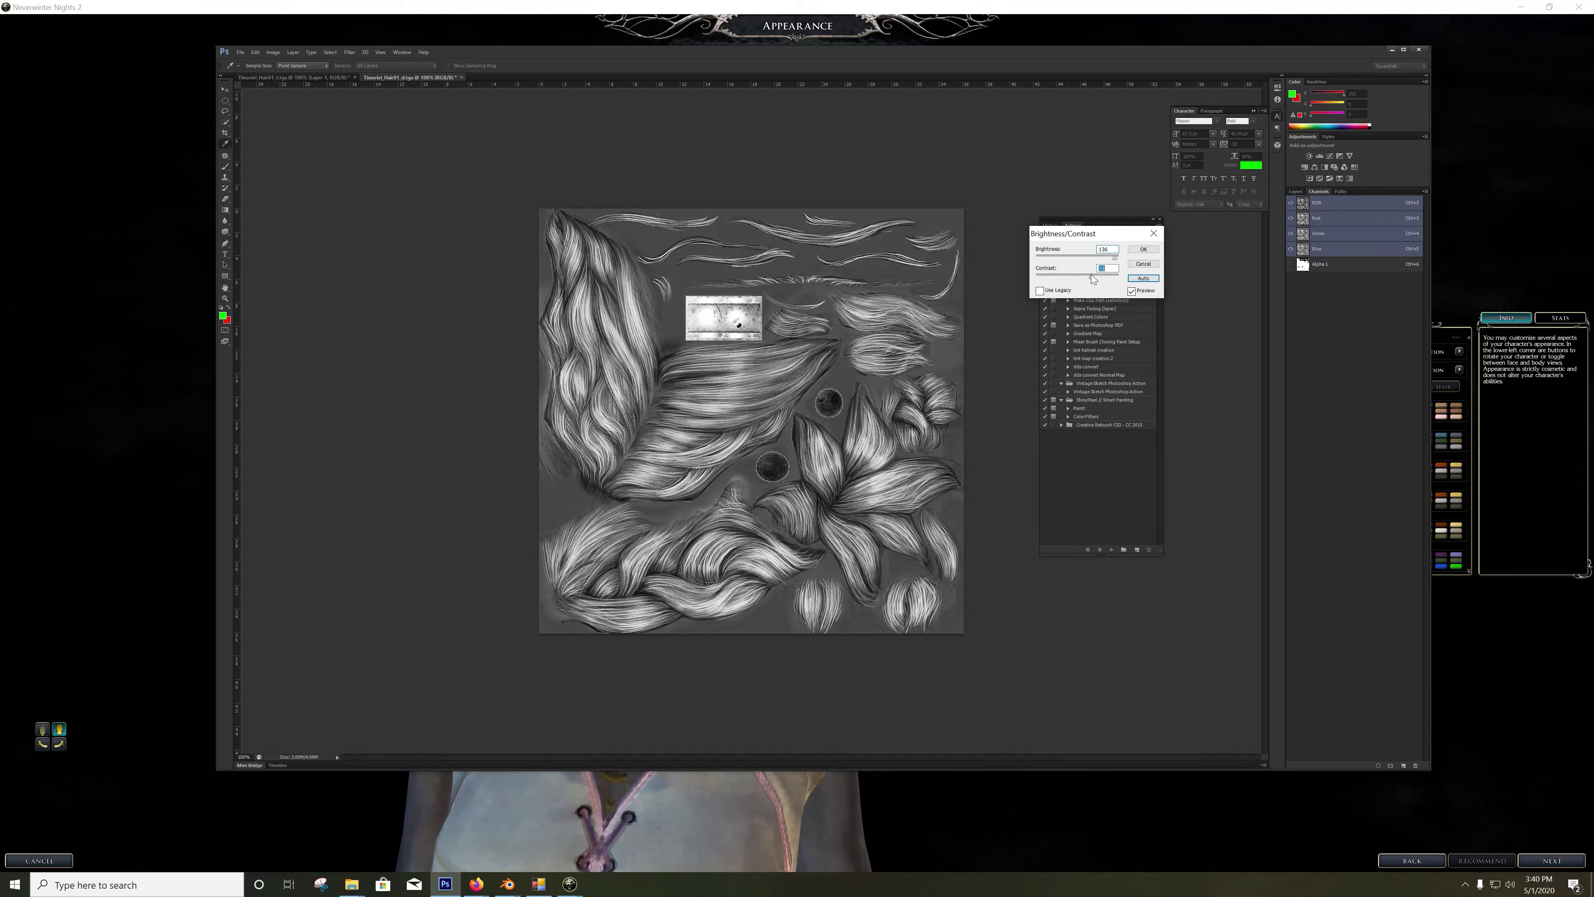
left_click(1137, 251)
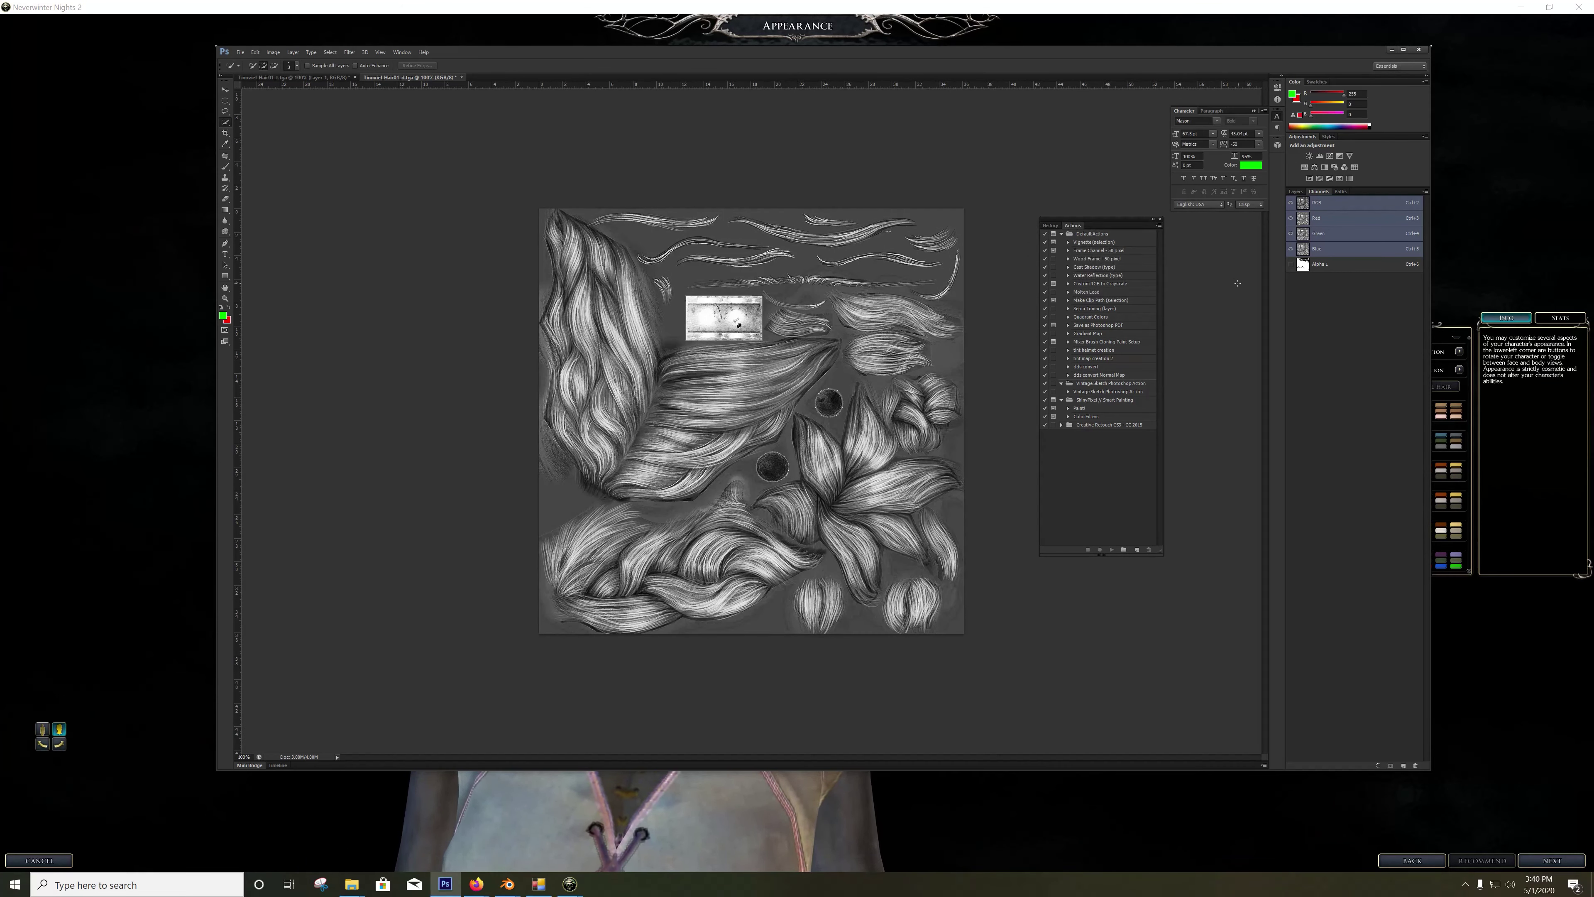
key("ctrl+s")
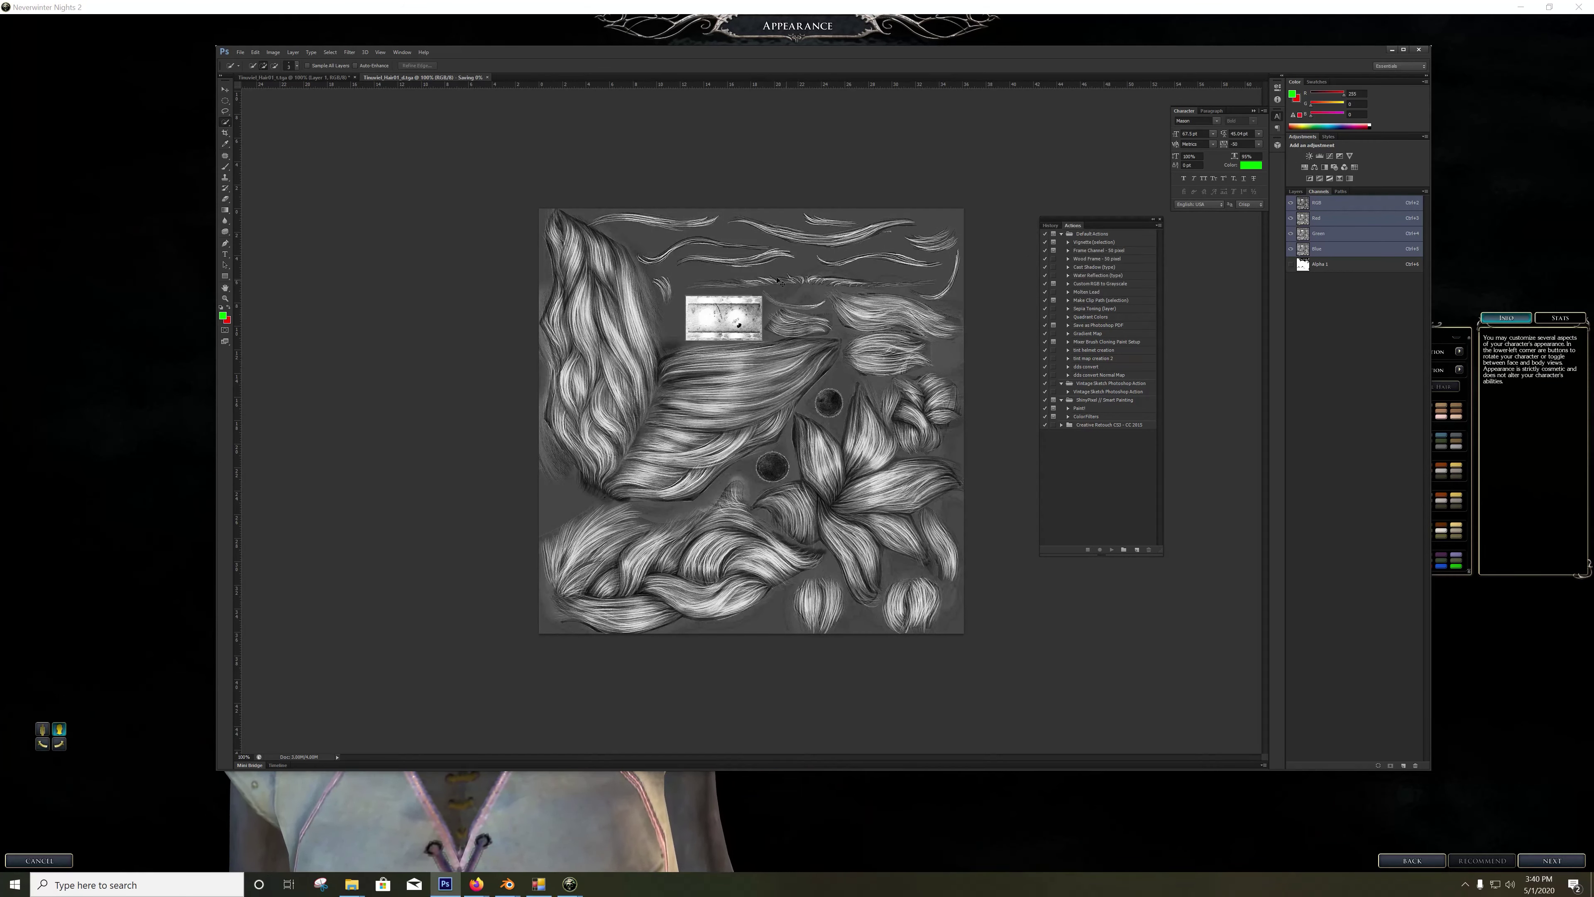
Step: Switch to Neverwinter Nights 2, cycle the hair selection back to the braided test hairstyle, and rotate the character to inspect it
left_click(806, 5)
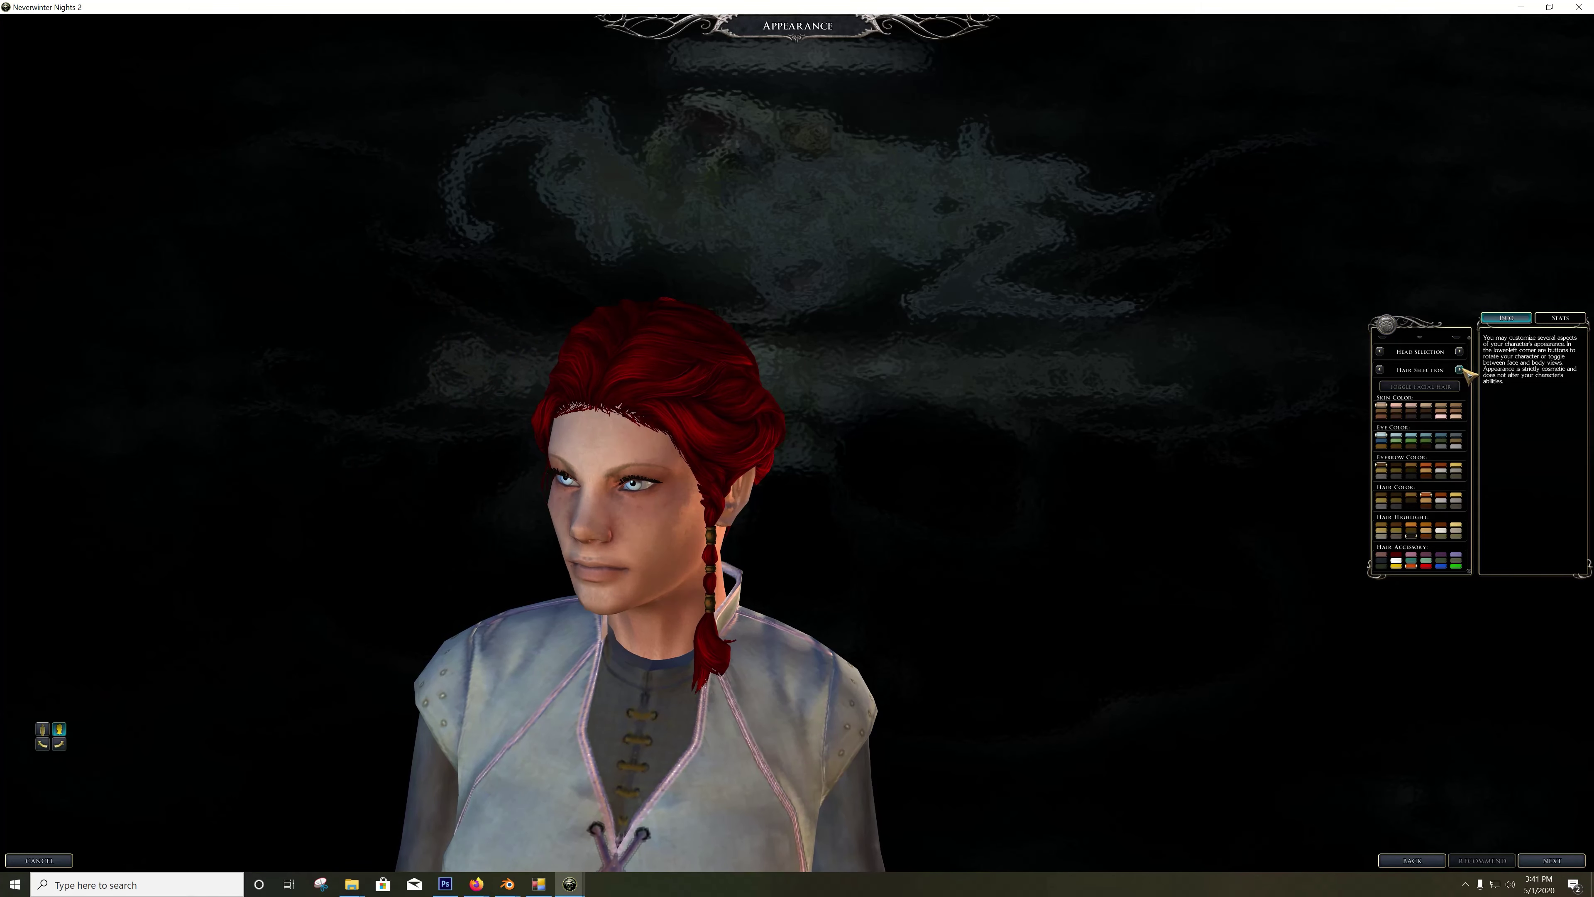
left_click(1379, 369)
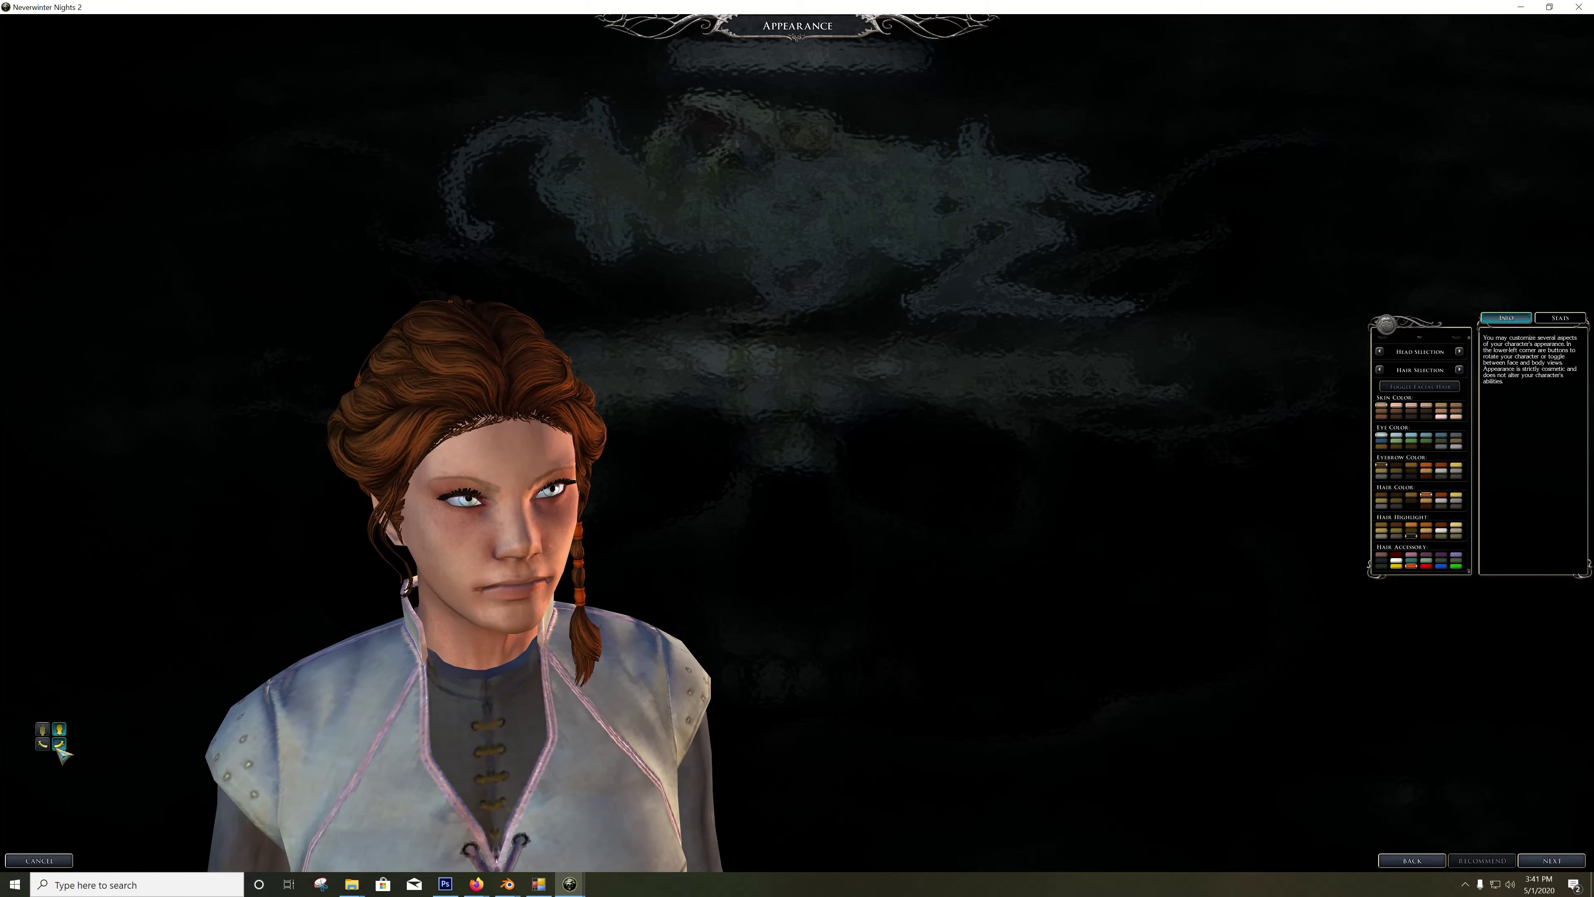
left_click_drag(60, 747, 42, 745)
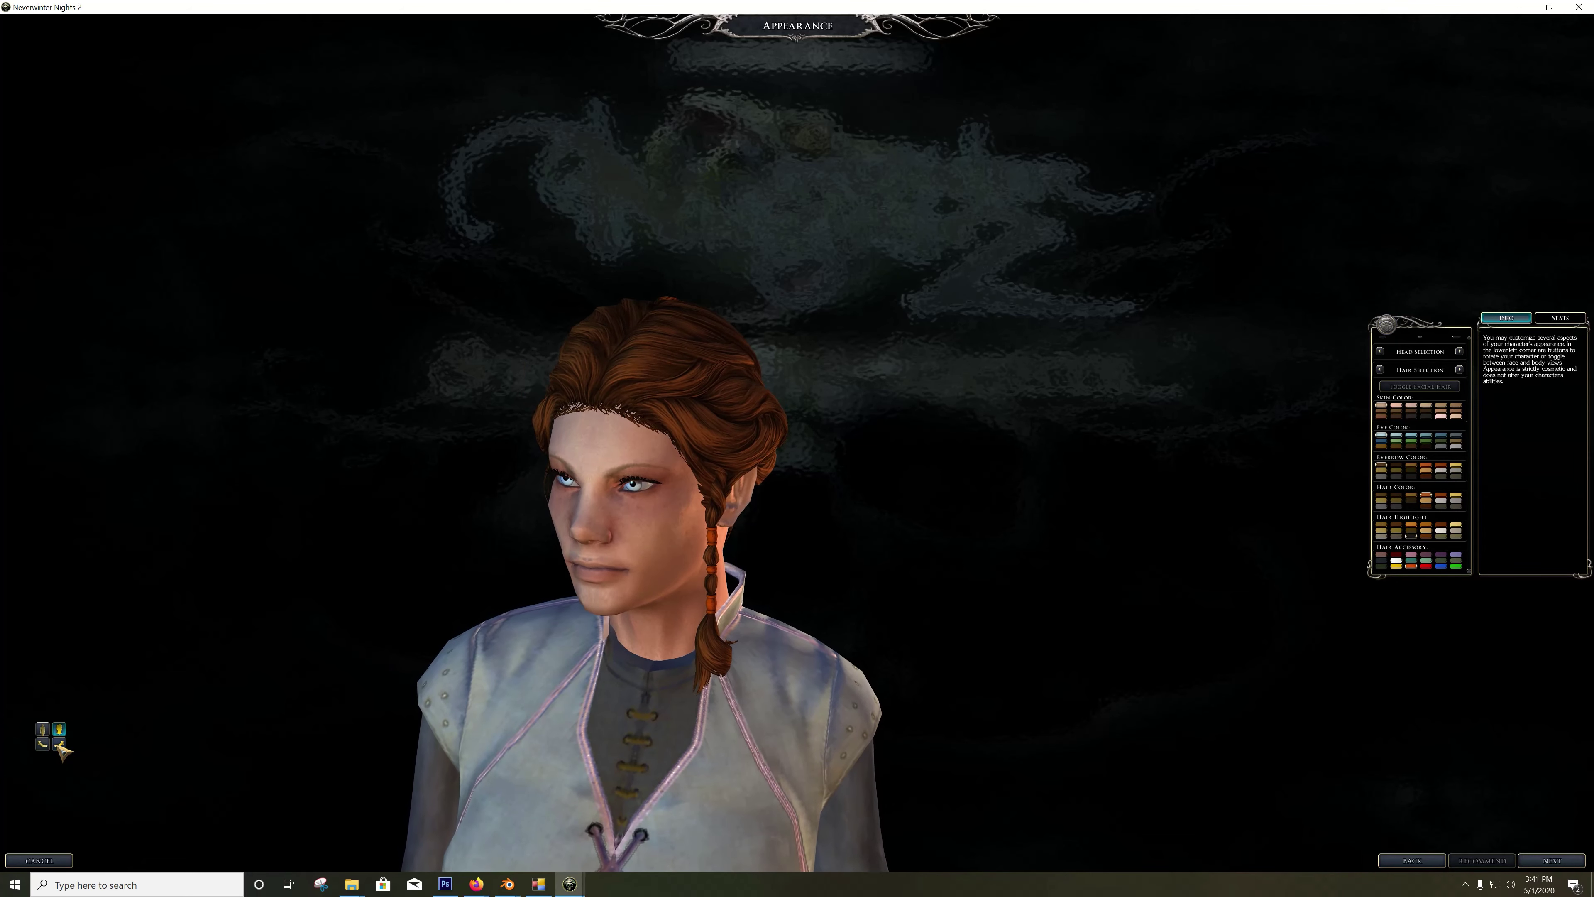
left_click_drag(60, 747, 60, 747)
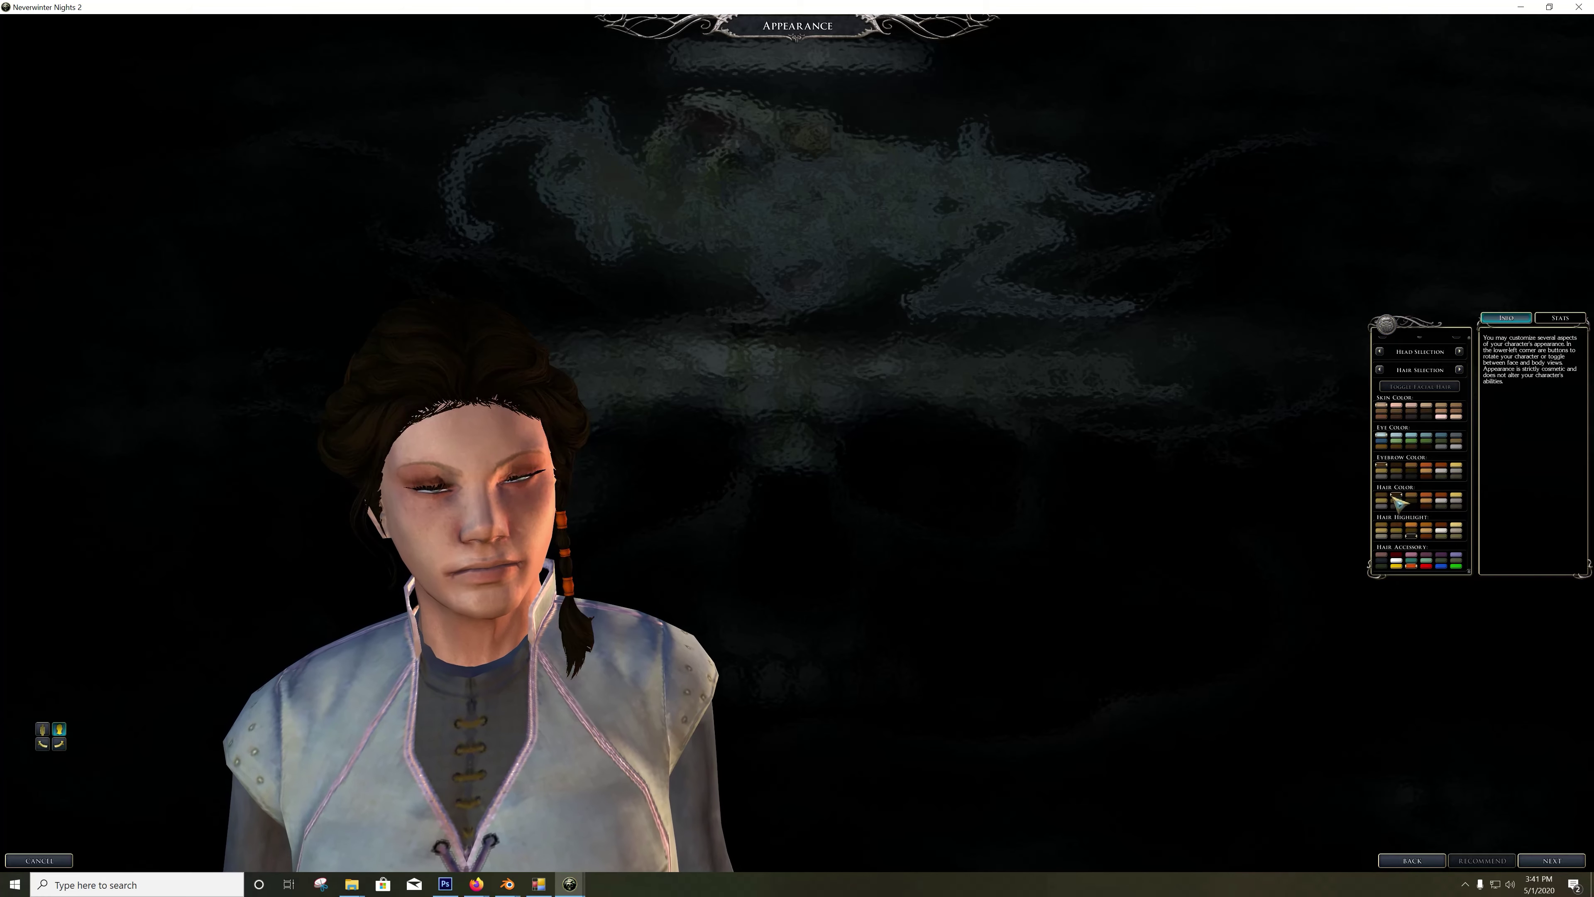
Step: Test the hair tinting with several hair colours, including blonde, and finish on the reddish-brown colour
left_click(1425, 501)
left_click(1442, 506)
left_click(1456, 500)
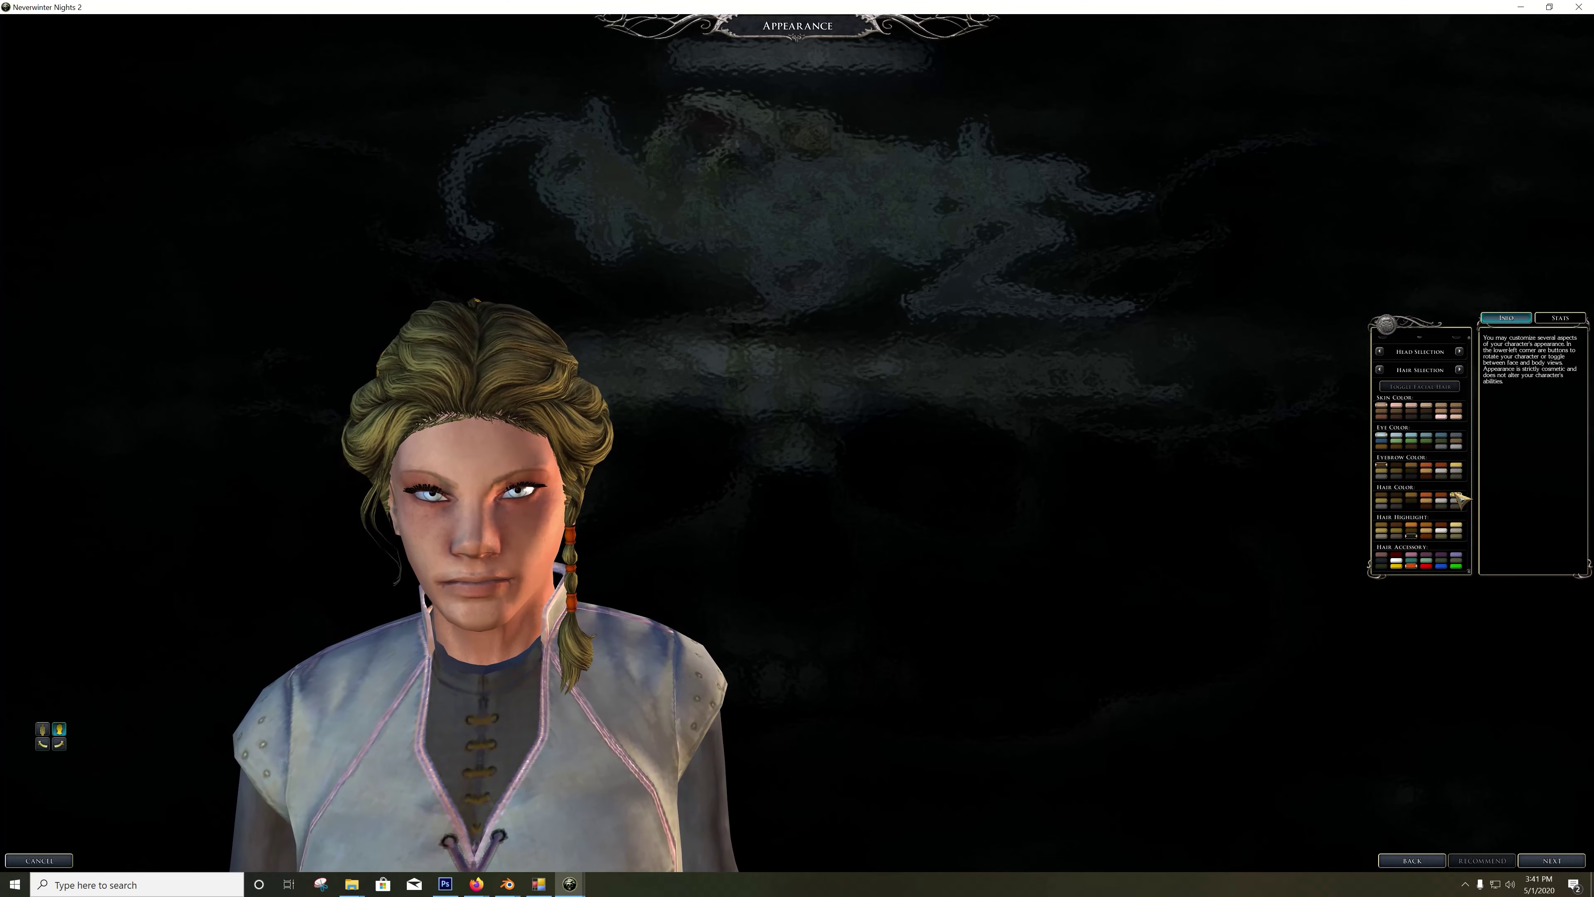
left_click(1431, 497)
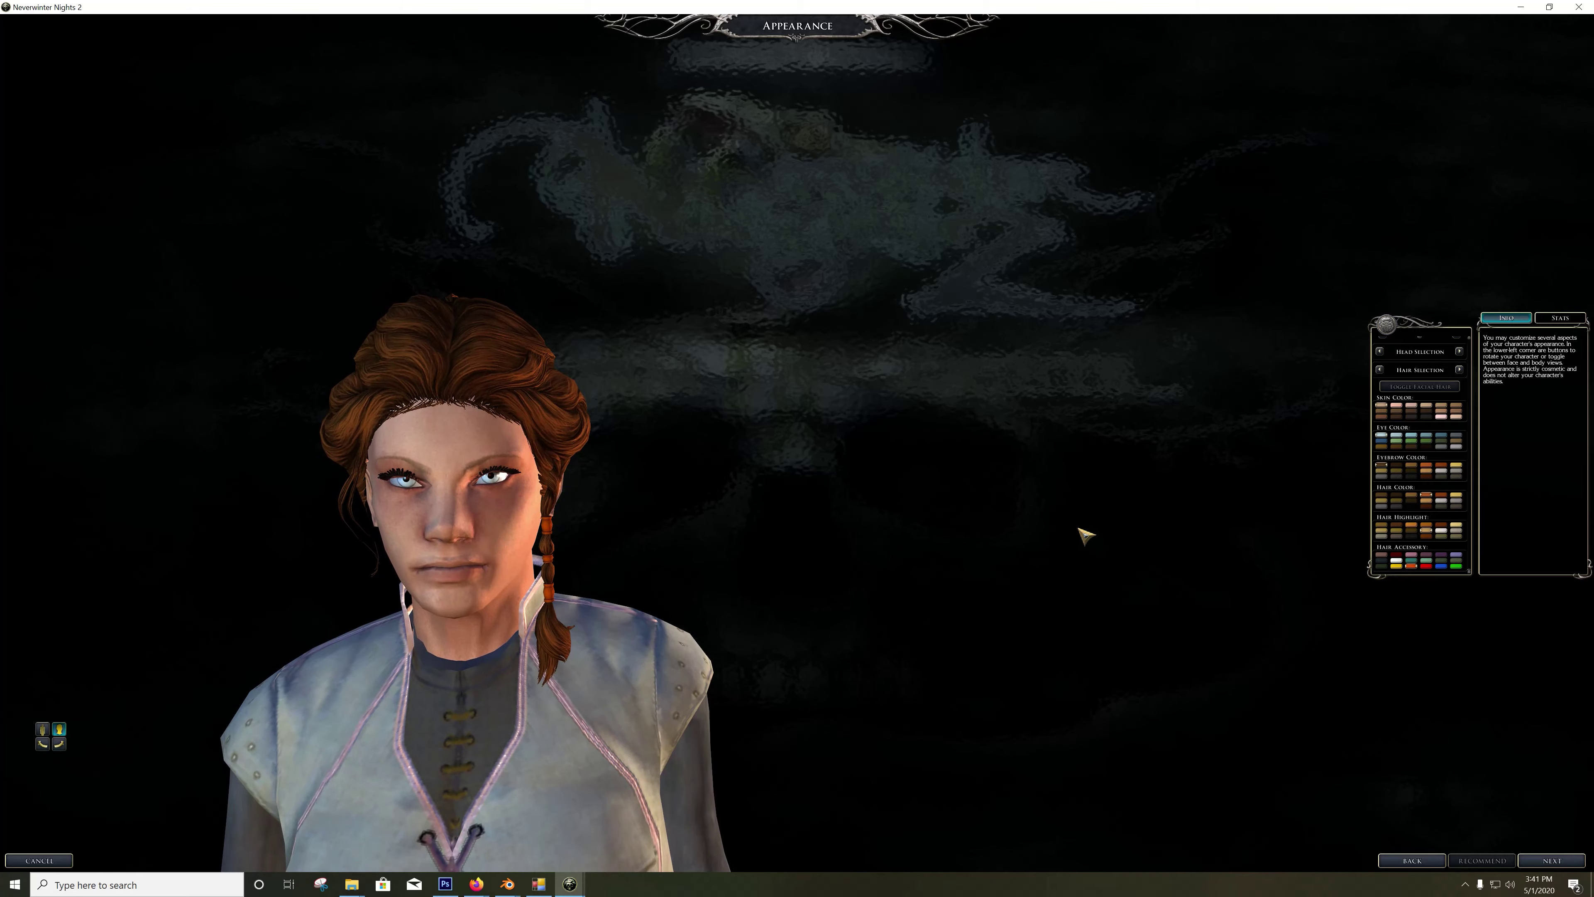
Step: Set the hair accessory colour to green and inspect the character in a rotated full-body view
left_click(1455, 566)
left_click(42, 729)
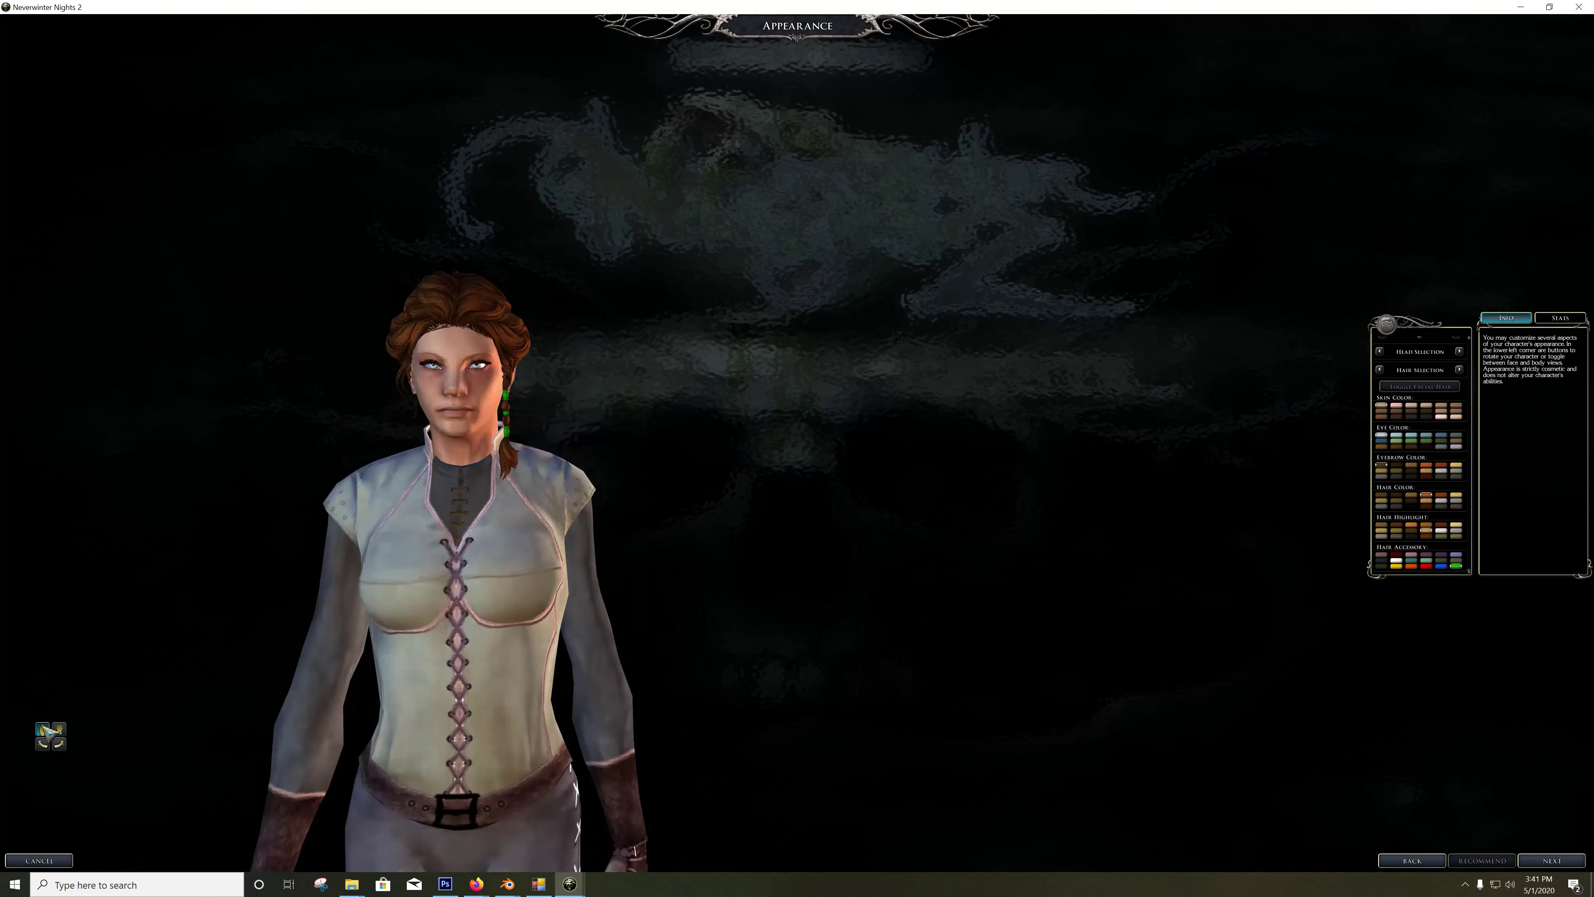
left_click(58, 743)
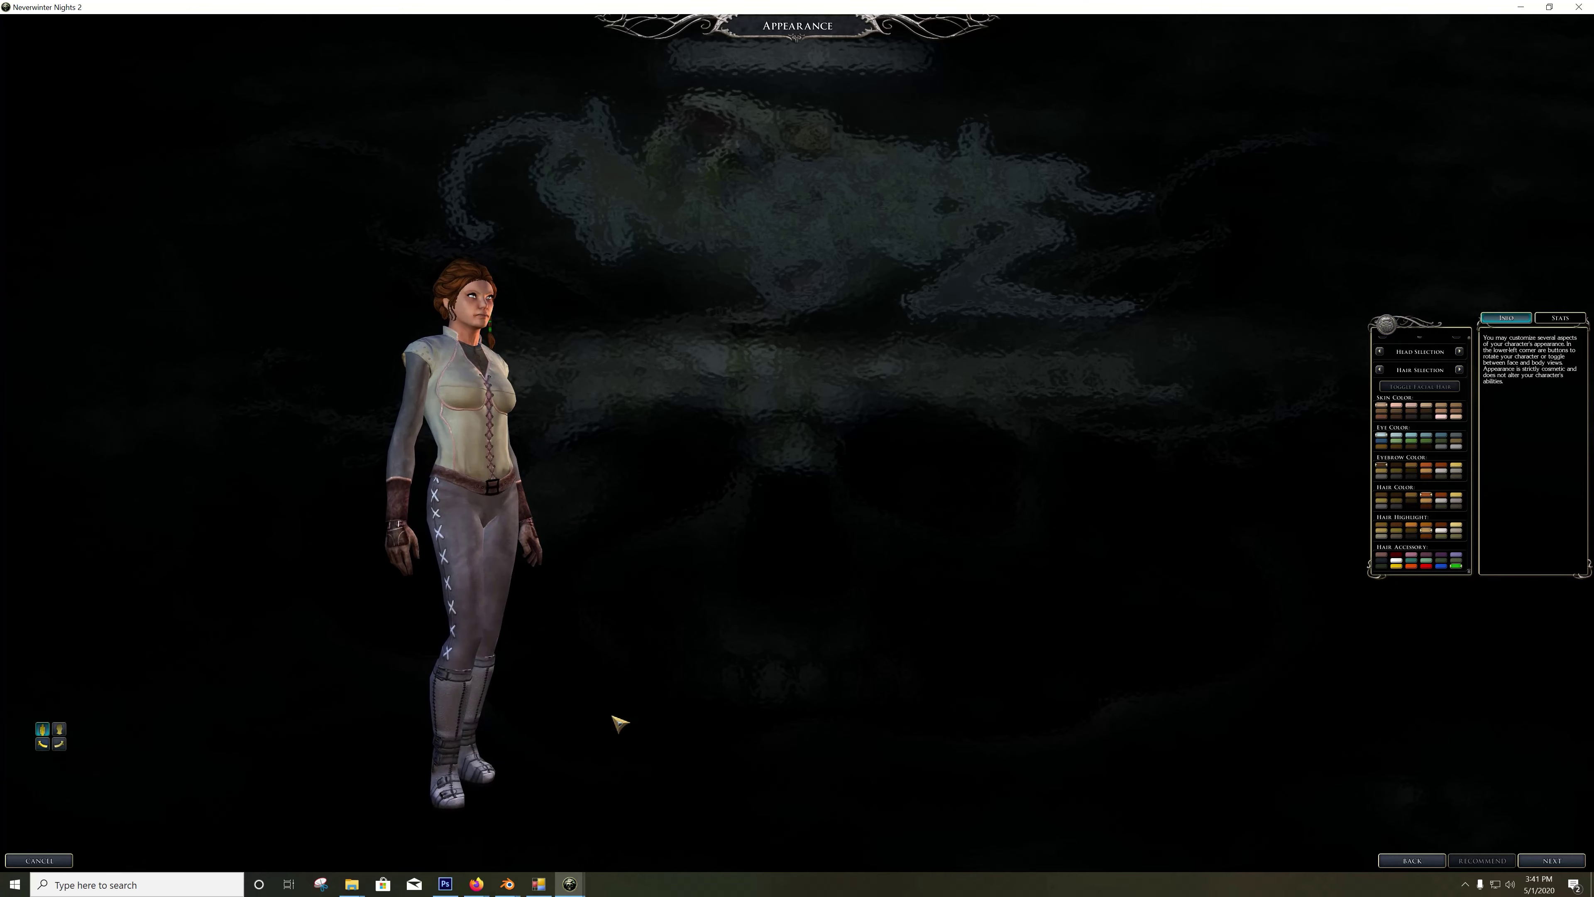
Step: Advance to the Class page, rotate the character to examine the hair with the class outfit, and minimize the game
left_click(1542, 862)
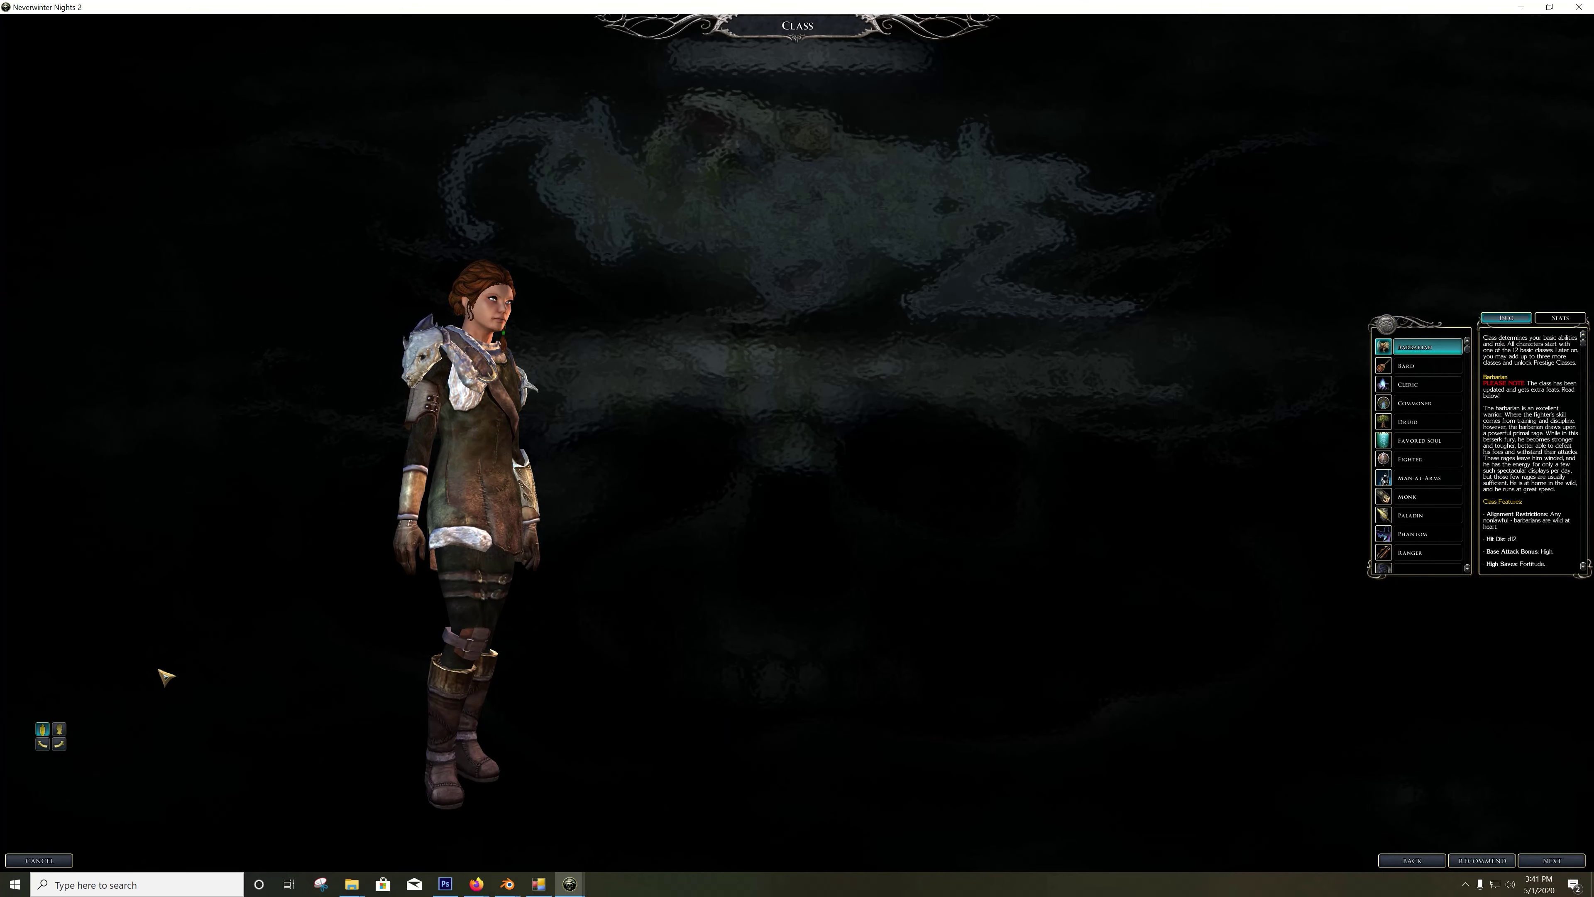
left_click(56, 748)
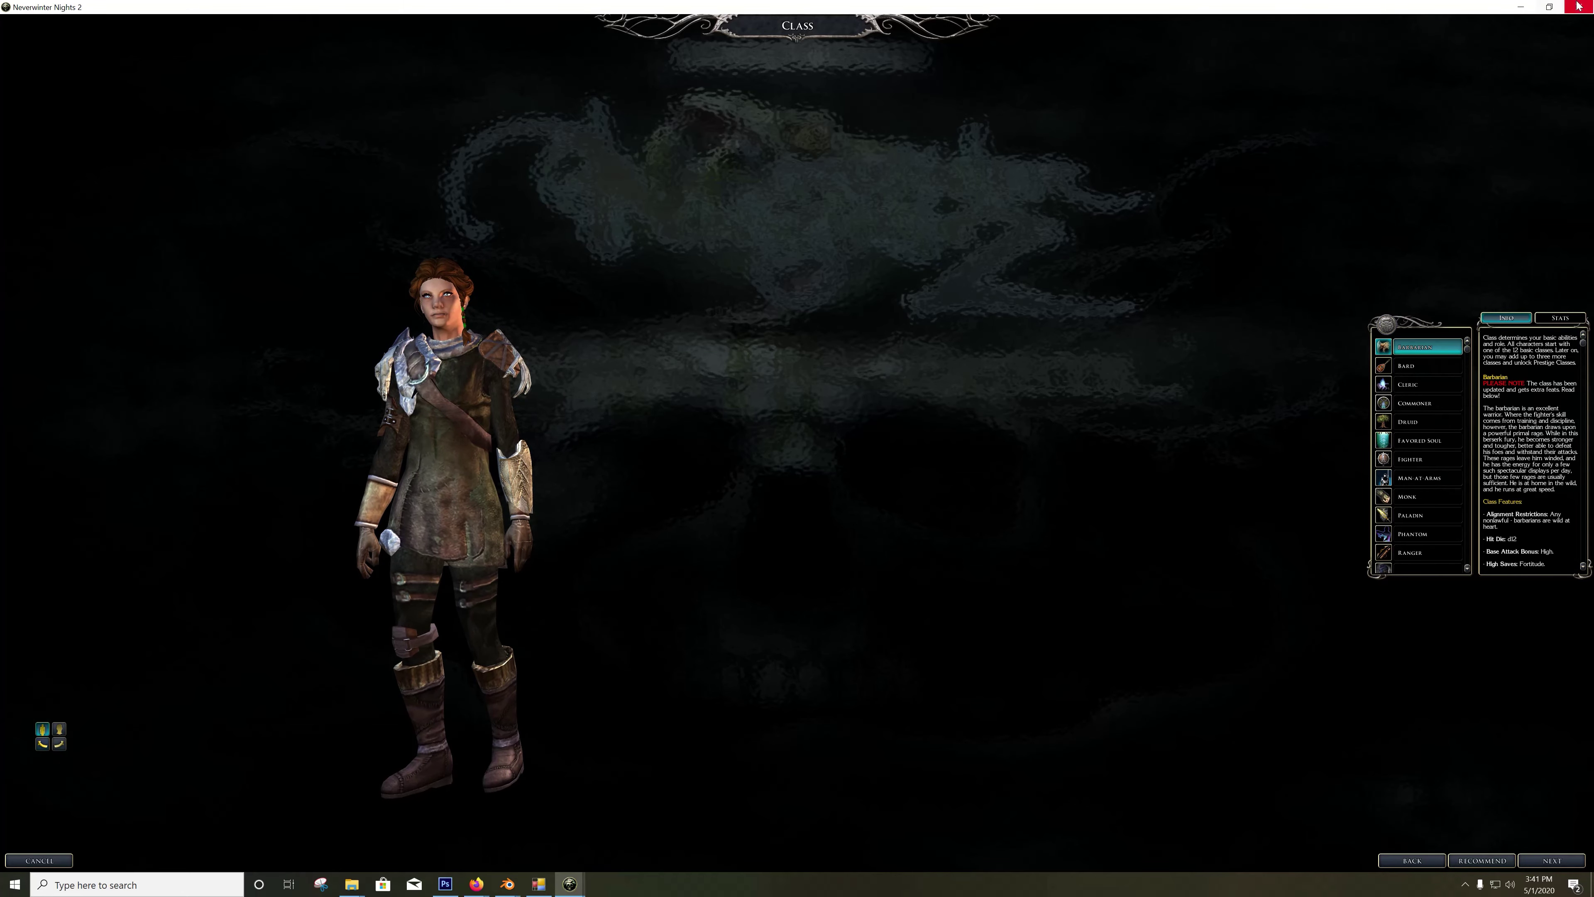
left_click(1520, 6)
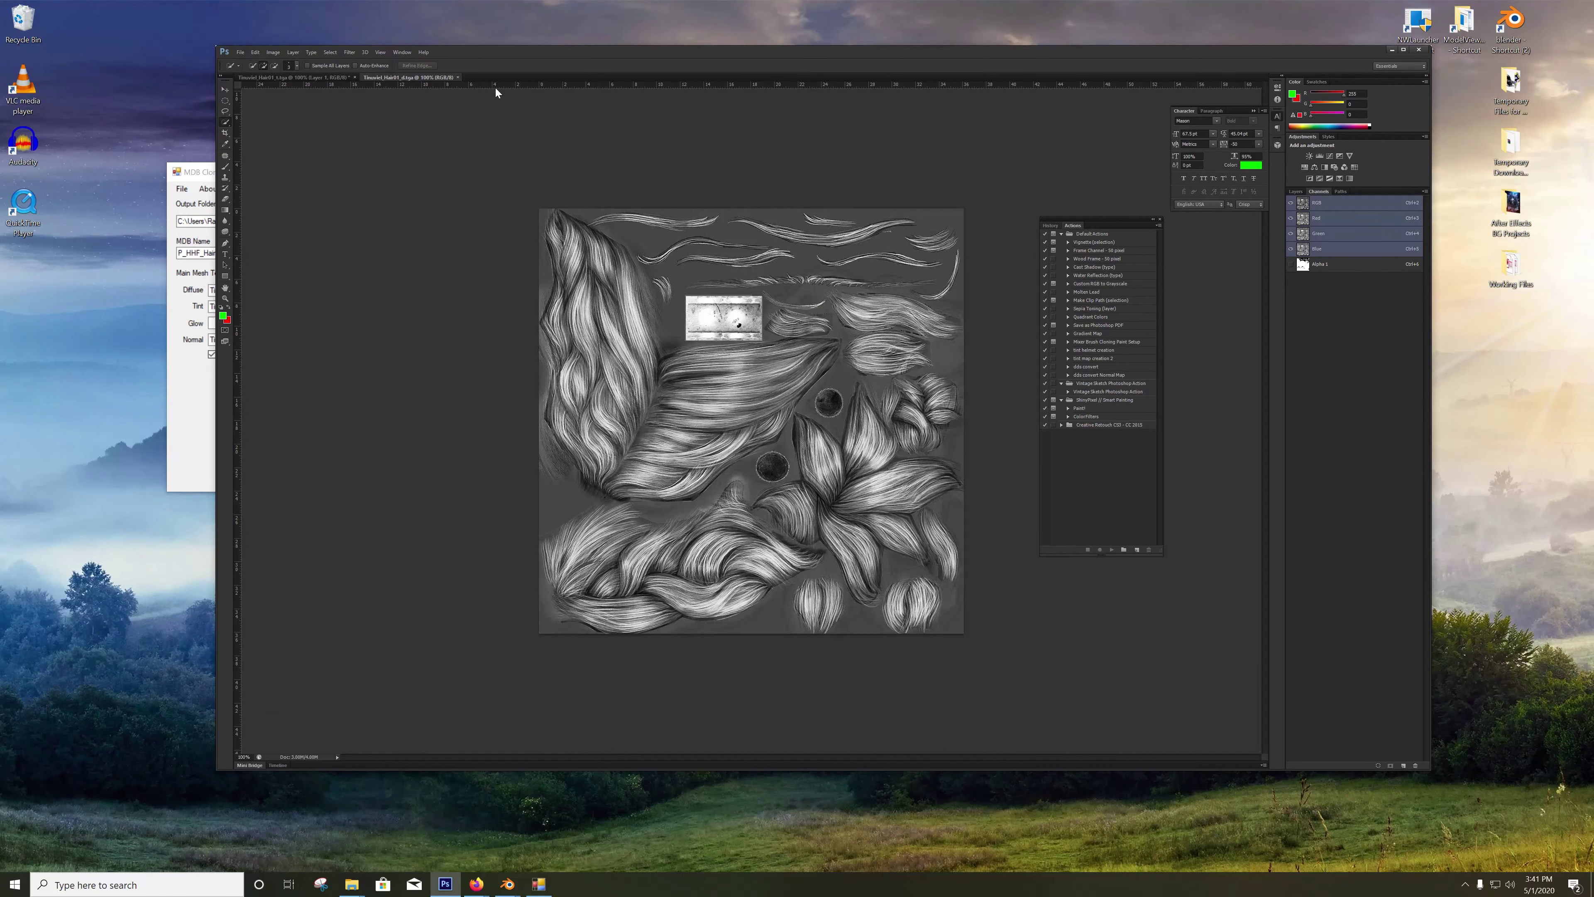
Step: Bring up the green and red tint map in Photoshop, and switch to the Blender window containing the hair model
left_click(310, 78)
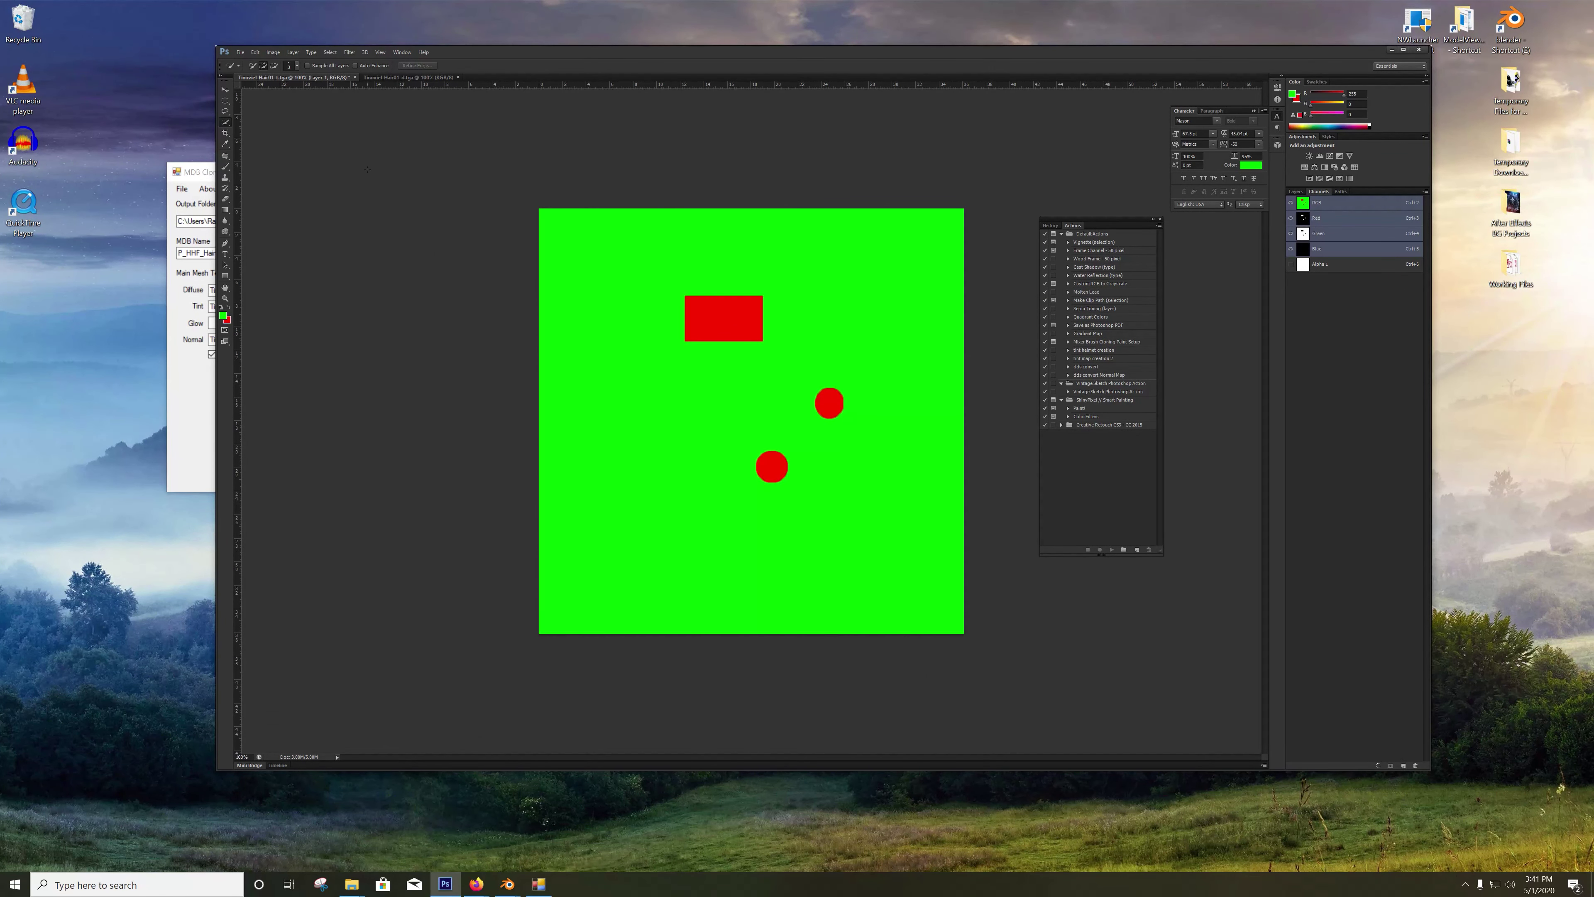
left_click(507, 884)
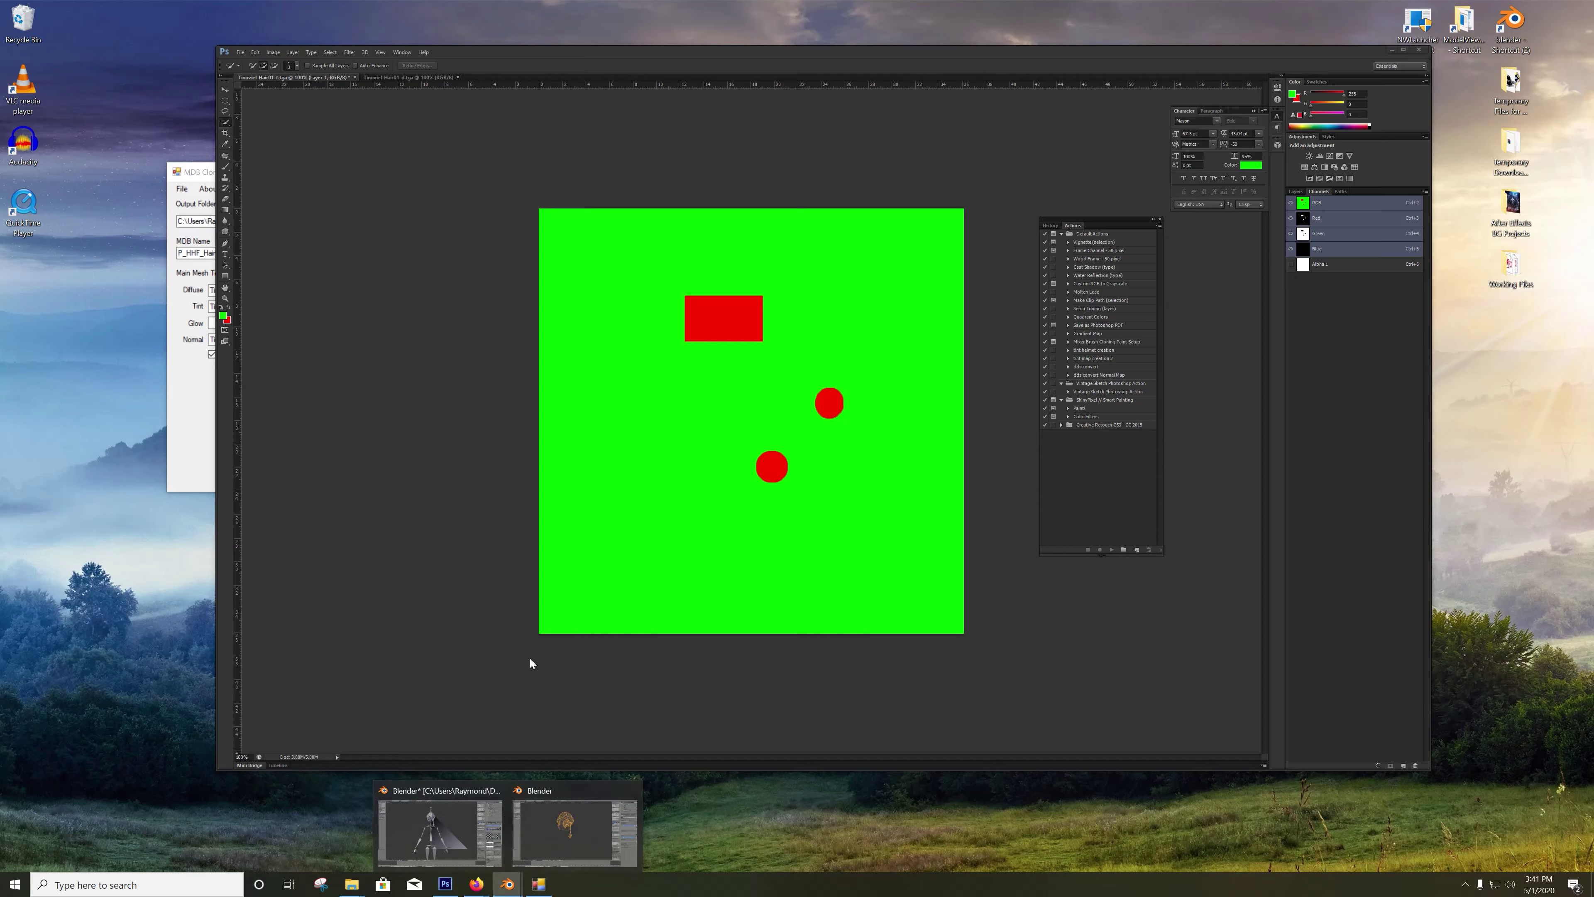
left_click(584, 804)
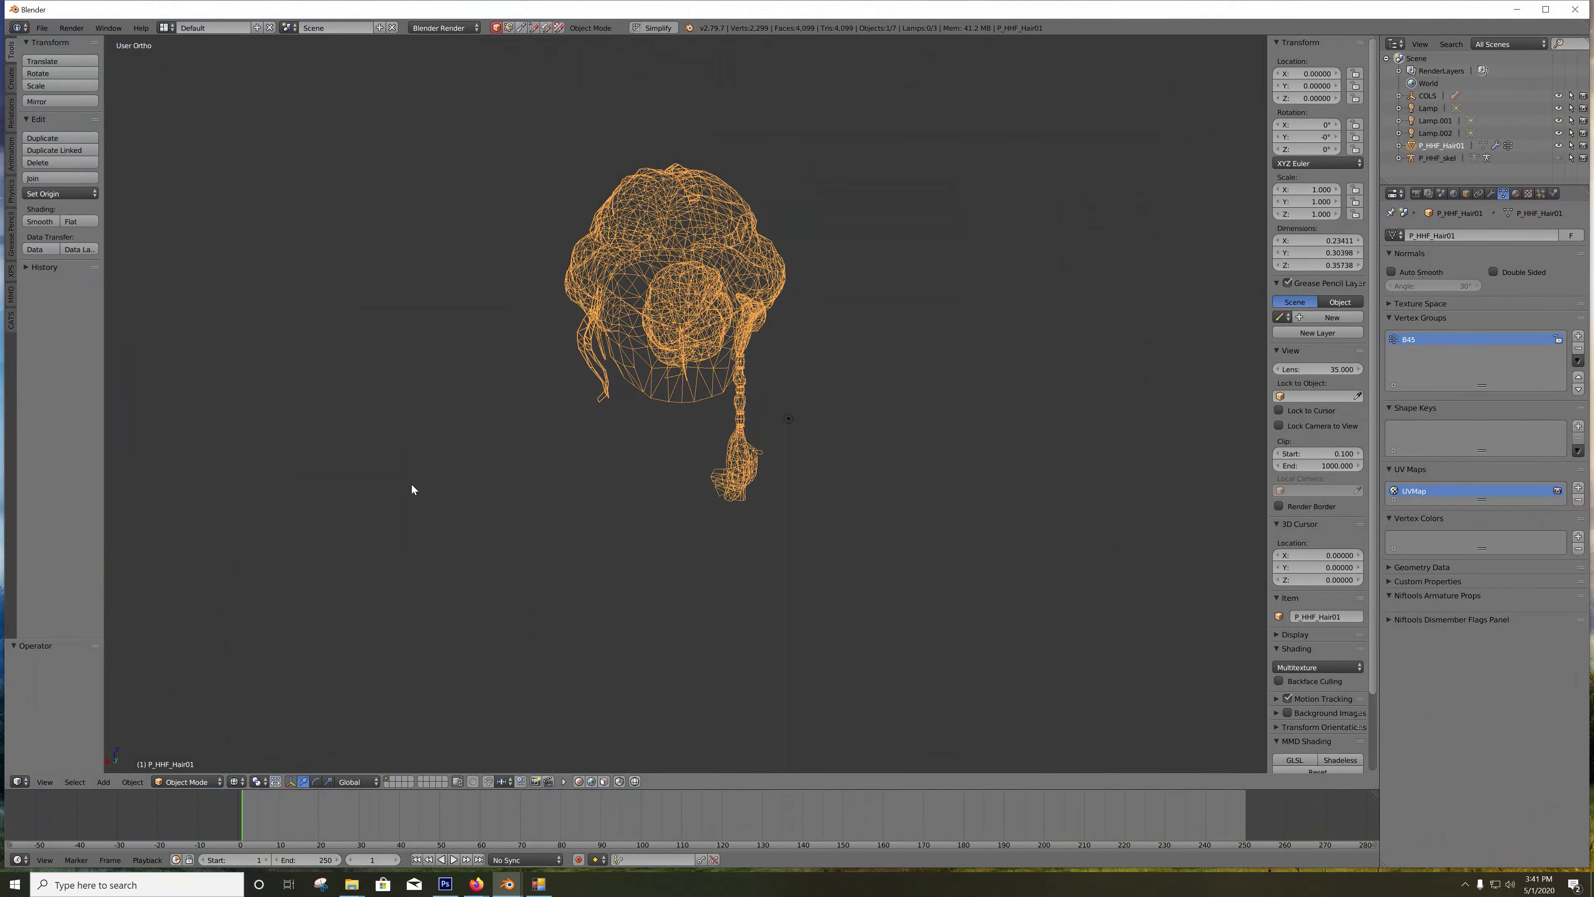